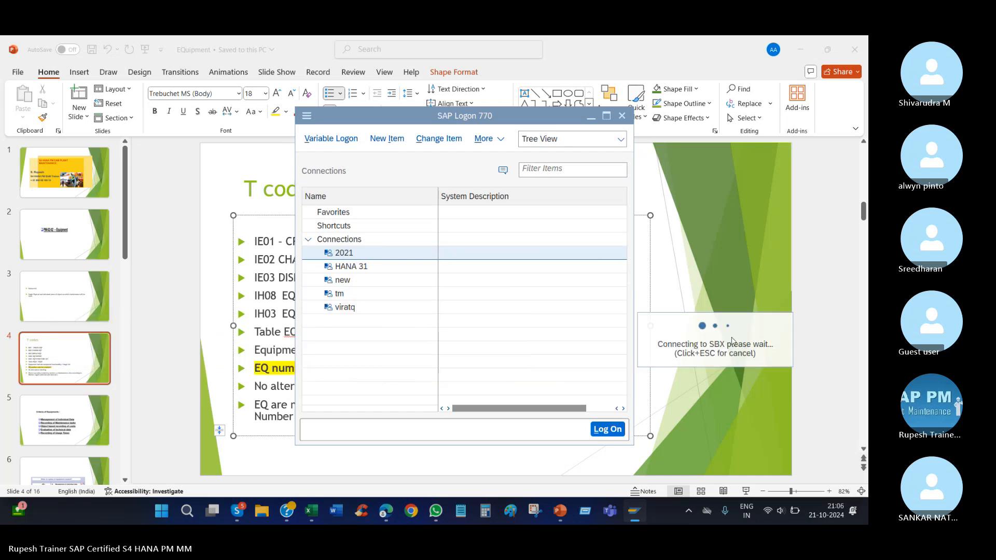
# Close SAP Logon, relaunch it from the desktop and try to connect to the 2021 system.
pyautogui.click(508, 329)
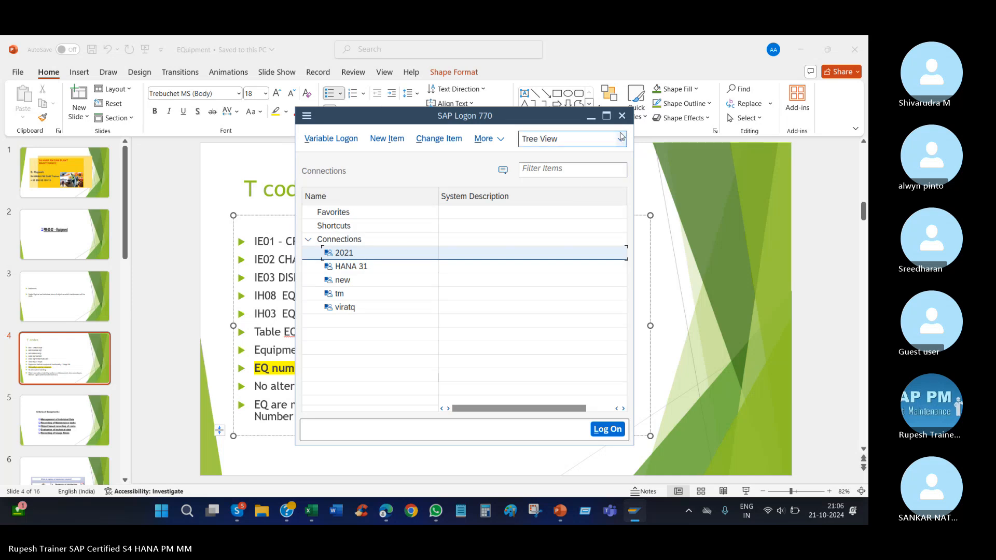
pyautogui.click(622, 115)
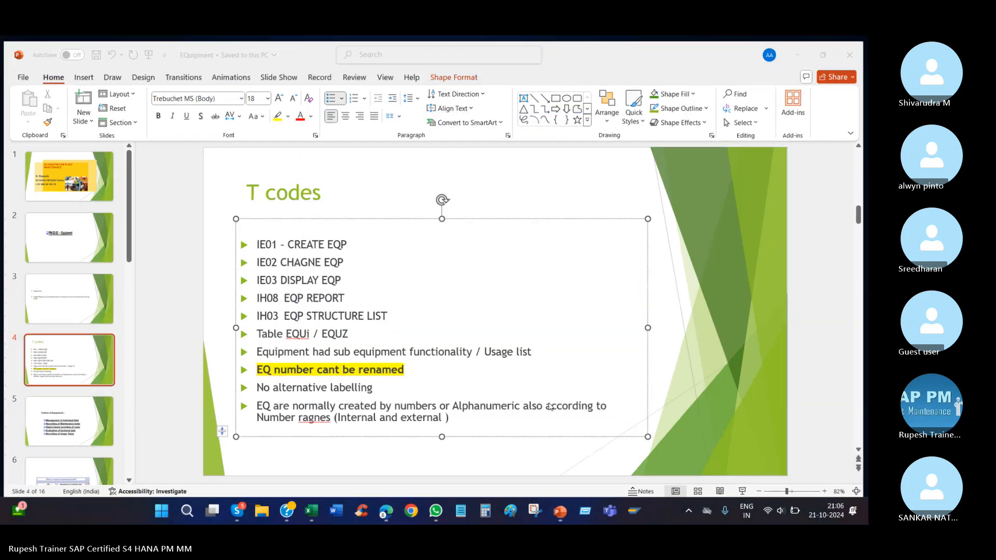
pyautogui.press('super+d')
pyautogui.doubleClick(21, 357)
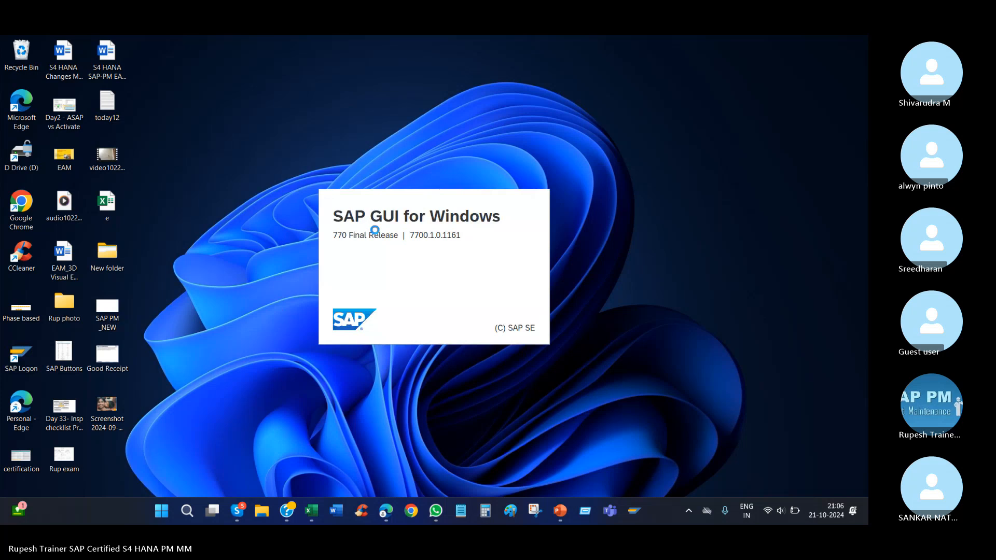
pyautogui.doubleClick(351, 255)
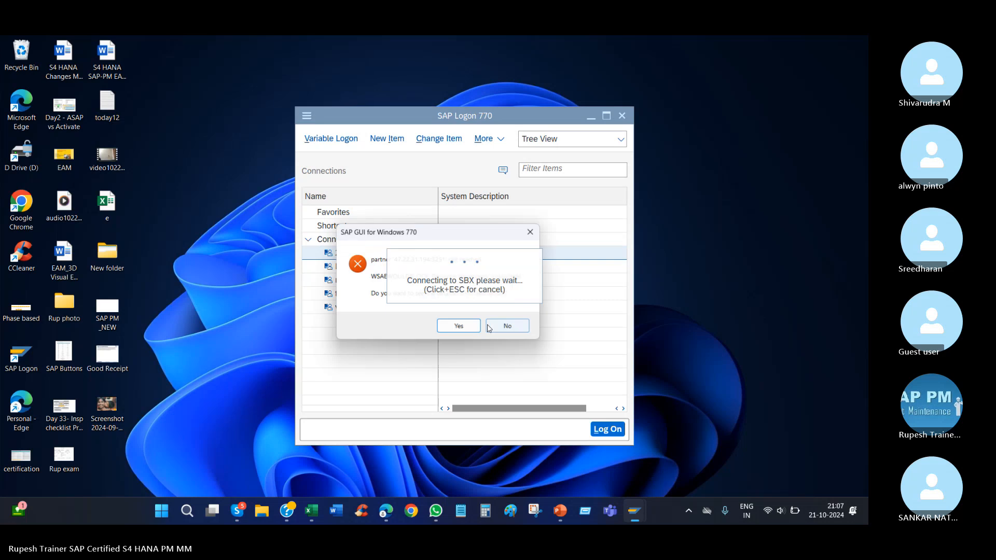
pyautogui.click(532, 231)
pyautogui.click(622, 115)
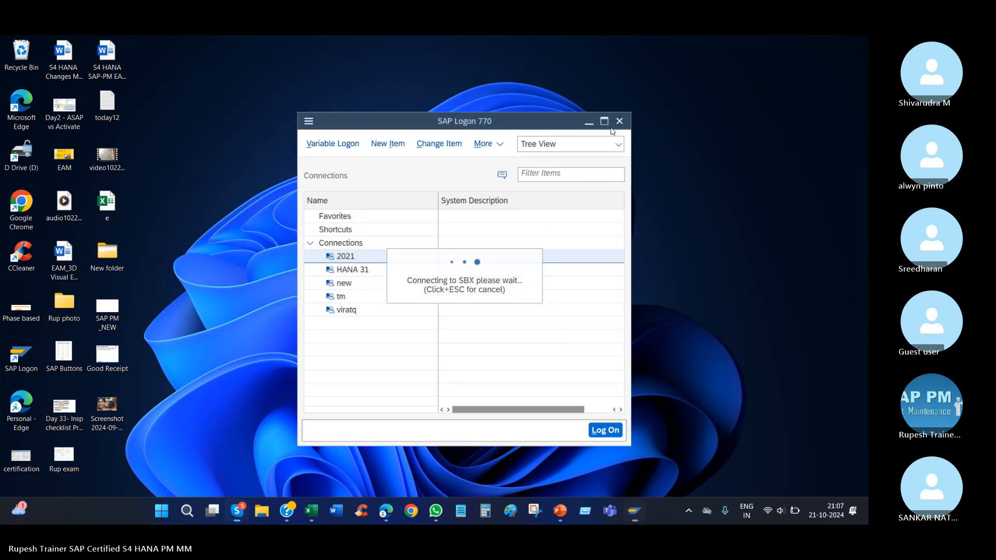
pyautogui.rightClick(239, 321)
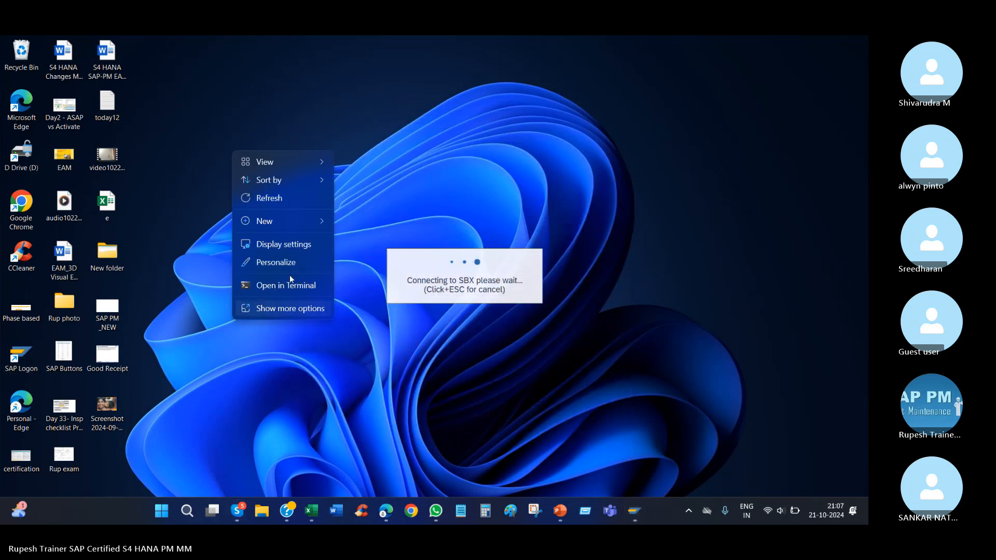
pyautogui.click(273, 201)
pyautogui.rightClick(186, 249)
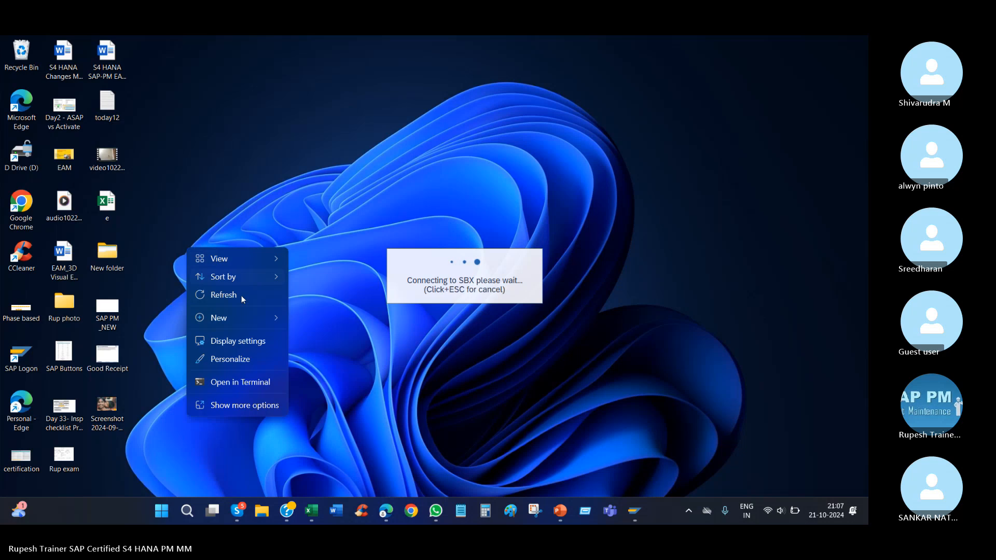
pyautogui.click(235, 297)
pyautogui.rightClick(212, 201)
pyautogui.click(244, 250)
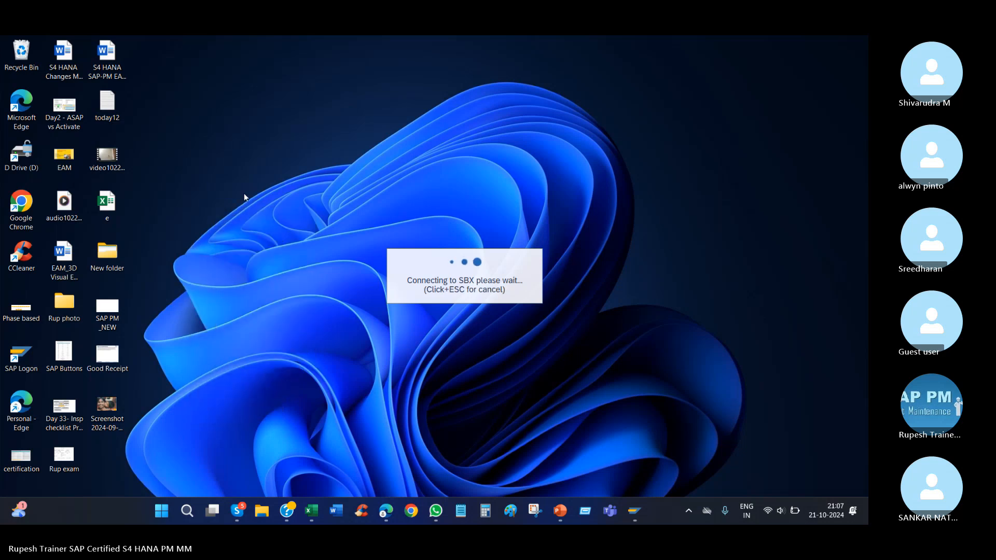
pyautogui.rightClick(244, 195)
pyautogui.click(280, 245)
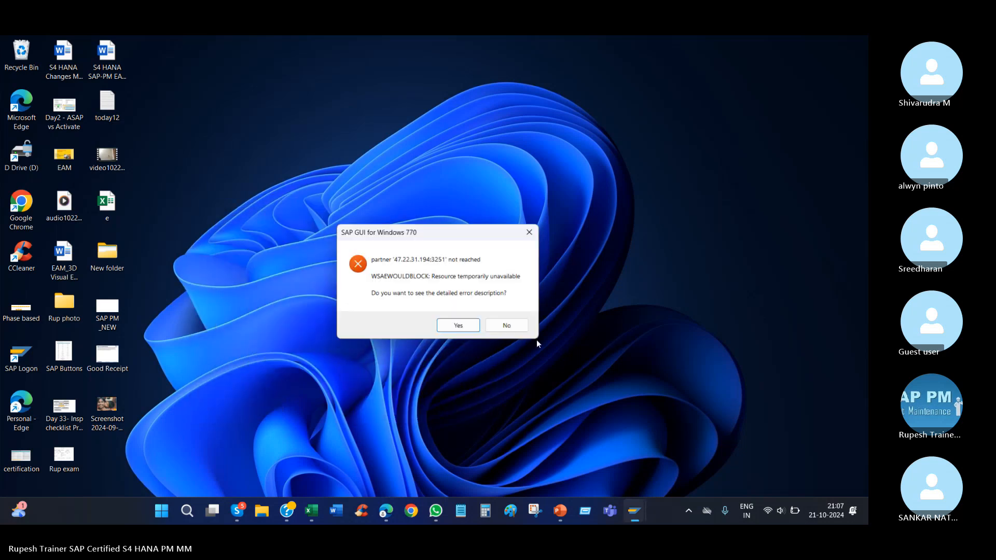
pyautogui.click(462, 328)
pyautogui.rightClick(181, 150)
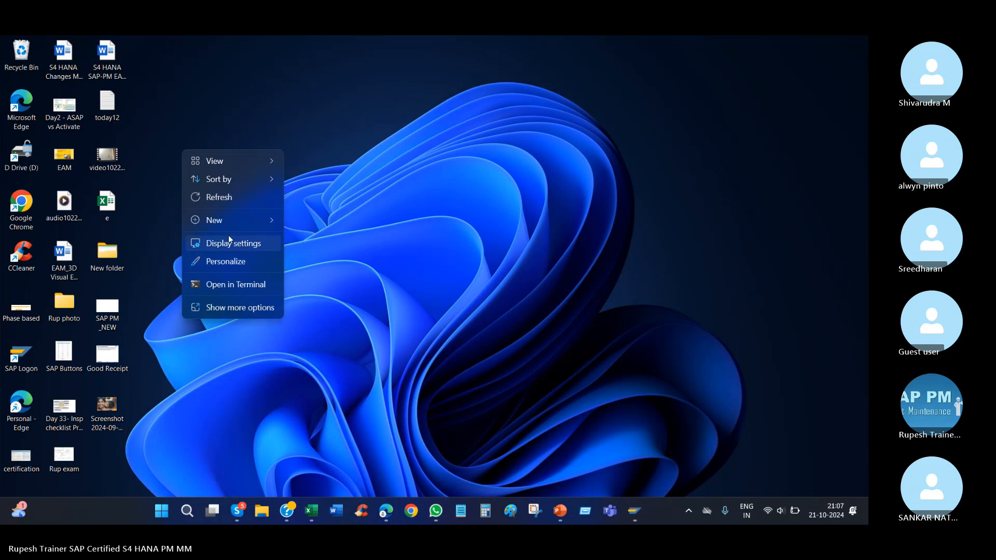
pyautogui.click(217, 199)
# Launch SAP Logon from the desktop and log on to the 2021 connection, dismissing any connection error.
pyautogui.doubleClick(21, 355)
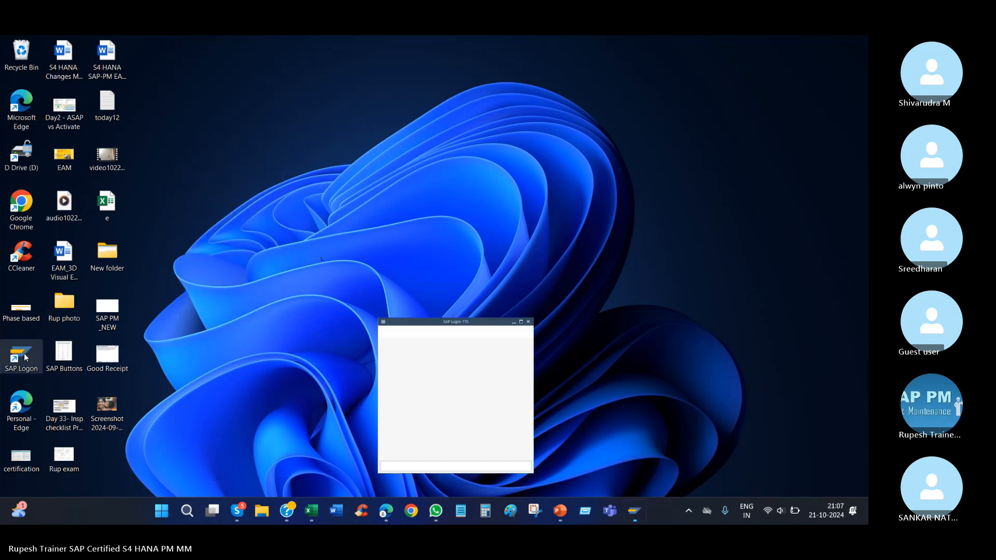
pyautogui.rightClick(366, 255)
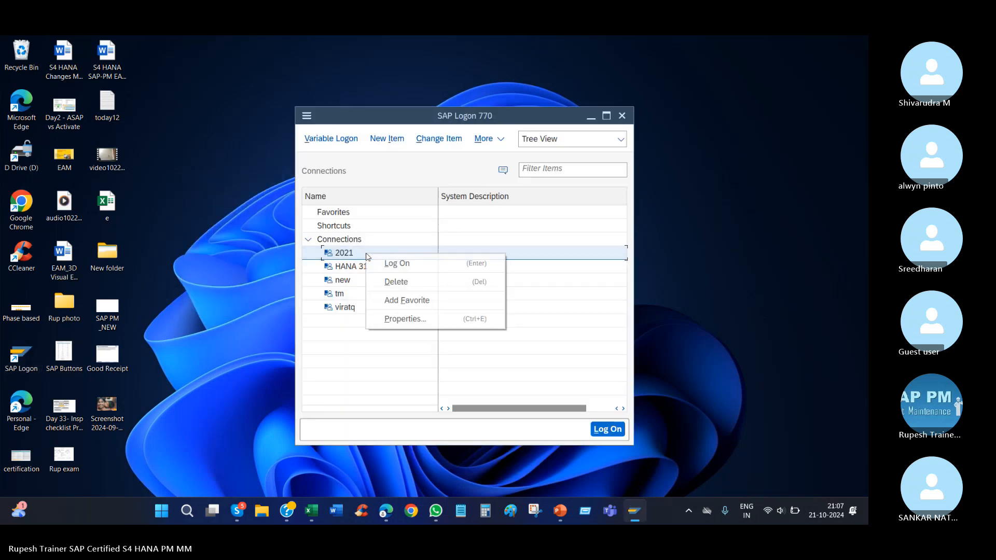
pyautogui.click(400, 263)
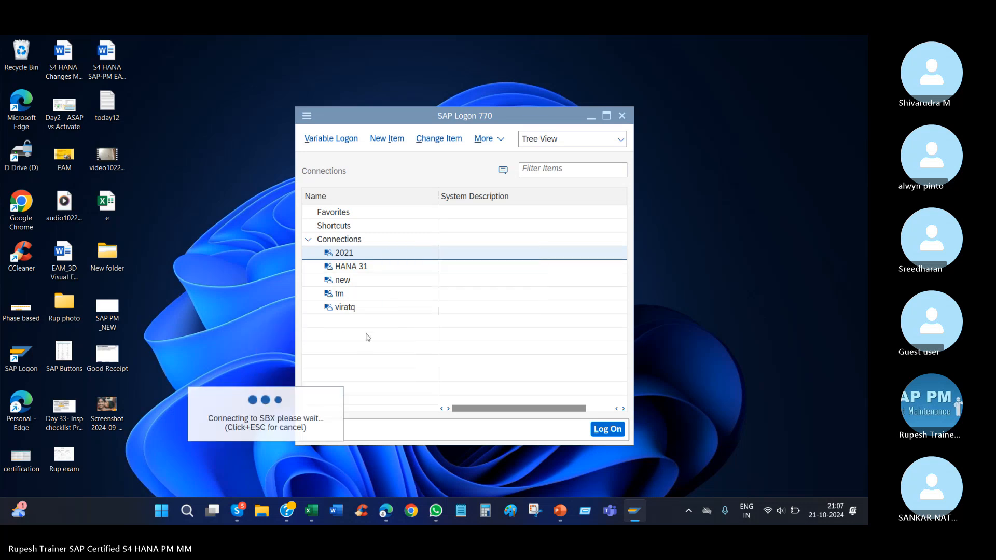
pyautogui.click(356, 309)
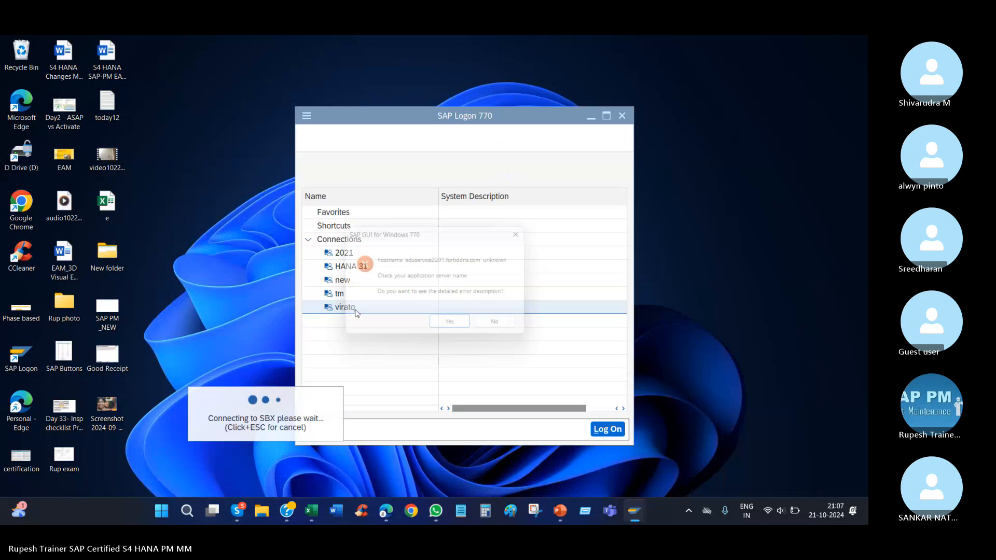
pyautogui.click(505, 325)
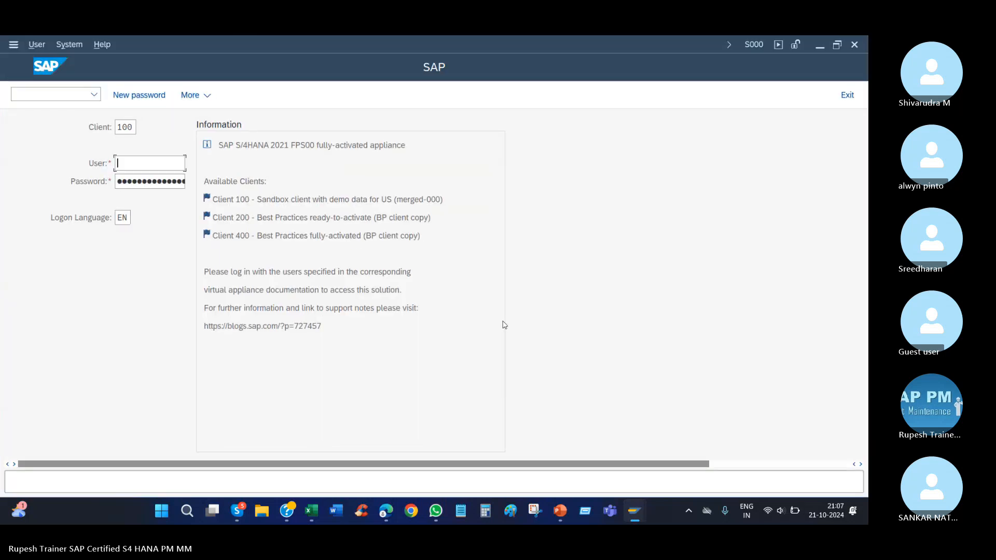
# Log on to client 100 with the first suggested user ID and the account password.
pyautogui.click(700, 209)
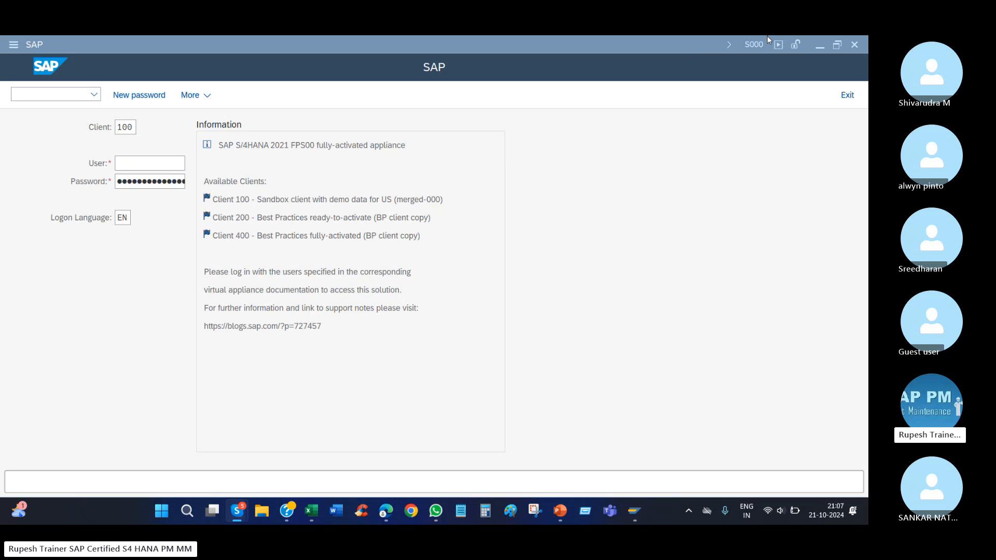
pyautogui.click(751, 44)
pyautogui.click(637, 201)
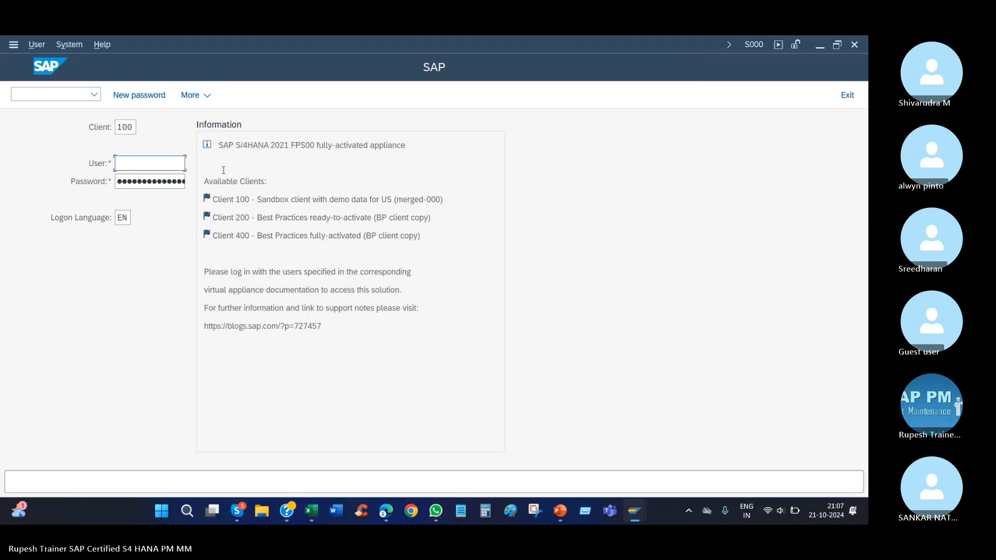
pyautogui.click(175, 156)
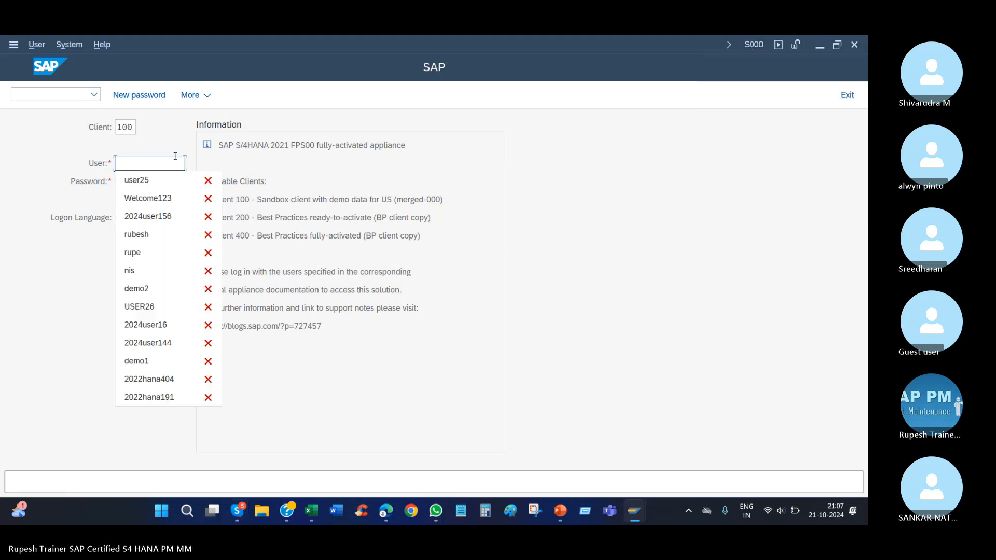
pyautogui.press('Down')
pyautogui.press('Return')
pyautogui.press('Tab')
pyautogui.write('••')
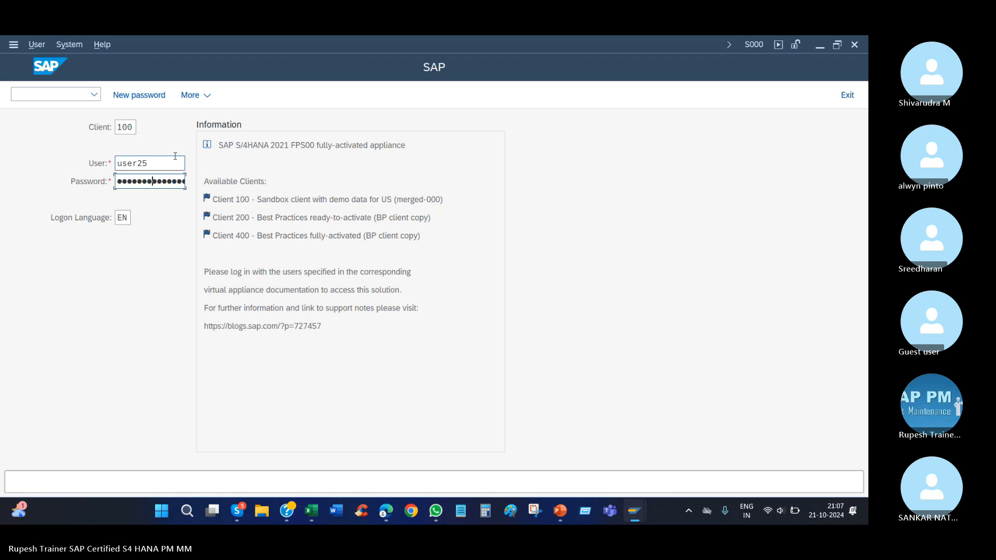
pyautogui.press('Return')
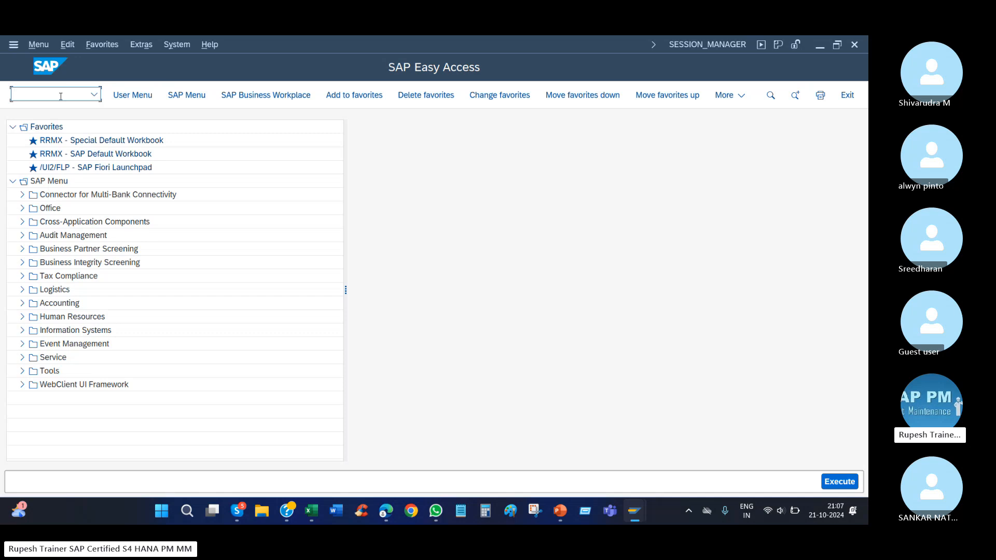
# Start transaction IE01 and choose equipment category M (Machines) from the list of possible values.
pyautogui.press('Return')
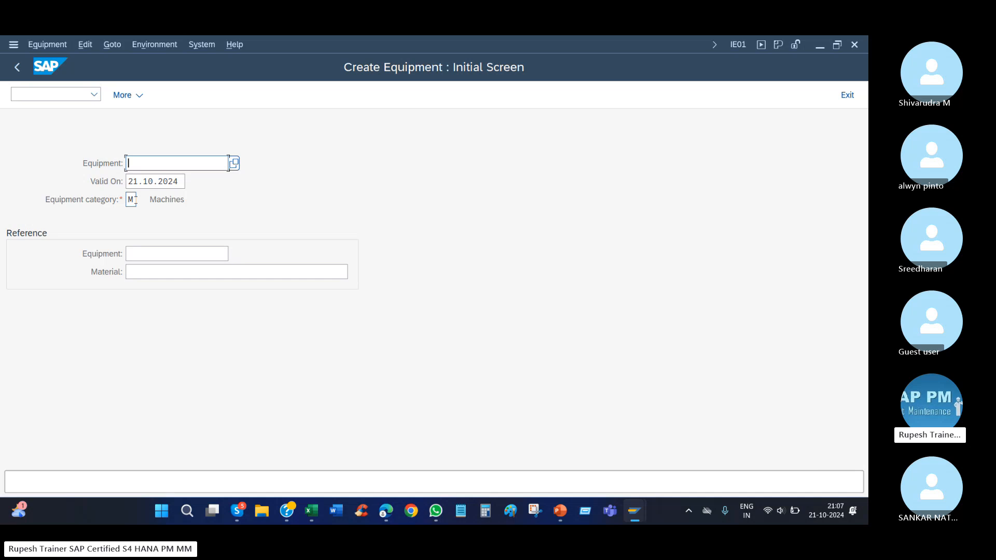
pyautogui.doubleClick(136, 199)
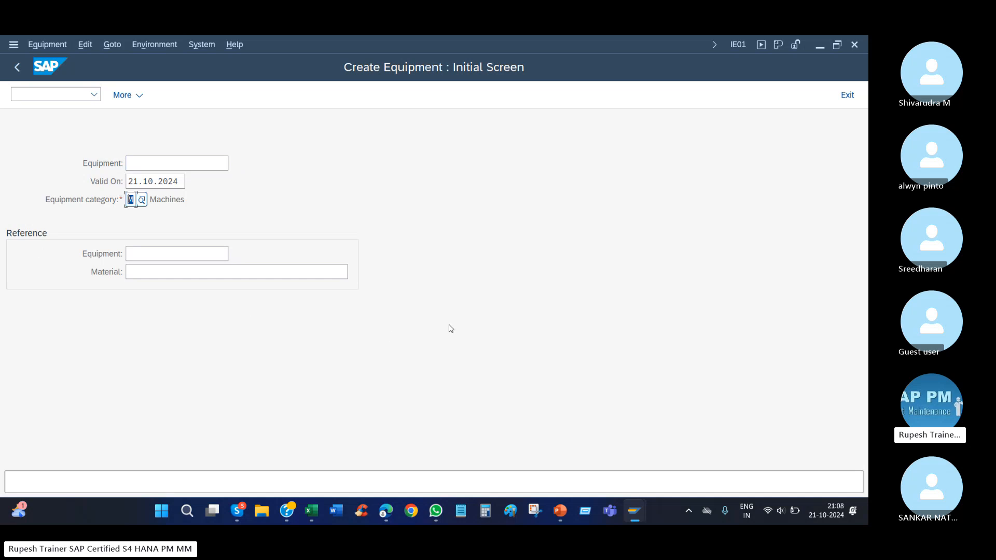
pyautogui.click(141, 199)
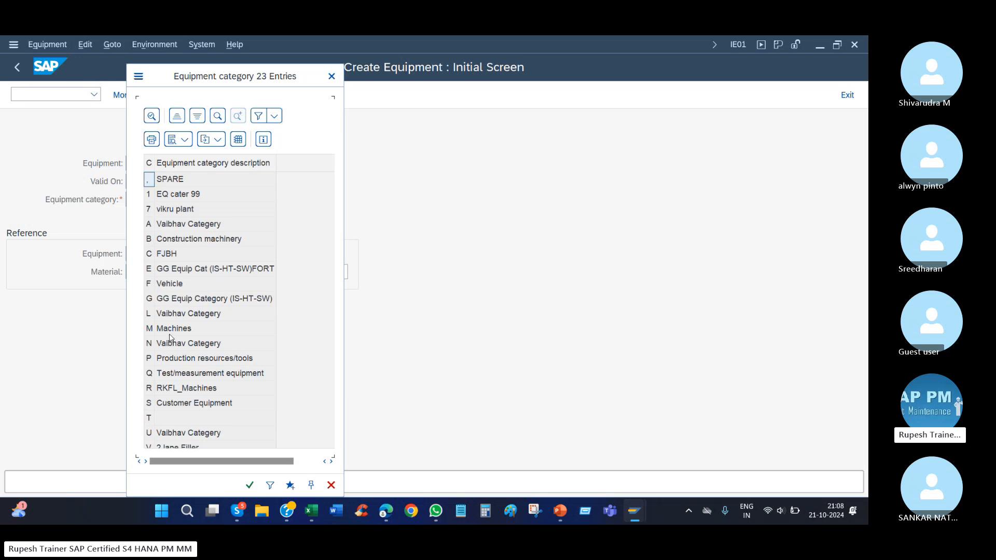
pyautogui.click(172, 332)
pyautogui.moveTo(205, 83); pyautogui.dragTo(504, 74)
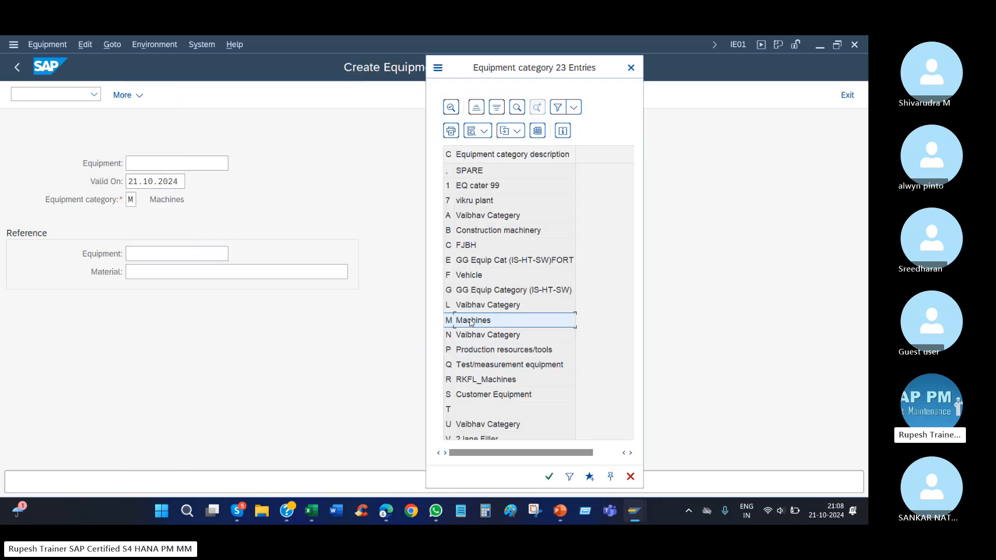
pyautogui.doubleClick(471, 321)
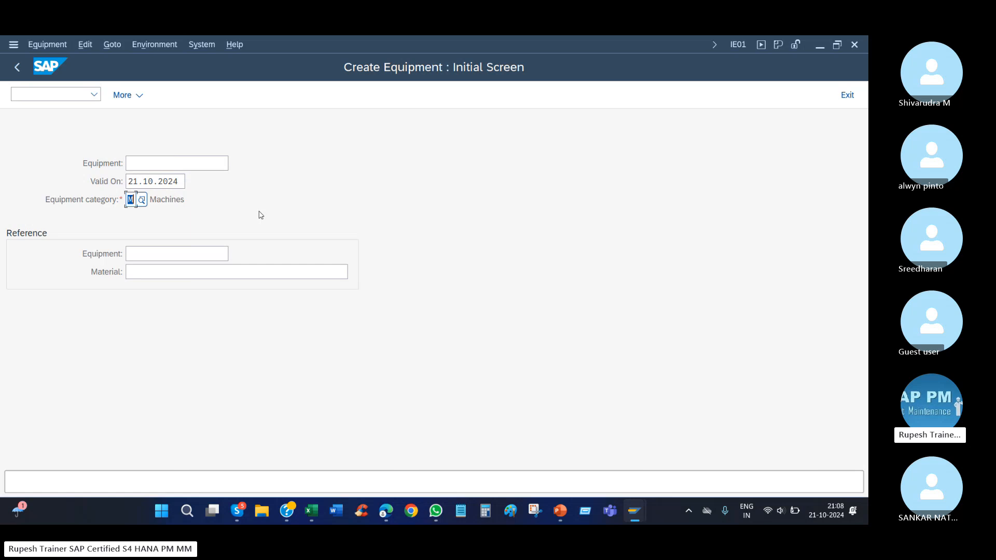
# Continue to the general data with the equipment number left blank and set the description to "bearing 1".
pyautogui.click(170, 164)
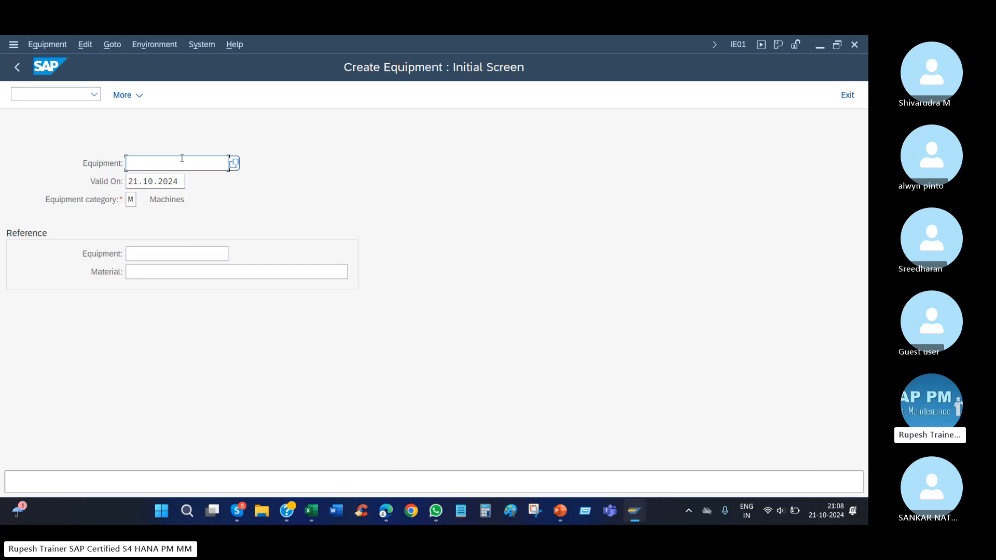
pyautogui.press('Return')
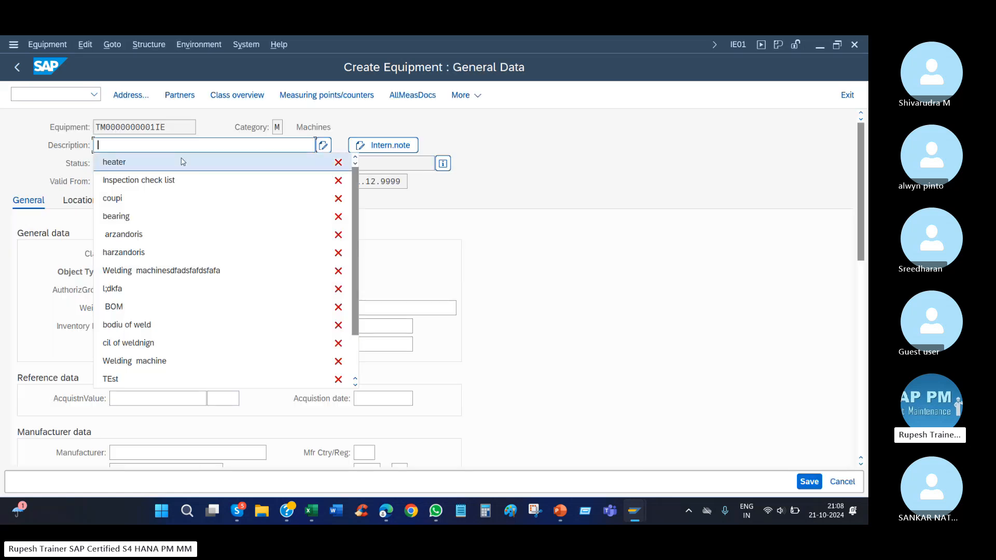
pyautogui.press('Down')
pyautogui.press('Down')
pyautogui.press('Down')
pyautogui.press('Return')
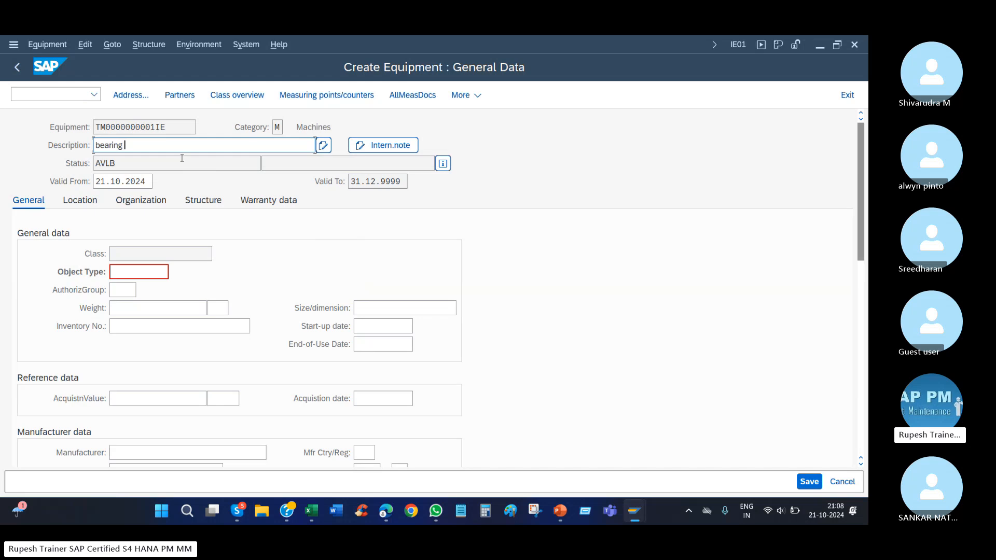
# Set the maintenance plant to 1010 in the equipment's location data.
pyautogui.click(89, 201)
pyautogui.click(129, 252)
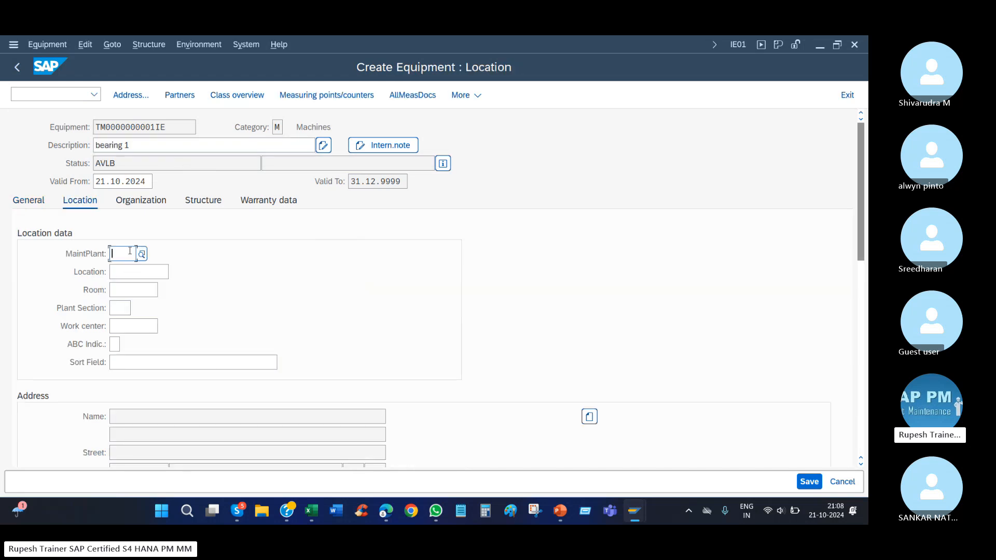
pyautogui.write('1010')
pyautogui.press('Return')
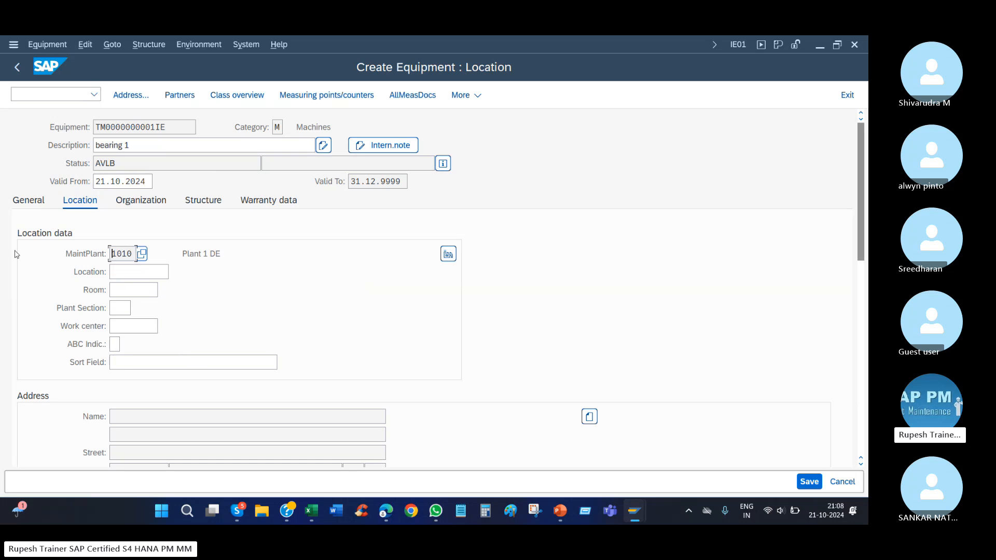
# Switch to Snipping Tool and capture the equipment screen area from the validity dates and tab row to the first location fields.
pyautogui.click(538, 515)
pyautogui.click(129, 249)
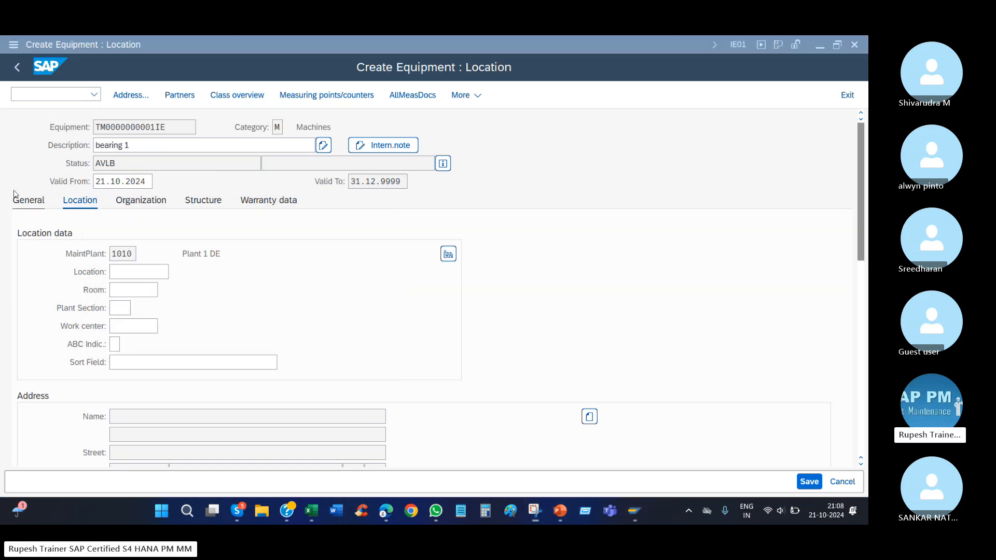
pyautogui.moveTo(5, 174); pyautogui.dragTo(625, 282)
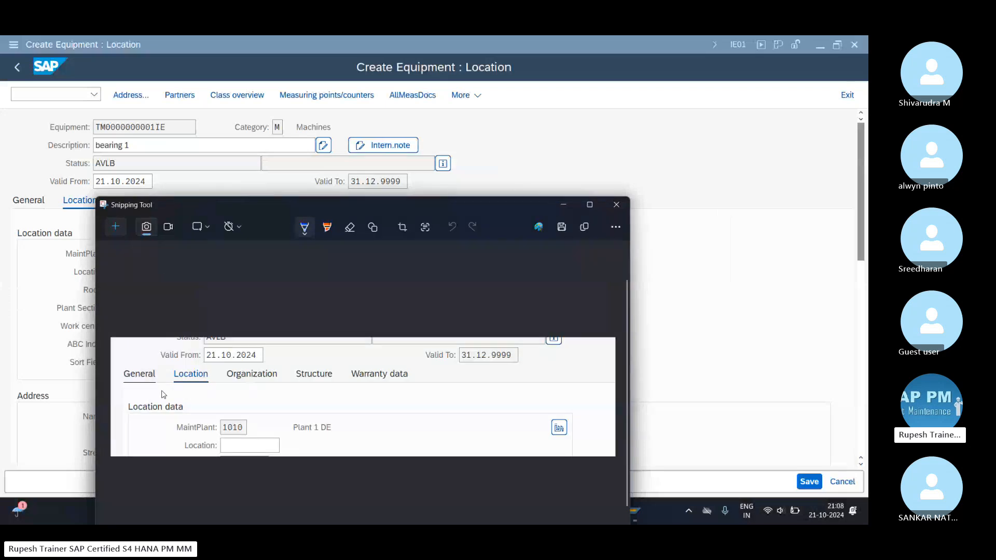
# Mark the General, Location and Organization tabs with pen strokes, bracket Structure, underline the first three, and minimize Snipping Tool.
pyautogui.moveTo(151, 369)
pyautogui.mouseDown()
pyautogui.moveTo(194, 327)
pyautogui.moveTo(227, 323)
pyautogui.mouseUp()
pyautogui.moveTo(236, 368); pyautogui.dragTo(259, 326)
pyautogui.click(275, 339)
pyautogui.moveTo(297, 354); pyautogui.dragTo(336, 404)
pyautogui.moveTo(298, 353); pyautogui.dragTo(355, 340)
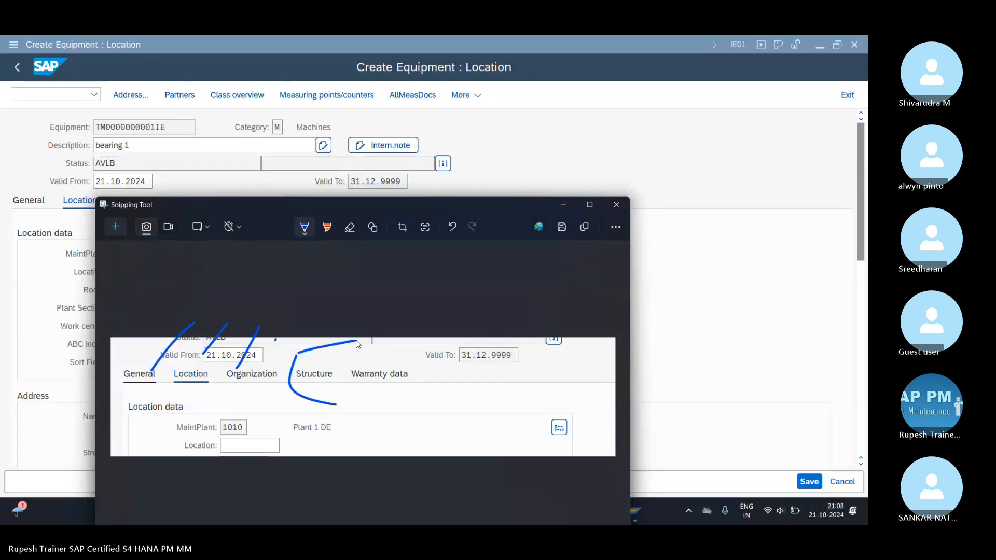
pyautogui.moveTo(151, 399); pyautogui.dragTo(291, 390)
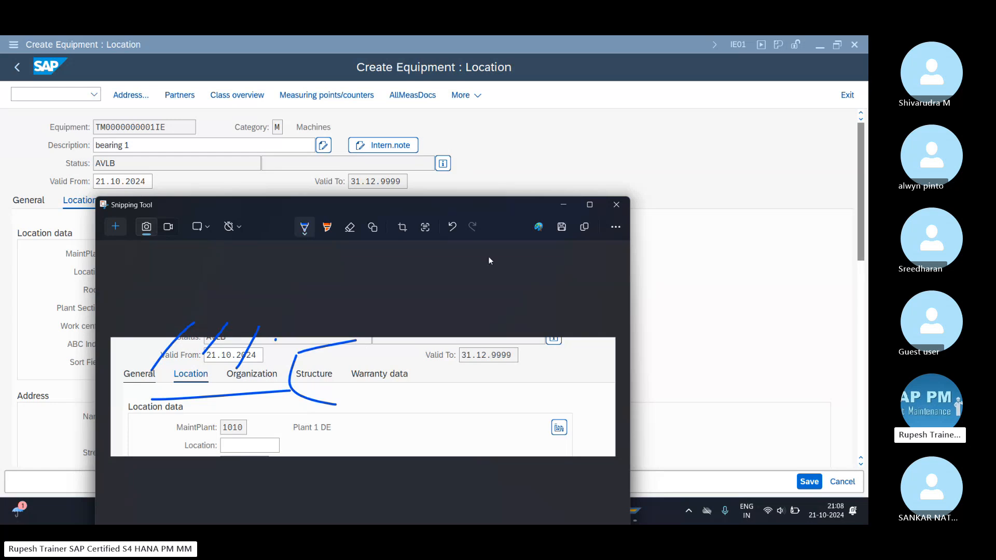
pyautogui.click(563, 204)
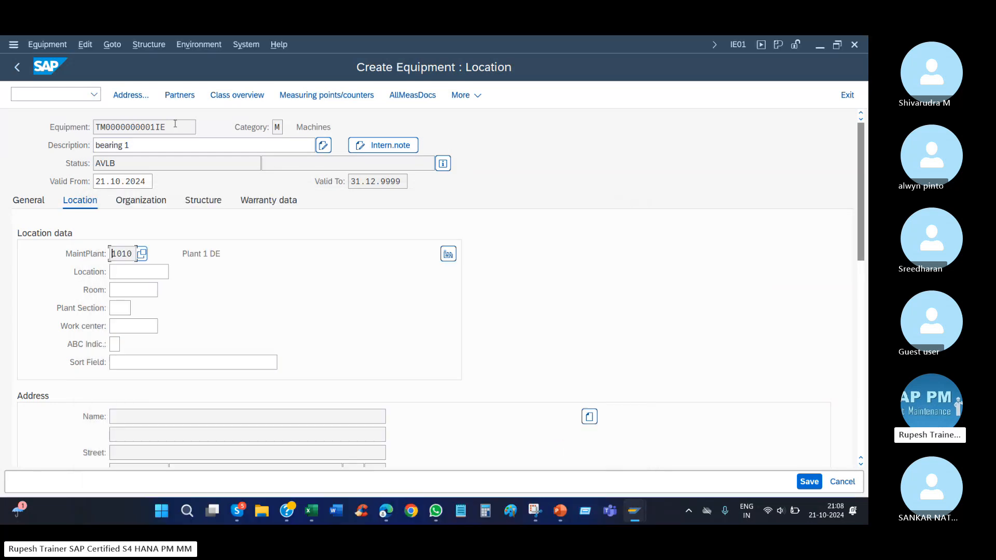
# Save the new equipment master and open it in change mode on its general data.
pyautogui.moveTo(175, 126); pyautogui.dragTo(42, 130)
pyautogui.click(811, 483)
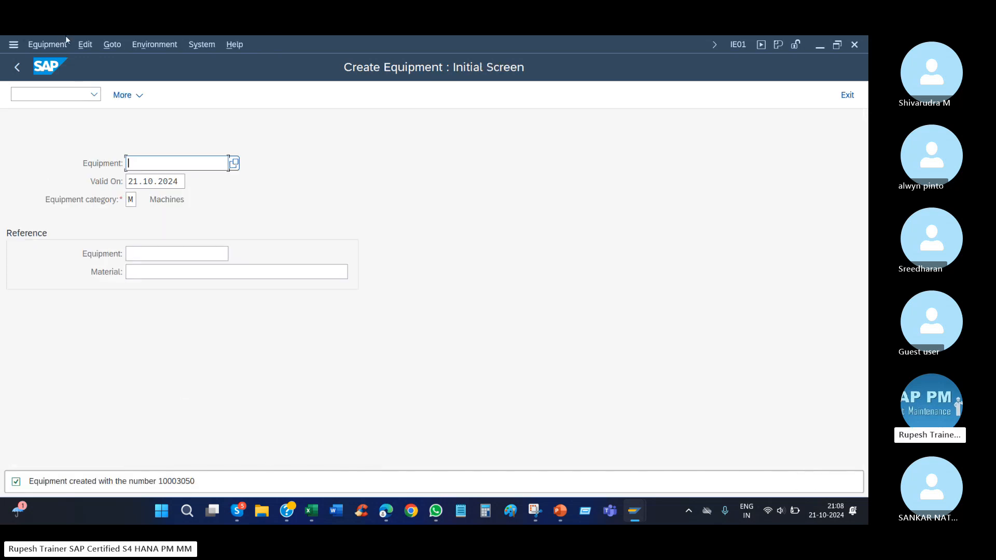
pyautogui.click(48, 45)
pyautogui.click(56, 96)
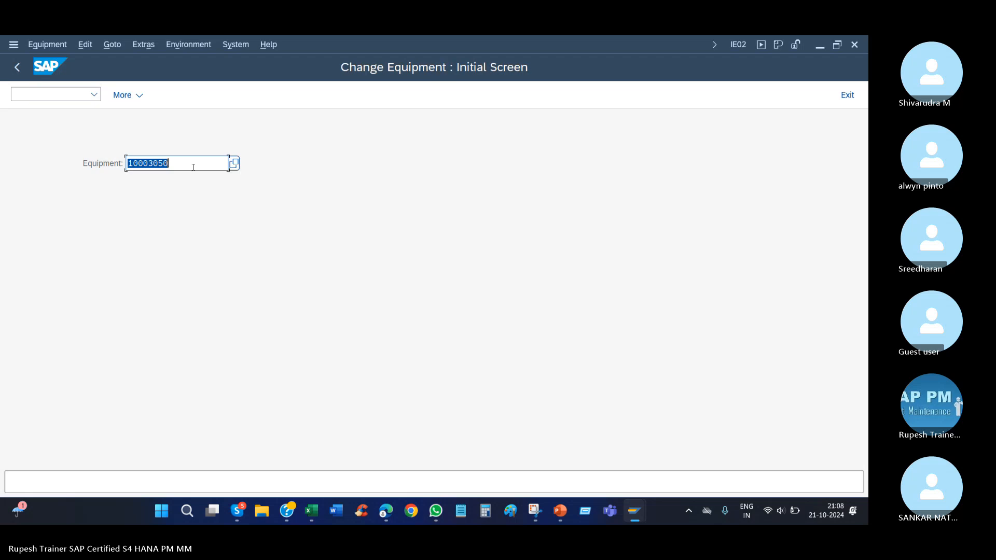
pyautogui.press('Return')
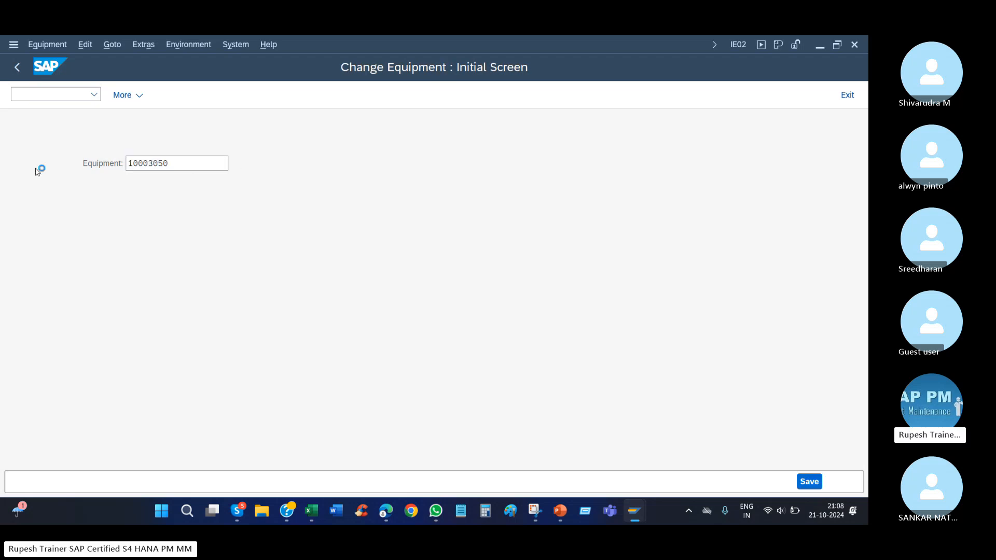
pyautogui.doubleClick(140, 122)
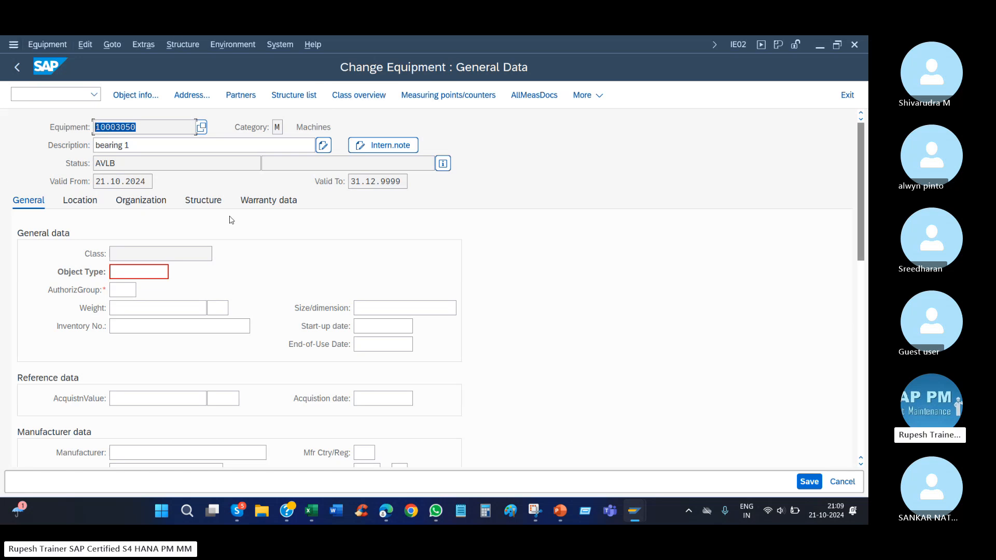
# Try to set the deletion flag for the equipment through the equipment functions.
pyautogui.click(47, 44)
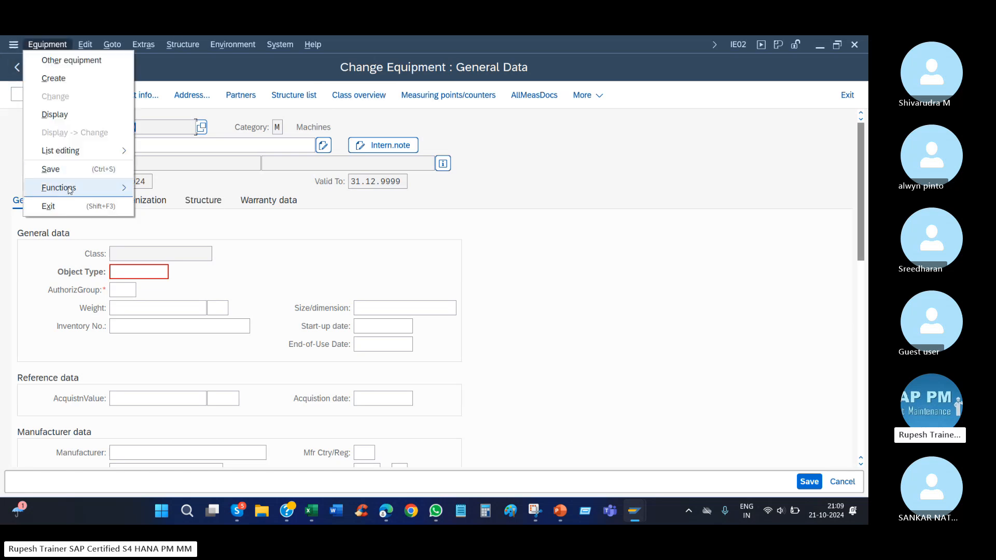
pyautogui.moveTo(69, 189)
pyautogui.moveTo(197, 206)
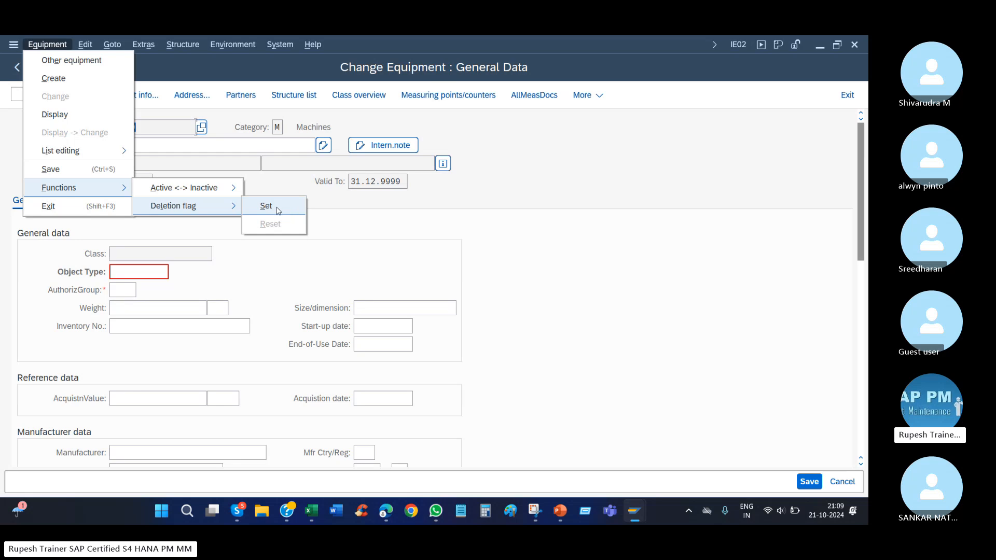
pyautogui.click(277, 210)
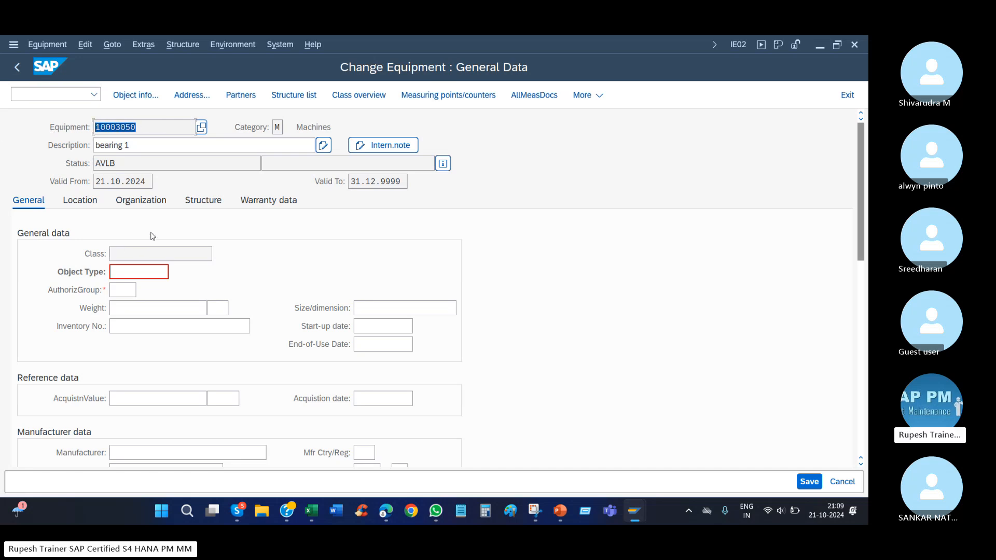
pyautogui.press('Return')
# View the equipment's location data and the structuring data on its Structure view.
pyautogui.click(124, 290)
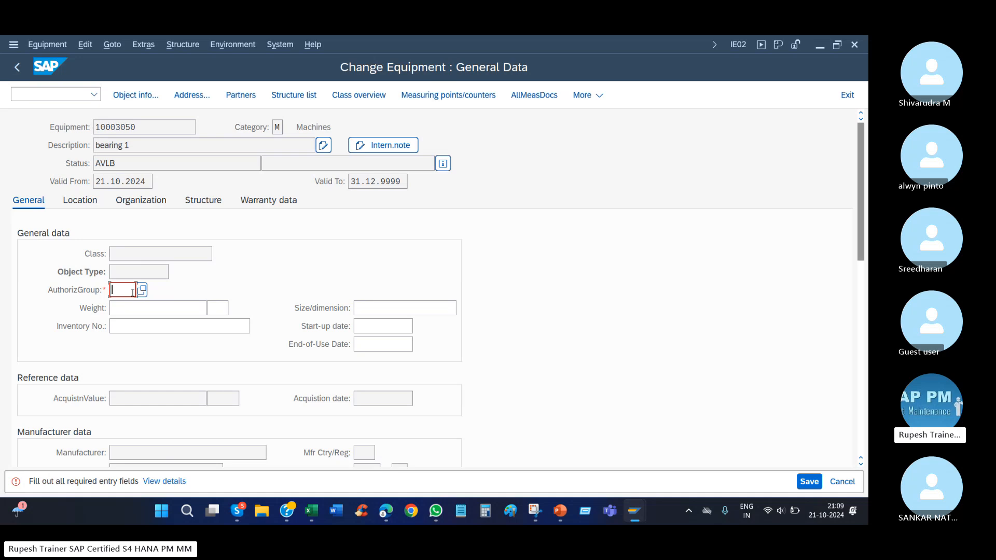
pyautogui.click(128, 306)
pyautogui.click(80, 200)
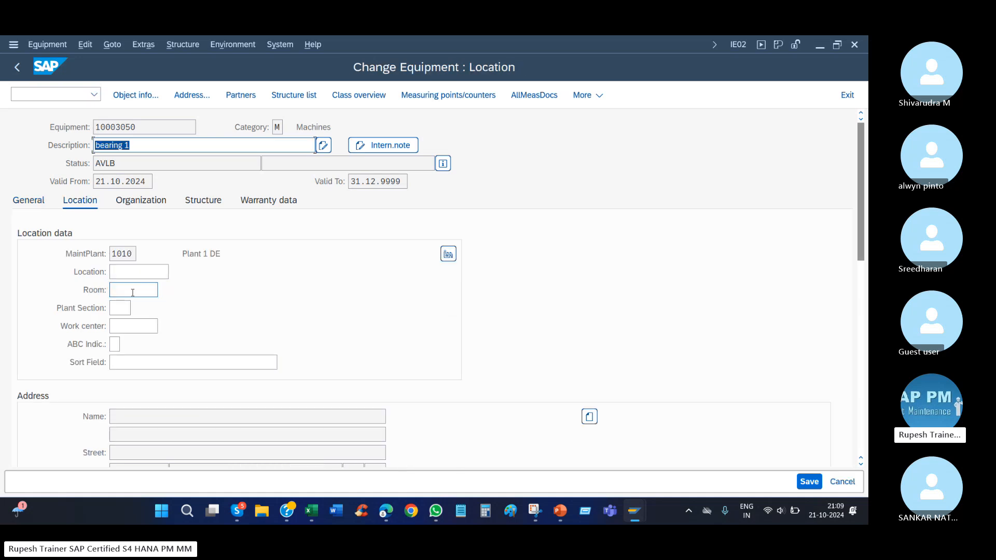
pyautogui.click(200, 201)
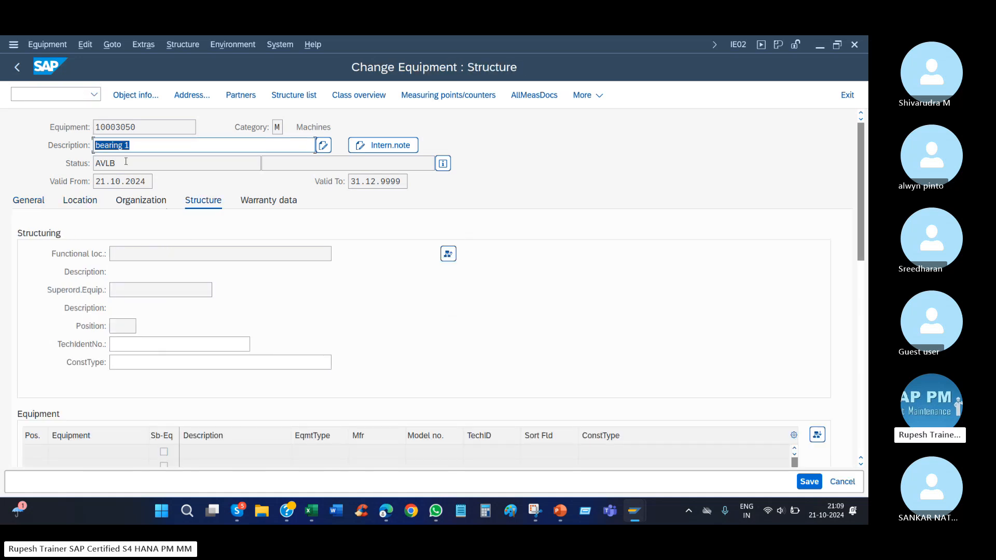
# Highlight the equipment number and the description in the equipment header.
pyautogui.doubleClick(153, 130)
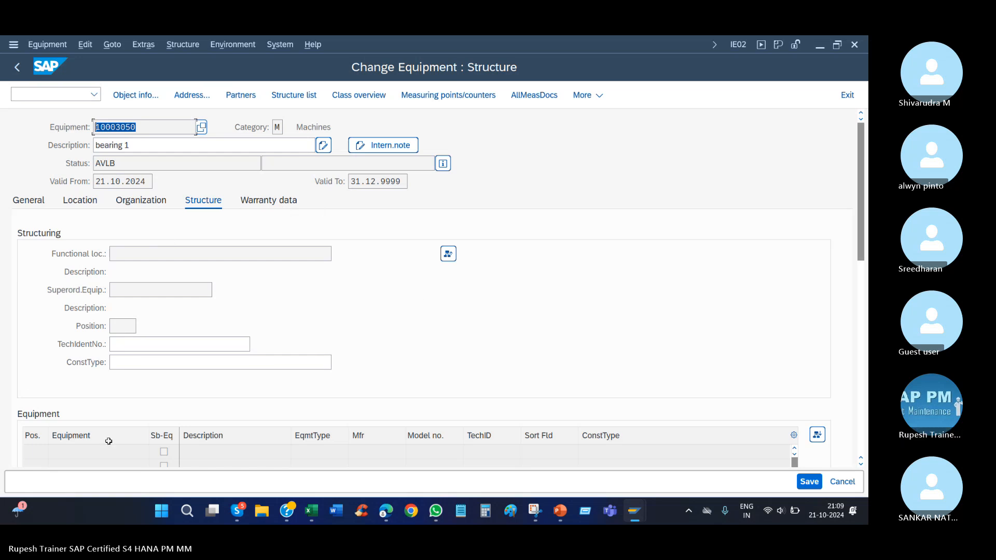
pyautogui.moveTo(136, 145); pyautogui.dragTo(7, 152)
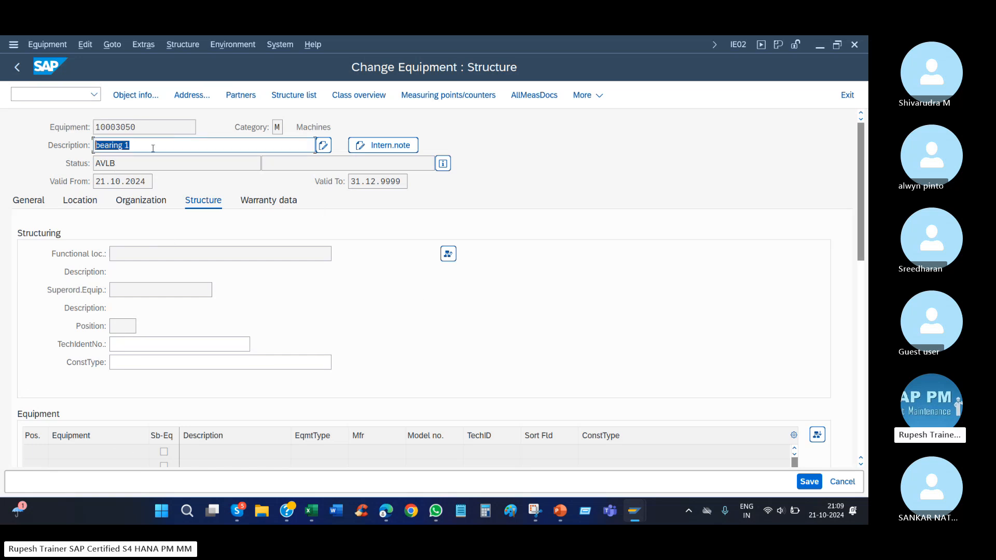
pyautogui.moveTo(151, 145); pyautogui.dragTo(83, 155)
pyautogui.rightClick(105, 155)
pyautogui.click(59, 224)
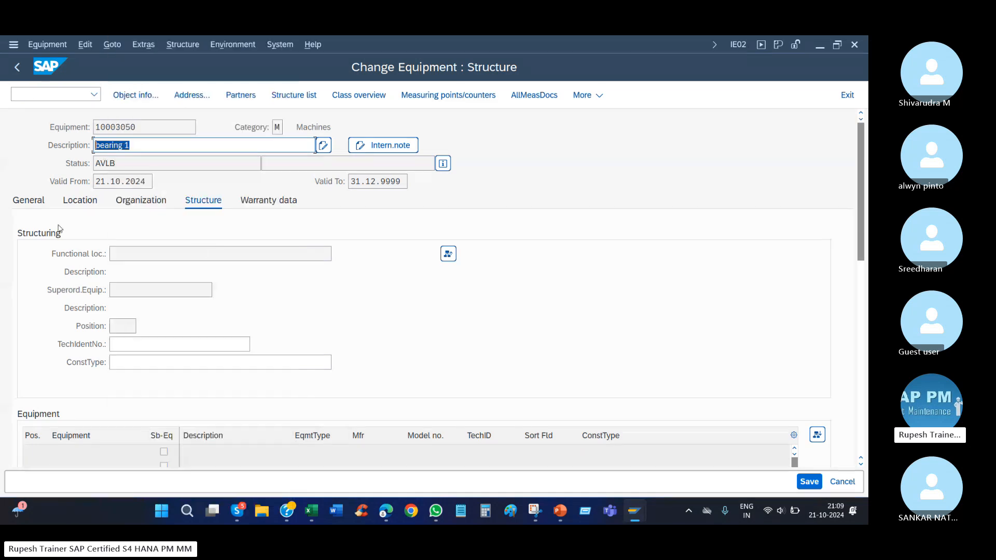
# Switch to Excel and look through the lower rows of the SH 9 PM sheet.
pyautogui.click(311, 515)
pyautogui.scroll(-12, 235, 304)
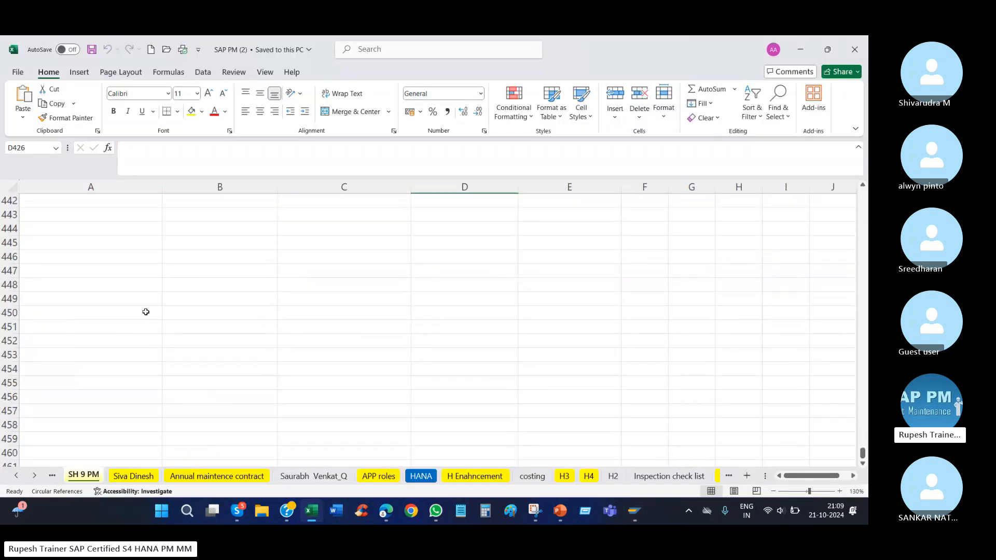
pyautogui.scroll(4, 187, 301)
pyautogui.scroll(-2, 234, 331)
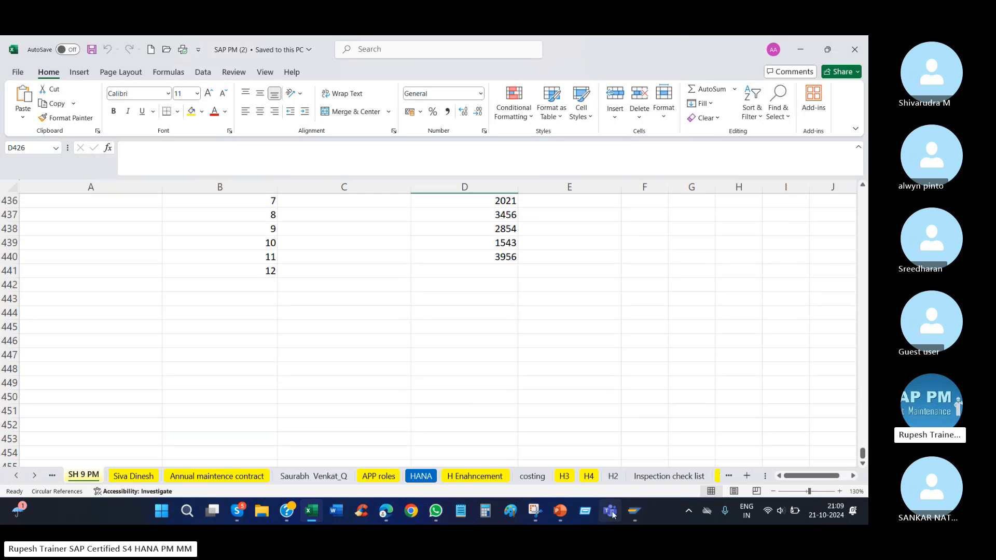
# Switch to the EQuipment presentation in PowerPoint and show slide 3 with the equipment definition.
pyautogui.click(561, 513)
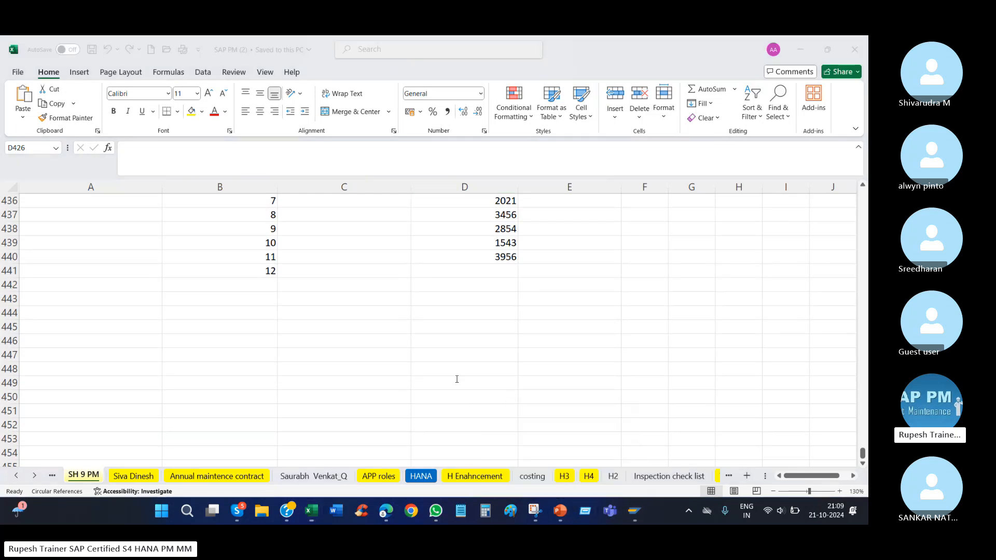
pyautogui.click(69, 310)
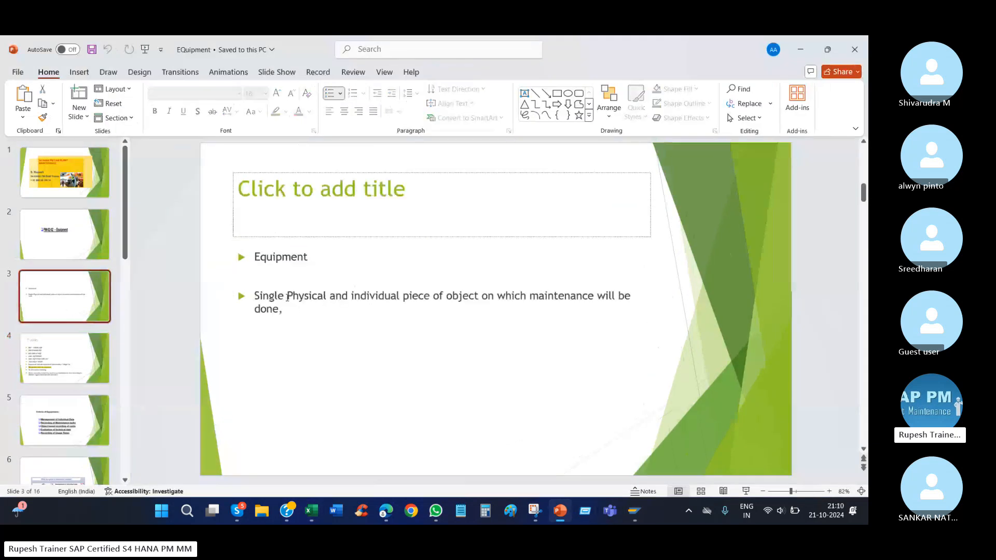
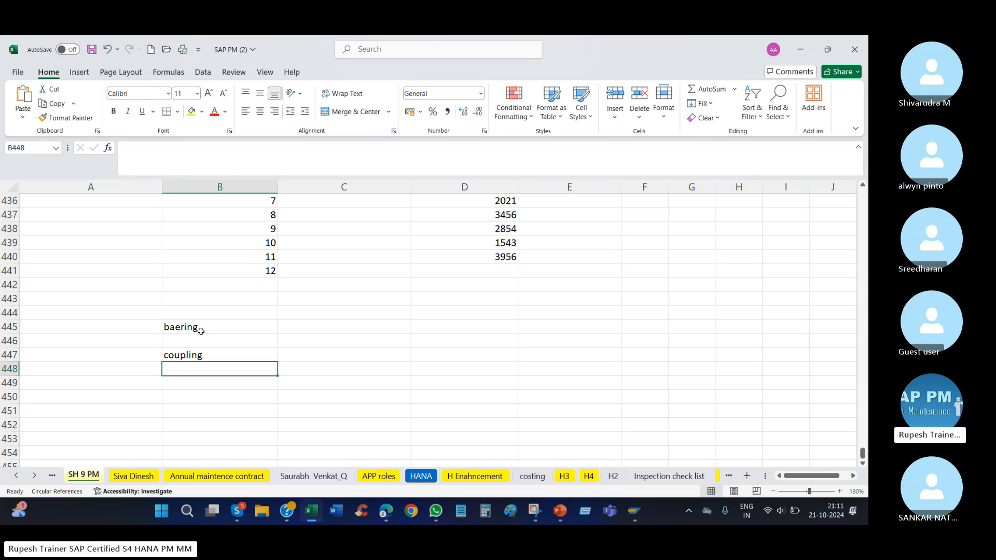
# Add shaft in B448 and electrical stem in B449 below the coupling entry.
pyautogui.write('shaft')
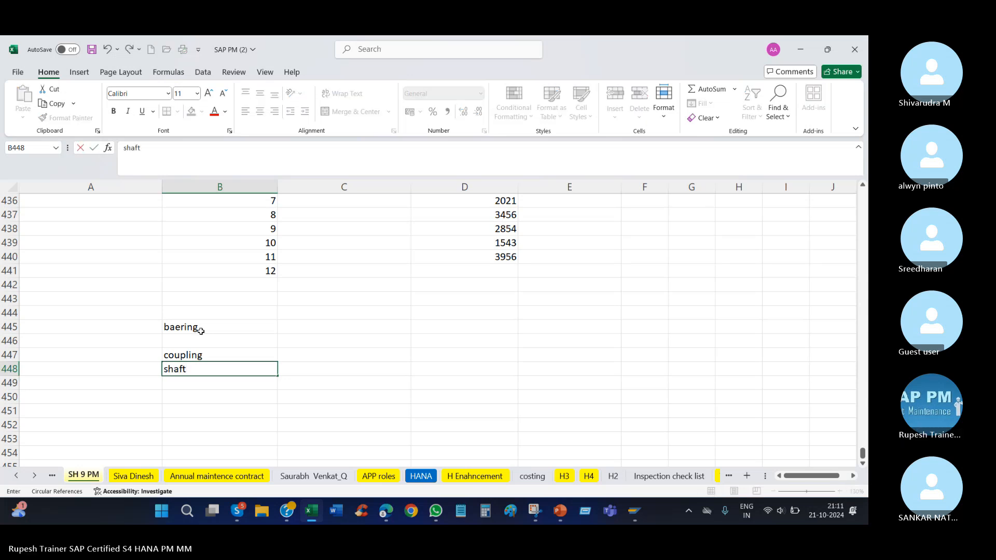
pyautogui.press('Return')
pyautogui.write('el')
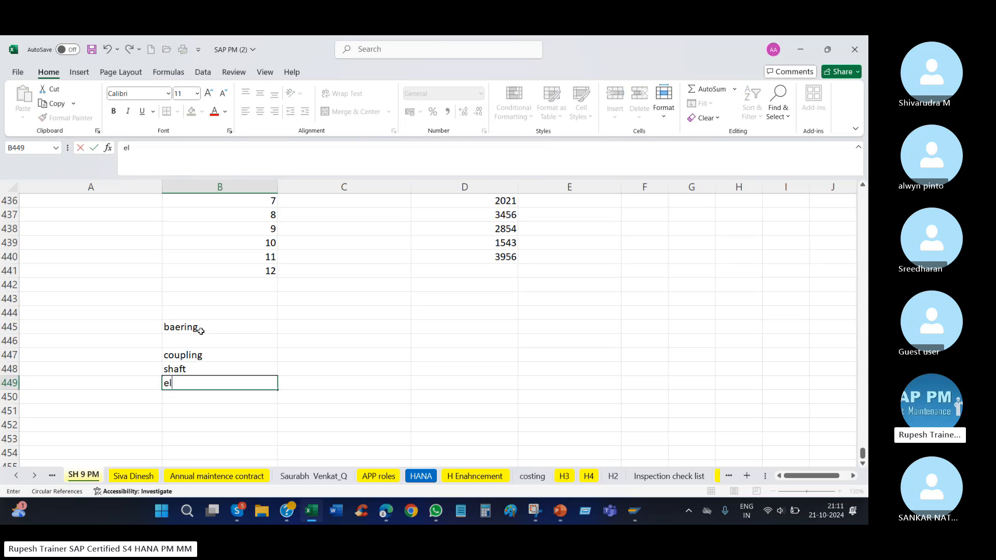
pyautogui.write('ectrical stem')
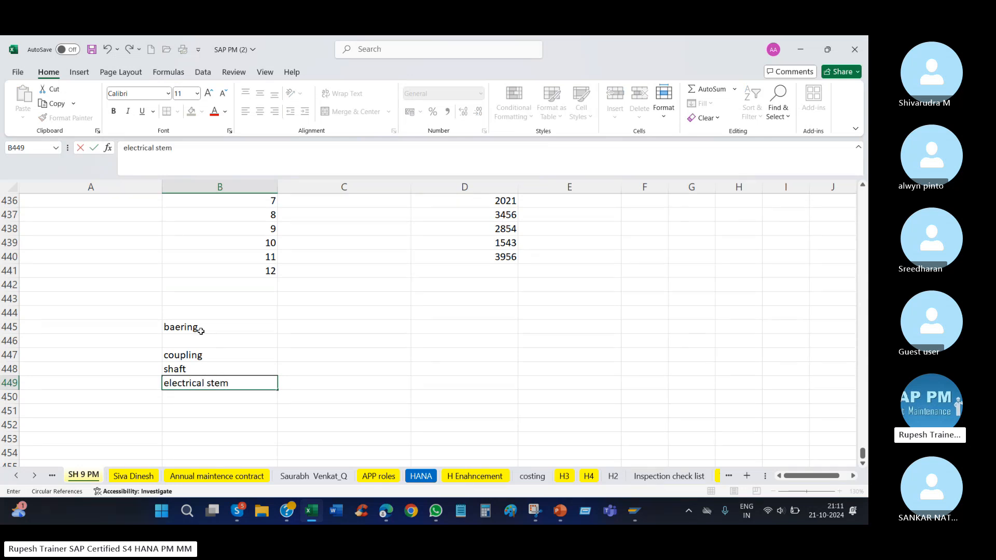
pyautogui.press('Return')
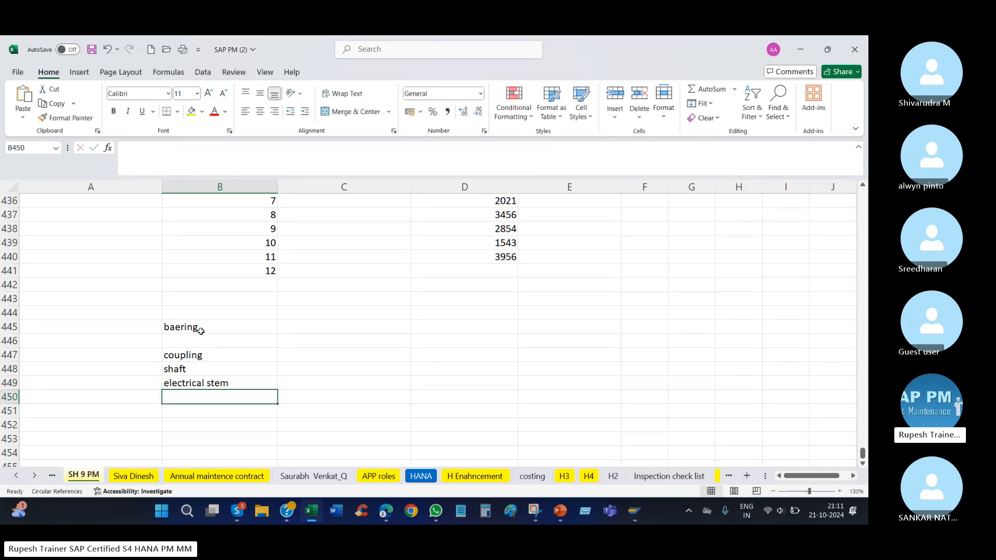
# Highlight the baering entry and the coupling, shaft and electrical stem cells listed below it.
pyautogui.click(229, 359)
pyautogui.click(232, 370)
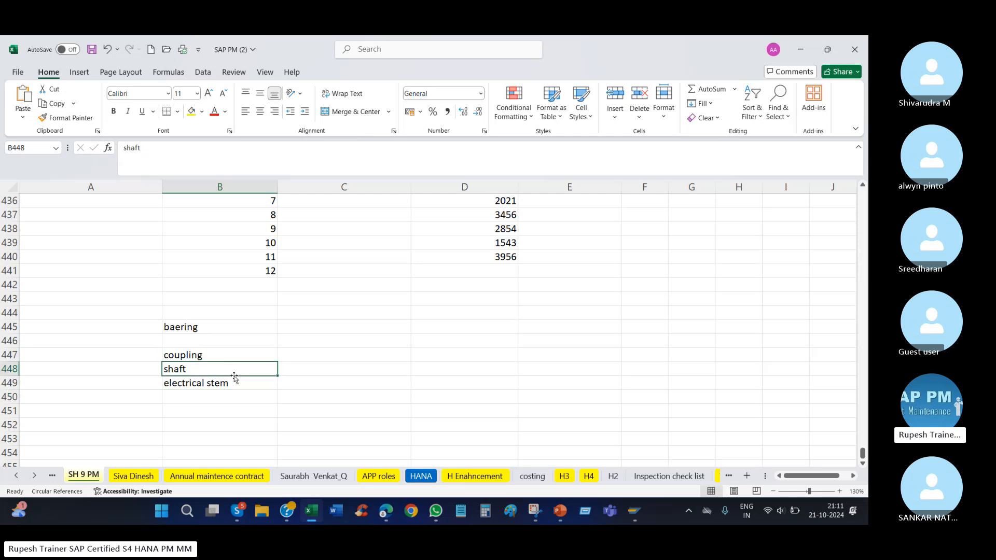
pyautogui.click(236, 381)
pyautogui.click(245, 358)
pyautogui.click(244, 382)
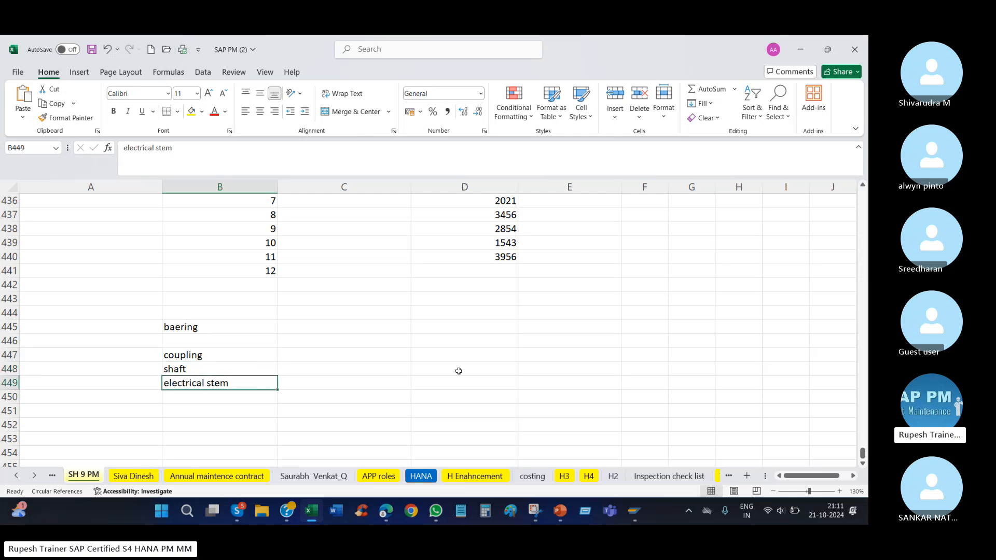
pyautogui.click(198, 326)
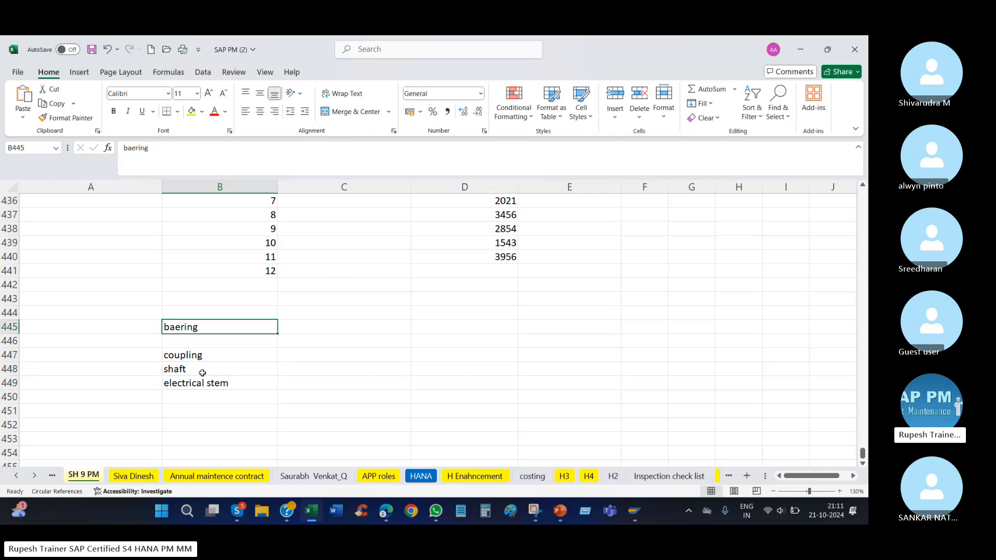
pyautogui.moveTo(197, 356); pyautogui.dragTo(202, 387)
pyautogui.click(224, 331)
pyautogui.click(221, 356)
pyautogui.click(228, 382)
pyautogui.click(240, 393)
pyautogui.click(240, 357)
pyautogui.click(240, 371)
pyautogui.click(272, 382)
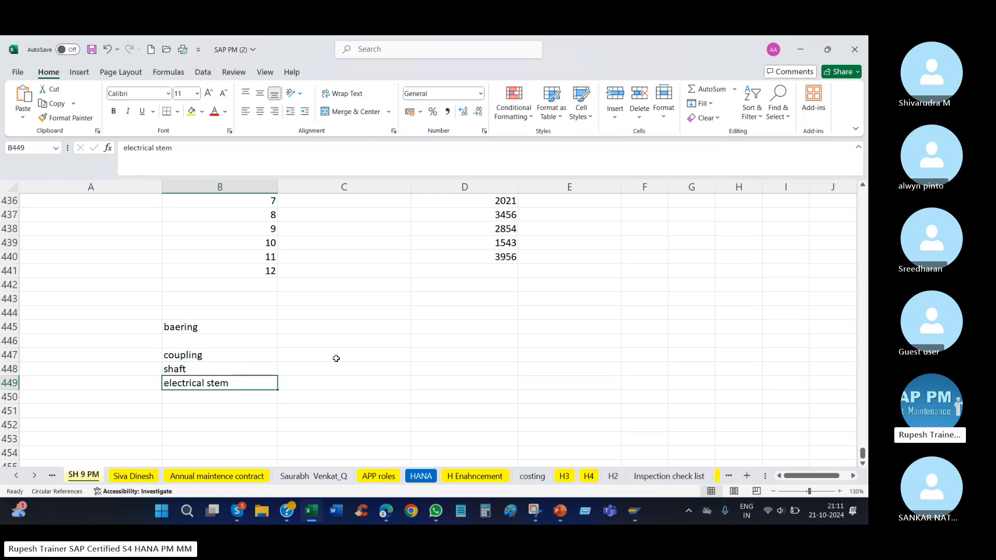
pyautogui.moveTo(204, 355); pyautogui.dragTo(209, 380)
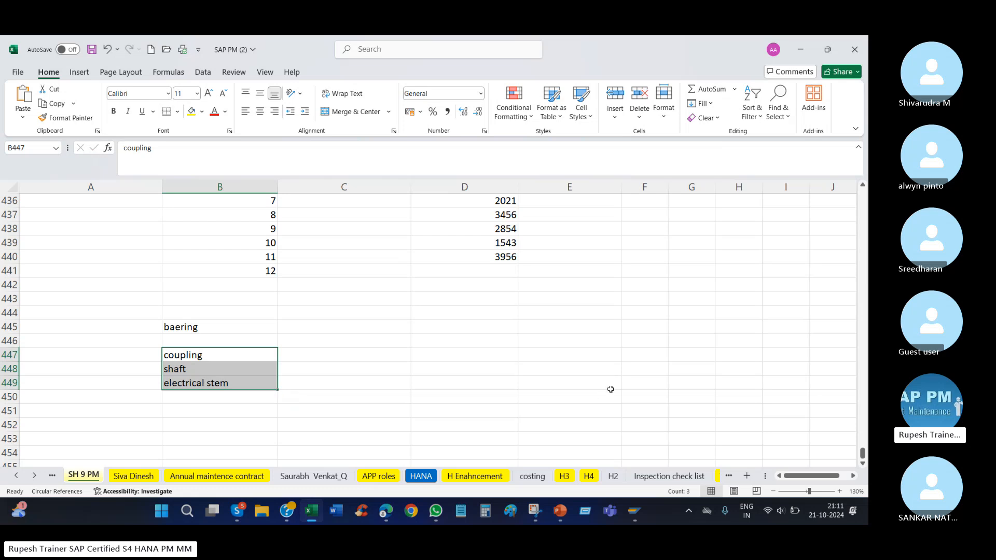
# Check the Skype meeting window, then return to the component list in Excel.
pyautogui.click(237, 510)
pyautogui.click(215, 453)
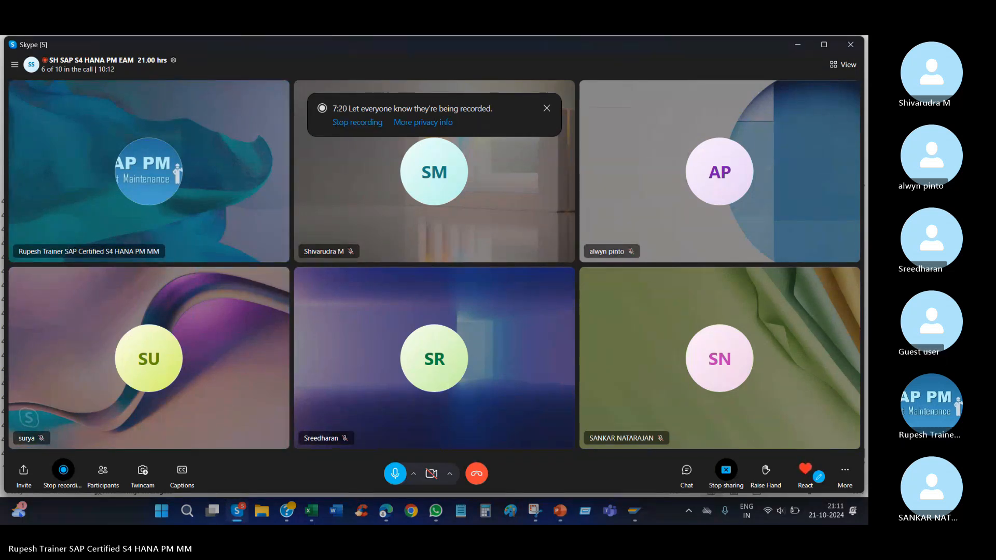
pyautogui.click(311, 510)
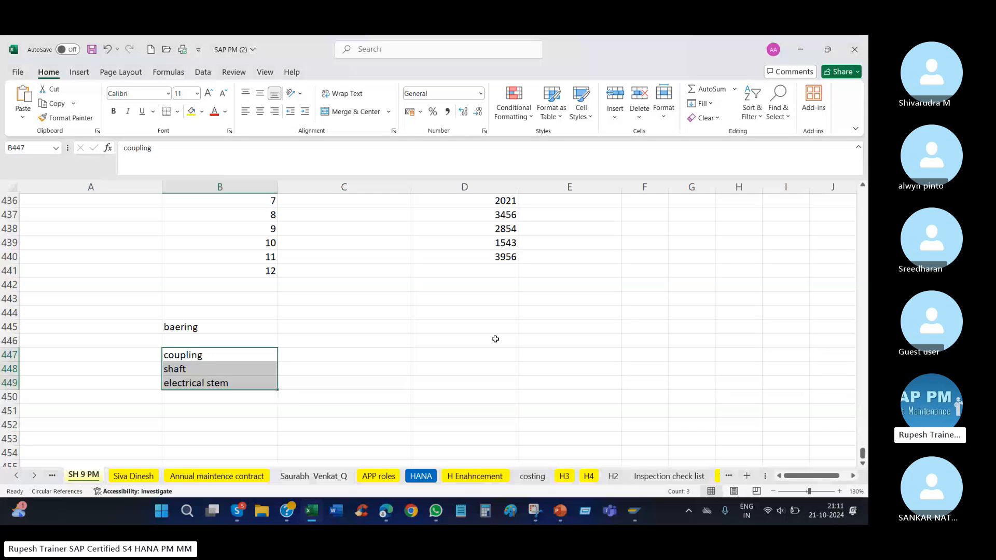
pyautogui.click(142, 395)
pyautogui.moveTo(197, 312); pyautogui.dragTo(205, 285)
# Switch to the Change Equipment window in SAP and highlight the equipment number and the empty sub-equipment table row.
pyautogui.click(633, 512)
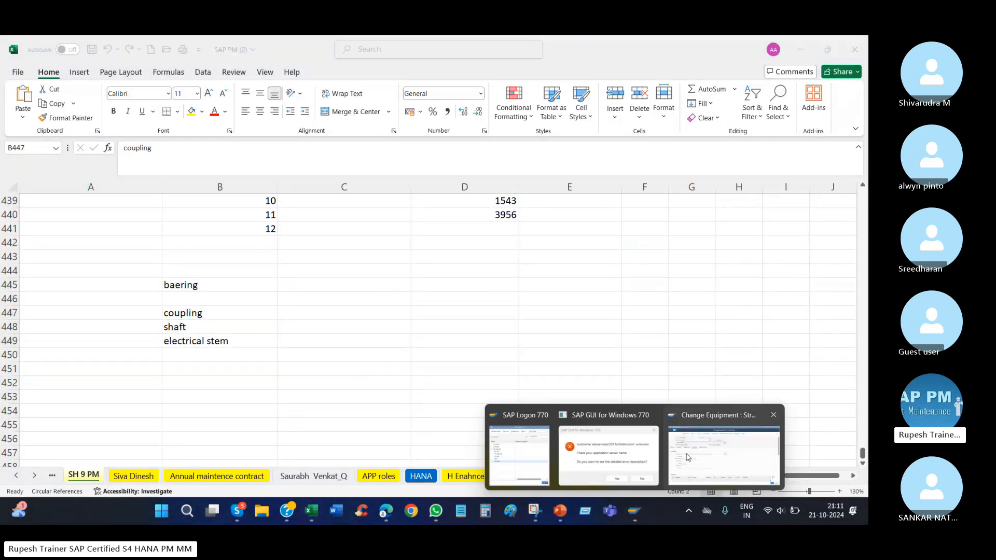
pyautogui.click(698, 453)
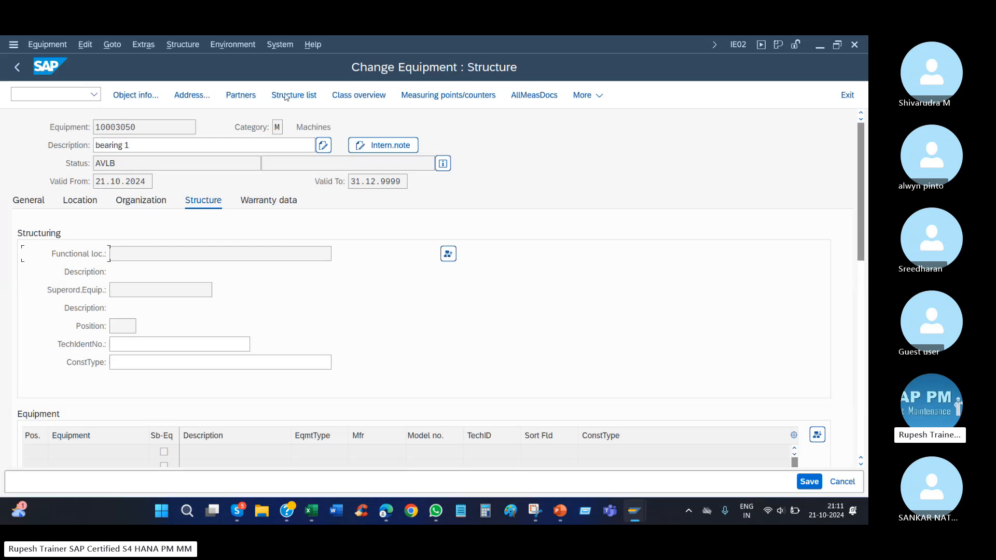
pyautogui.doubleClick(121, 128)
pyautogui.click(93, 457)
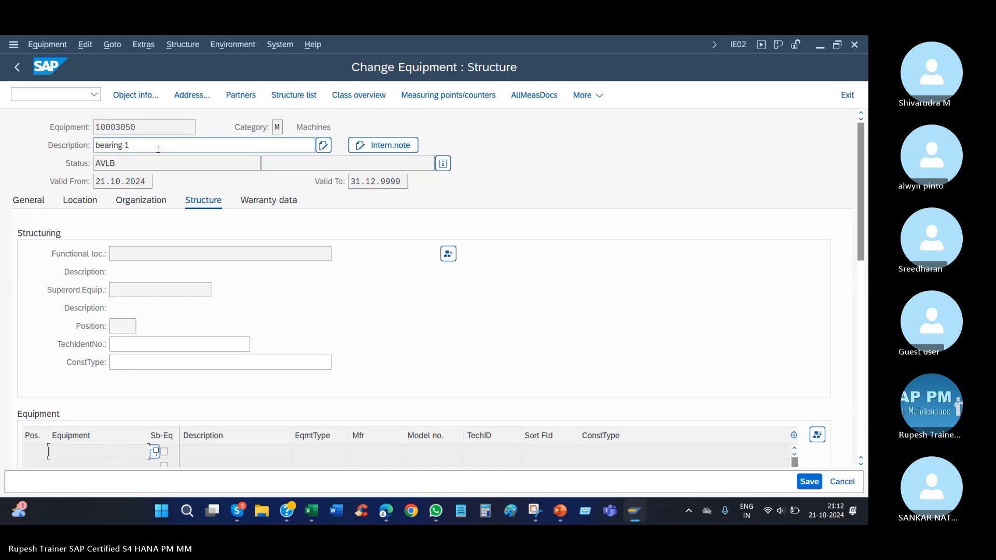
pyautogui.moveTo(148, 129); pyautogui.dragTo(84, 134)
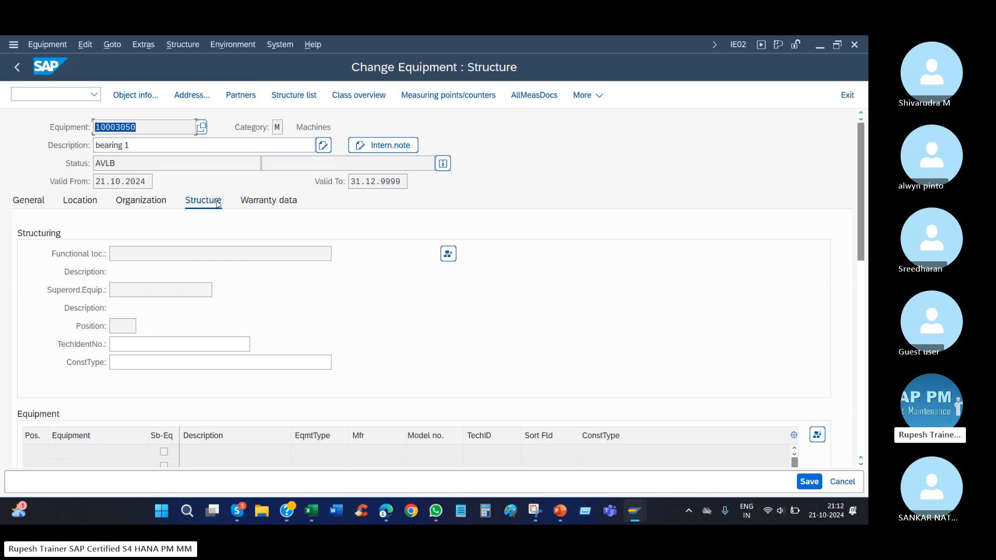
pyautogui.click(120, 454)
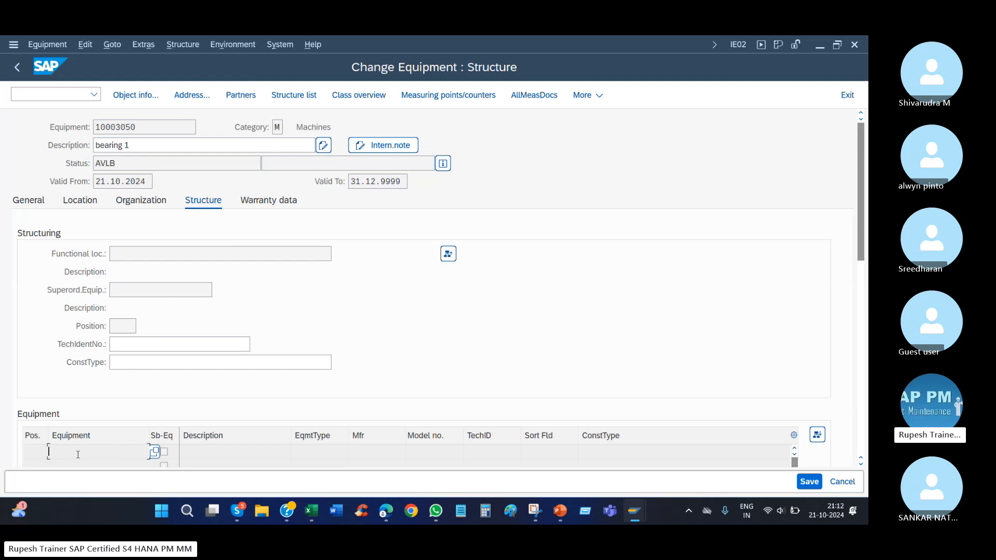
# Check the Skype meeting window again, return to SAP and highlight the last digits of the equipment number.
pyautogui.click(237, 511)
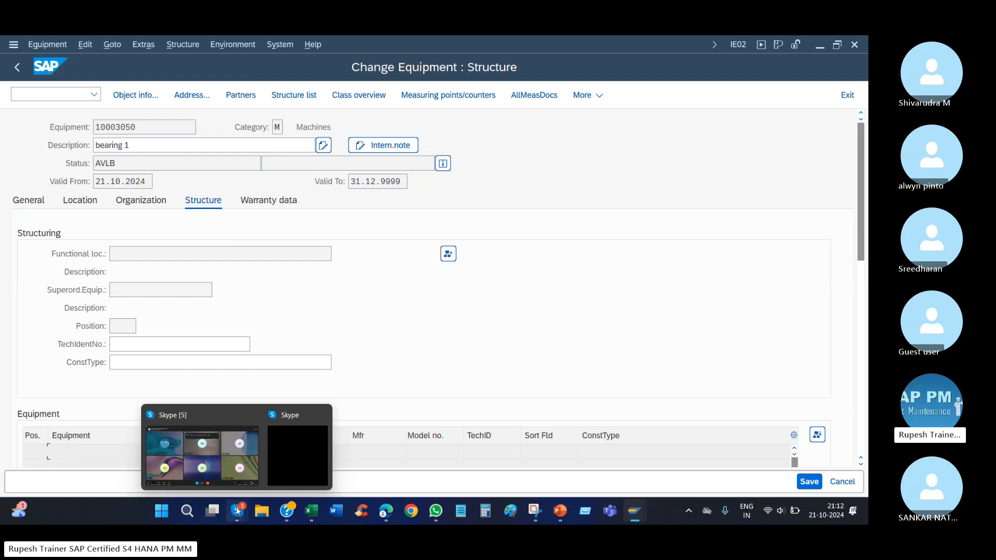
pyautogui.click(179, 456)
pyautogui.click(804, 44)
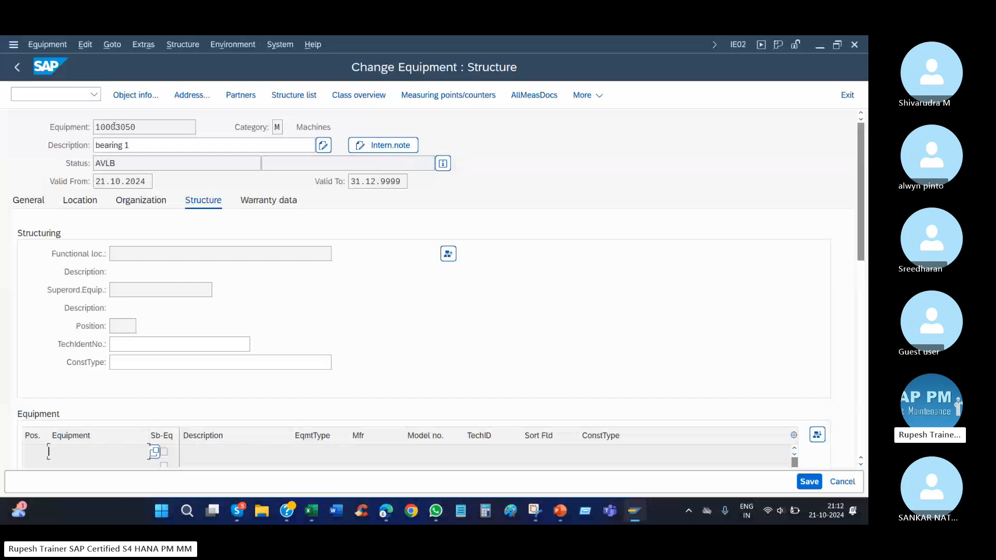
pyautogui.moveTo(114, 126); pyautogui.dragTo(136, 127)
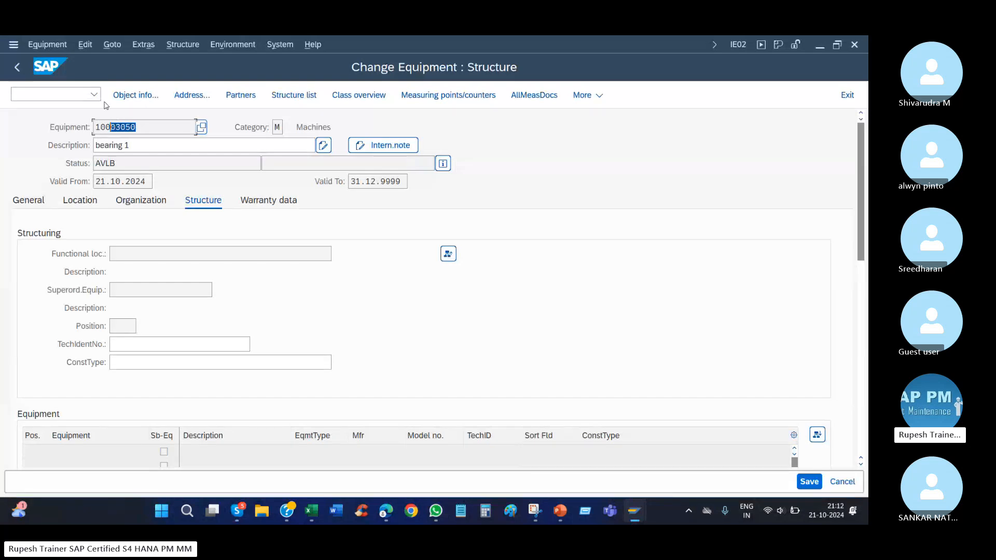
# Save the changes to the bearing 1 equipment and start creating a new equipment of category M (Machines).
pyautogui.click(48, 44)
pyautogui.click(47, 78)
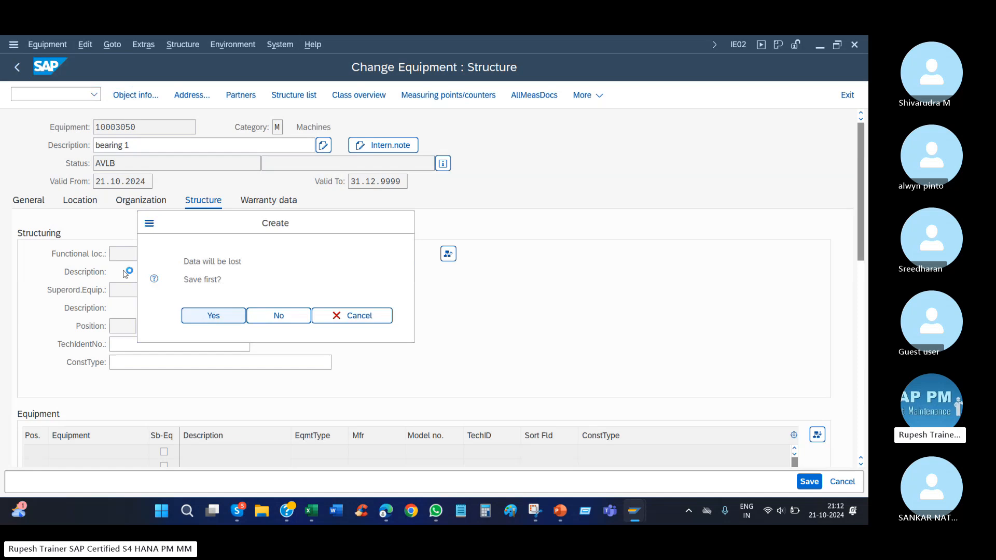
pyautogui.click(184, 312)
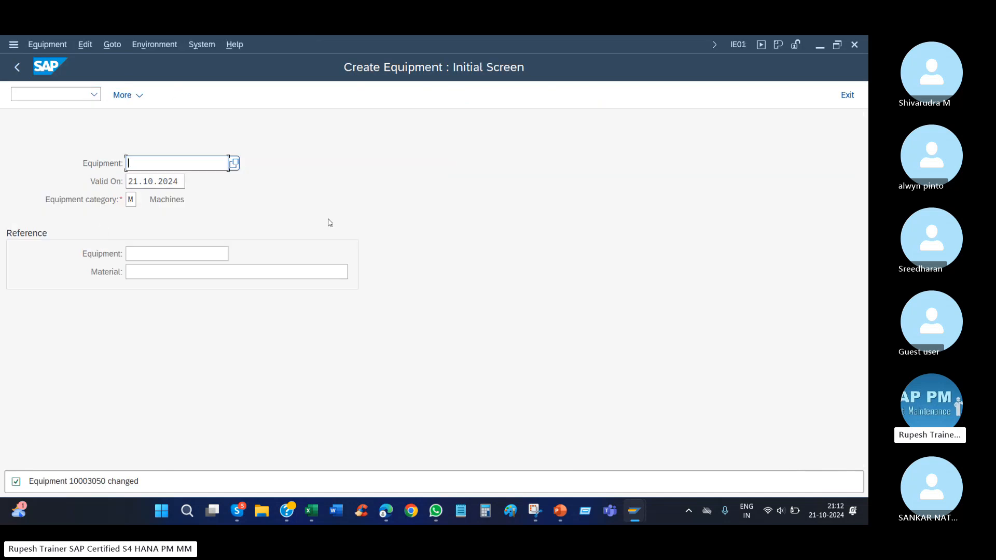
pyautogui.press('Return')
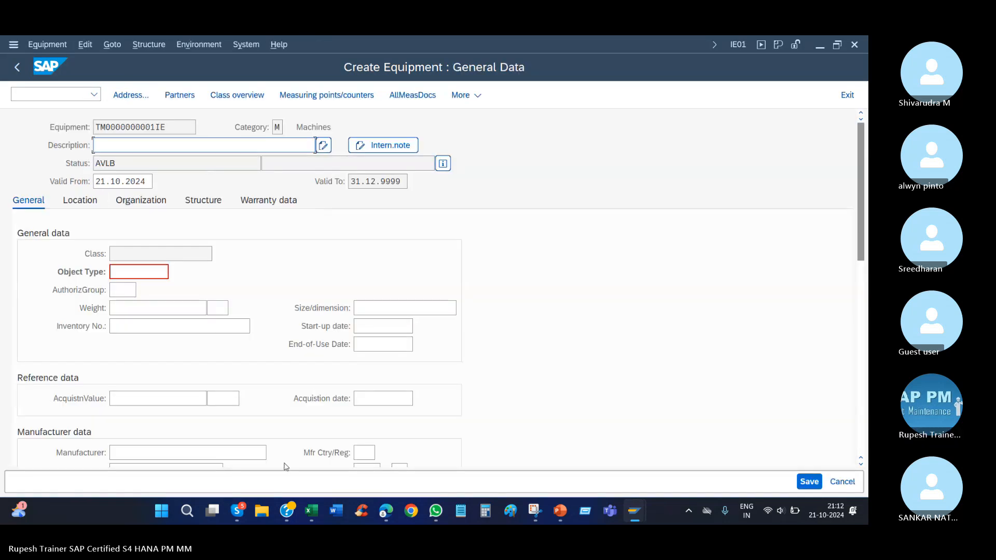
# Enter the description "berun xoupoin" for the new equipment and open its location data.
pyautogui.click(313, 511)
pyautogui.click(313, 512)
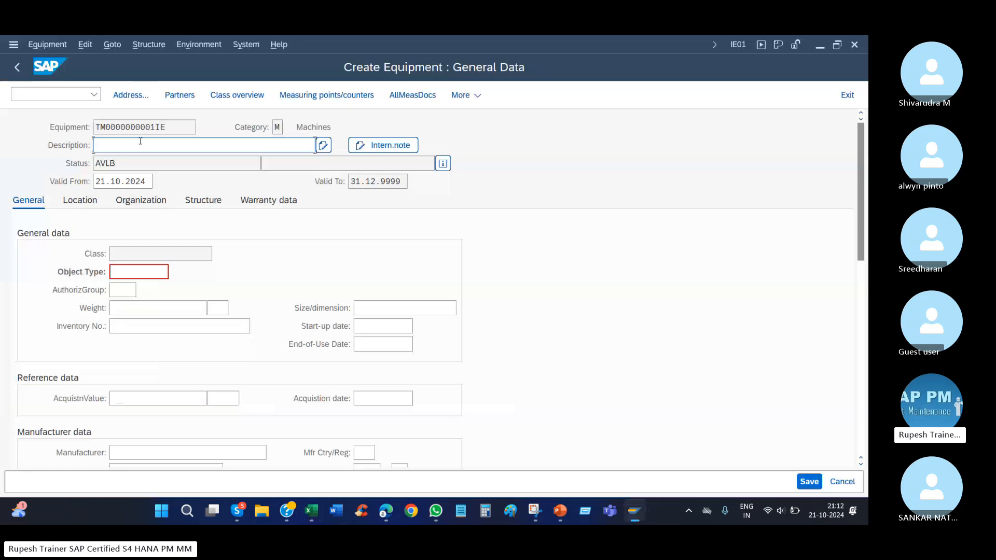
pyautogui.write('ba')
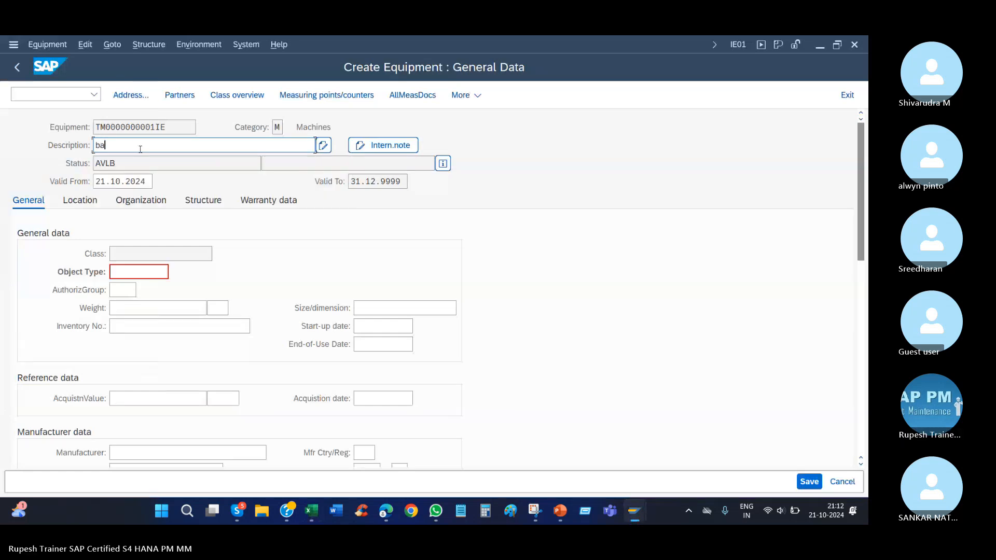
pyautogui.press('BackSpace')
pyautogui.write('erun xoupoin')
pyautogui.press('Return')
pyautogui.click(80, 202)
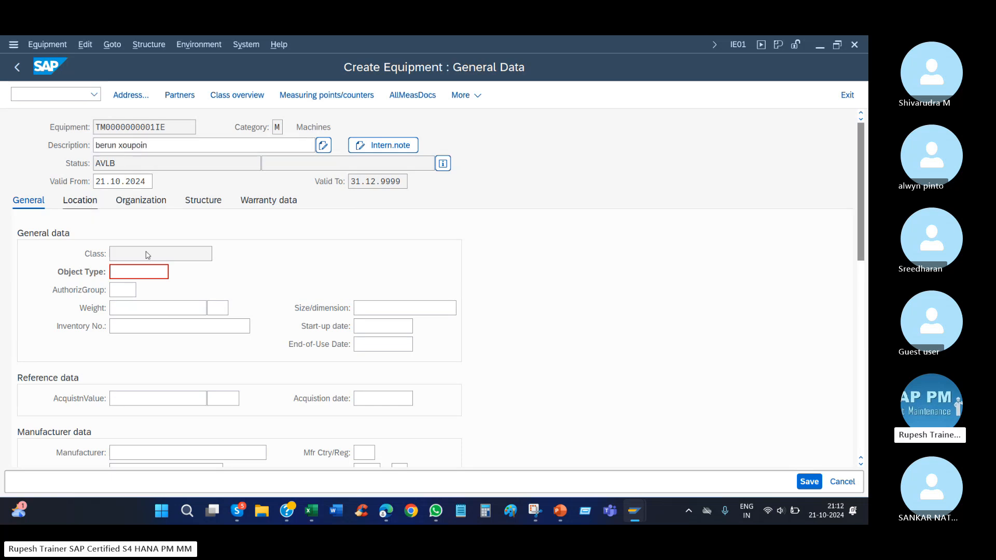
# Choose 1010 as the maintenance plant in the new equipment's location data.
pyautogui.click(127, 254)
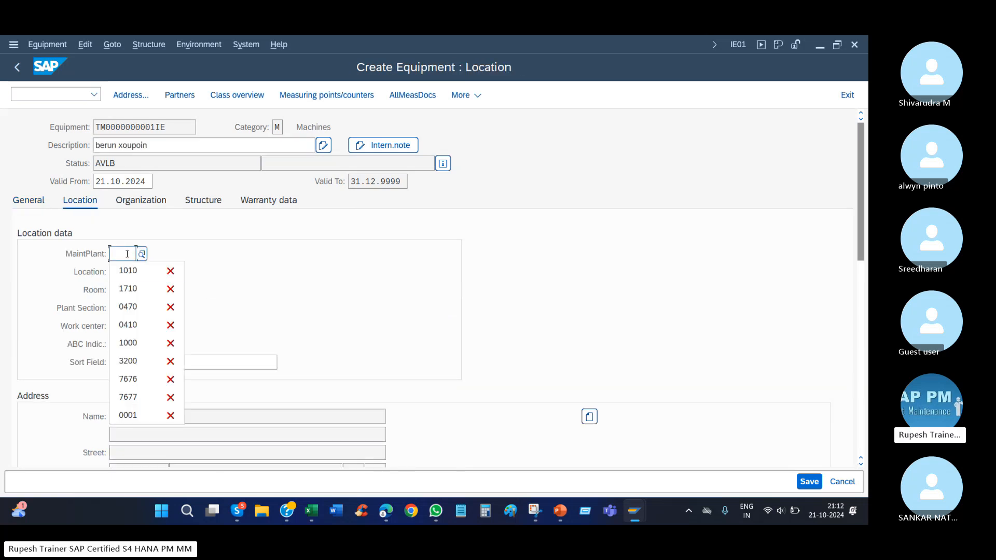
pyautogui.press('Down')
pyautogui.press('Down')
pyautogui.press('Up')
pyautogui.press('Return')
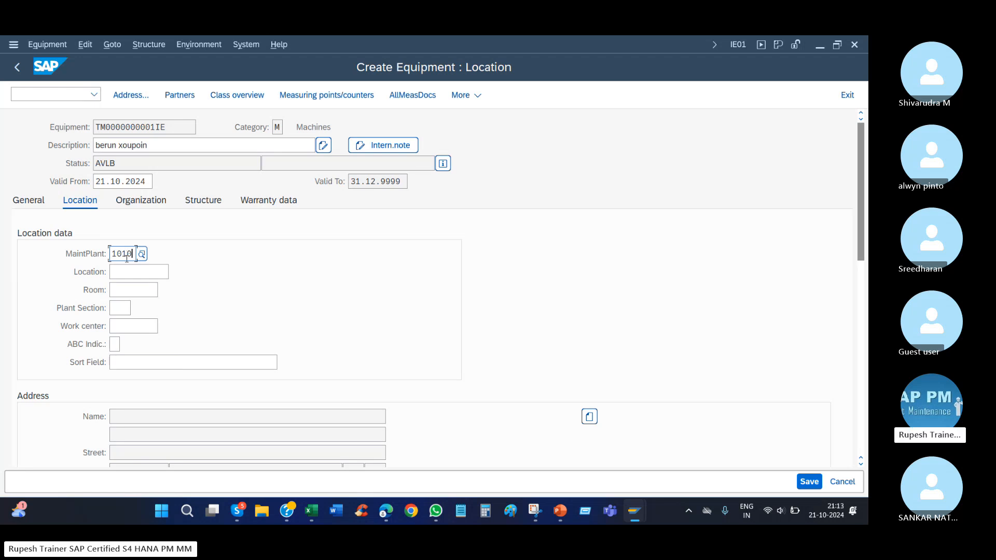
# Set the new equipment's maintenance plant to 1710.
pyautogui.press('BackSpace')
pyautogui.press('BackSpace')
pyautogui.press('BackSpace')
pyautogui.press('BackSpace')
pyautogui.write('1710')
pyautogui.press('Return')
# Try to install the new equipment under superordinate equipment 10003050 by changing its installation location in the structure data.
pyautogui.click(212, 203)
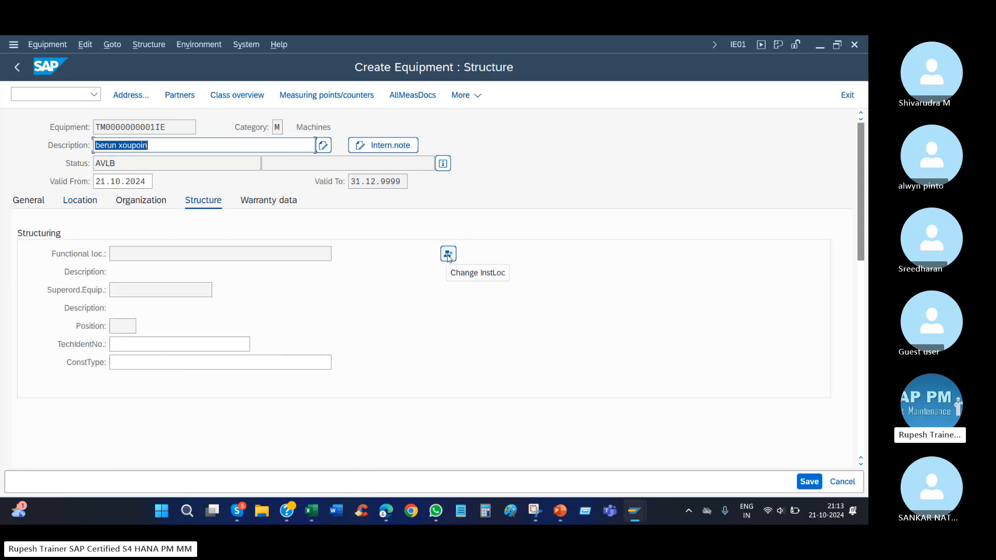
pyautogui.click(448, 254)
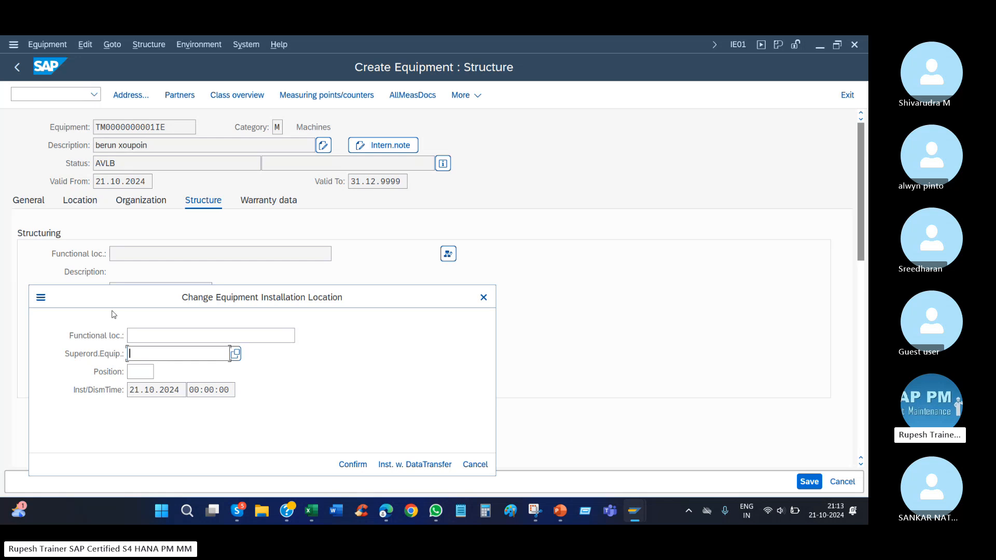
pyautogui.moveTo(110, 299); pyautogui.dragTo(349, 237)
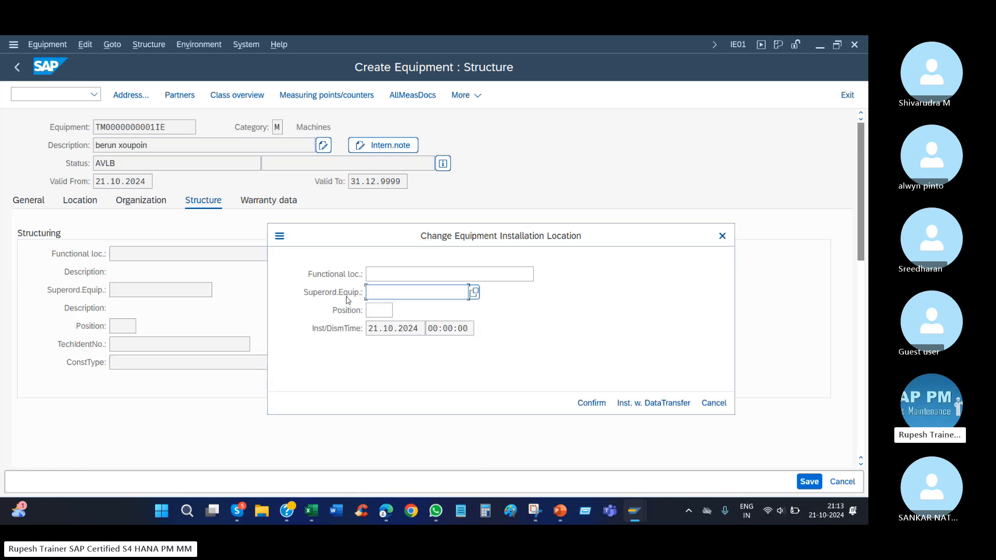
pyautogui.press('XF86MonBrightnessUp')
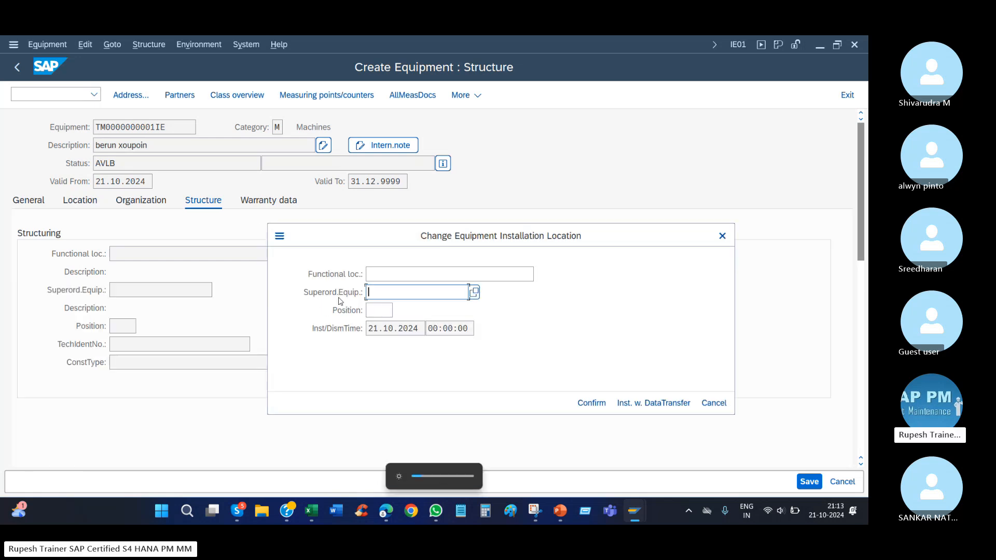
pyautogui.write('1000')
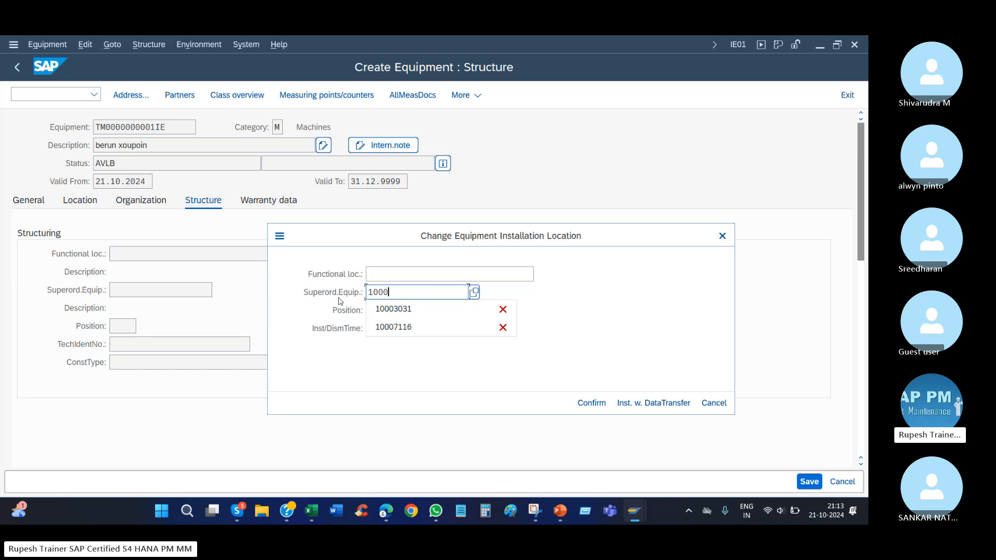
pyautogui.write('3050')
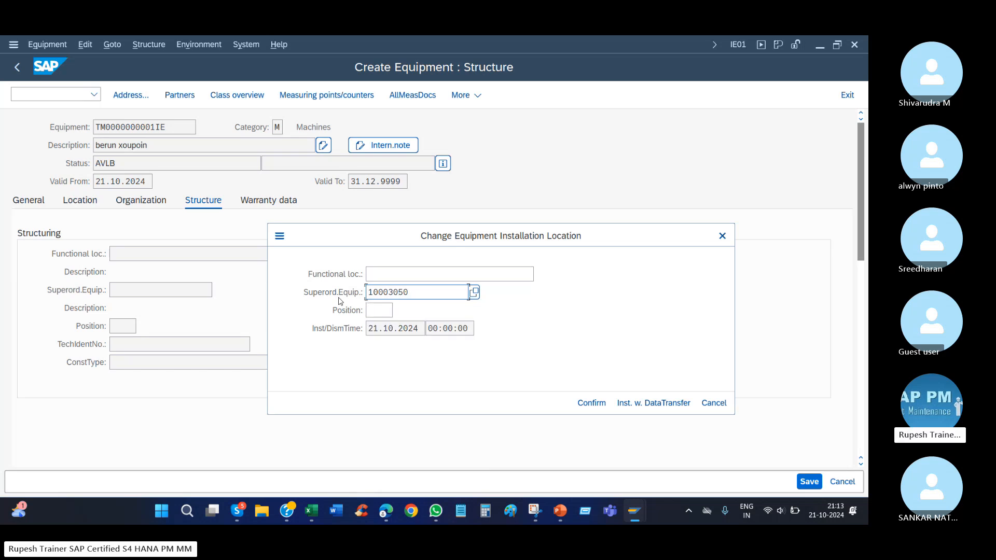
pyautogui.press('Return')
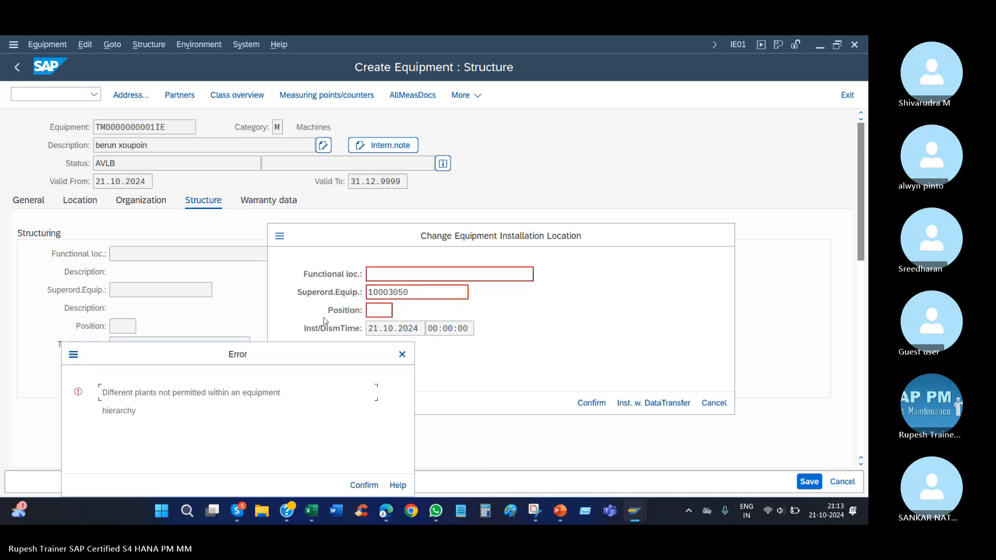
pyautogui.click(402, 354)
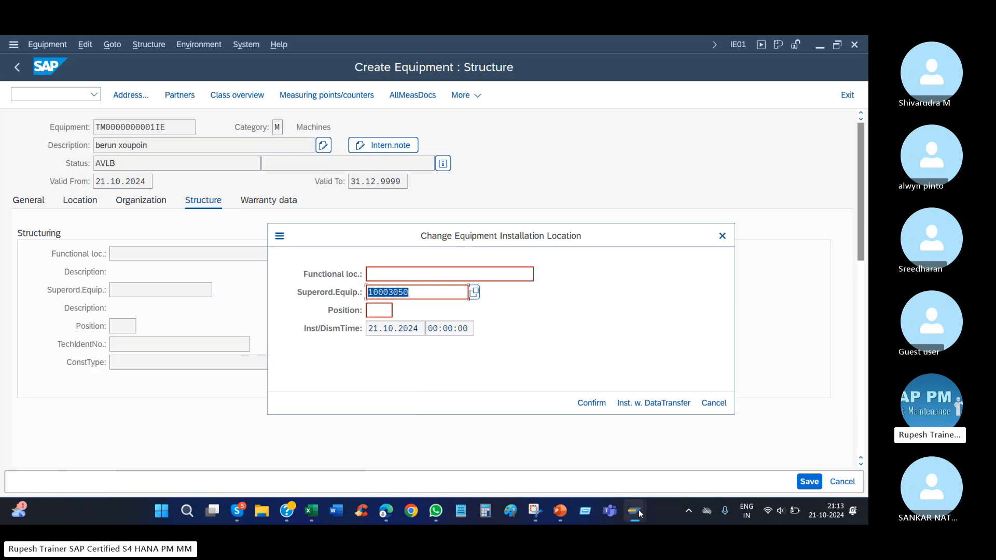
# Open a new SAP session from the installation location dialog and start transaction /NIE01 in it.
pyautogui.moveTo(634, 511)
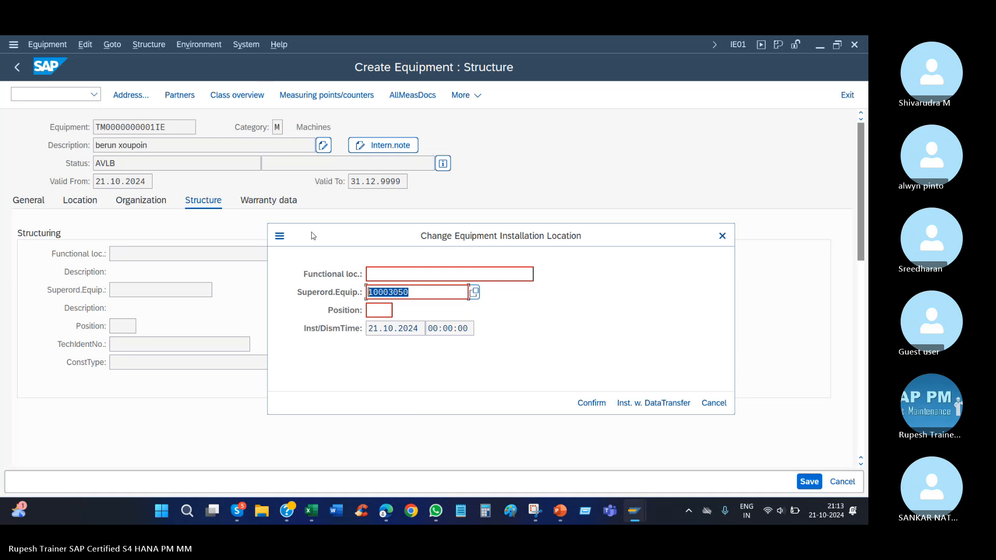
pyautogui.click(279, 235)
pyautogui.click(315, 293)
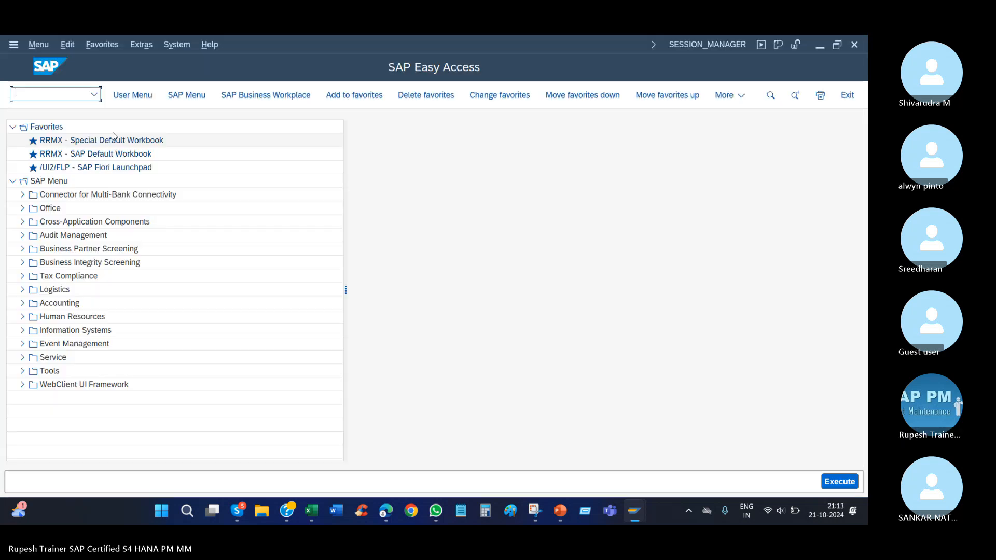
pyautogui.click(95, 94)
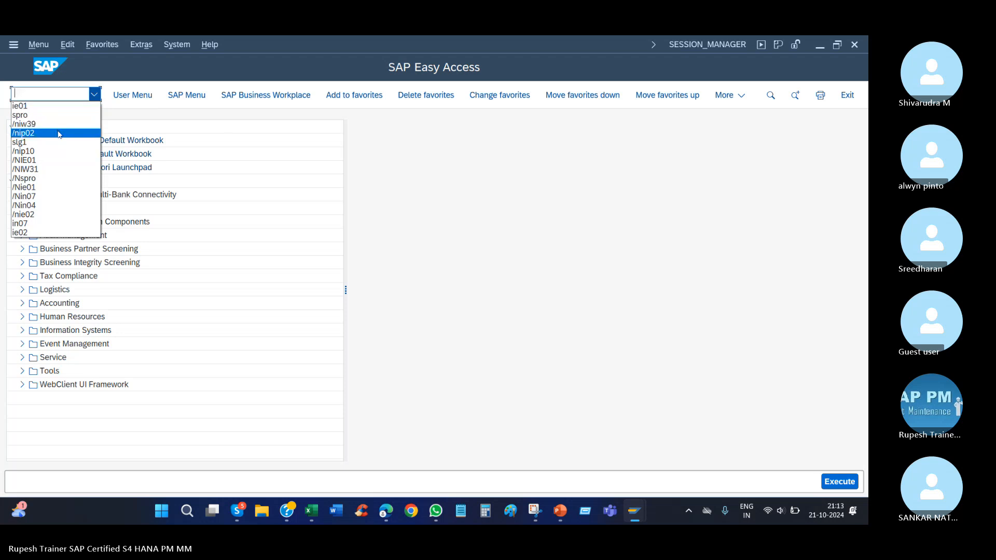
pyautogui.click(54, 161)
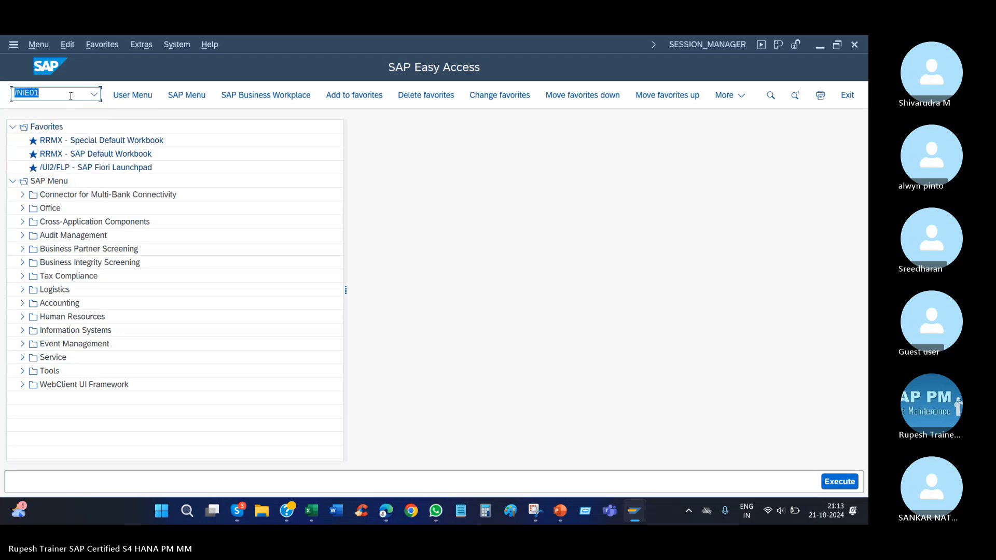
pyautogui.press('Return')
# Switch from creating to changing equipment and try to open equipment 10003050.
pyautogui.click(46, 45)
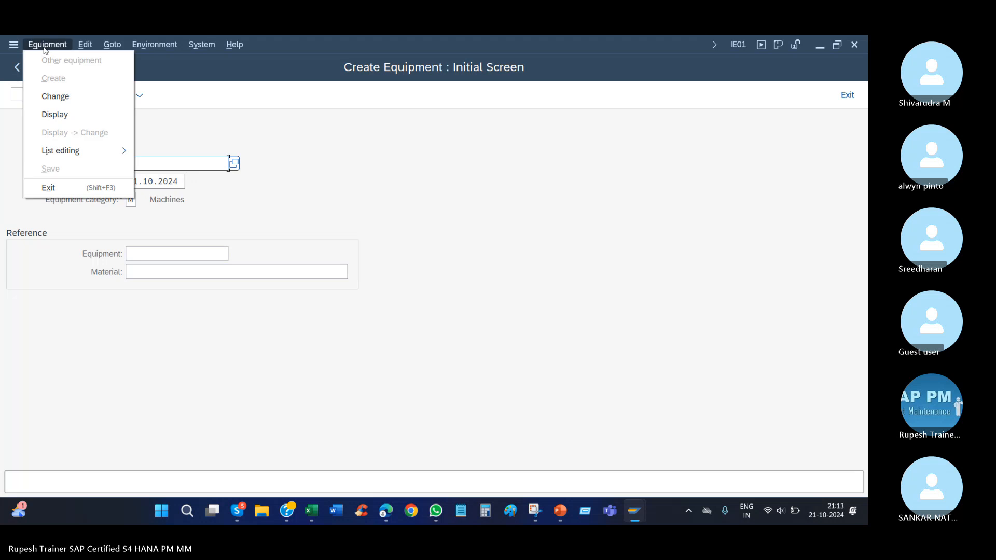
pyautogui.click(56, 97)
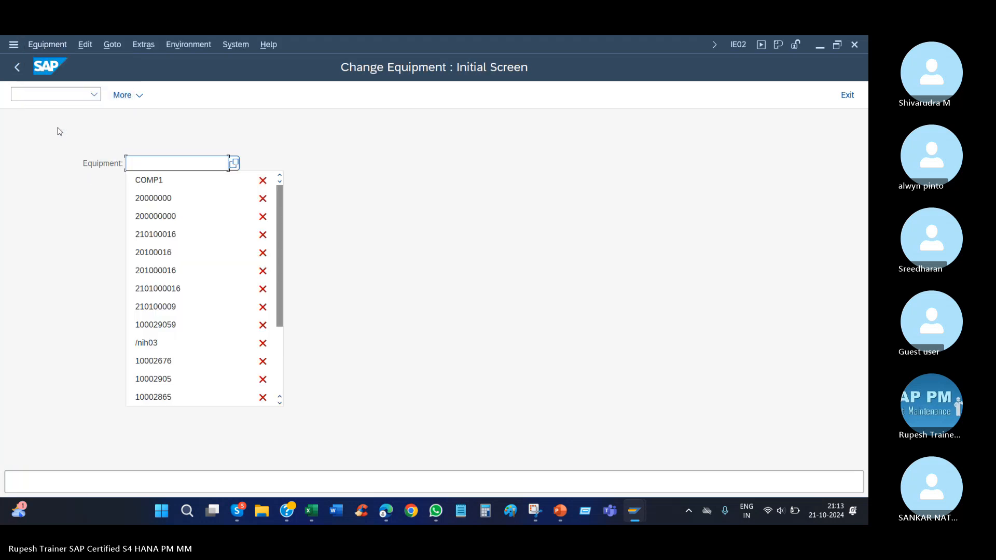
pyautogui.write('1000305')
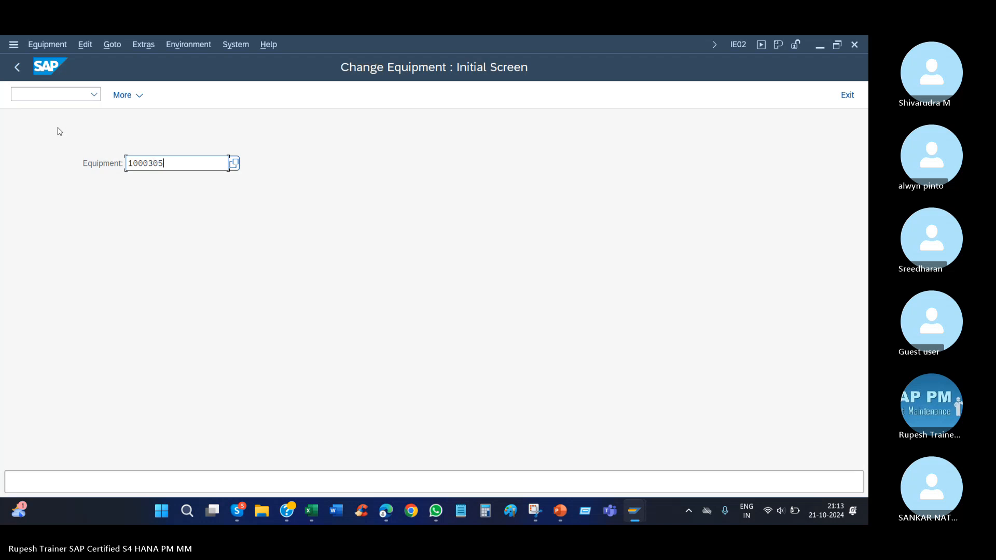
pyautogui.write('0')
pyautogui.press('Return')
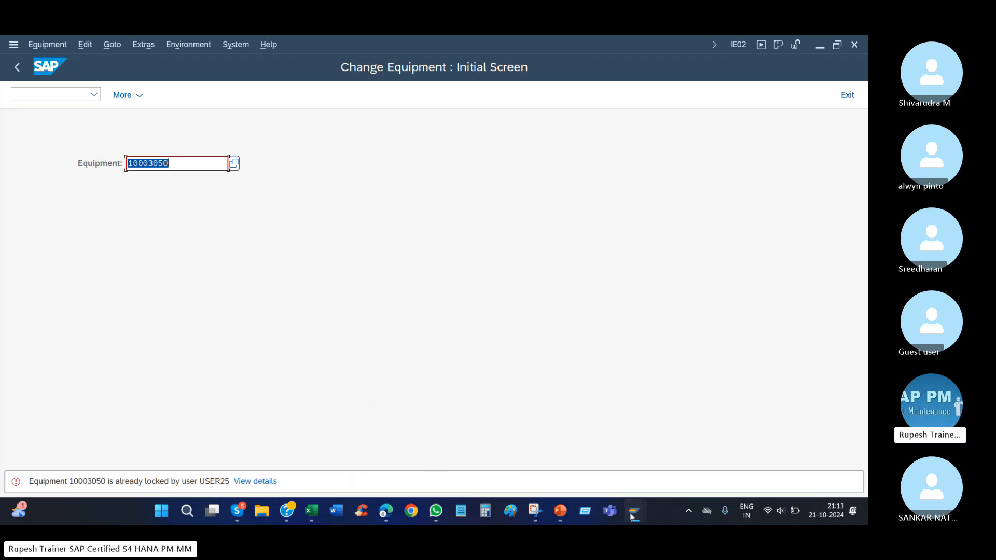
# Return to the new equipment's structure data and cancel the installation location change.
pyautogui.moveTo(633, 511)
pyautogui.click(648, 463)
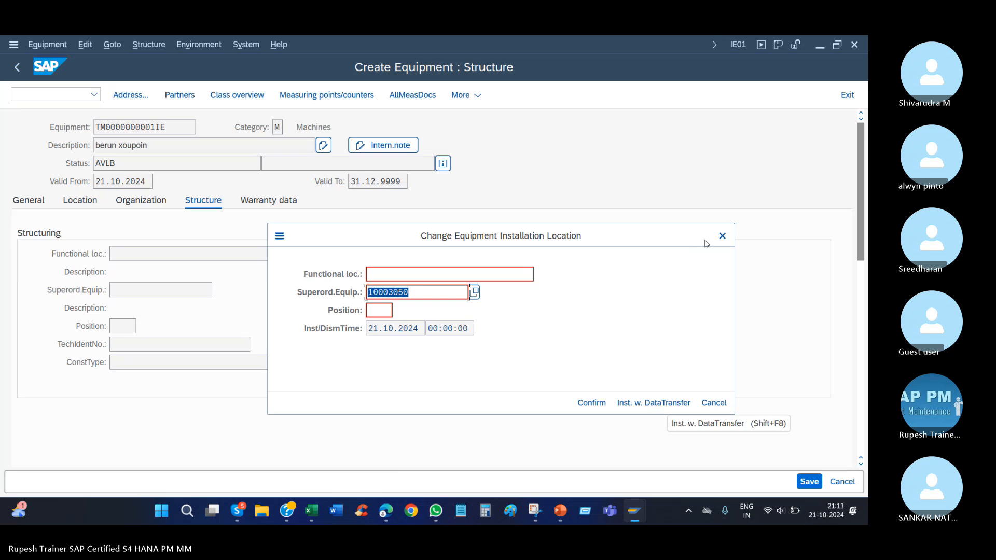
pyautogui.click(722, 236)
# Switch to the change equipment session, restart it with /NIE02 and try again to open equipment 10003050.
pyautogui.moveTo(634, 511)
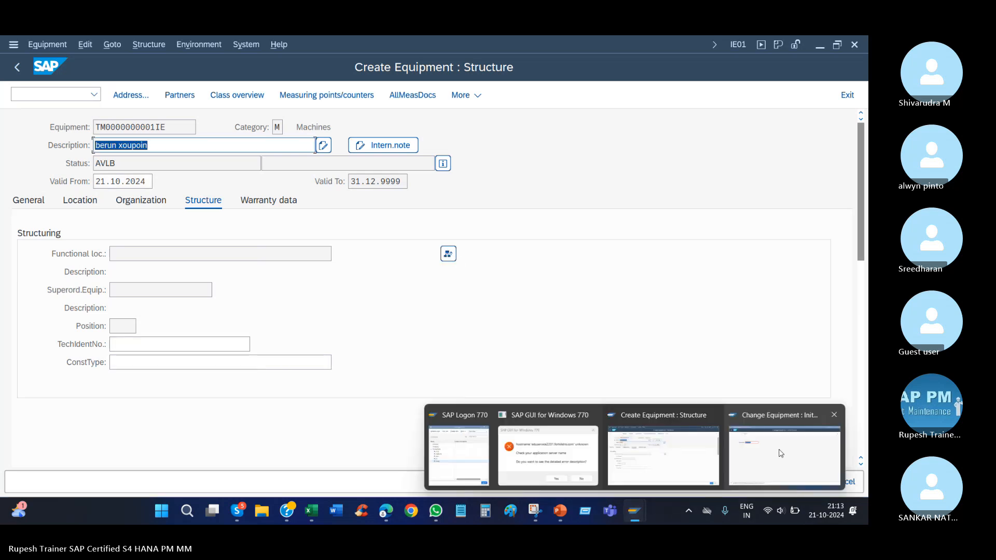
pyautogui.click(779, 453)
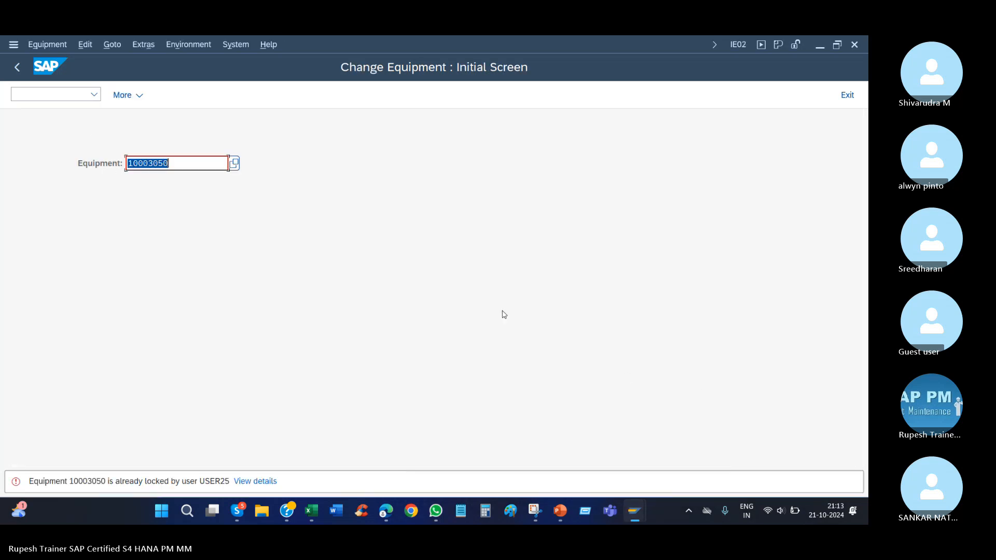
pyautogui.click(93, 94)
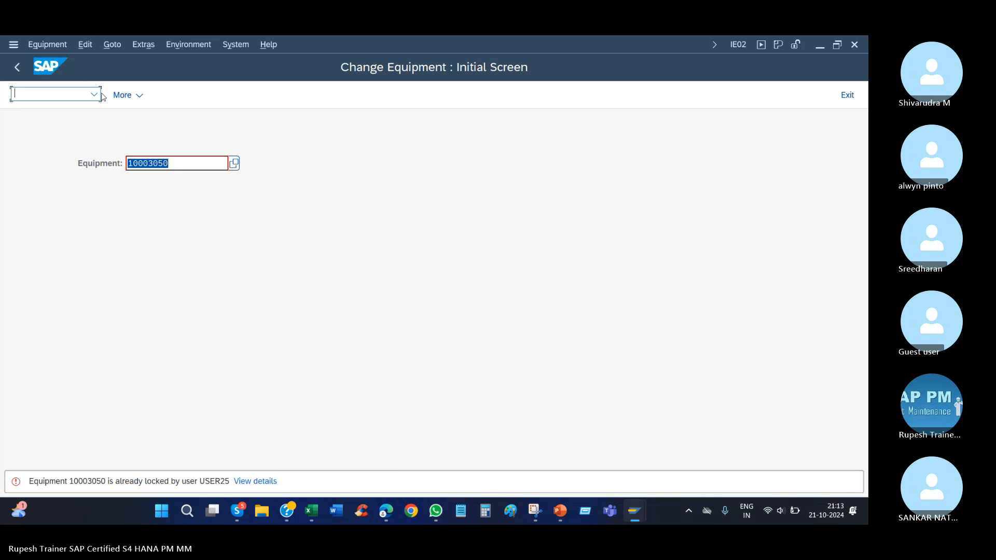
pyautogui.write('/NIE01')
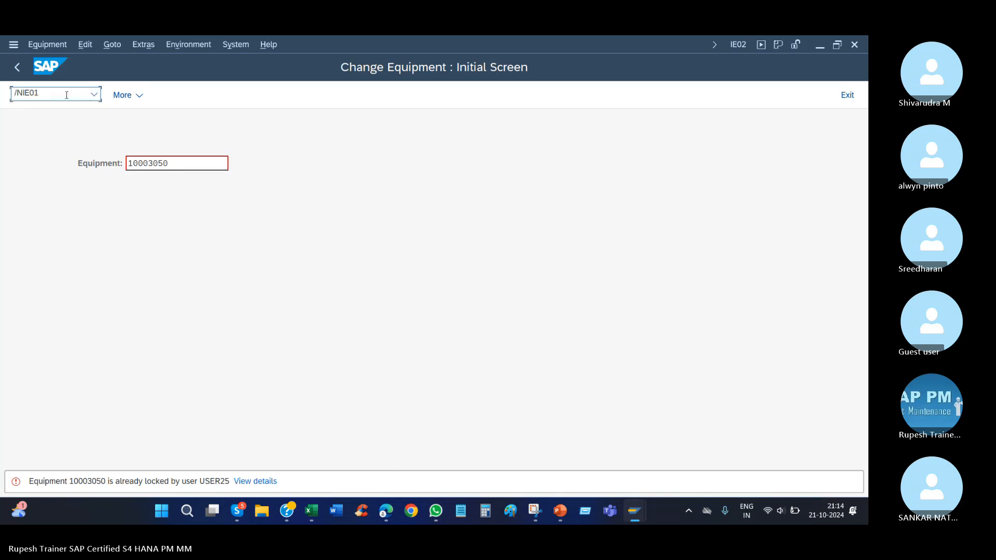
pyautogui.write('2')
pyautogui.press('Return')
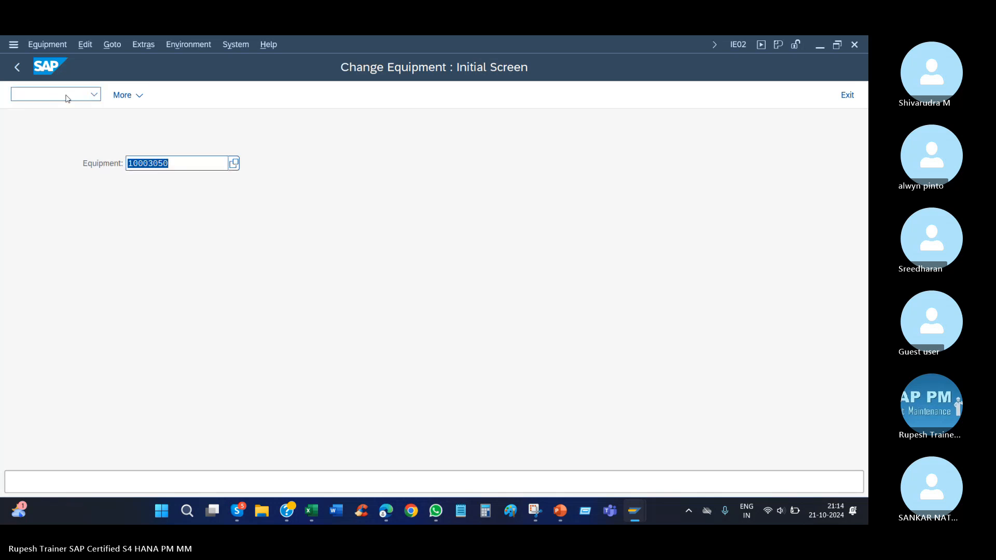
pyautogui.press('Return')
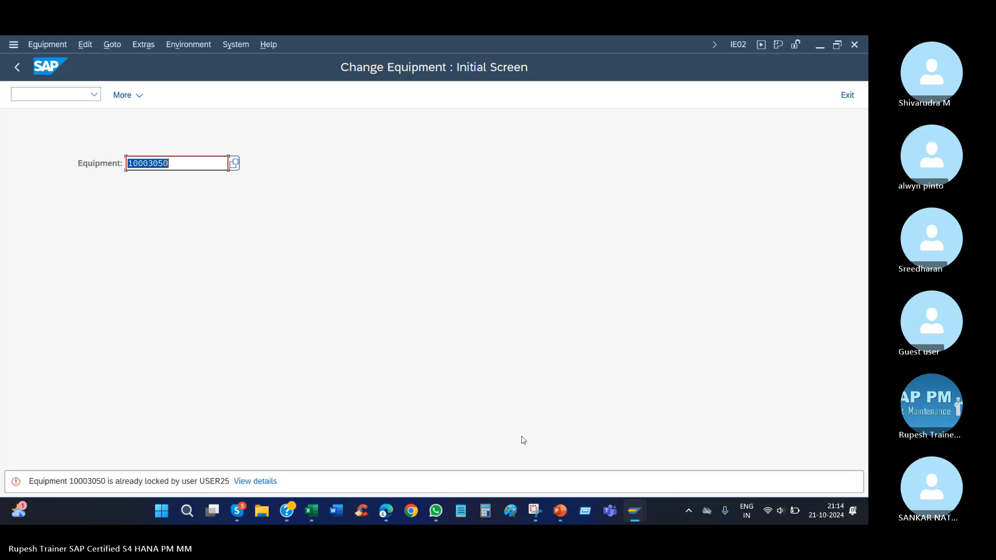
# Return to the unsaved equipment berun xoupoin and exit it without saving.
pyautogui.moveTo(634, 511)
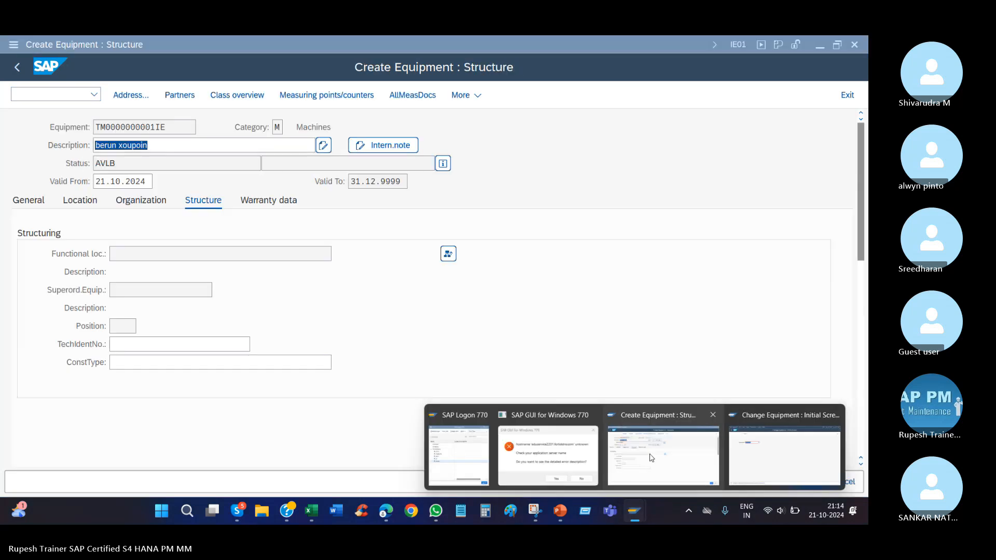
pyautogui.click(652, 457)
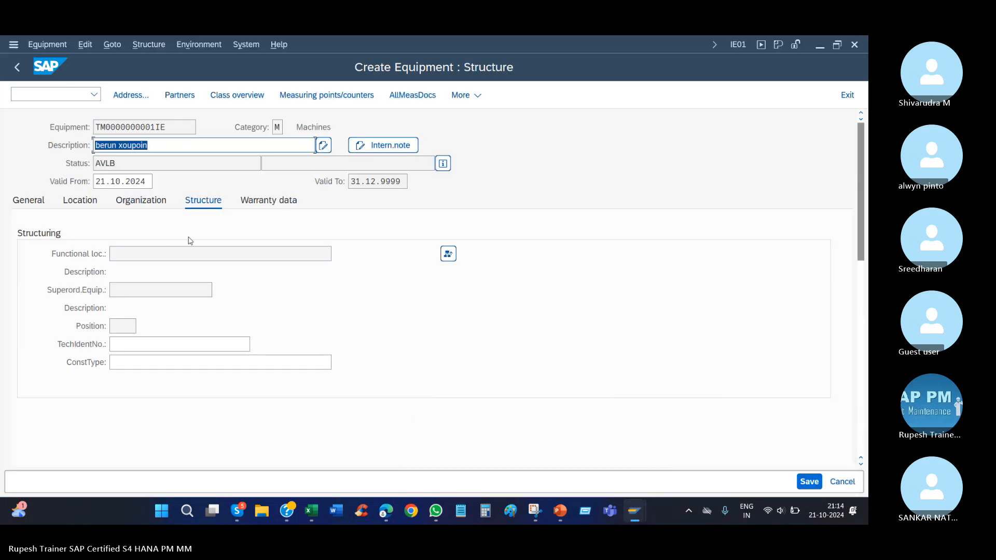
pyautogui.click(851, 95)
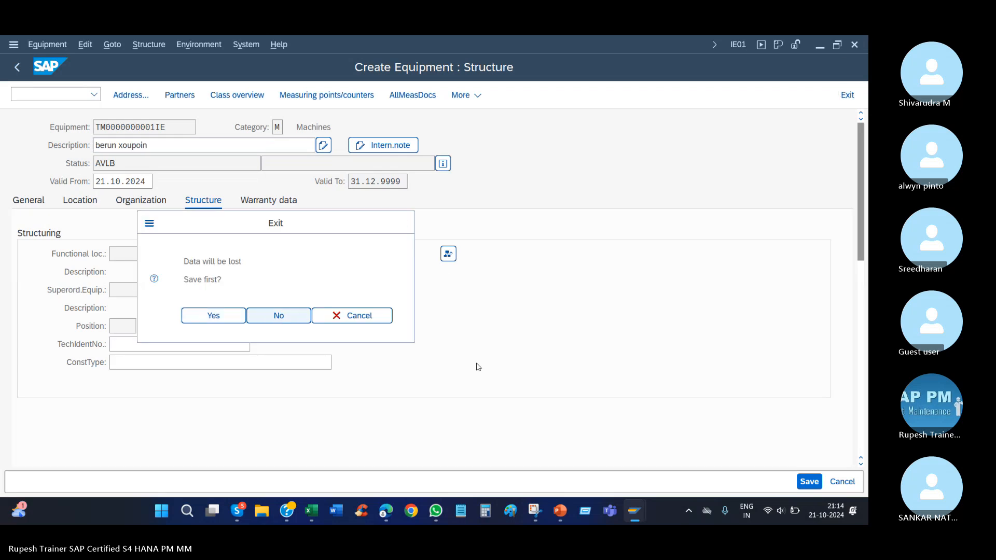
pyautogui.press('Return')
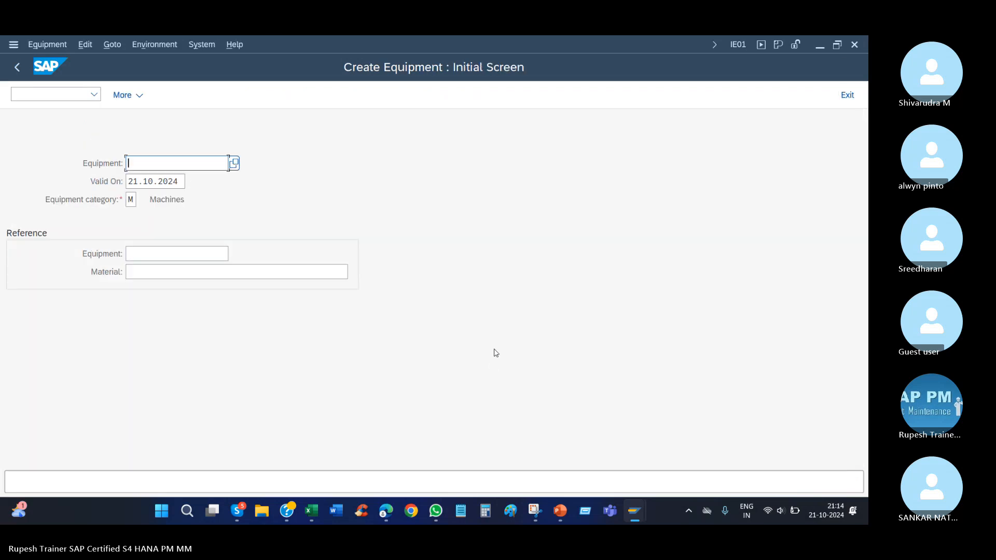
# Open equipment 10003050 in change mode and check the maintenance plant in its location data.
pyautogui.press('Down')
pyautogui.press('Return')
pyautogui.press('F10')
pyautogui.press('Down')
pyautogui.press('Down')
pyautogui.press('Down')
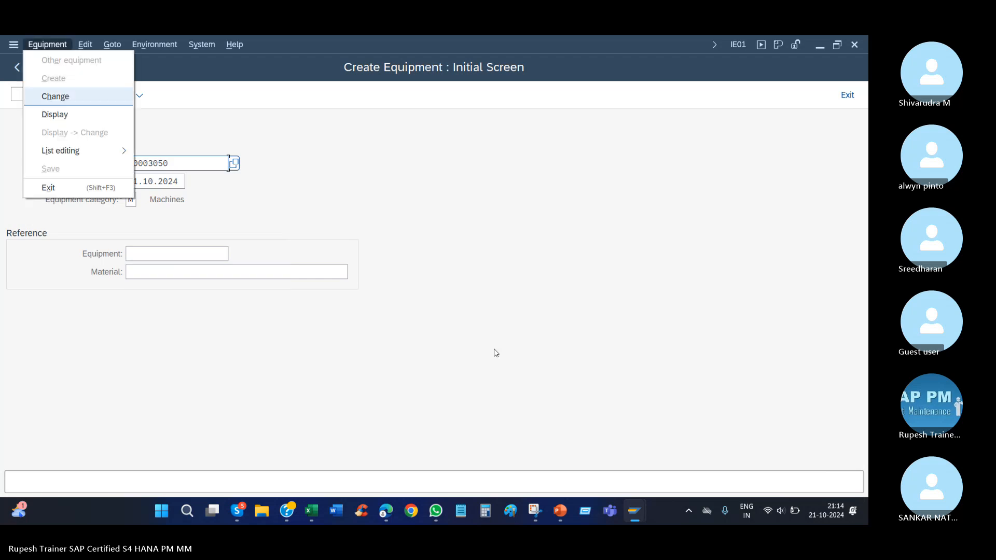
pyautogui.press('Return')
pyautogui.press('Return')
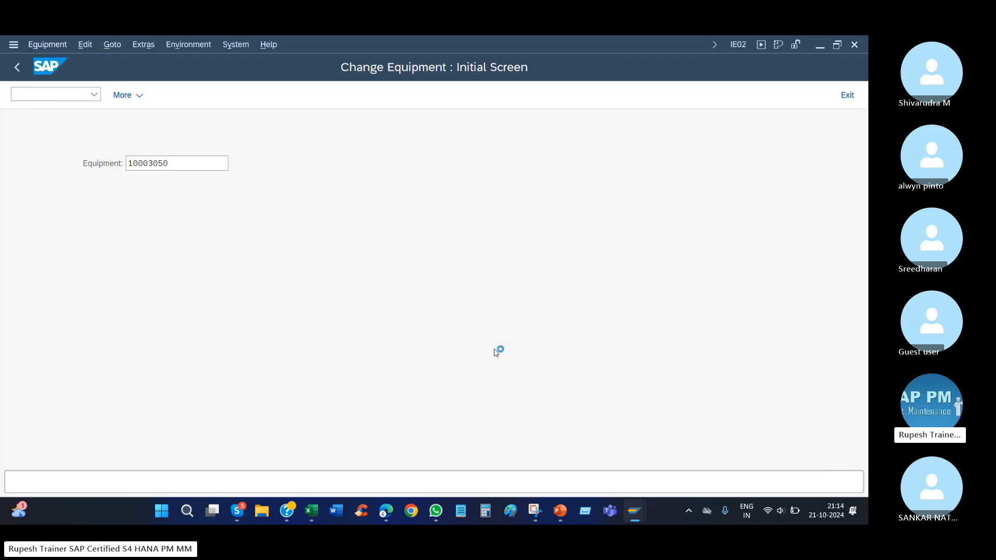
pyautogui.click(77, 201)
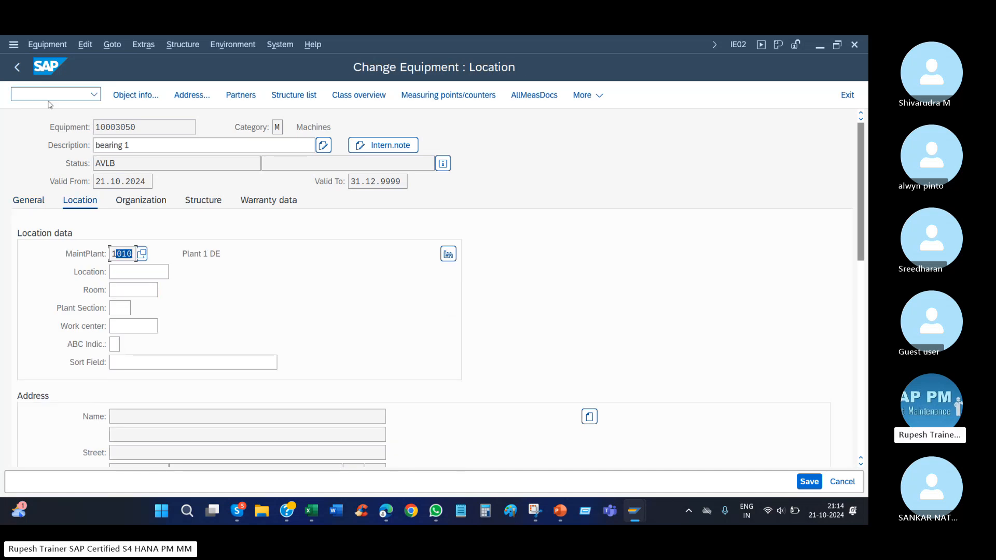
# Start transaction /NIE01 and begin a new equipment master in category M (Machines).
pyautogui.click(93, 95)
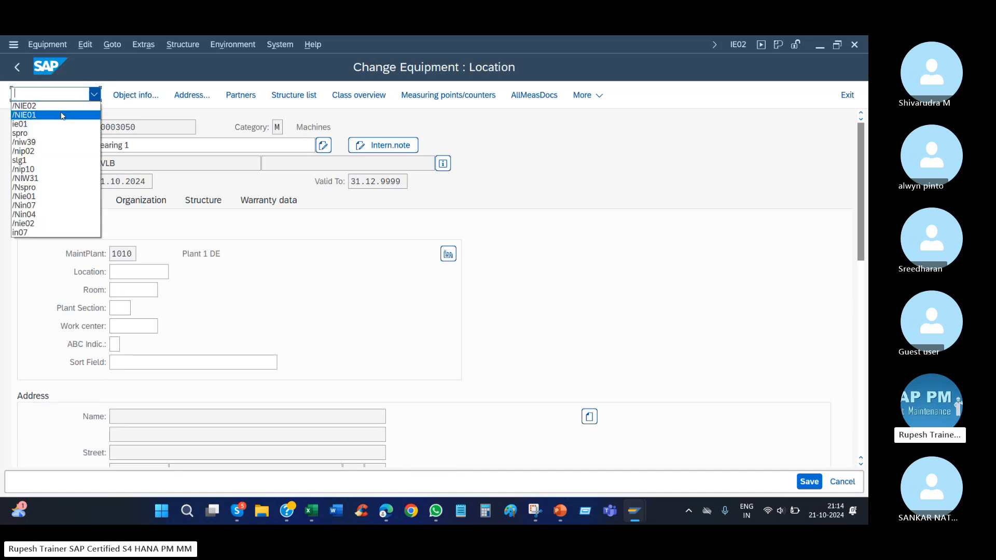
pyautogui.click(65, 114)
pyautogui.press('Return')
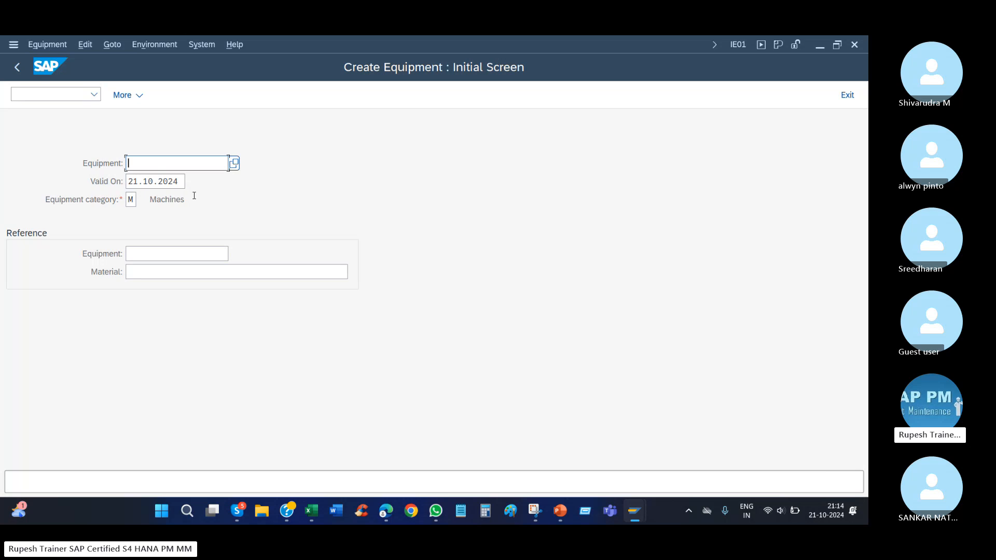
pyautogui.press('Return')
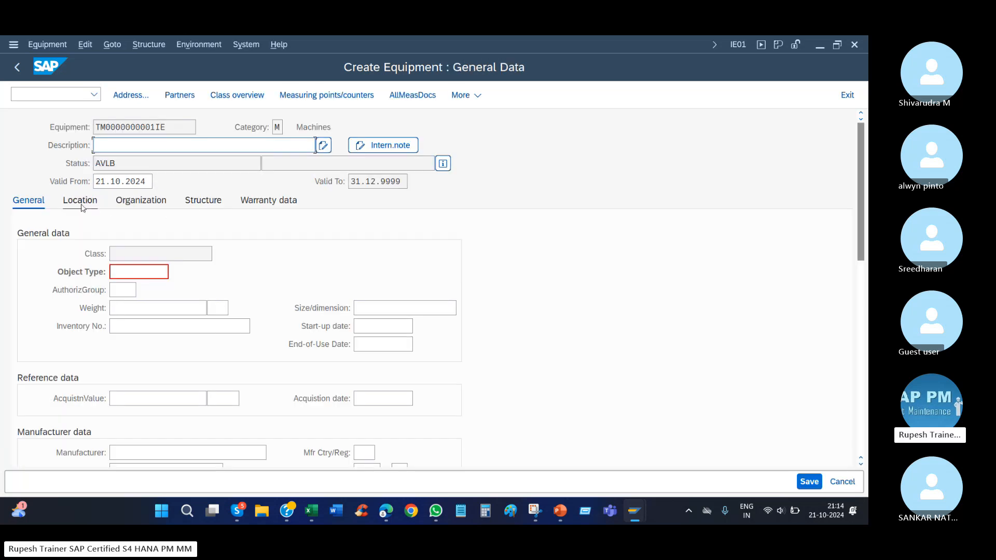
# Enter "berun coupoin" as the new equipment's description.
pyautogui.click(146, 145)
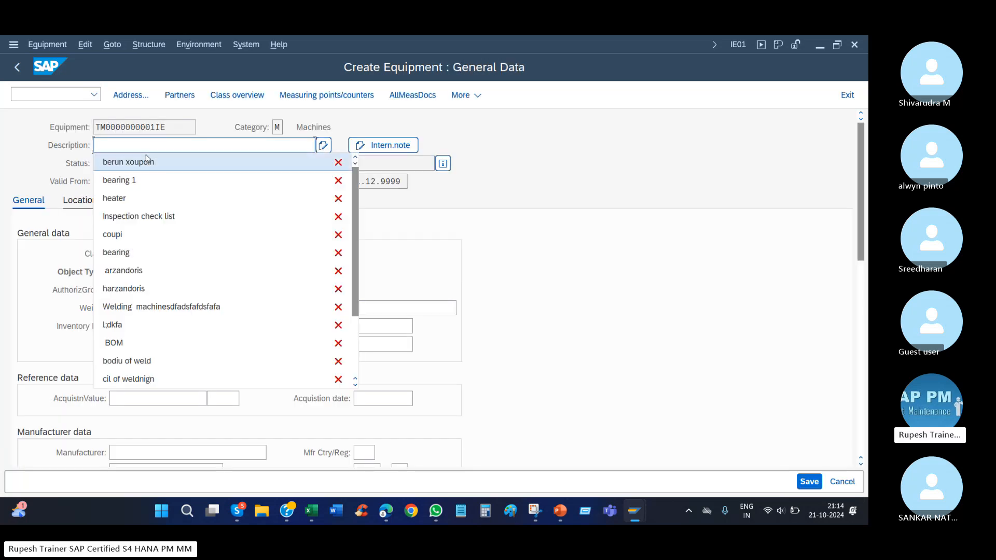
pyautogui.click(147, 161)
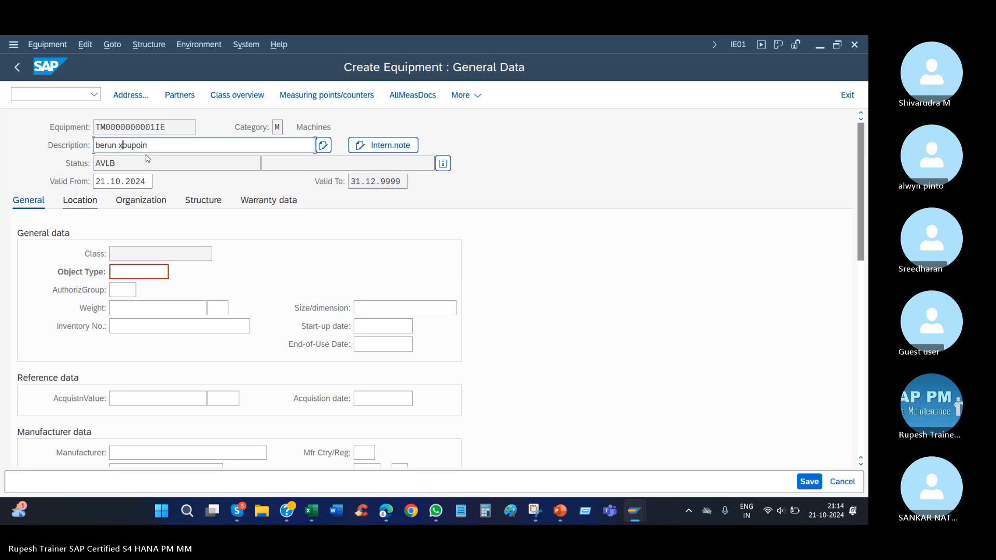
pyautogui.press('BackSpace')
pyautogui.write('c')
pyautogui.press('Return')
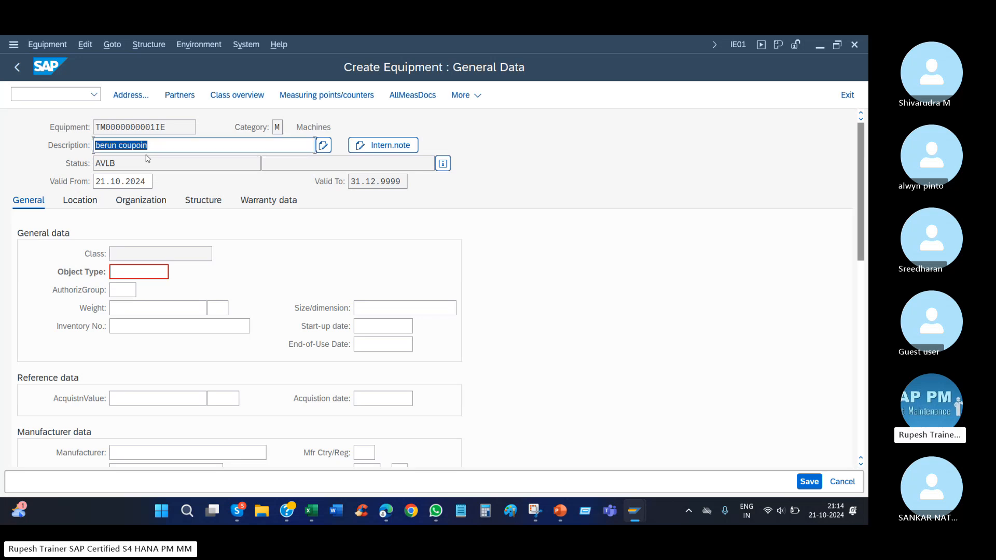
# Set the new equipment's maintenance plant to 1010 in its location data.
pyautogui.click(80, 200)
pyautogui.click(116, 253)
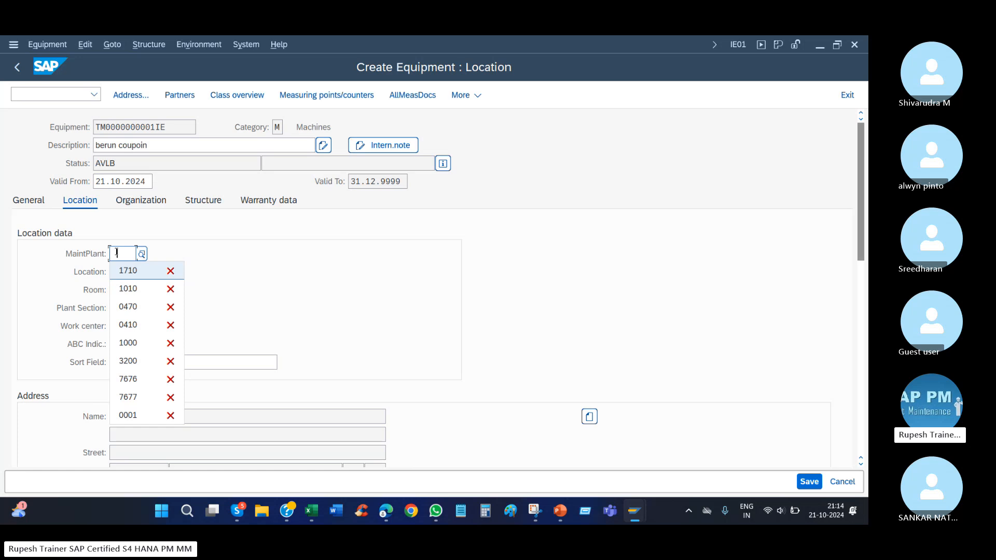
pyautogui.write('1010')
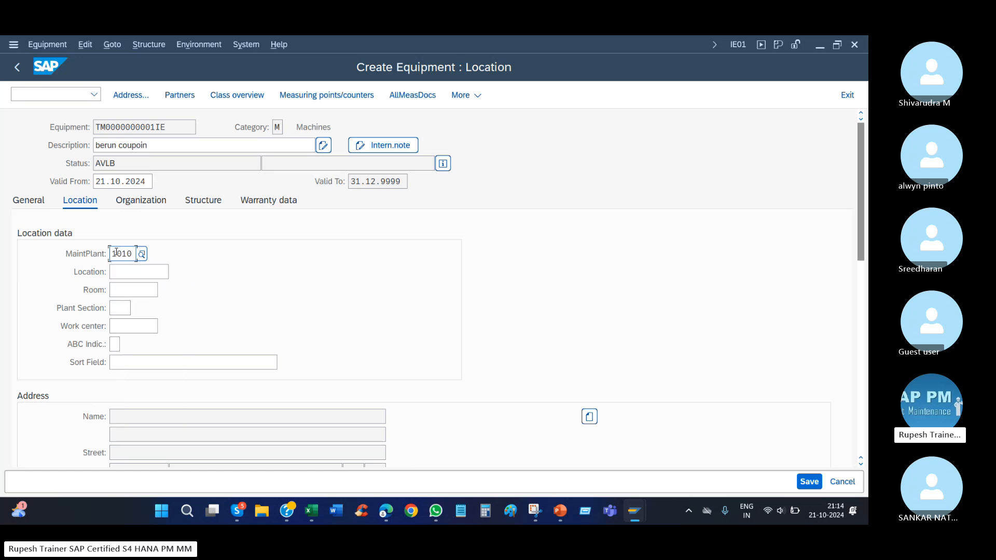
# Change the installation location in the structure data, choosing 10003050 as the superordinate equipment.
pyautogui.click(209, 203)
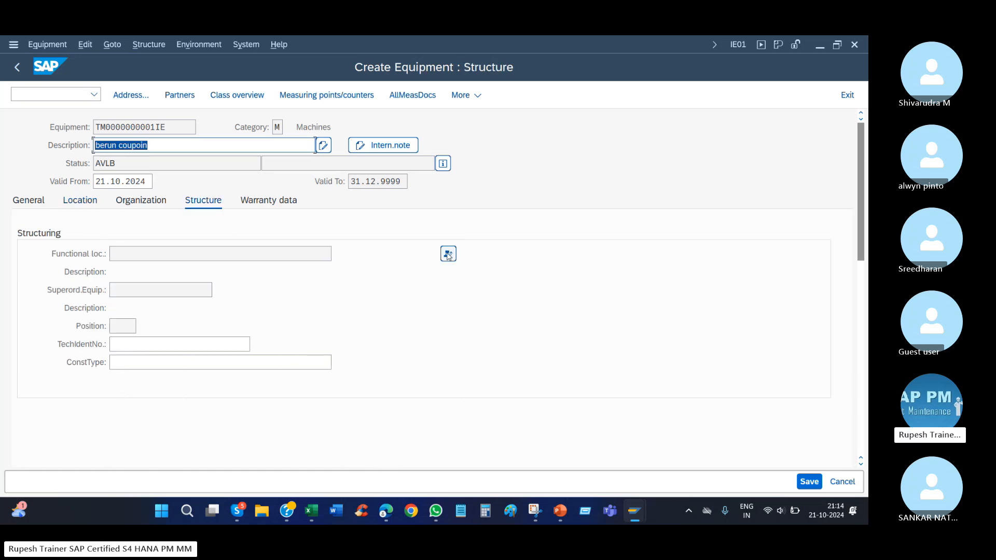
pyautogui.click(448, 255)
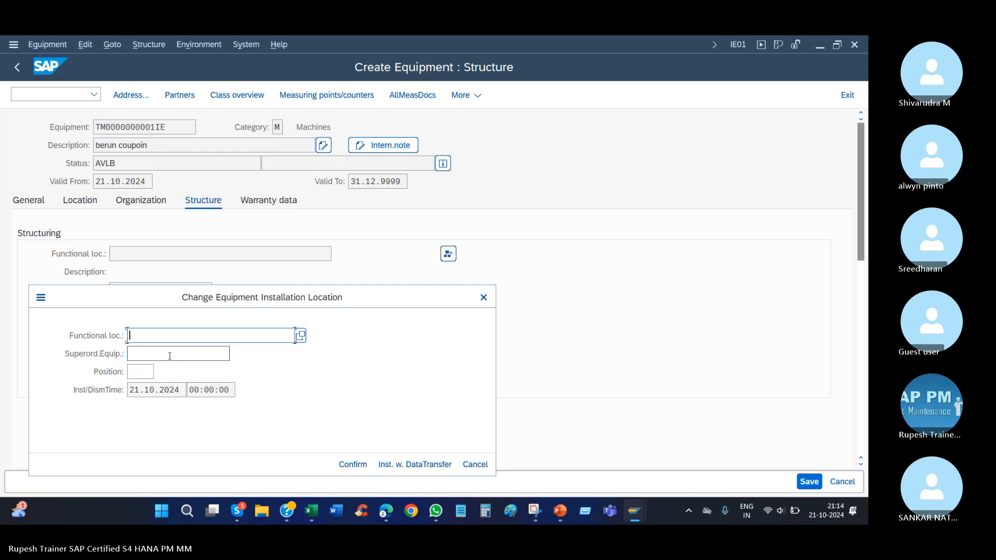
pyautogui.press('Tab')
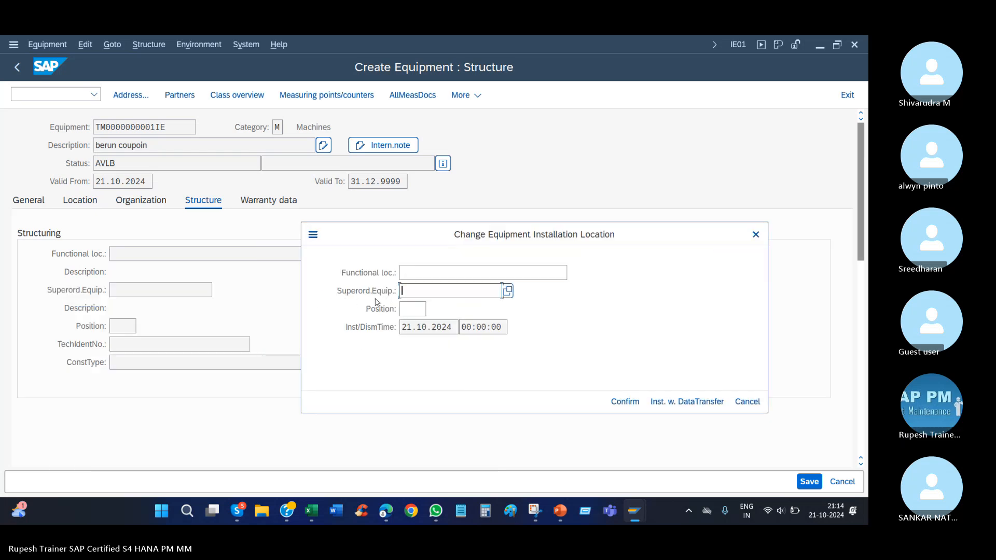
pyautogui.write('1000')
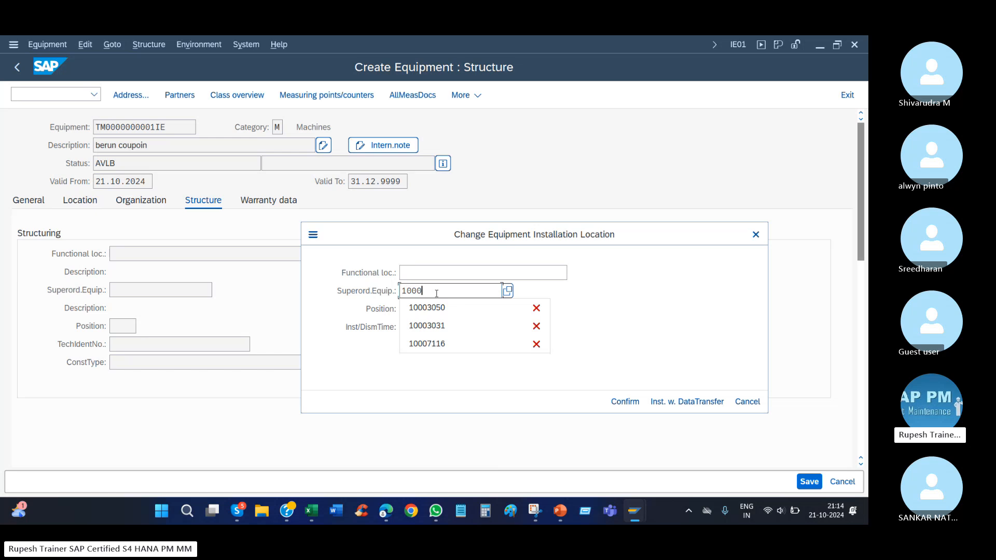
pyautogui.click(427, 308)
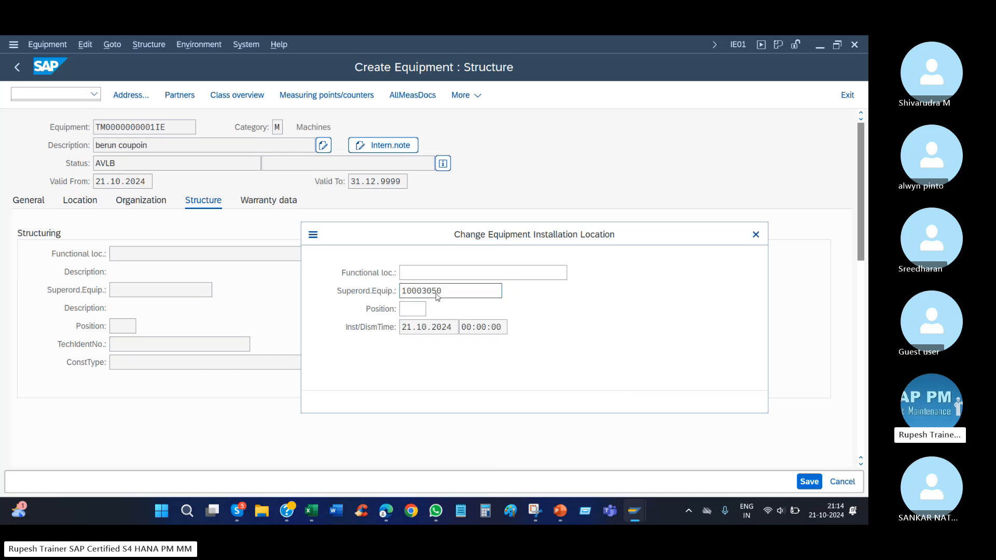
# Confirm the installation under superordinate equipment 10003050 and save the new coupling equipment.
pyautogui.press('Return')
pyautogui.click(488, 401)
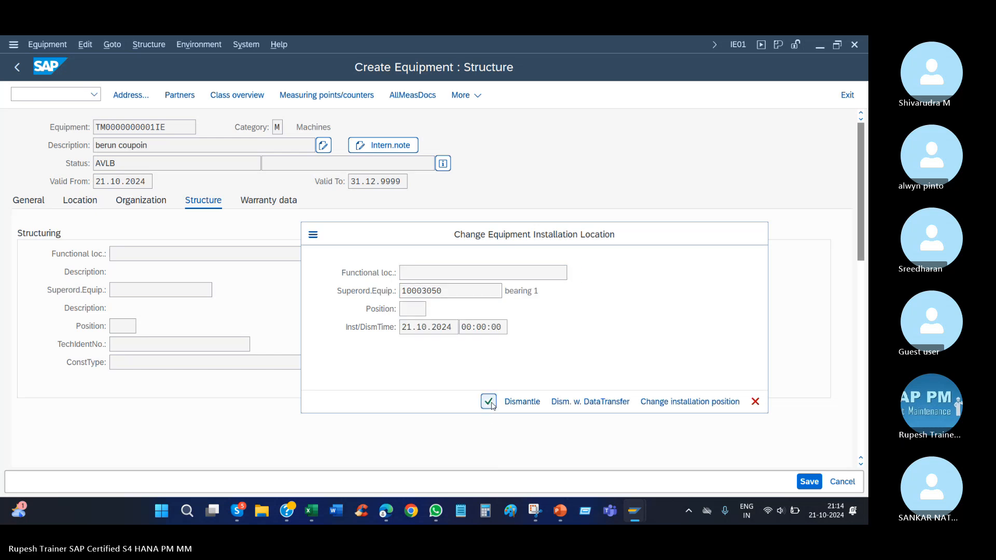
pyautogui.click(174, 132)
pyautogui.moveTo(175, 132); pyautogui.dragTo(95, 130)
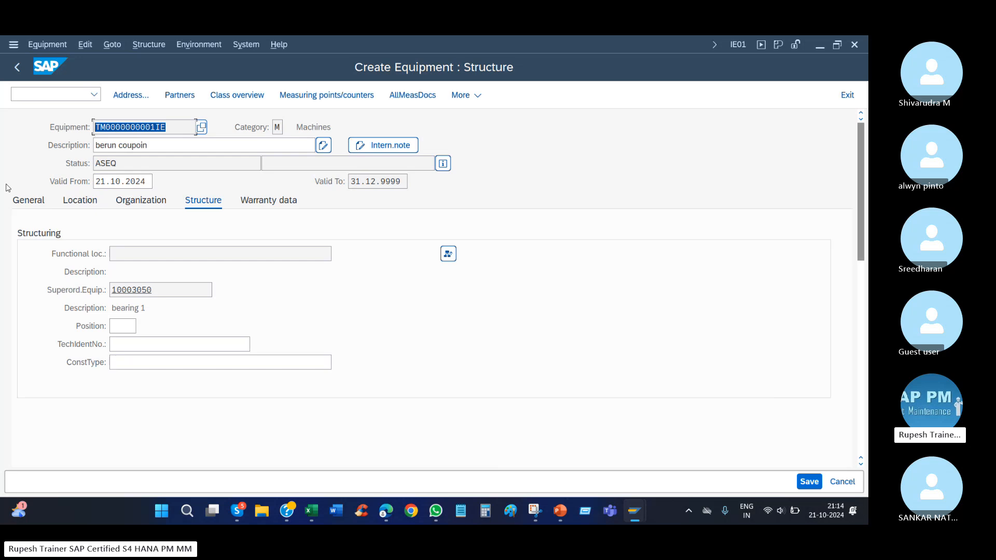
pyautogui.moveTo(166, 290); pyautogui.dragTo(85, 292)
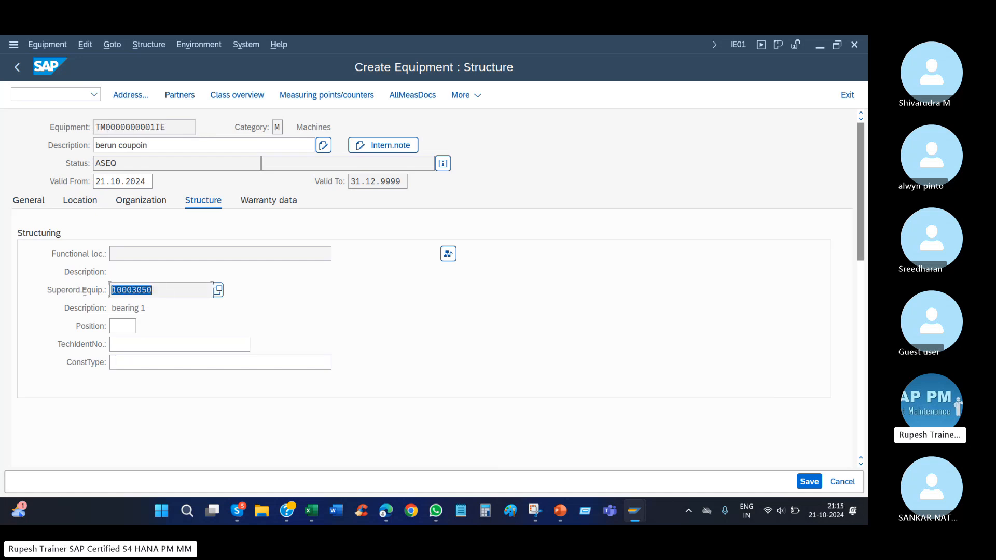
pyautogui.click(86, 296)
pyautogui.doubleClick(162, 289)
pyautogui.click(807, 483)
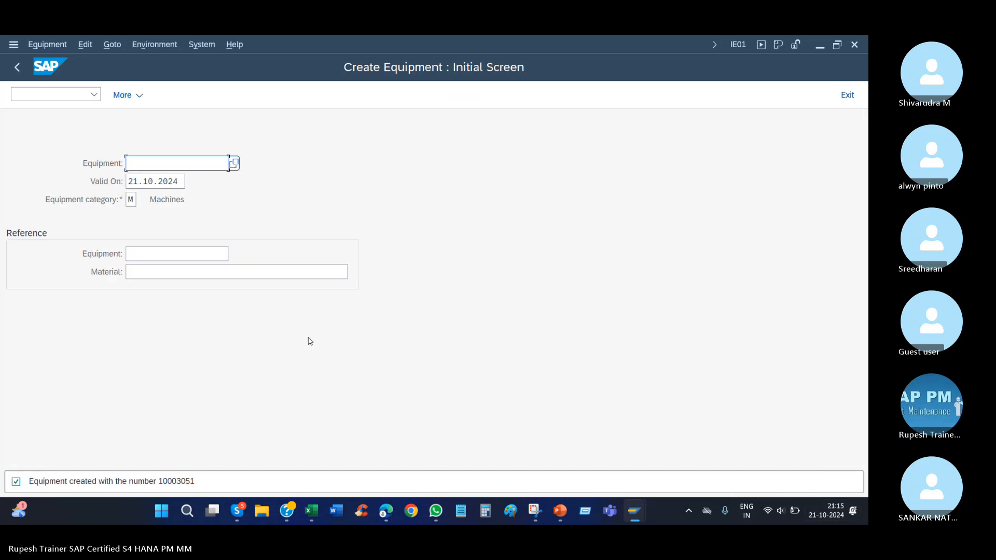
# Open equipment 10003050 in change mode and show its structure data.
pyautogui.click(46, 45)
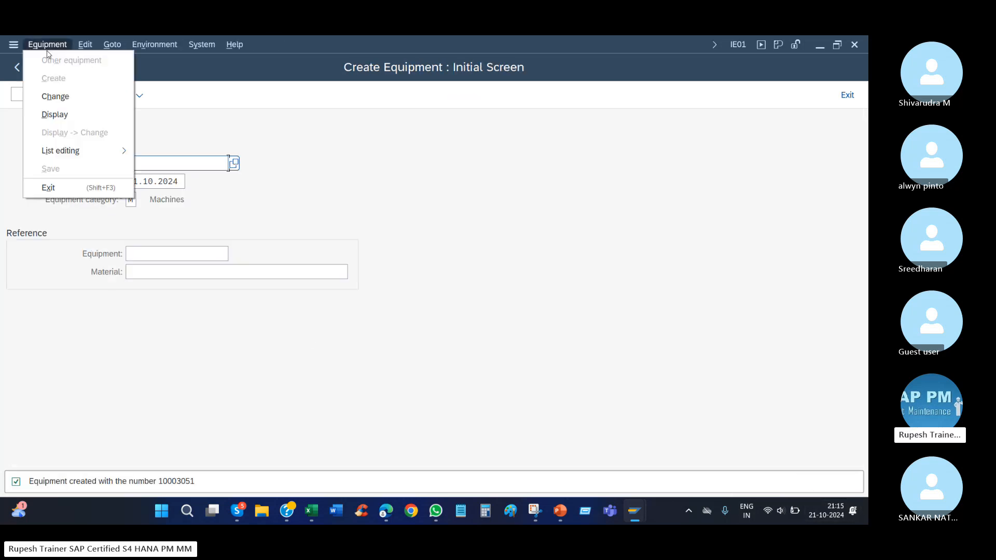
pyautogui.click(55, 97)
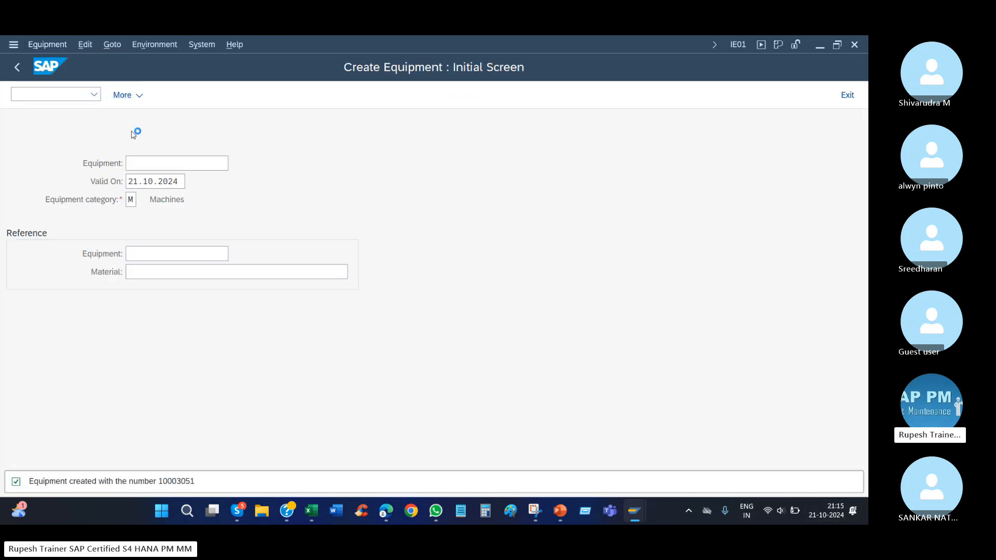
pyautogui.click(196, 163)
pyautogui.press('BackSpace')
pyautogui.write('0')
pyautogui.press('Return')
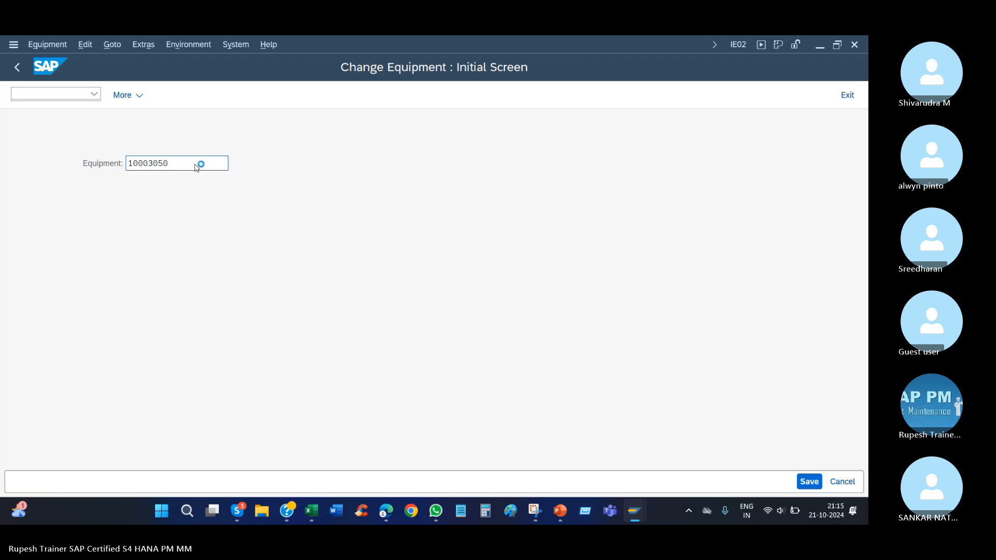
pyautogui.click(205, 201)
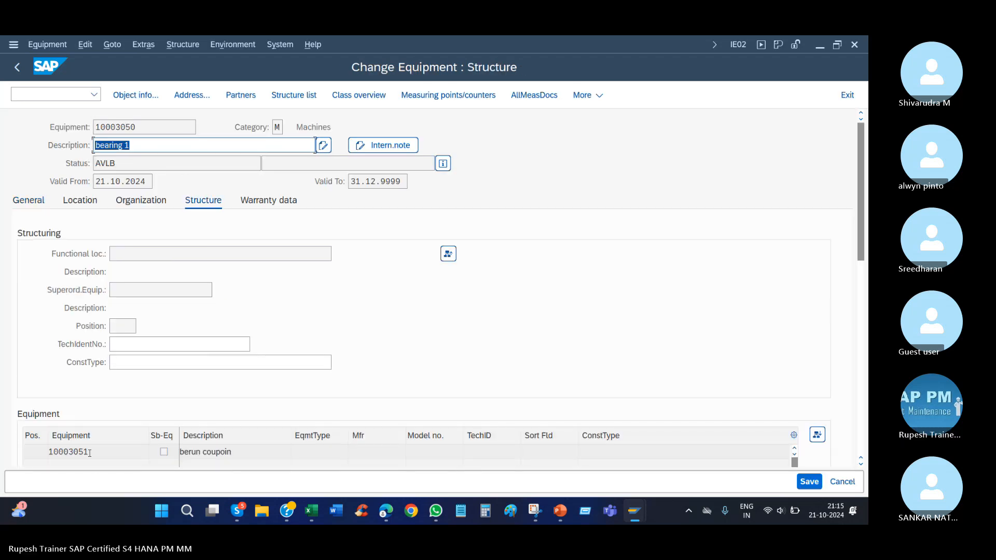
# Examine the structure data of bearing 1, including the sub-equipment installed under it.
pyautogui.moveTo(89, 452); pyautogui.dragTo(36, 456)
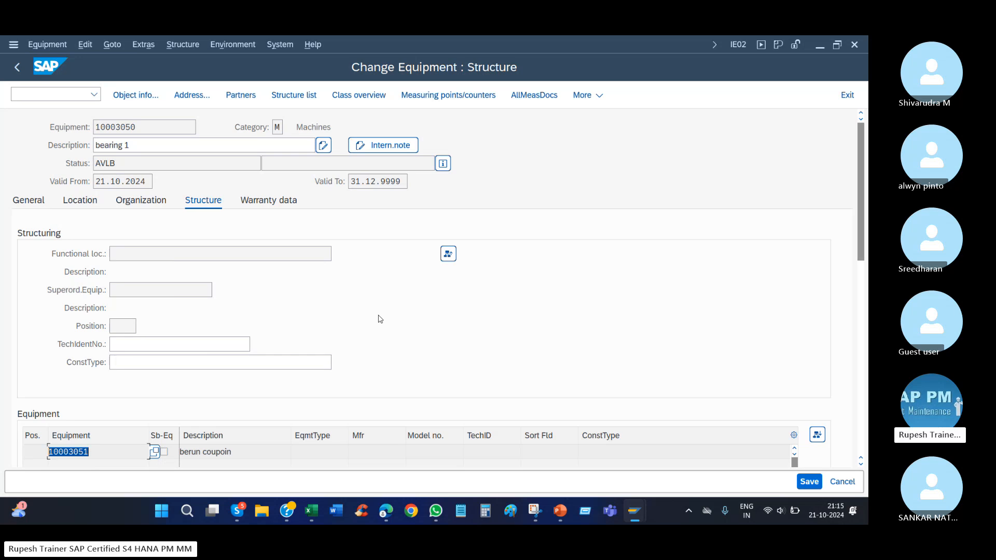
pyautogui.click(223, 344)
pyautogui.click(192, 362)
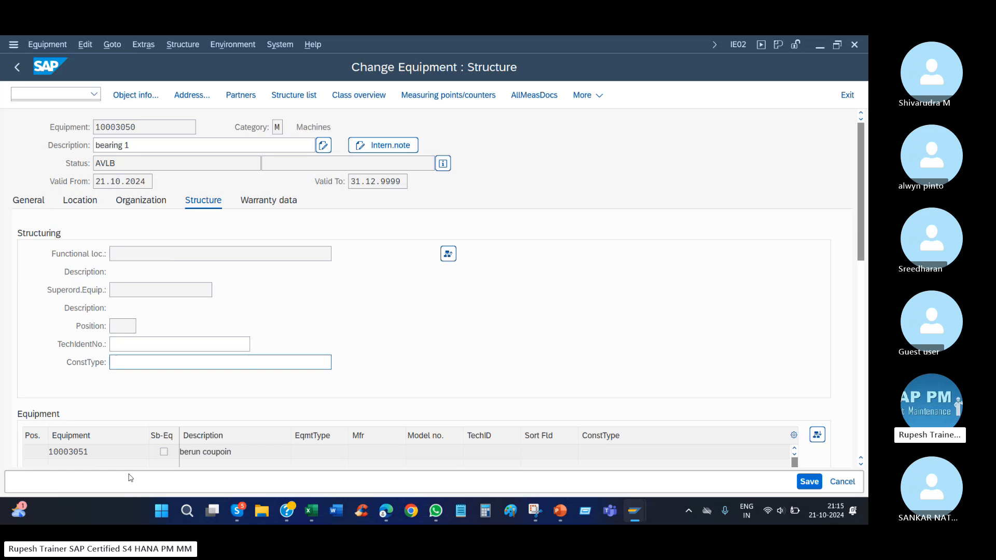
pyautogui.click(119, 452)
pyautogui.scroll(-3, 856, 224)
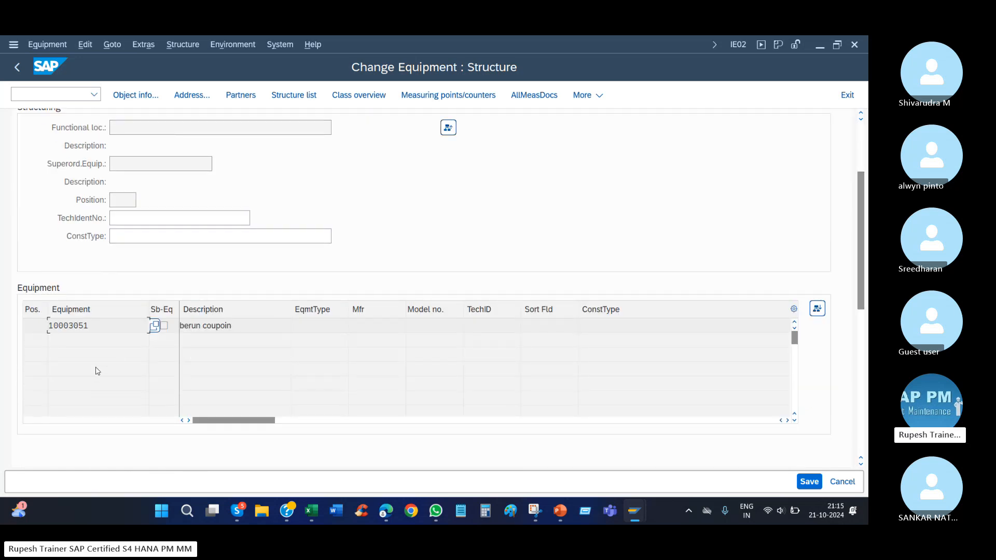
pyautogui.scroll(3, 290, 280)
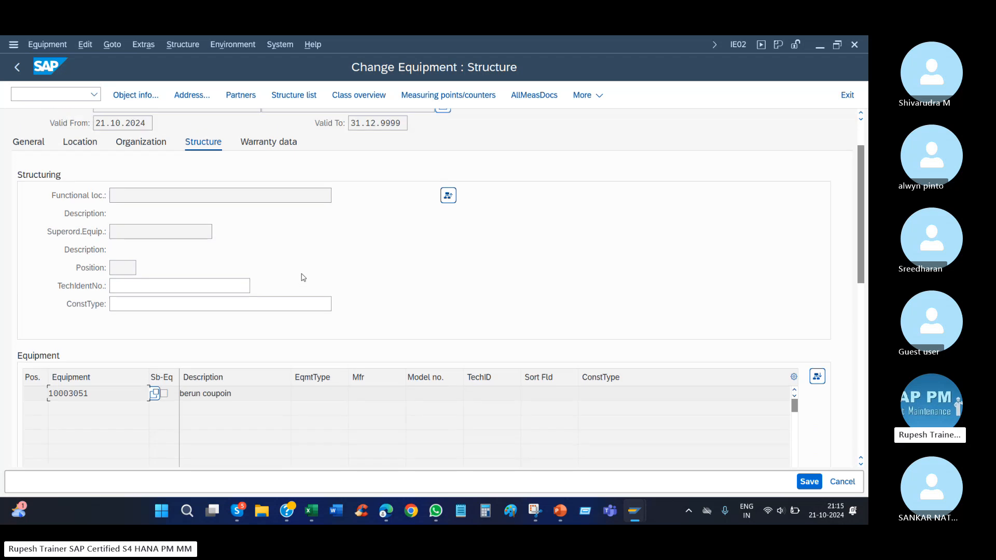
pyautogui.scroll(1, 300, 276)
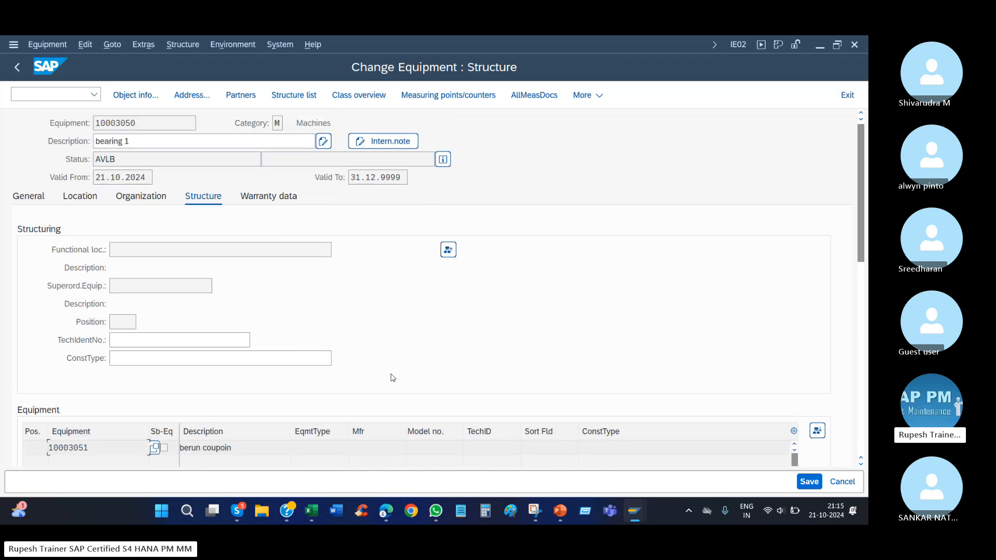
pyautogui.moveTo(237, 510)
pyautogui.click(223, 453)
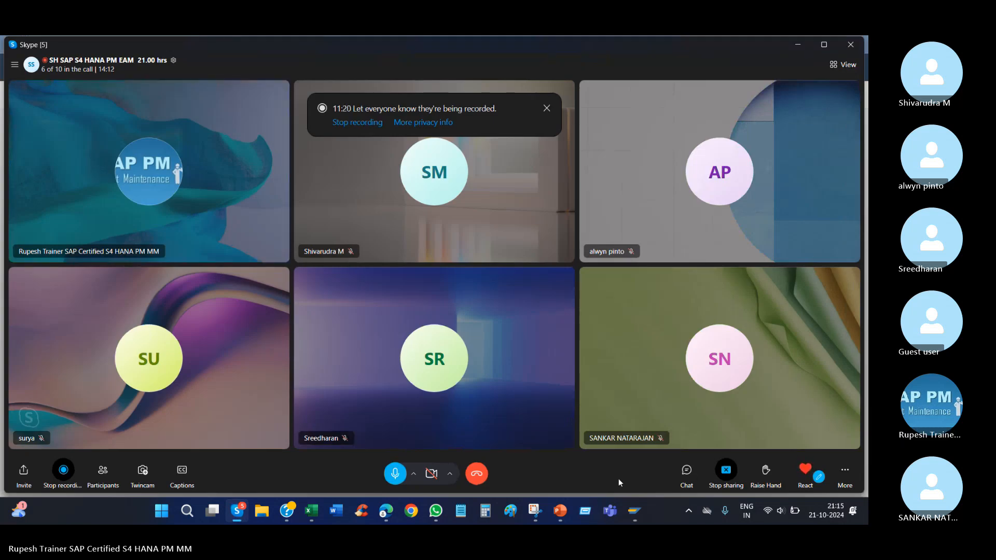
pyautogui.moveTo(646, 510)
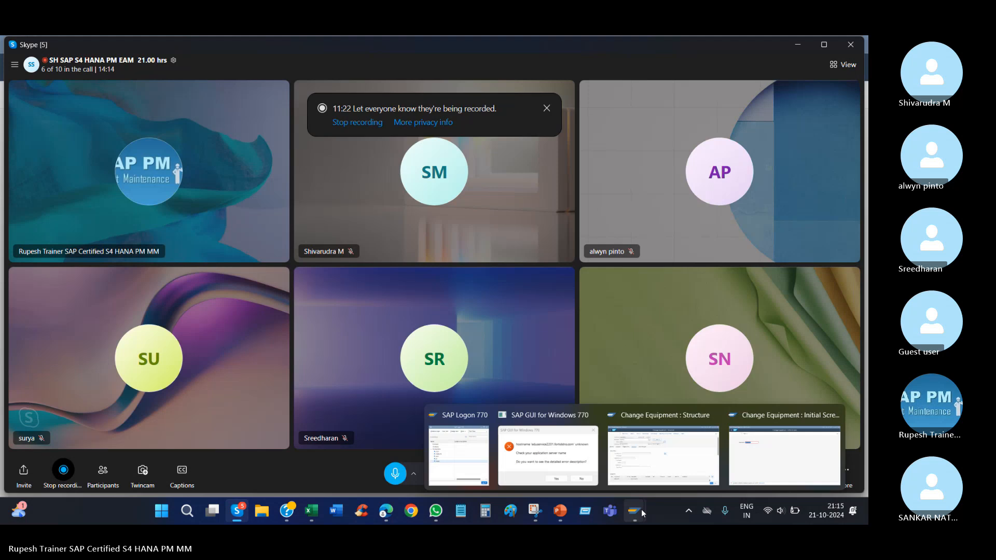
pyautogui.click(654, 447)
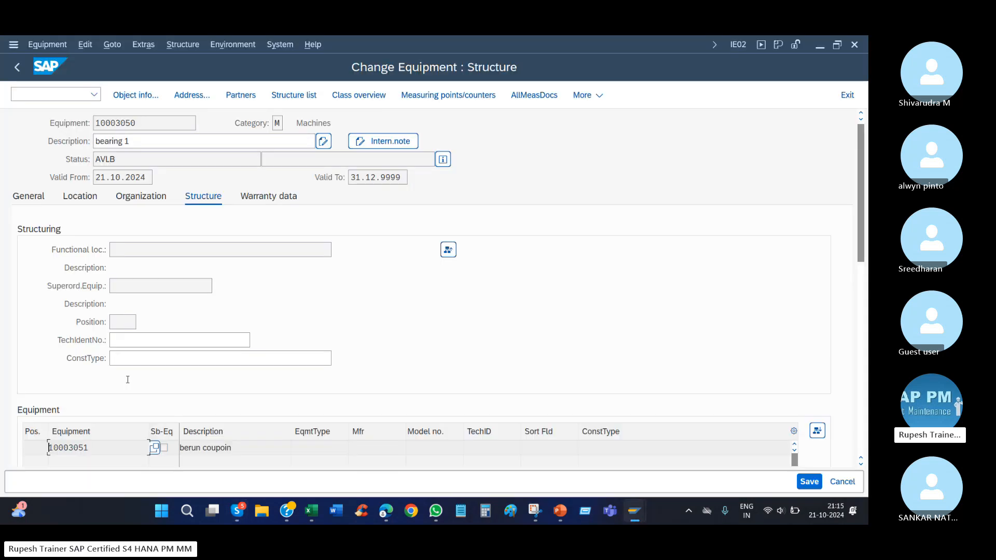
pyautogui.click(109, 444)
pyautogui.click(32, 199)
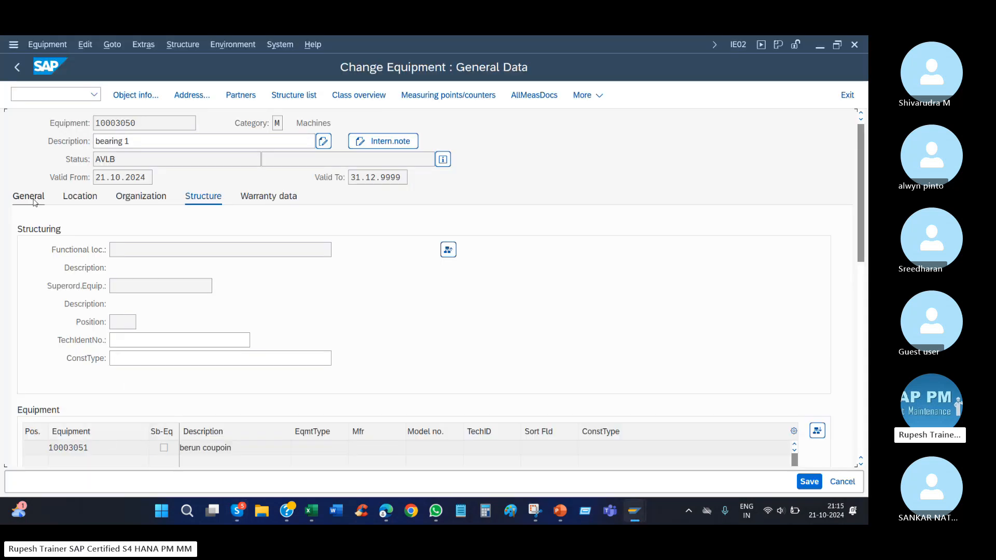
pyautogui.click(52, 45)
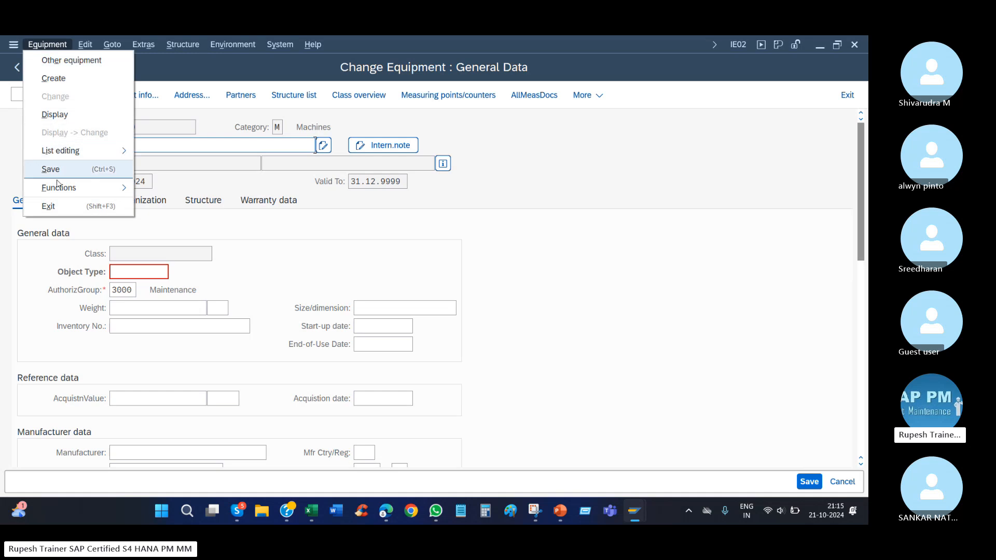
pyautogui.moveTo(67, 187)
pyautogui.moveTo(155, 207)
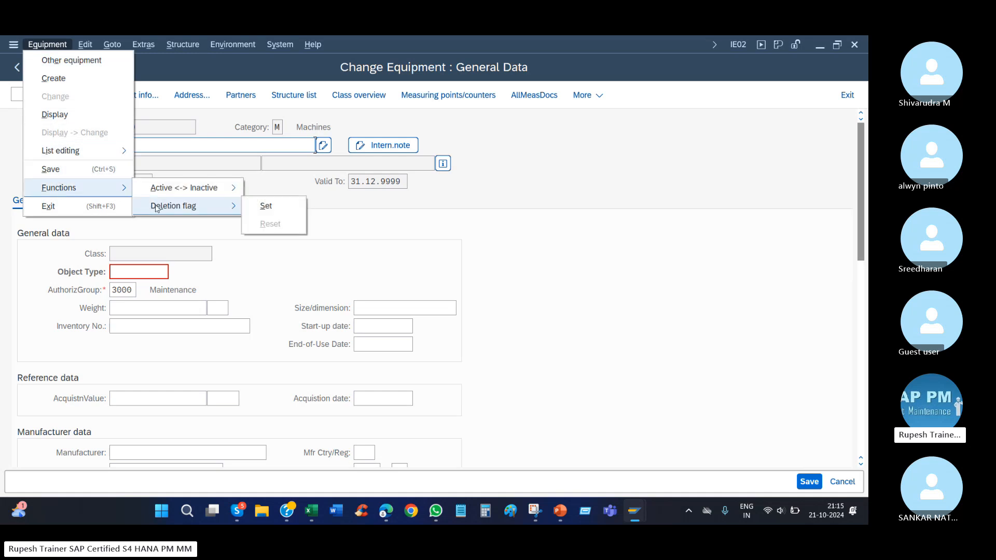
pyautogui.click(112, 45)
pyautogui.click(85, 44)
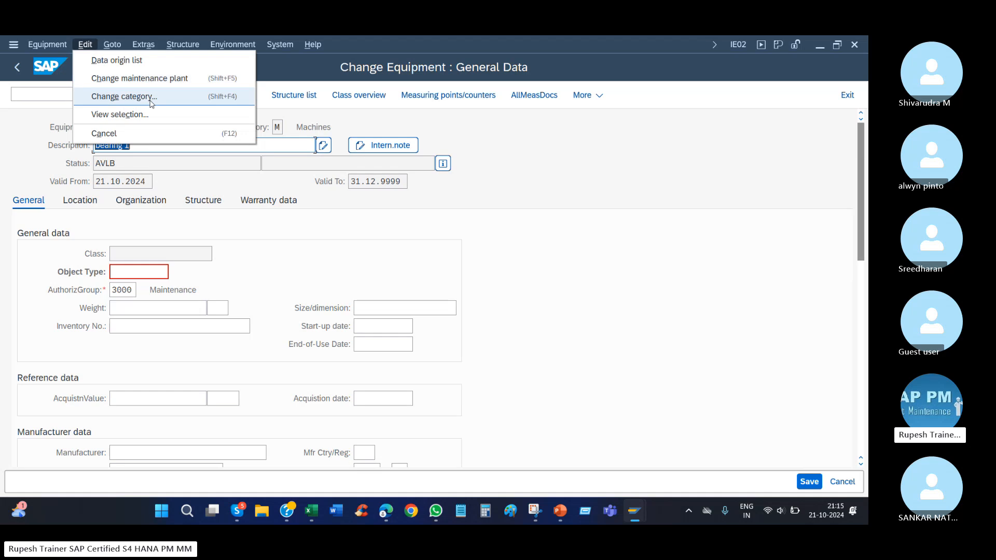
pyautogui.moveTo(148, 48)
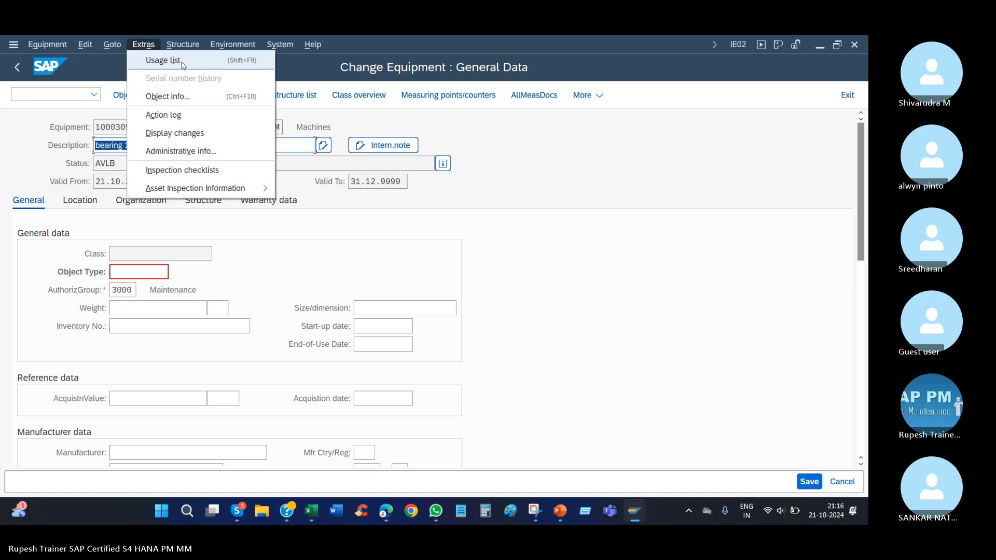
pyautogui.click(527, 247)
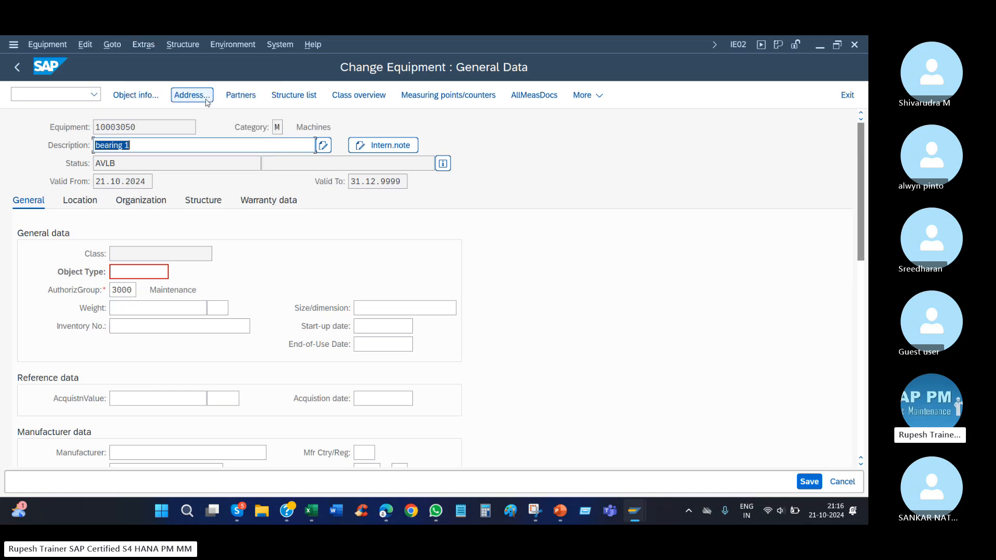
# Display the usage list of bearing 1, inspect its superordinate equipment and functional location entries, and return to the equipment record.
pyautogui.click(142, 48)
pyautogui.click(151, 61)
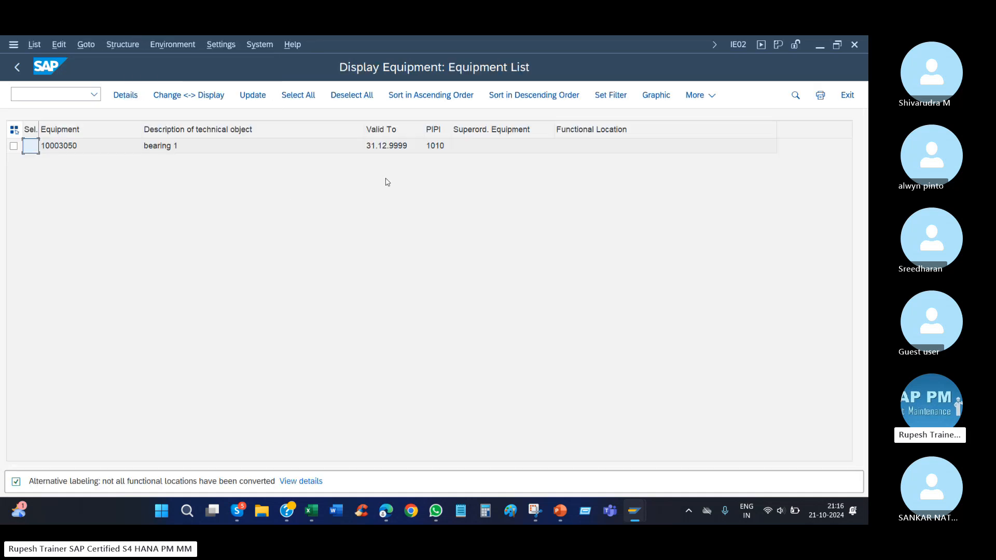
pyautogui.click(584, 151)
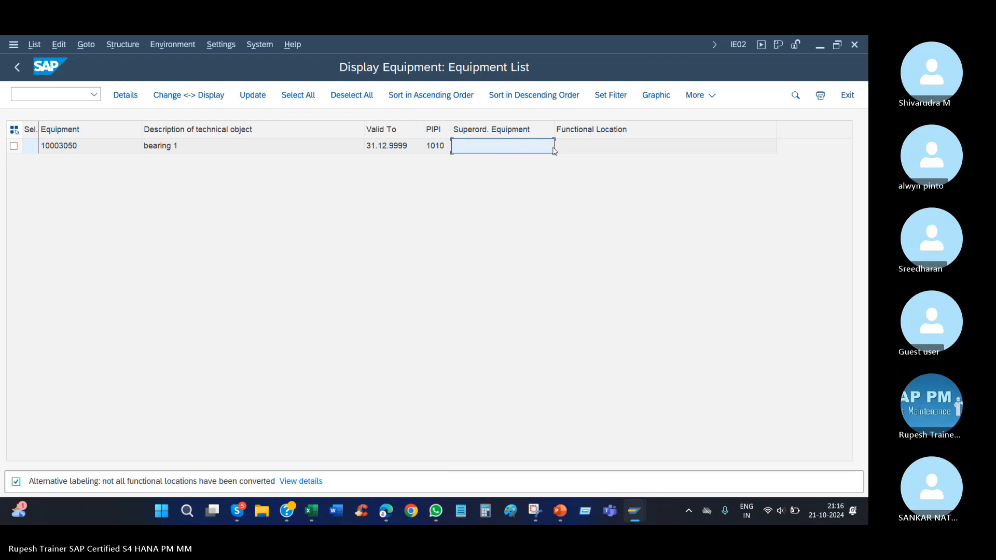
pyautogui.click(496, 148)
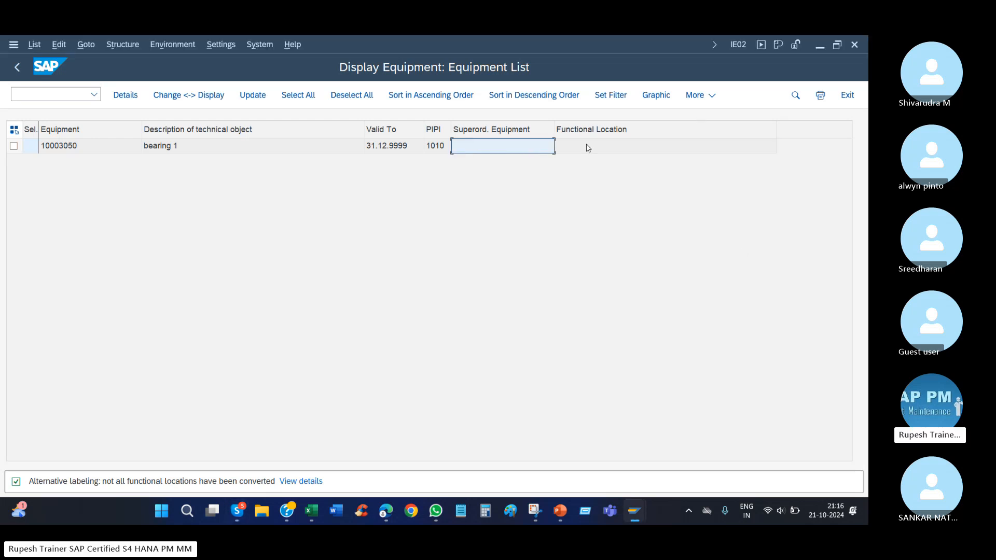
pyautogui.click(582, 148)
pyautogui.click(522, 150)
pyautogui.click(580, 150)
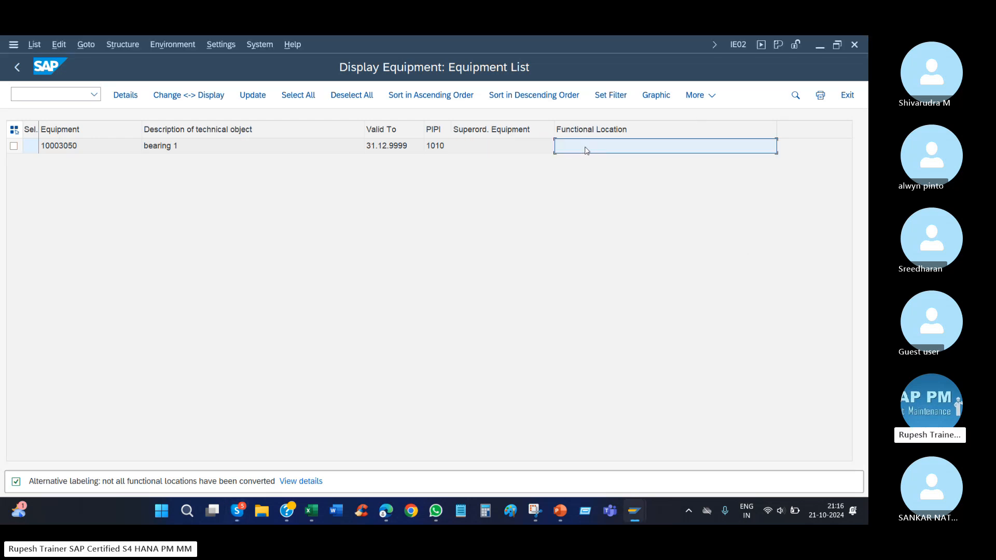
pyautogui.click(18, 67)
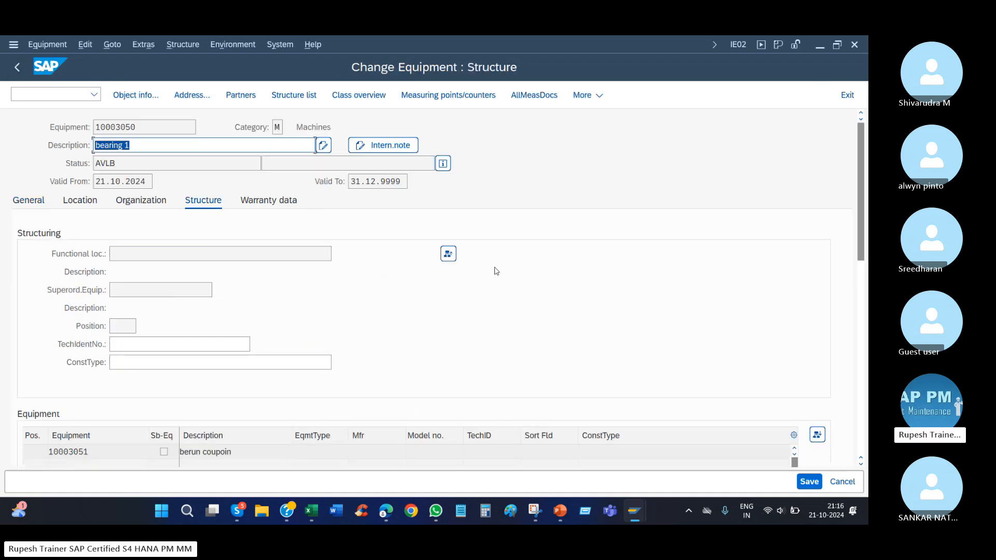
# Install bearing 1 at functional location ROO2-C-C-100-CDU1, save the change and reopen the equipment.
pyautogui.click(447, 254)
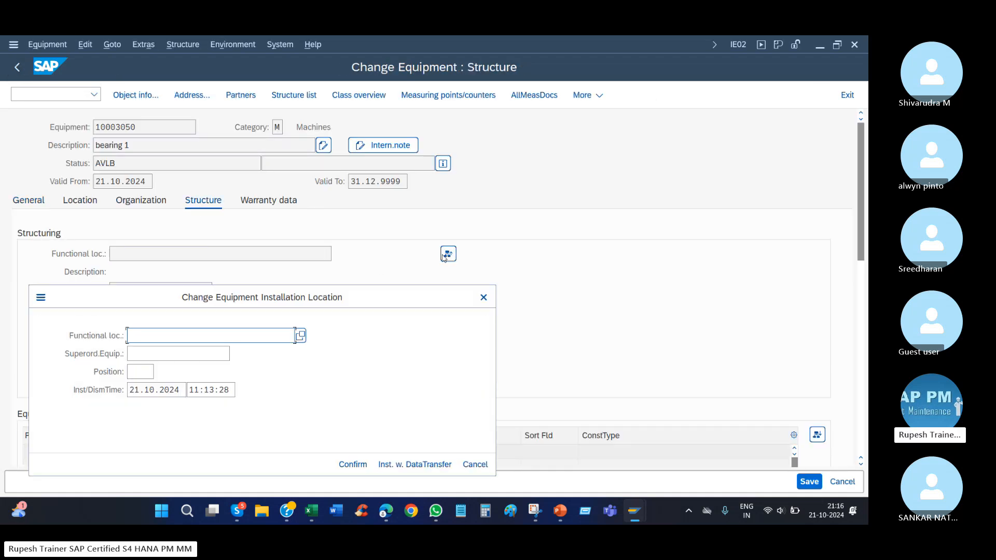
pyautogui.click(201, 336)
pyautogui.press('Down')
pyautogui.press('Return')
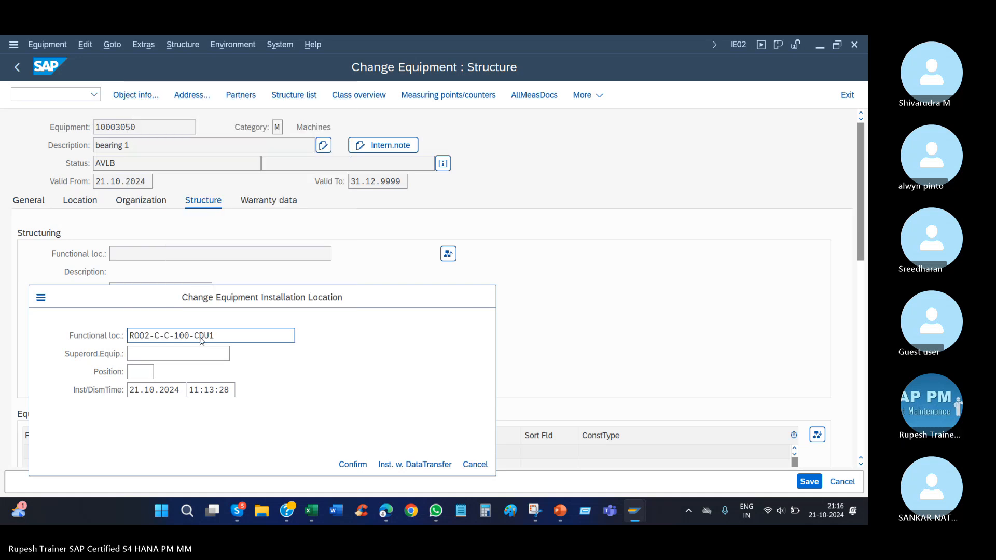
pyautogui.press('Return')
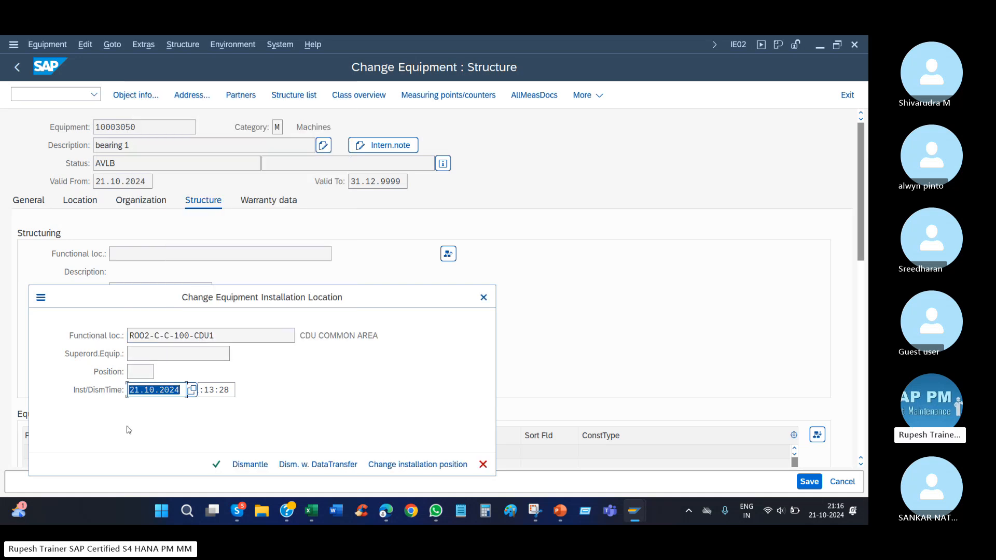
pyautogui.click(215, 465)
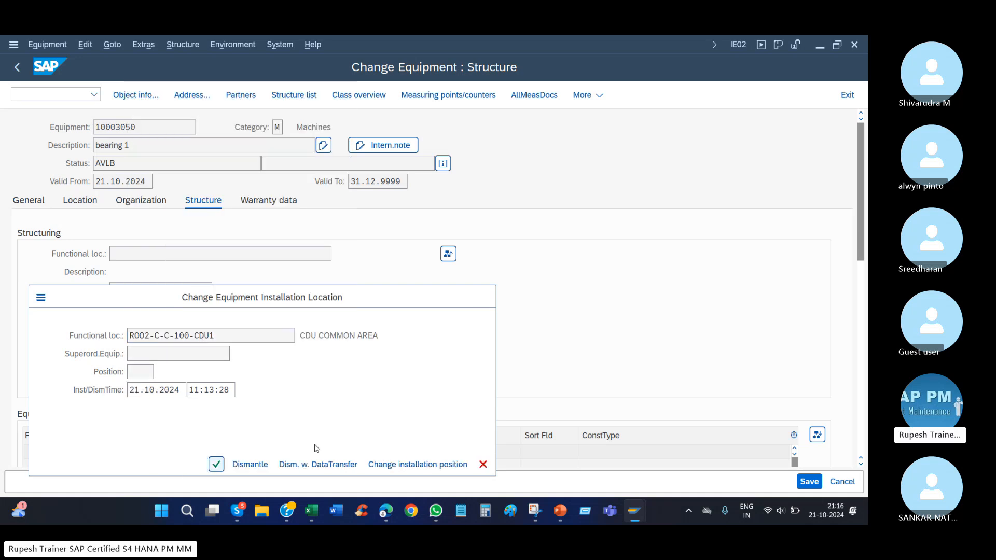
pyautogui.click(809, 481)
pyautogui.press('Return')
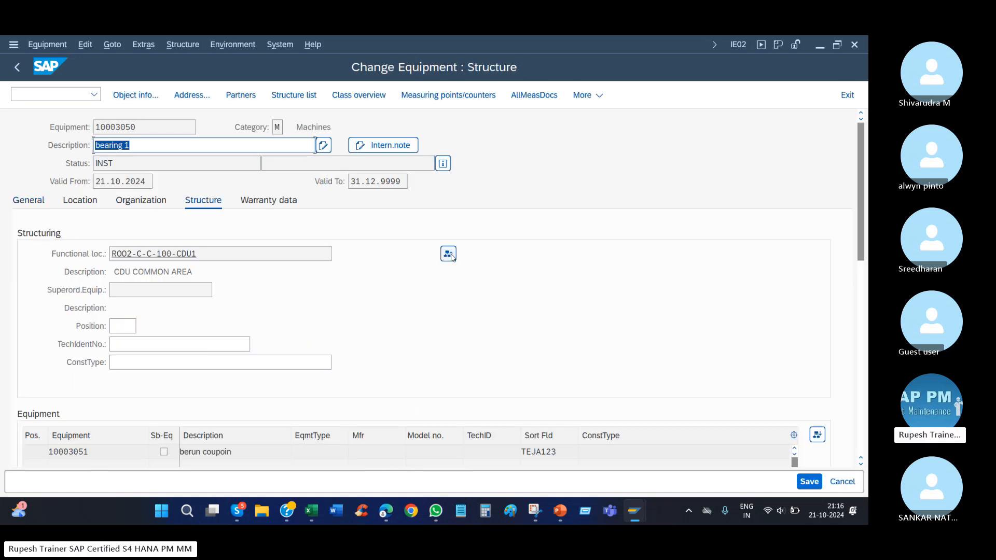
# Dismantle bearing 1 from its functional location, confirm without a new installation location, and save the equipment.
pyautogui.click(449, 254)
pyautogui.click(238, 465)
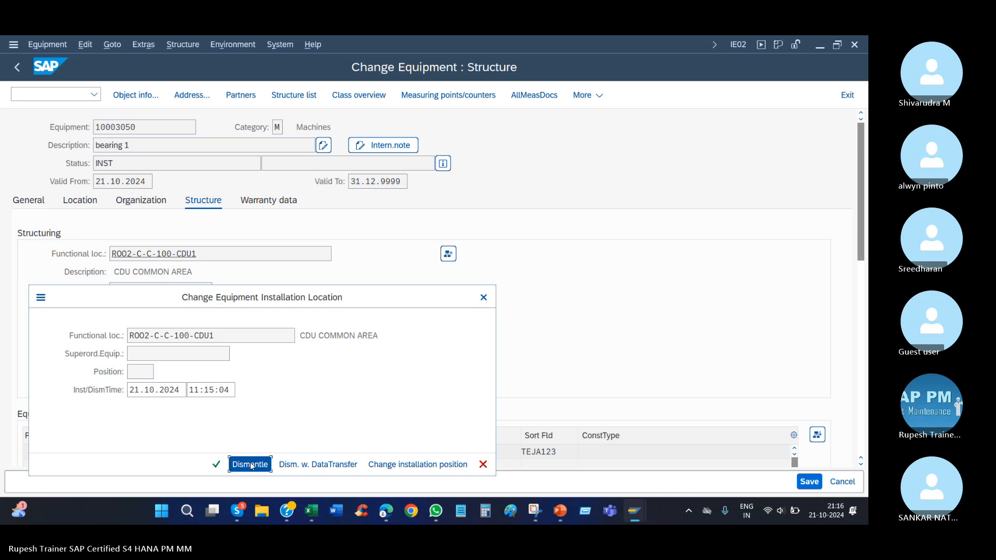
pyautogui.click(341, 466)
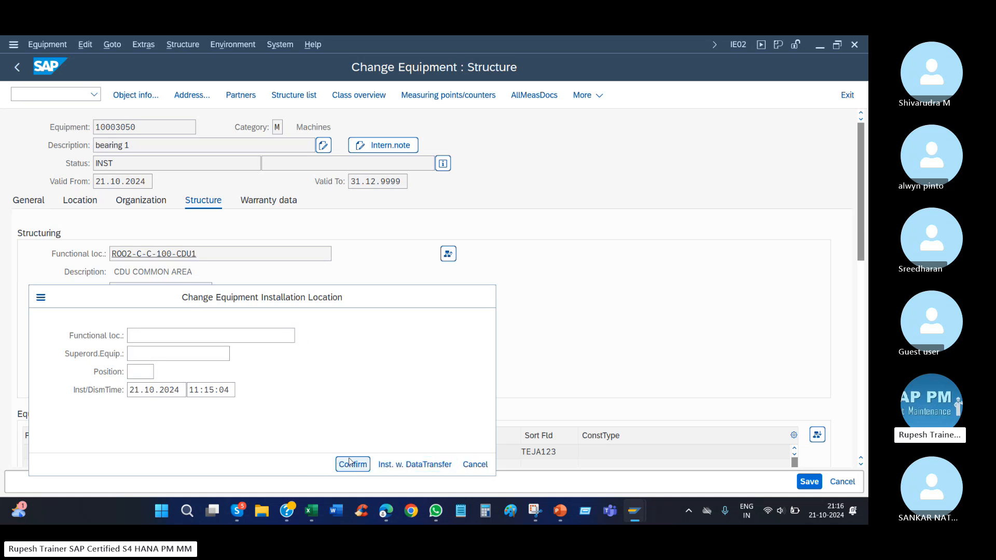
pyautogui.click(809, 481)
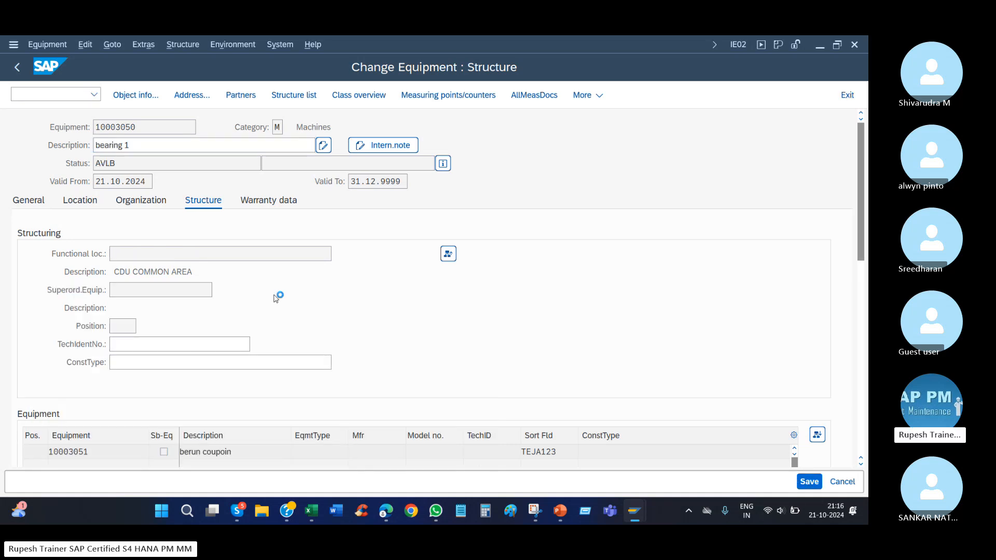
# Reopen bearing 1, display its usage list and check the functional location entry.
pyautogui.press('Return')
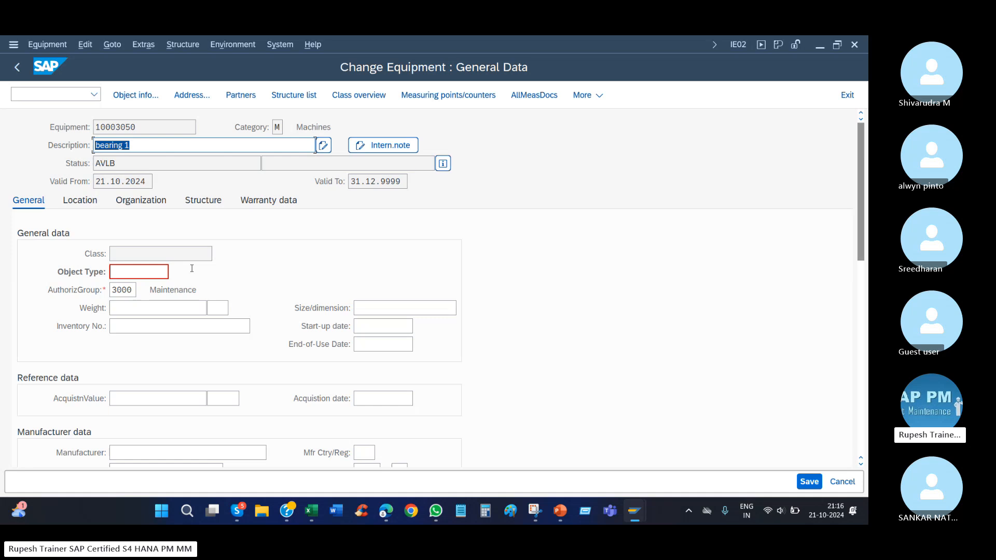
pyautogui.click(132, 44)
pyautogui.click(150, 64)
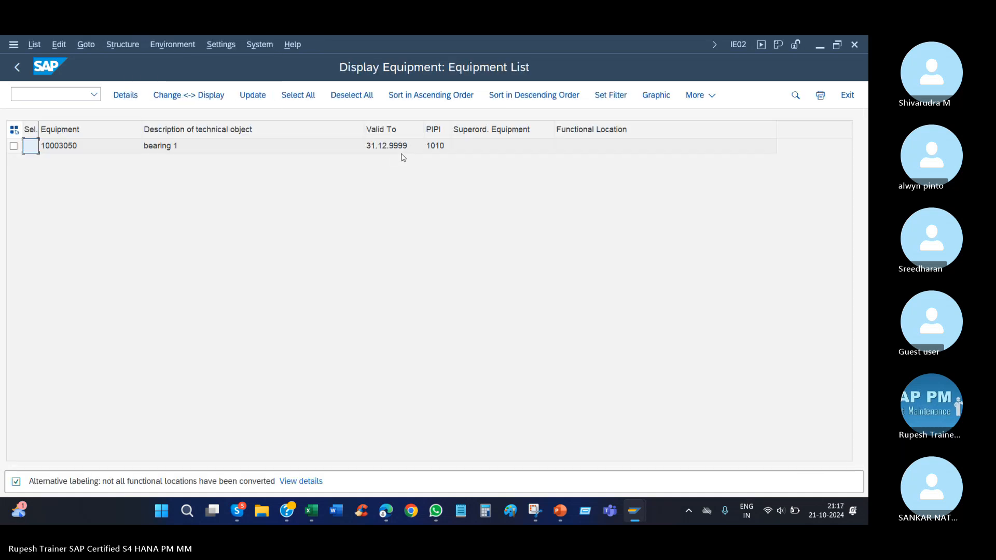
pyautogui.click(587, 147)
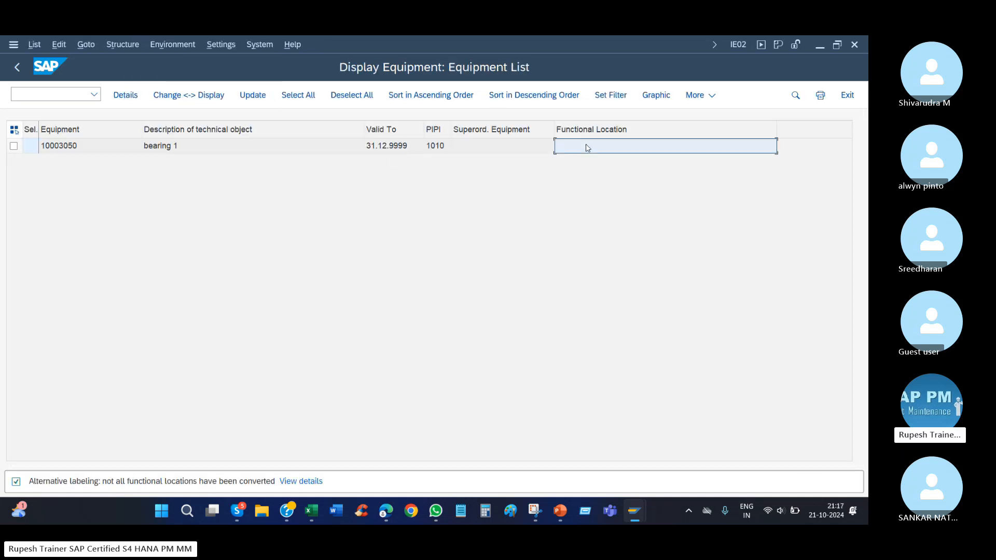
# Open a new session, run transaction SPRO and display the SAP Reference IMG.
pyautogui.click(262, 47)
pyautogui.click(264, 60)
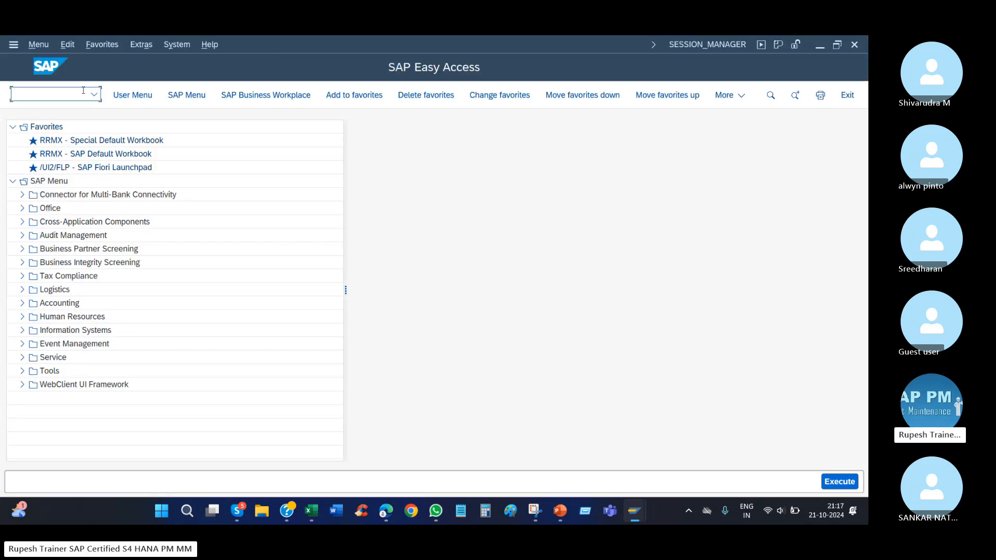
pyautogui.click(94, 94)
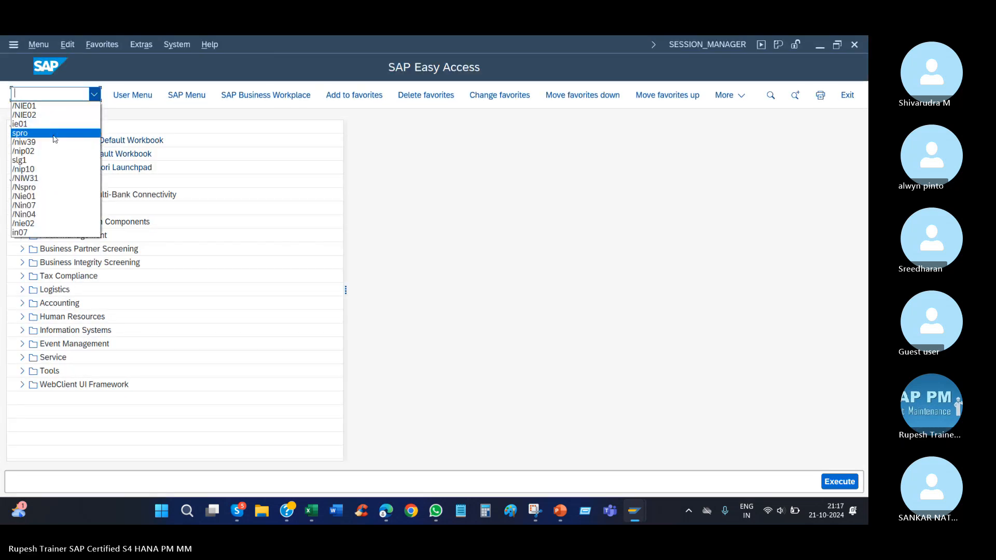
pyautogui.click(55, 134)
pyautogui.press('Return')
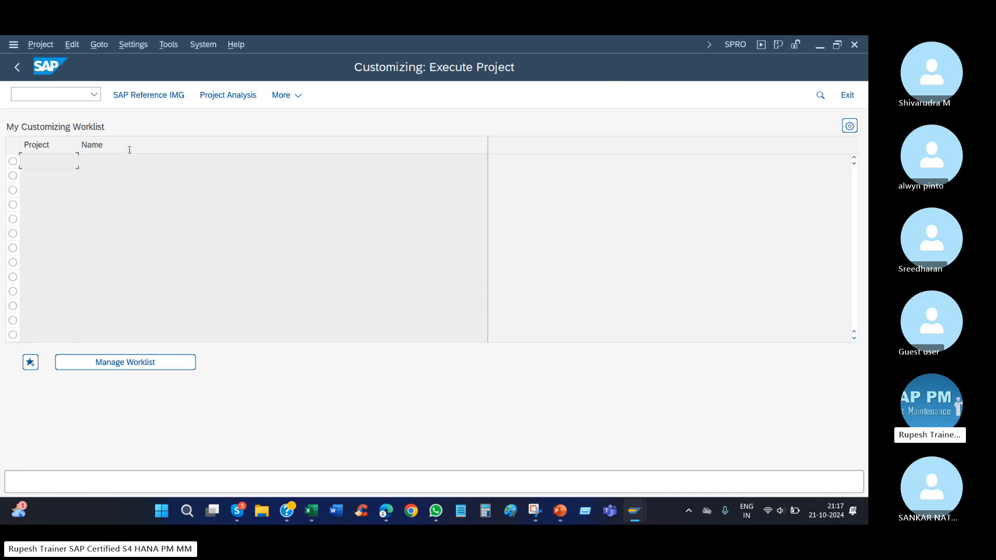
pyautogui.click(163, 99)
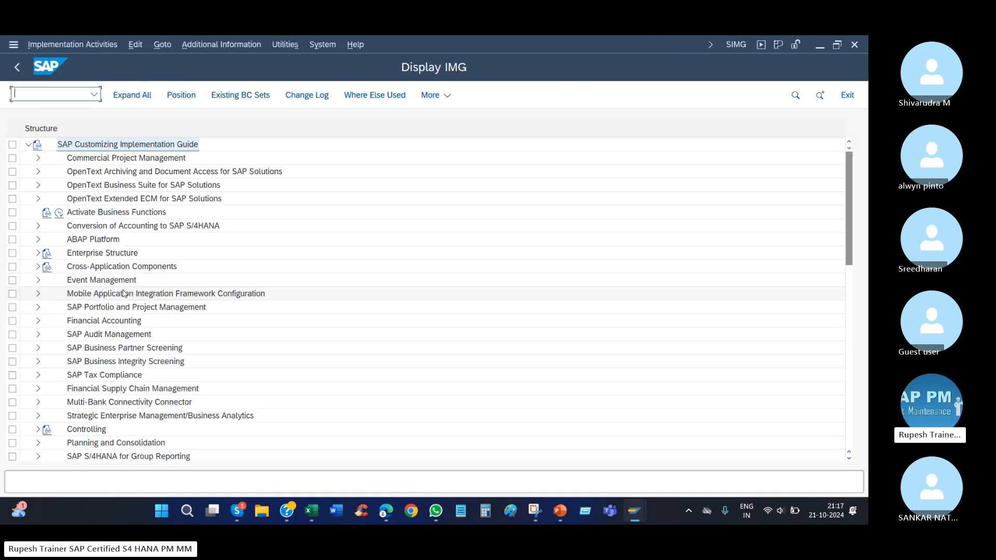
# Expand Plant Maintenance and Customer Service down through its master data and Technical Objects to the Equipment node.
pyautogui.scroll(-7, 135, 296)
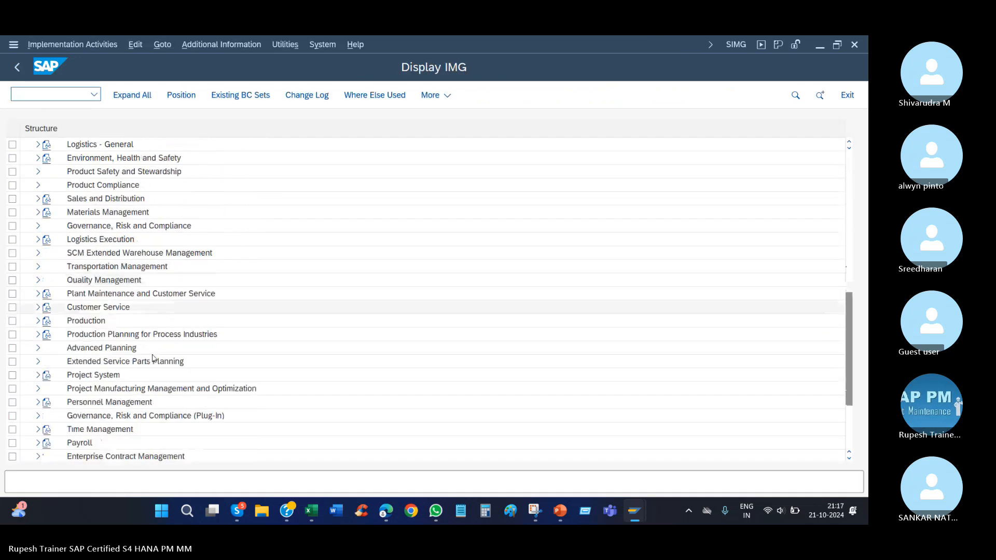
pyautogui.doubleClick(172, 295)
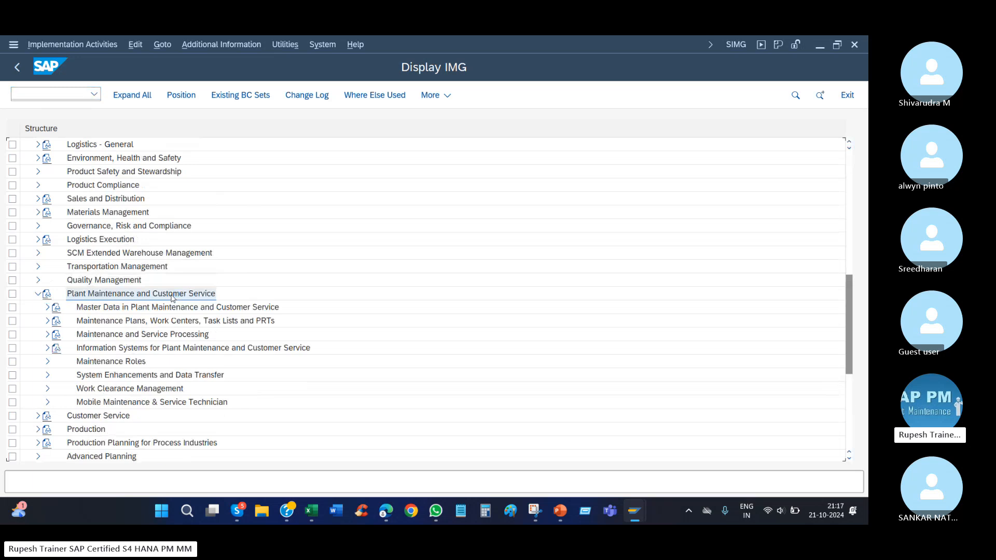
pyautogui.press('Up')
pyautogui.press('Right')
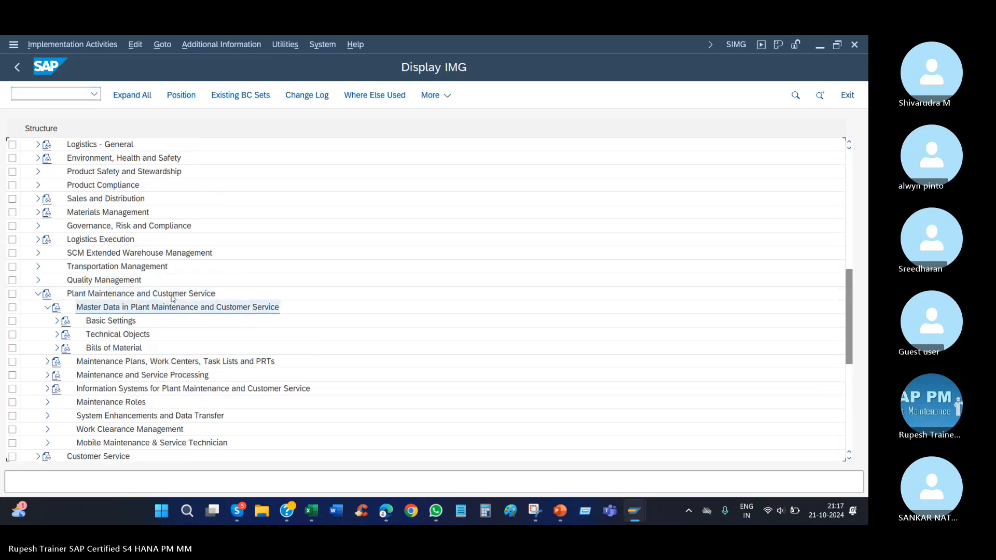
pyautogui.press('Down')
pyautogui.press('Down')
pyautogui.press('Right')
pyautogui.press('Down')
pyautogui.press('Down')
pyautogui.press('Down')
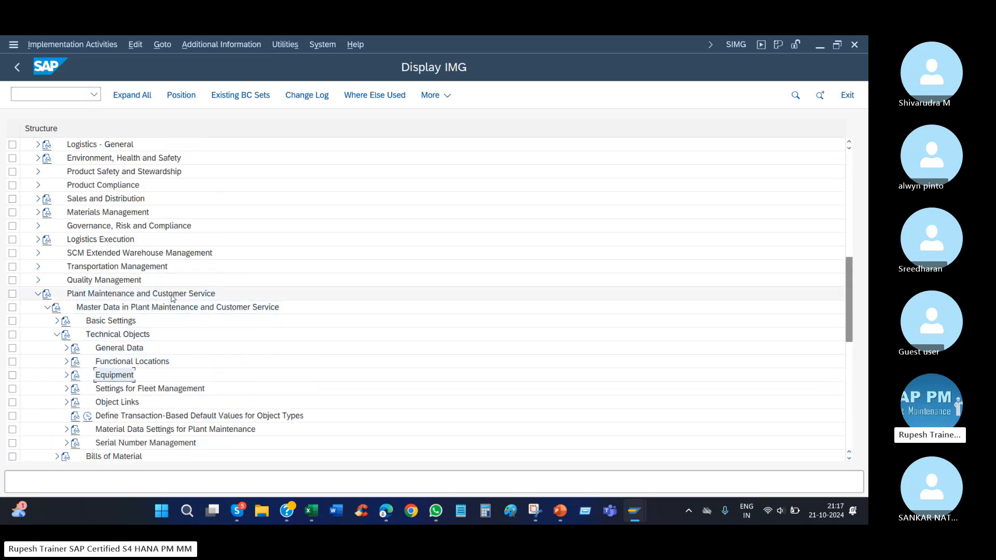
pyautogui.doubleClick(121, 375)
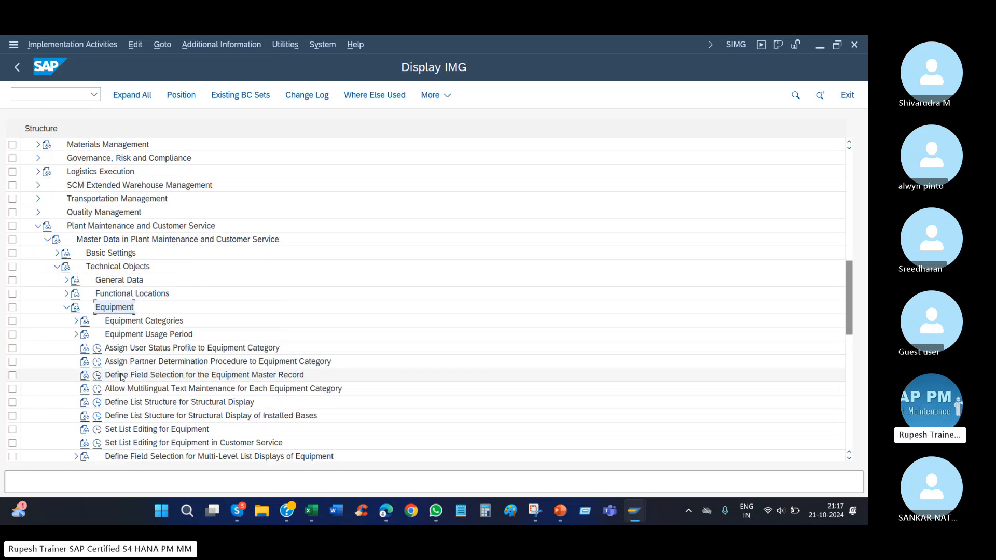
# Expand Equipment Usage Period and execute the Usage History Update activity.
pyautogui.press('Down')
pyautogui.press('Down')
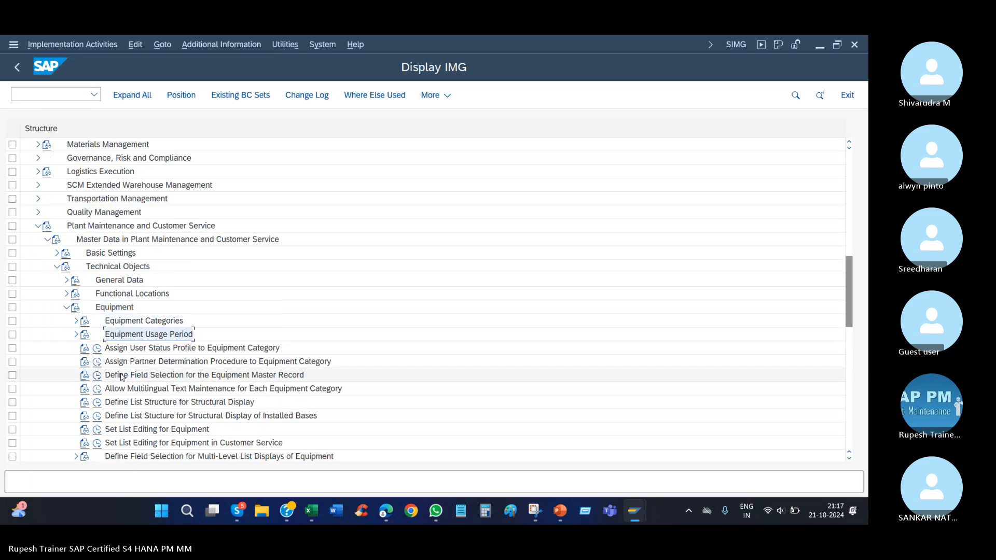
pyautogui.press('Right')
pyautogui.press('Down')
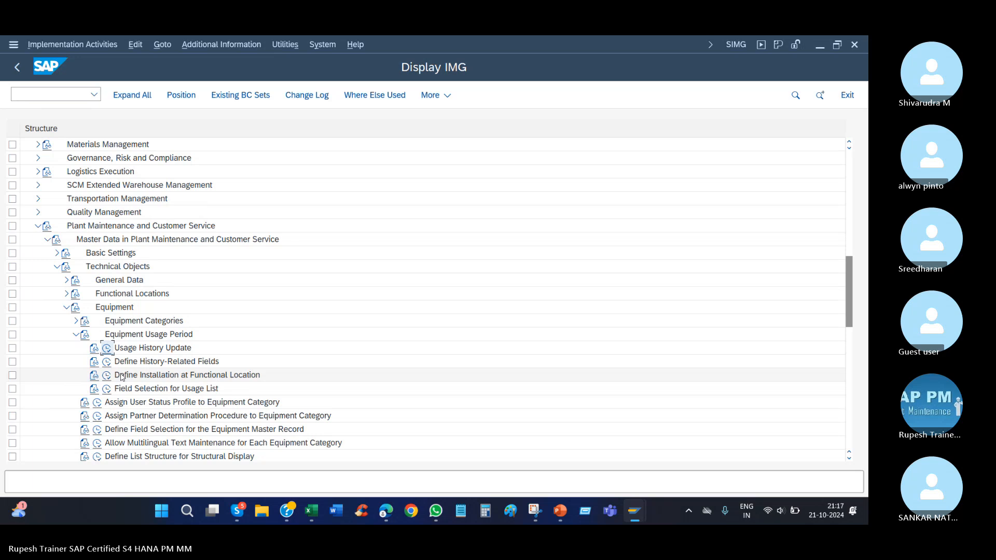
pyautogui.click(181, 346)
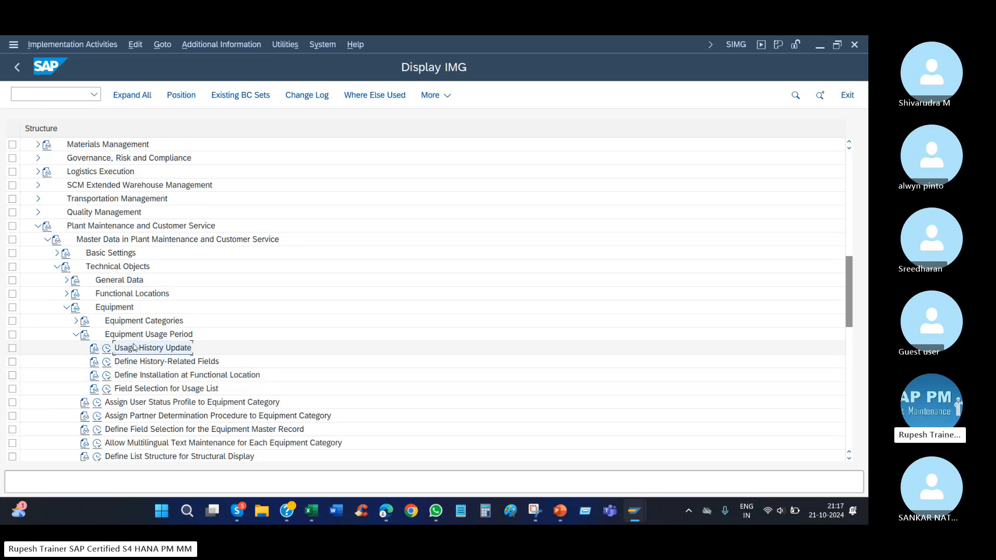
pyautogui.click(107, 349)
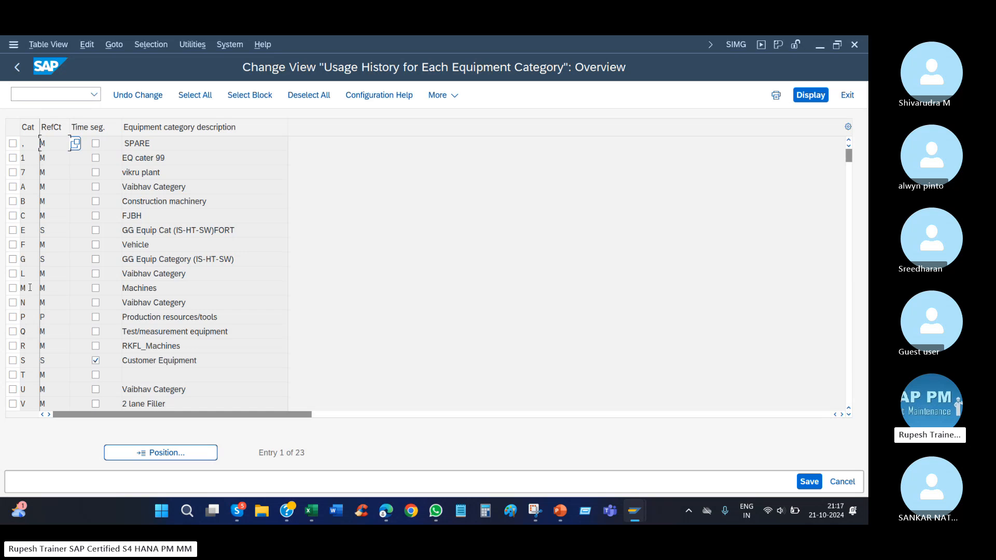
# Activate the time segment for equipment category M Machines and save it under the proposed customizing request.
pyautogui.click(95, 290)
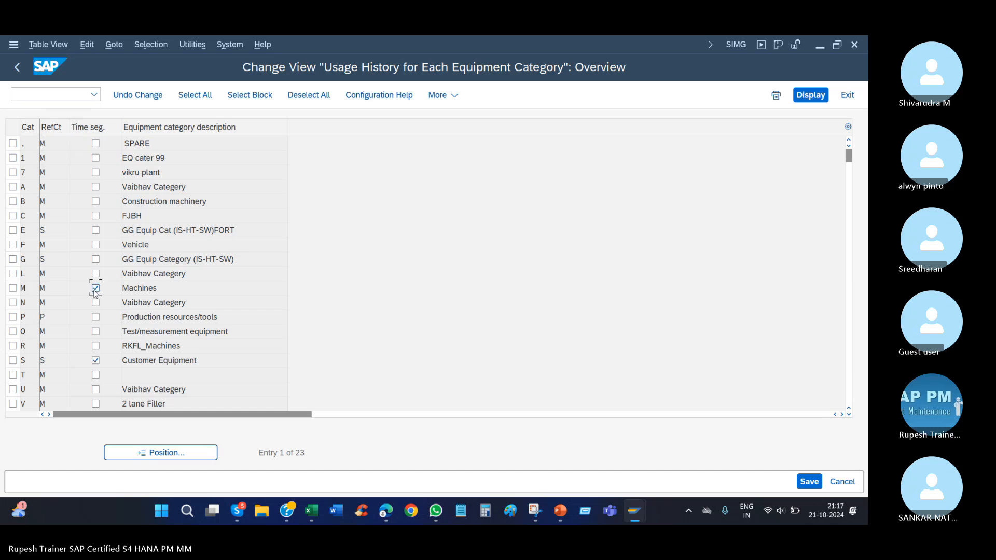
pyautogui.click(23, 289)
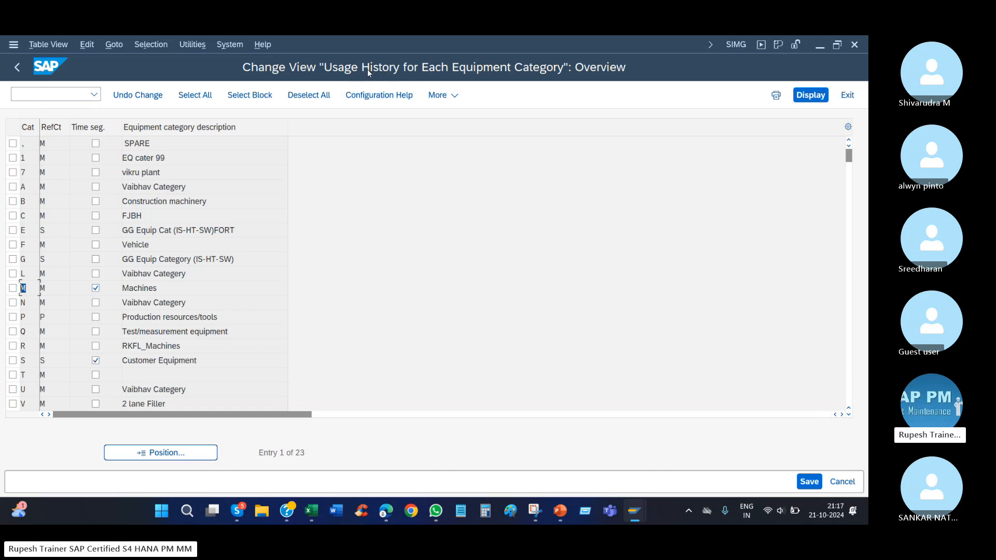
pyautogui.click(809, 481)
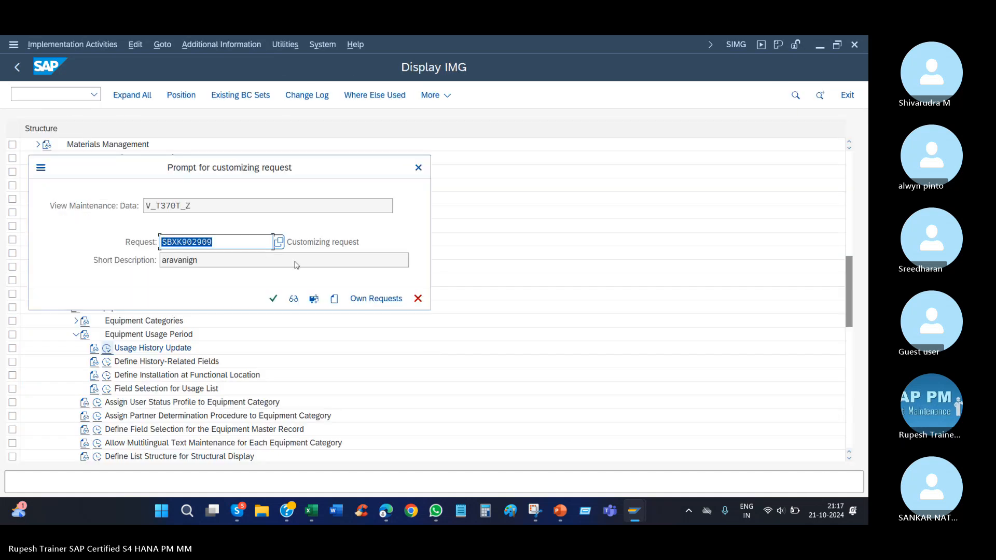
pyautogui.click(272, 298)
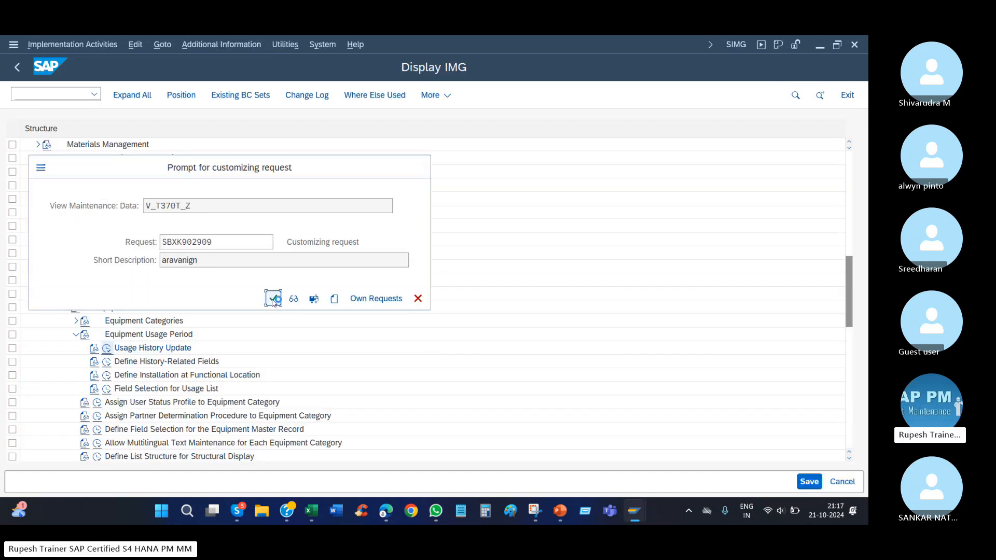
# Return to the bearing 1 equipment record, install it at functional location ROO2-C-C-100-CDU1 and save.
pyautogui.moveTo(633, 515)
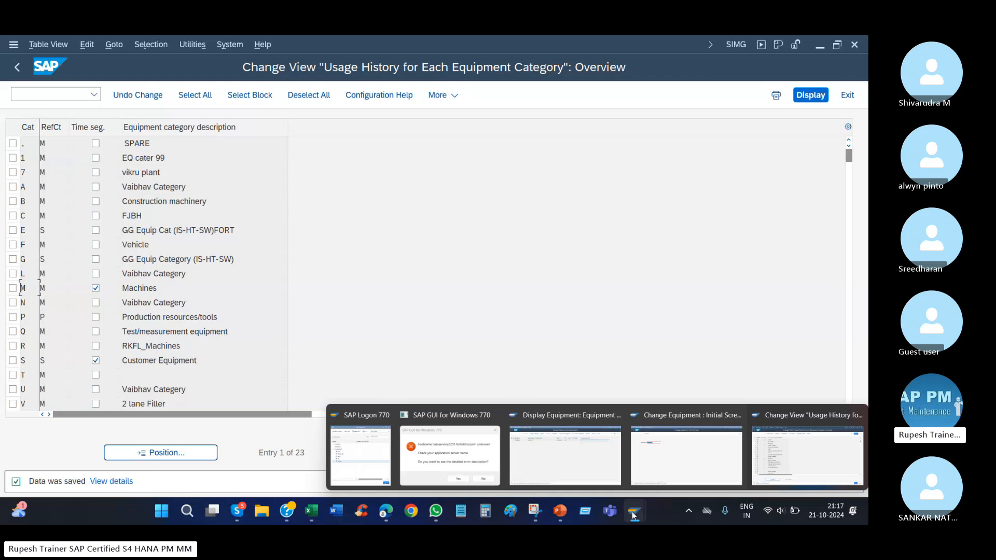
pyautogui.moveTo(670, 449)
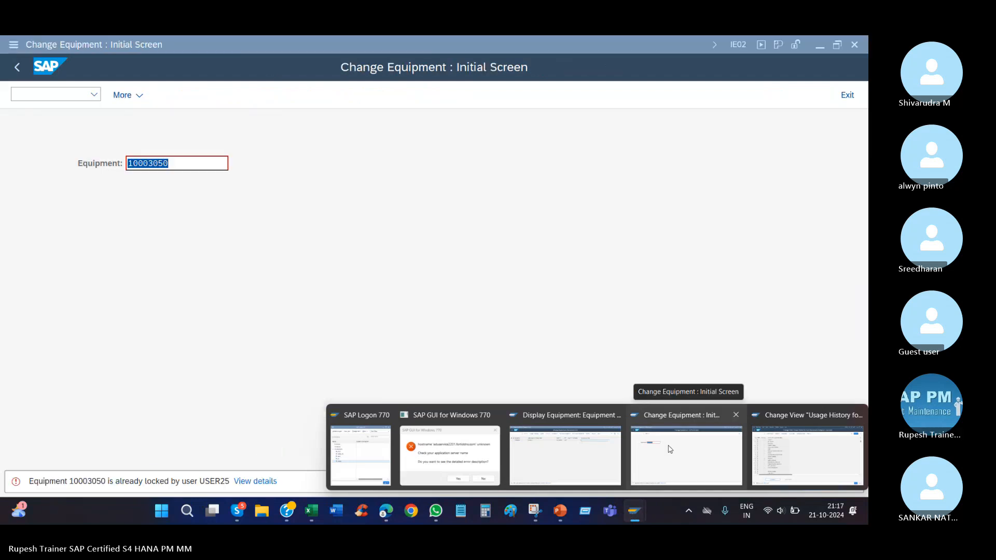
pyautogui.rightClick(358, 223)
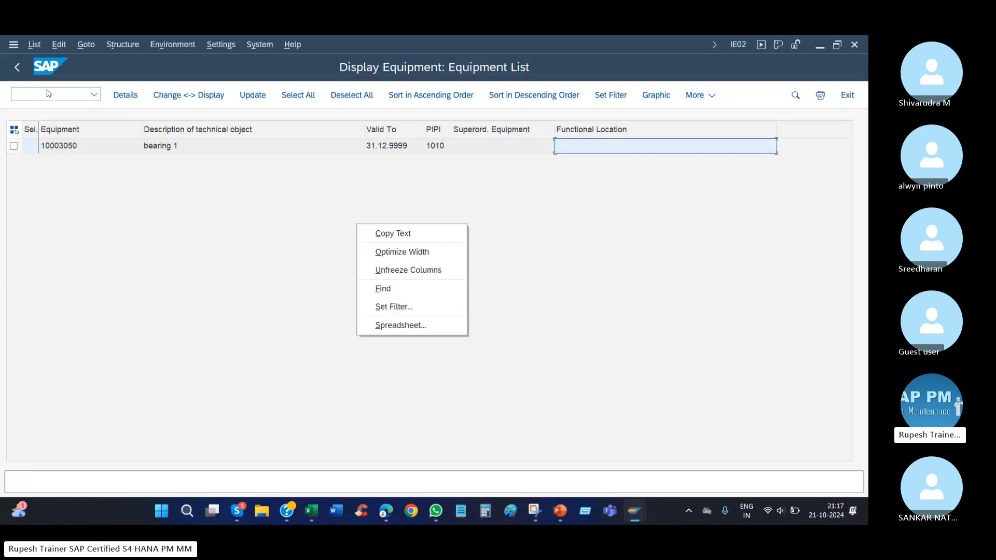
pyautogui.click(25, 67)
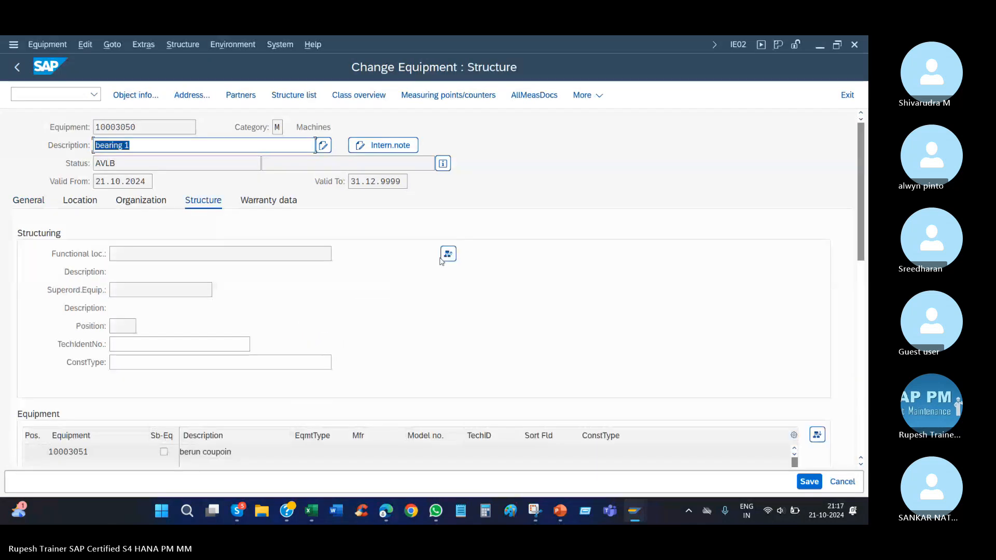
pyautogui.click(448, 254)
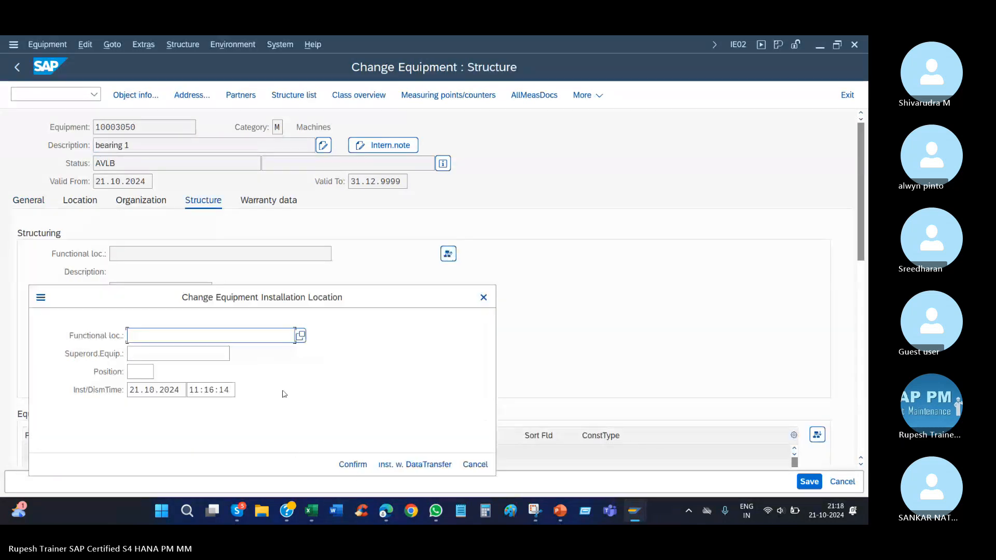
pyautogui.press('Down')
pyautogui.press('Return')
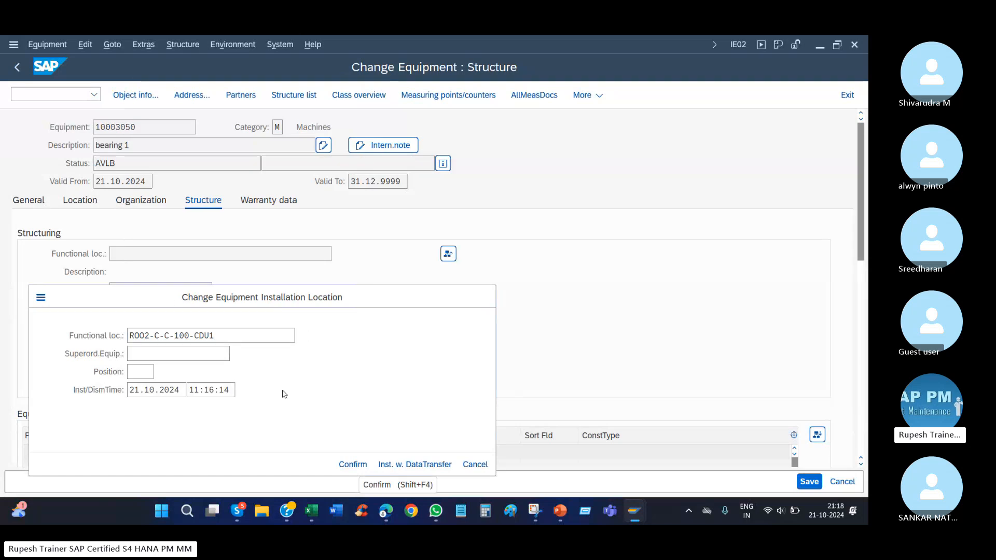
pyautogui.press('Return')
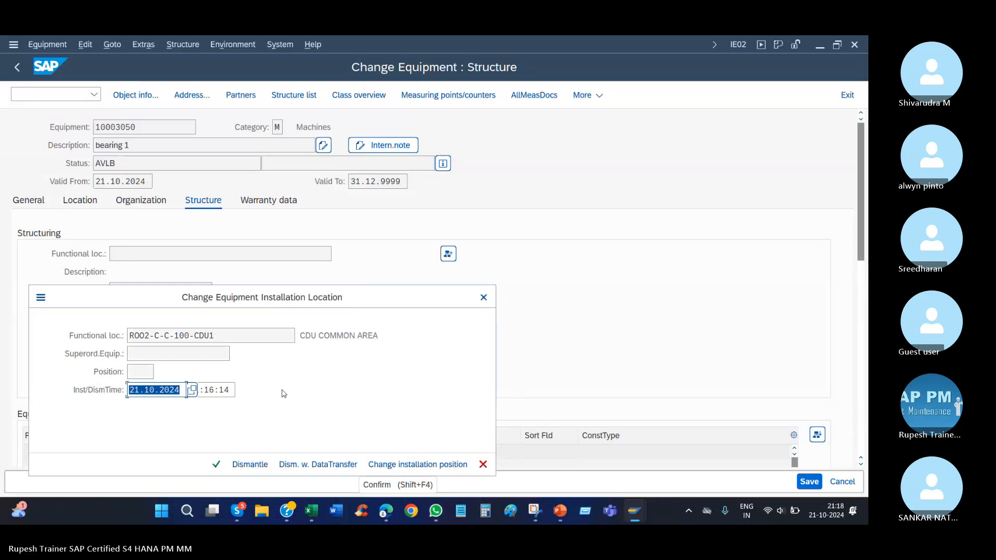
pyautogui.click(217, 464)
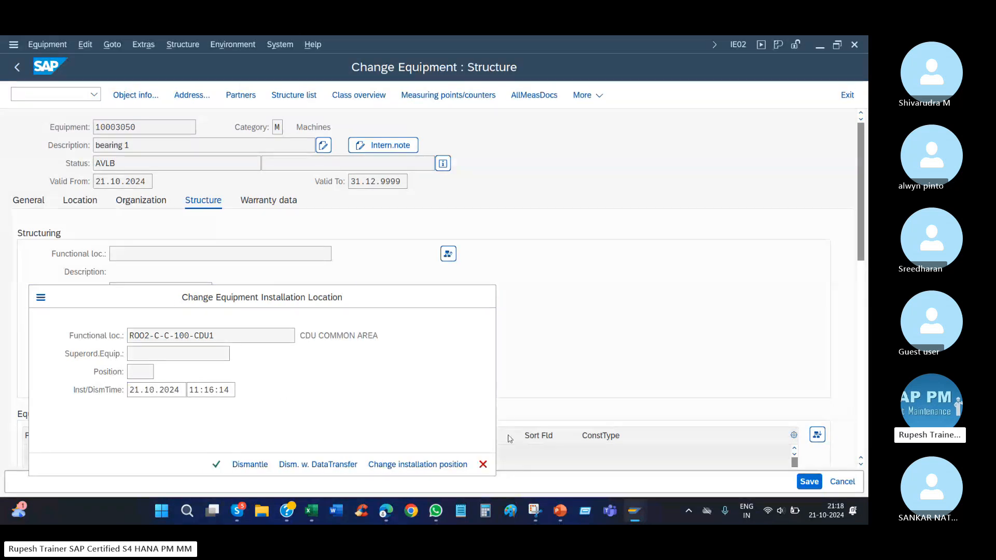
pyautogui.click(807, 482)
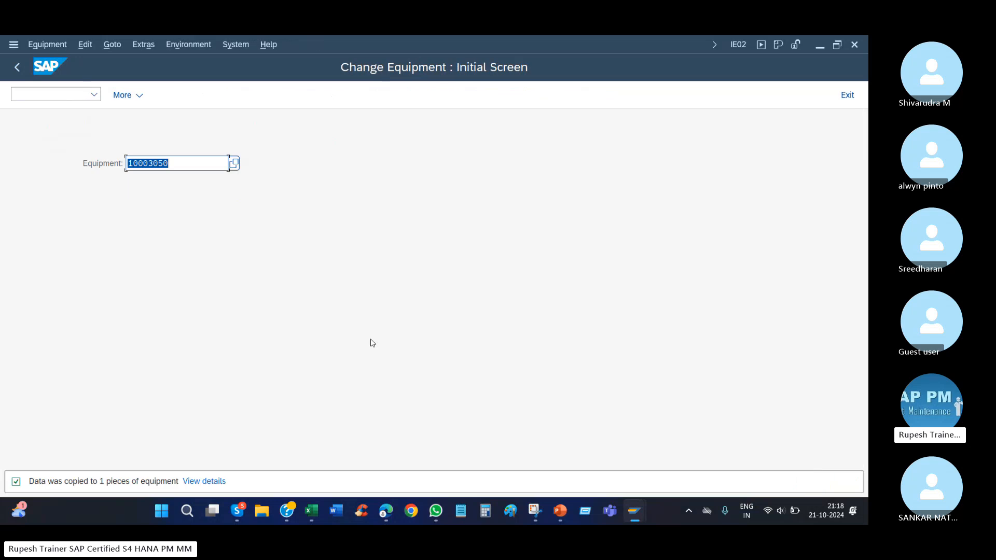
# Reopen bearing 1, dismantle it from its functional location without a new installation location, and save.
pyautogui.press('Return')
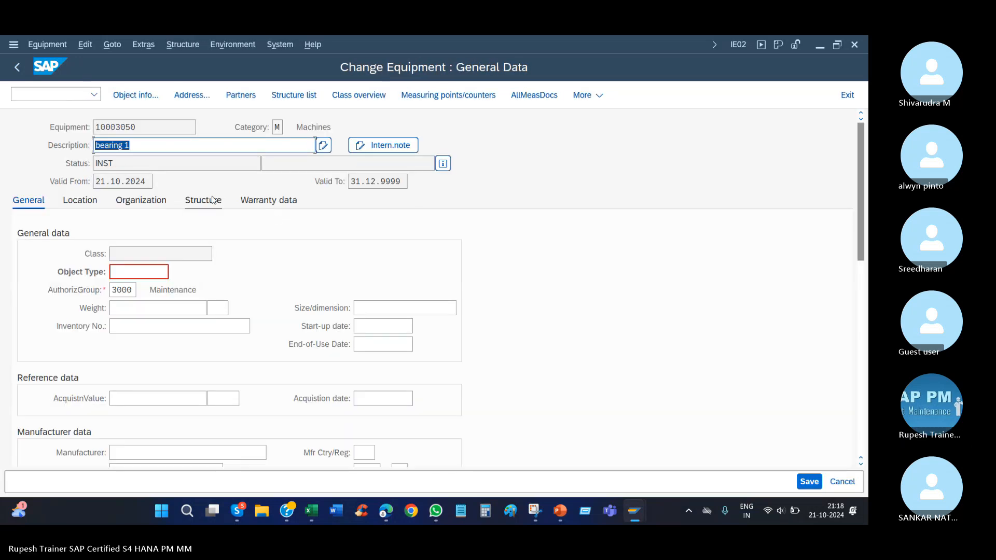
pyautogui.click(448, 254)
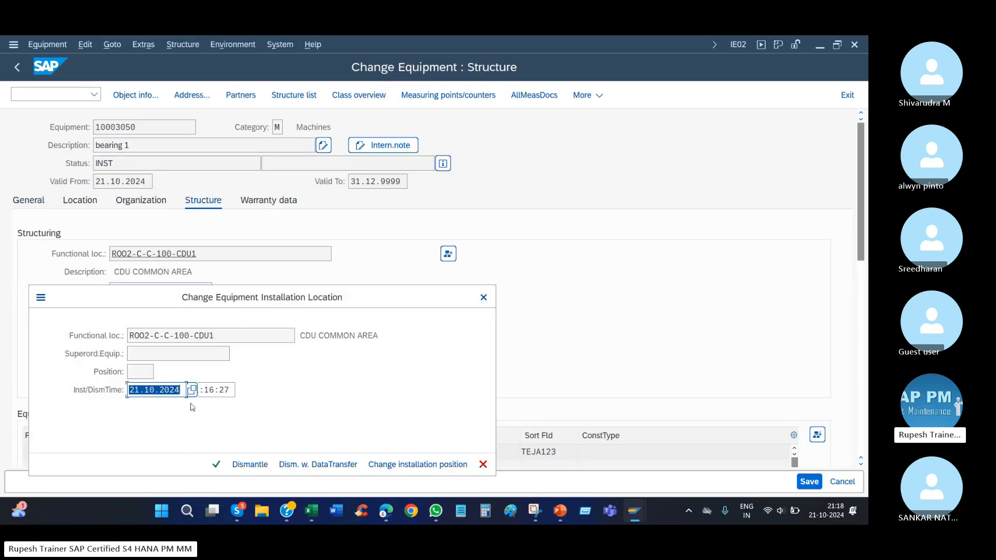
pyautogui.click(251, 464)
pyautogui.click(352, 464)
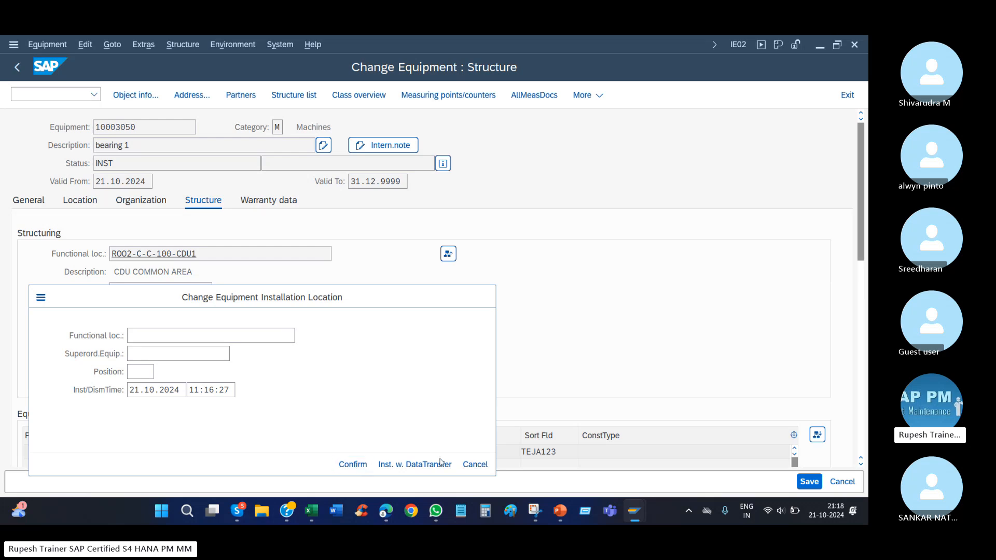
pyautogui.click(799, 481)
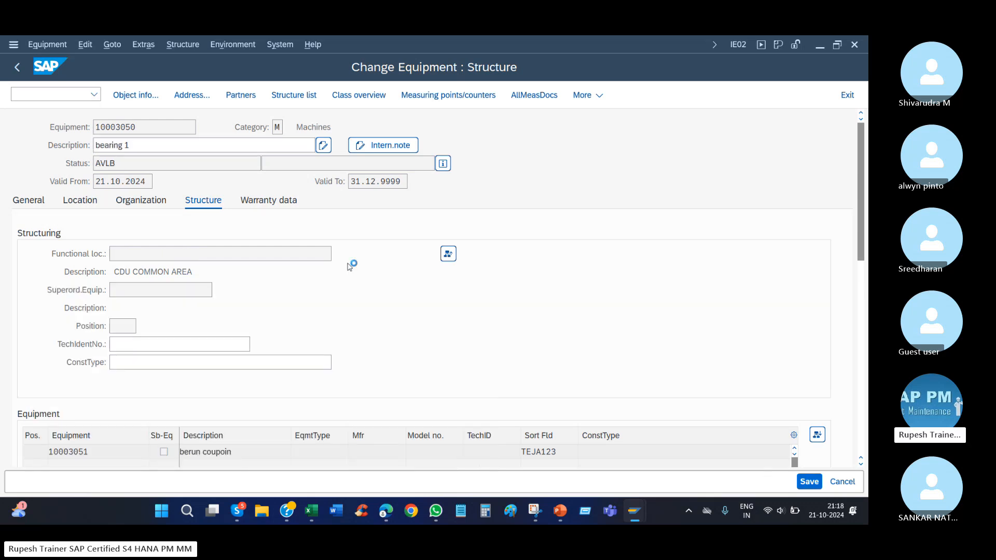
# Display the usage list of bearing 1 again and compare the functional location entries of its usage periods.
pyautogui.press('Return')
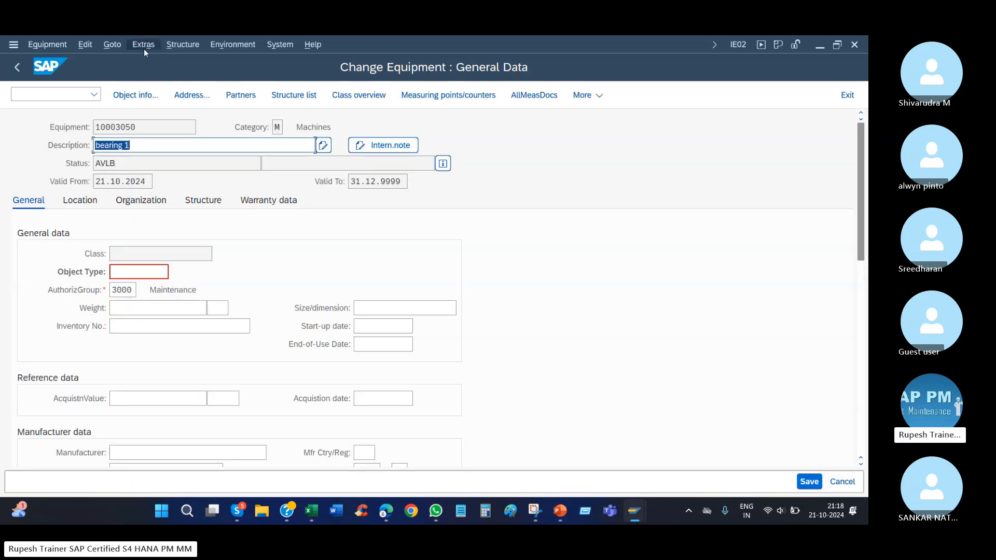
pyautogui.click(144, 47)
pyautogui.click(162, 60)
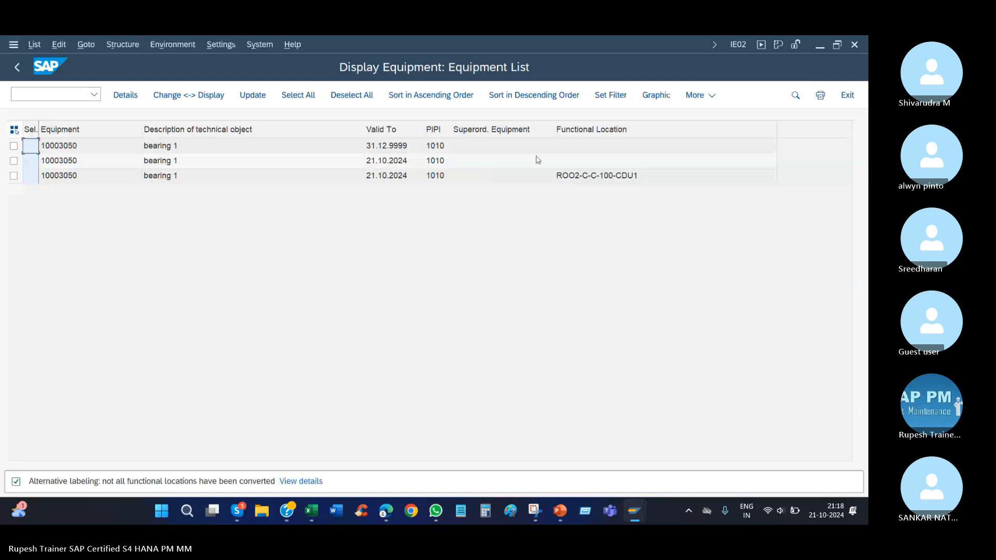
pyautogui.click(573, 162)
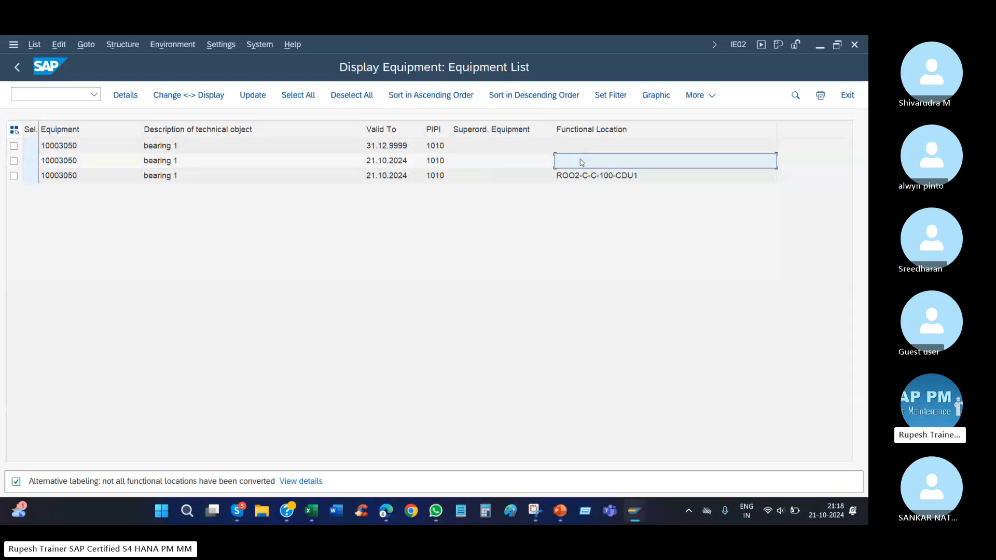
# Compare the functional location entries in the usage list, and leave the usage history customizing view for the IMG structure.
pyautogui.click(579, 175)
pyautogui.click(582, 162)
pyautogui.moveTo(634, 511)
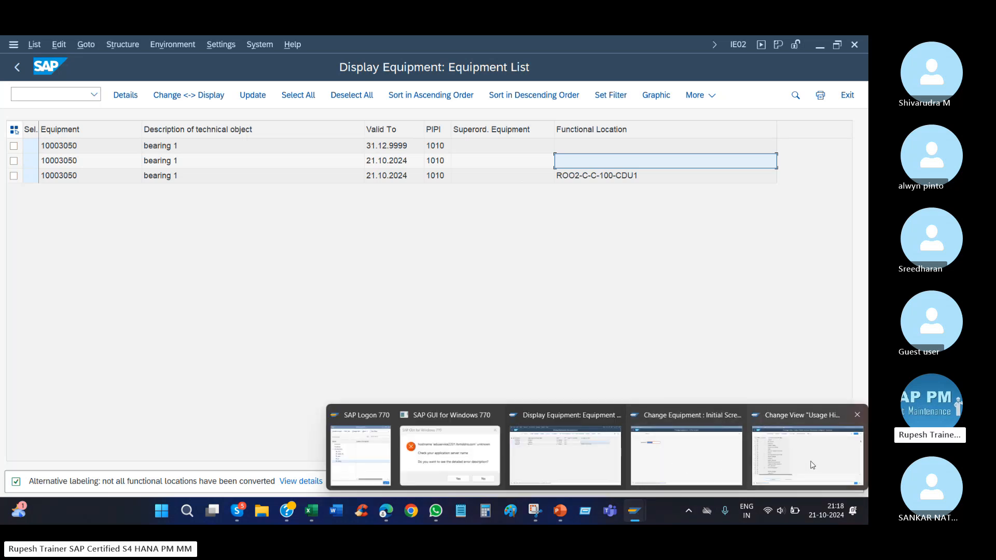
pyautogui.click(806, 446)
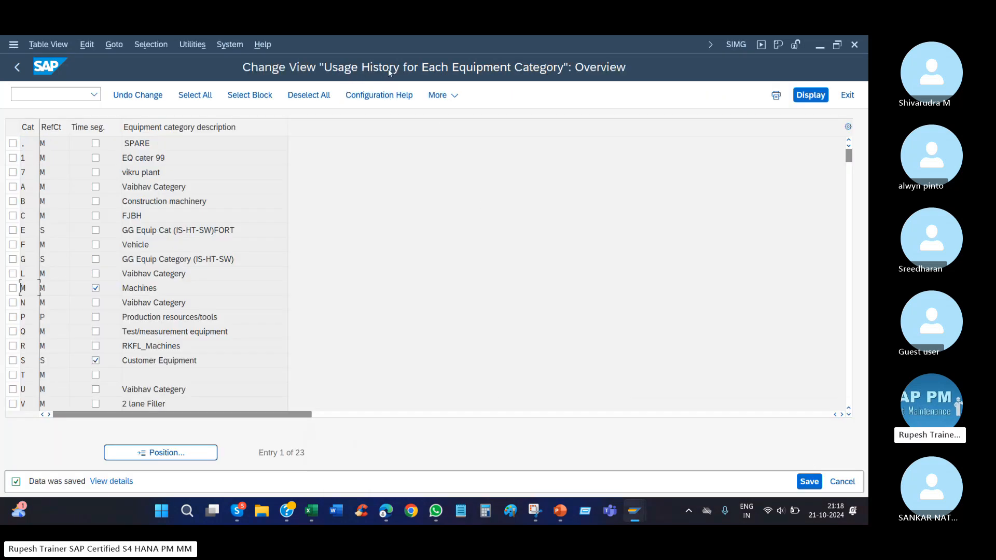
pyautogui.click(17, 67)
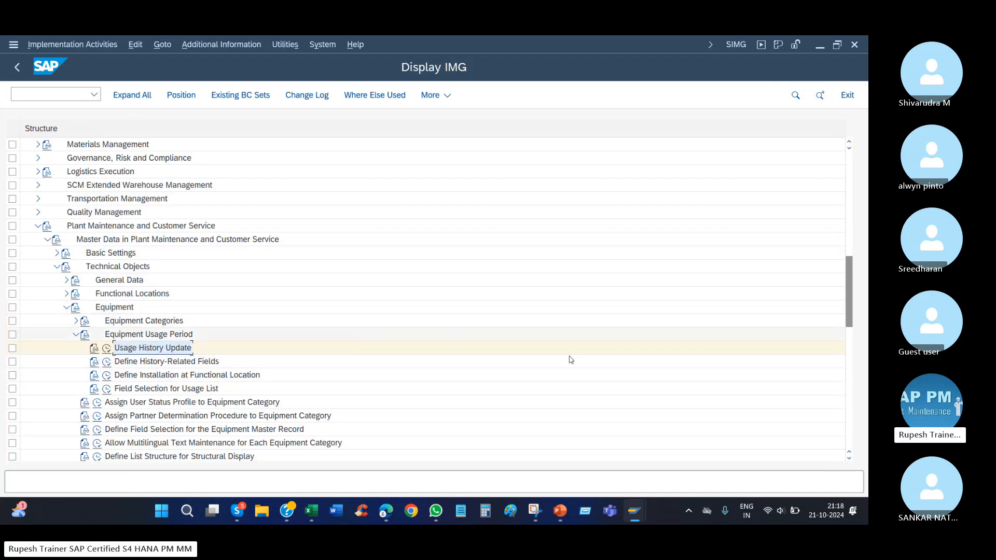
# Return to the usage list of bearing 1 and go back to its equipment master record.
pyautogui.moveTo(643, 512)
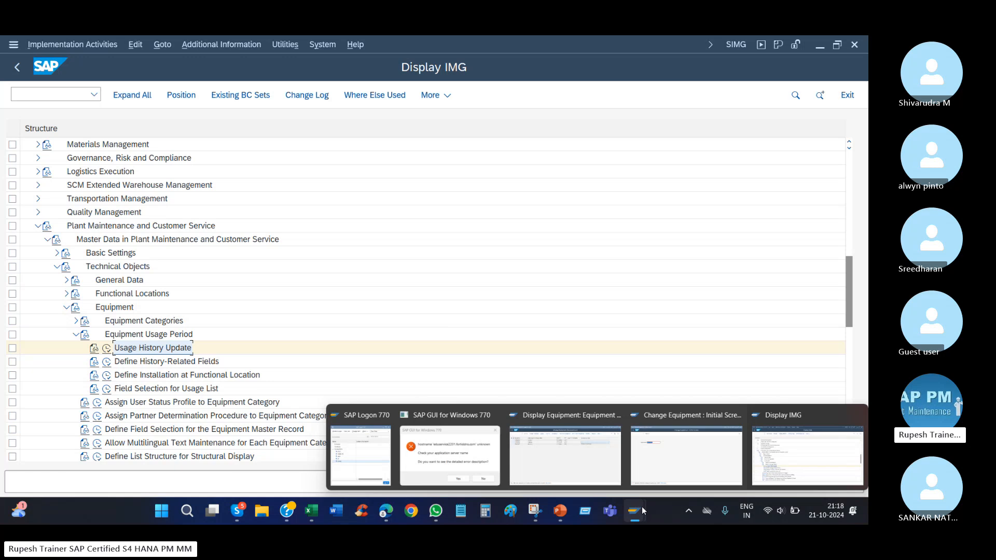
pyautogui.click(602, 465)
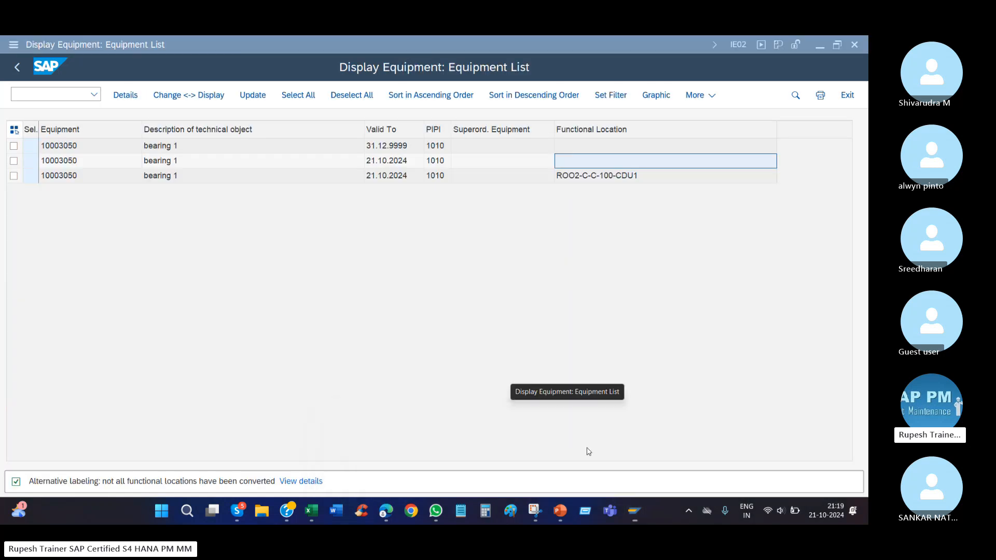
pyautogui.click(14, 68)
pyautogui.click(182, 45)
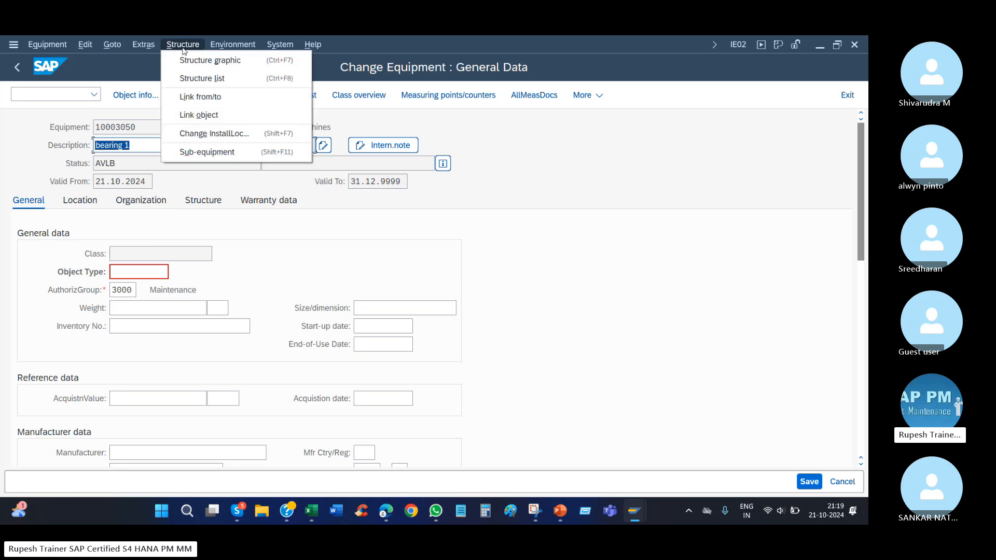
pyautogui.click(143, 44)
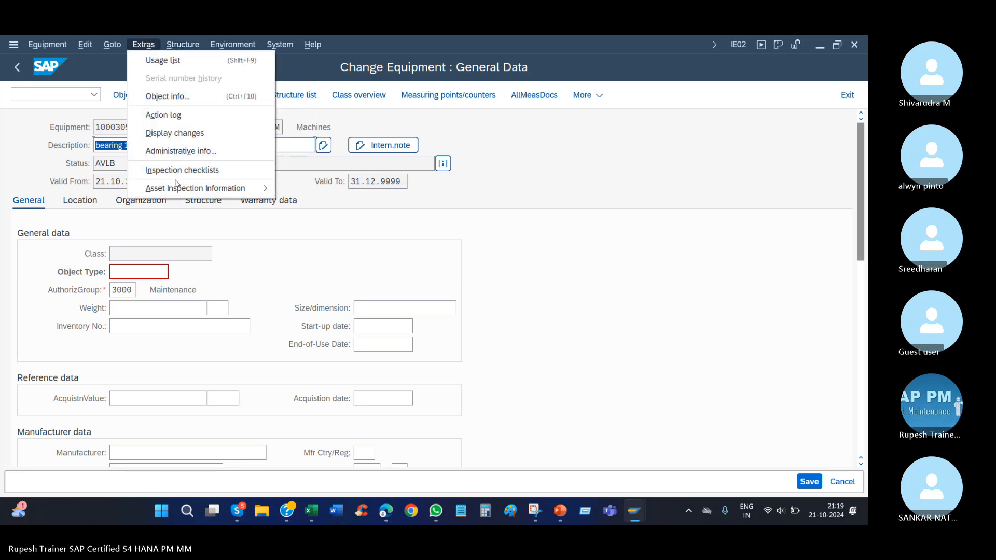
pyautogui.moveTo(187, 189)
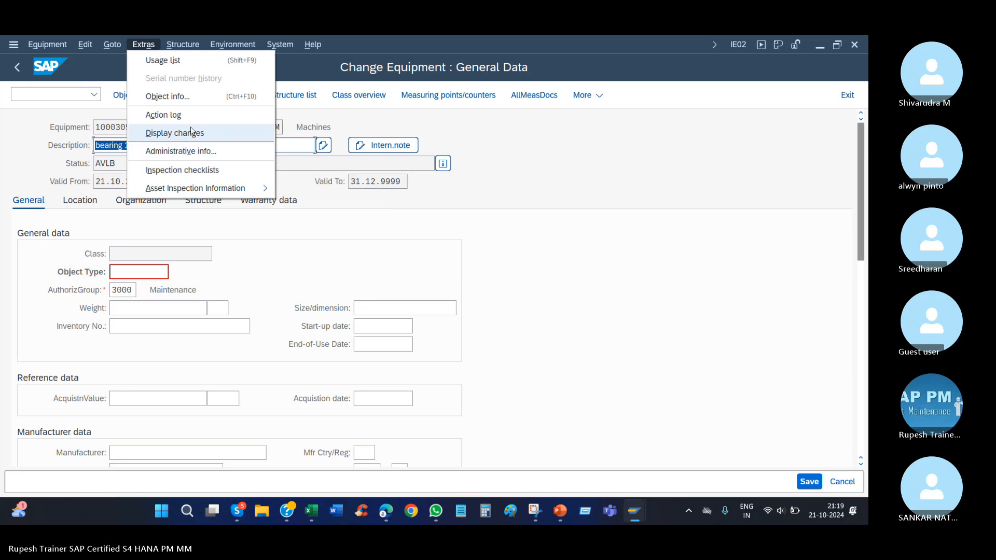
pyautogui.moveTo(183, 44)
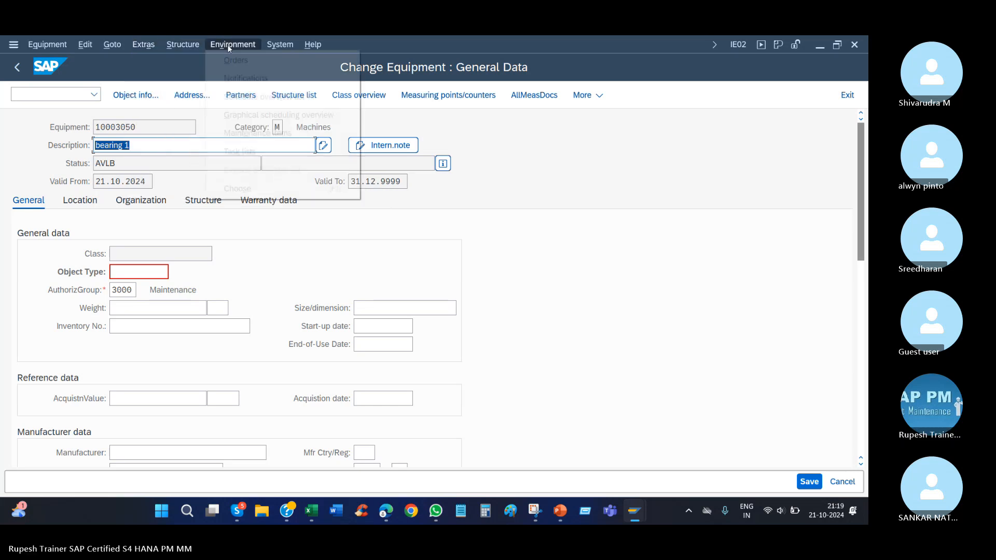
pyautogui.moveTo(229, 47)
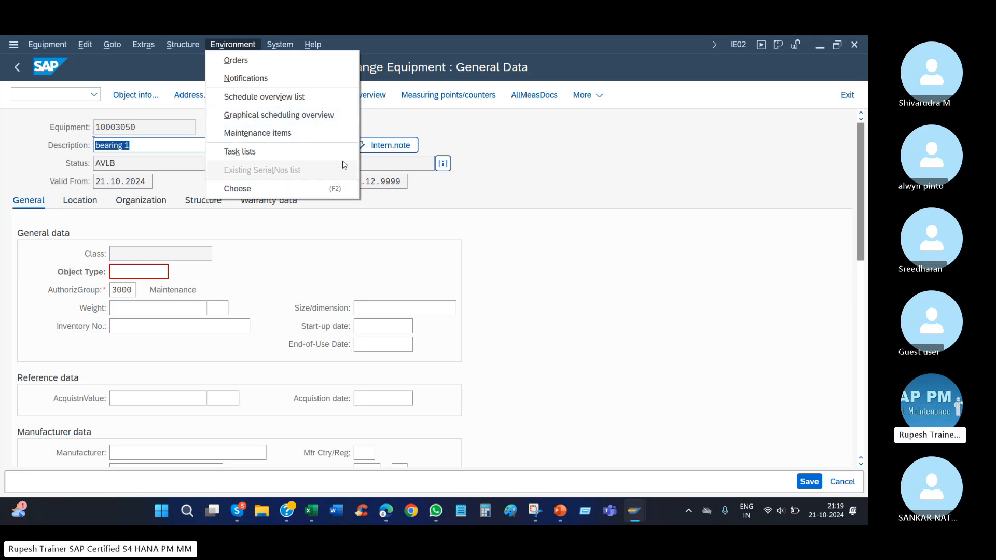
pyautogui.click(308, 232)
pyautogui.click(52, 46)
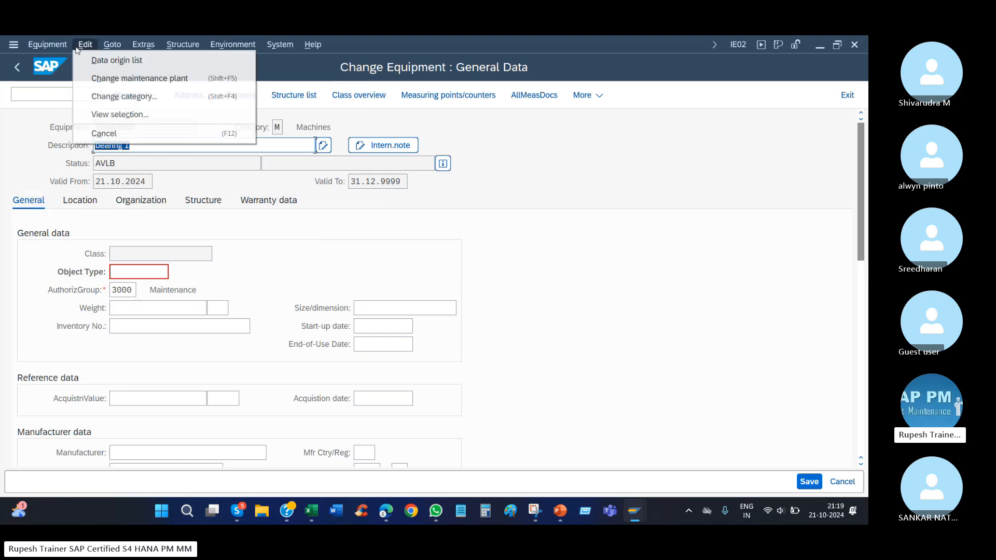
pyautogui.moveTo(112, 48)
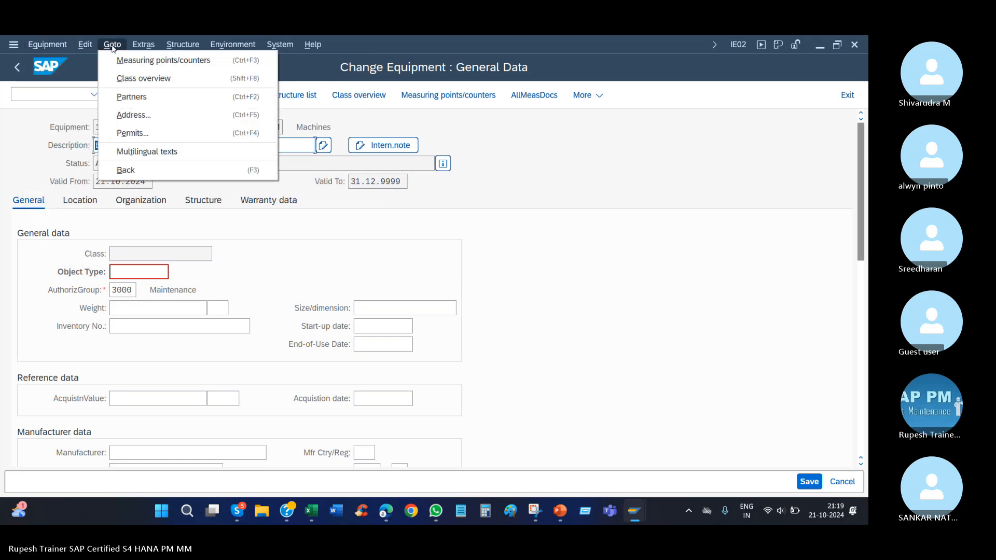
pyautogui.moveTo(150, 45)
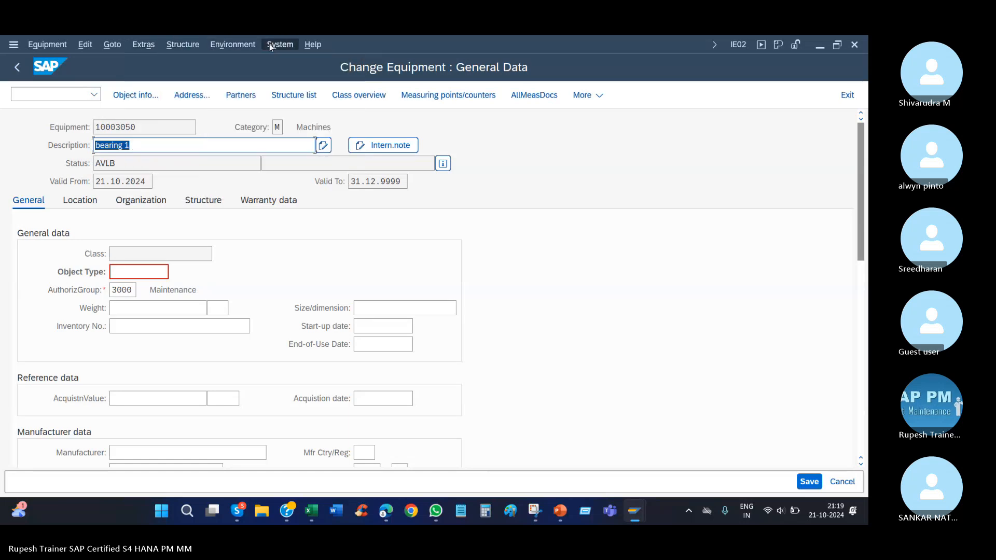
pyautogui.moveTo(280, 46)
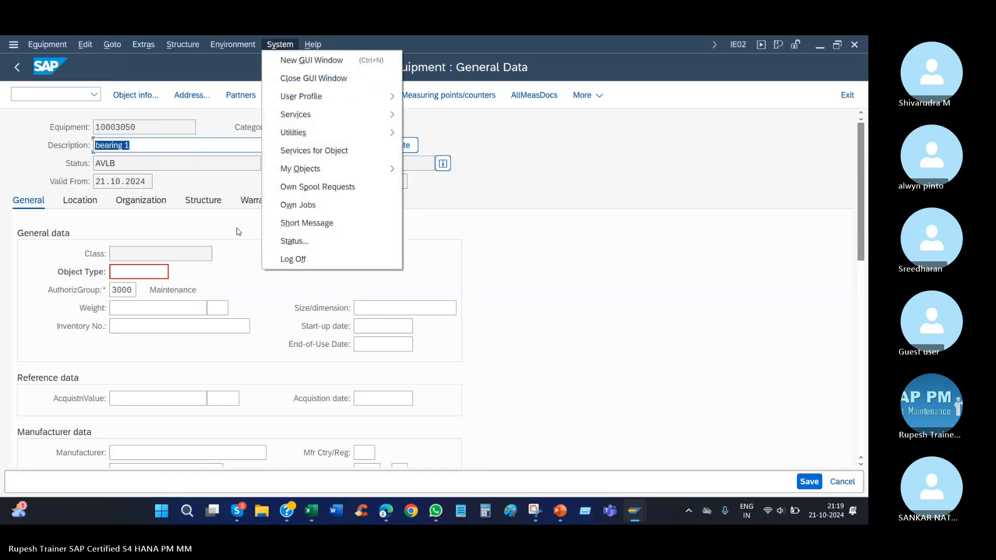
# Open the structure data of bearing 1, read the field help for the technical identification number and close it.
pyautogui.click(205, 203)
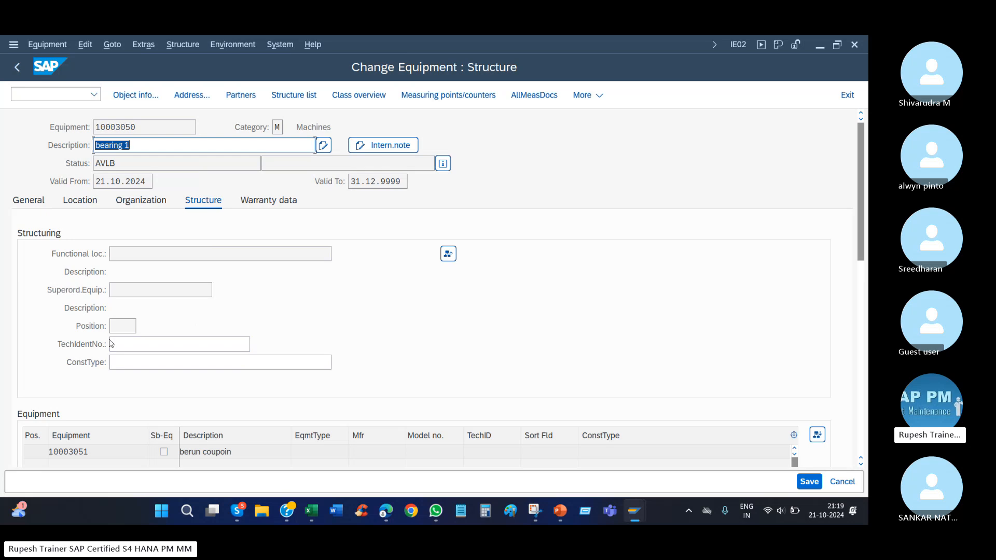
pyautogui.scroll(-1, 119, 347)
pyautogui.click(80, 341)
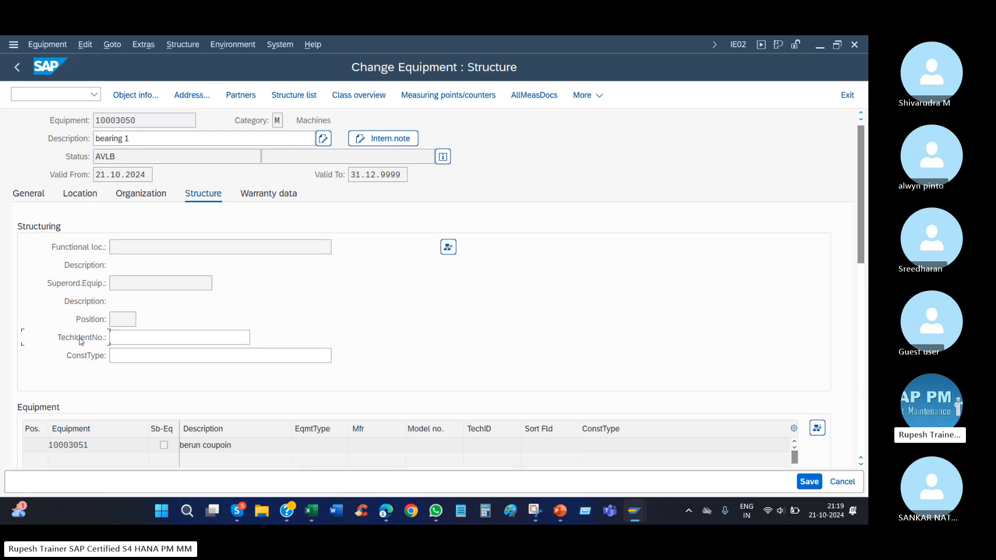
pyautogui.click(131, 332)
pyautogui.press('F1')
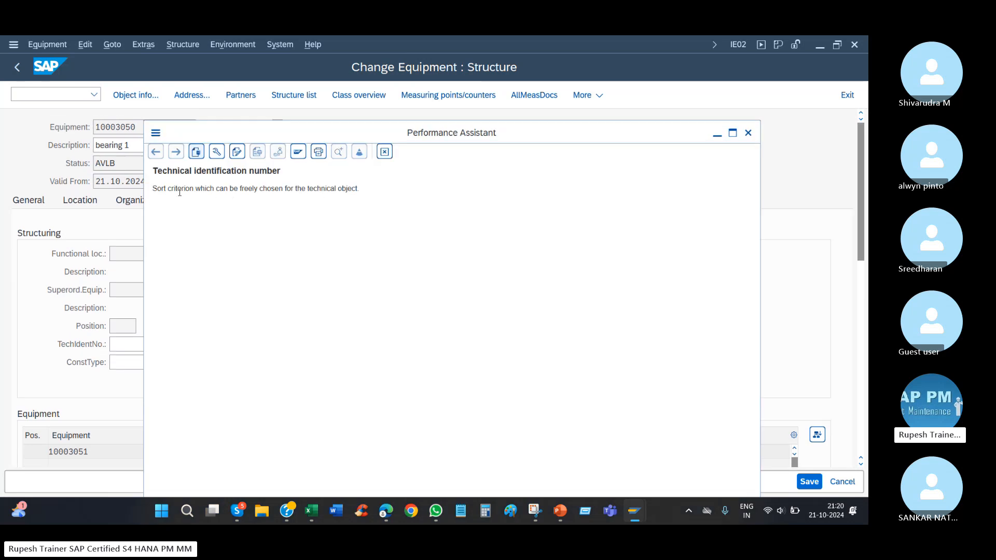
pyautogui.moveTo(167, 189); pyautogui.dragTo(354, 189)
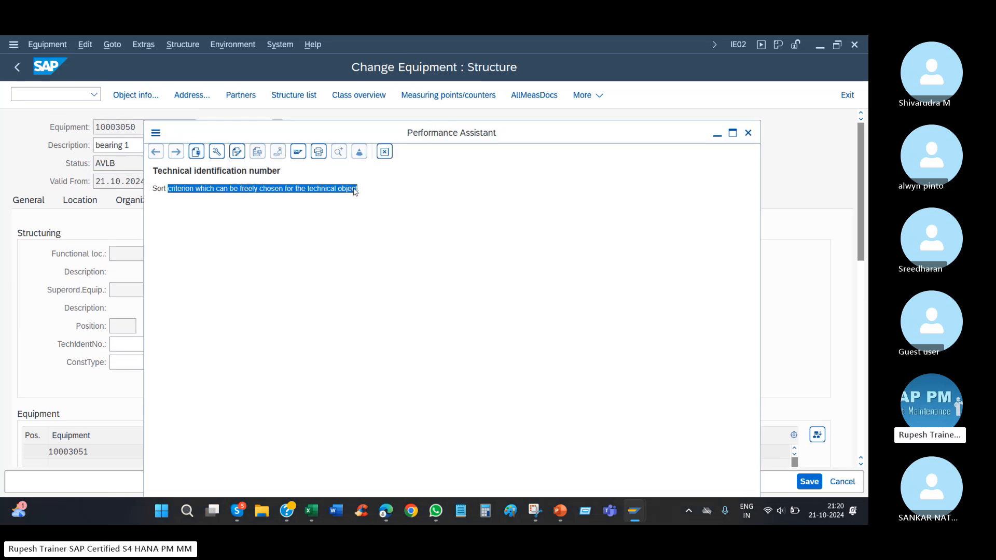
pyautogui.click(301, 187)
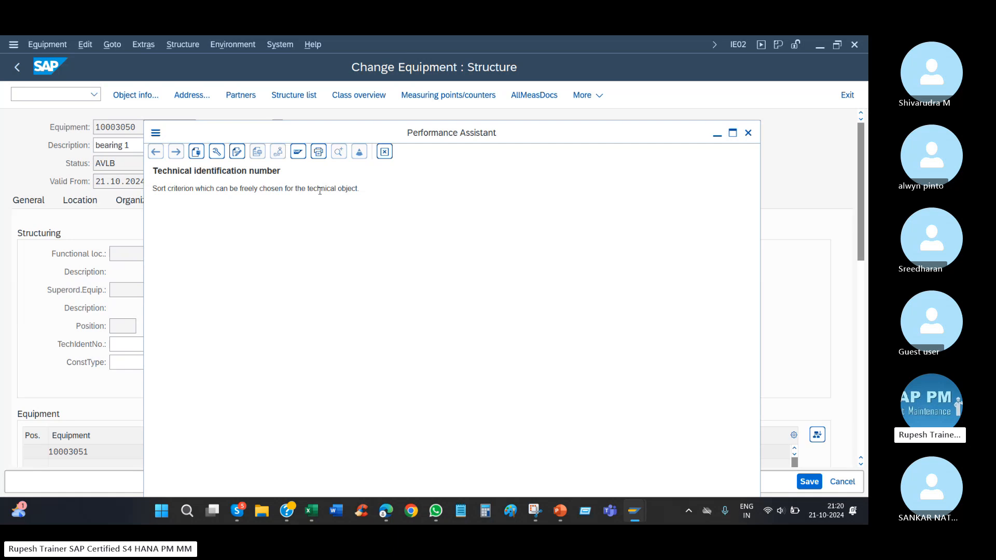
pyautogui.moveTo(294, 189); pyautogui.dragTo(360, 190)
pyautogui.click(748, 132)
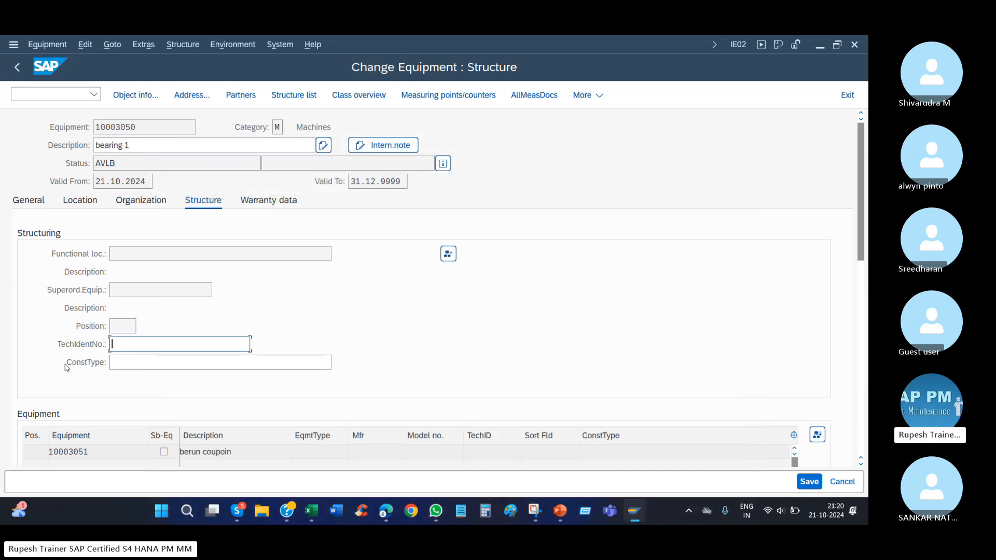
# Examine the construction type, superordinate equipment, category and status fields in the structure data of bearing 1.
pyautogui.click(133, 362)
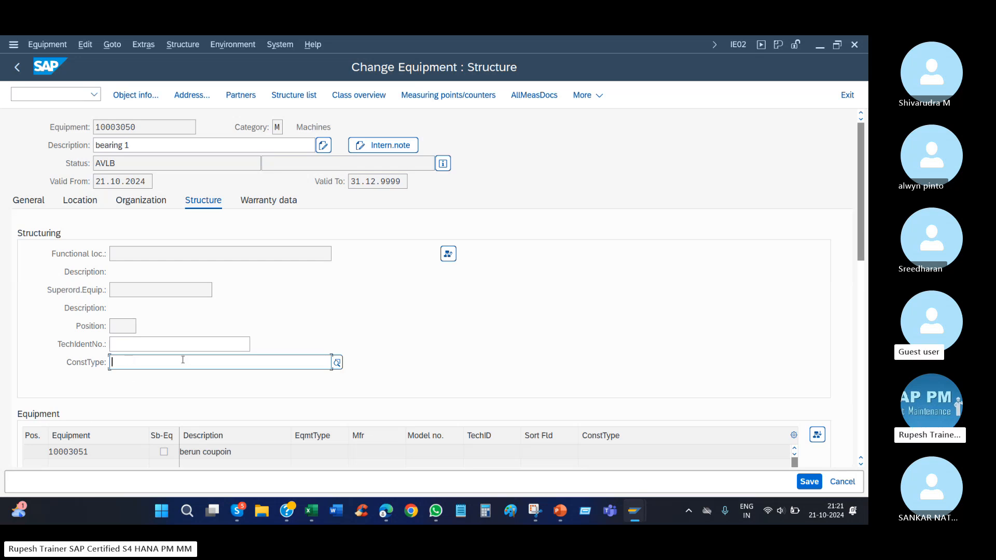
pyautogui.click(75, 362)
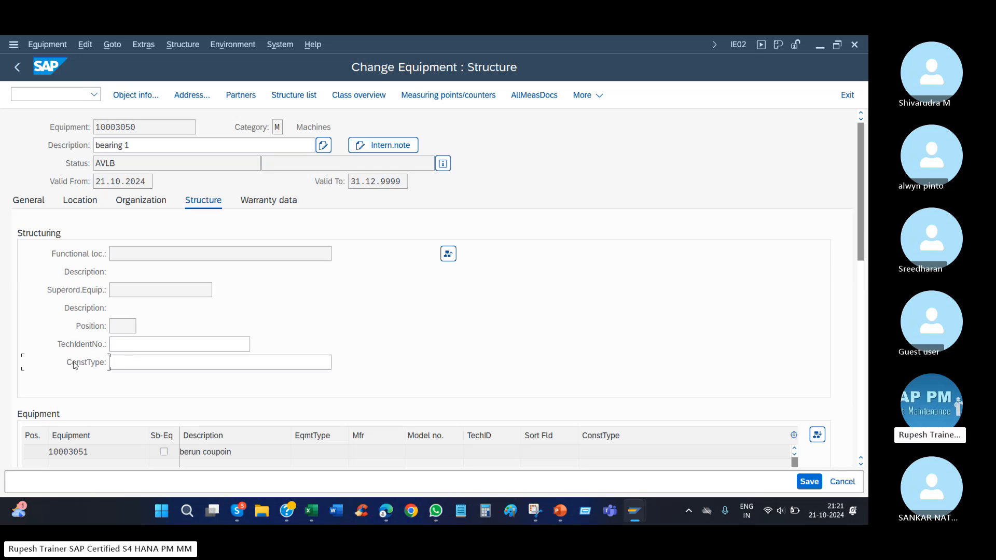
pyautogui.click(111, 364)
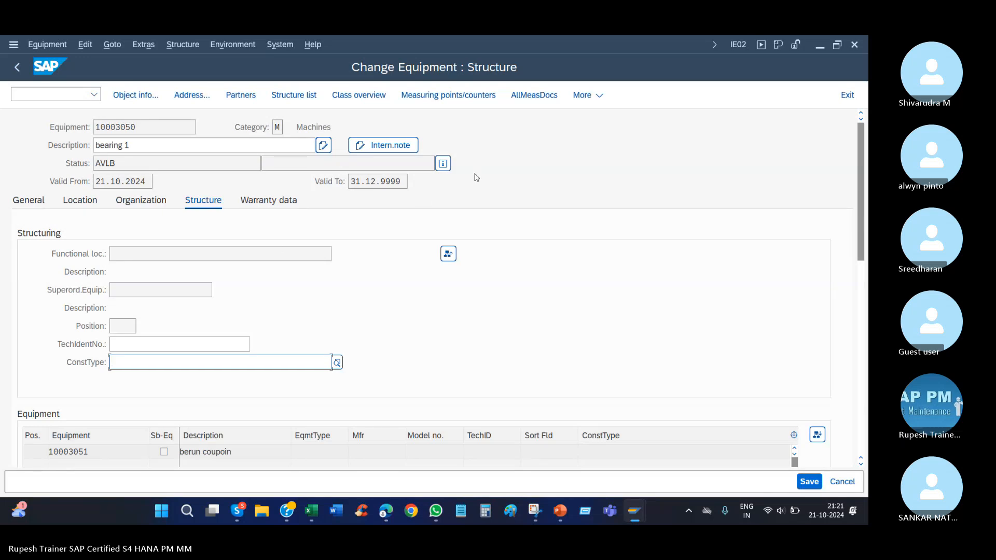
pyautogui.click(150, 201)
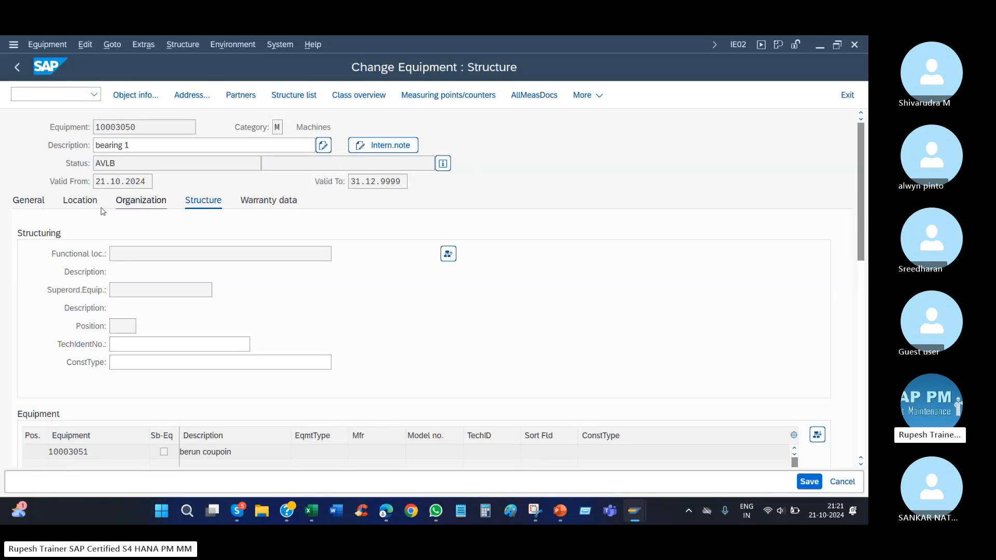
pyautogui.click(27, 202)
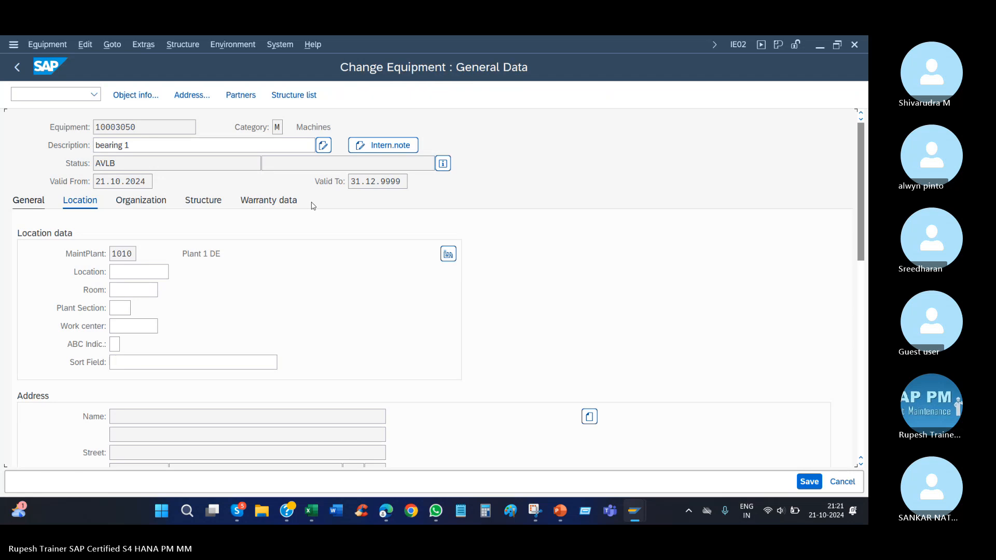
pyautogui.click(203, 201)
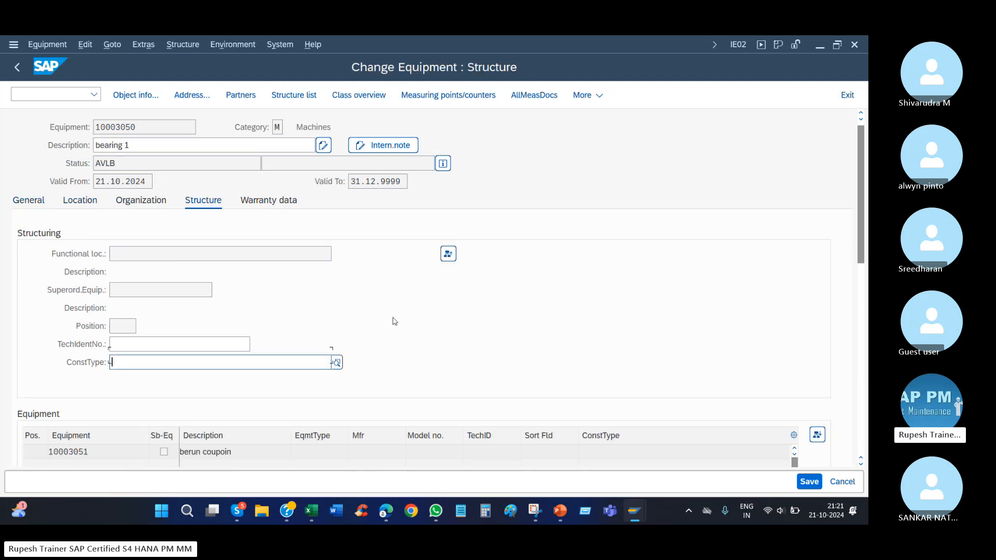
pyautogui.scroll(-2, 439, 331)
pyautogui.scroll(2, 465, 333)
pyautogui.scroll(-2, 466, 332)
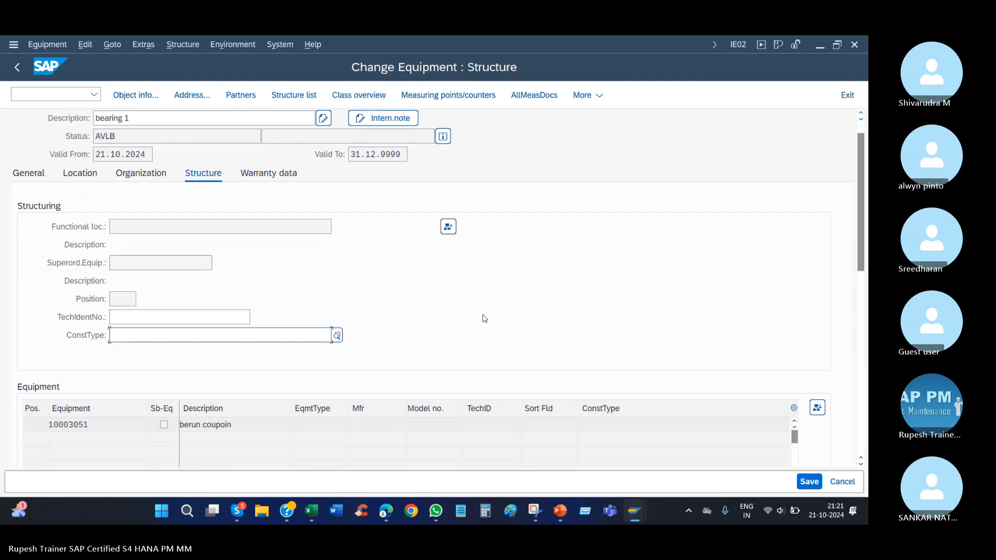
pyautogui.scroll(2, 482, 318)
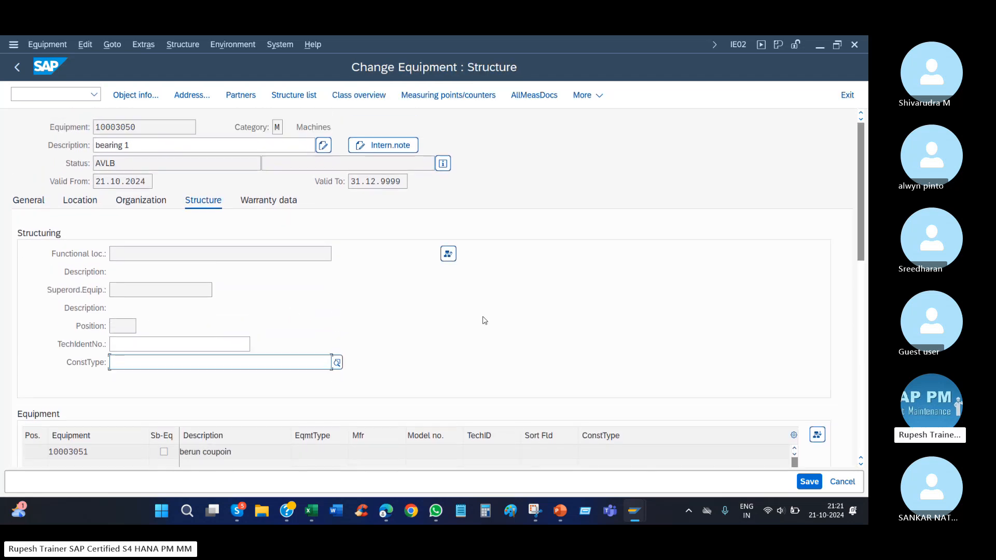
pyautogui.click(277, 127)
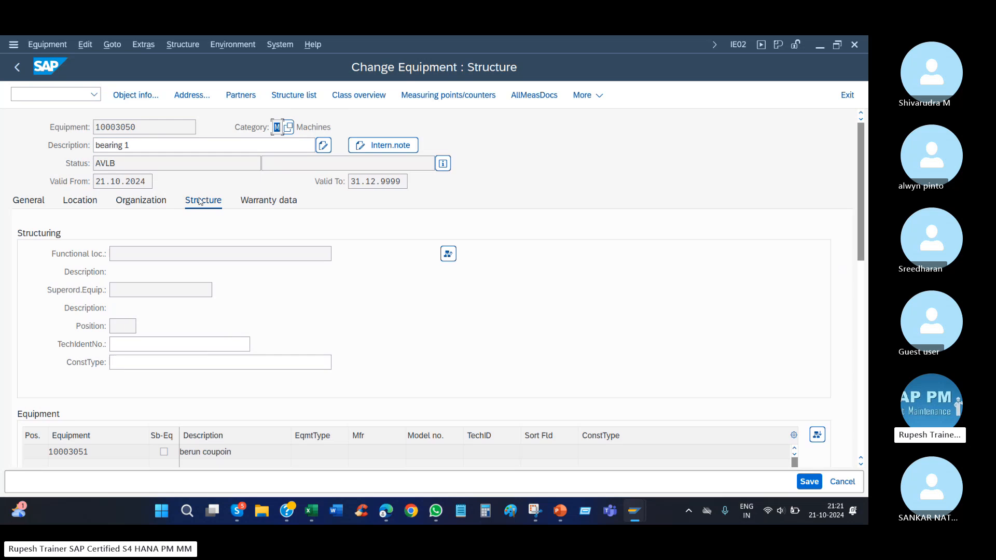
pyautogui.click(147, 289)
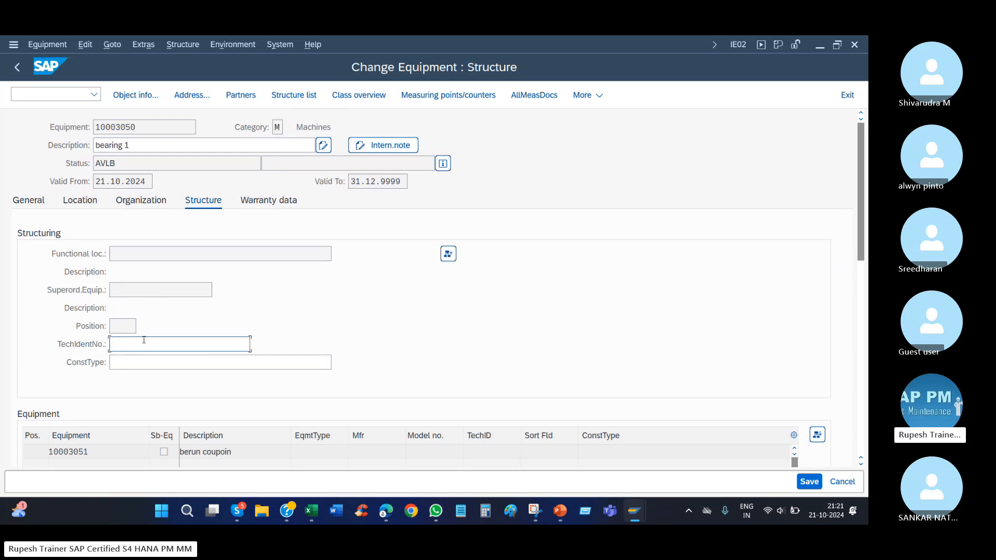
pyautogui.click(123, 363)
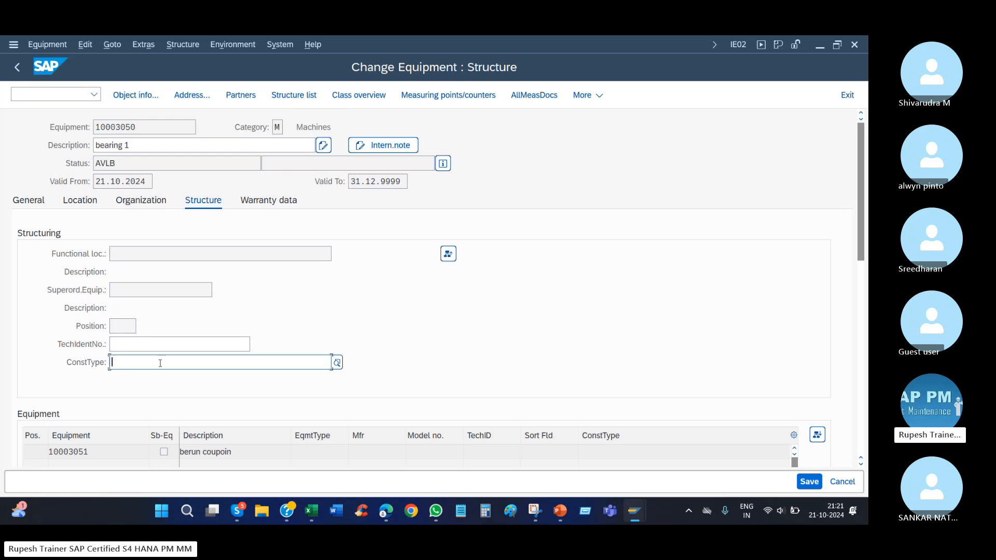
pyautogui.press('Tab')
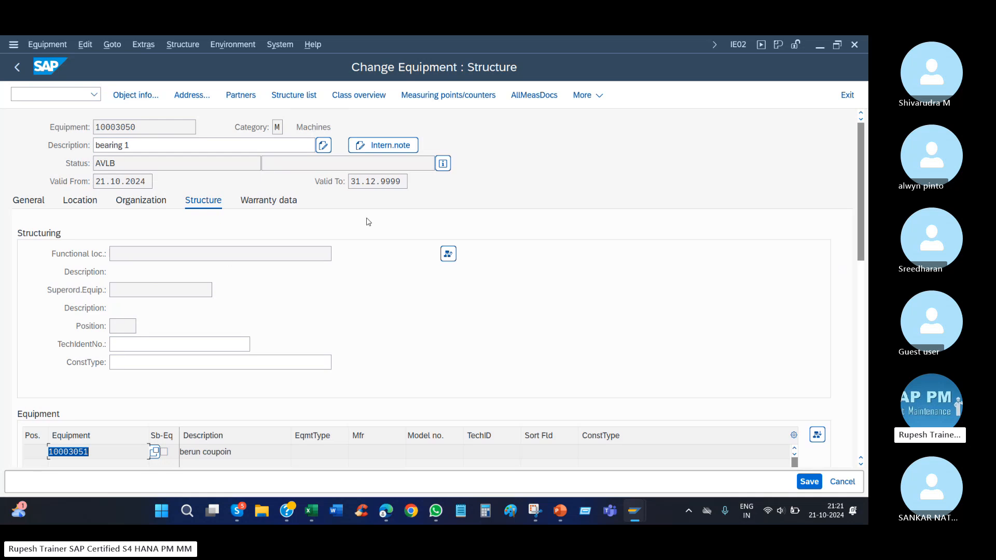
pyautogui.click(128, 168)
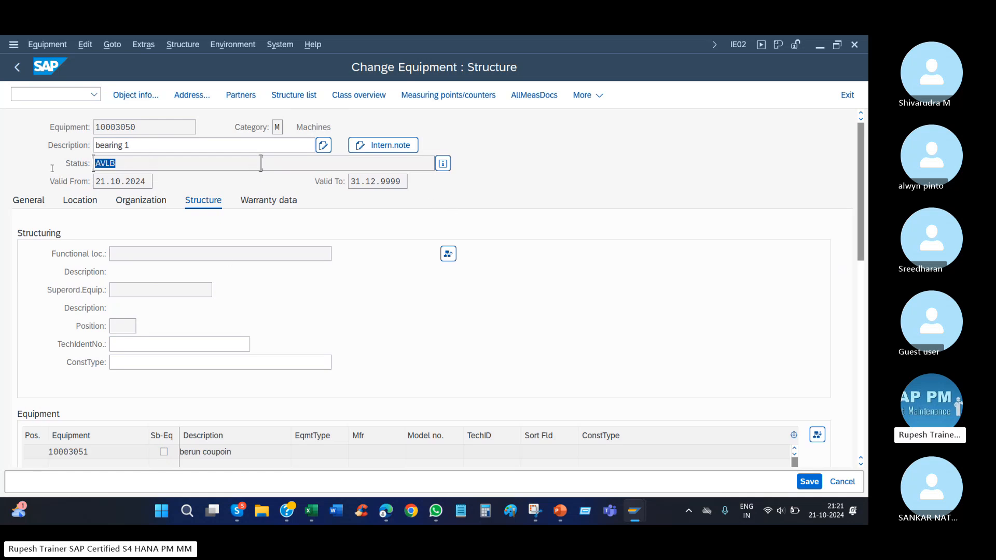
pyautogui.click(289, 162)
# Open the Maintain Equipment Category activity under Equipment Categories in the IMG and widen the category column of the overview table.
pyautogui.moveTo(634, 516)
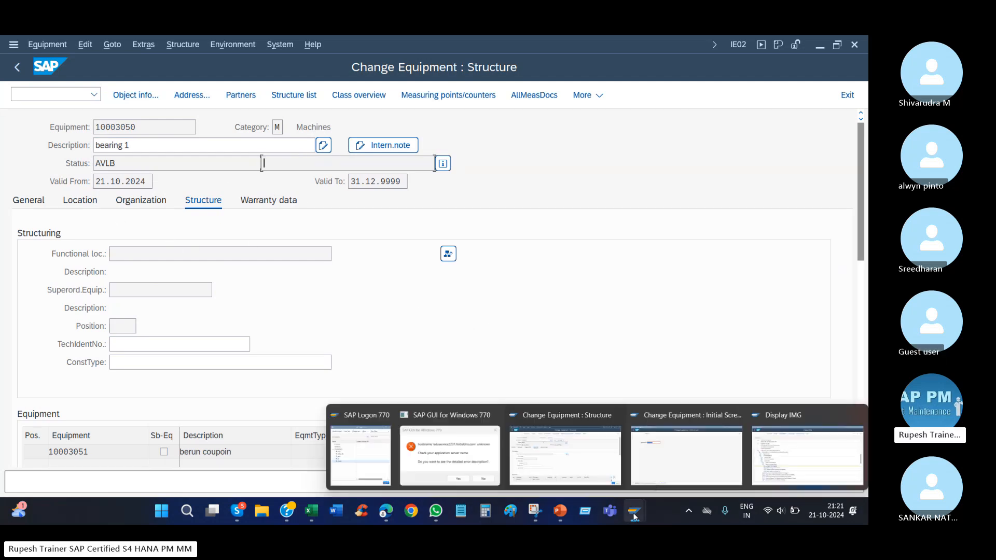
pyautogui.click(798, 459)
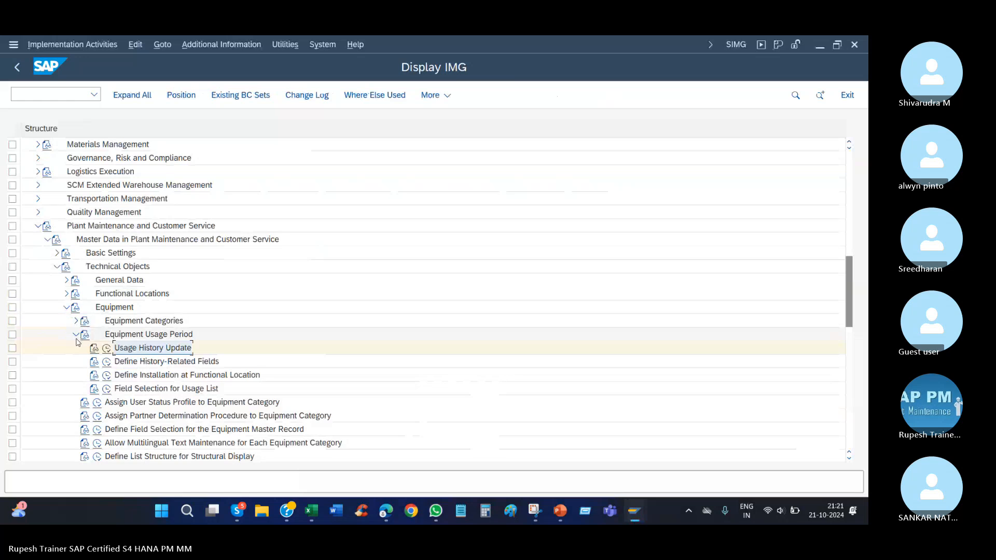
pyautogui.click(76, 335)
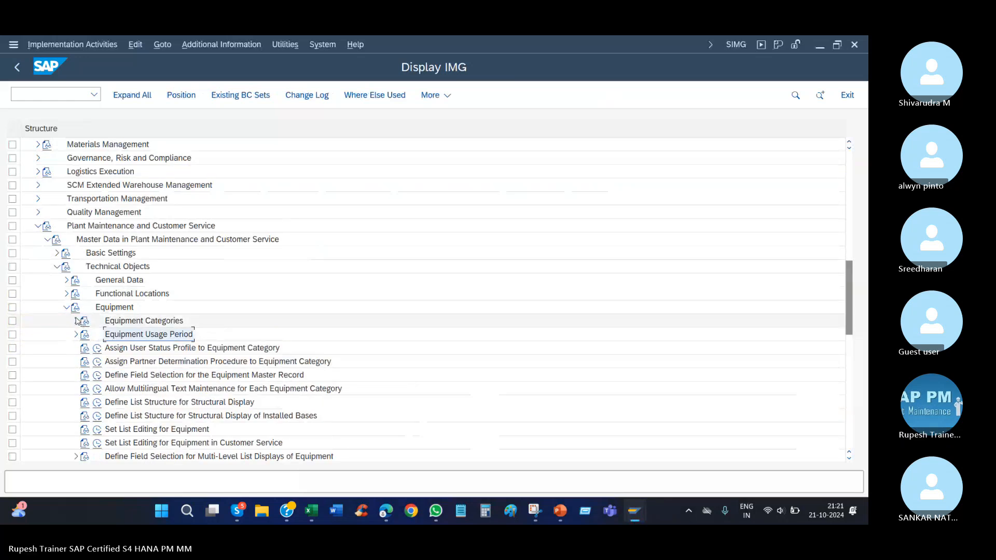
pyautogui.click(76, 321)
pyautogui.click(137, 337)
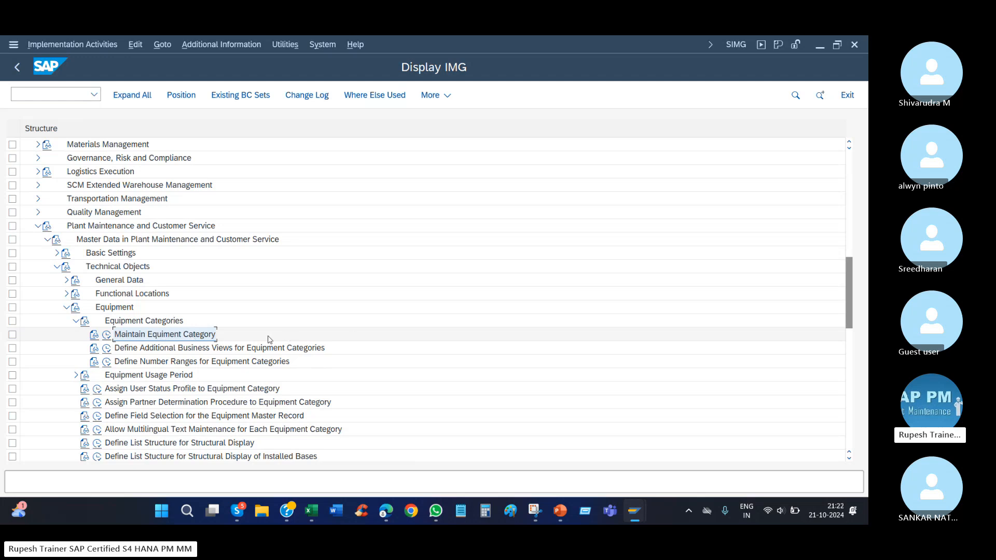
pyautogui.click(107, 336)
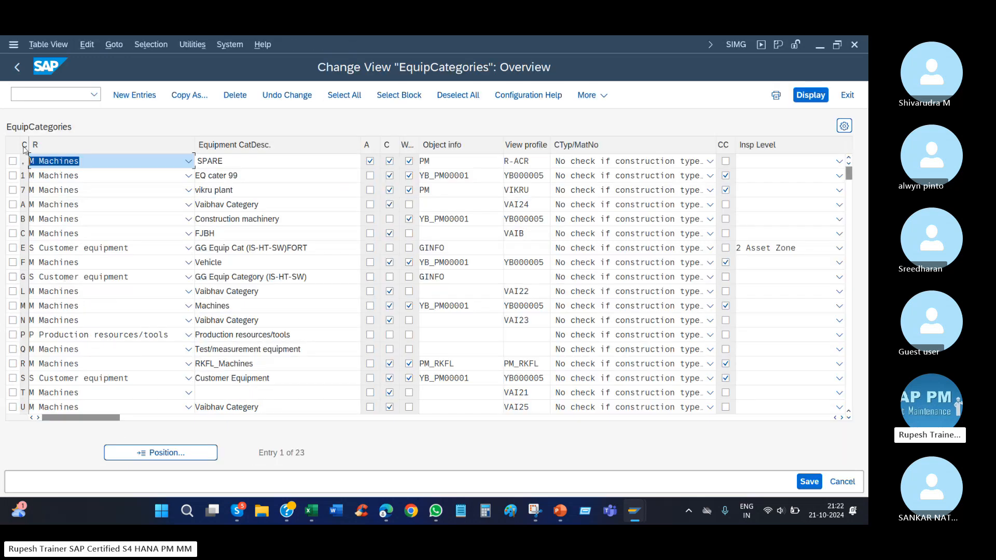
pyautogui.moveTo(26, 149); pyautogui.dragTo(43, 149)
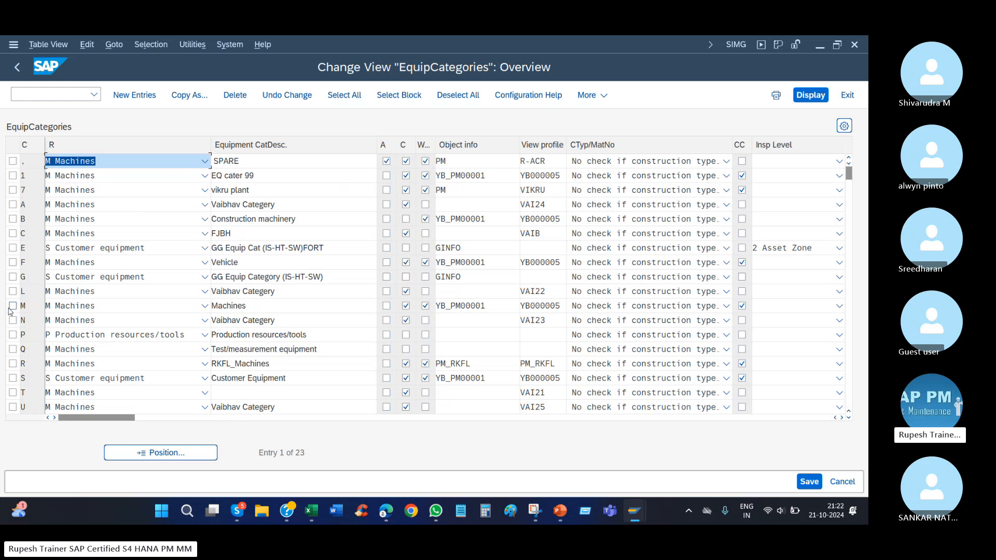
pyautogui.click(13, 305)
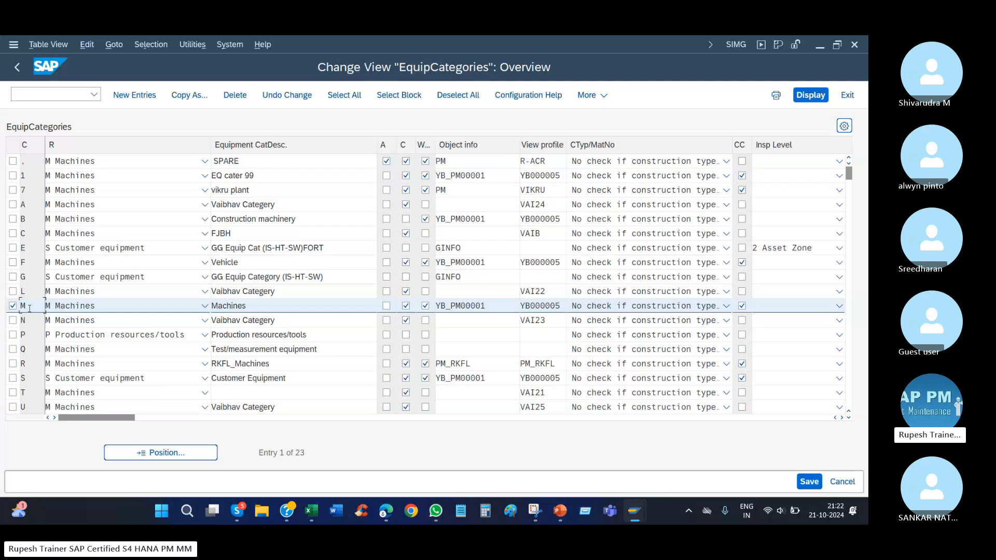
pyautogui.click(13, 306)
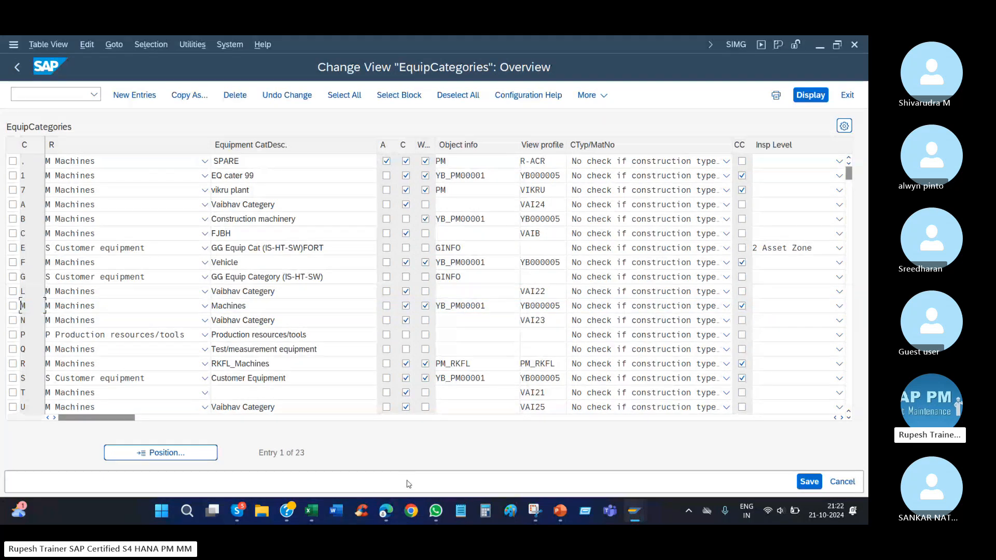
# Switch to Snipping Tool and capture the existing equipment categories table as a reference.
pyautogui.click(534, 510)
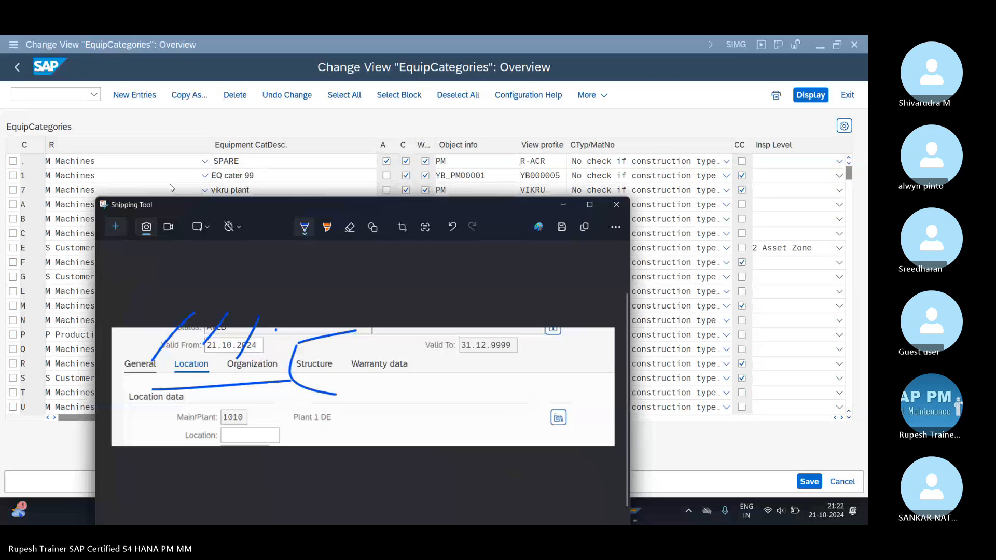
pyautogui.click(116, 227)
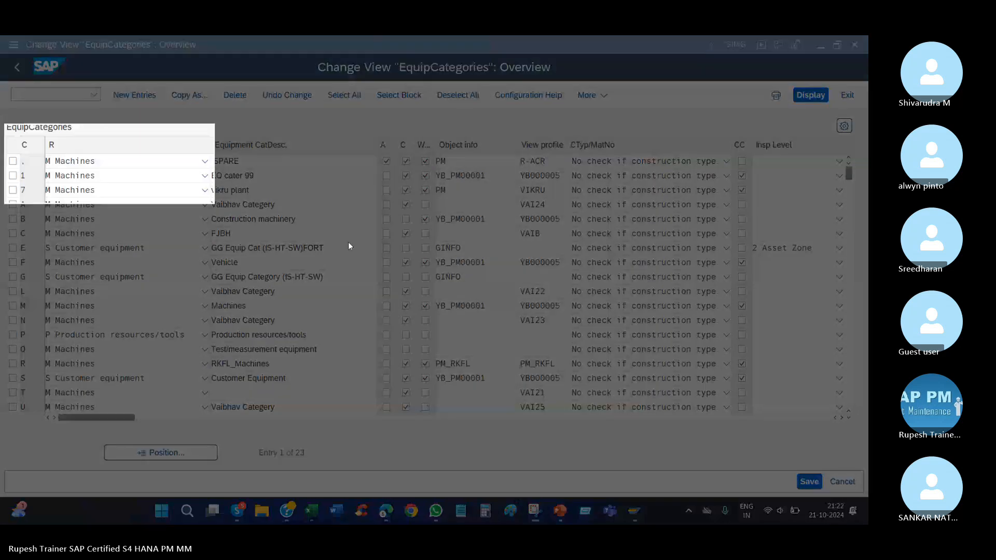
pyautogui.moveTo(348, 242); pyautogui.dragTo(691, 296)
pyautogui.click(25, 306)
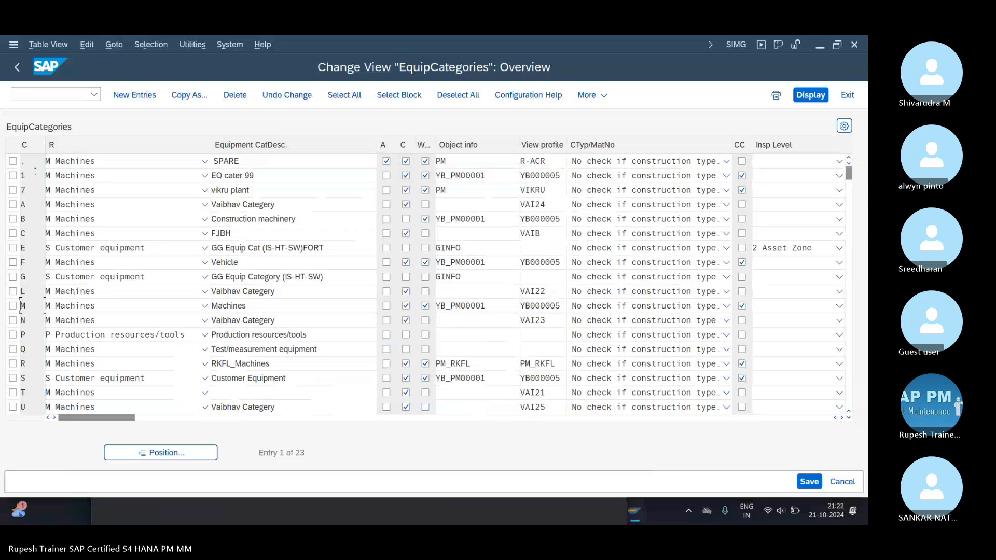
# Add a new equipment category 2 with reference category M Machines and the description "allyan".
pyautogui.click(120, 96)
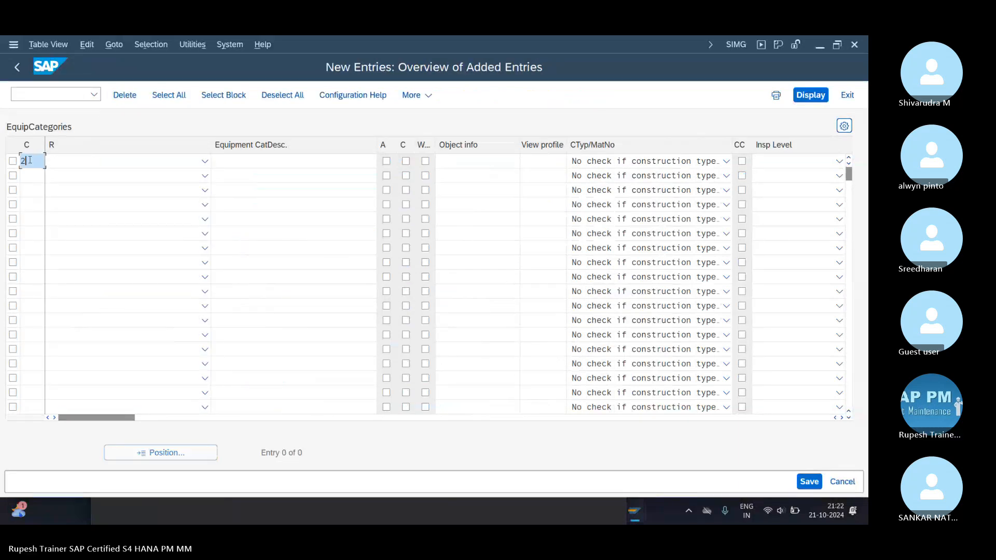
pyautogui.press('Tab')
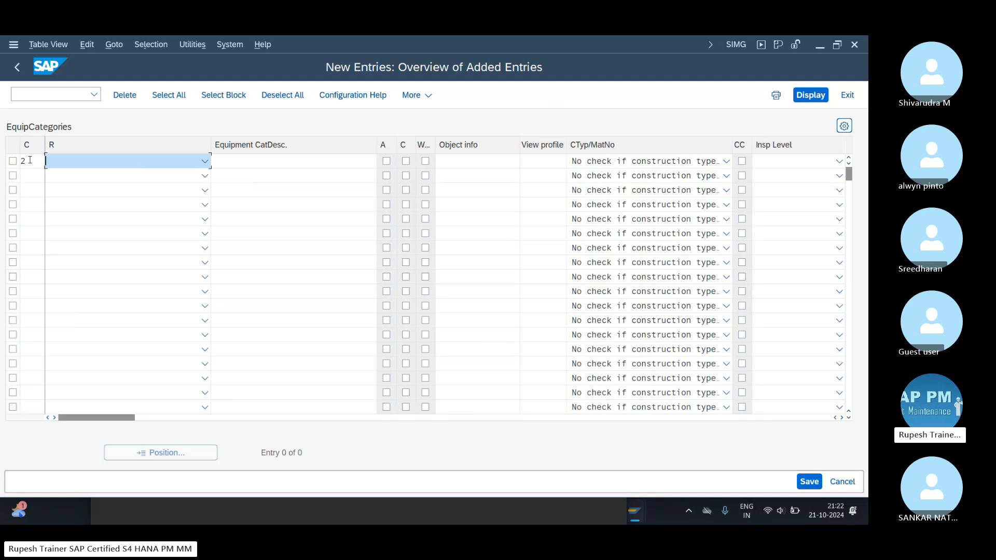
pyautogui.click(204, 161)
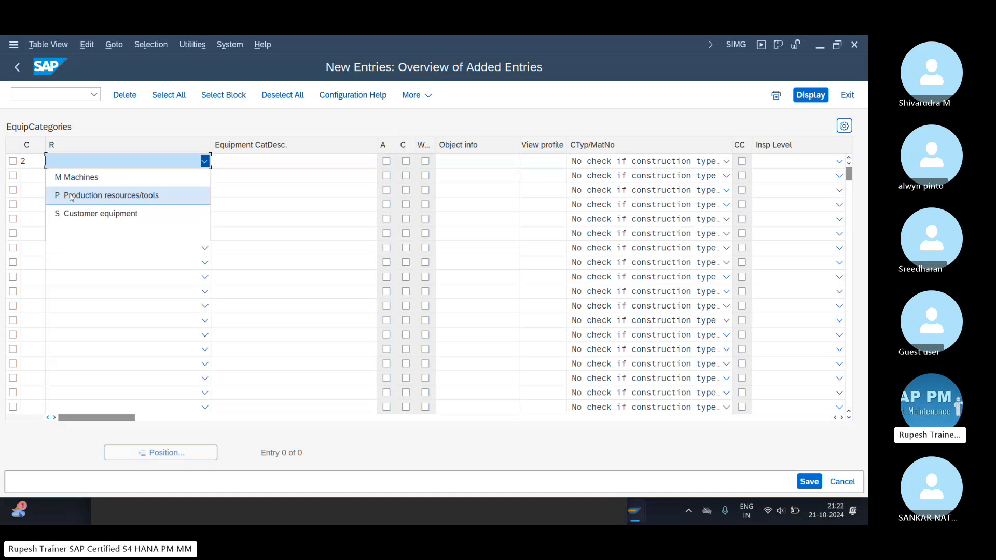
pyautogui.click(98, 177)
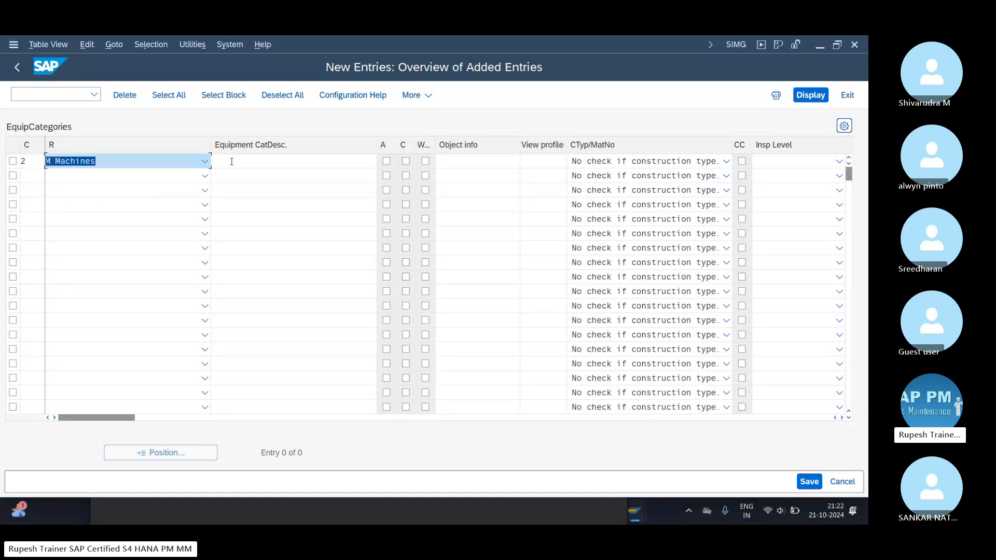
pyautogui.click(233, 161)
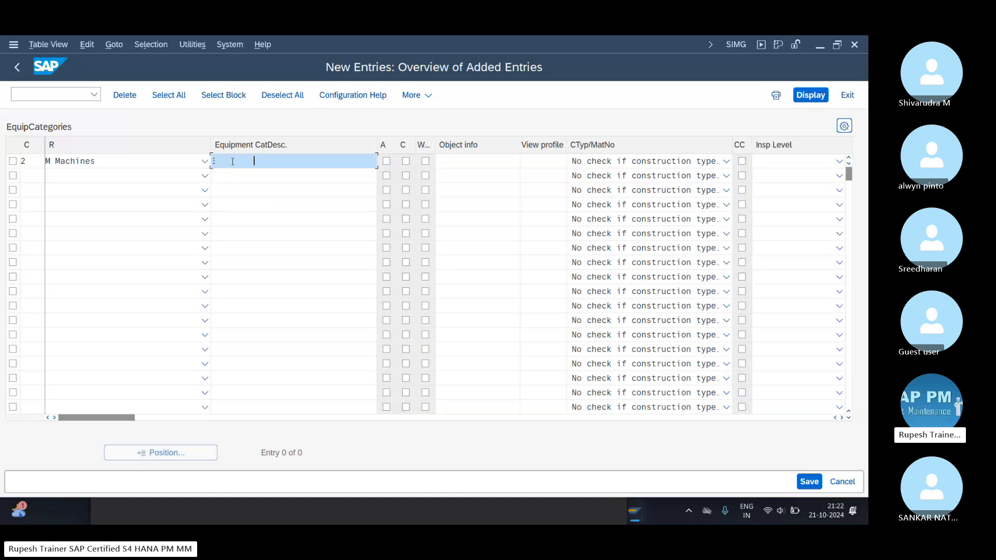
pyautogui.write('EQ cater 98')
pyautogui.press('BackSpace')
pyautogui.press('BackSpace')
pyautogui.press('BackSpace')
pyautogui.press('BackSpace')
pyautogui.press('BackSpace')
pyautogui.press('BackSpace')
pyautogui.press('BackSpace')
pyautogui.press('BackSpace')
pyautogui.press('BackSpace')
pyautogui.press('BackSpace')
pyautogui.press('BackSpace')
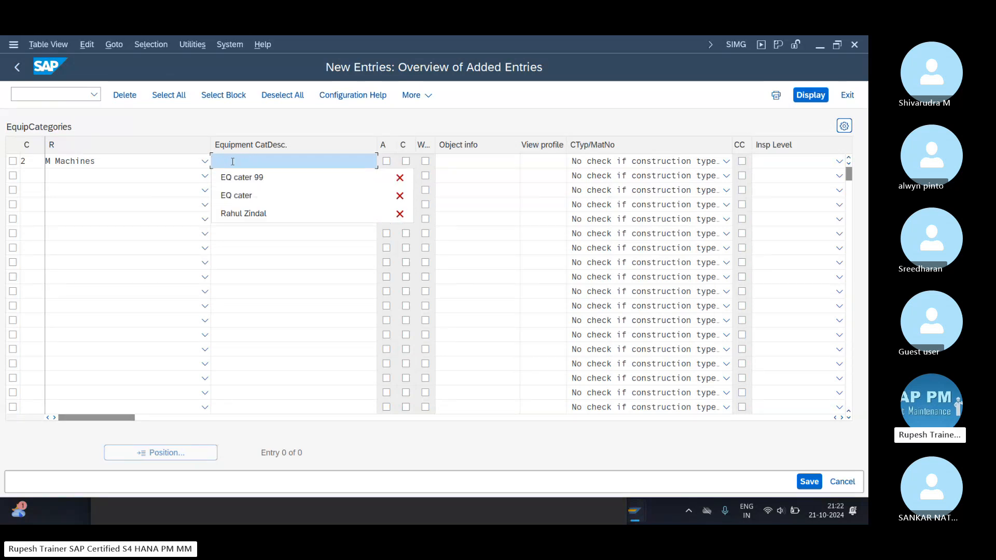
pyautogui.write('allyan')
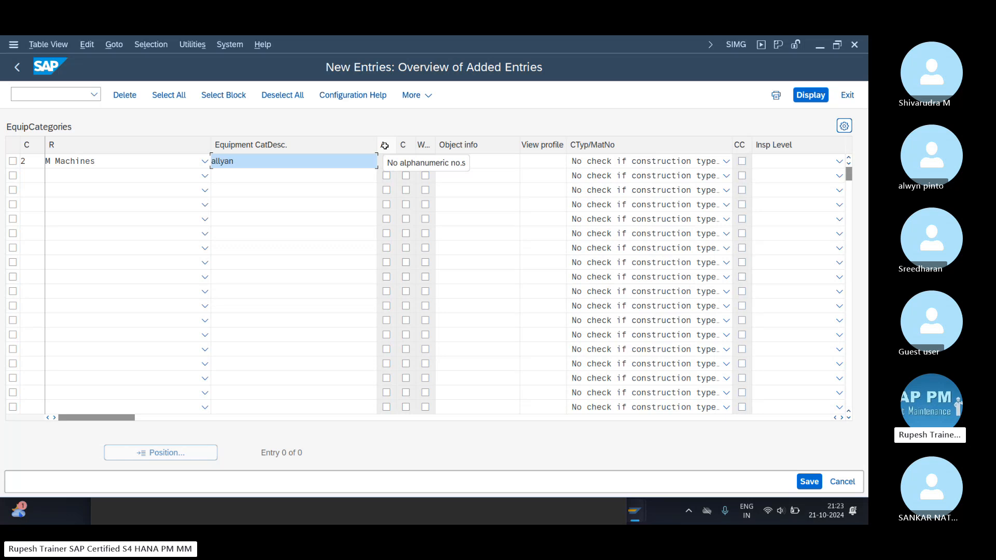
# Enable the A, C and W indicators for category 2, set its view profile to YB000005 and narrow the description column.
pyautogui.click(386, 161)
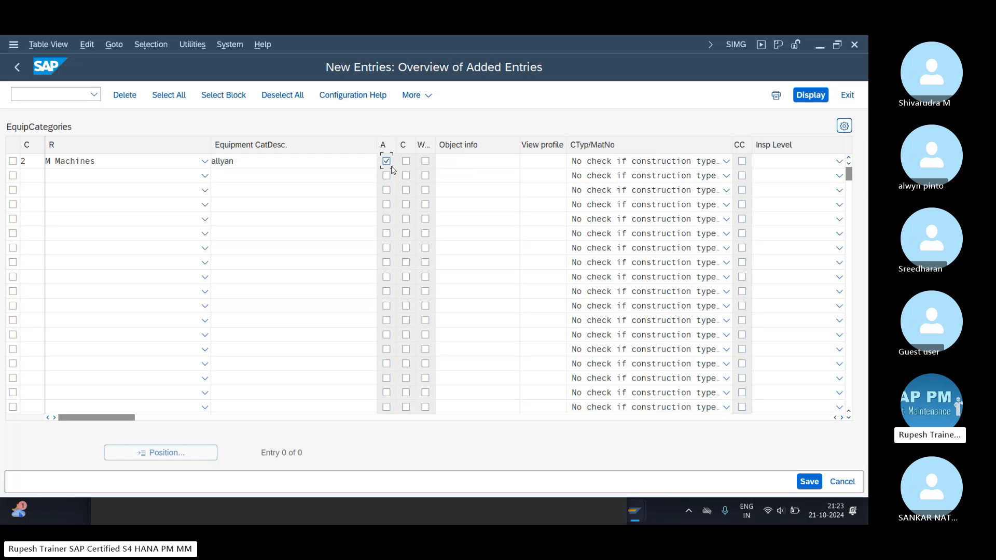
pyautogui.click(406, 161)
pyautogui.click(425, 161)
pyautogui.click(547, 160)
pyautogui.press('space')
pyautogui.press('Down')
pyautogui.press('Return')
pyautogui.press('Return')
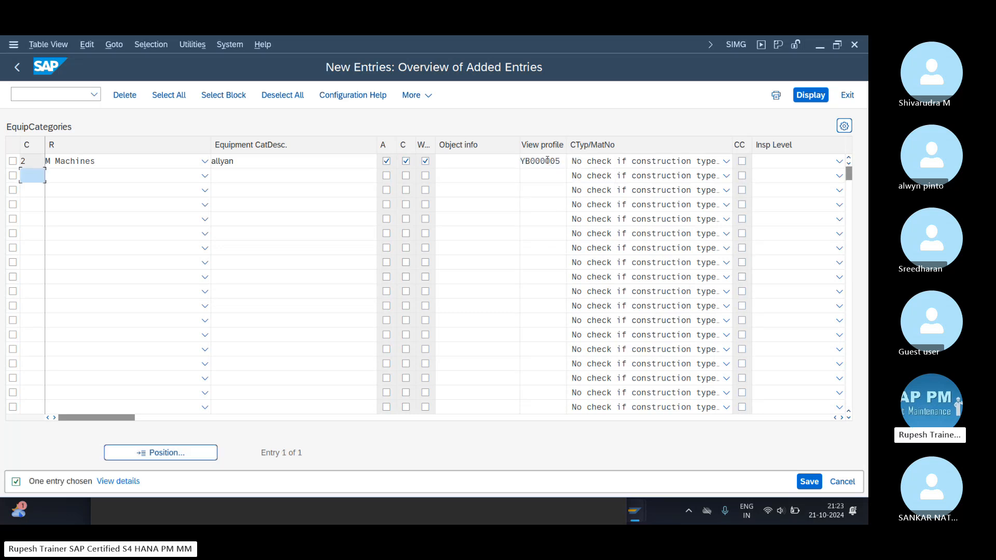
pyautogui.moveTo(534, 161); pyautogui.dragTo(565, 161)
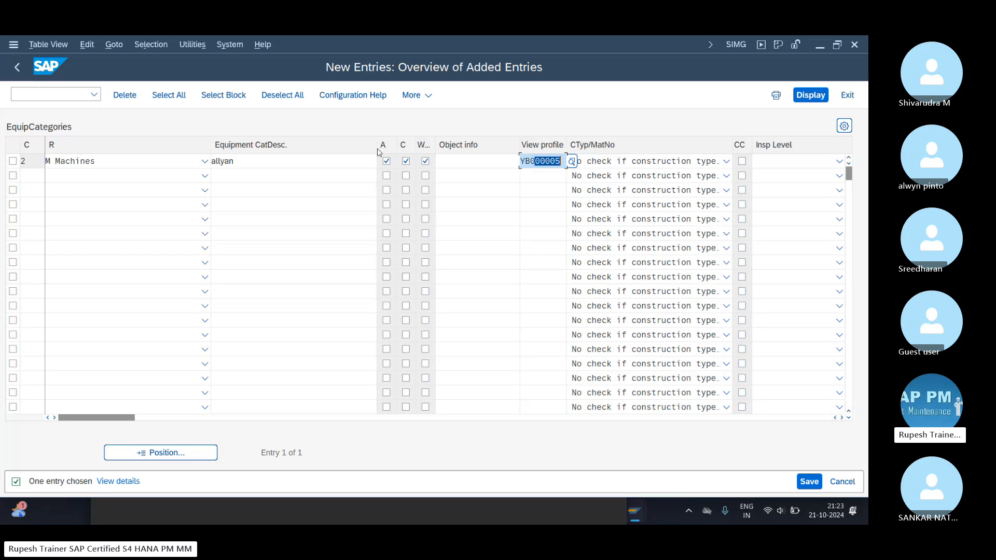
pyautogui.moveTo(377, 146); pyautogui.dragTo(296, 147)
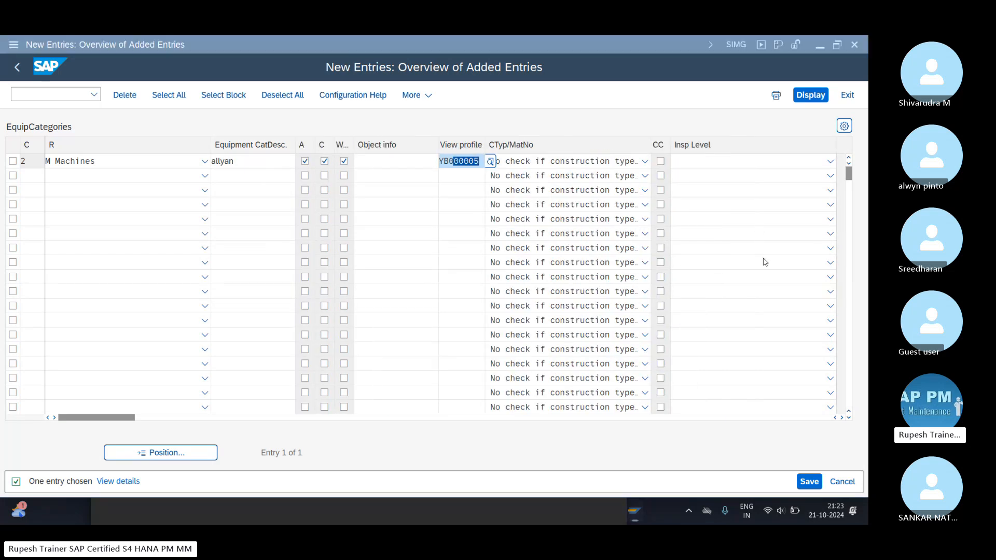
pyautogui.click(440, 446)
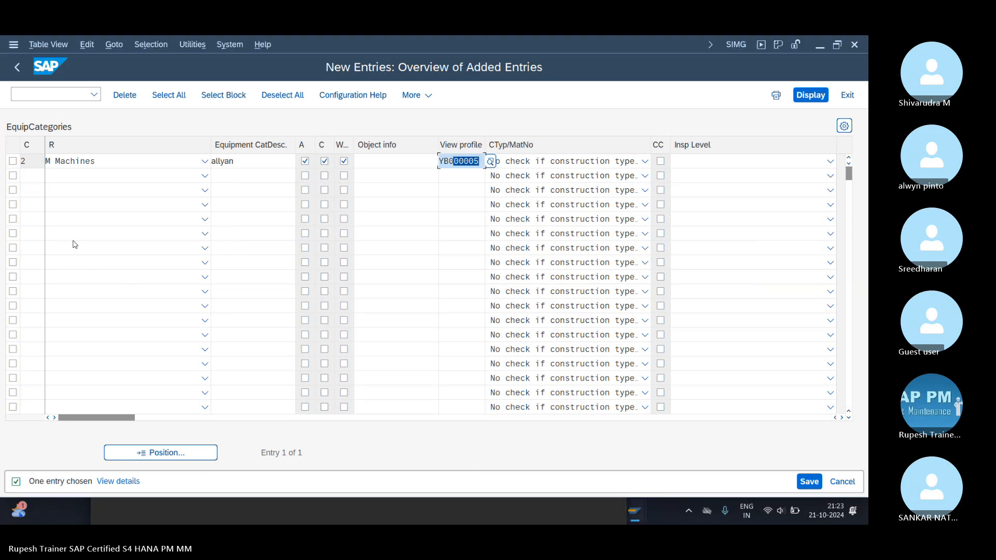
# Save the new equipment category 2 under the proposed customizing request.
pyautogui.click(809, 483)
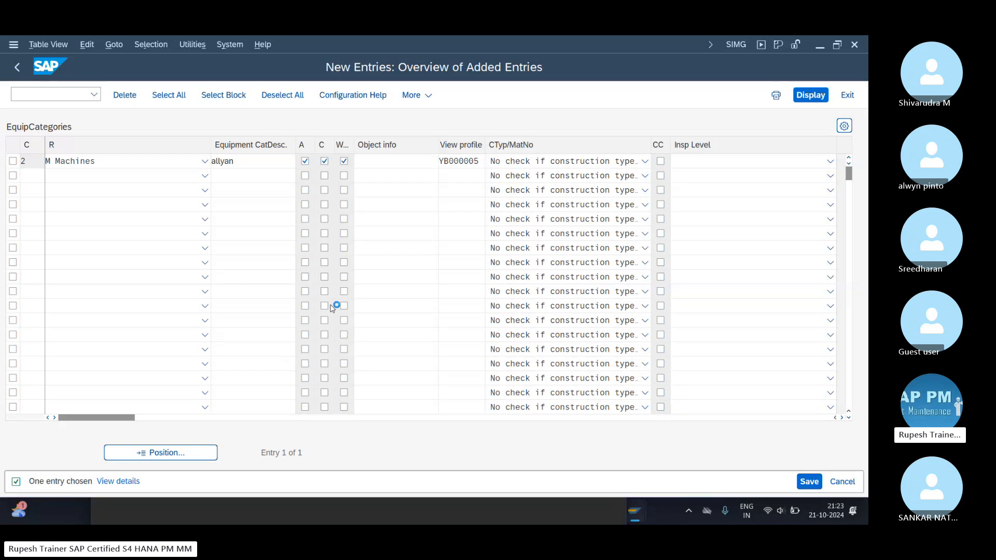
pyautogui.click(270, 299)
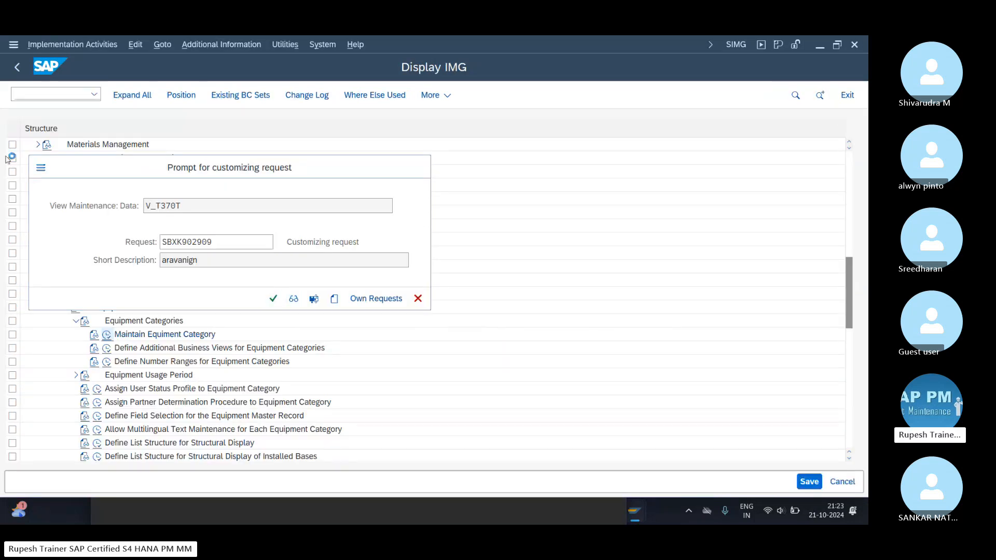
pyautogui.click(23, 161)
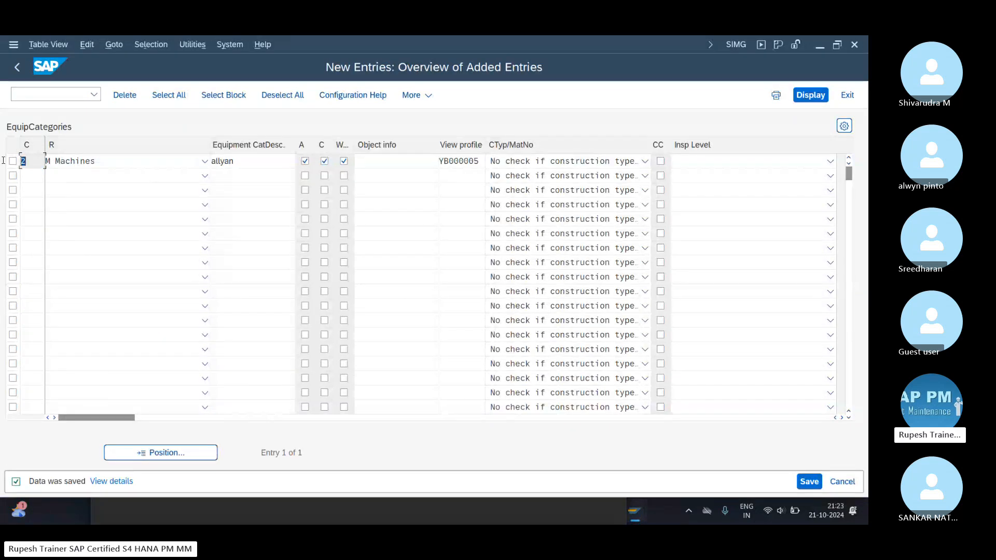
# Close the captured snip and leave the equipment category view for the IMG structure.
pyautogui.click(492, 520)
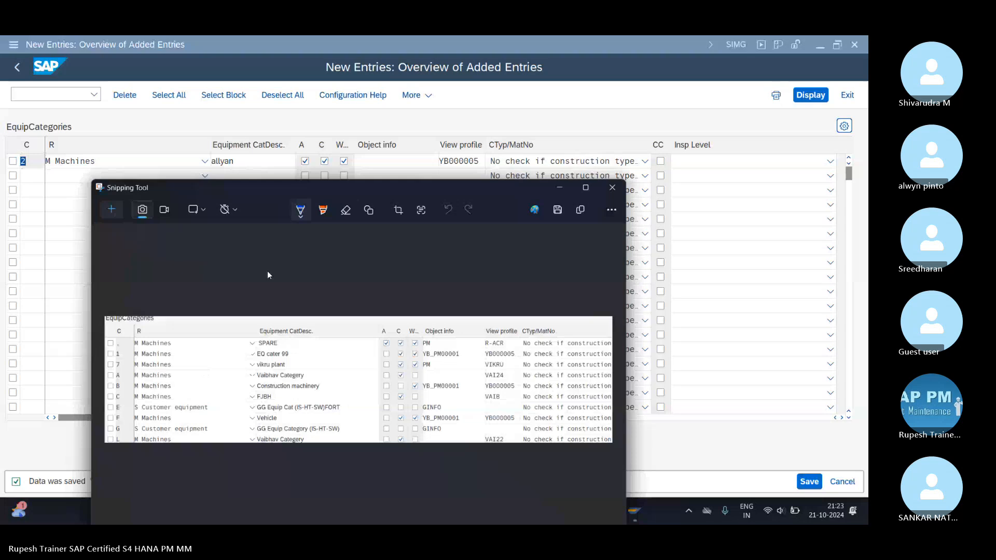
pyautogui.click(611, 188)
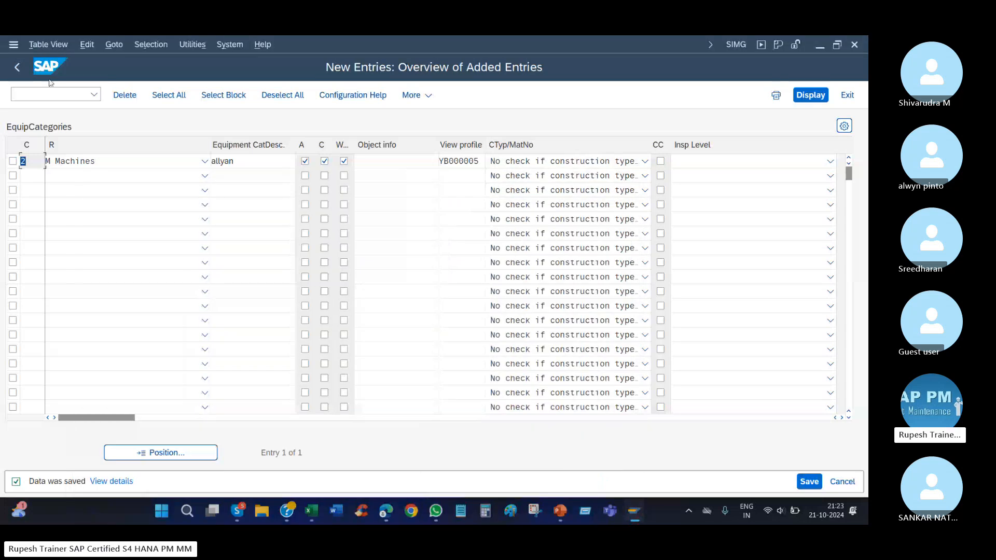
pyautogui.click(18, 68)
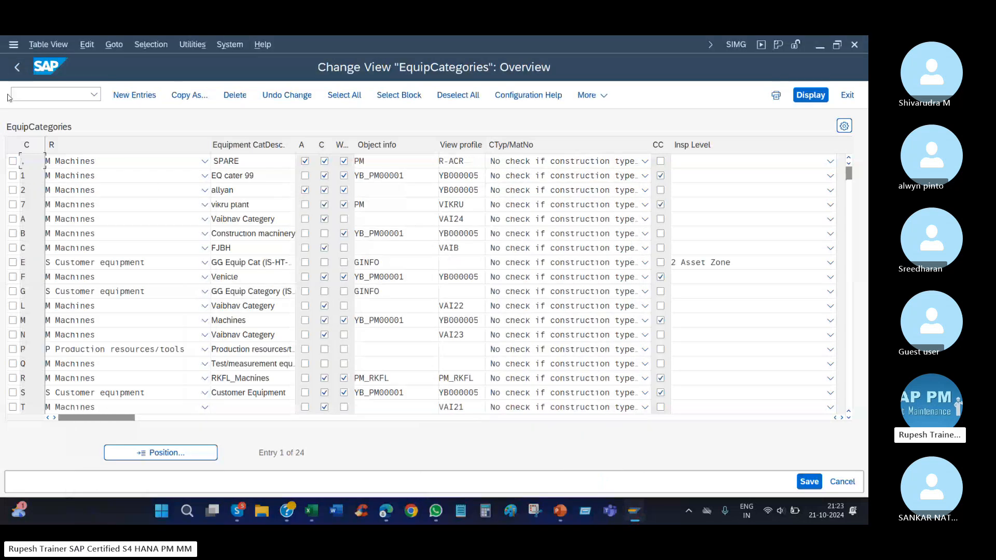
pyautogui.click(17, 67)
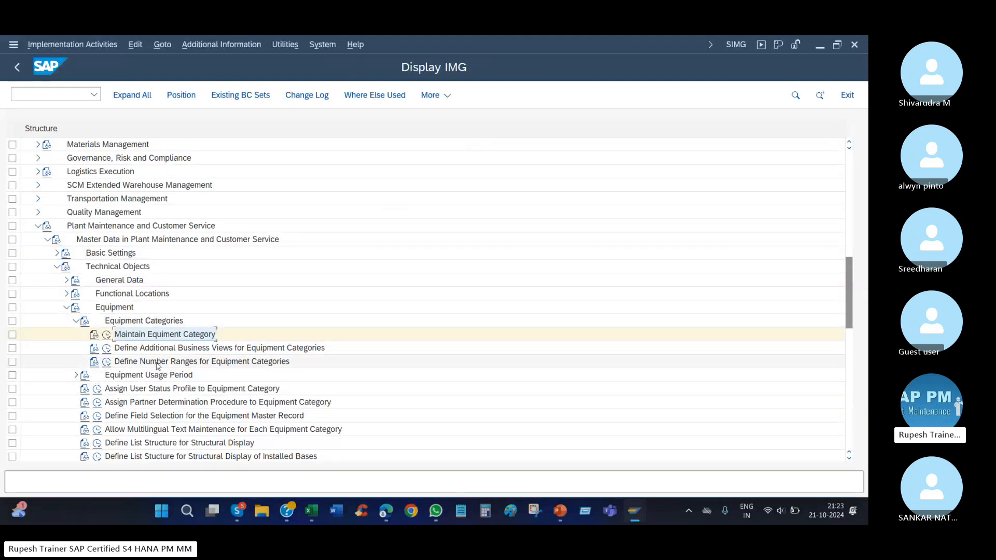
# Open Define Number Ranges for Equipment Categories and assign category 2 to the PM_RKFL group with number ranges 15 and 16.
pyautogui.click(157, 365)
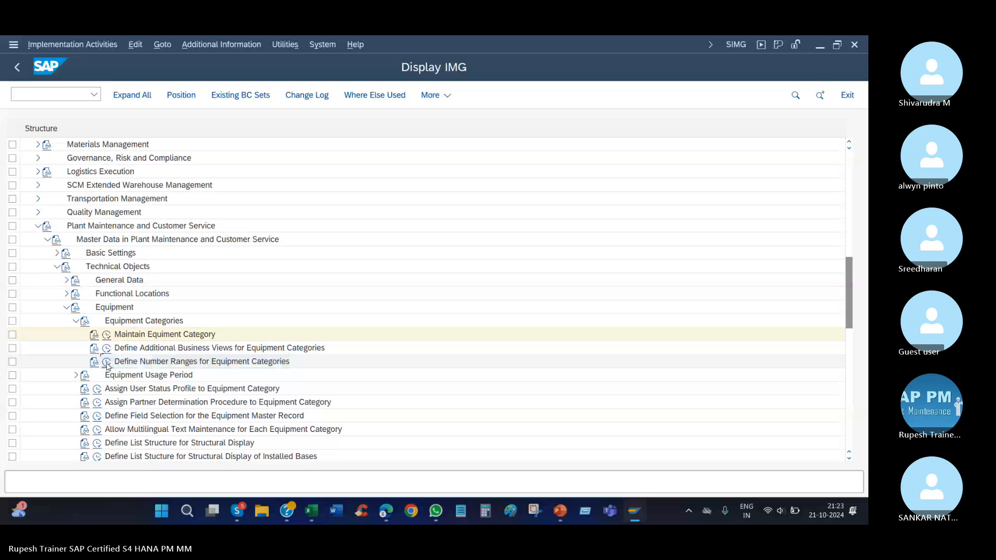
pyautogui.click(107, 362)
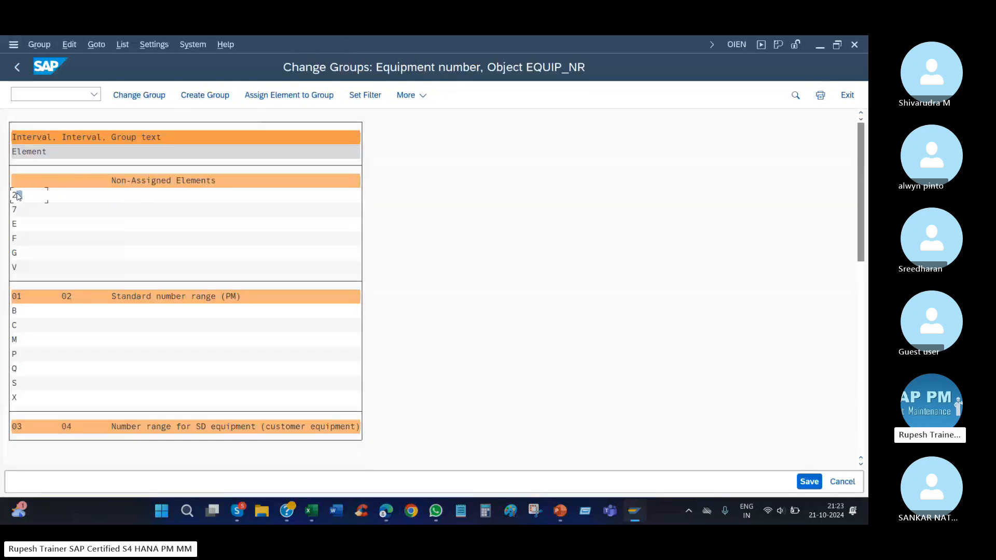
pyautogui.click(280, 96)
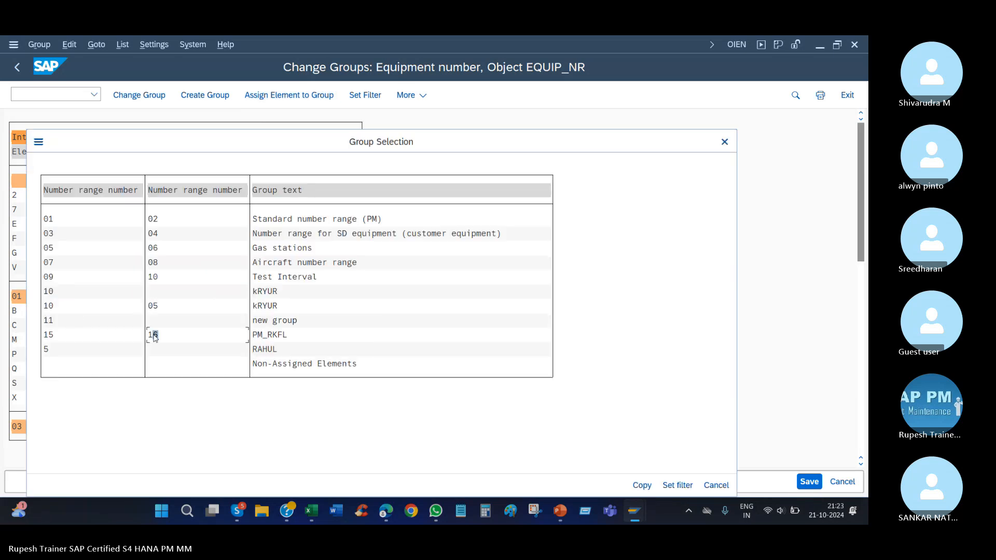
pyautogui.click(641, 485)
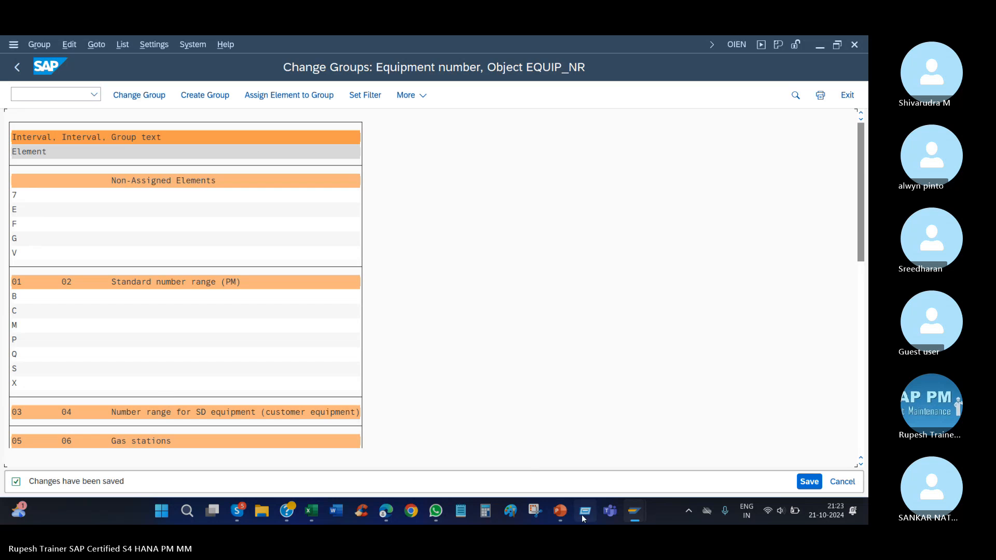
pyautogui.moveTo(633, 511)
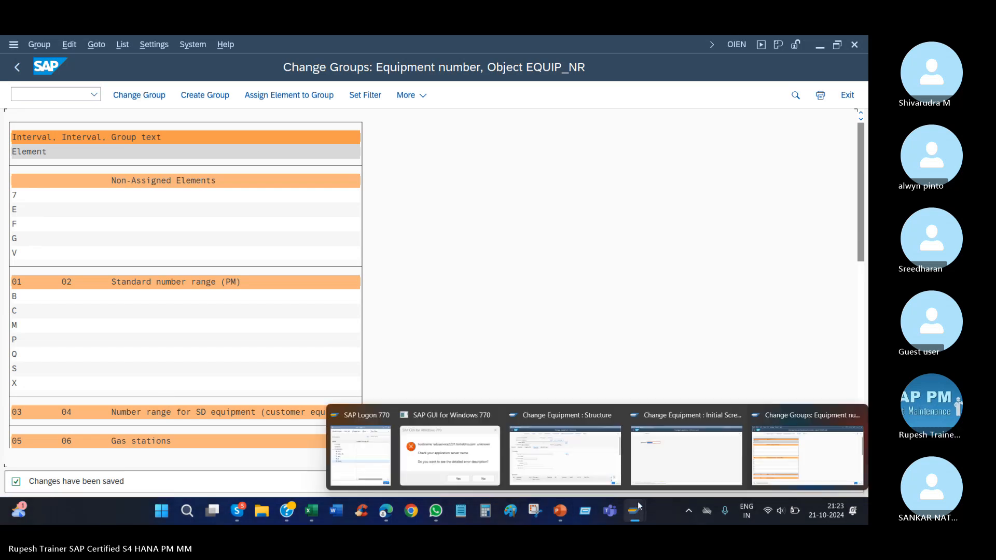
# Switch to the equipment window, start Create Equipment (IE01) and begin a new record with equipment category 2.
pyautogui.click(575, 436)
pyautogui.click(94, 94)
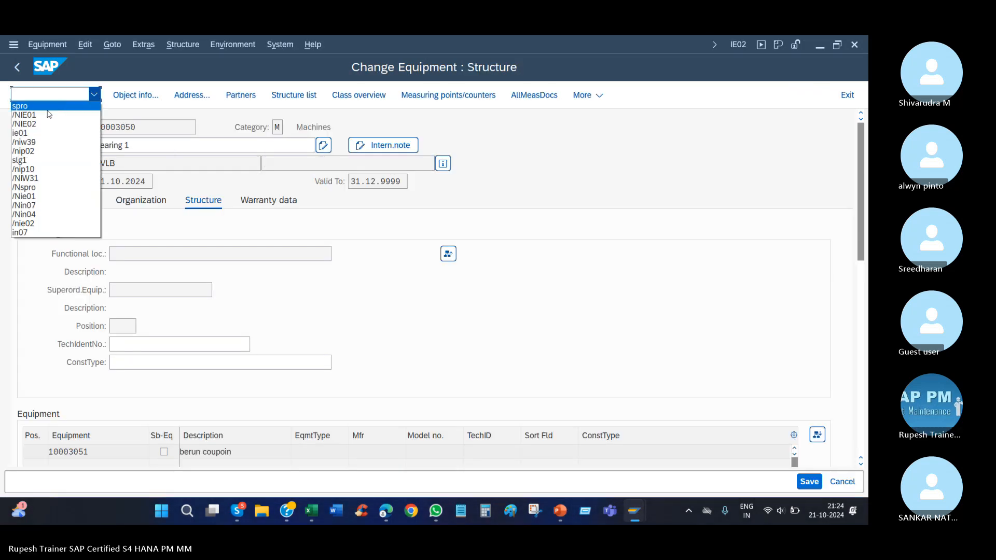
pyautogui.click(25, 115)
pyautogui.press('Return')
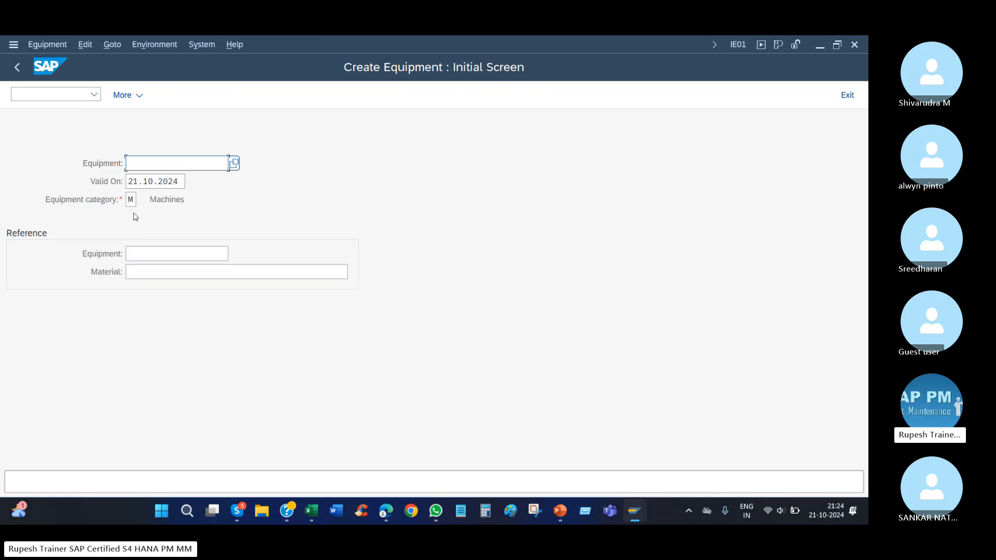
pyautogui.click(133, 200)
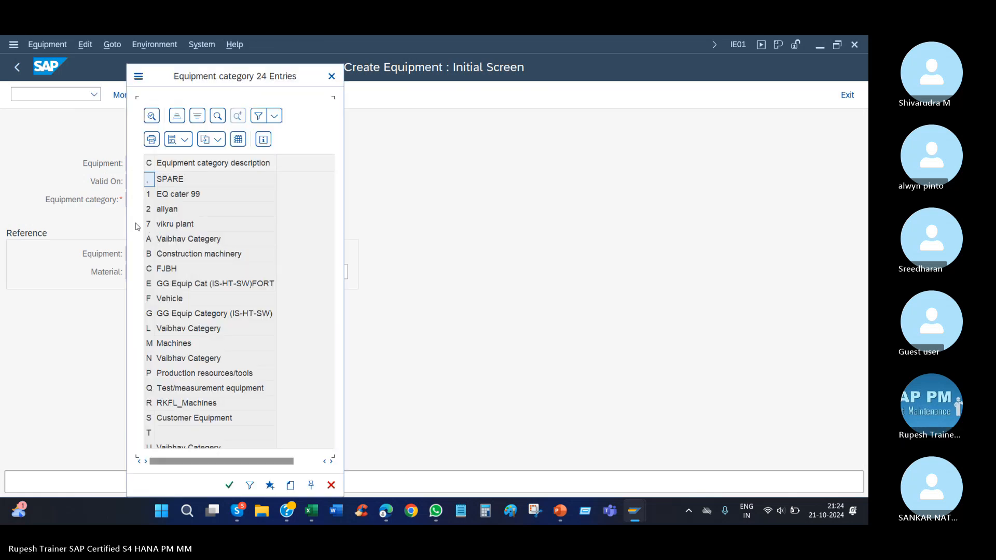
pyautogui.doubleClick(149, 210)
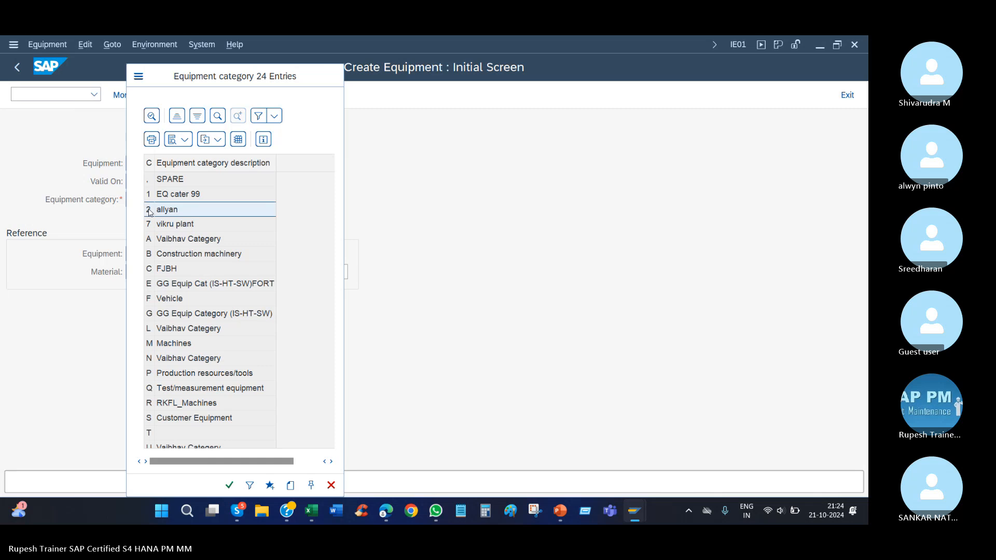
pyautogui.press('Return')
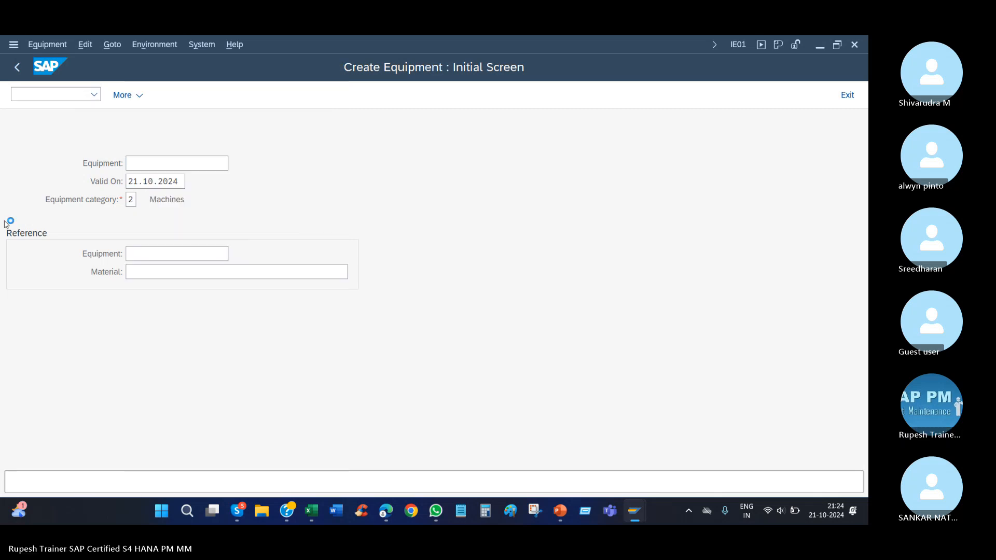
# Describe the new equipment as berun coupoin and set its maintenance plant to 1010.
pyautogui.press('Down')
pyautogui.press('Return')
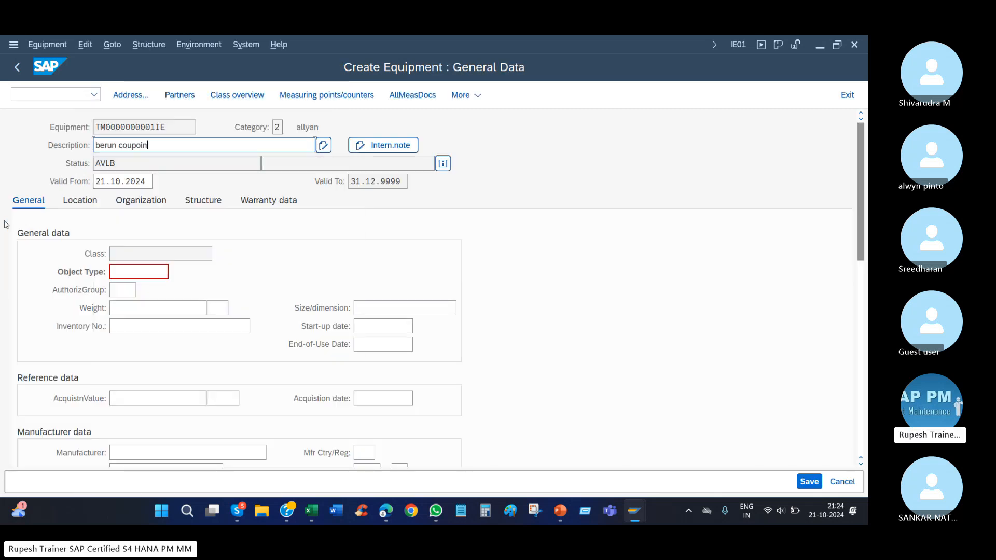
pyautogui.click(94, 206)
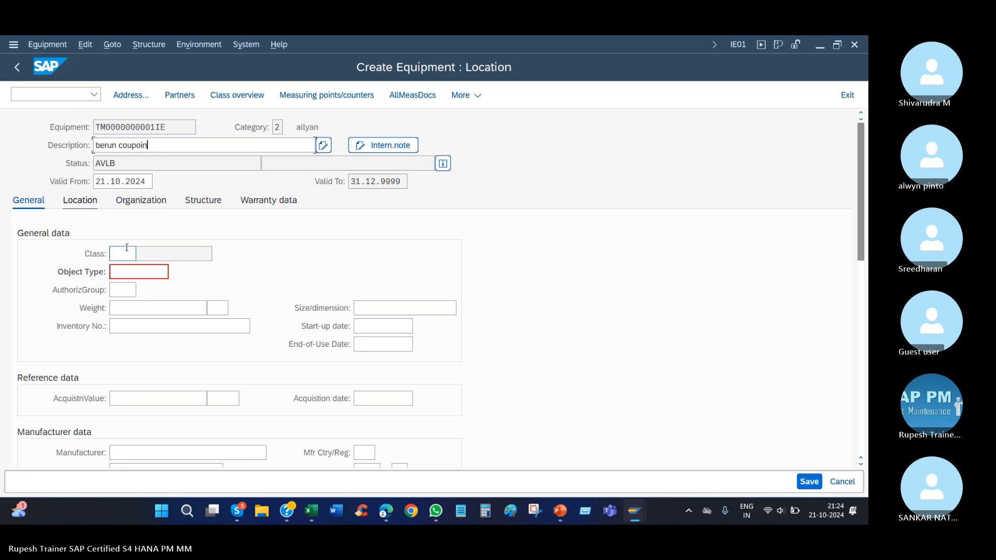
pyautogui.click(129, 249)
pyautogui.press('Return')
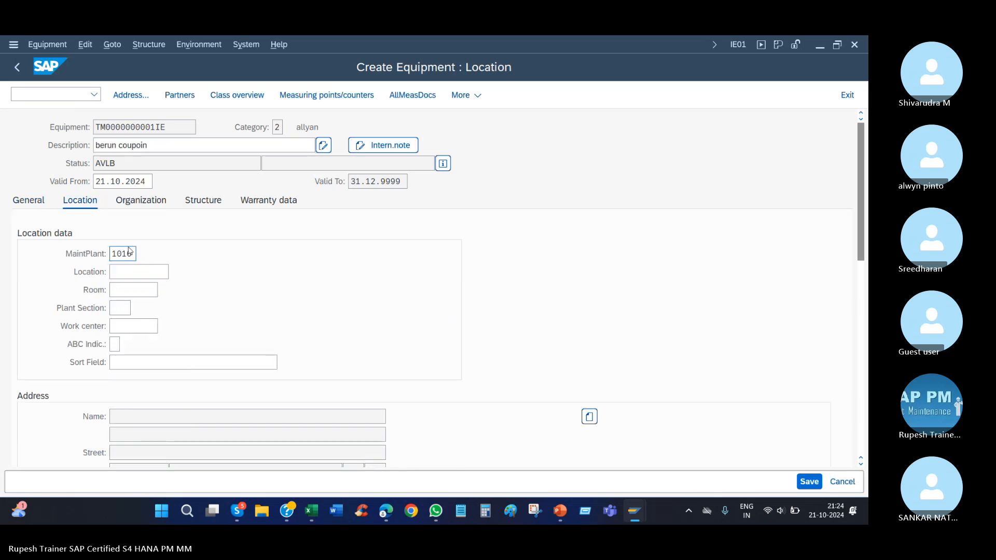
# Open the installation location dialog from the new equipment's structure data and try to enter a functional location.
pyautogui.click(203, 201)
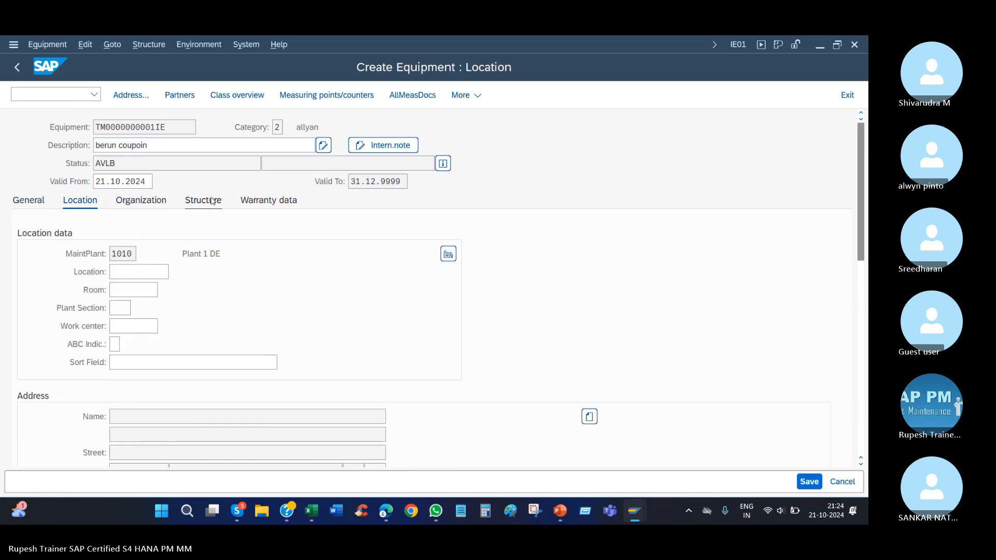
pyautogui.click(279, 129)
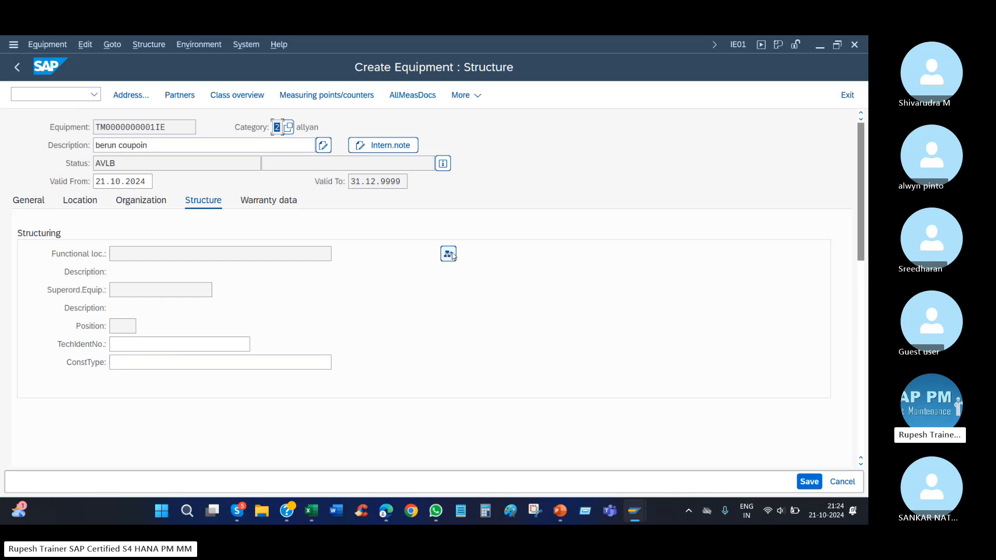
pyautogui.click(448, 254)
pyautogui.click(235, 334)
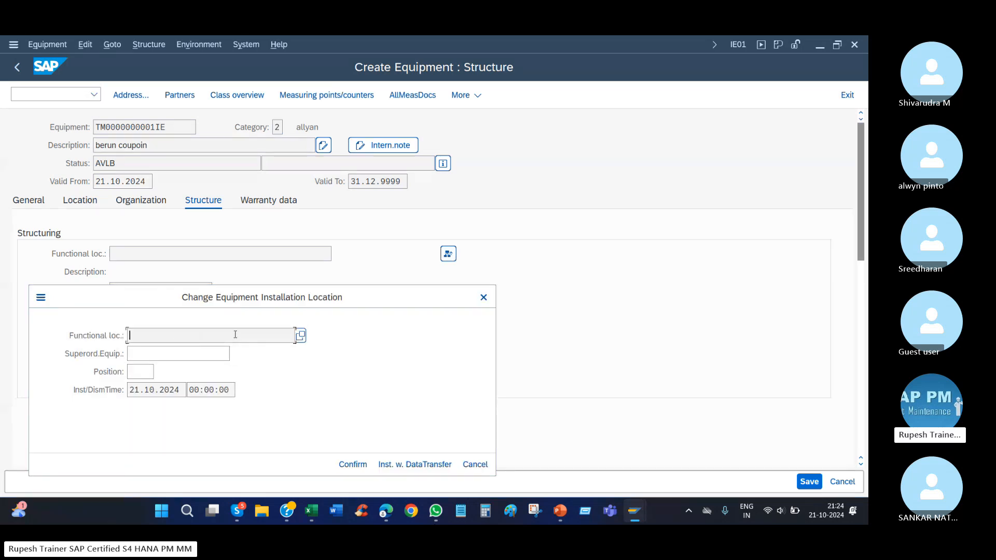
pyautogui.moveTo(187, 298); pyautogui.dragTo(371, 247)
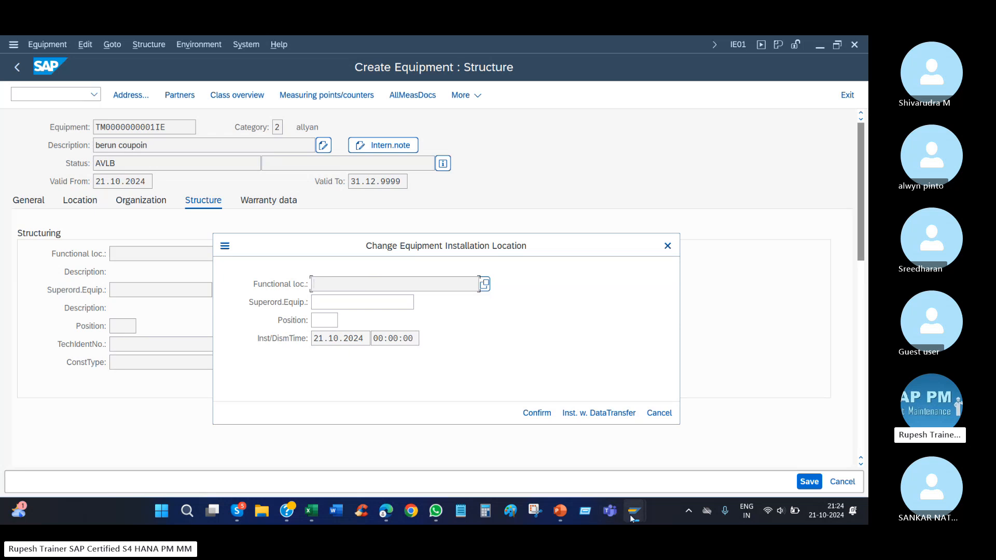
# Leave the number range groups and locate Define Installation at Functional Location under Equipment Usage Period in the IMG structure.
pyautogui.moveTo(630, 515)
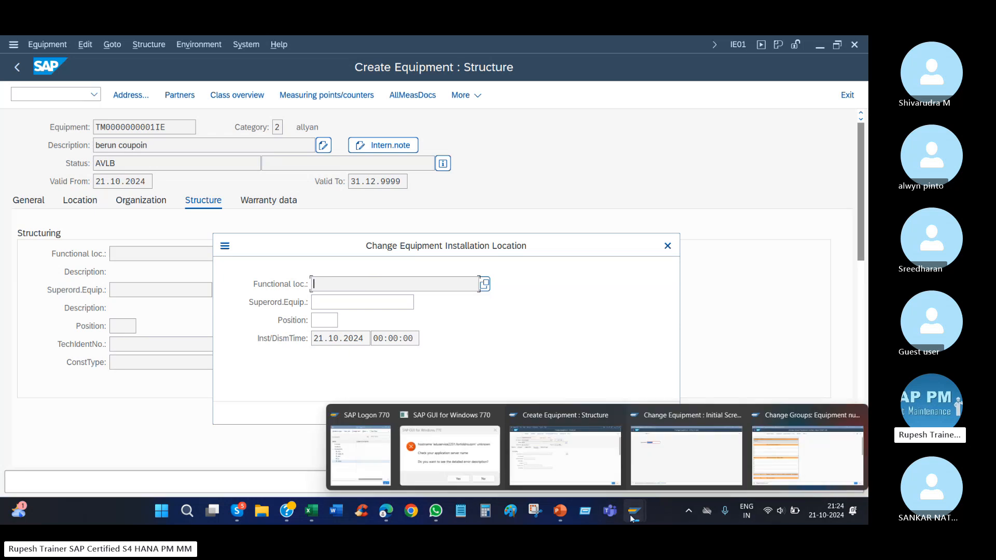
pyautogui.click(807, 454)
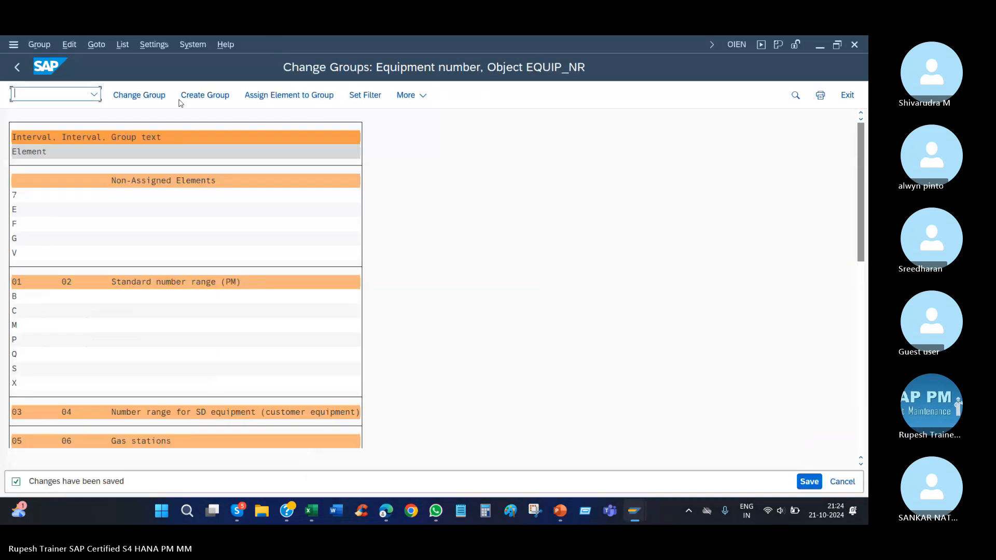
pyautogui.click(16, 68)
pyautogui.click(16, 70)
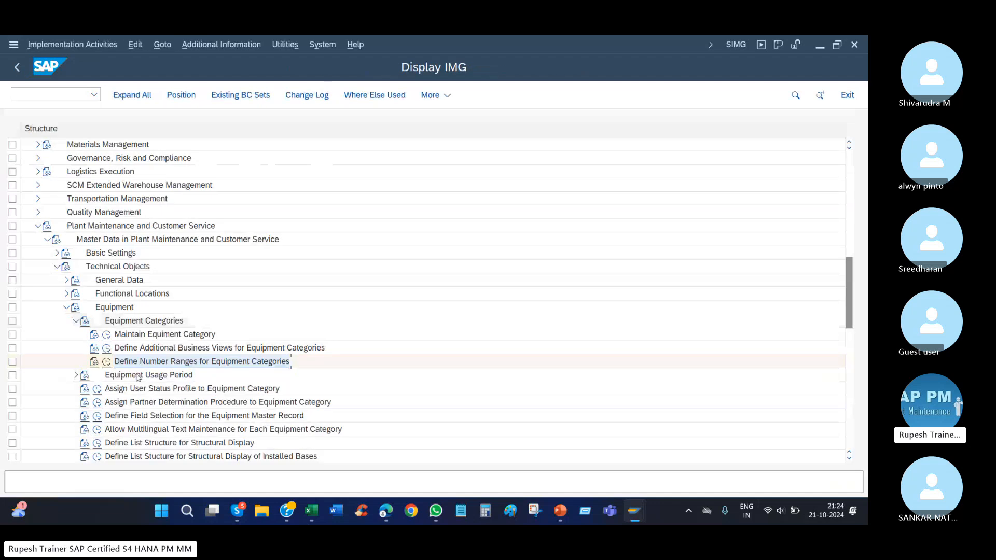
pyautogui.click(76, 375)
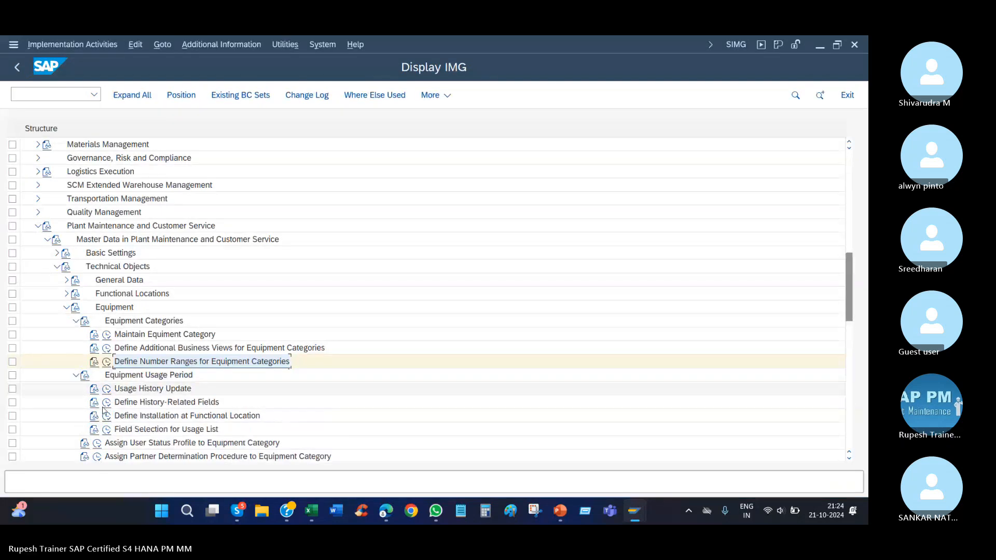
pyautogui.click(127, 417)
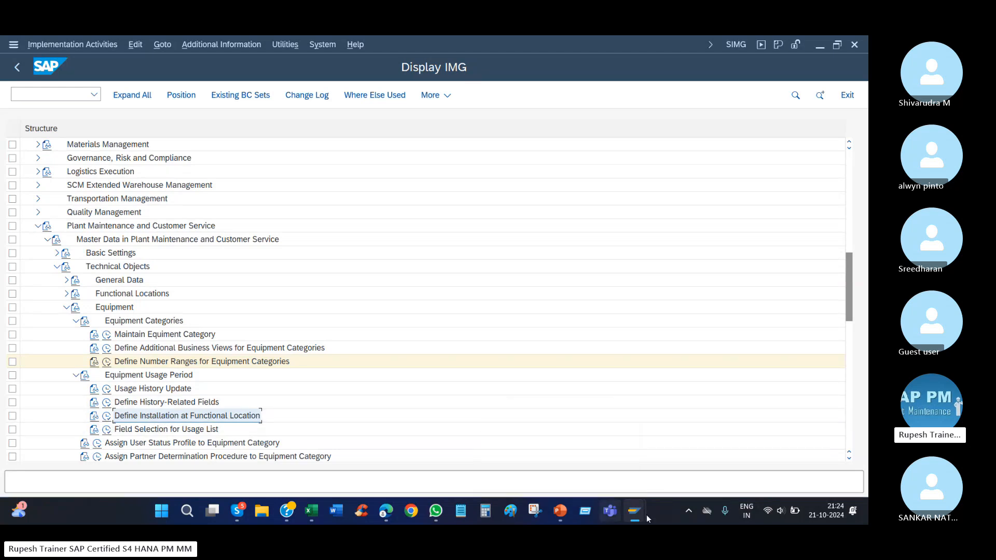
pyautogui.moveTo(641, 515)
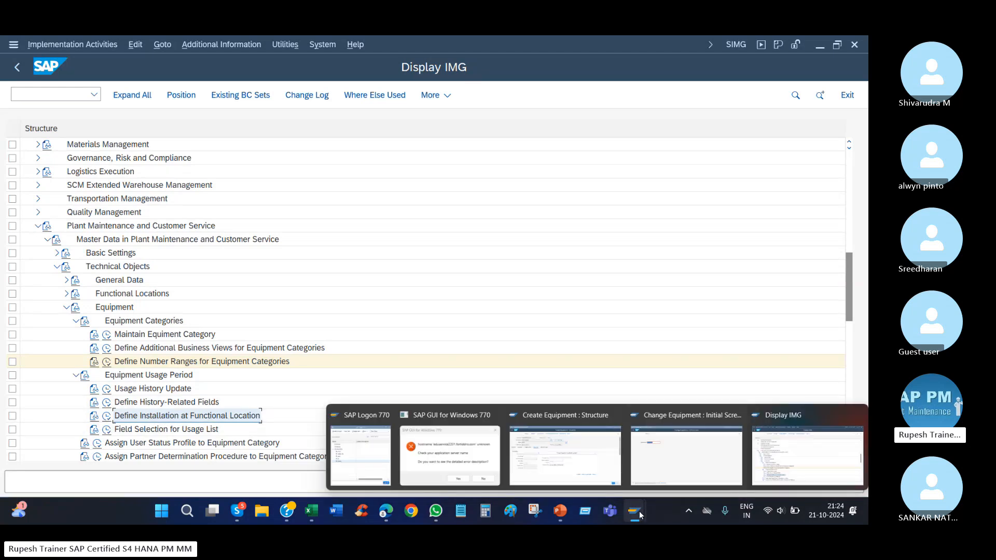
pyautogui.click(565, 455)
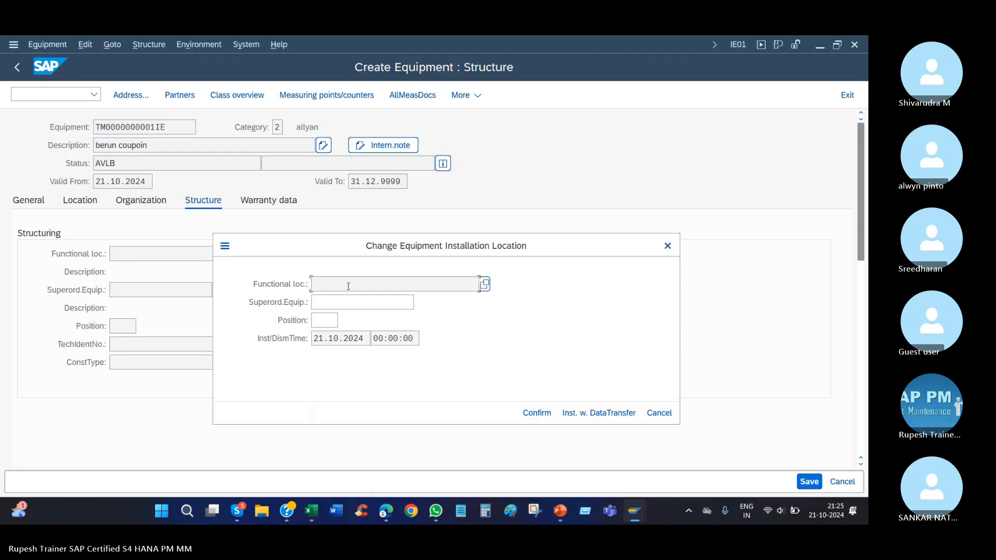
# Switch to the EQuipment presentation in PowerPoint and review its slides up to the mandatory configuration for a new equipment category.
pyautogui.click(560, 511)
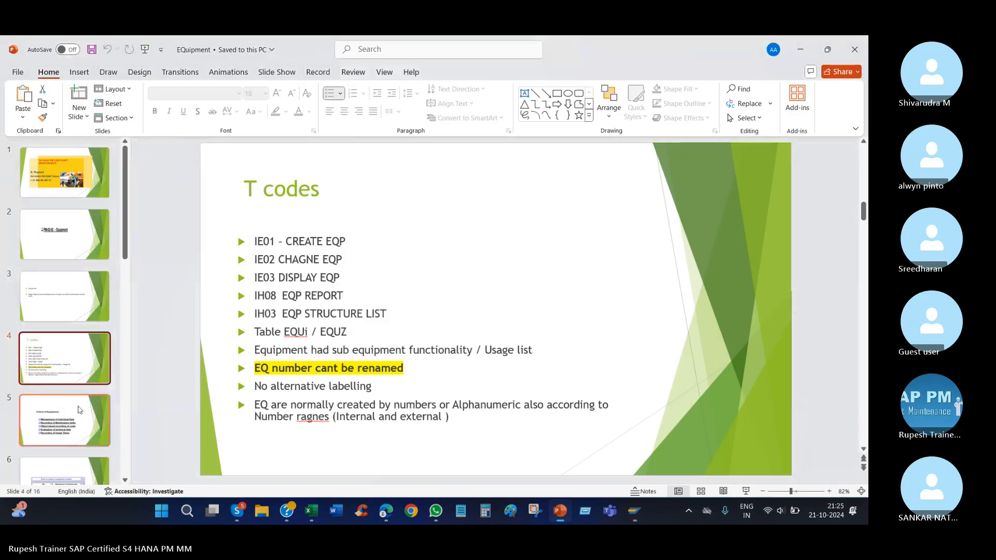
pyautogui.click(59, 421)
pyautogui.scroll(-2, 59, 418)
pyautogui.click(67, 383)
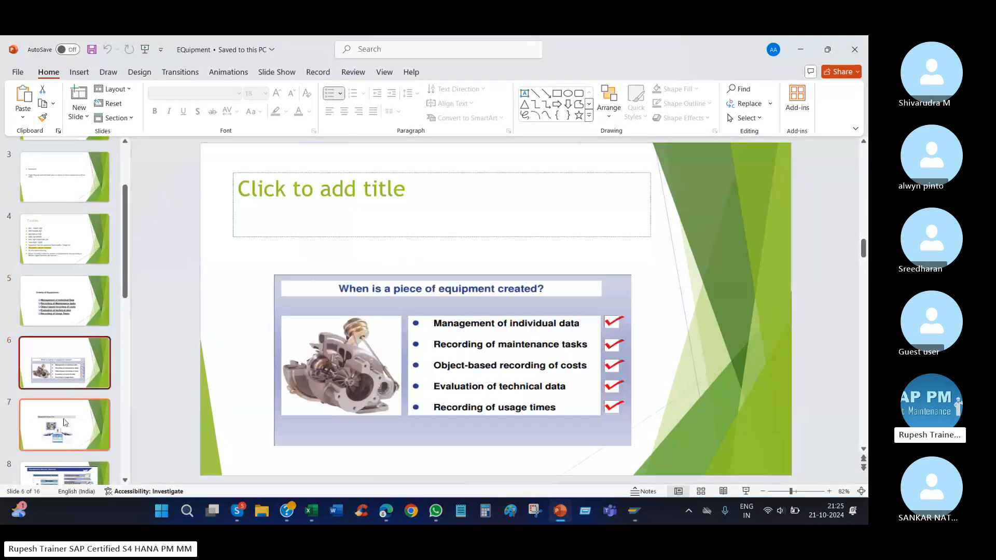
pyautogui.click(66, 422)
pyautogui.scroll(-2, 69, 395)
pyautogui.click(68, 433)
pyautogui.scroll(-4, 83, 363)
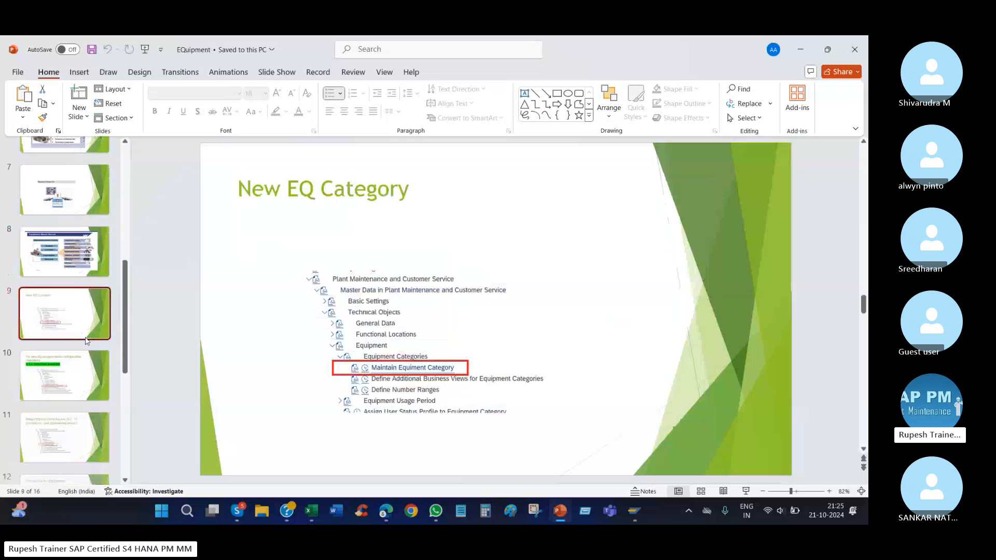
pyautogui.click(80, 298)
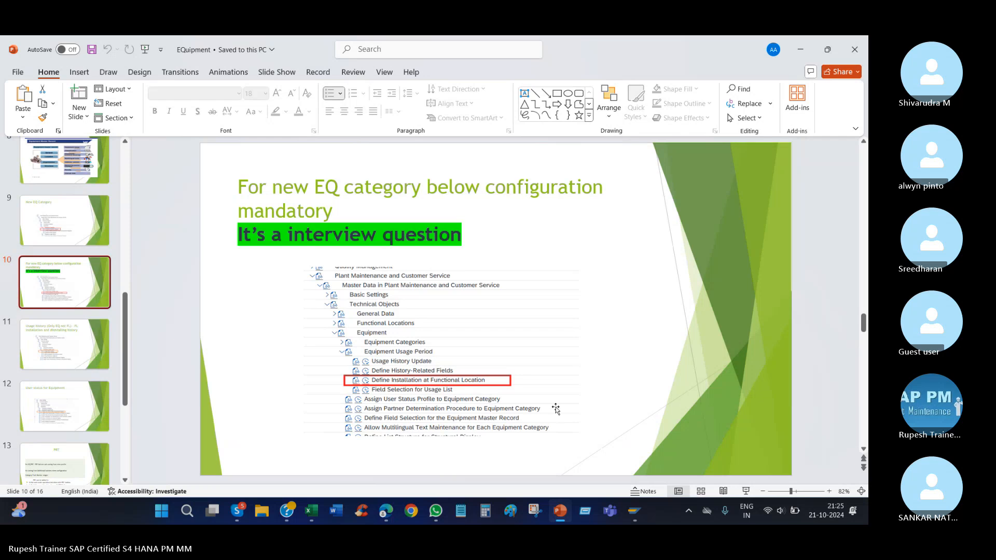
# In SAP, allow installation at functional location for category 2 and save it under the proposed customizing request.
pyautogui.click(635, 514)
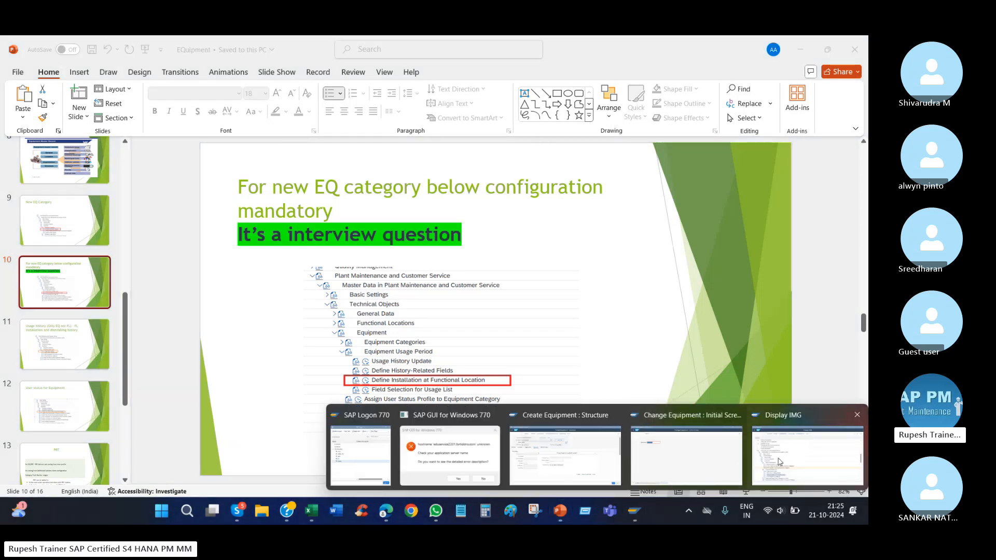
pyautogui.click(778, 462)
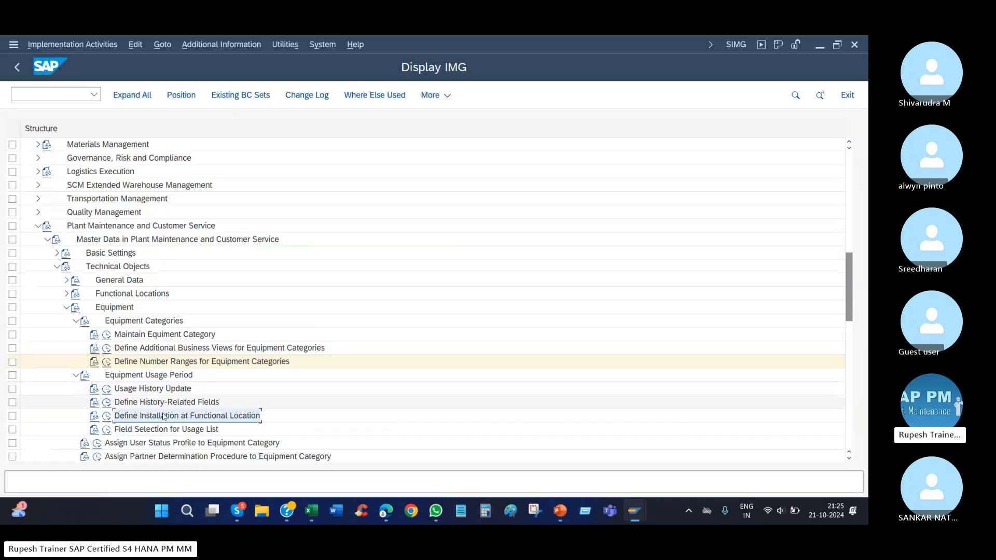
pyautogui.click(107, 417)
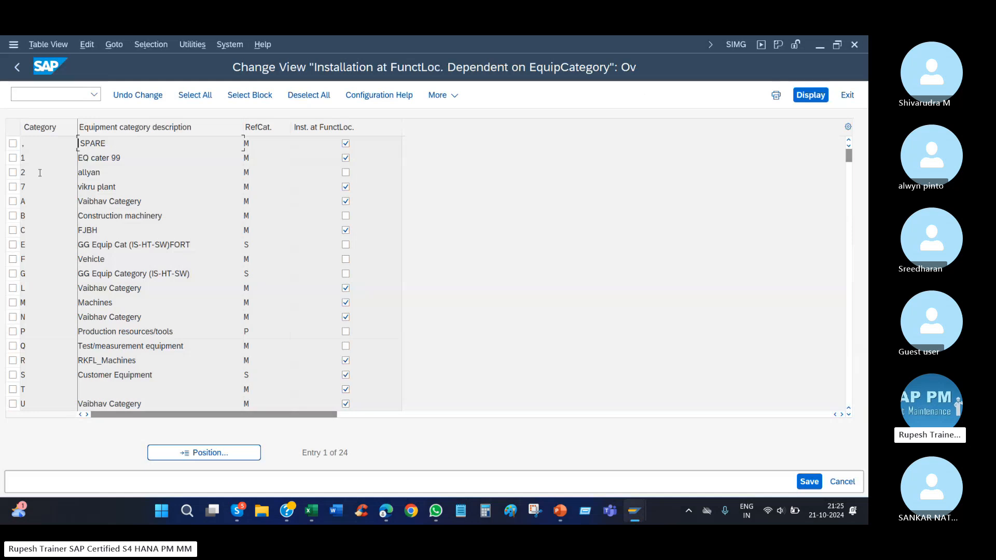
pyautogui.moveTo(40, 173); pyautogui.dragTo(2, 171)
pyautogui.click(346, 173)
pyautogui.click(809, 482)
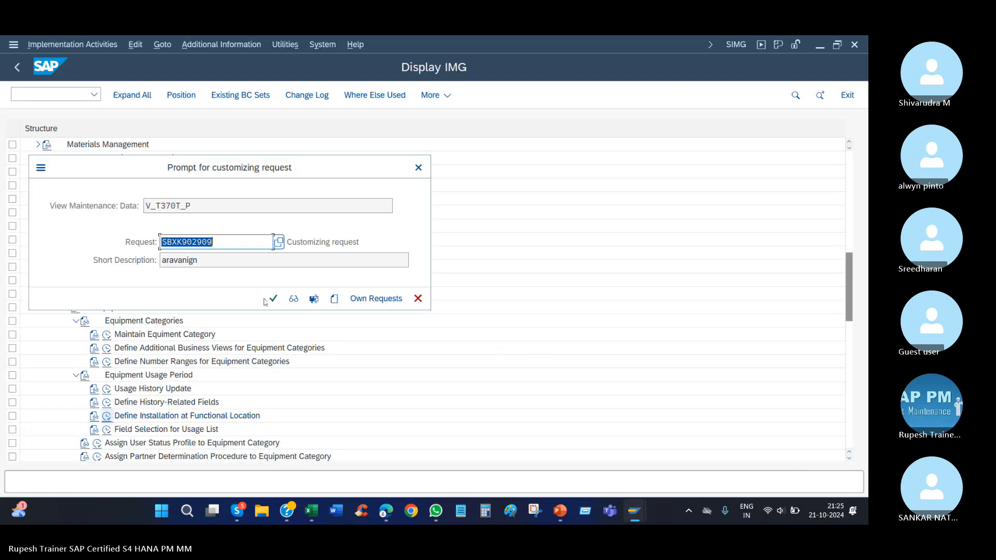
pyautogui.click(272, 299)
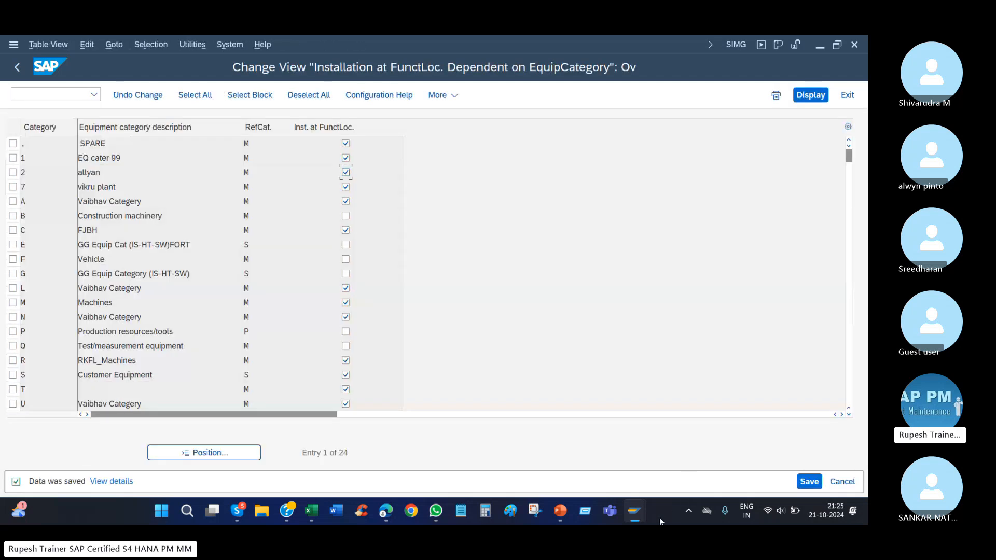
# Close and reopen the new equipment's installation location dialog to check whether the functional location field accepts input.
pyautogui.moveTo(633, 511)
pyautogui.click(566, 442)
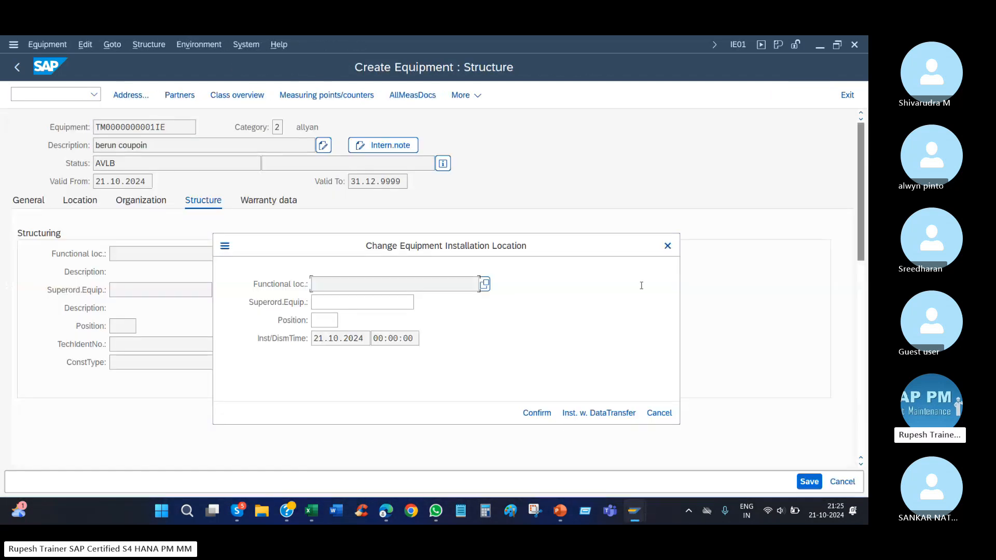
pyautogui.click(666, 246)
pyautogui.click(440, 255)
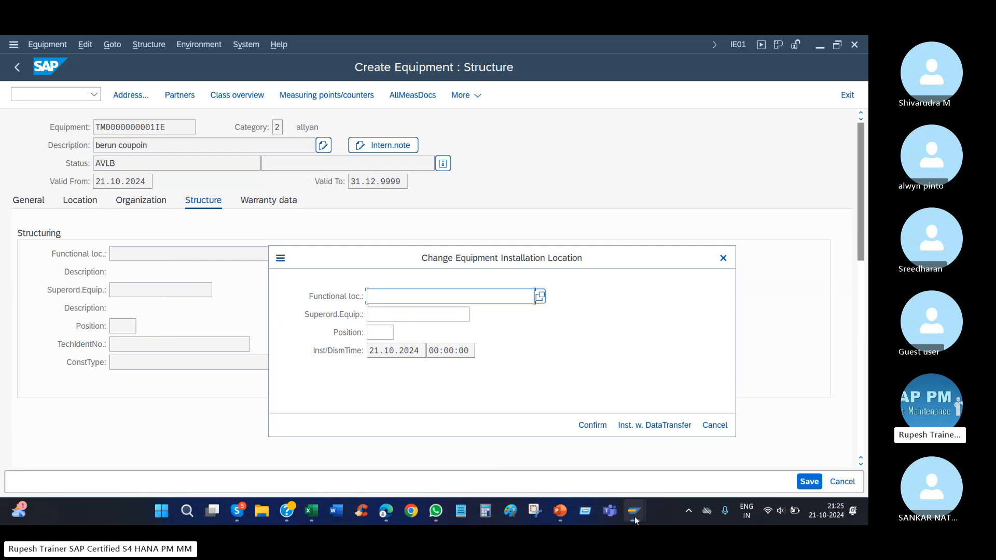
# Return to the IMG structure in SAP and open Assign User Status Profile to Equipment Category.
pyautogui.moveTo(635, 518)
pyautogui.click(770, 459)
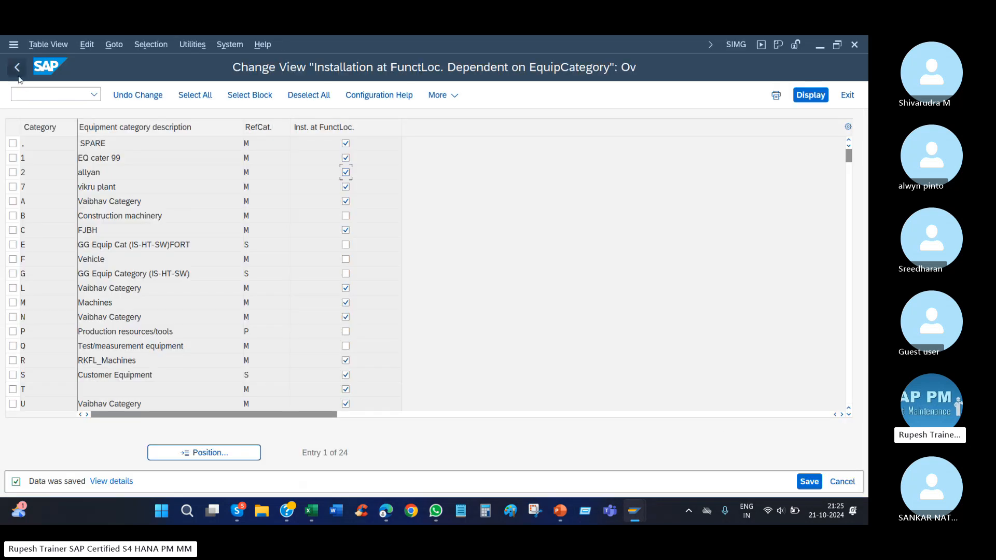
pyautogui.press('F3')
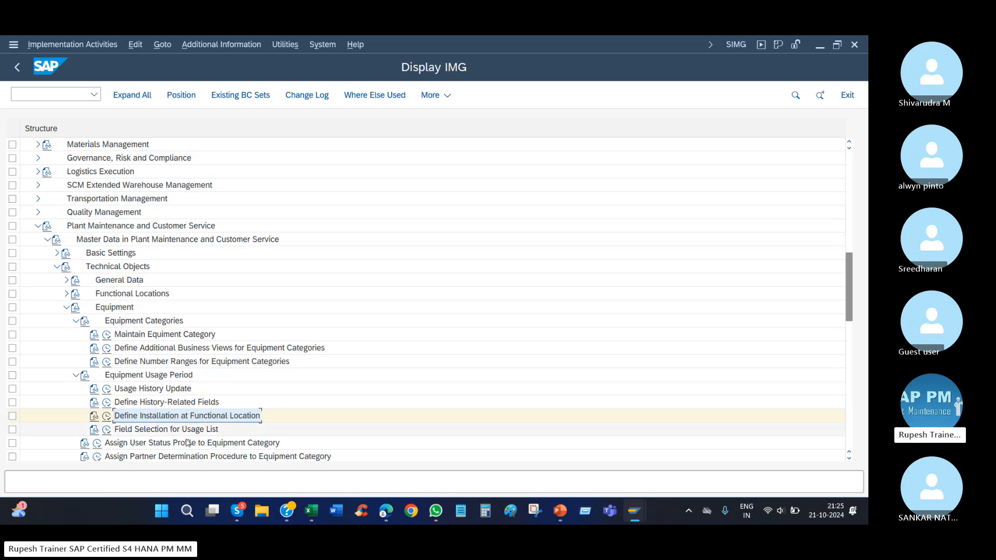
pyautogui.click(200, 445)
pyautogui.scroll(-1, 186, 395)
pyautogui.scroll(-4, 185, 396)
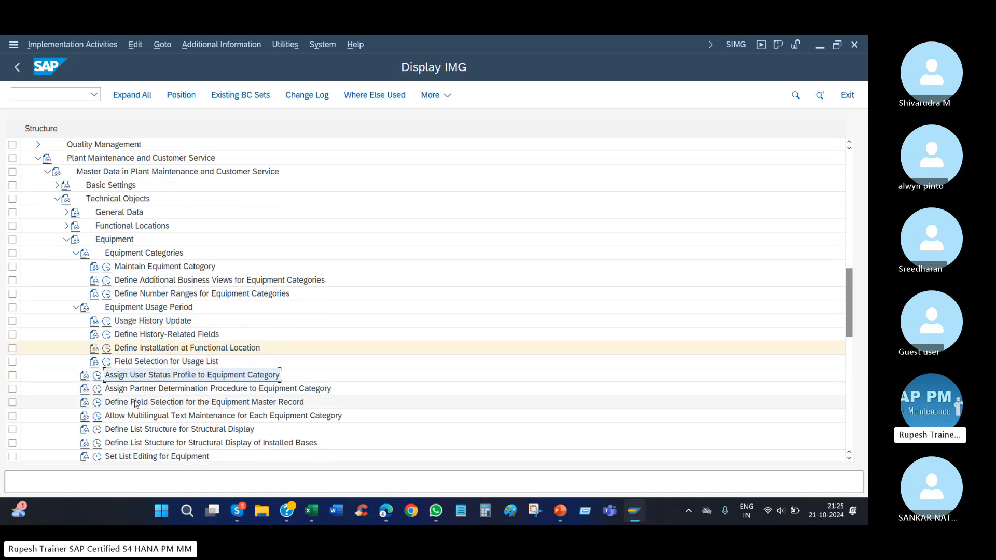
pyautogui.click(97, 376)
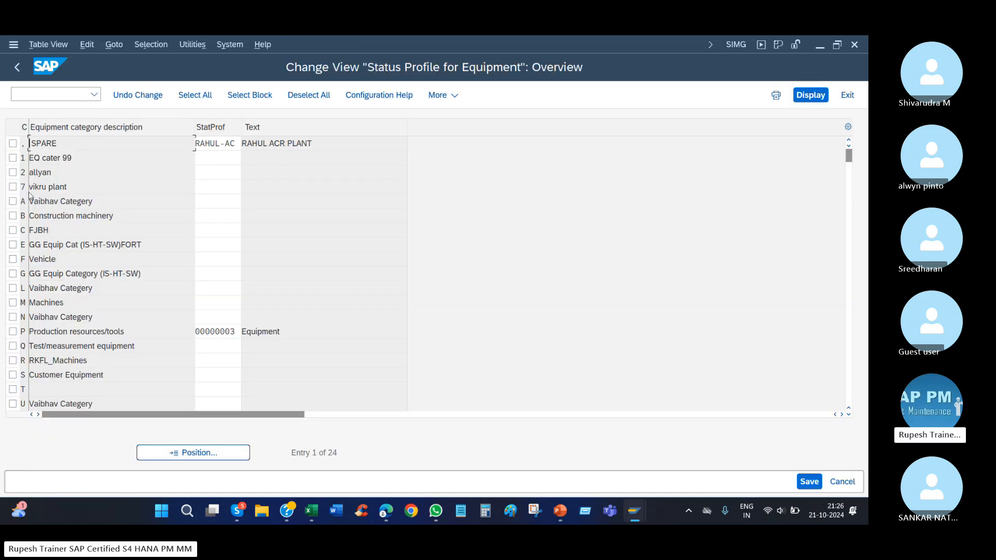
# Assign the AKARA PLANT status profile to equipment category 2 and save it under the proposed customizing request.
pyautogui.click(203, 173)
pyautogui.click(248, 173)
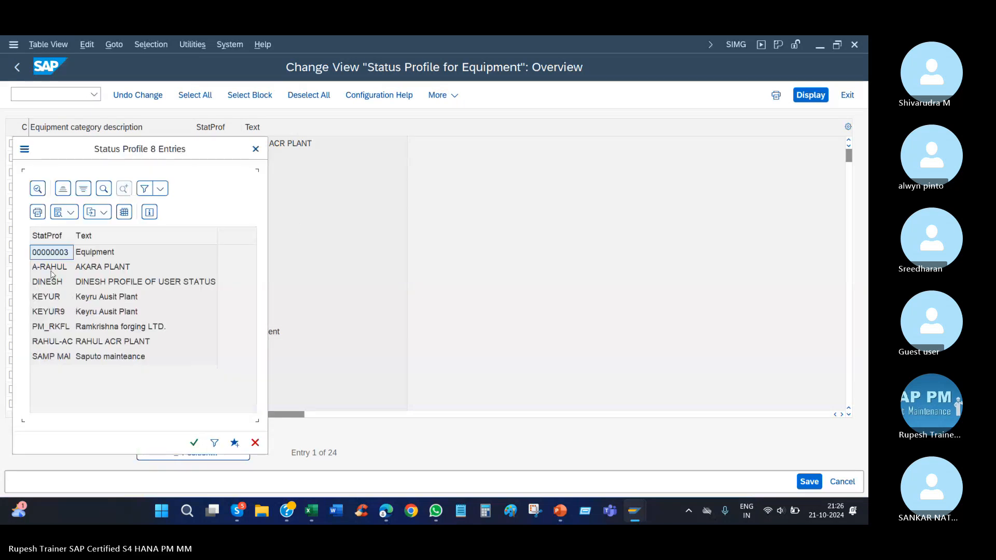
pyautogui.click(56, 268)
pyautogui.doubleClick(57, 268)
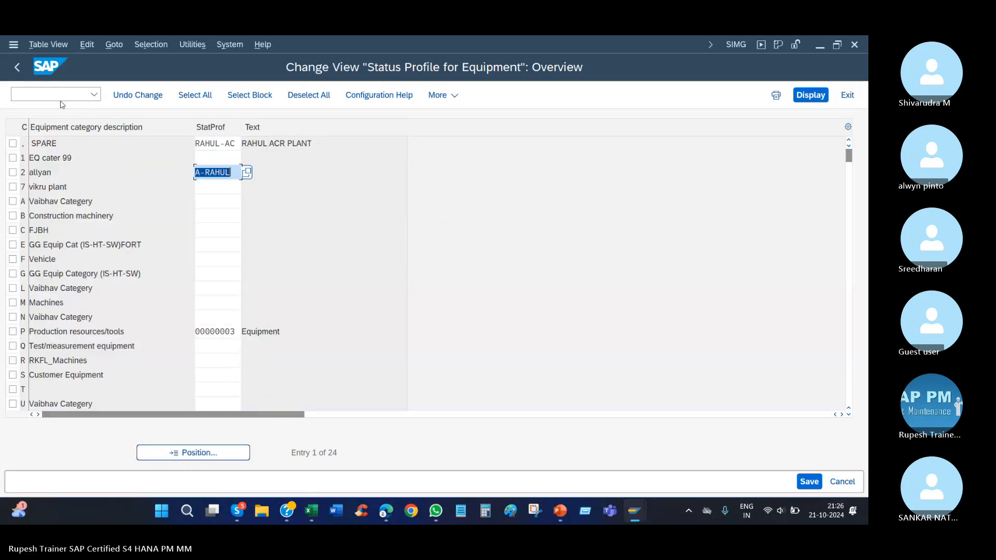
pyautogui.click(20, 68)
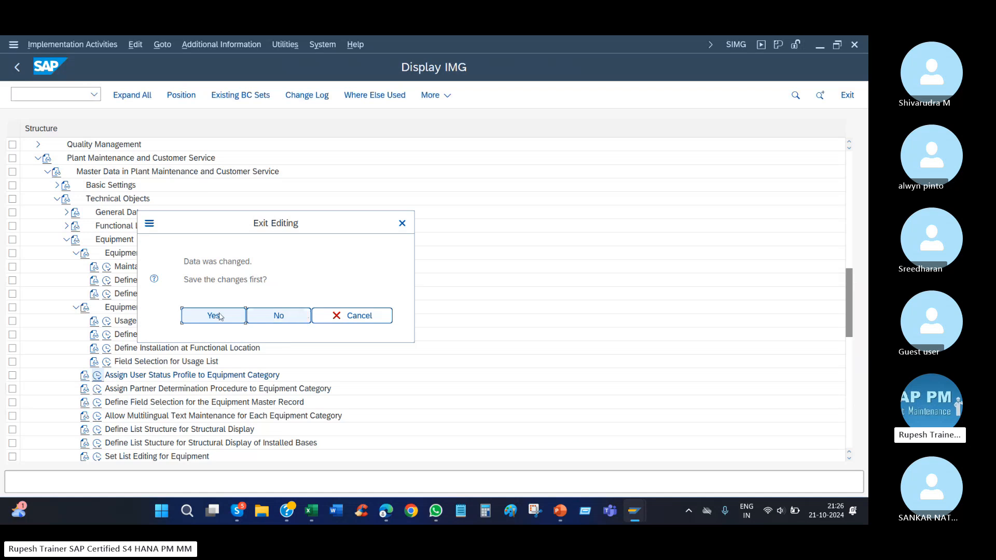
pyautogui.press('Return')
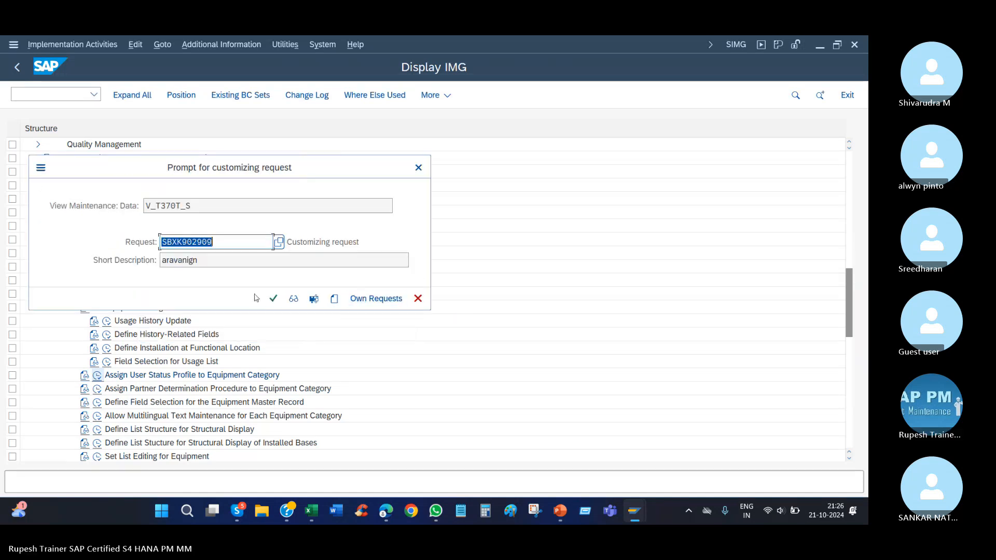
pyautogui.click(273, 300)
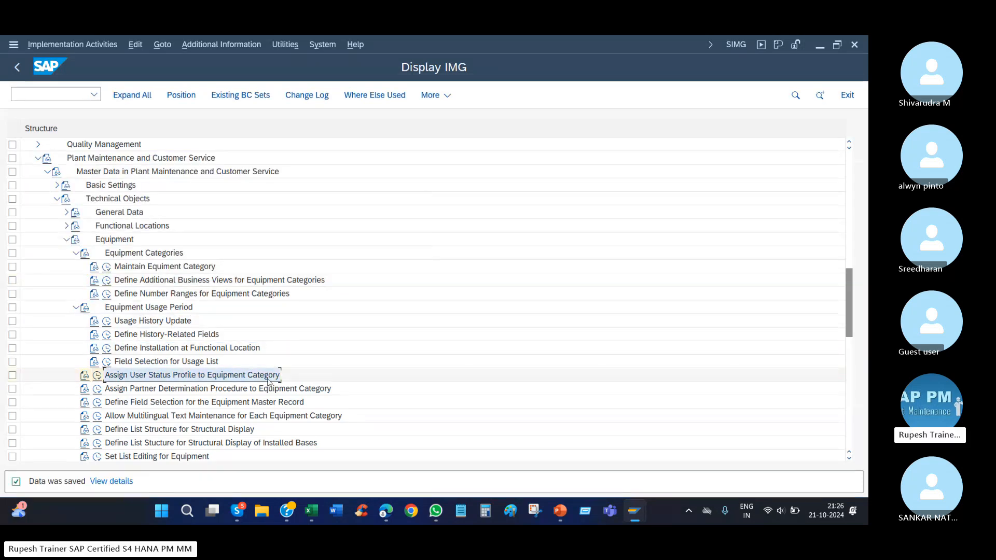
# Collapse Equipment Usage Period in the IMG structure and select Define Number Ranges for Equipment Categories.
pyautogui.click(173, 402)
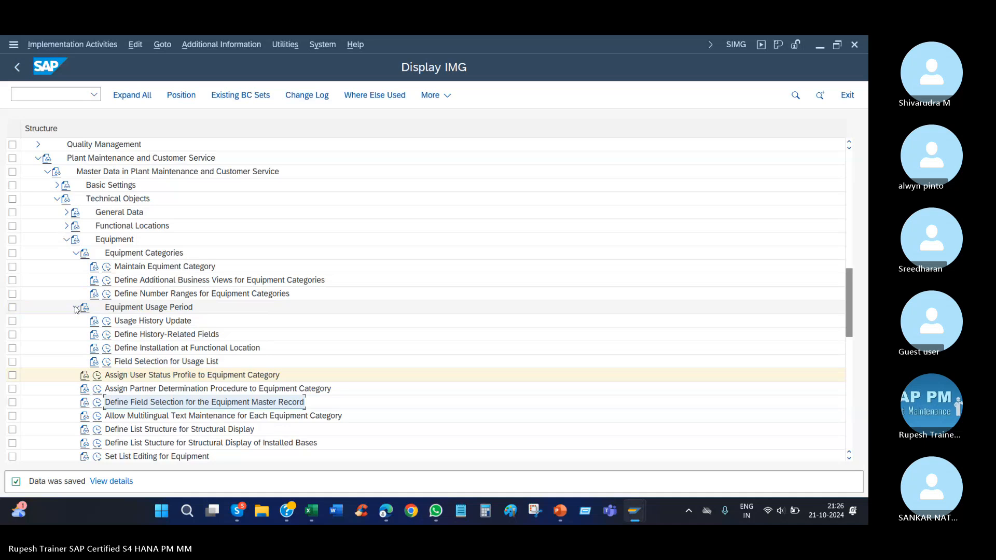
pyautogui.click(75, 309)
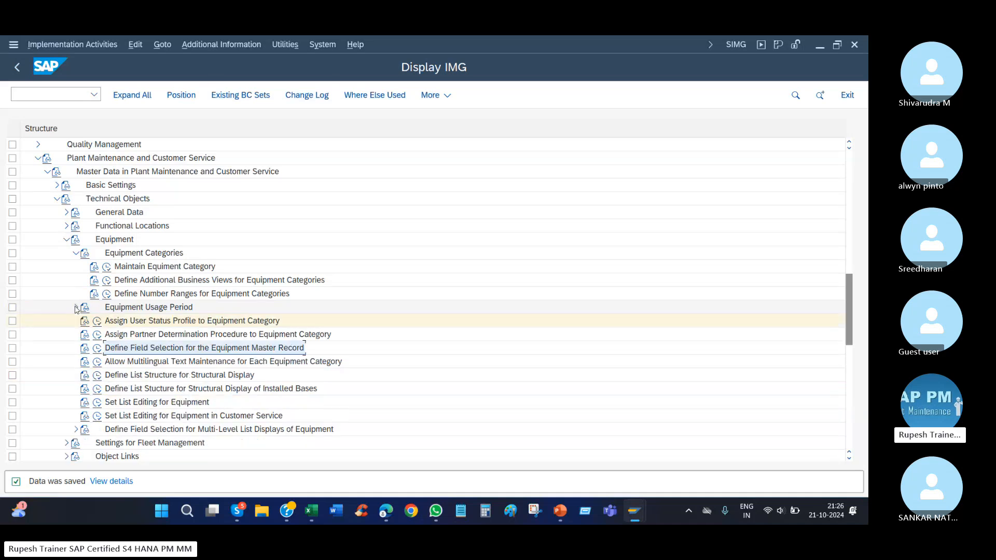
pyautogui.click(193, 295)
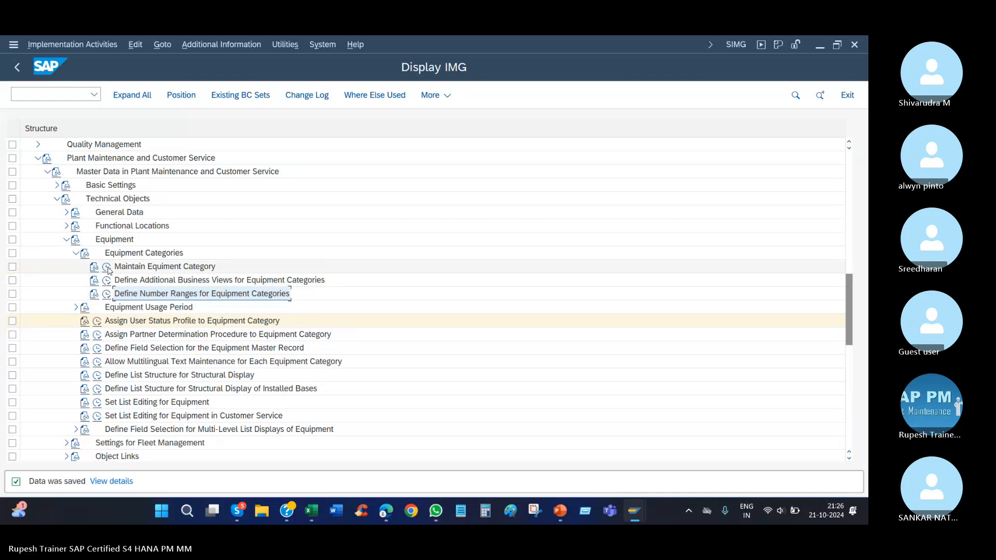
# Switch to the SAP PM (2) workbook in Excel and enter "Internal" in cell B453.
pyautogui.click(312, 512)
pyautogui.click(180, 338)
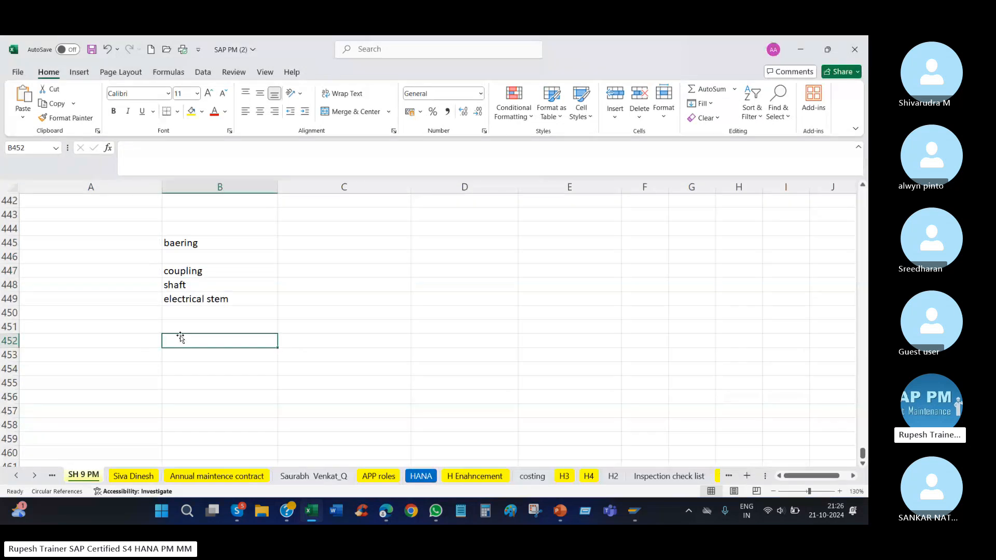
pyautogui.press('Down')
pyautogui.write('In')
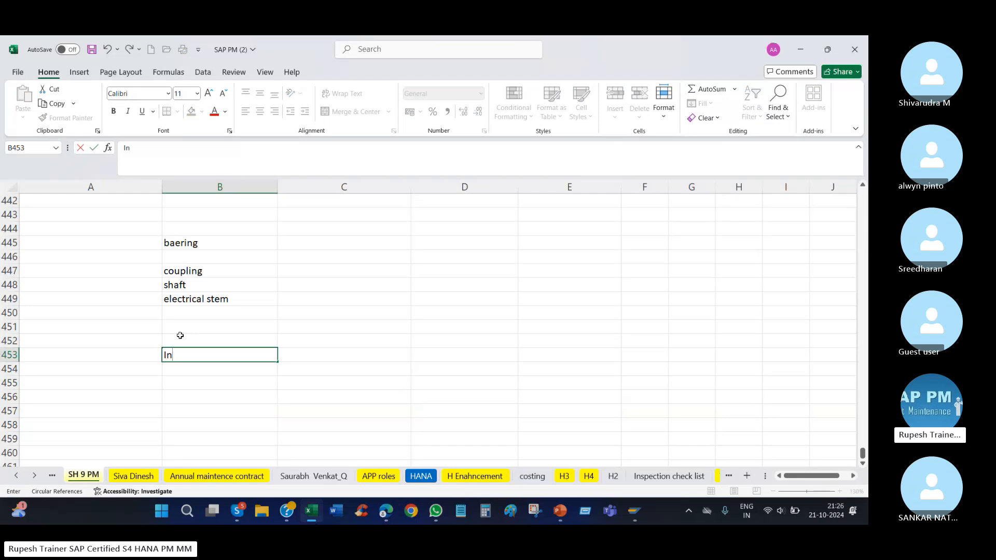
pyautogui.write('ternal')
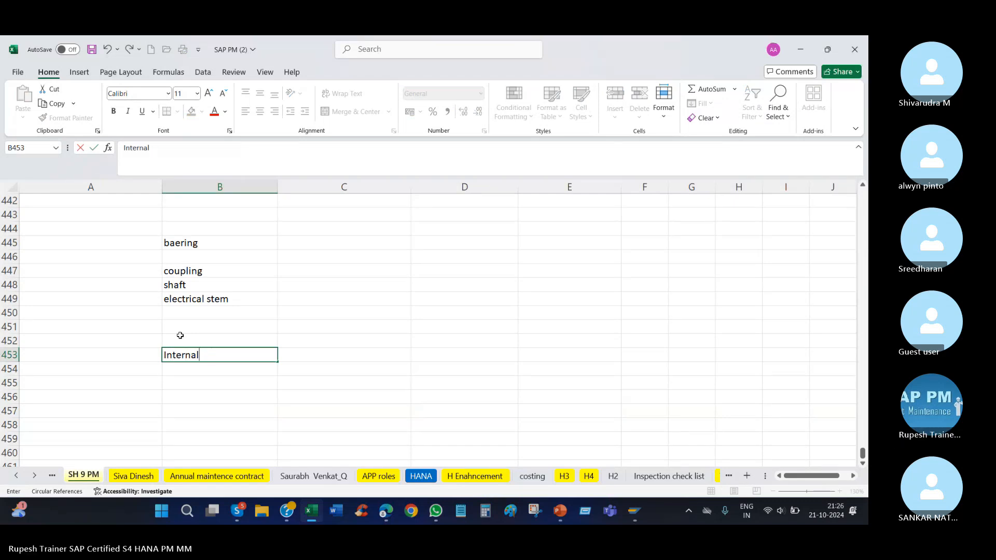
pyautogui.press('Return')
pyautogui.press('Return')
# Add the note "external number ranges" in cell B455 of the SH 9 PM sheet.
pyautogui.write('exter')
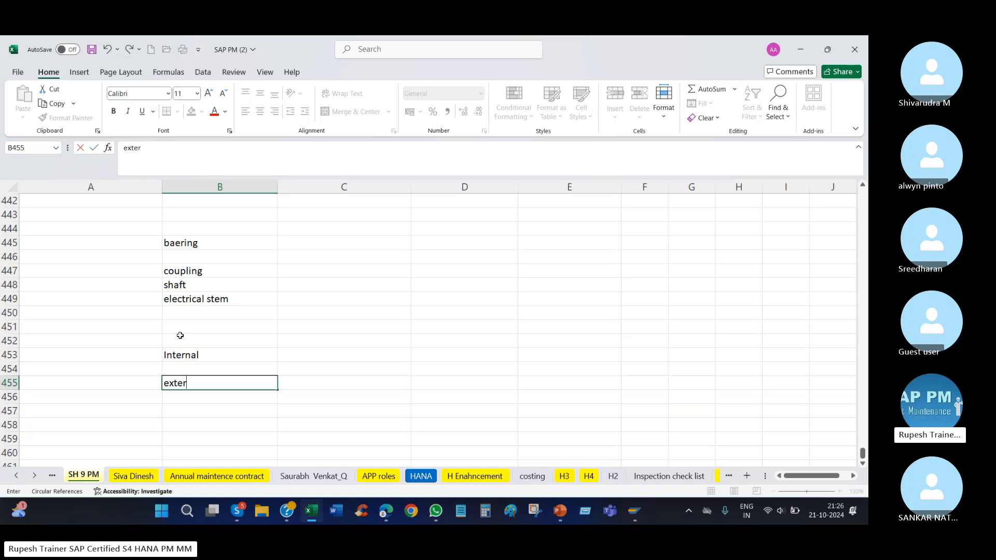
pyautogui.write('nal number ran')
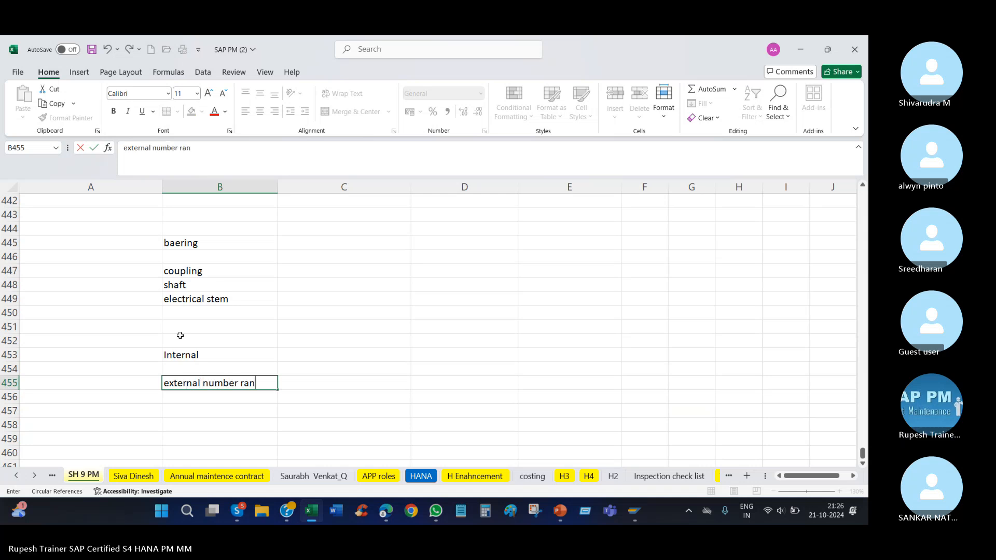
pyautogui.write('ges')
pyautogui.press('Return')
pyautogui.press('Return')
pyautogui.press('Return')
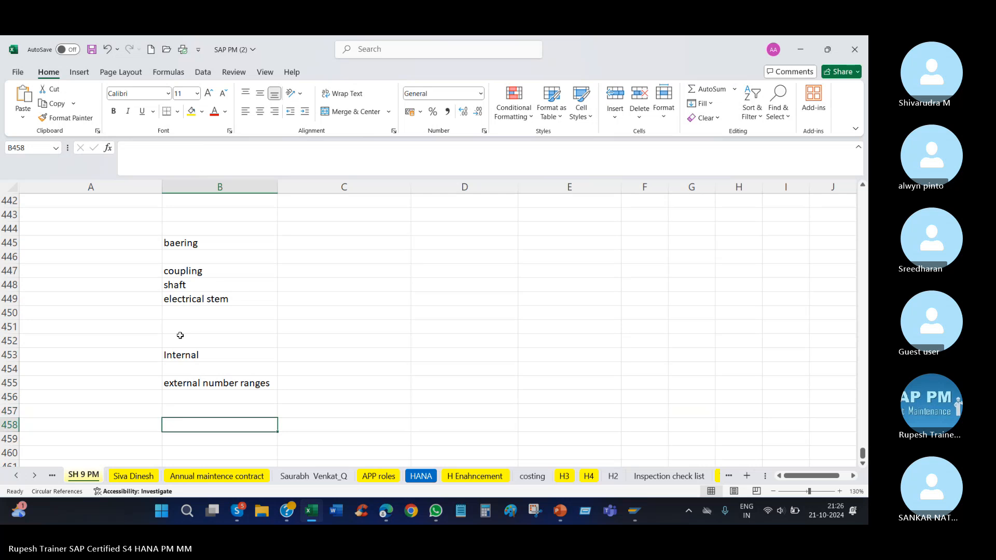
pyautogui.click(202, 382)
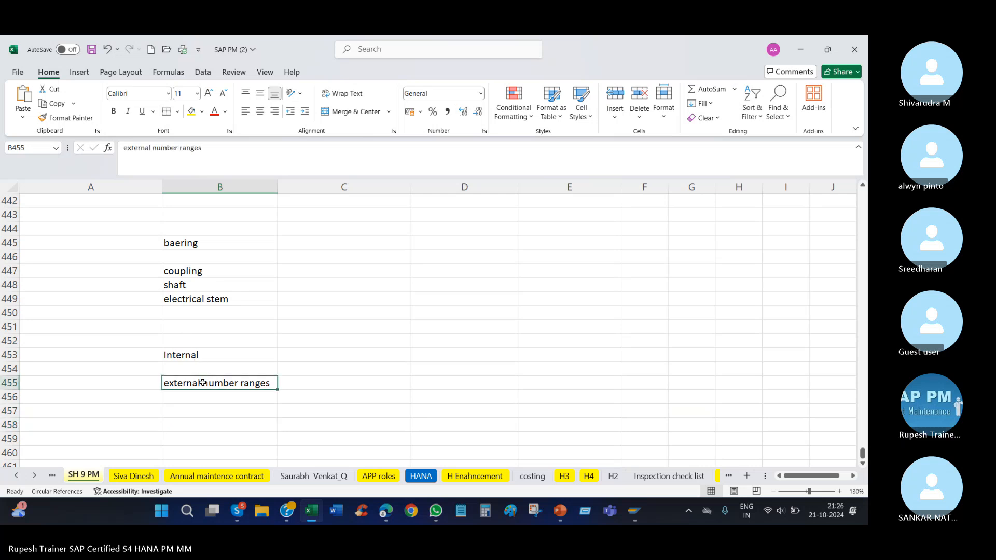
# Switch to the Create Equipment session in SAP, close the installation location dialog and restart IE01 at its initial screen.
pyautogui.click(634, 511)
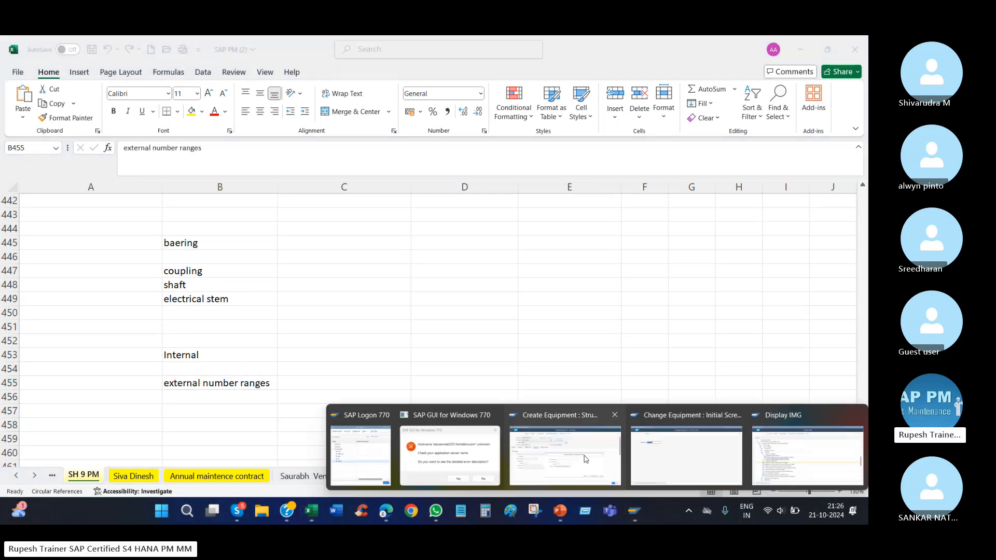
pyautogui.click(590, 457)
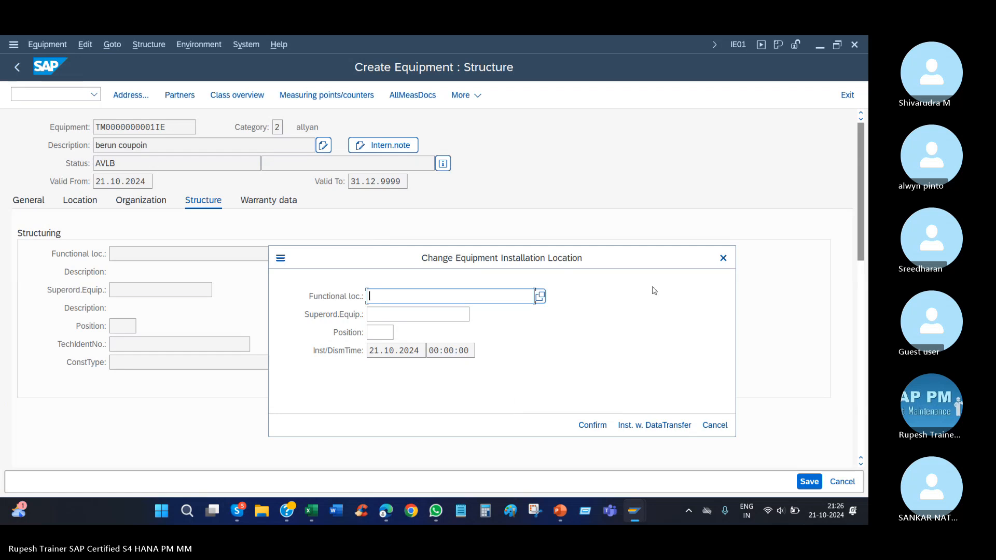
pyautogui.click(723, 258)
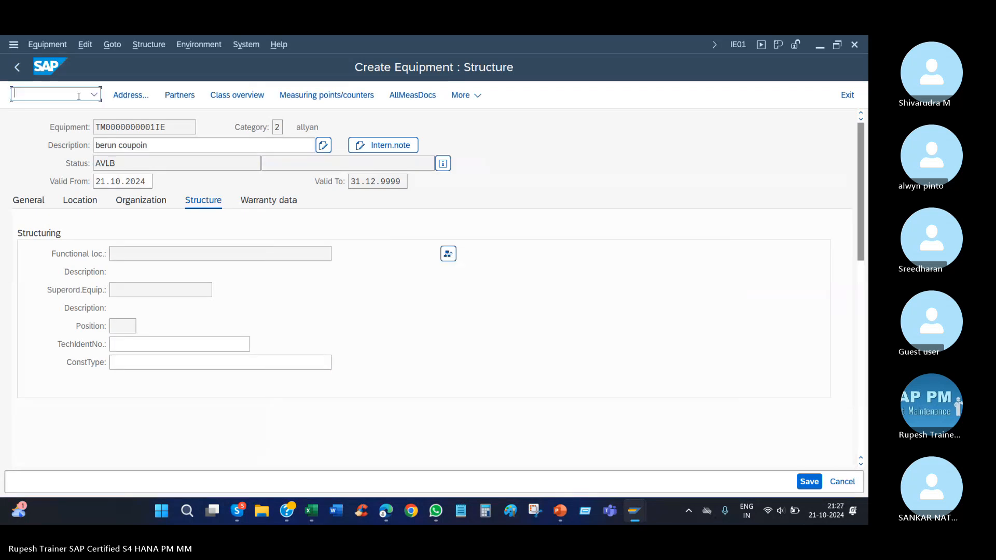
pyautogui.click(94, 94)
pyautogui.click(60, 98)
pyautogui.press('Return')
# Set the equipment category to 1 and the equipment number to COMP2 for a new equipment record.
pyautogui.doubleClick(131, 202)
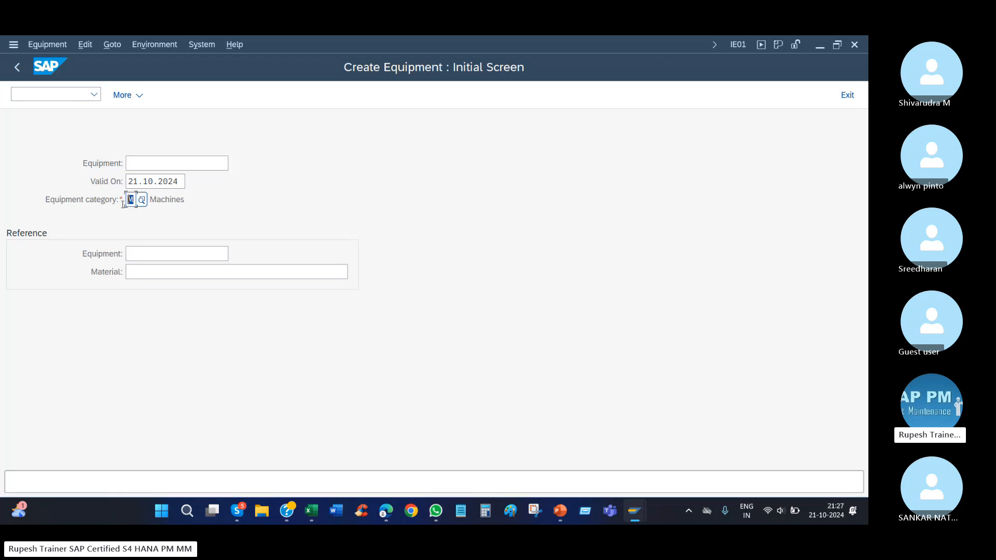
pyautogui.write('1')
pyautogui.hotkey('shift', 'Tab')
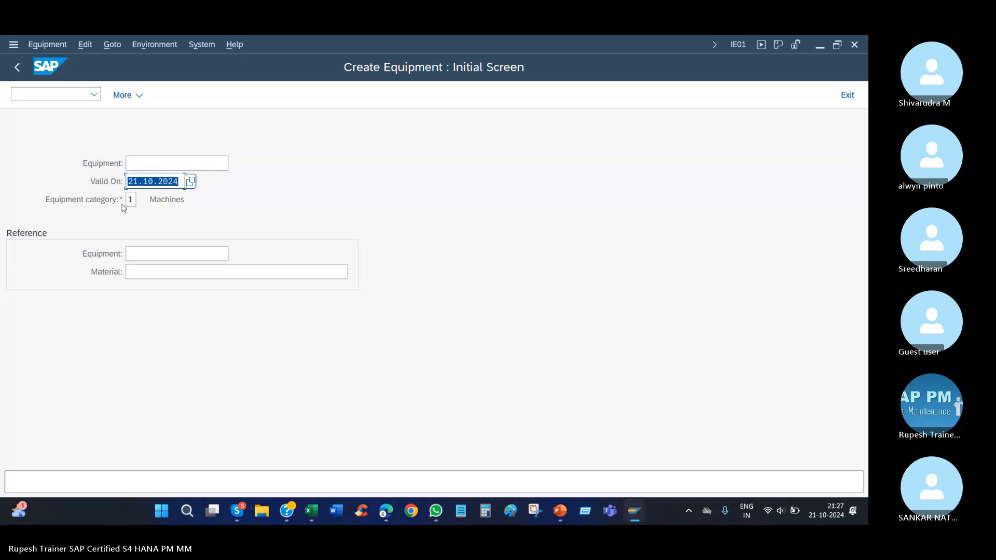
pyautogui.hotkey('shift', 'Tab')
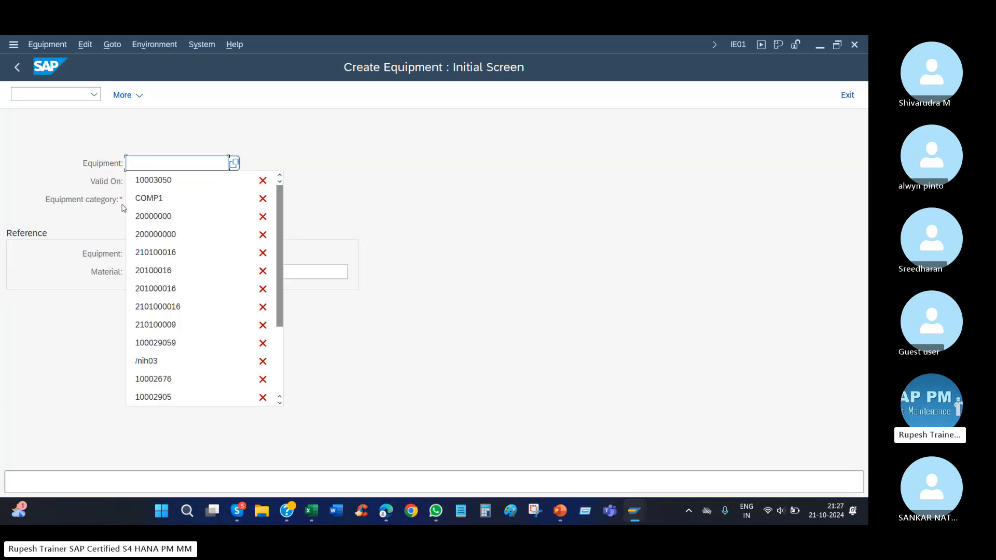
pyautogui.press('Down')
pyautogui.press('Down')
pyautogui.press('Return')
pyautogui.press('BackSpace')
pyautogui.write('2')
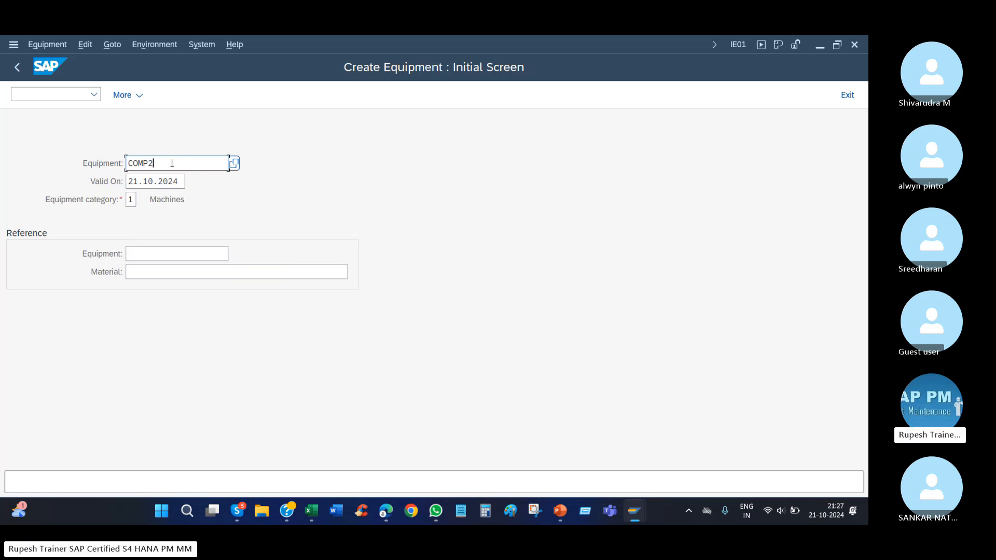
pyautogui.moveTo(169, 163); pyautogui.dragTo(52, 167)
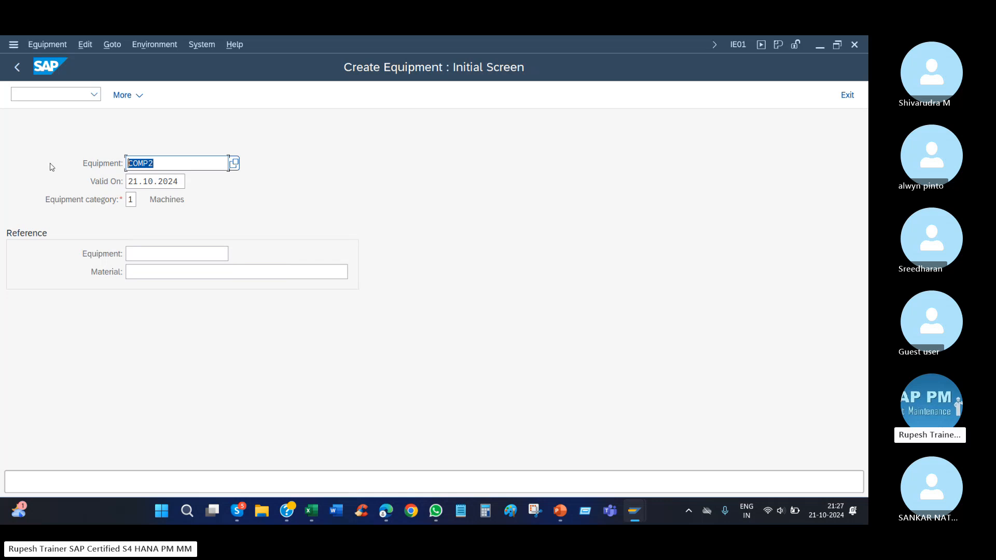
# Open the general data for equipment COMP2, then restart IE01 and open a category M record without an equipment number.
pyautogui.press('Return')
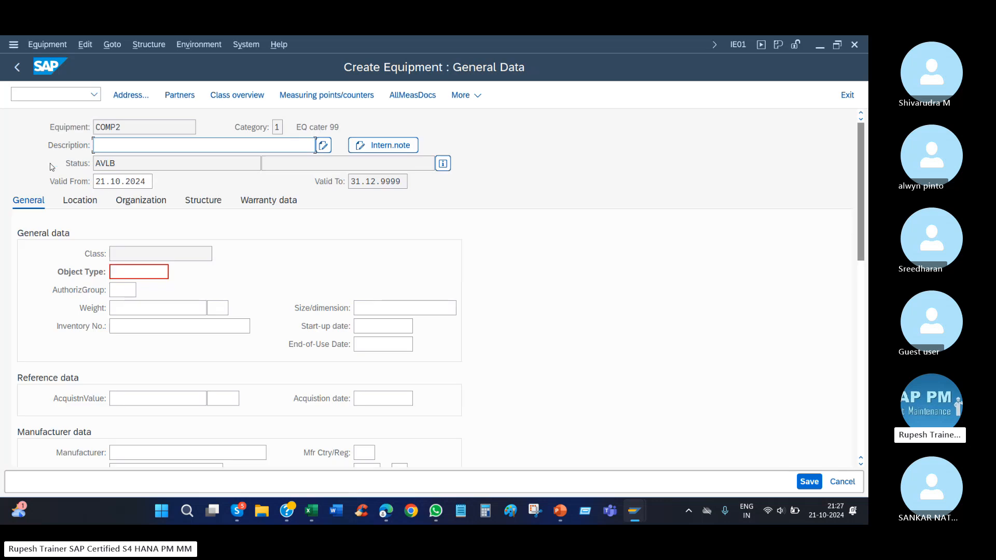
pyautogui.click(94, 95)
pyautogui.click(54, 107)
pyautogui.press('Return')
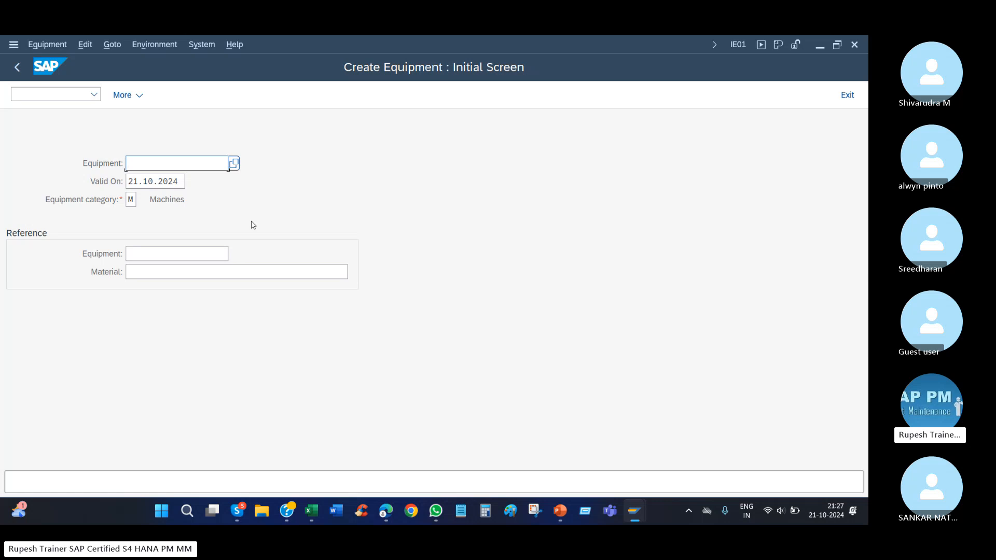
pyautogui.press('Return')
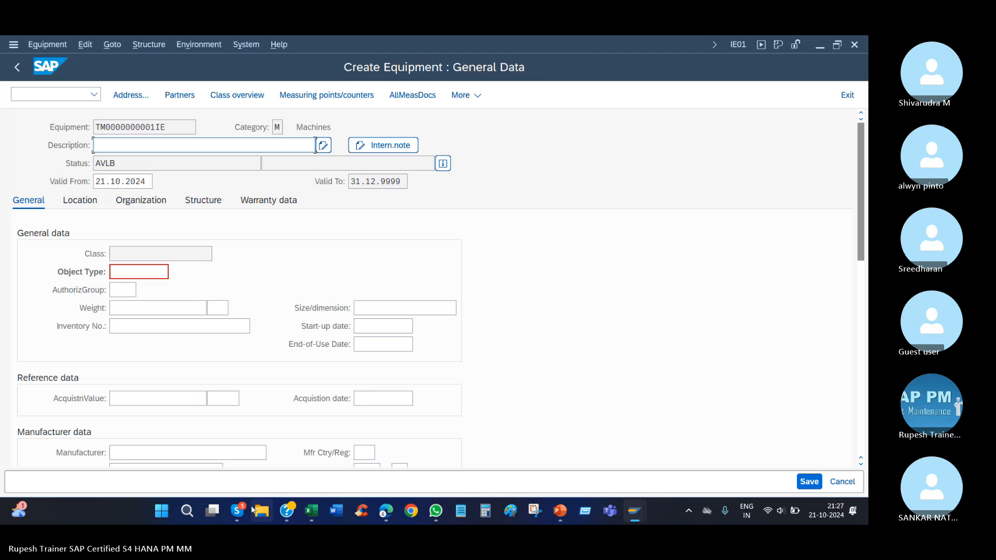
# Switch to the SAP PM (2) workbook in Excel and enter 2 in cell B461 of the SH 9 PM sheet.
pyautogui.moveTo(237, 511)
pyautogui.click(205, 450)
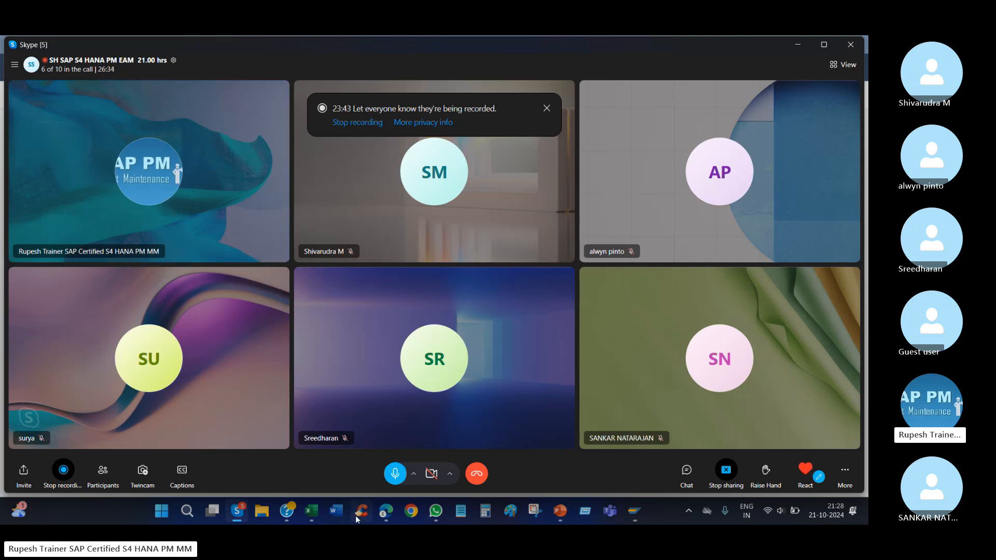
pyautogui.click(320, 513)
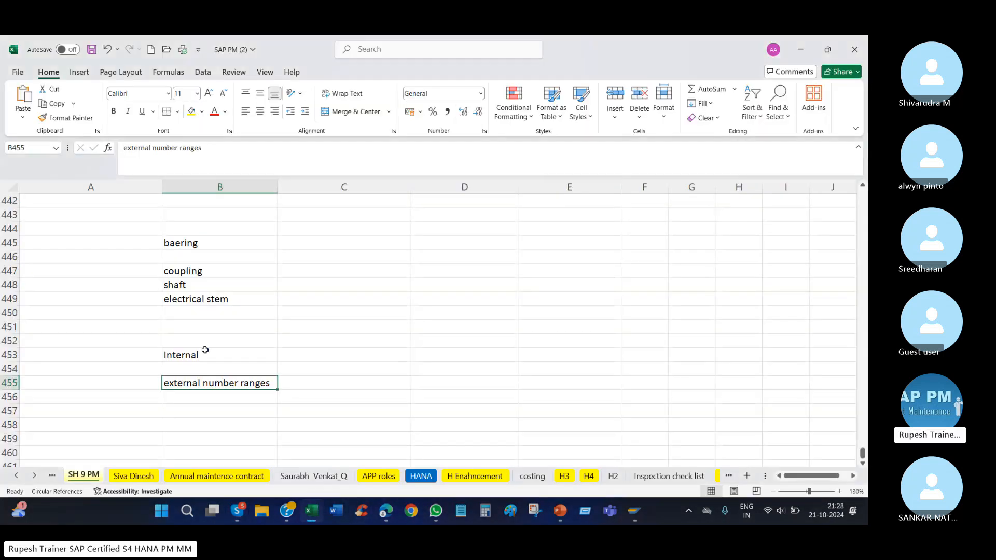
pyautogui.click(203, 354)
pyautogui.click(249, 385)
pyautogui.scroll(-3, 415, 336)
pyautogui.scroll(1, 415, 339)
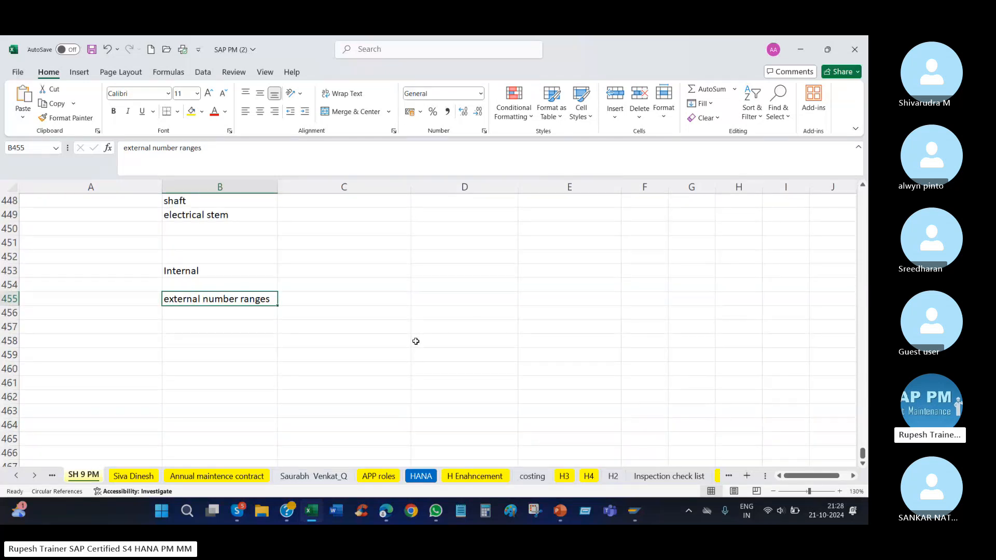
pyautogui.scroll(-1, 417, 334)
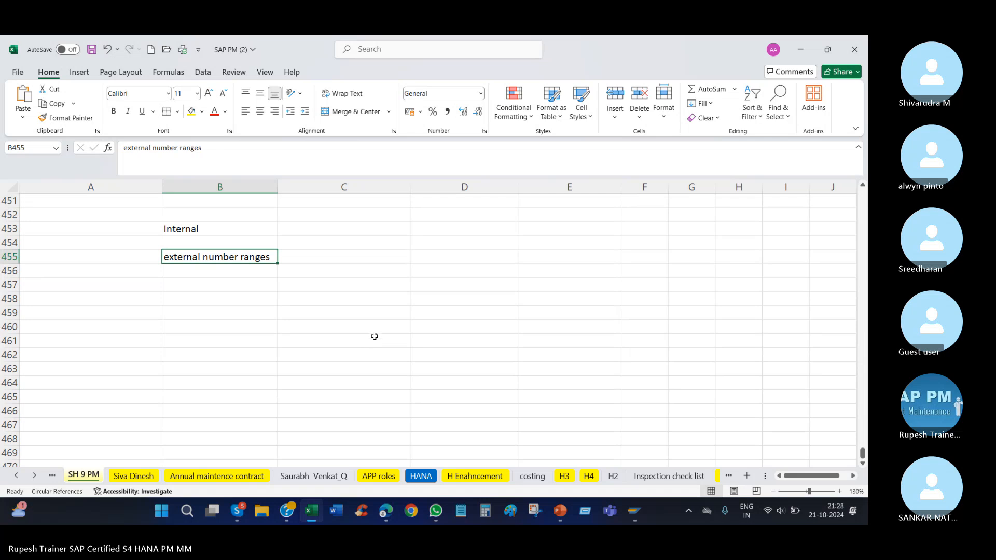
pyautogui.click(260, 339)
pyautogui.write('2')
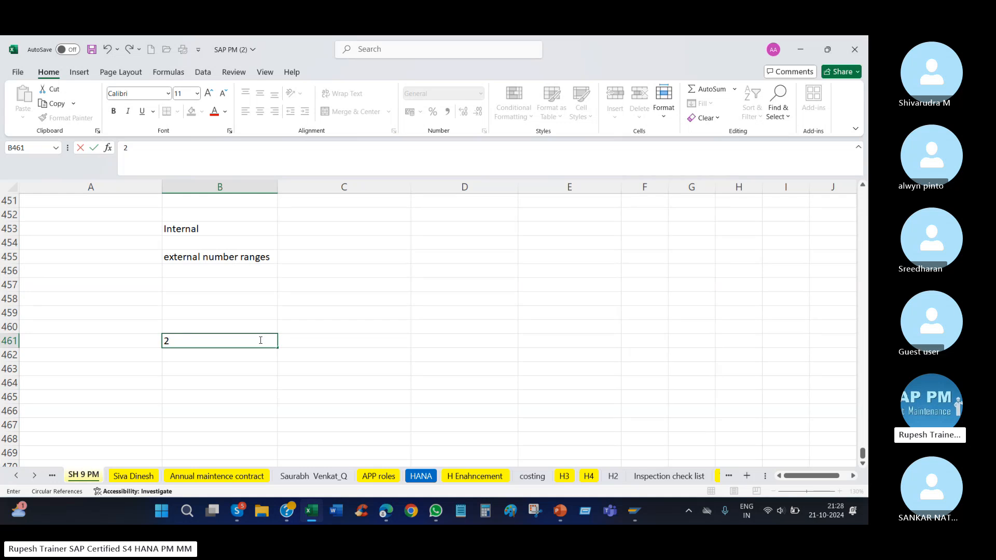
pyautogui.click(381, 408)
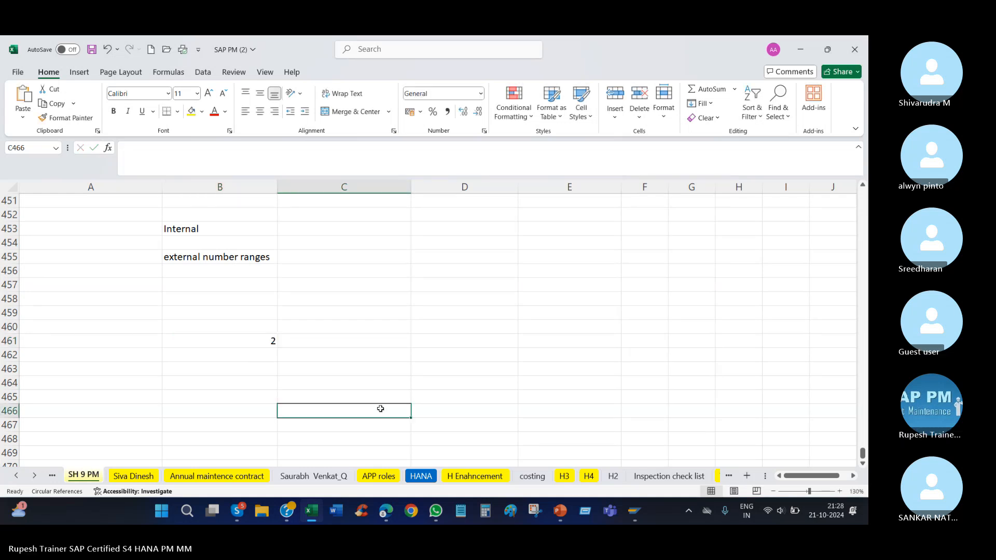
# Enter the number range "300000 - 5000000" in cell D461.
pyautogui.click(454, 337)
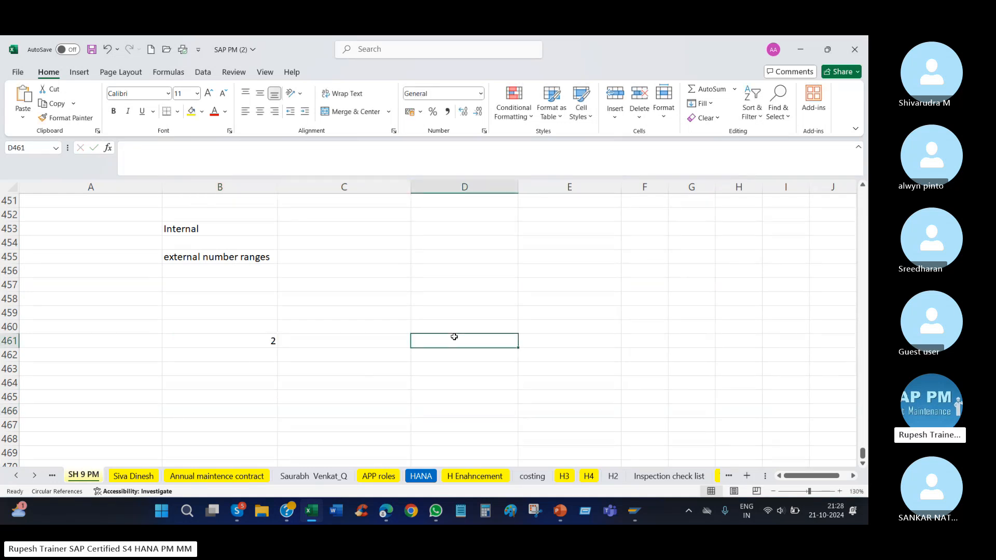
pyautogui.write('3')
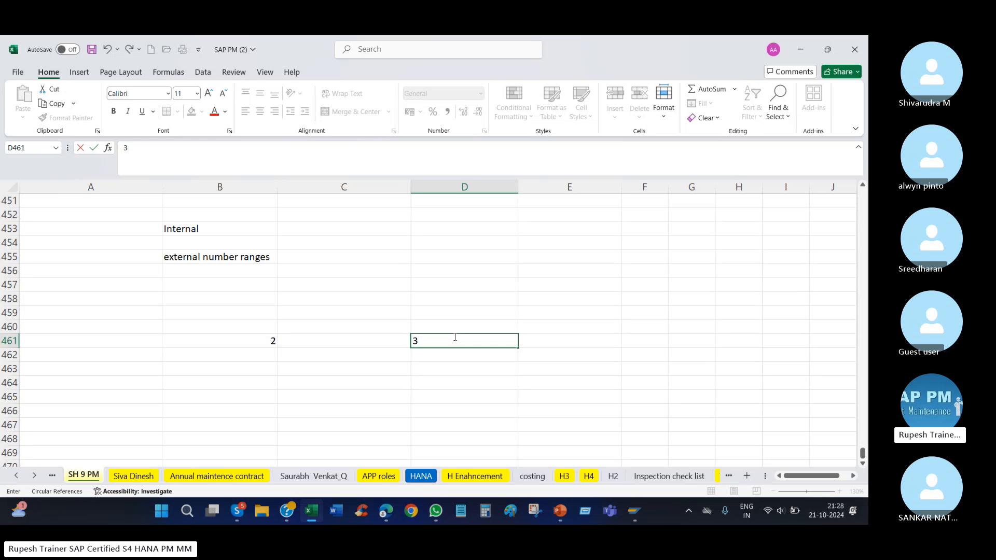
pyautogui.write('00000 - 500000')
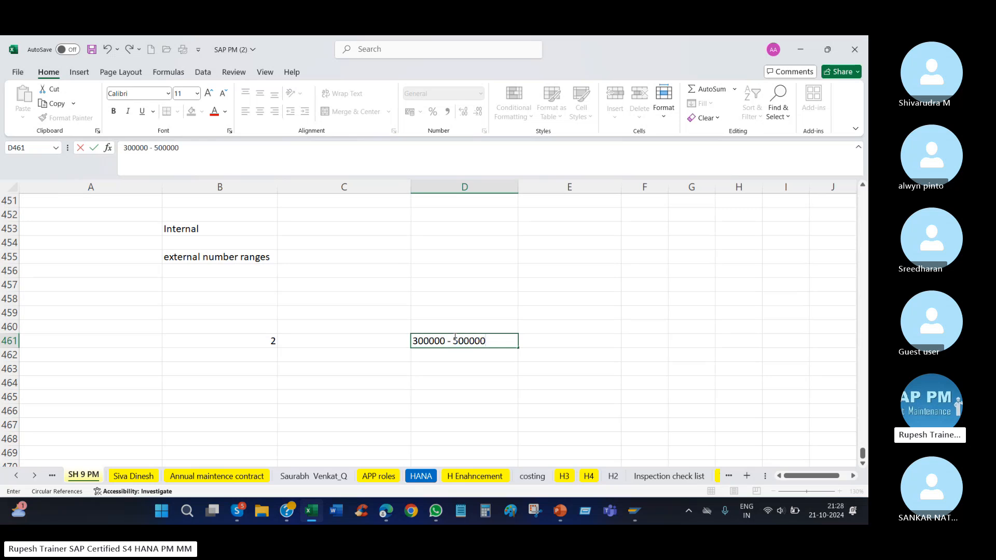
pyautogui.write('0')
pyautogui.press('Return')
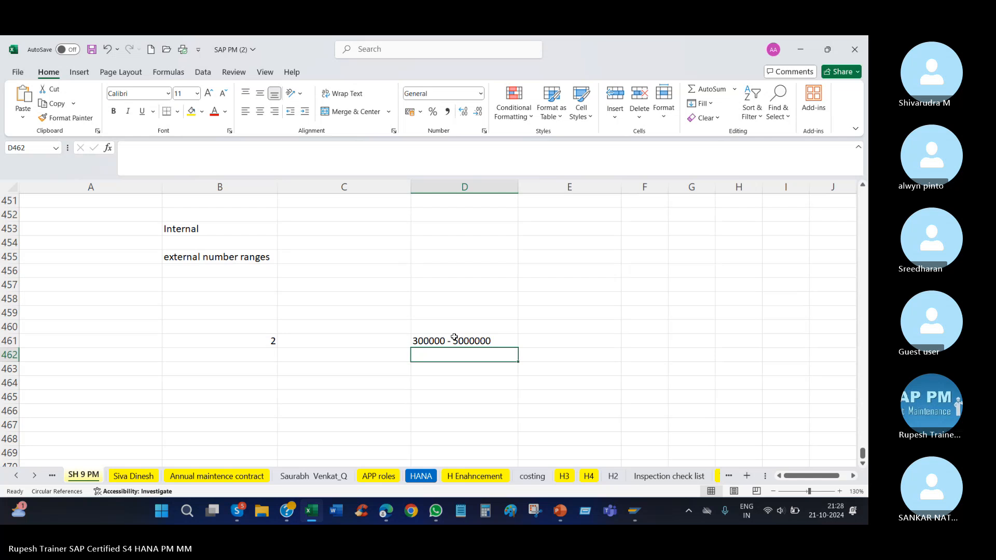
pyautogui.click(454, 342)
pyautogui.click(264, 340)
pyautogui.click(443, 336)
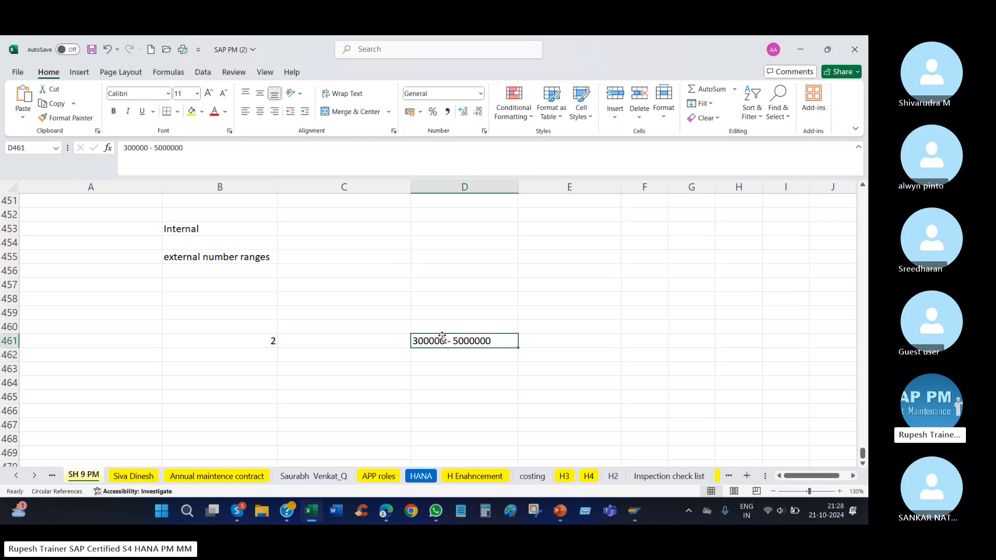
# Enter "group" in cell A464 and its number range "0 - 100000" in cell B464.
pyautogui.click(112, 387)
pyautogui.write('group')
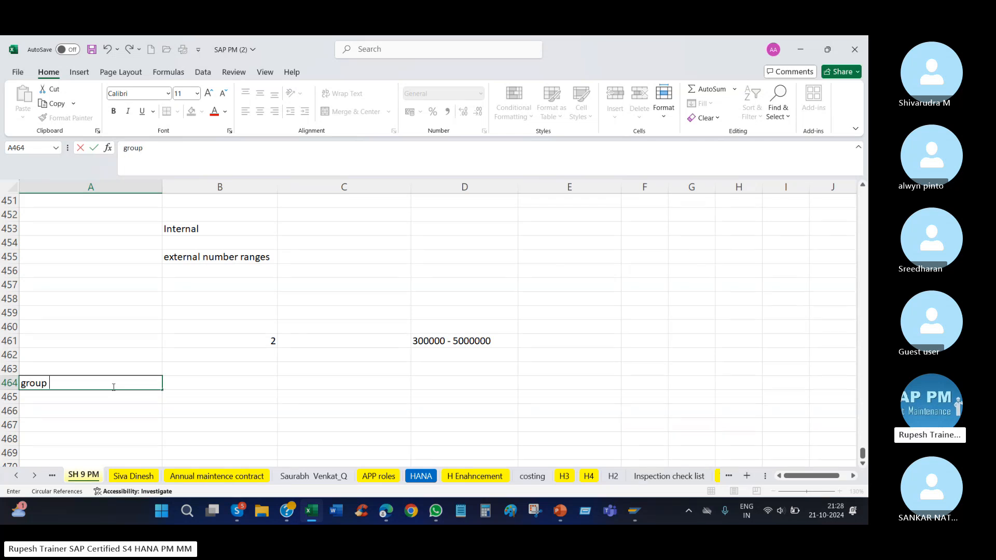
pyautogui.press('Return')
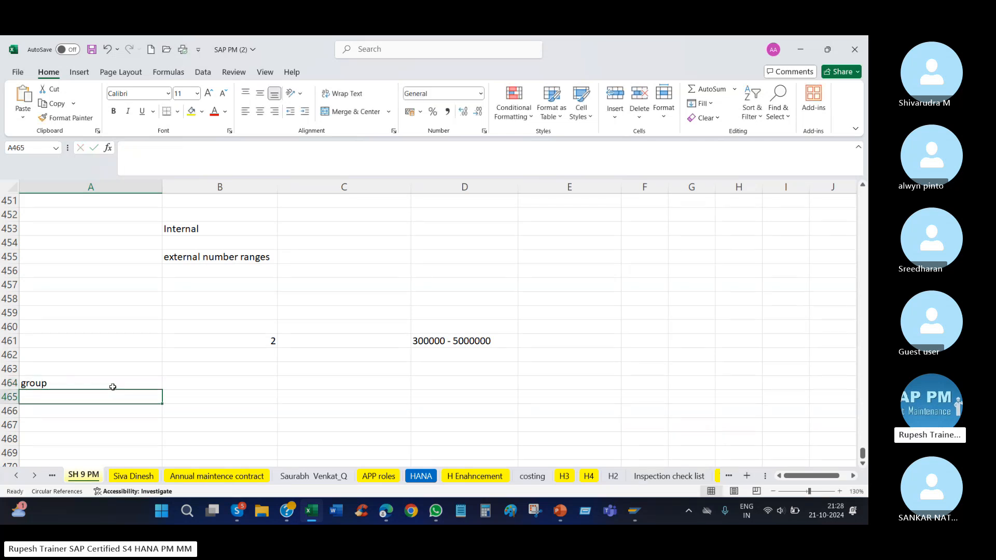
pyautogui.click(112, 383)
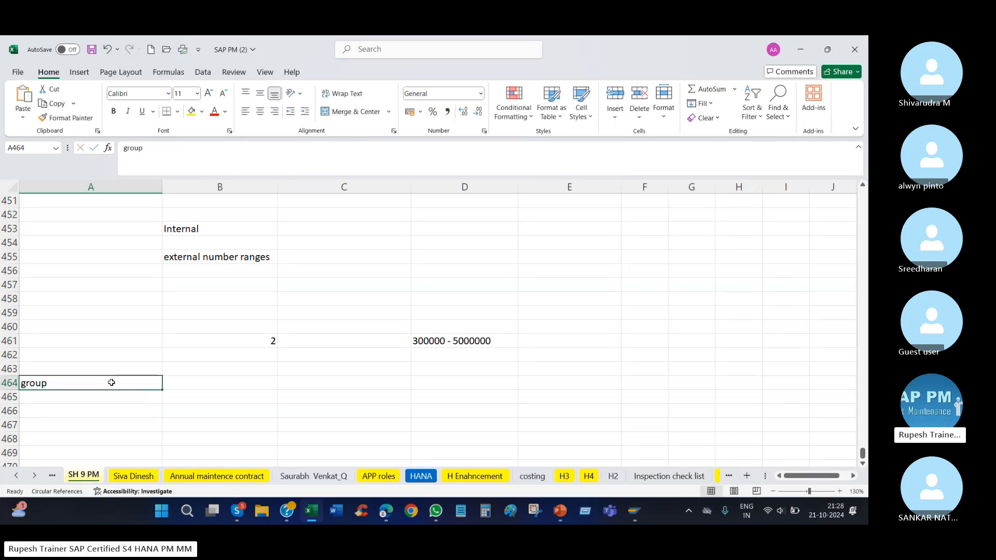
pyautogui.click(476, 340)
pyautogui.click(242, 383)
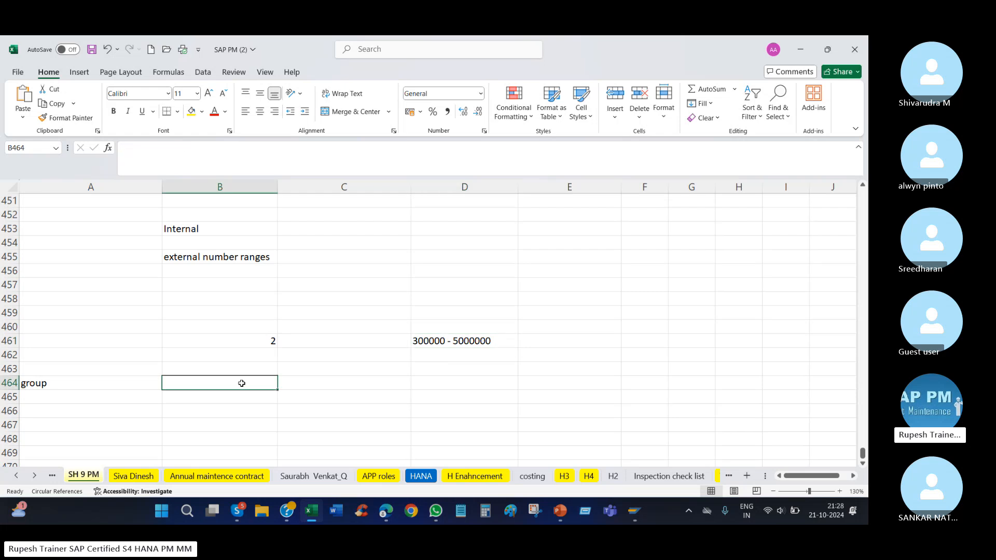
pyautogui.write('0 -')
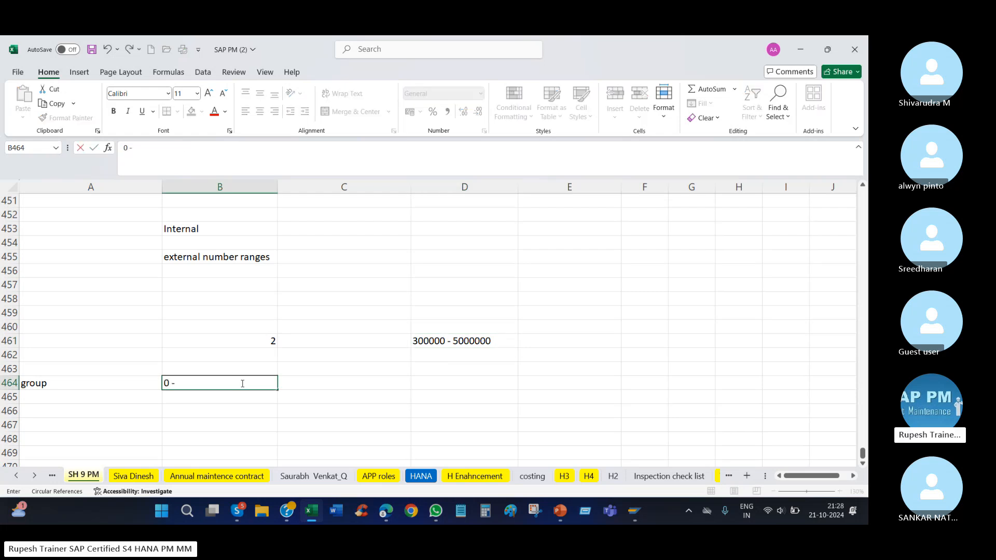
pyautogui.write(' 100000')
pyautogui.press('Return')
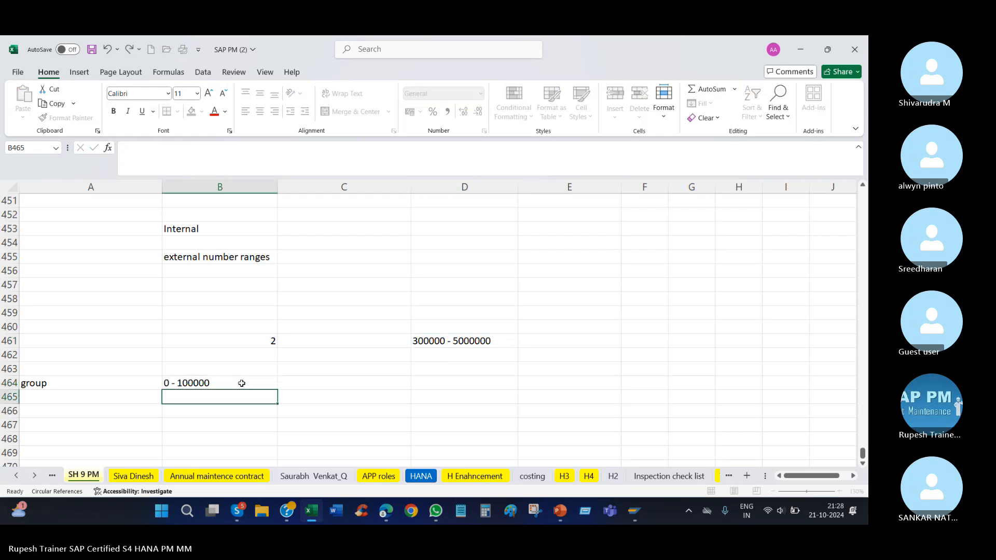
pyautogui.write('1001-')
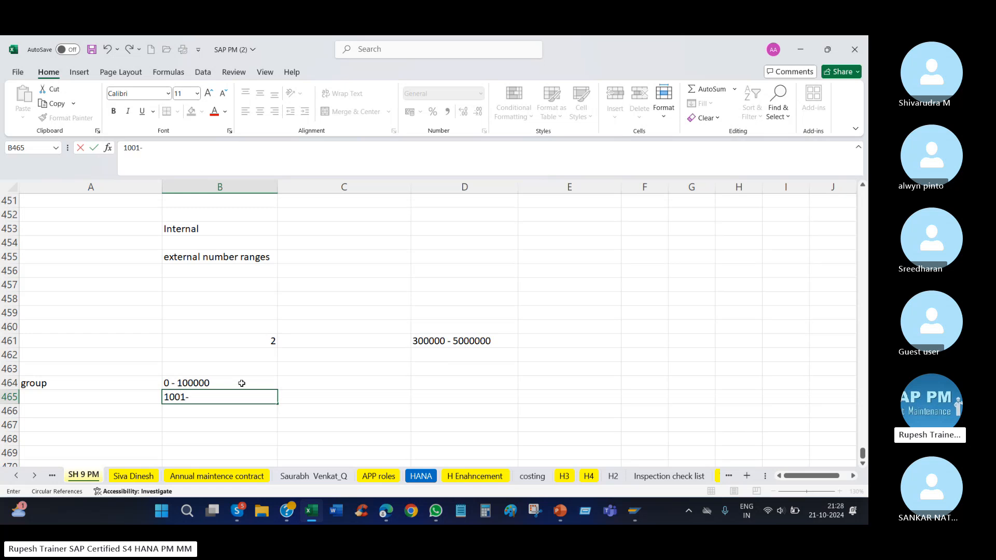
pyautogui.write(' 150000')
pyautogui.press('Return')
pyautogui.click(202, 385)
pyautogui.click(214, 397)
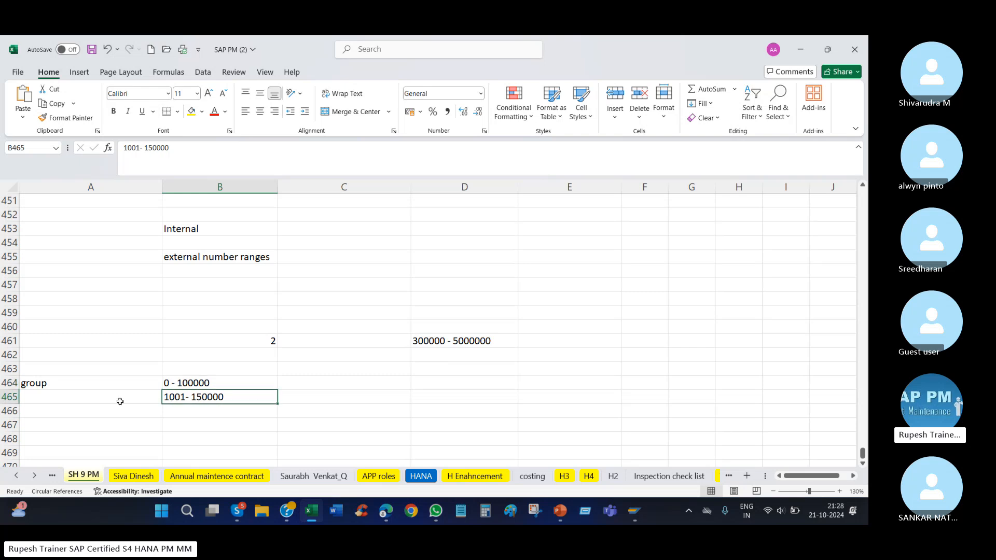
pyautogui.click(116, 400)
pyautogui.write('grou[p')
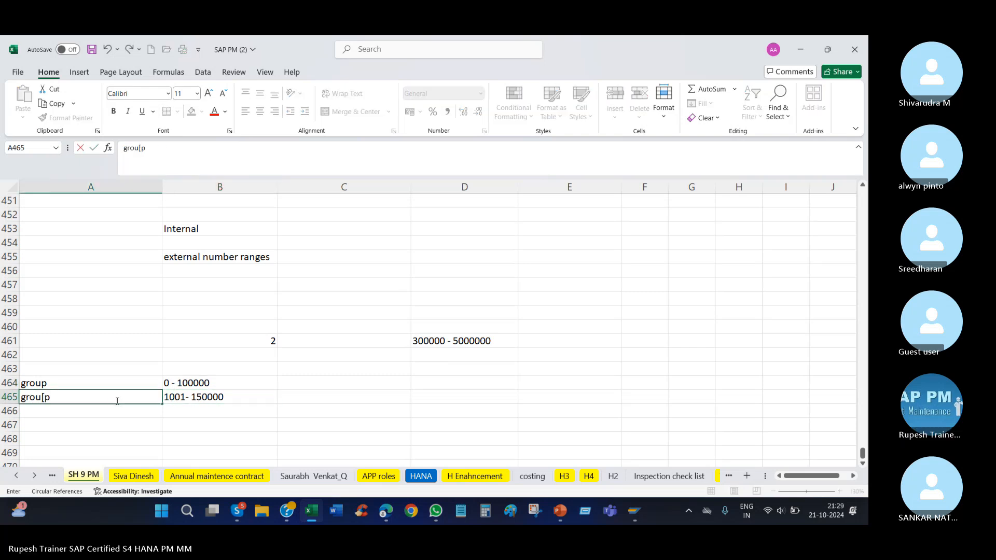
pyautogui.press('Return')
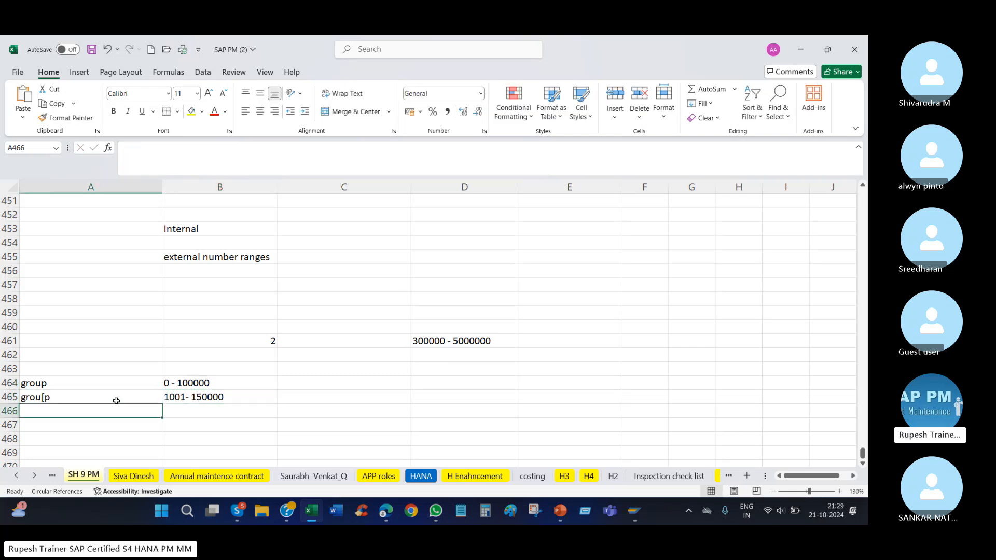
# Review the group ranges in rows 464 and 465 against the range in D461 and the internal and external numbering notes.
pyautogui.click(458, 340)
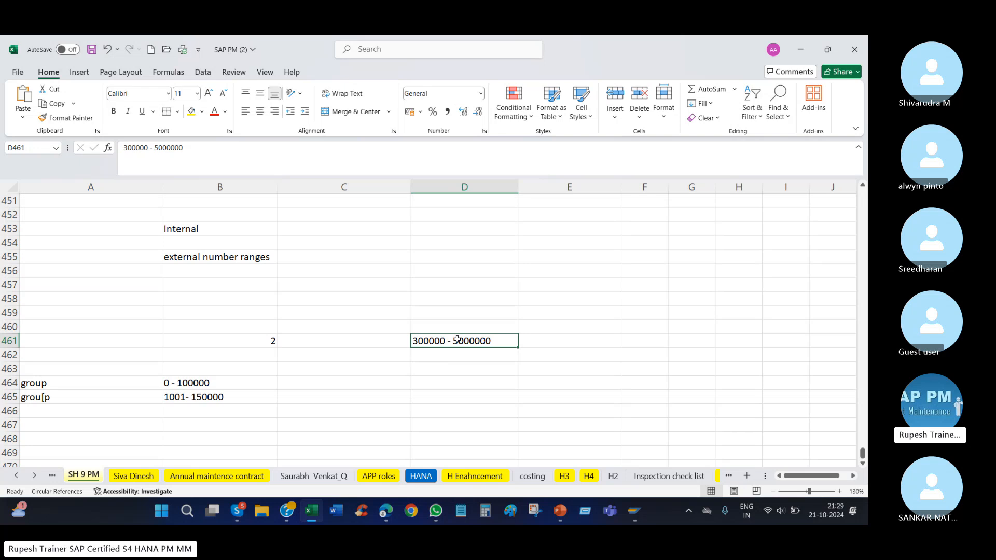
pyautogui.moveTo(174, 381); pyautogui.dragTo(217, 395)
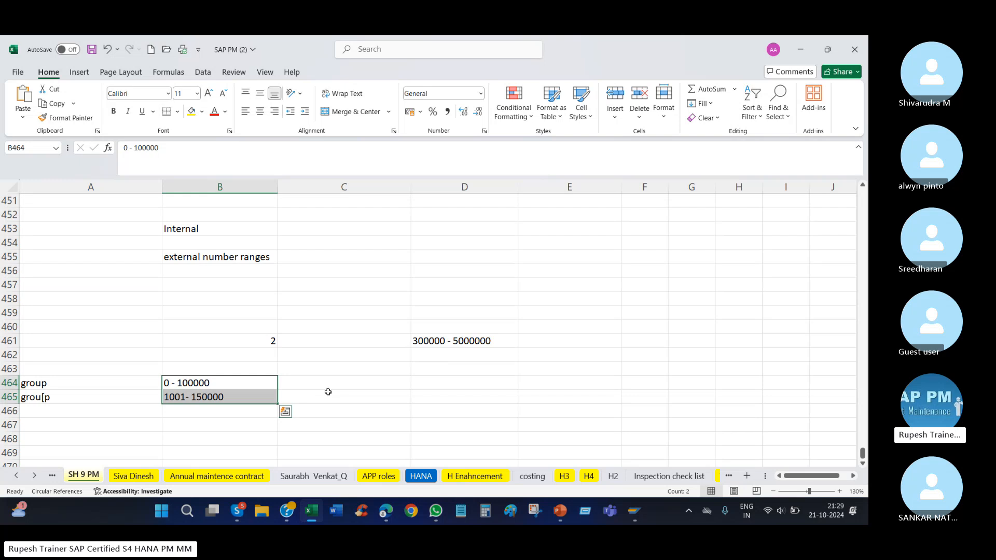
pyautogui.click(260, 339)
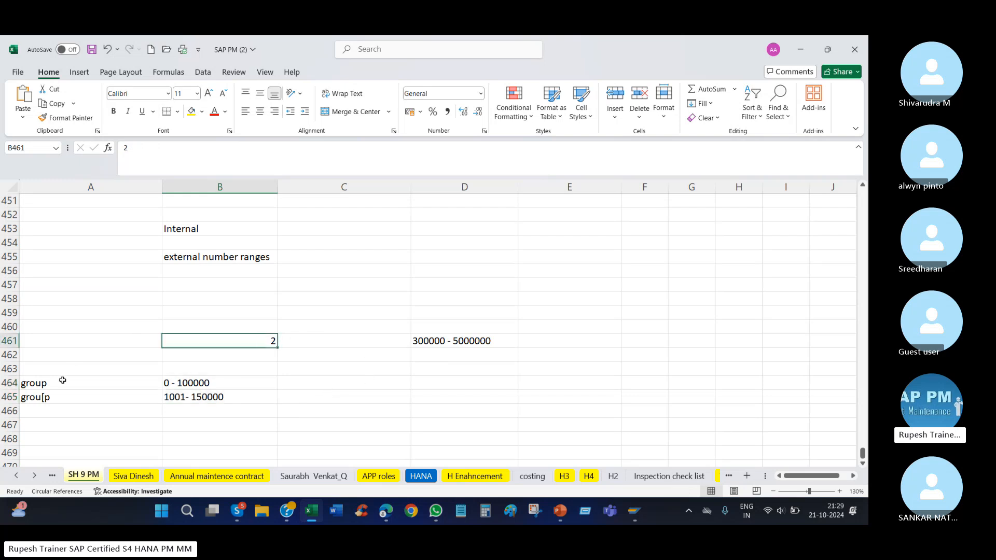
pyautogui.click(59, 395)
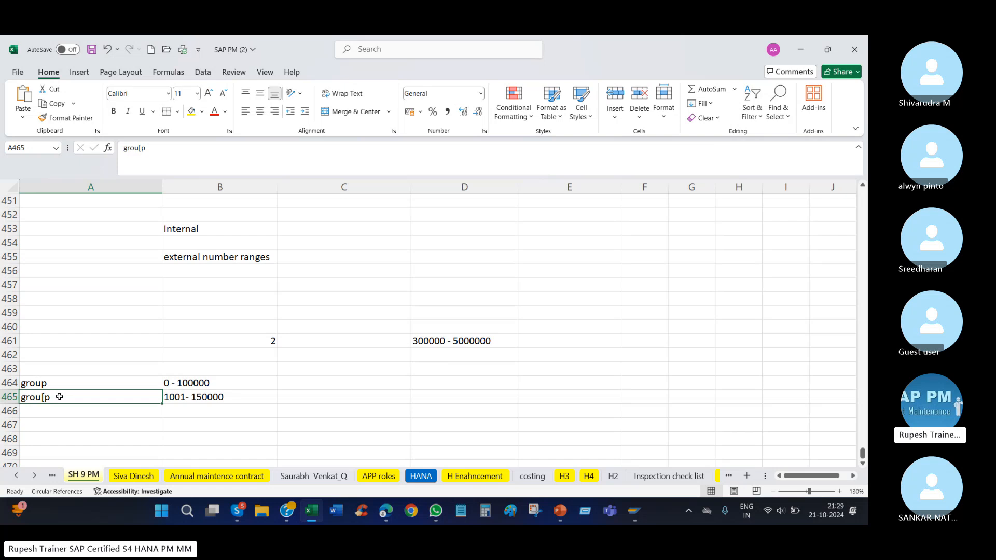
pyautogui.click(487, 340)
pyautogui.moveTo(46, 381); pyautogui.dragTo(249, 411)
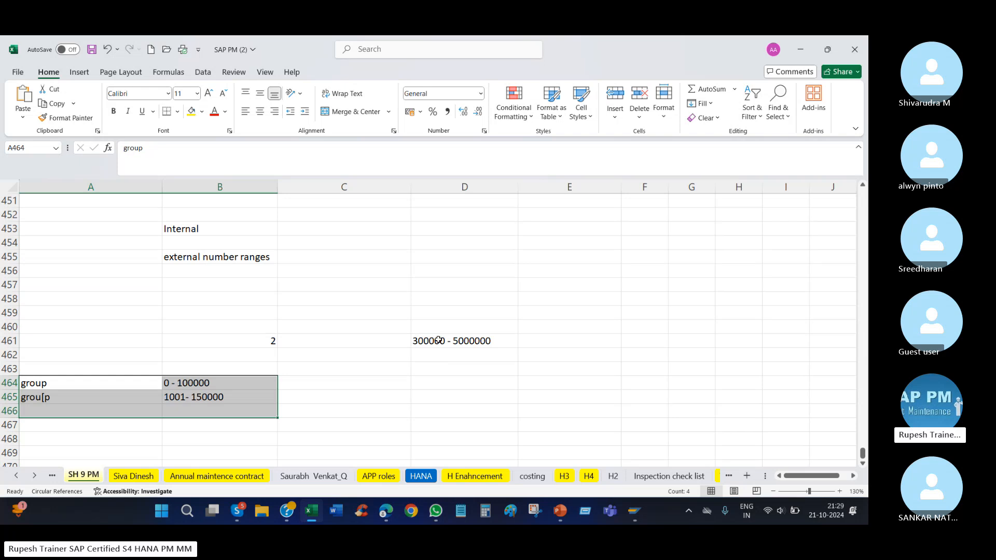
pyautogui.click(438, 339)
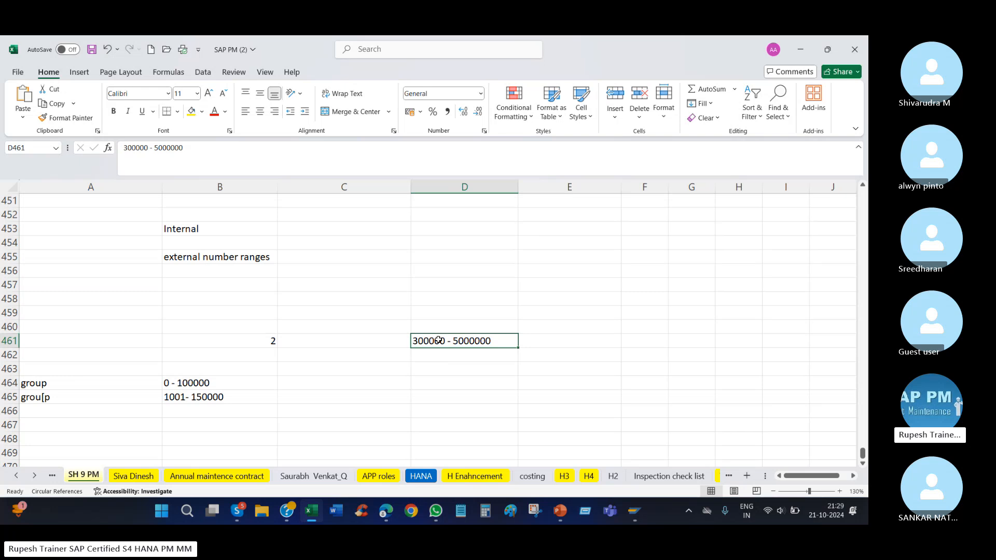
pyautogui.click(563, 299)
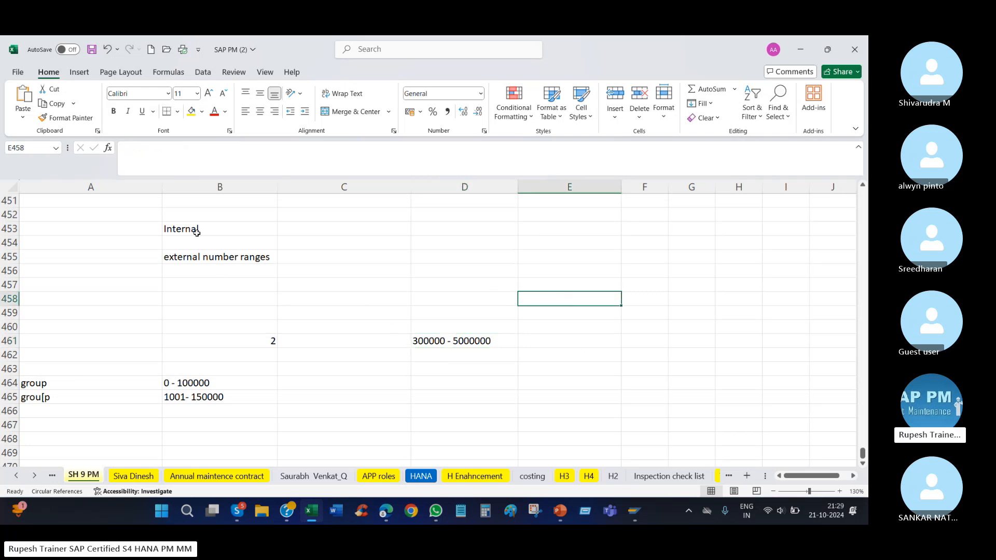
pyautogui.moveTo(196, 214); pyautogui.dragTo(207, 258)
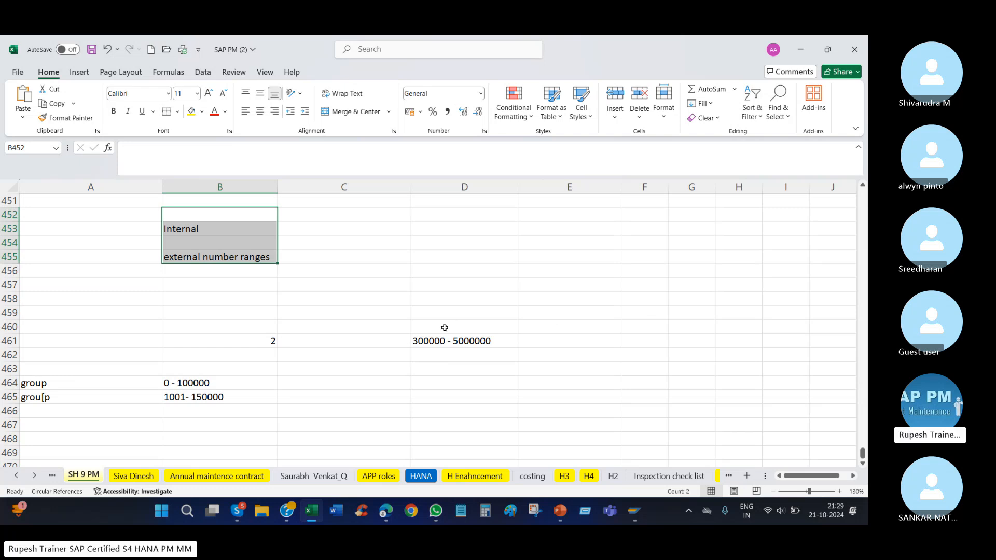
pyautogui.click(356, 354)
pyautogui.click(210, 342)
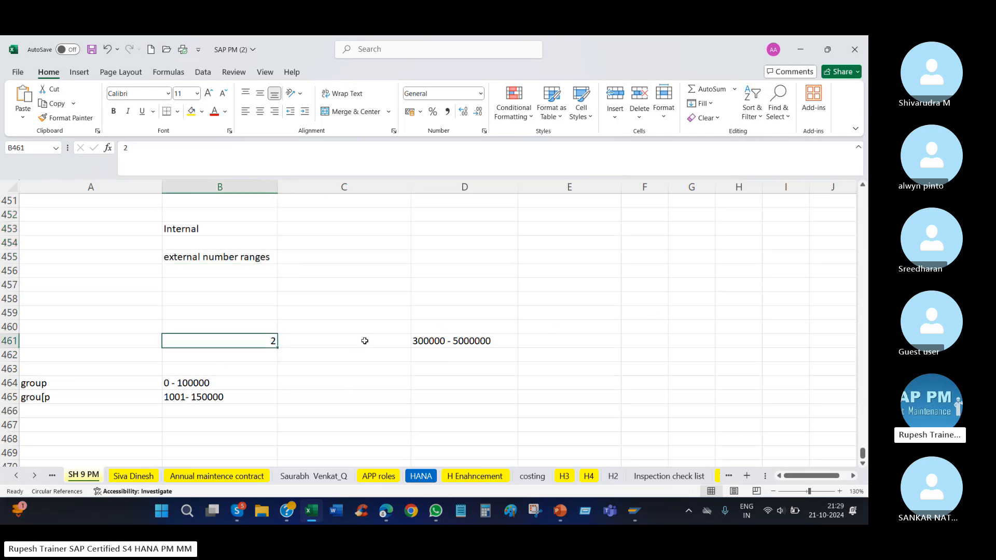
# Open the recent document "Number ranges" in Word.
pyautogui.rightClick(334, 513)
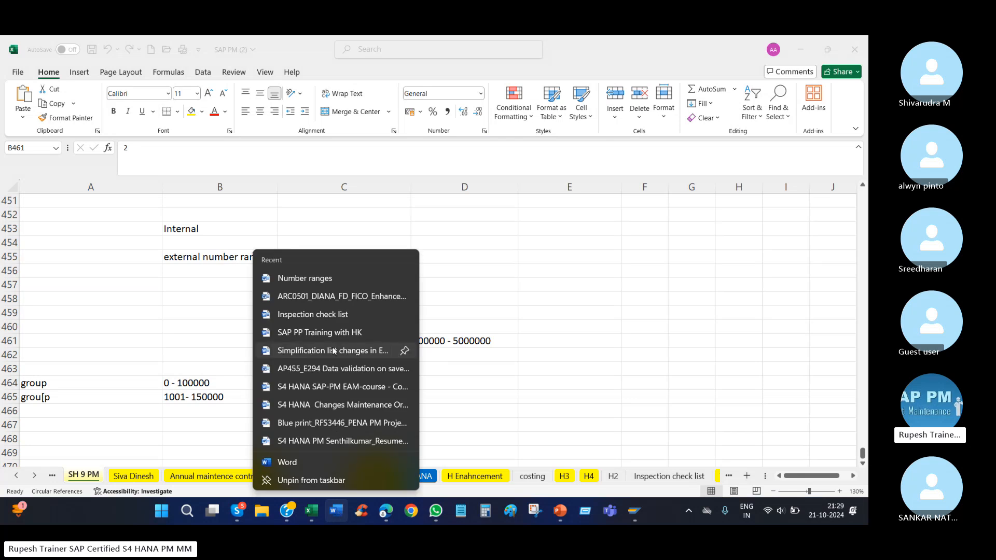
pyautogui.click(316, 280)
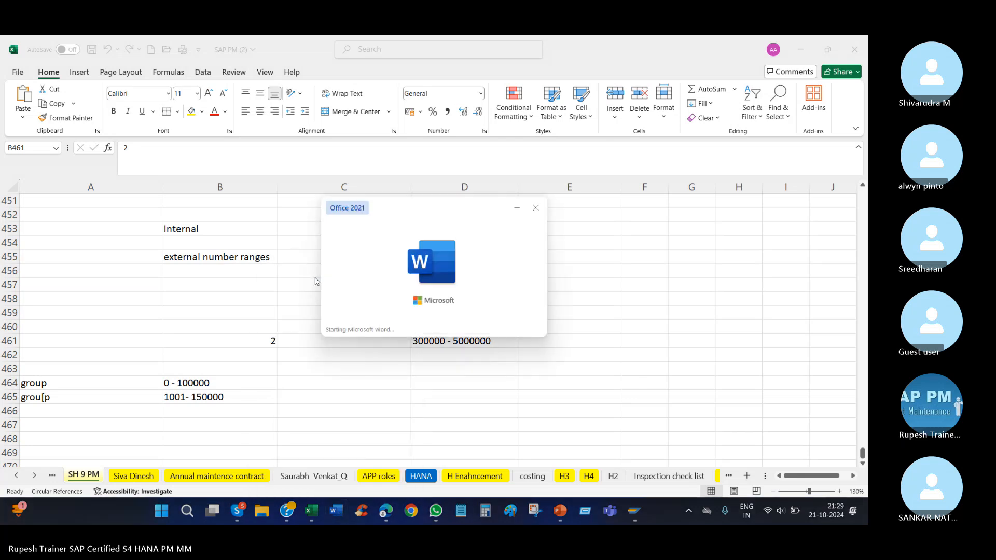
# Review the table of SAP-PM objects and their number range Tcodes, along with the Tcode list below it, in the Number ranges document.
pyautogui.scroll(-10, 410, 311)
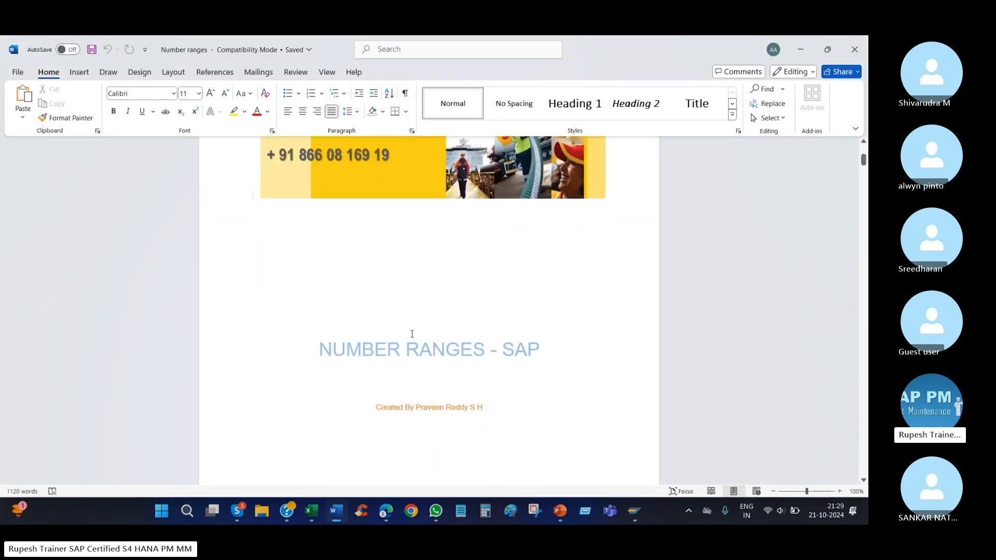
pyautogui.scroll(-10, 446, 350)
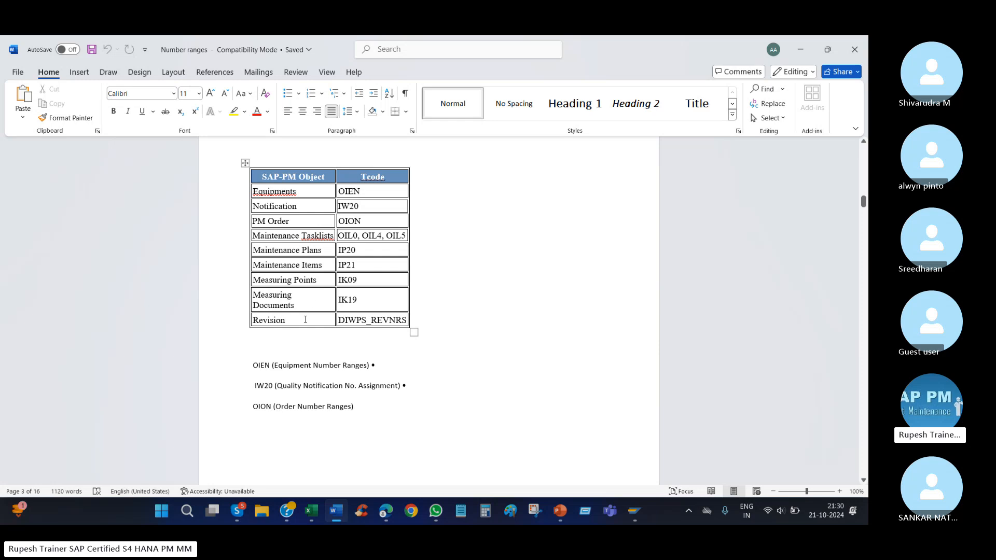
pyautogui.moveTo(256, 191); pyautogui.dragTo(415, 322)
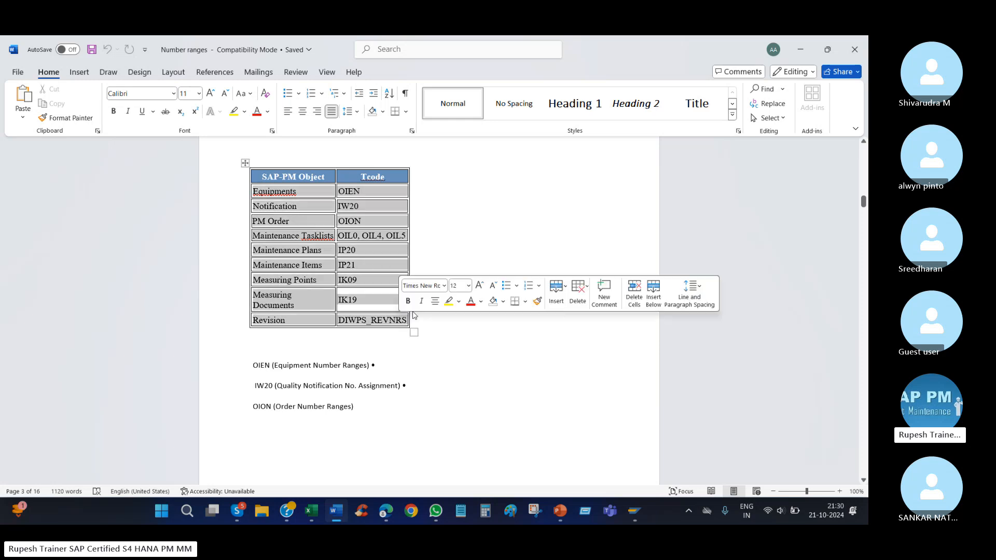
pyautogui.click(525, 217)
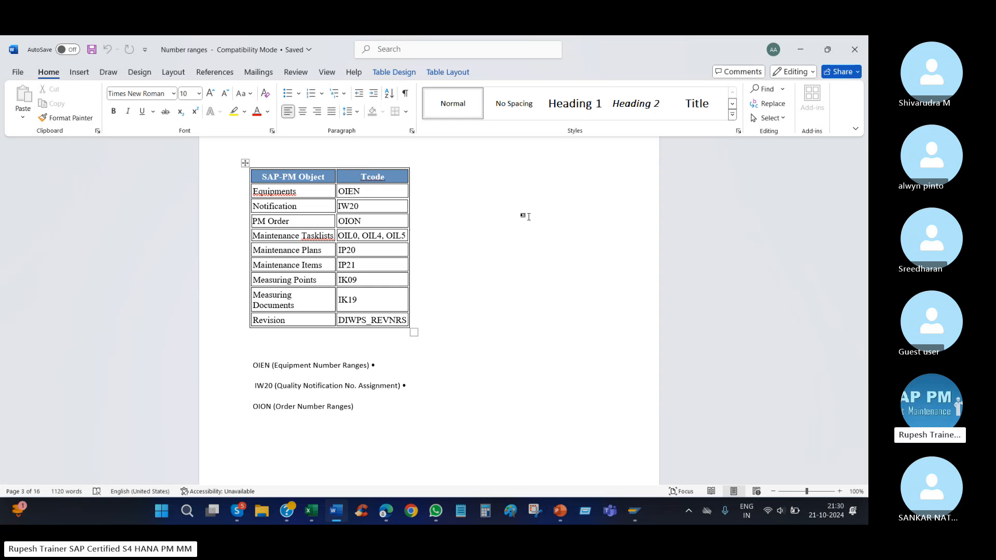
pyautogui.scroll(-1, 486, 317)
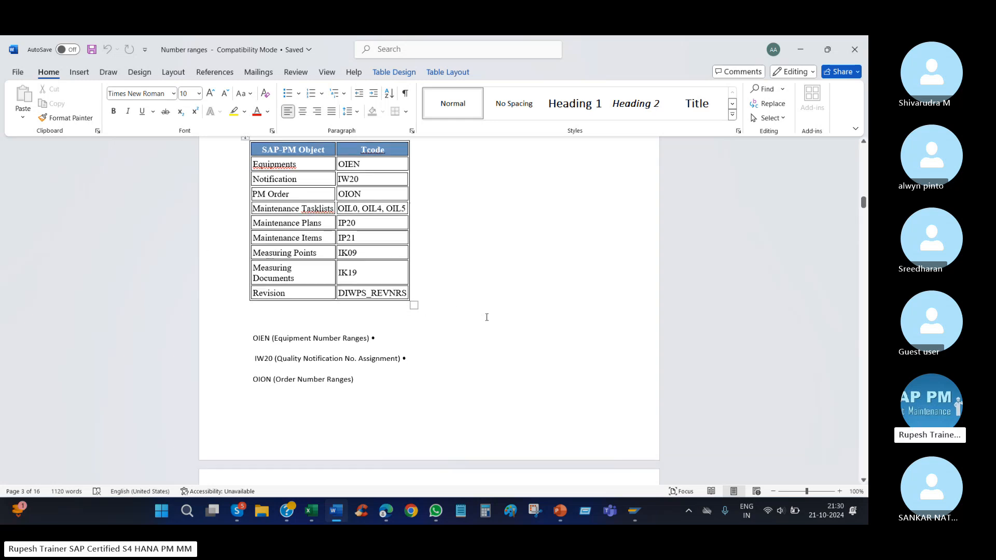
pyautogui.scroll(-7, 487, 317)
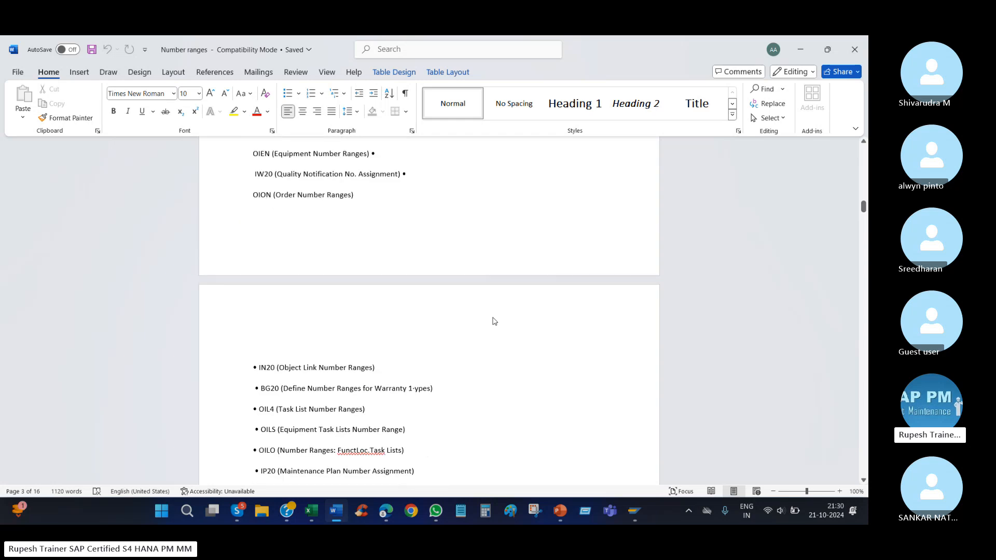
pyautogui.scroll(8, 490, 317)
pyautogui.scroll(2, 490, 317)
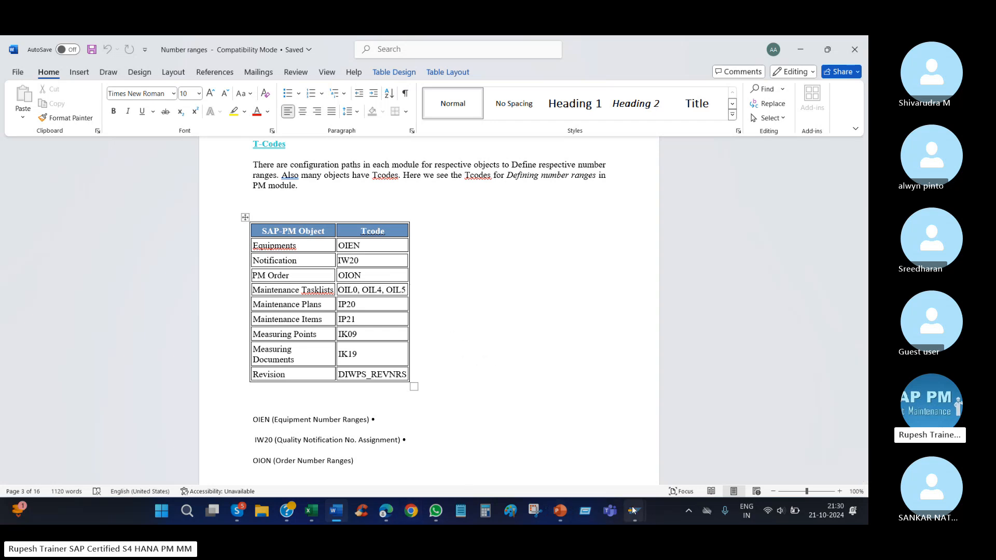
# Switch to the SAP Display IMG window and open the editable intervals under Define Number Ranges for Equipment Categories.
pyautogui.moveTo(634, 511)
pyautogui.click(777, 455)
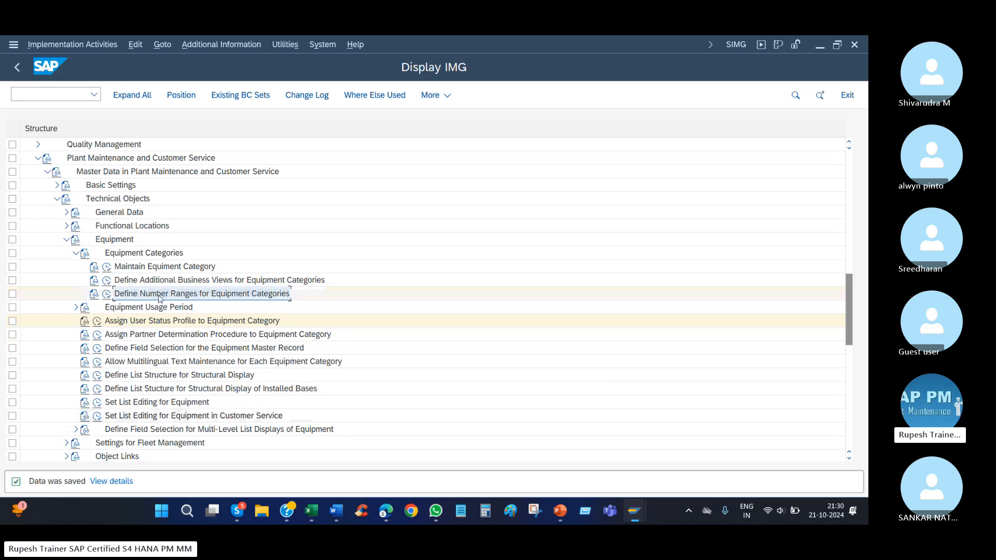
pyautogui.click(107, 295)
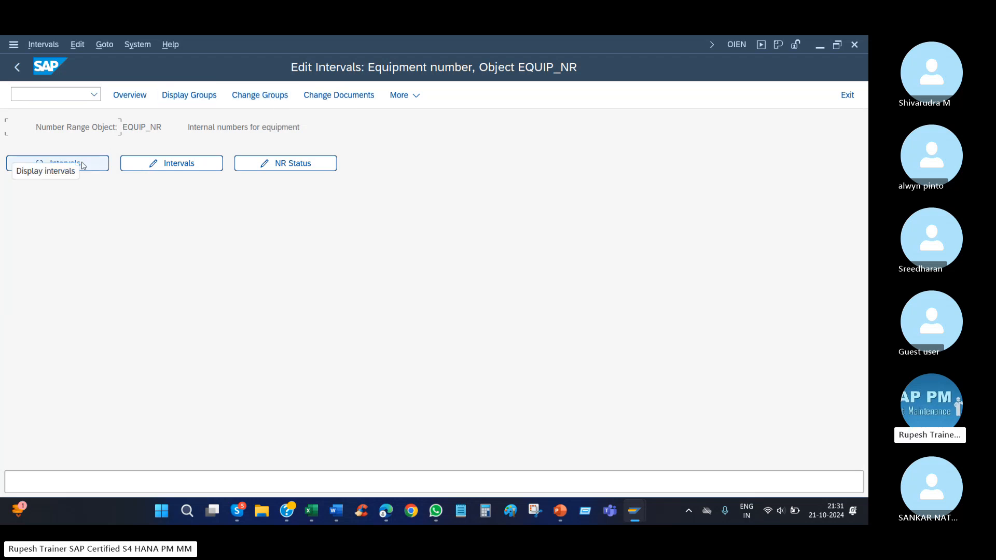
pyautogui.click(200, 165)
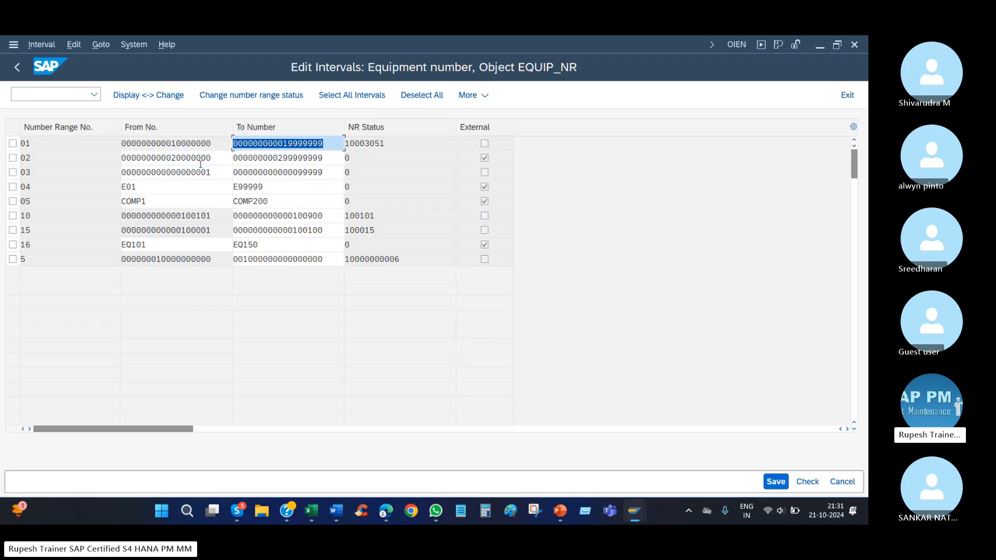
# Leave the interval list, open the number range groups for changing, and open the Test Interval group.
pyautogui.click(17, 67)
pyautogui.click(255, 97)
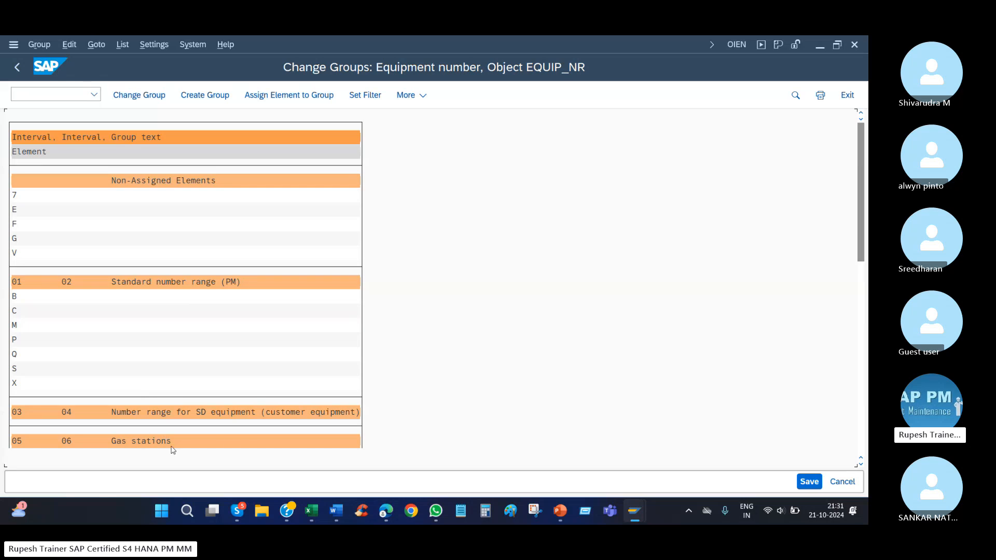
pyautogui.scroll(-1, 338, 347)
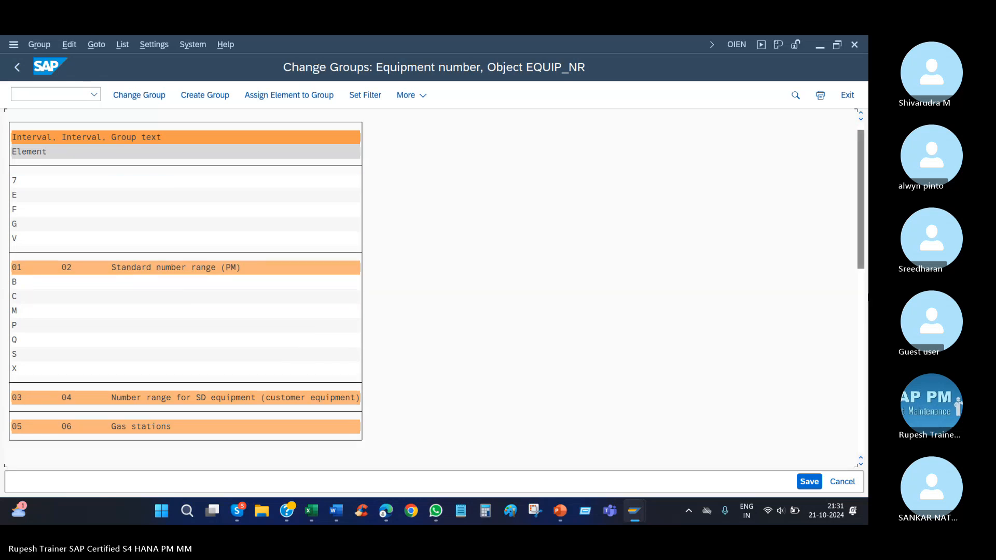
pyautogui.click(723, 289)
pyautogui.scroll(-6, 118, 326)
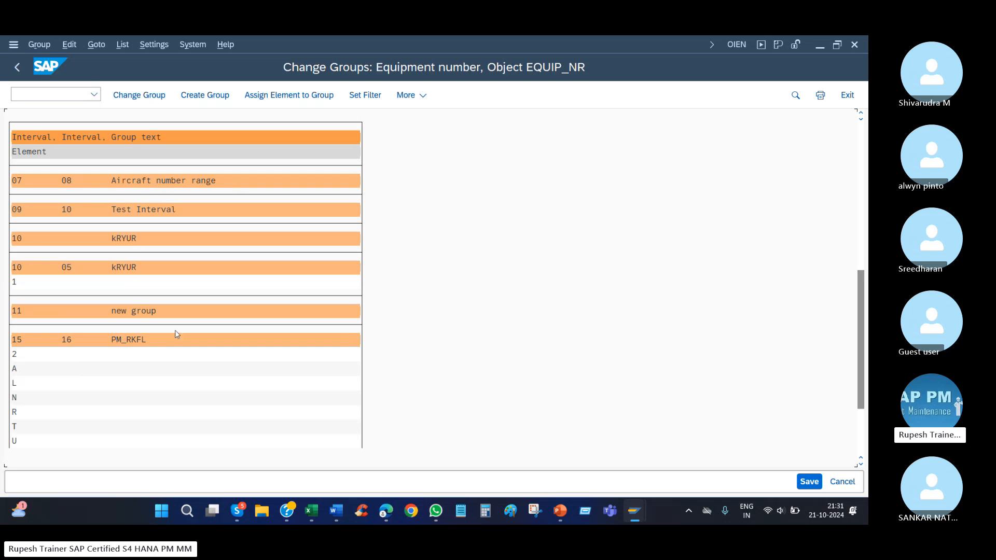
pyautogui.doubleClick(156, 209)
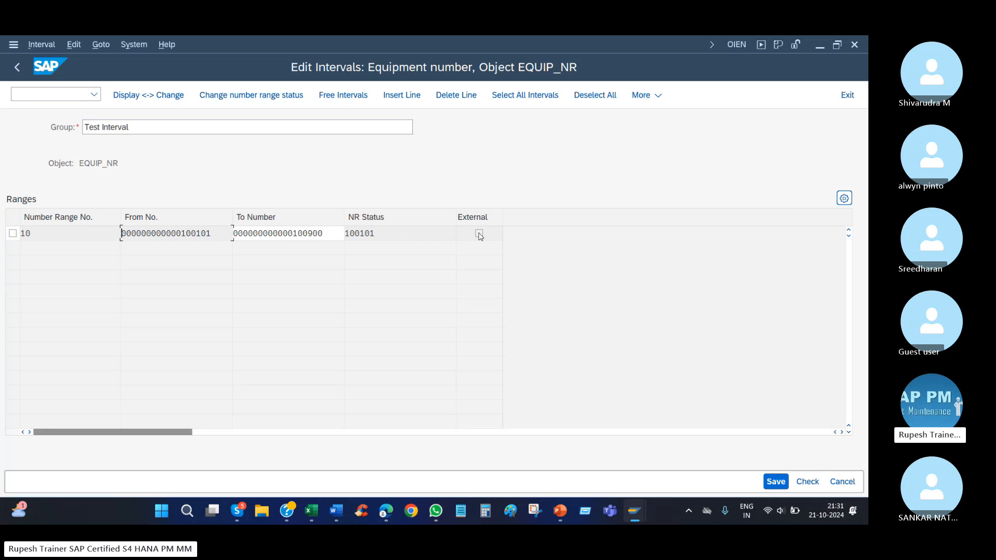
# Snip the Test Interval ranges with Snipping Tool, circle the External checkbox in pen, and close the snip without saving.
pyautogui.click(535, 511)
pyautogui.click(115, 194)
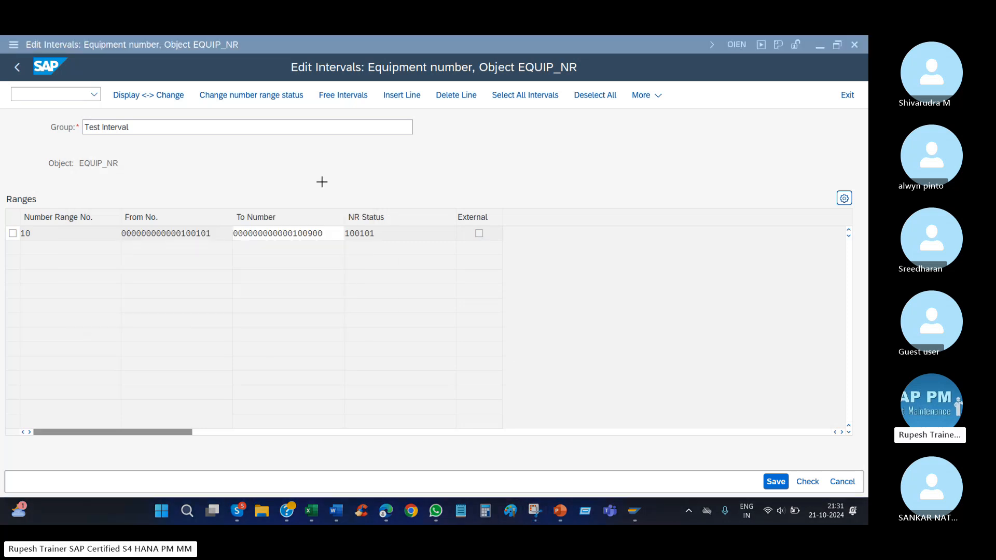
pyautogui.moveTo(192, 171); pyautogui.dragTo(545, 290)
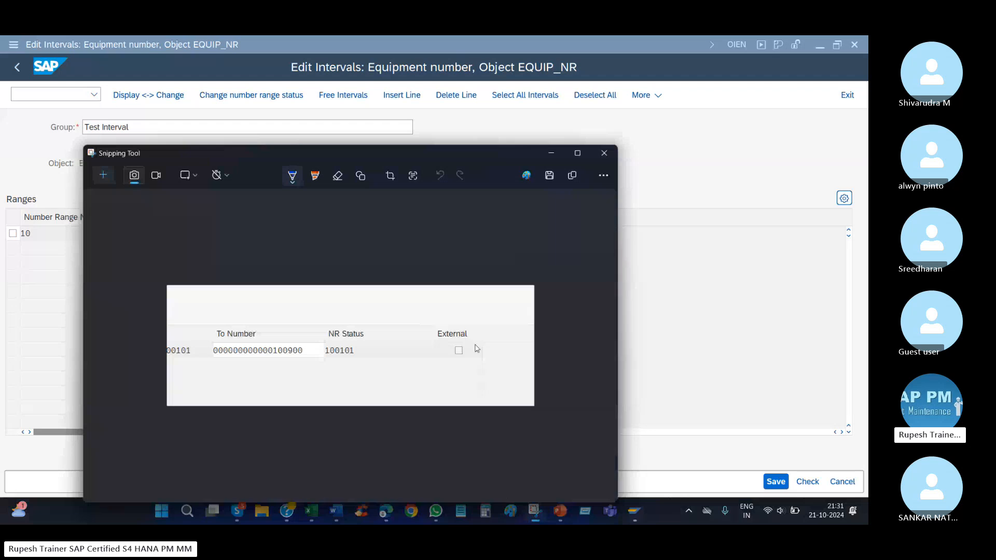
pyautogui.moveTo(470, 339)
pyautogui.mouseDown()
pyautogui.moveTo(442, 366)
pyautogui.moveTo(474, 357)
pyautogui.moveTo(475, 341)
pyautogui.mouseUp()
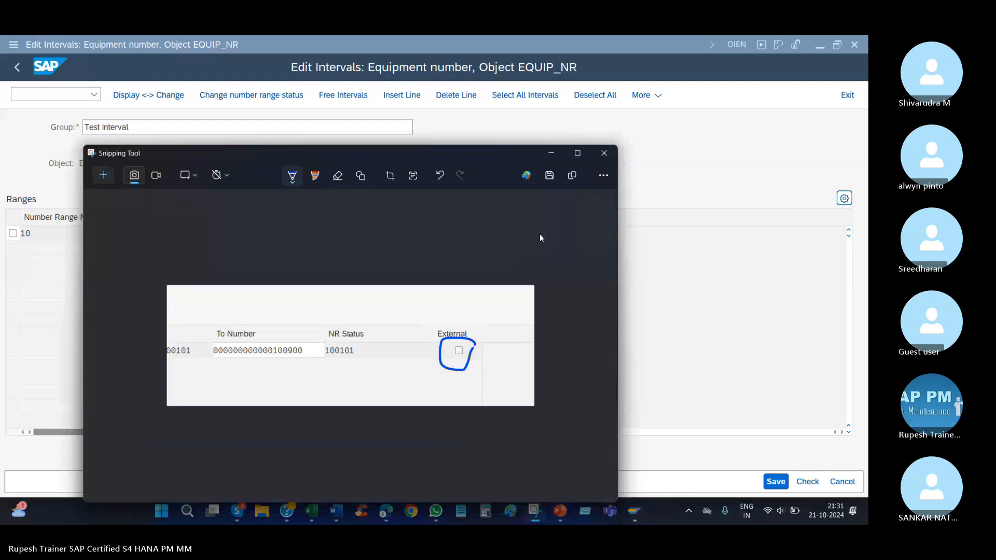
pyautogui.click(604, 152)
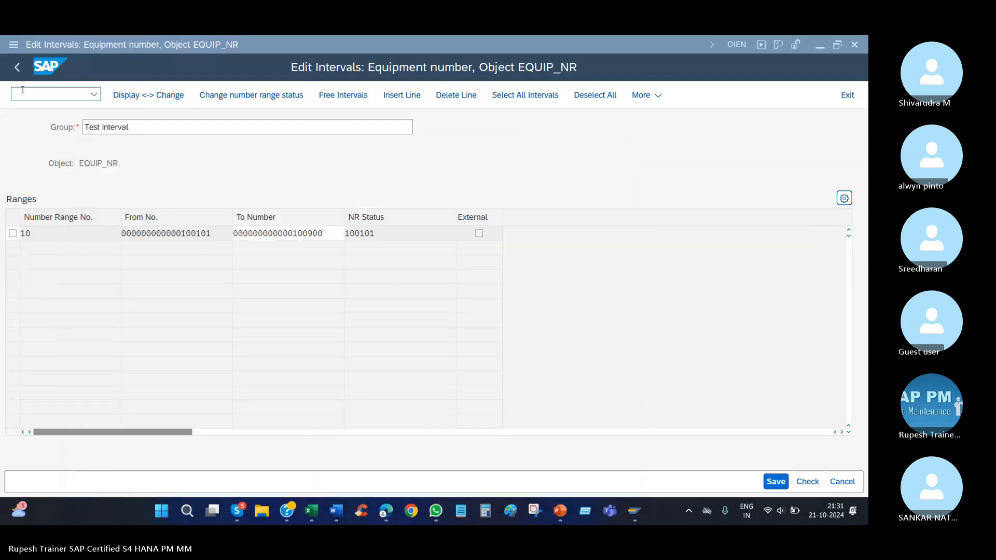
# Return to the group list, open the kRYUR group with intervals 10 and 05, and examine its external and internal ranges.
pyautogui.click(17, 67)
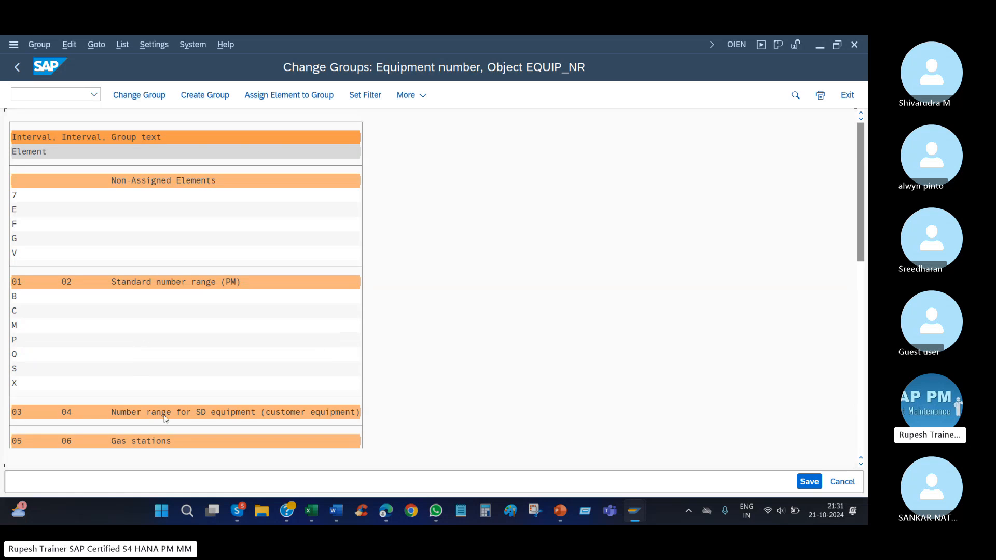
pyautogui.scroll(-5, 165, 418)
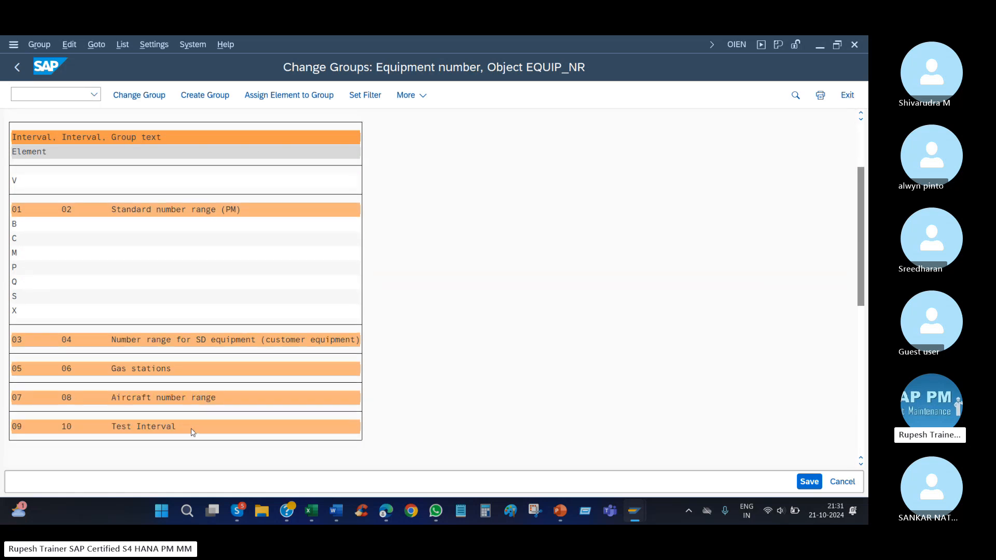
pyautogui.scroll(-3, 193, 432)
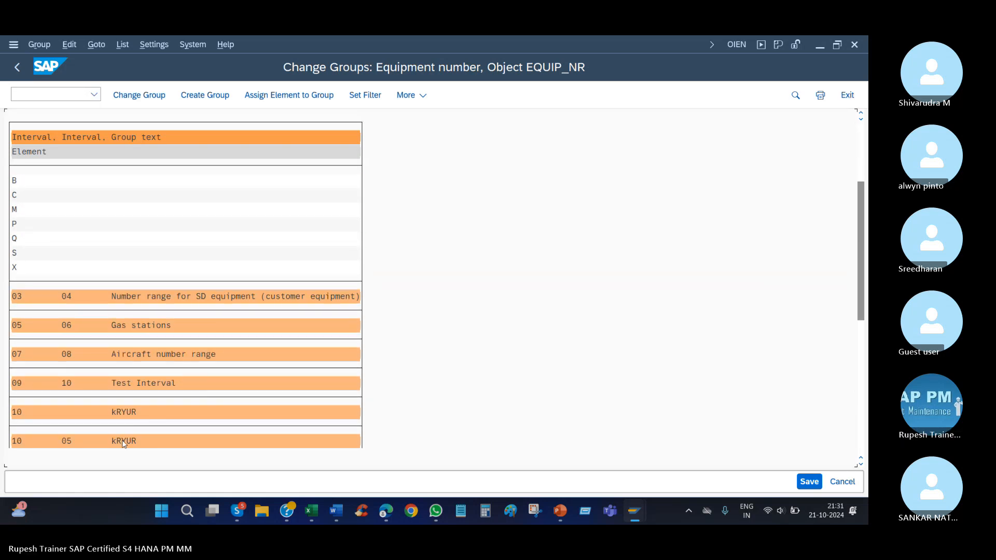
pyautogui.doubleClick(124, 441)
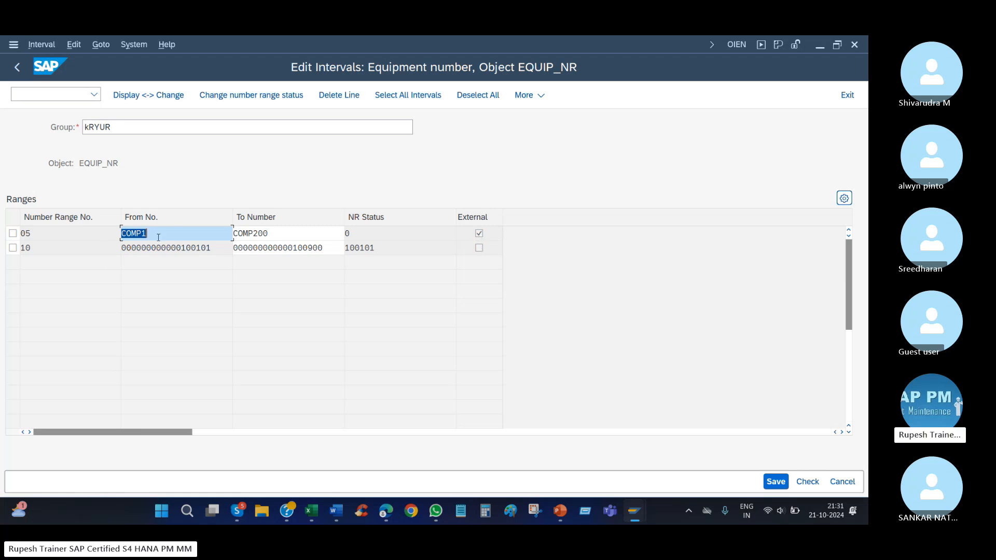
pyautogui.press('Tab')
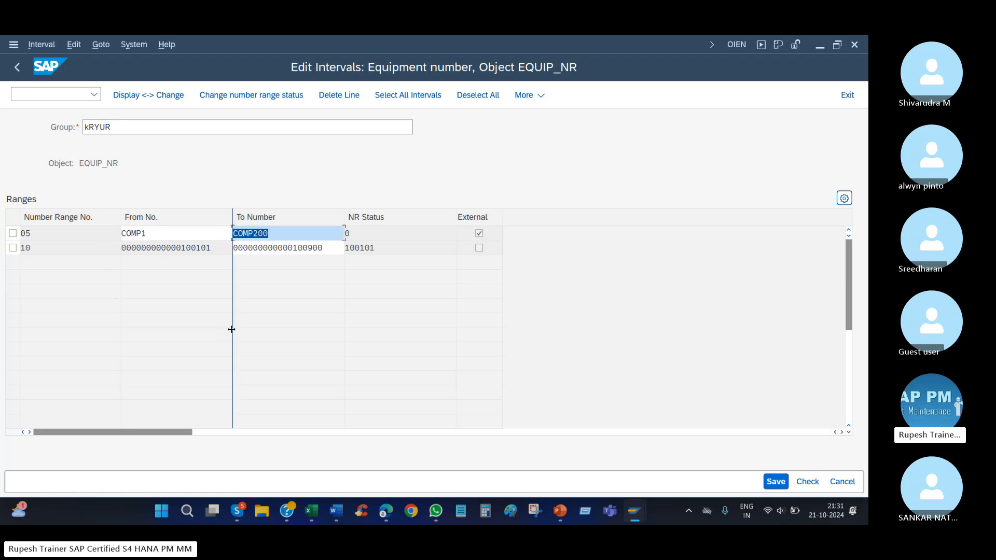
pyautogui.moveTo(218, 252); pyautogui.dragTo(131, 248)
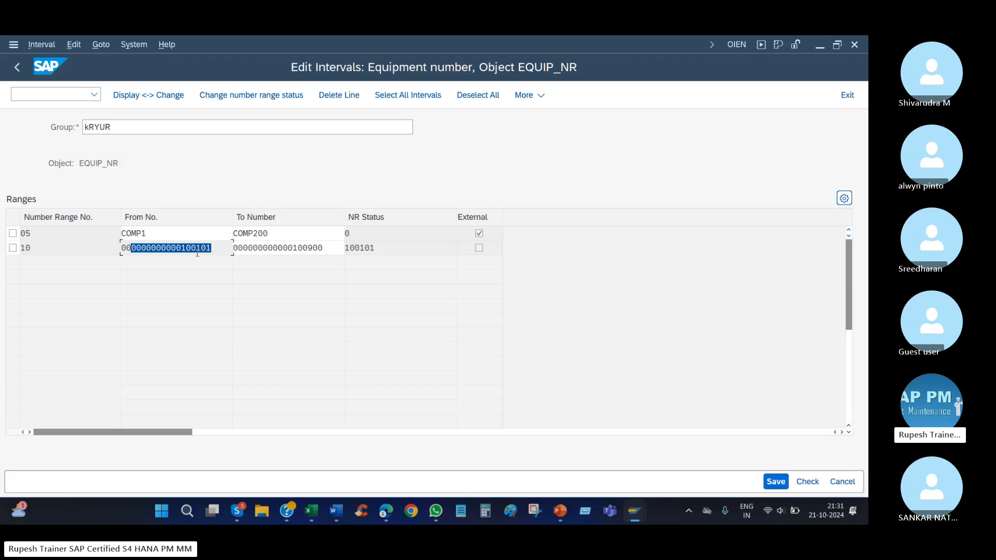
pyautogui.moveTo(329, 249); pyautogui.dragTo(252, 250)
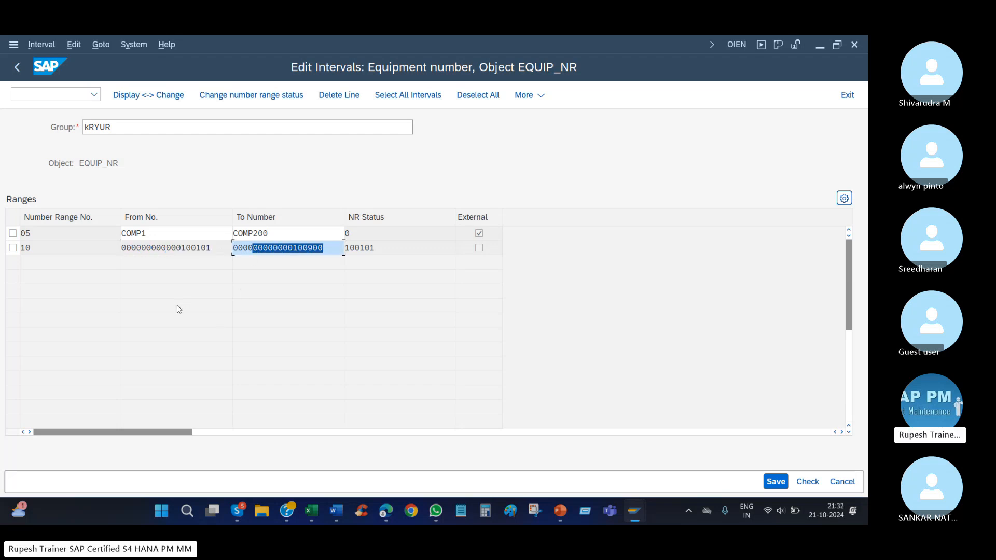
pyautogui.moveTo(117, 128); pyautogui.dragTo(24, 139)
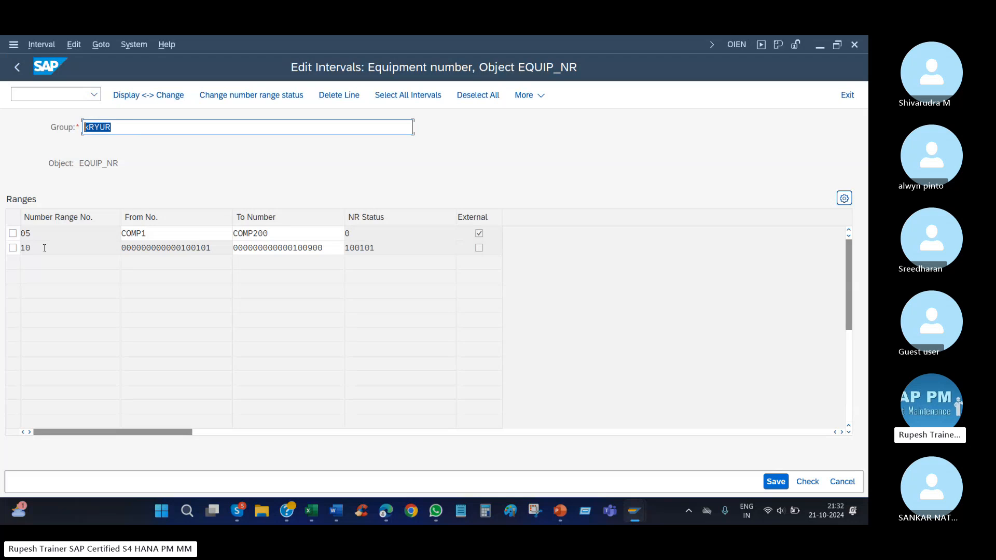
pyautogui.press('Tab')
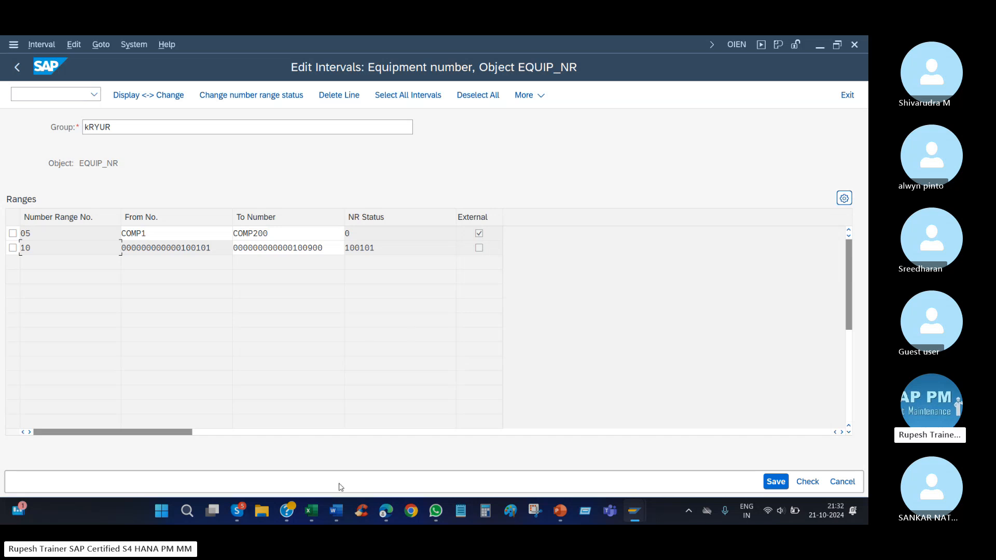
# Switch to the Excel notes and review the internal and external number range entries alongside the group ranges in rows 464 and 465.
pyautogui.click(311, 511)
pyautogui.moveTo(208, 228); pyautogui.dragTo(209, 256)
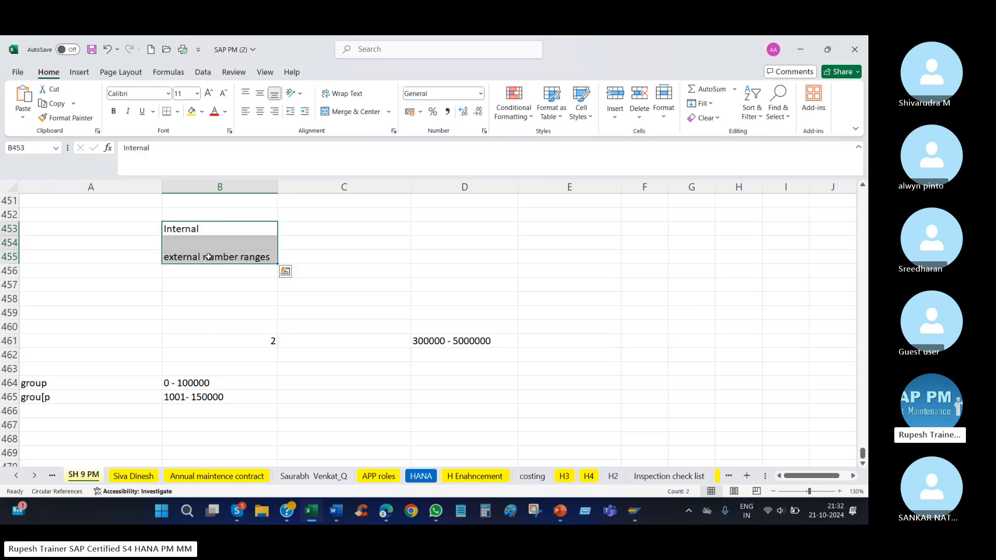
pyautogui.moveTo(54, 384); pyautogui.dragTo(229, 395)
pyautogui.moveTo(230, 229); pyautogui.dragTo(233, 270)
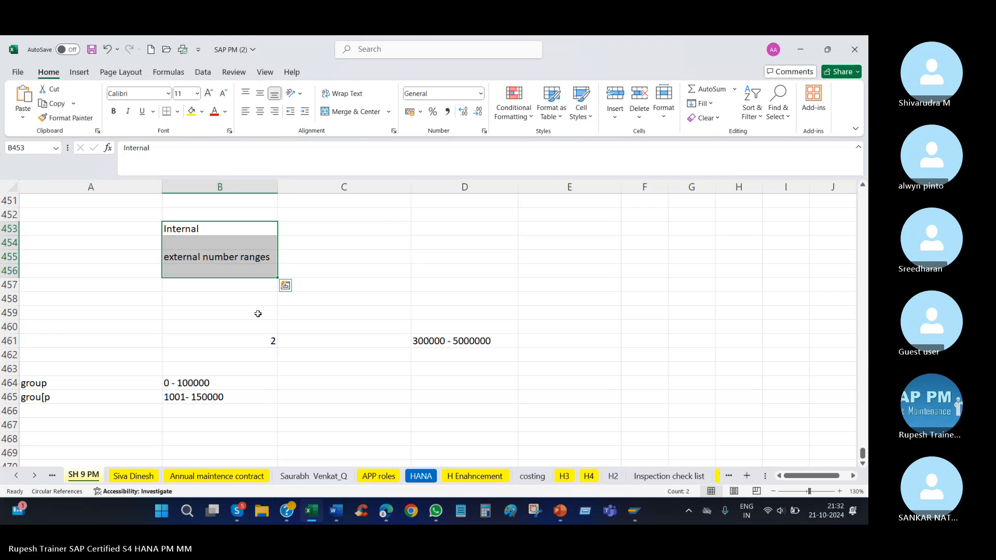
# Switch back to SAP, exit the equipment number groups, and open the NR status list to examine the status of ranges 02 and 05.
pyautogui.moveTo(636, 514)
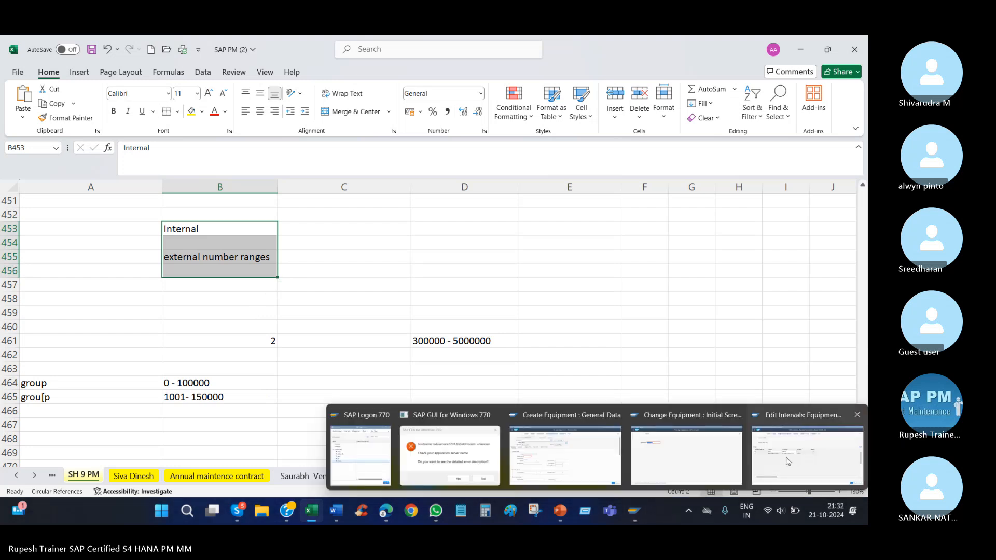
pyautogui.click(808, 446)
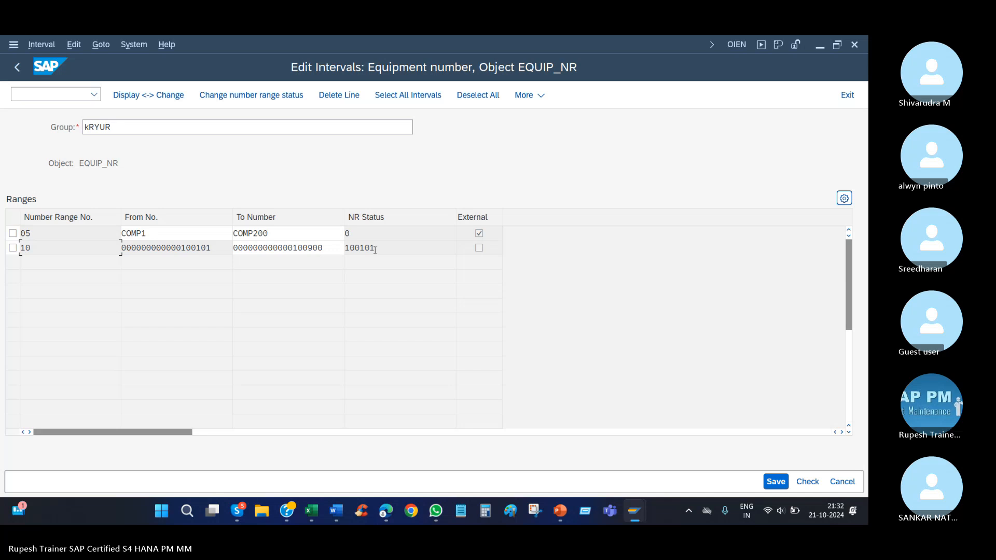
pyautogui.click(17, 67)
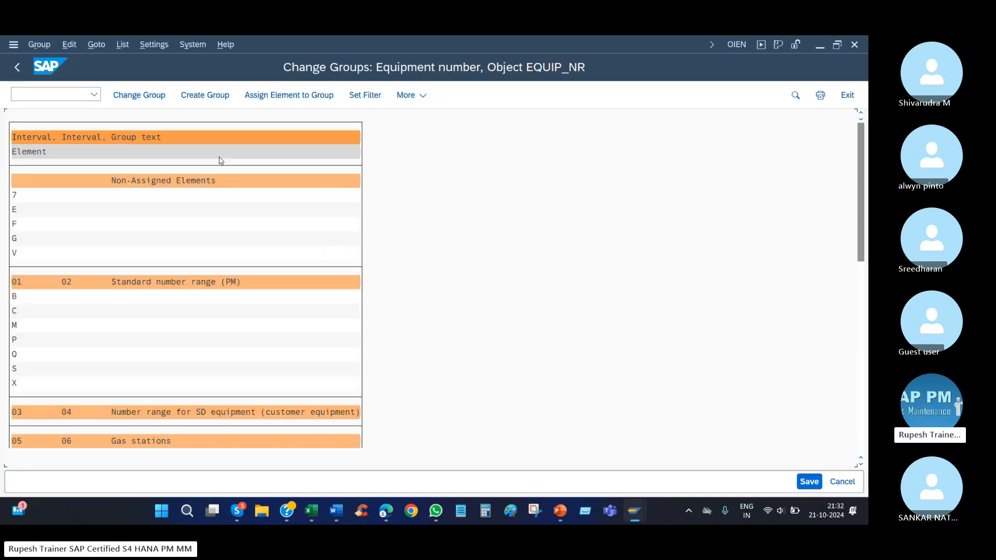
pyautogui.click(19, 67)
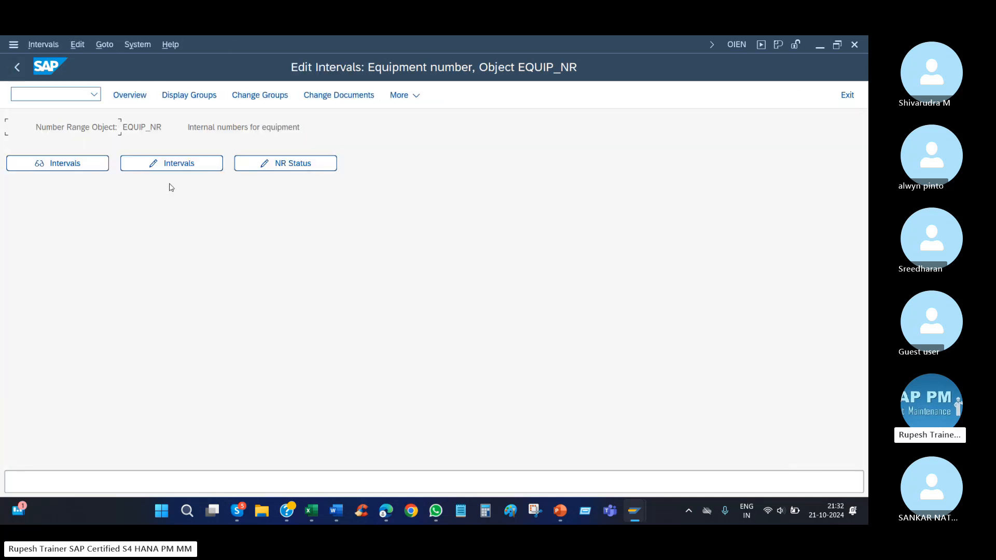
pyautogui.click(317, 167)
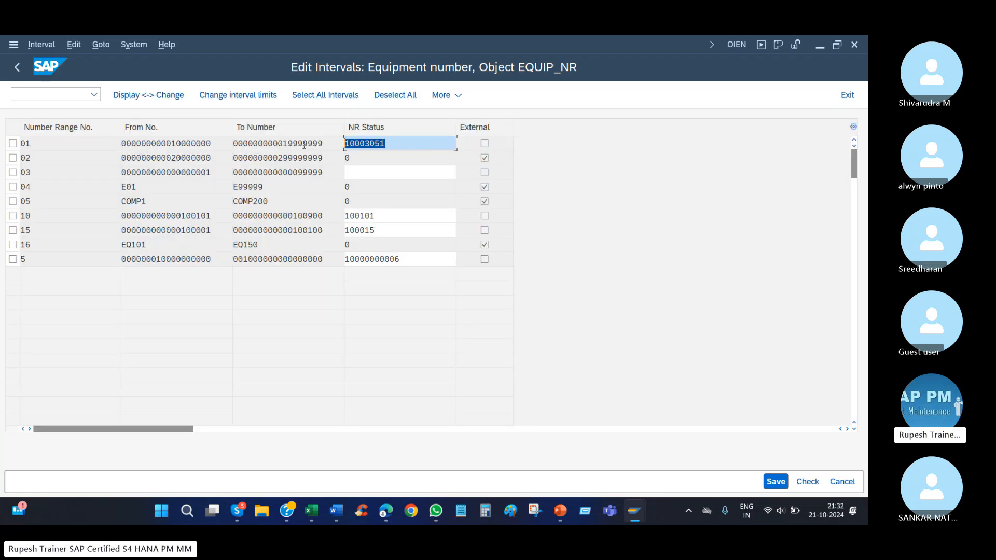
pyautogui.moveTo(384, 159); pyautogui.dragTo(326, 169)
pyautogui.moveTo(397, 201); pyautogui.dragTo(343, 217)
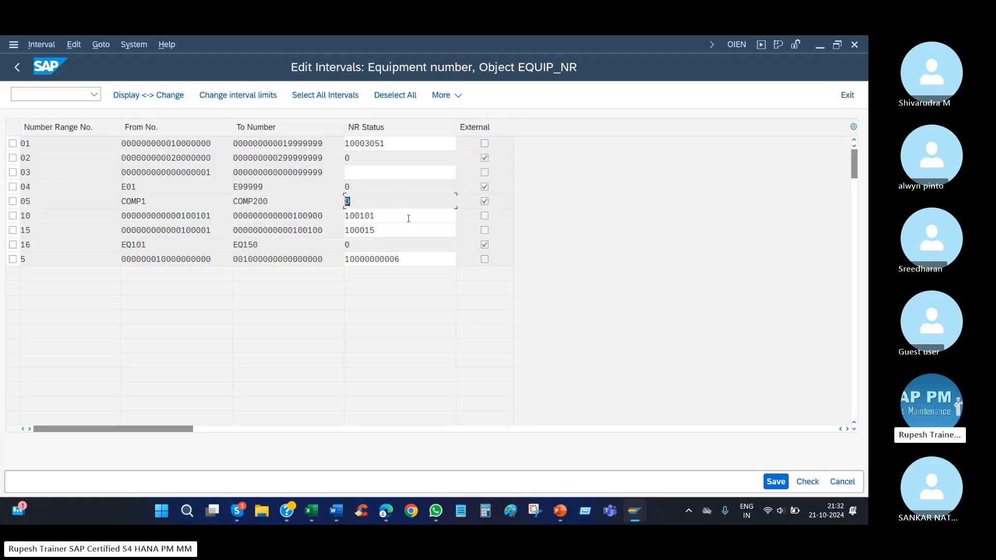
# Examine the NR status of ranges 10 and 5, glance at the Excel notes, and highlight the end number of range 15 in SAP.
pyautogui.moveTo(408, 218); pyautogui.dragTo(340, 221)
pyautogui.moveTo(407, 260); pyautogui.dragTo(303, 270)
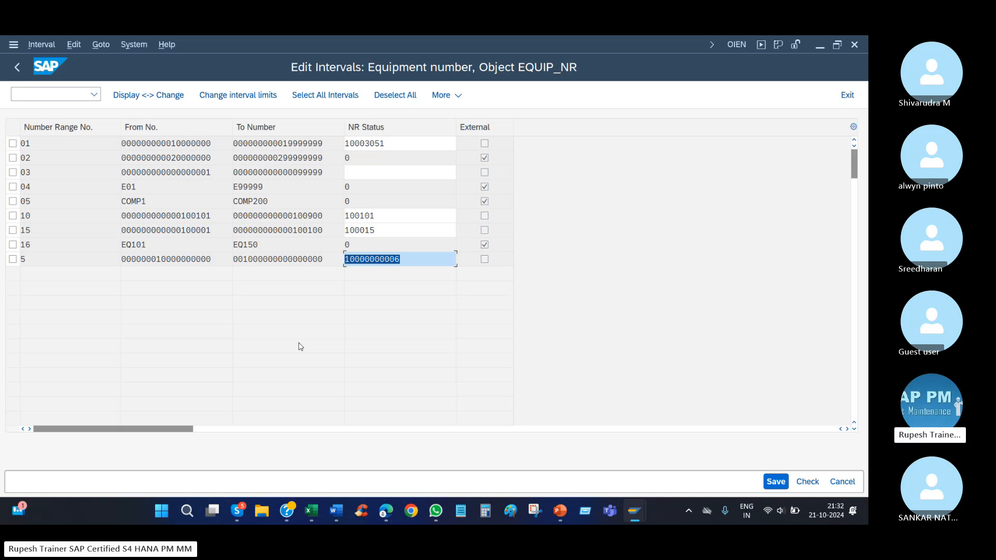
pyautogui.click(307, 514)
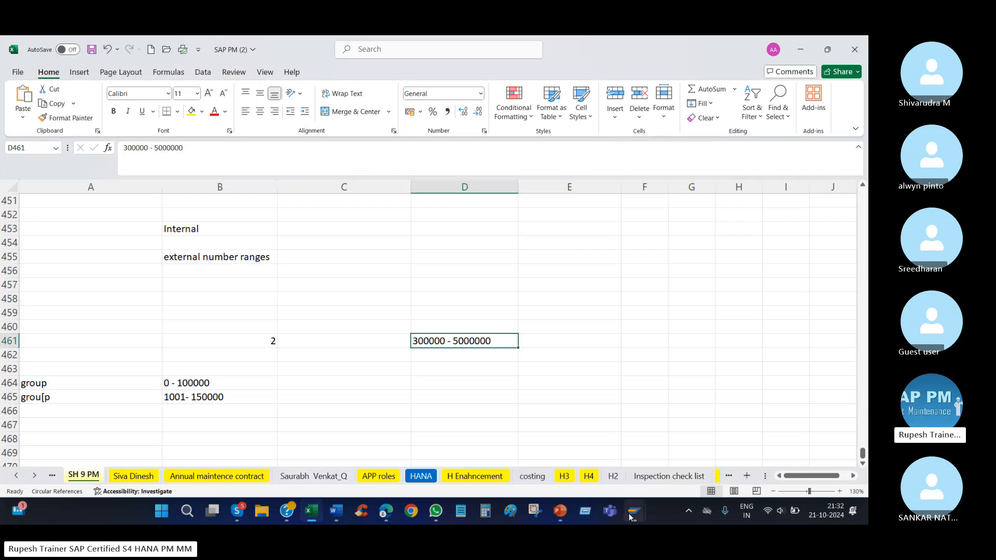
pyautogui.moveTo(634, 510)
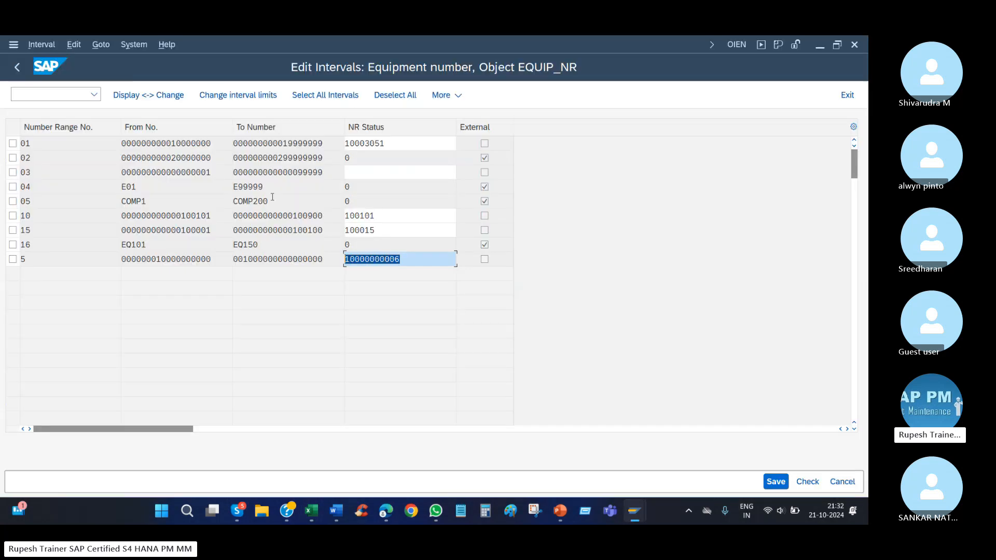
pyautogui.click(807, 454)
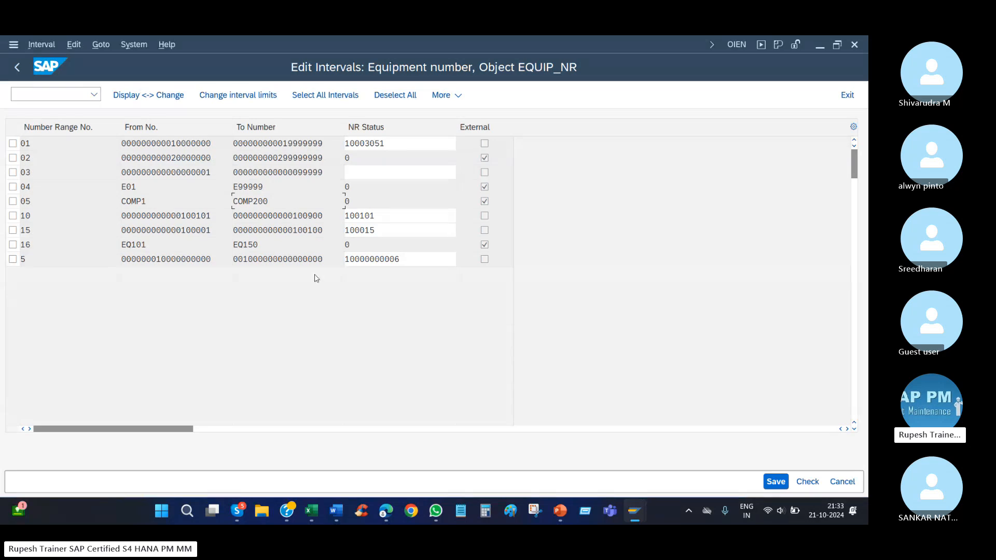
pyautogui.moveTo(331, 234); pyautogui.dragTo(294, 233)
# Switch to the Word document Number ranges and skim the internal and external number range sections through to the closing note.
pyautogui.click(337, 511)
pyautogui.scroll(-20, 321, 354)
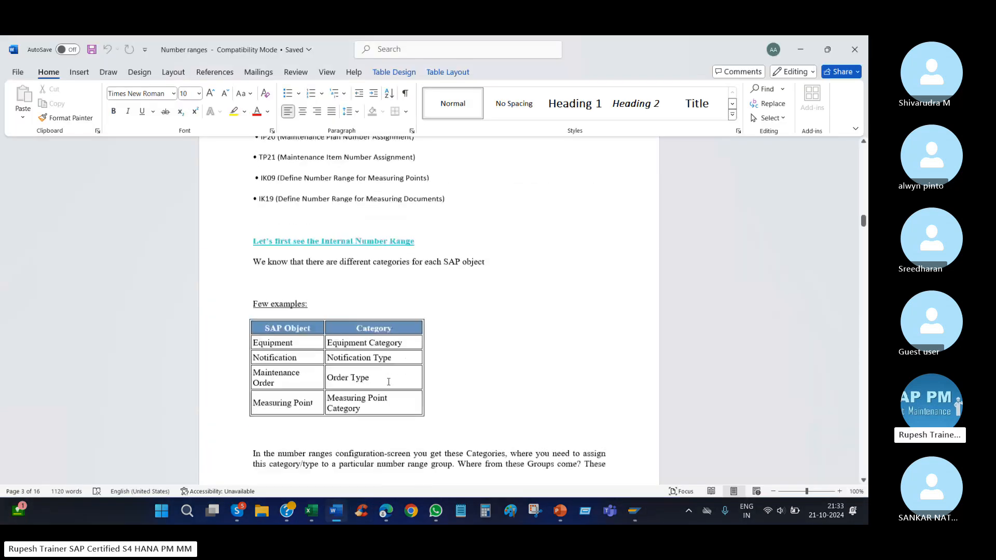
pyautogui.scroll(-15, 395, 383)
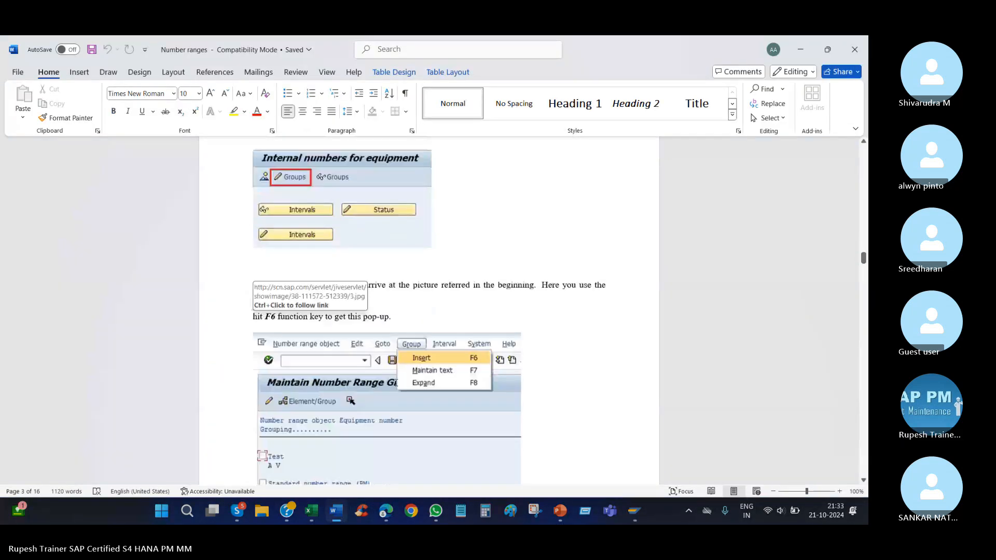
pyautogui.scroll(-15, 398, 384)
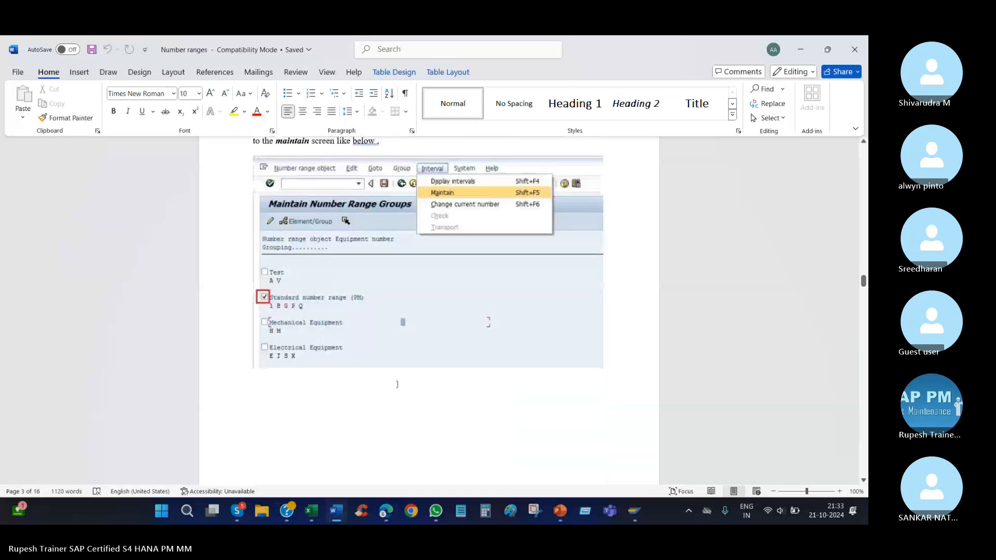
pyautogui.scroll(-15, 398, 389)
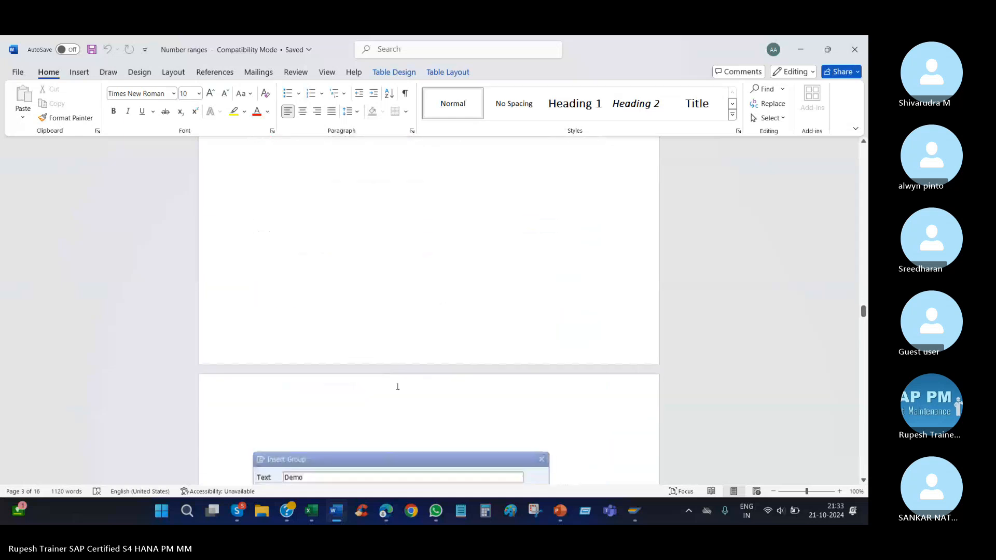
pyautogui.scroll(-15, 398, 386)
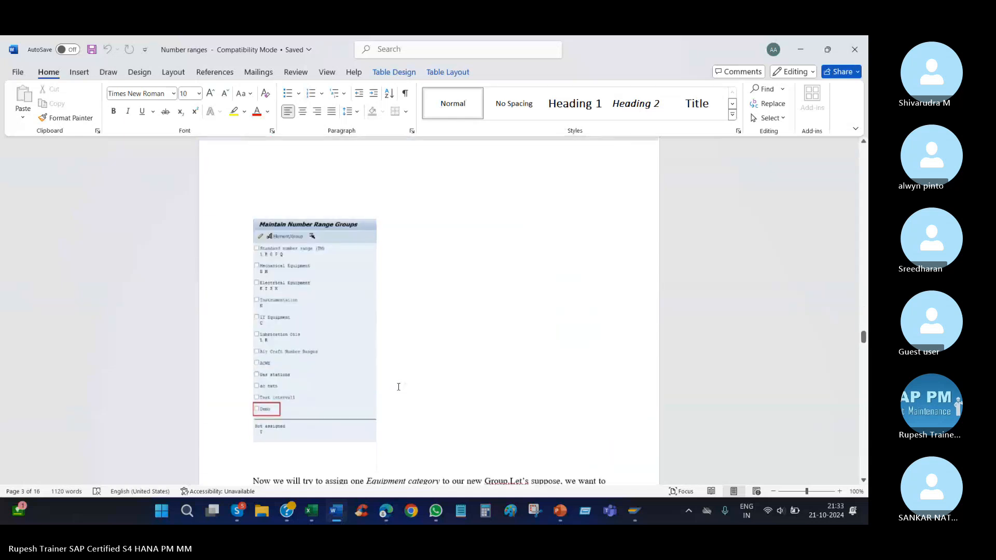
pyautogui.scroll(-15, 399, 386)
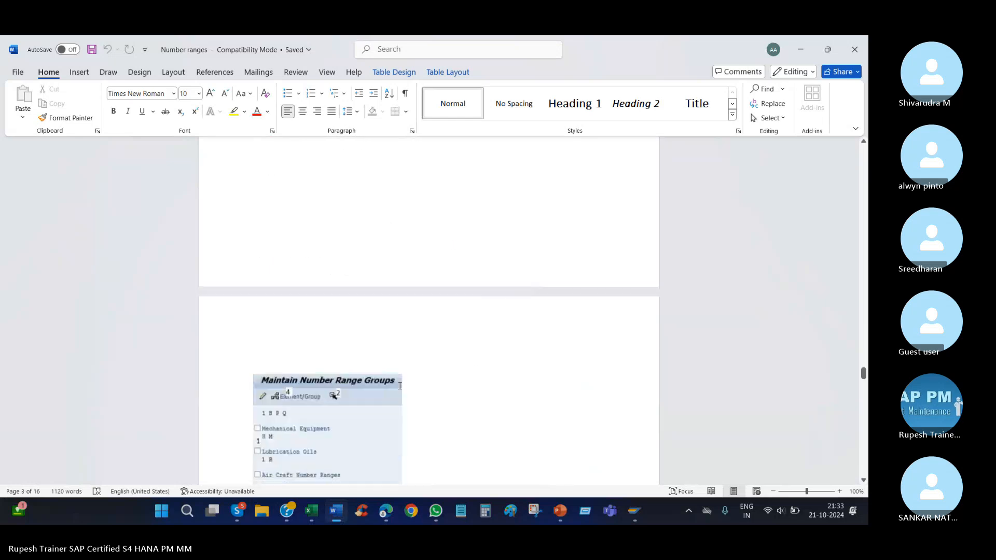
pyautogui.scroll(-12, 397, 390)
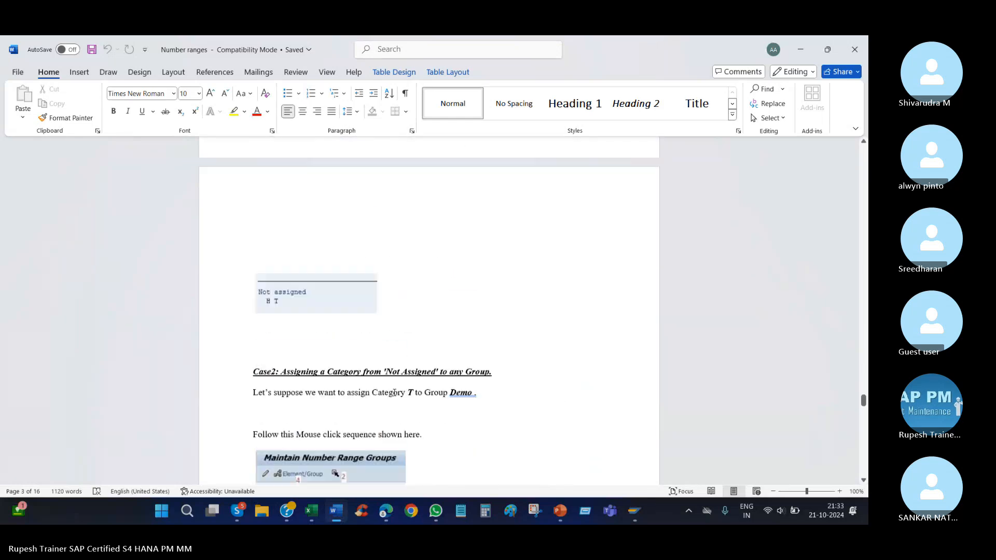
pyautogui.scroll(-15, 393, 390)
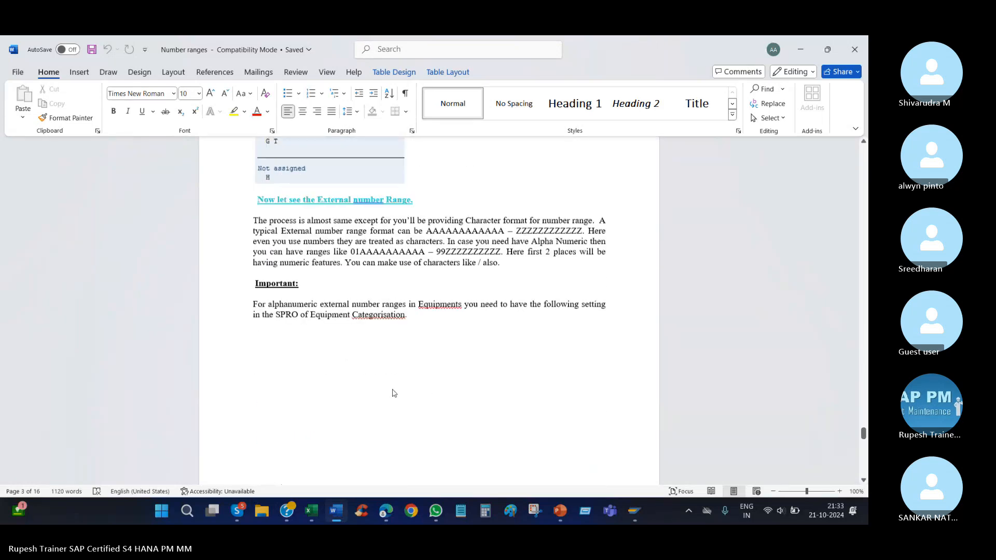
pyautogui.scroll(-5, 391, 390)
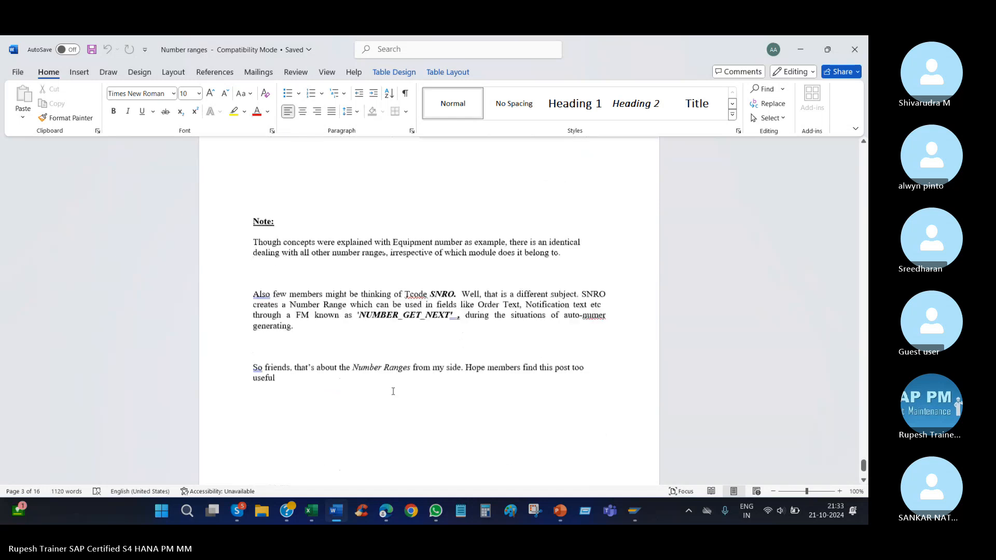
# Review the Number ranges document backwards from the closing note to its title page.
pyautogui.scroll(10, 390, 392)
pyautogui.scroll(20, 389, 393)
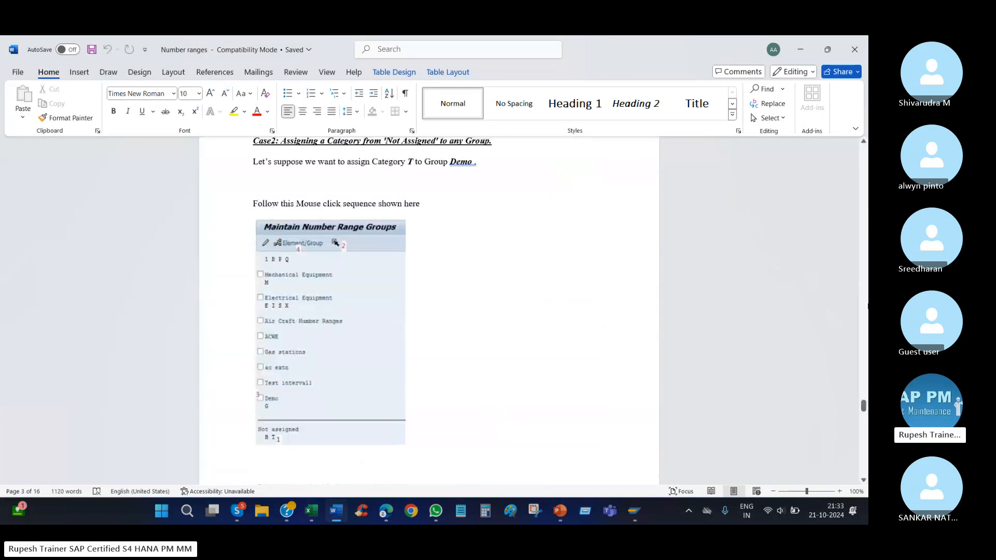
pyautogui.scroll(15, 864, 259)
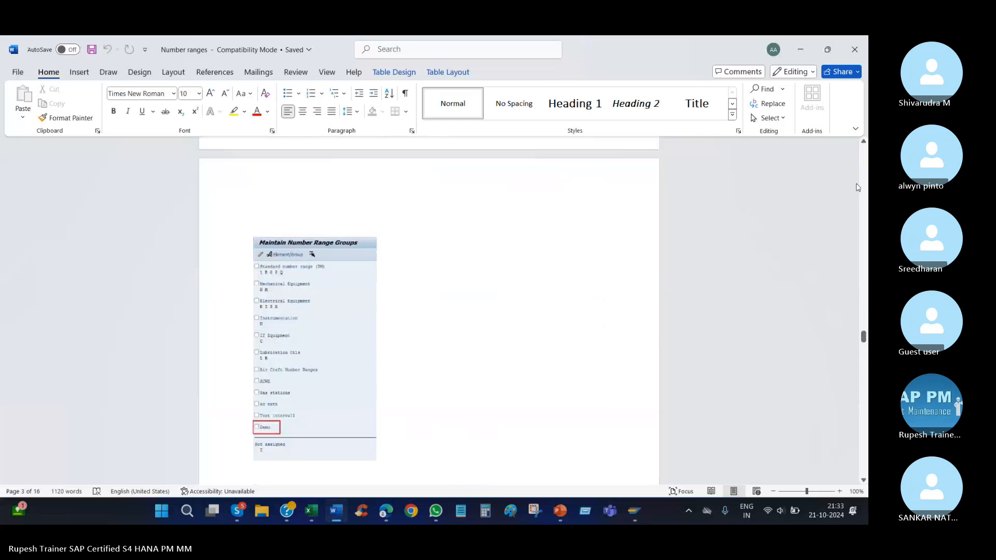
pyautogui.scroll(15, 860, 181)
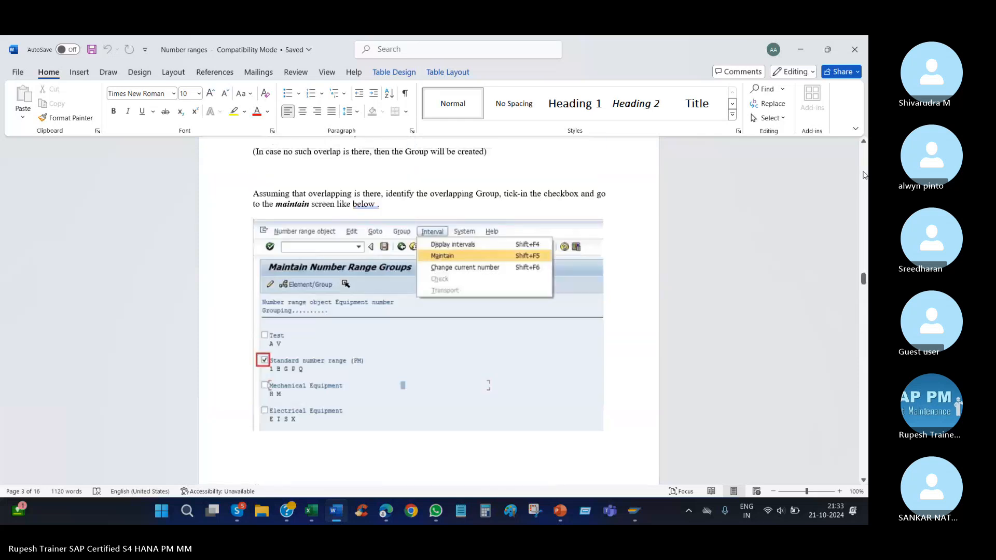
pyautogui.scroll(15, 864, 174)
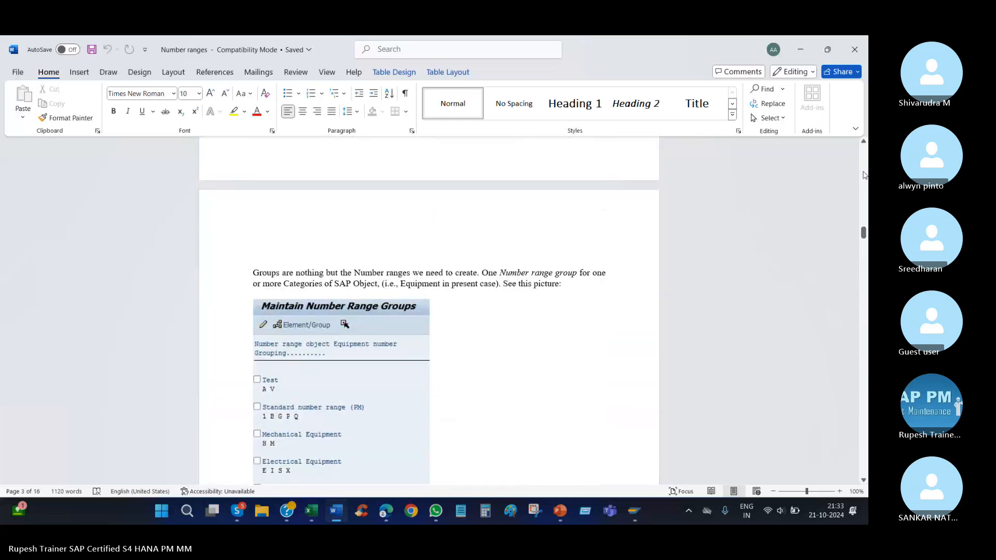
pyautogui.scroll(15, 865, 175)
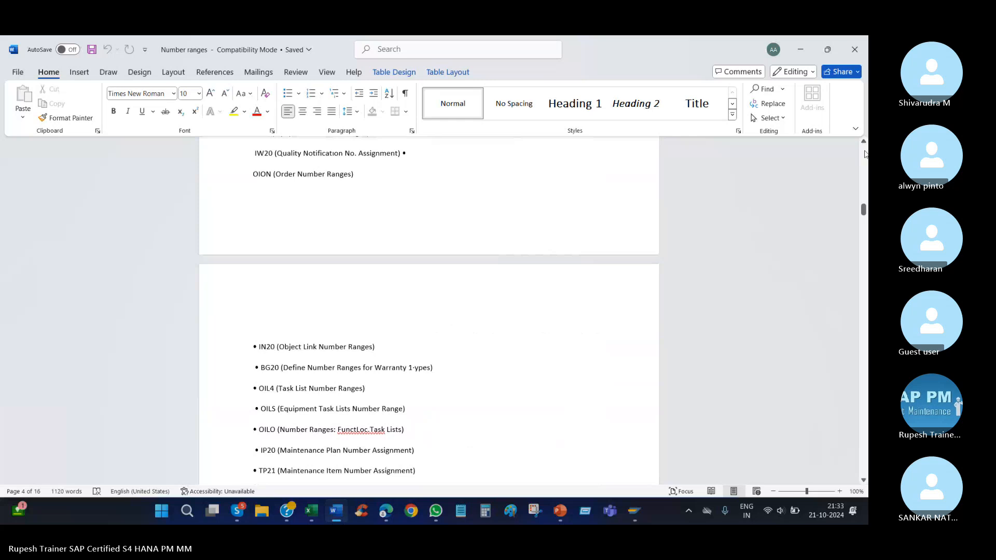
pyautogui.scroll(20, 864, 154)
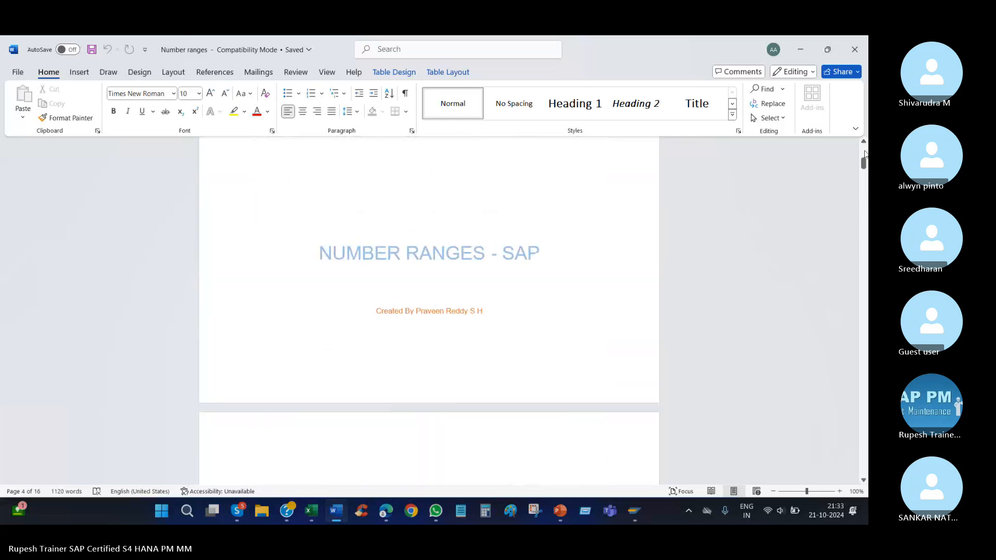
pyautogui.scroll(3, 864, 154)
# Locate the "Enter intervals without overlap" illustration in the Number ranges document.
pyautogui.scroll(-8, 674, 358)
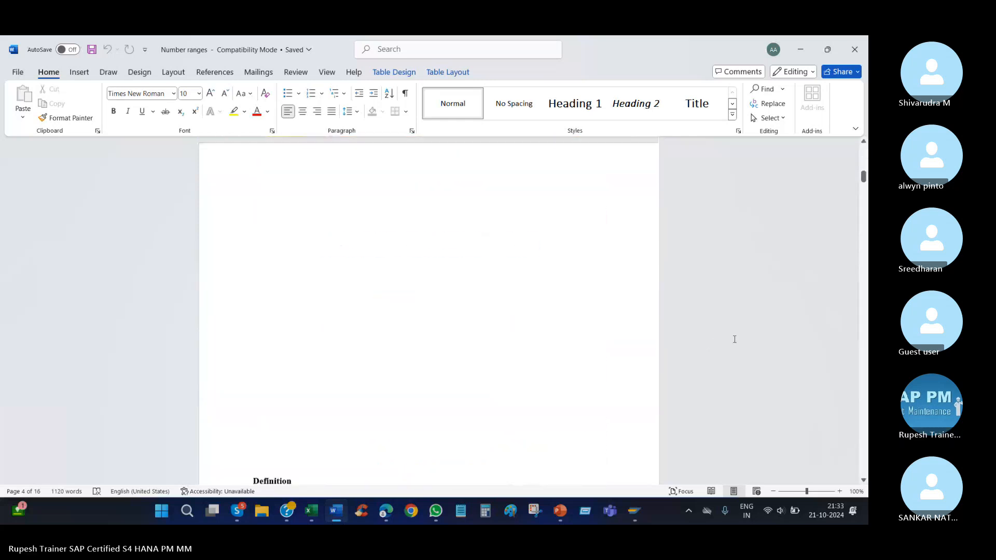
pyautogui.scroll(-20, 735, 340)
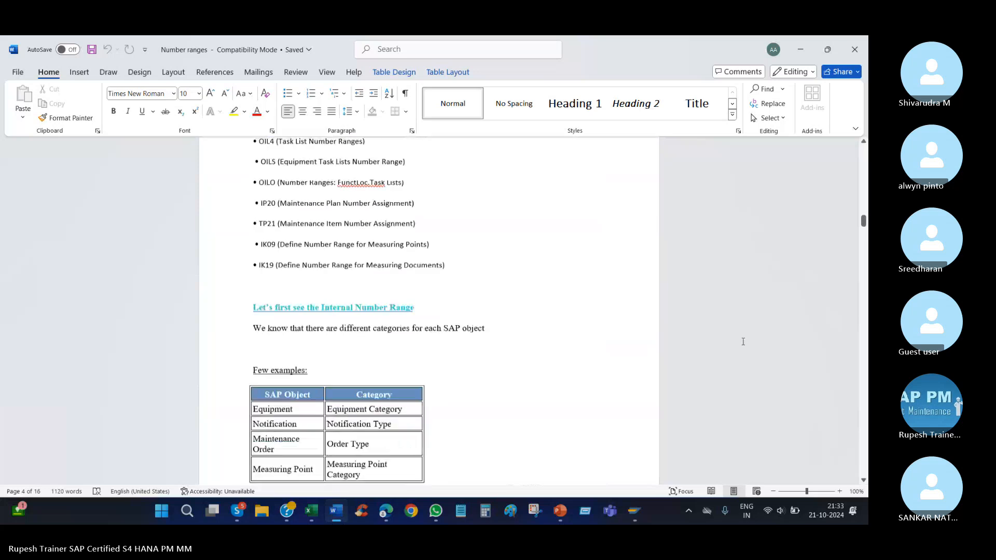
pyautogui.scroll(-15, 743, 342)
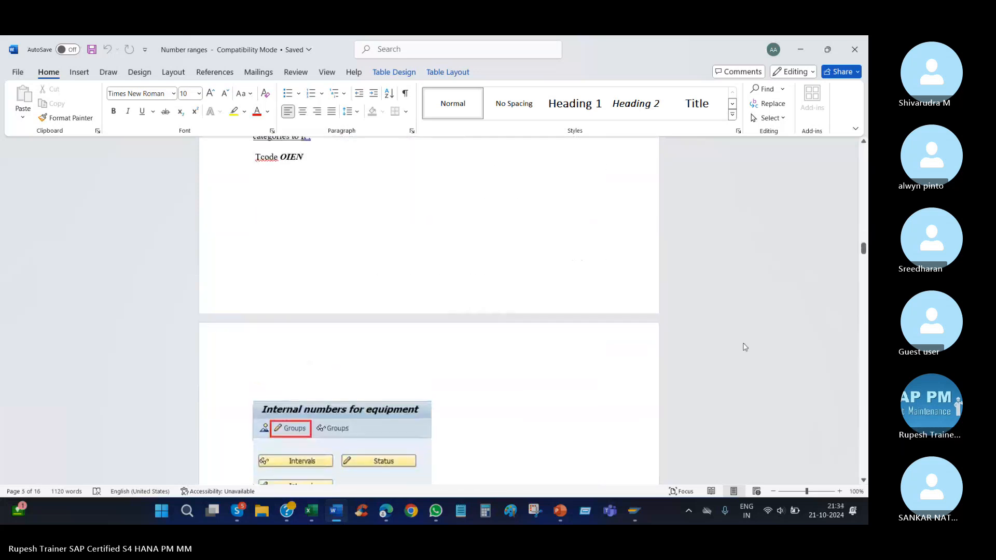
pyautogui.scroll(-10, 745, 347)
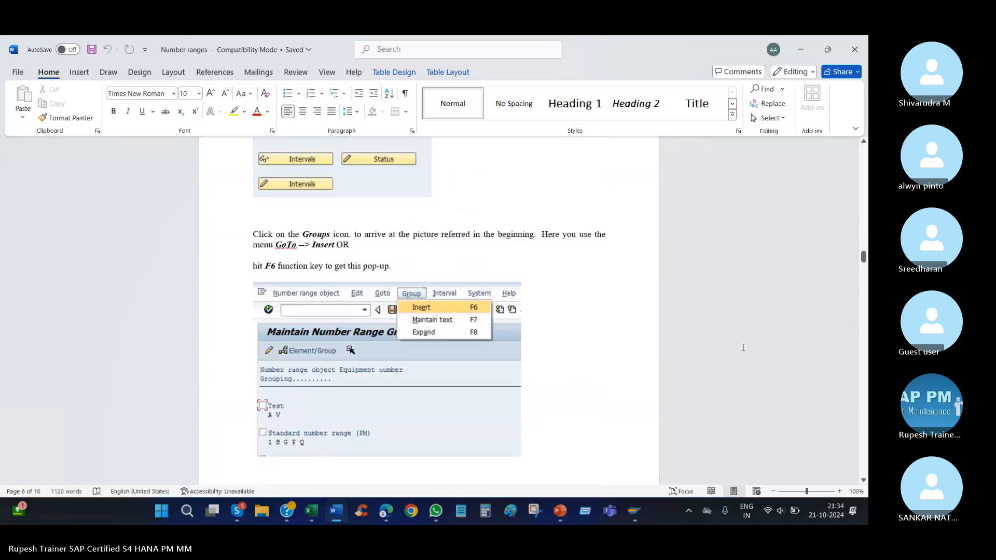
pyautogui.scroll(1, 743, 347)
pyautogui.scroll(-11, 743, 347)
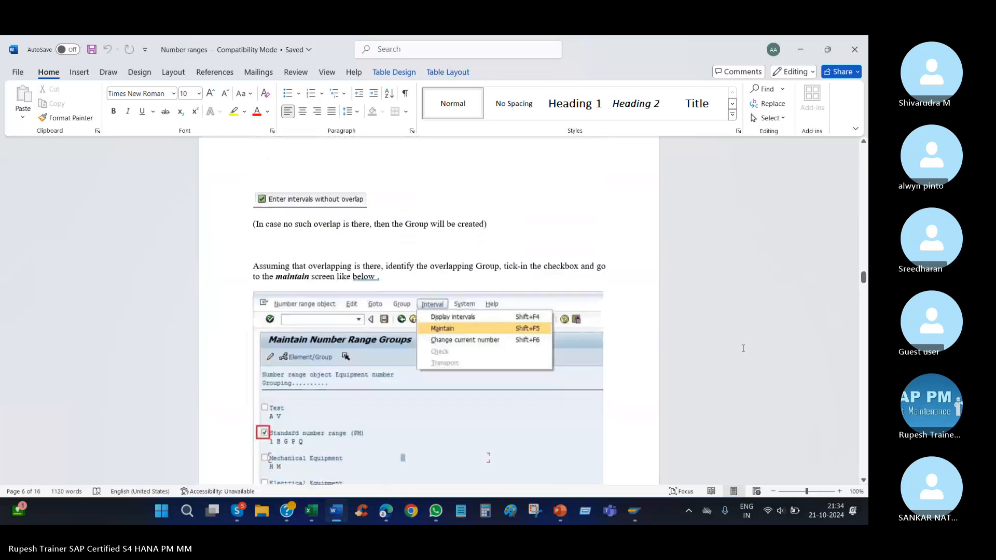
pyautogui.scroll(3, 197, 306)
pyautogui.click(324, 281)
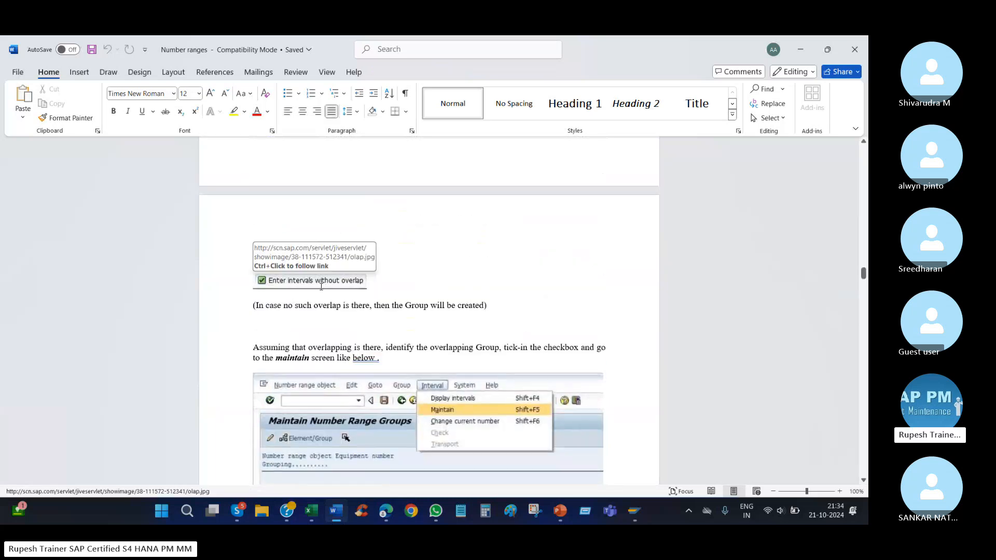
# Switch back to SAP and compare the start and end numbers of ranges 5, 15, 10 and 05 for overlaps.
pyautogui.moveTo(631, 517)
pyautogui.click(784, 455)
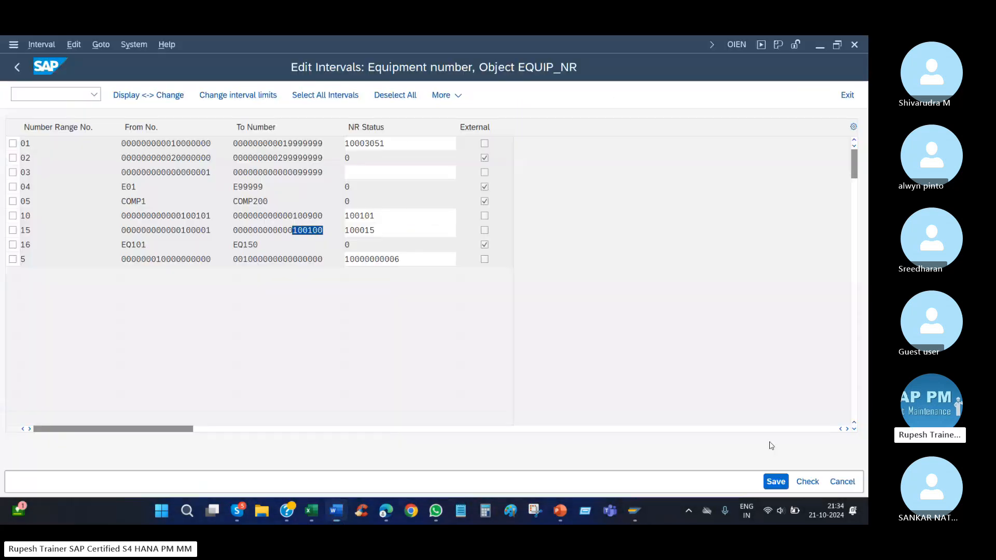
pyautogui.click(267, 258)
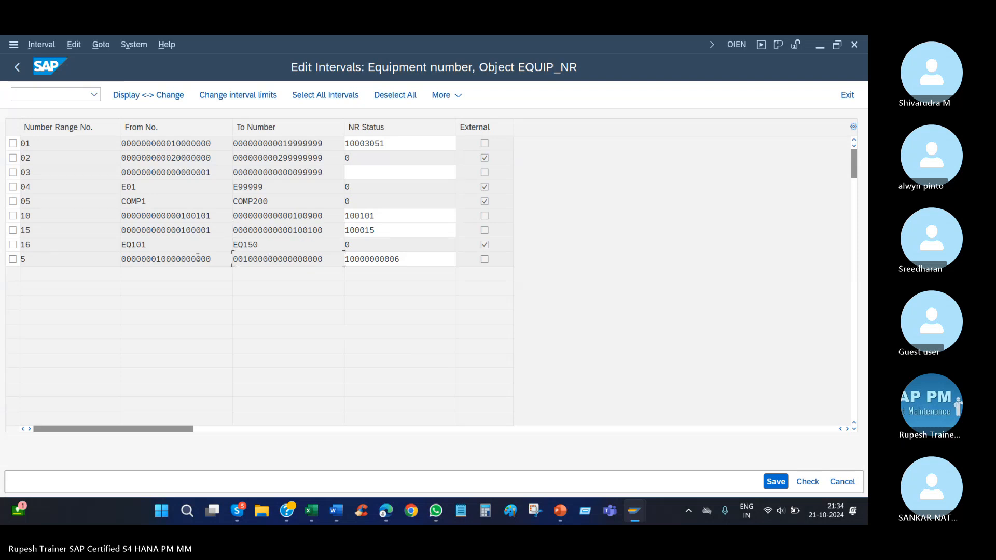
pyautogui.click(325, 230)
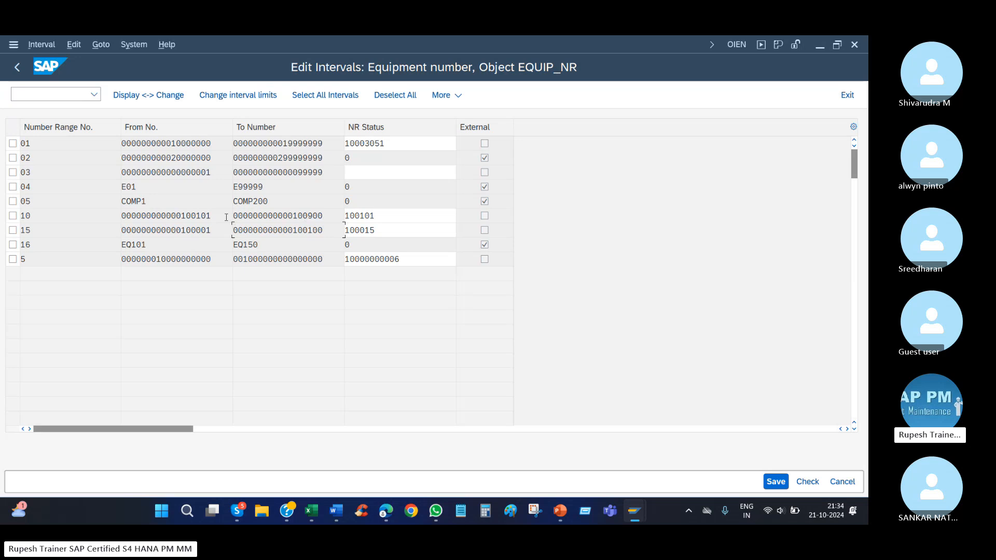
pyautogui.moveTo(216, 217); pyautogui.dragTo(186, 216)
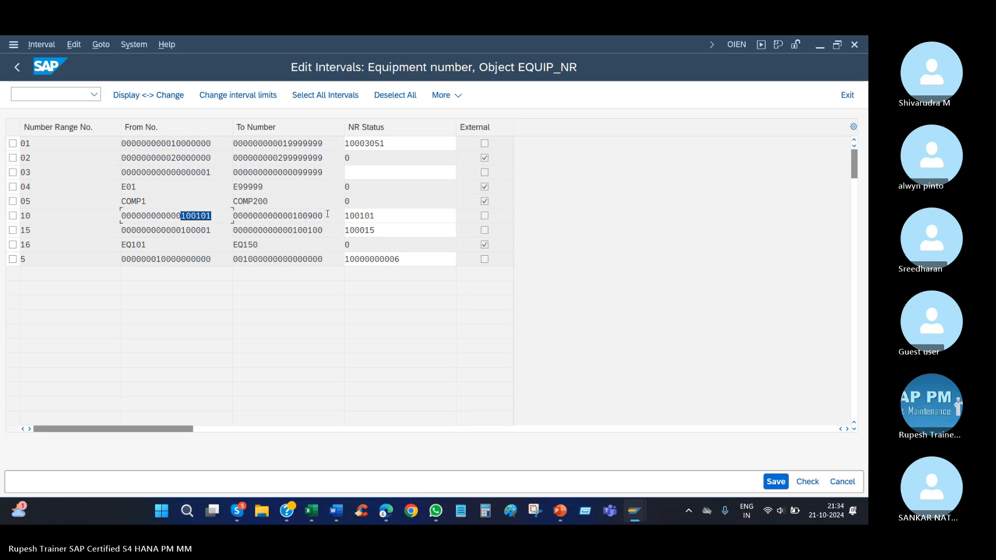
pyautogui.moveTo(327, 214); pyautogui.dragTo(293, 217)
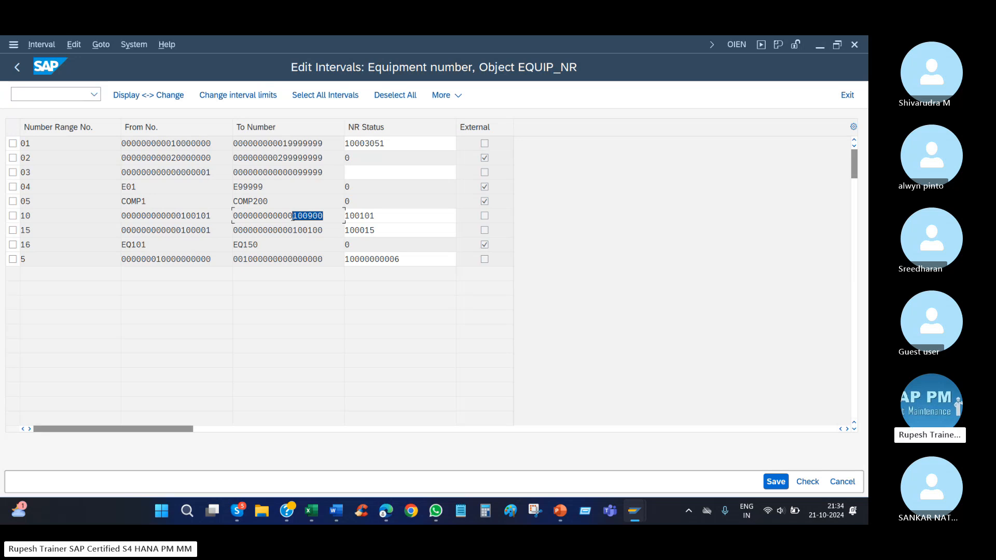
pyautogui.moveTo(156, 202); pyautogui.dragTo(112, 212)
pyautogui.moveTo(304, 202); pyautogui.dragTo(157, 226)
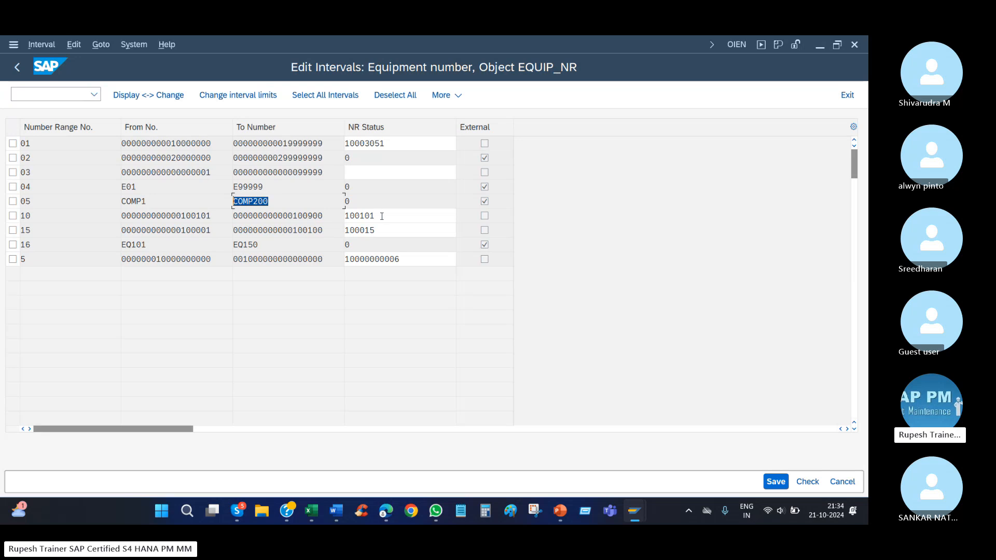
pyautogui.moveTo(326, 218); pyautogui.dragTo(293, 218)
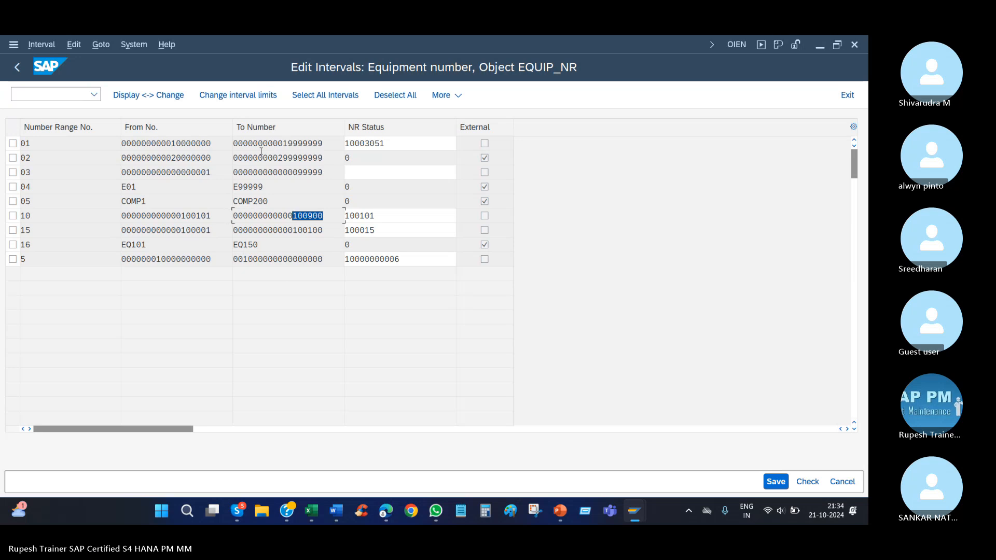
# Leave the interval overview and create a new equipment number range group named "akllyab 2".
pyautogui.click(18, 67)
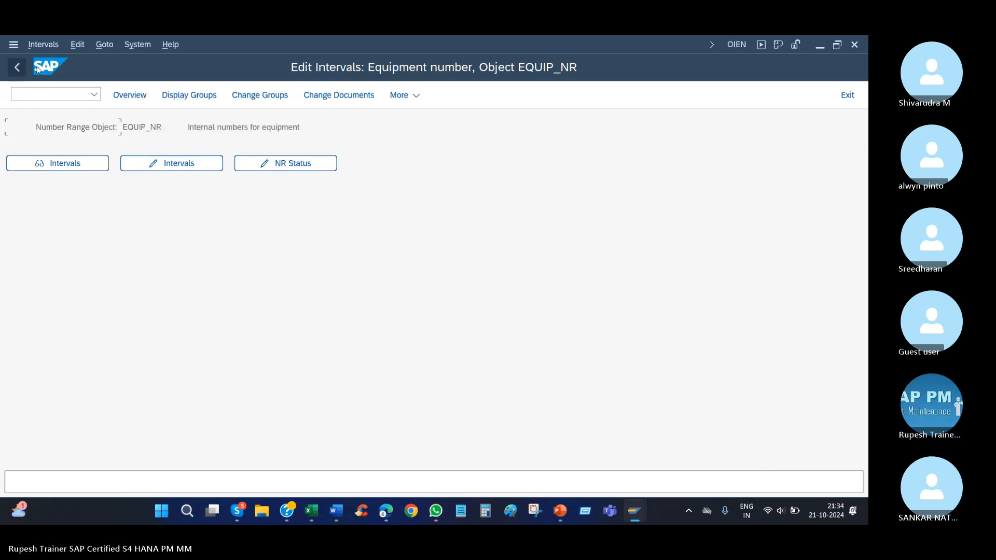
pyautogui.click(275, 100)
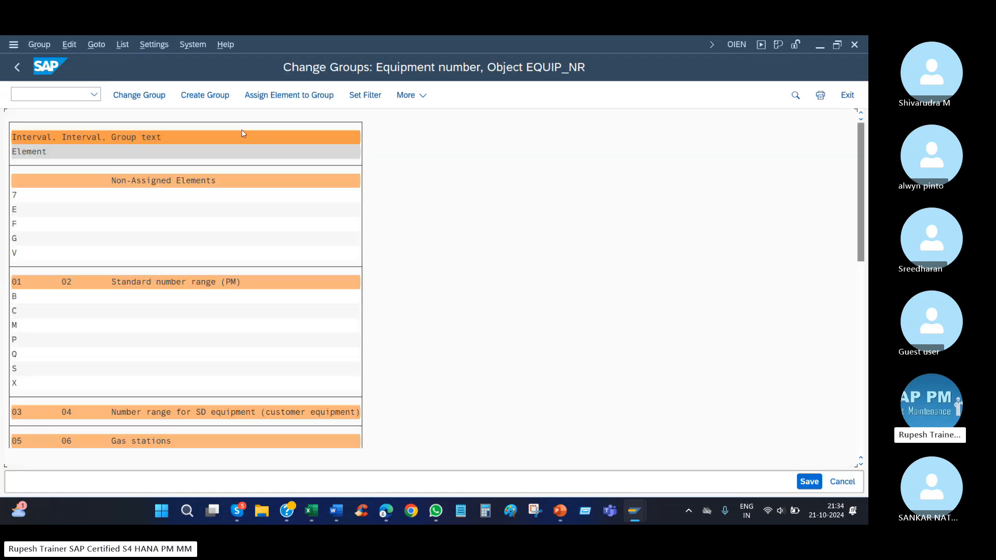
pyautogui.click(210, 98)
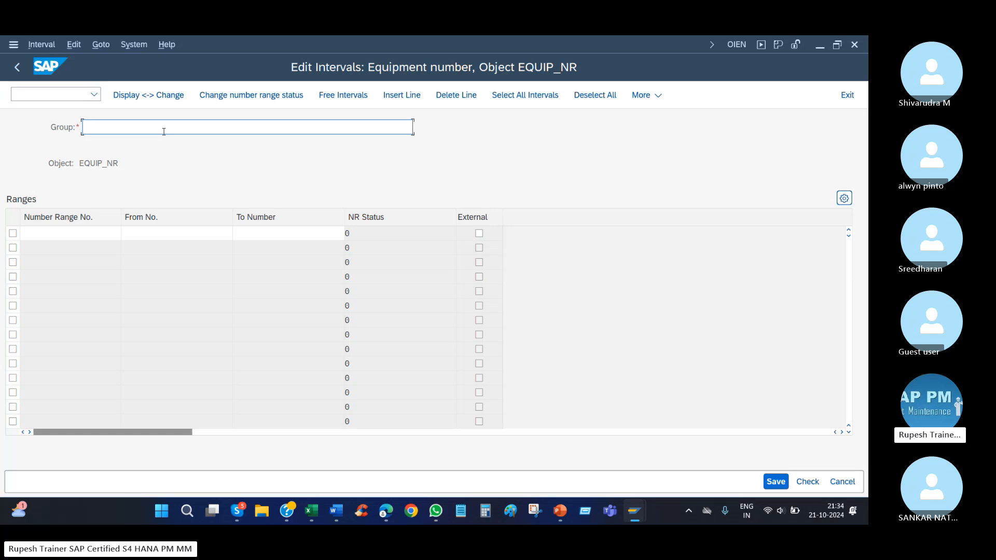
pyautogui.write('akllyab 2')
# Enter a number range for the group as number 10, from 100900 to 100950, and validate it.
pyautogui.click(101, 233)
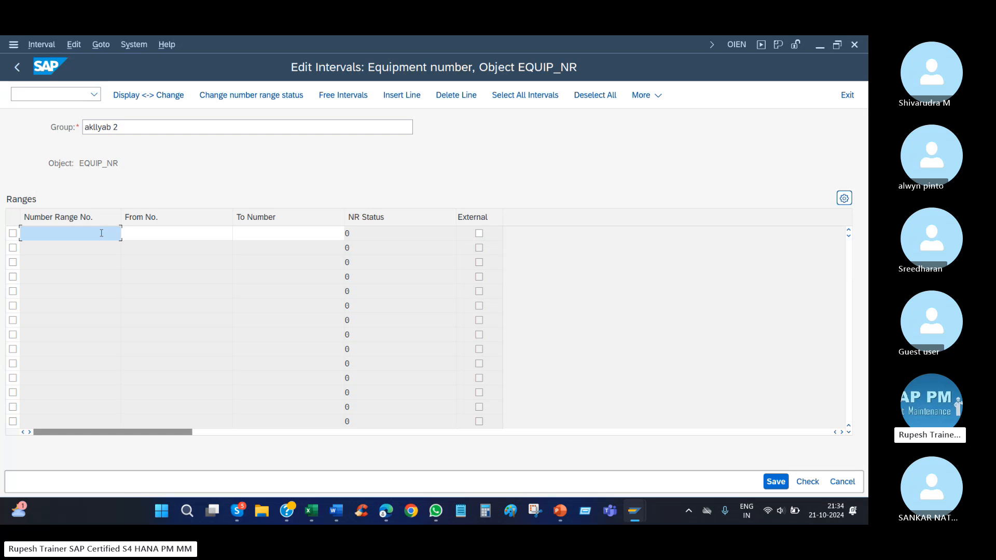
pyautogui.write('10')
pyautogui.press('Tab')
pyautogui.write('10090')
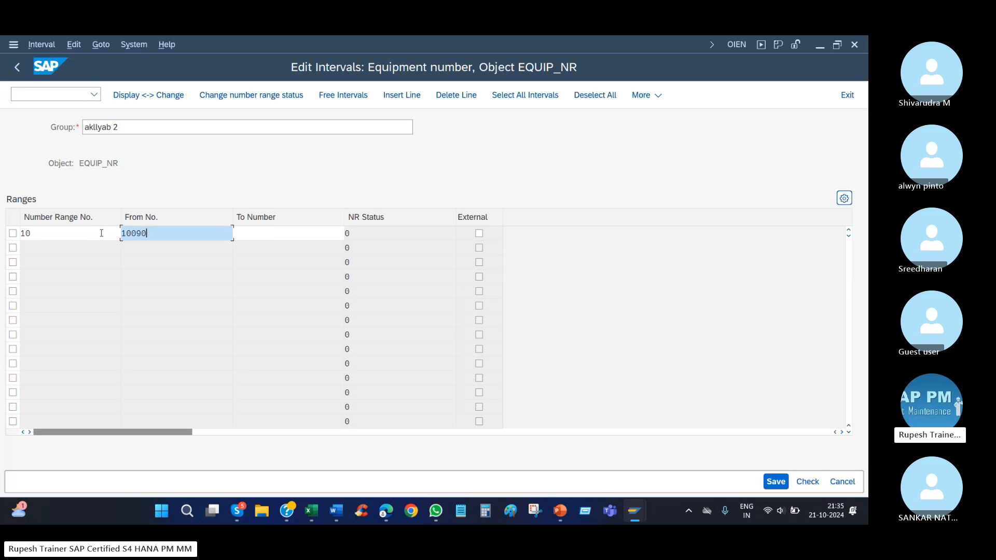
pyautogui.press('BackSpace')
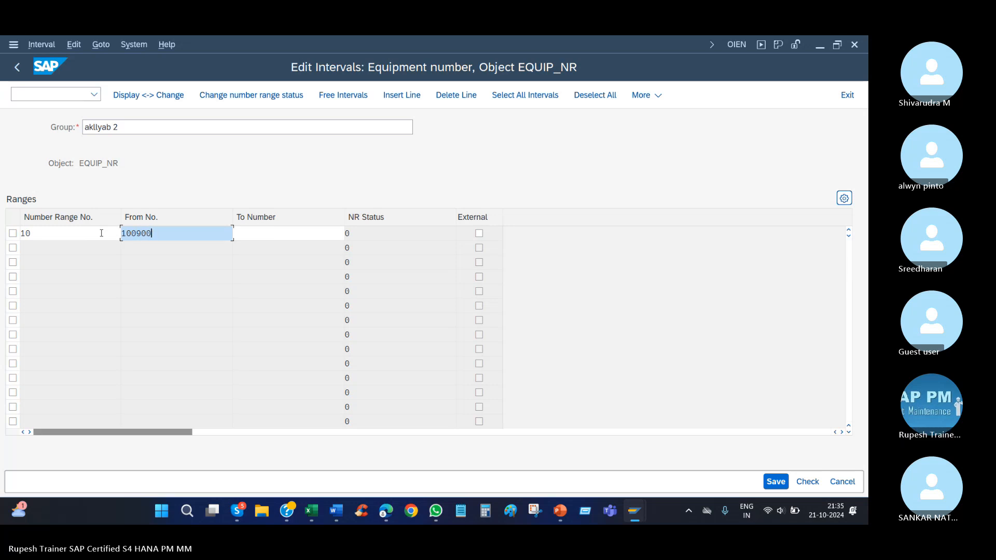
pyautogui.press('Tab')
pyautogui.write('10095')
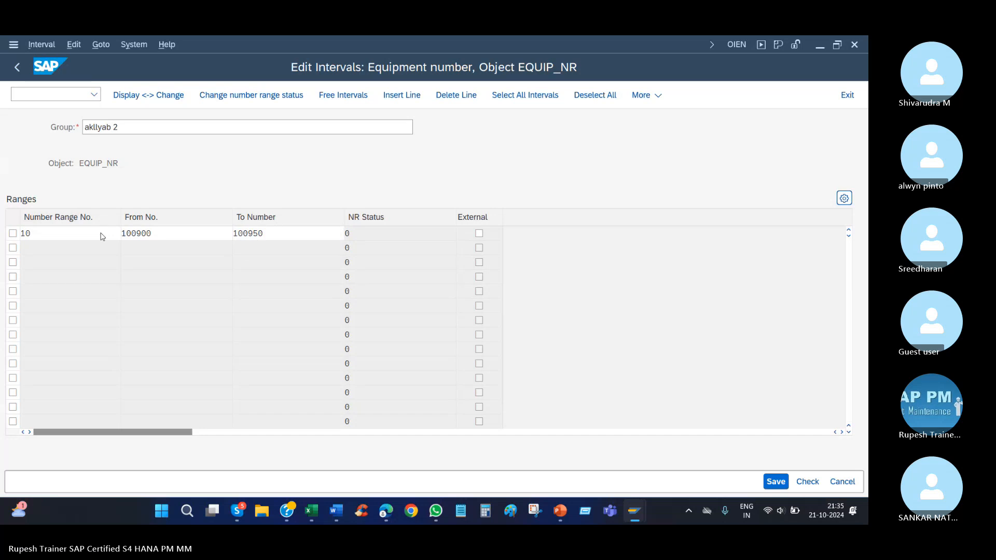
pyautogui.press('Return')
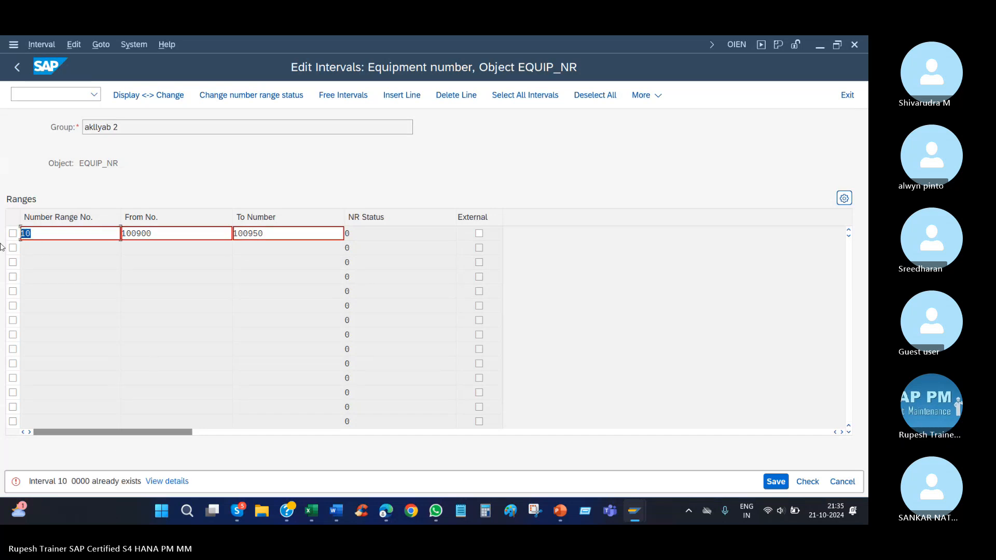
# Change the number range number to 12 and try to save the group.
pyautogui.write('12')
pyautogui.press('Return')
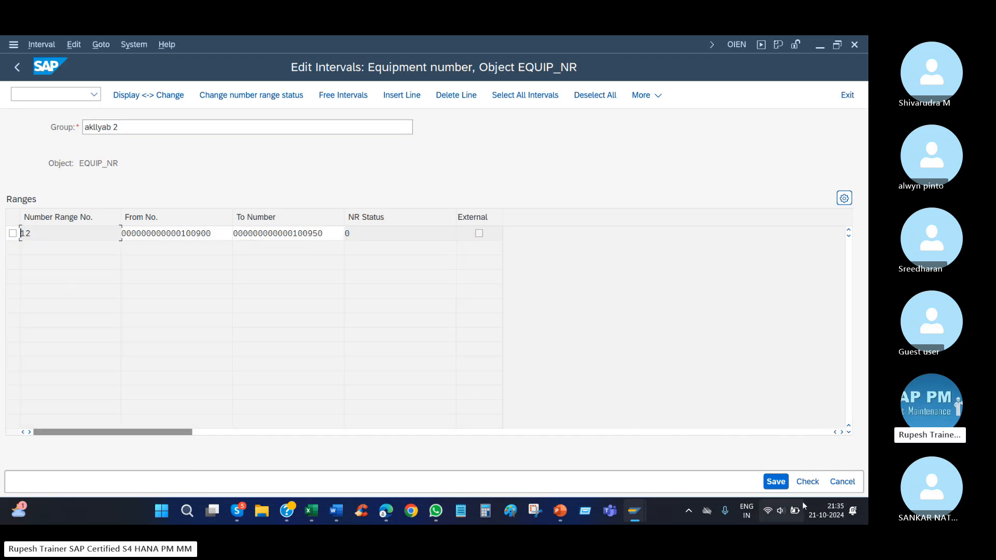
pyautogui.click(776, 481)
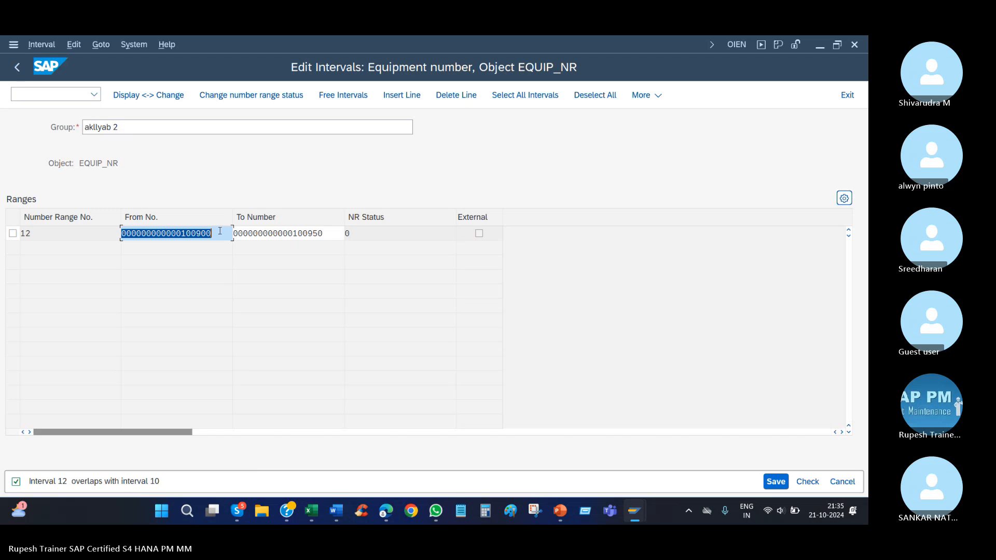
# Set the start number of interval 12 to 100901 and validate the entry.
pyautogui.moveTo(220, 232); pyautogui.dragTo(196, 234)
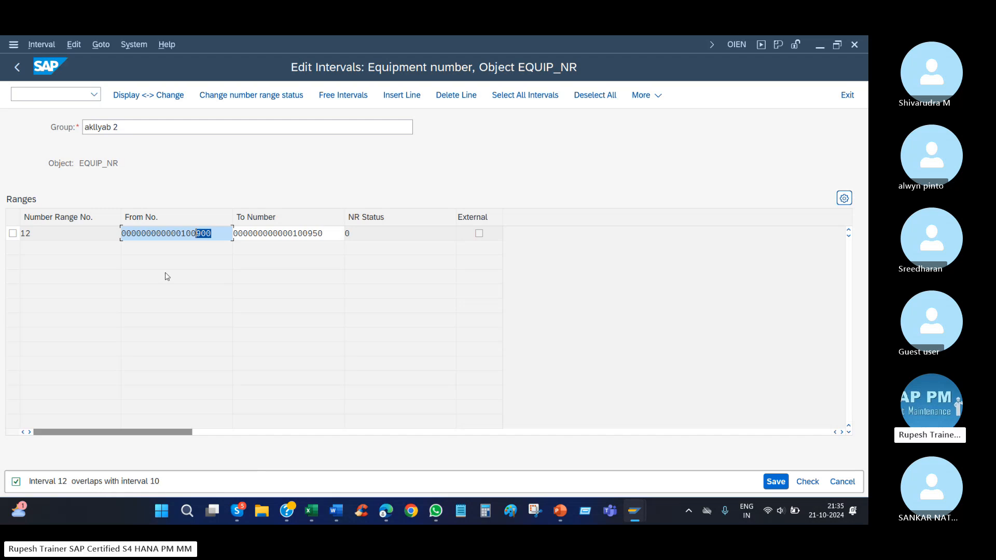
pyautogui.moveTo(216, 233); pyautogui.dragTo(171, 234)
pyautogui.click(215, 235)
pyautogui.press('Return')
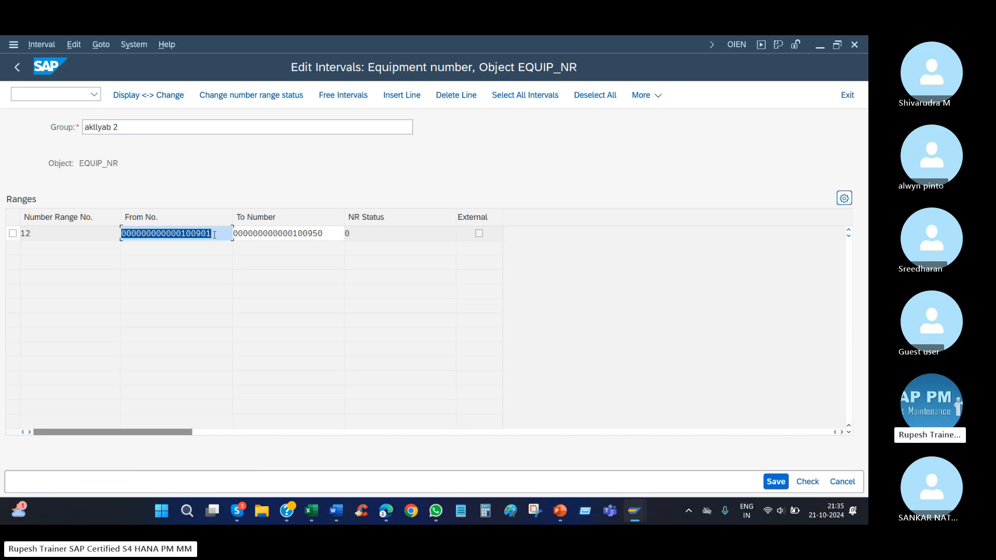
pyautogui.click(215, 235)
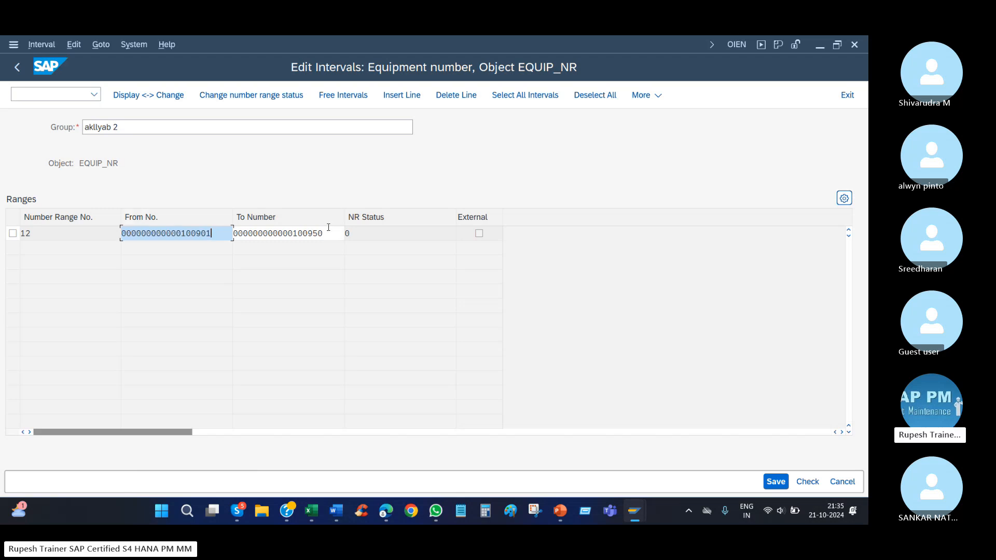
pyautogui.moveTo(328, 235); pyautogui.dragTo(263, 235)
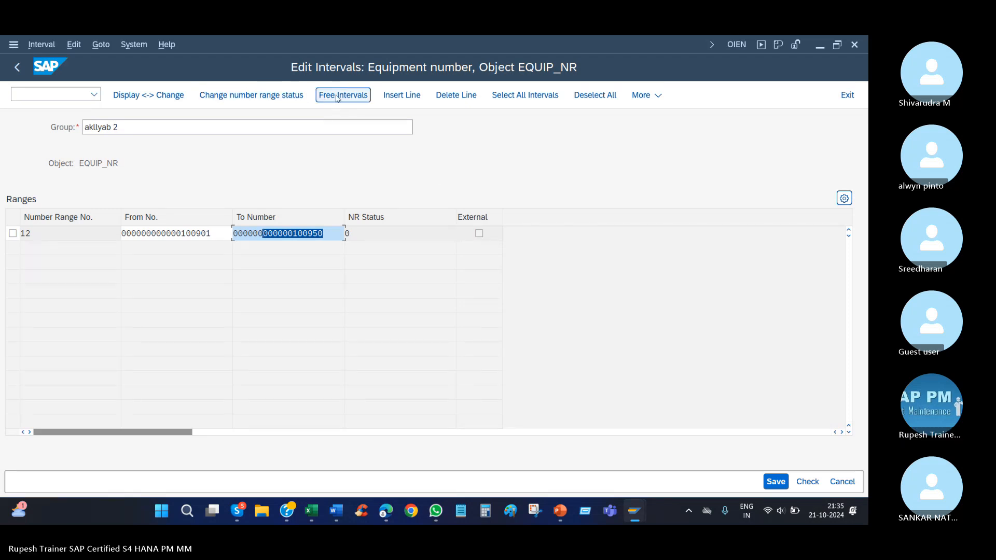
# Insert an external number range 06 in the group, from engin1 to engine100.
pyautogui.click(404, 98)
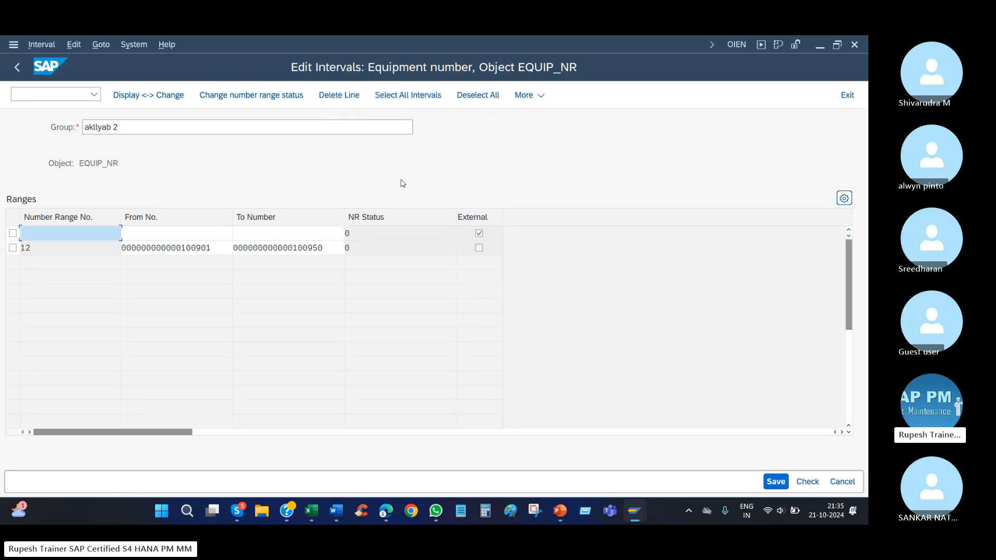
pyautogui.click(480, 235)
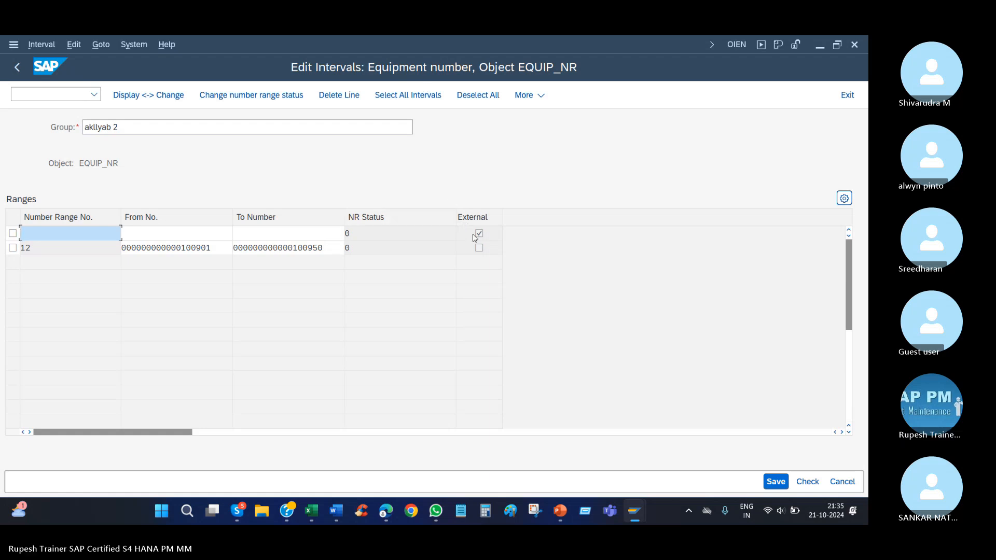
pyautogui.click(211, 231)
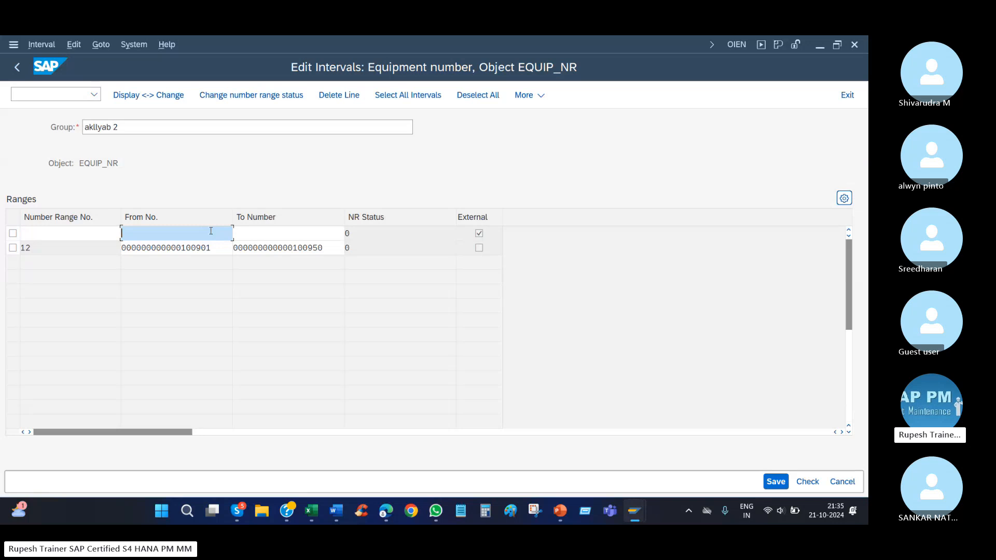
pyautogui.write('engin')
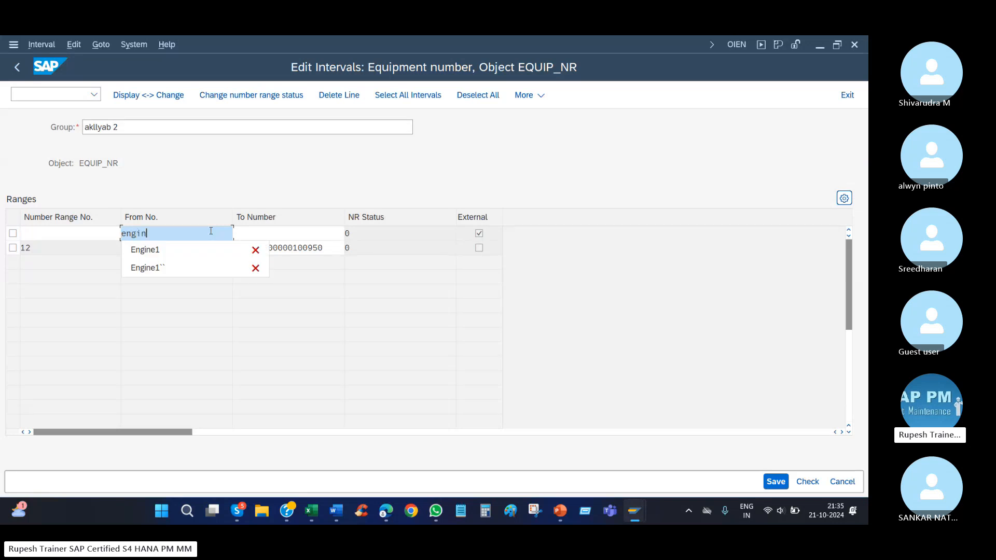
pyautogui.write('1')
pyautogui.press('Tab')
pyautogui.write('en')
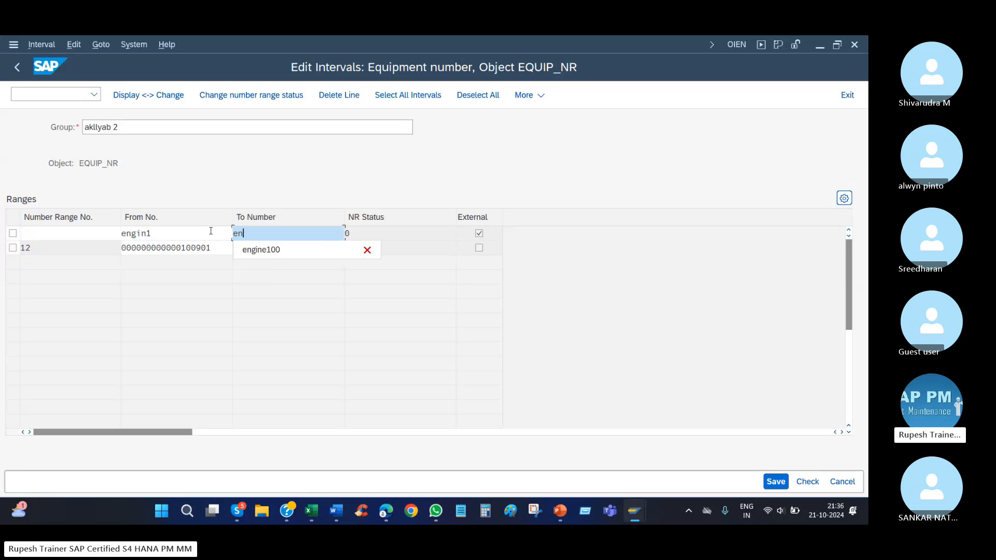
pyautogui.write('gine100')
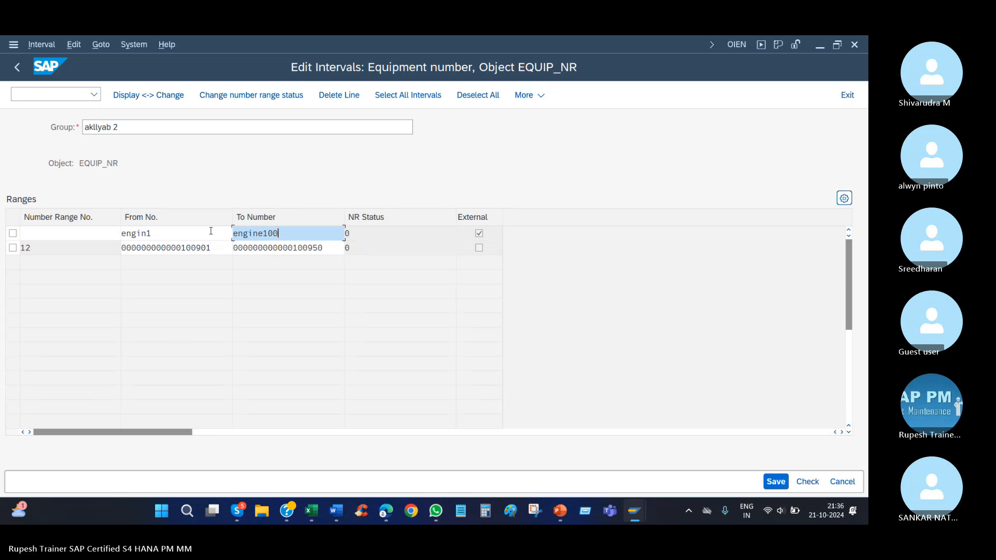
pyautogui.press('Return')
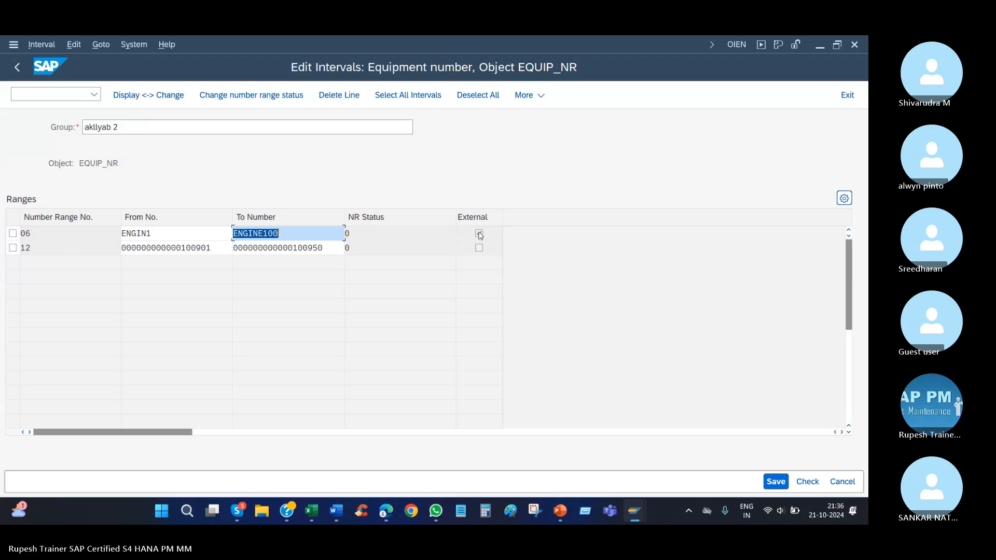
# Check the internal interval and group name, save the group, and acknowledge the interval transport notice.
pyautogui.click(329, 245)
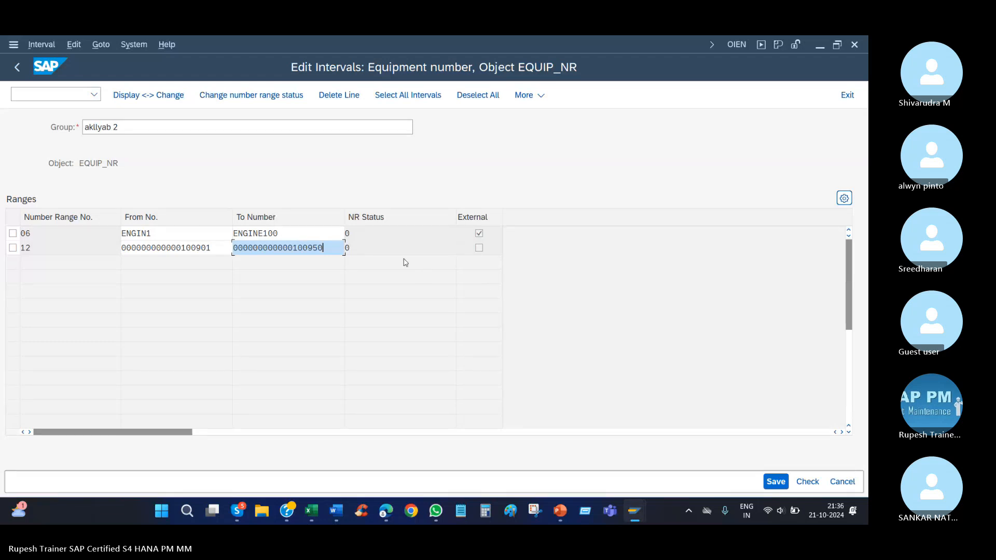
pyautogui.click(452, 250)
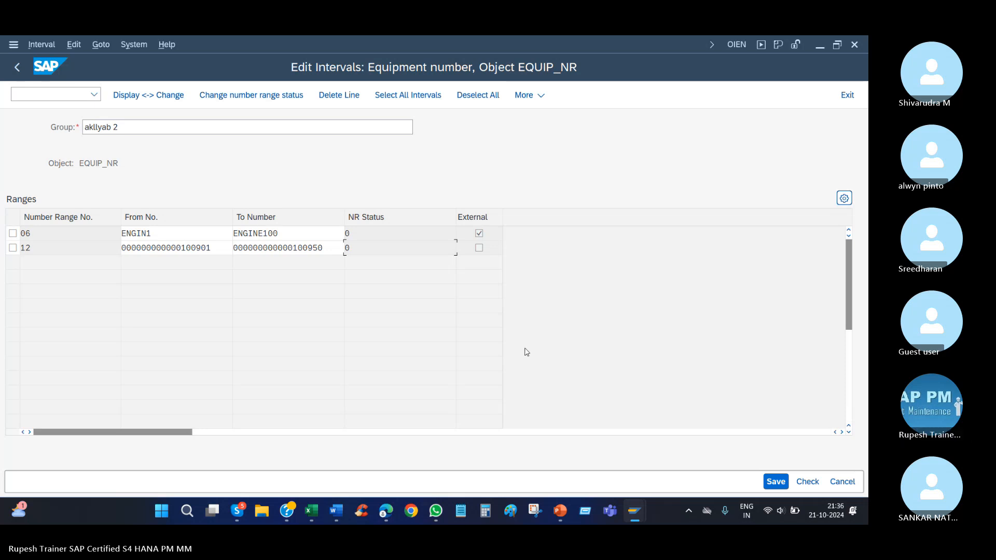
pyautogui.moveTo(146, 134); pyautogui.dragTo(23, 136)
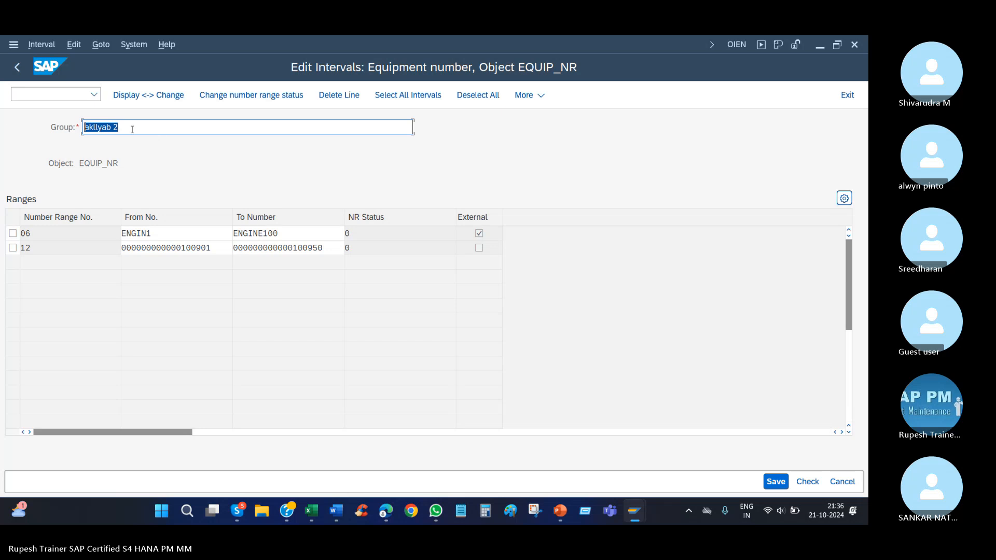
pyautogui.click(777, 482)
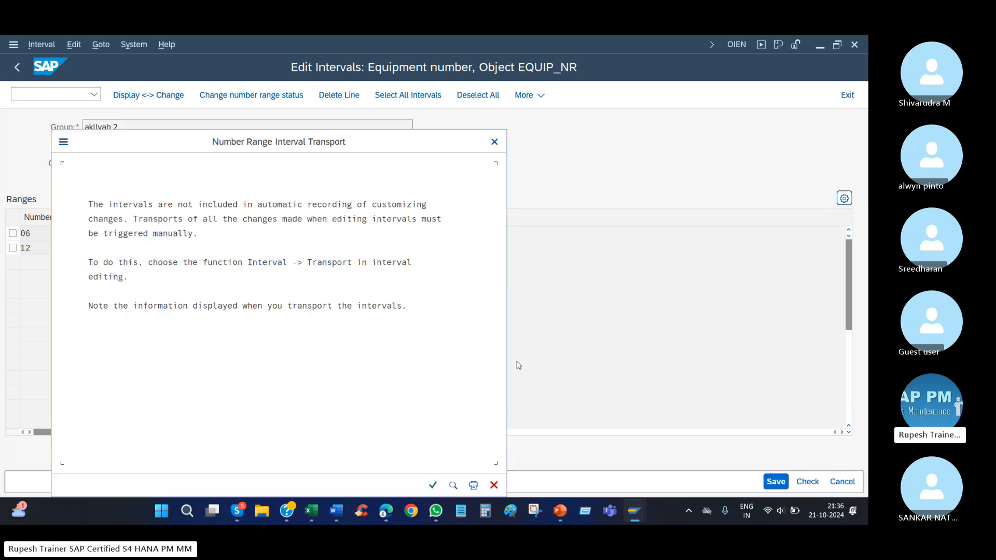
pyautogui.click(433, 486)
# Return to the group list and open the "akllyab 2" group with intervals 12 and 06 to review its ranges.
pyautogui.rightClick(482, 126)
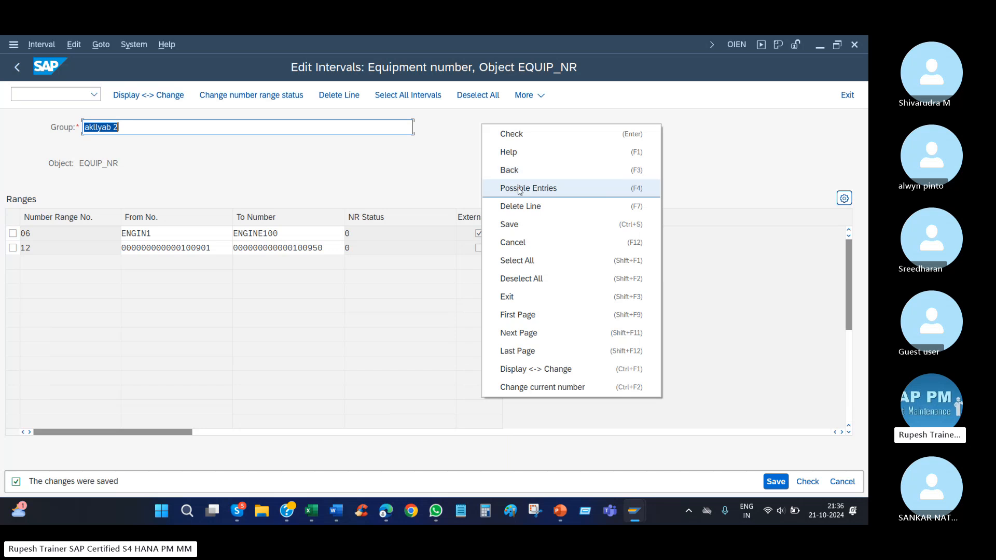
pyautogui.click(521, 170)
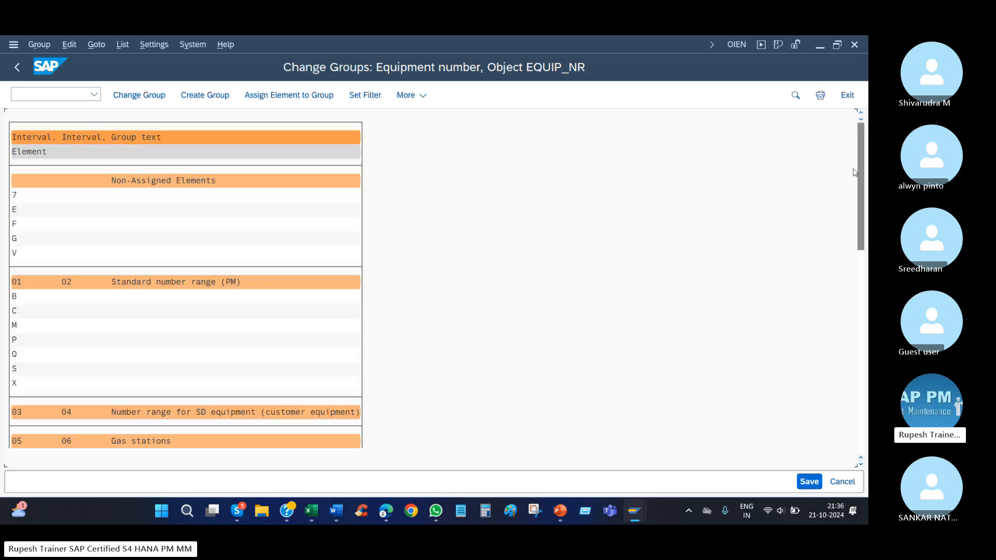
pyautogui.moveTo(859, 168); pyautogui.dragTo(865, 422)
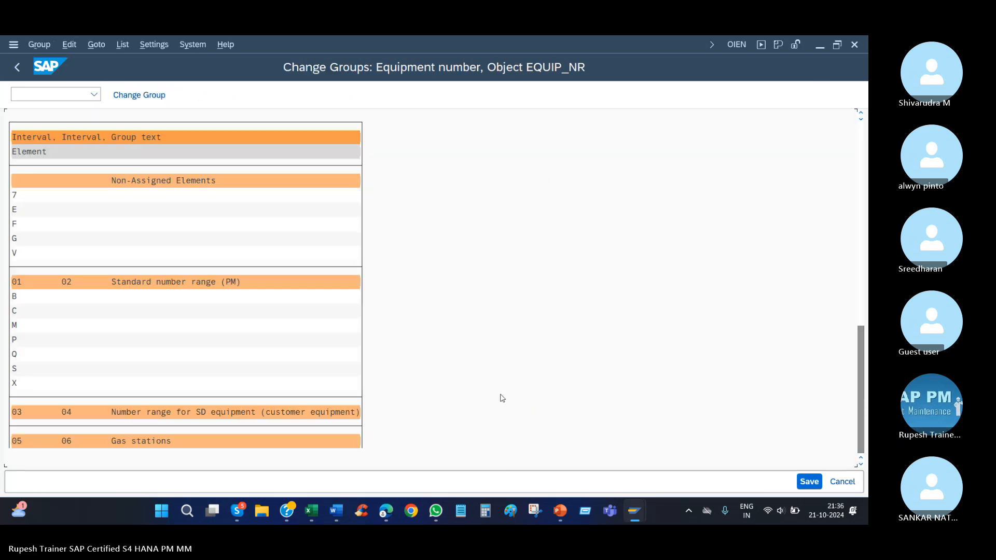
pyautogui.click(135, 213)
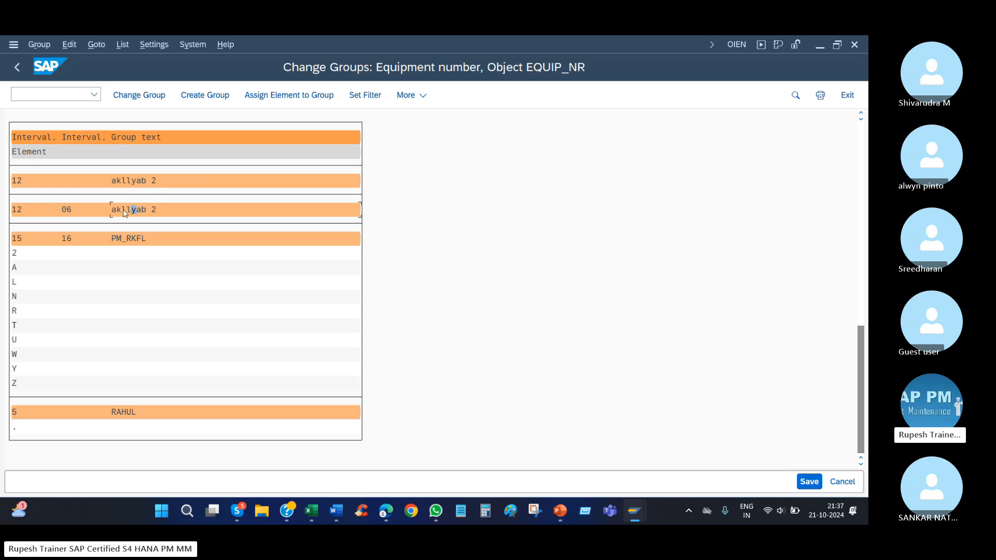
pyautogui.doubleClick(123, 209)
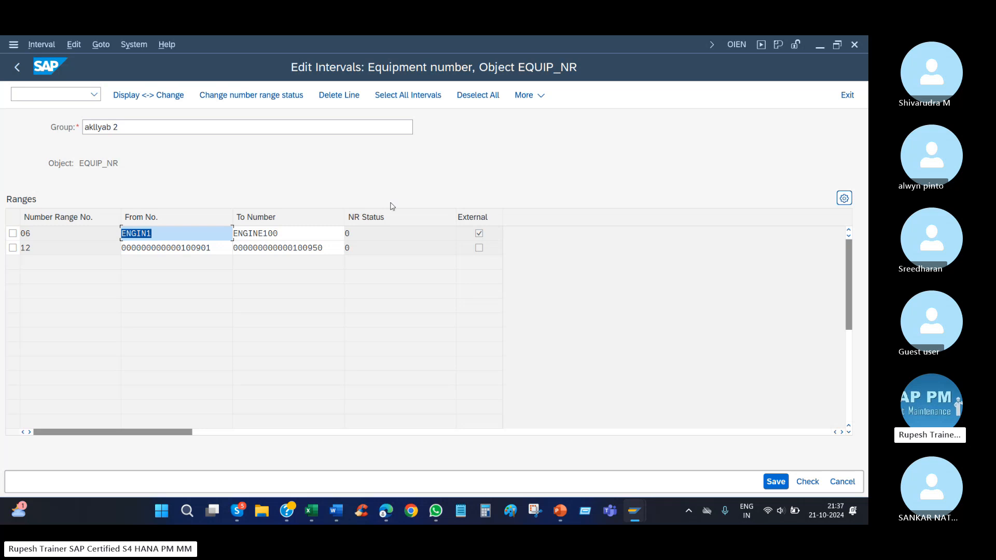
# Return to the group list and assign equipment category 2 from group PM_RKFL to the "akllyab 2" group with intervals 12 and 06.
pyautogui.click(17, 67)
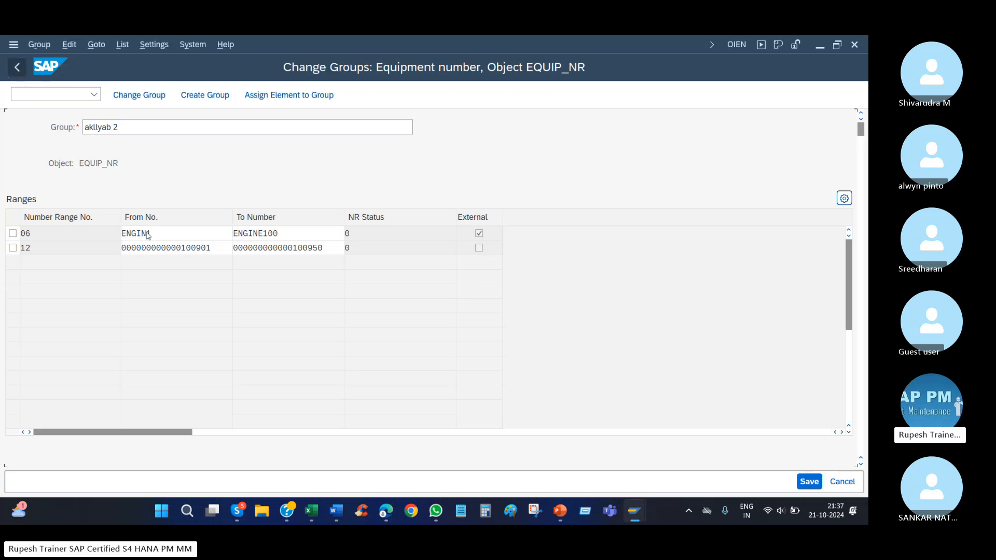
pyautogui.scroll(-5, 89, 343)
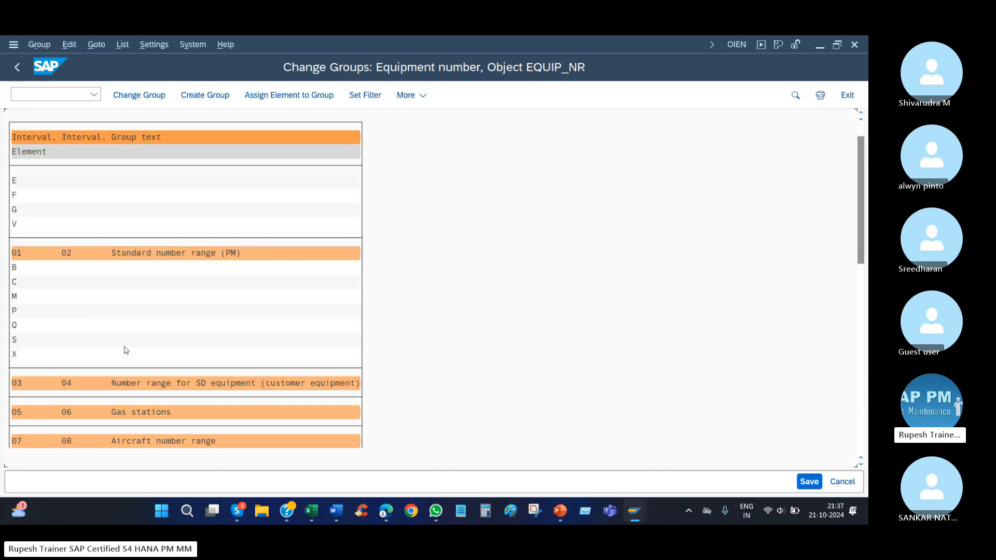
pyautogui.scroll(-6, 155, 356)
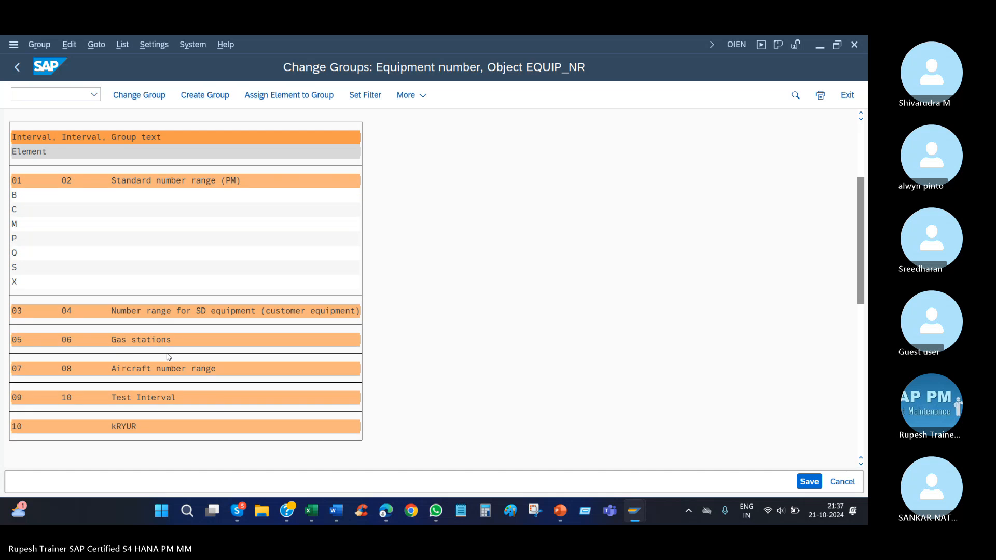
pyautogui.scroll(-5, 171, 357)
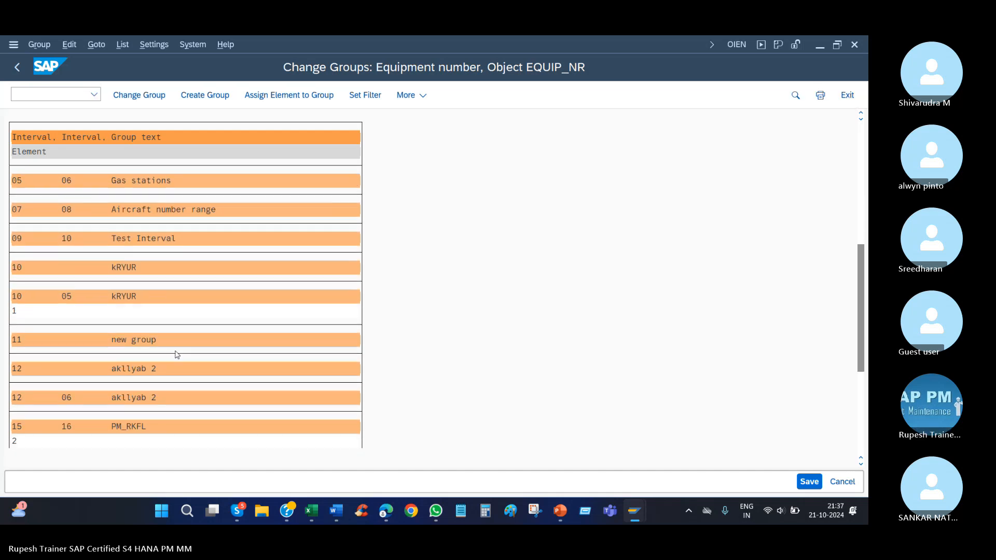
pyautogui.scroll(-3, 172, 349)
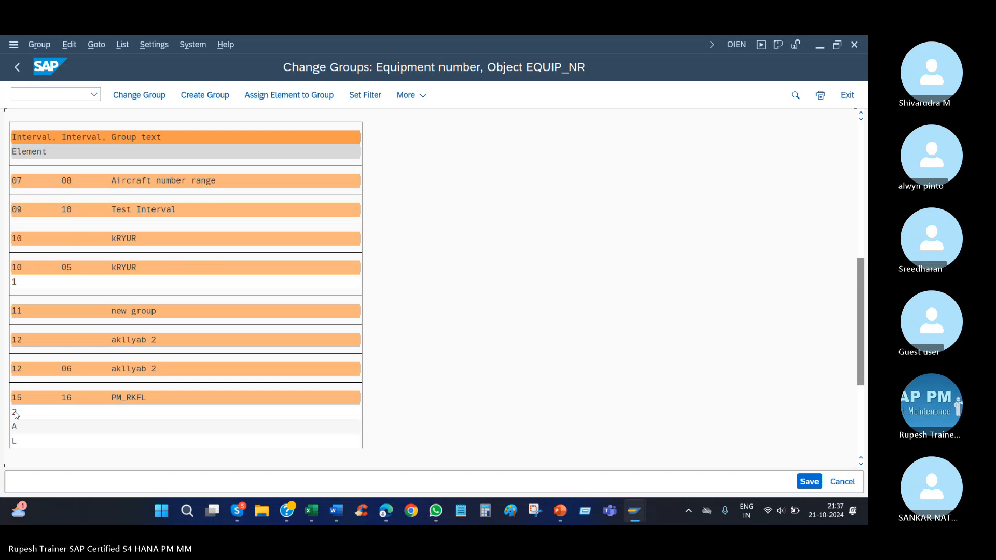
pyautogui.click(16, 412)
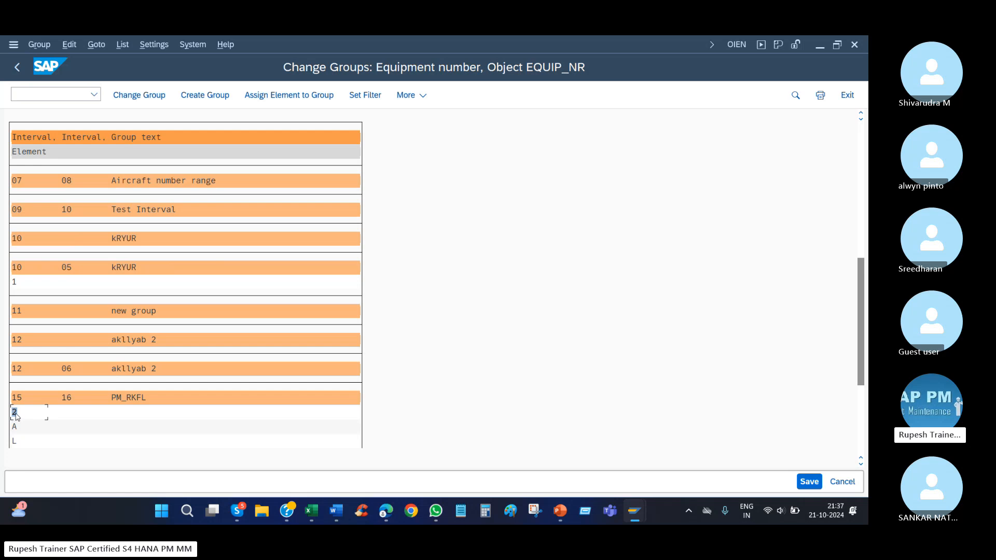
pyautogui.click(280, 96)
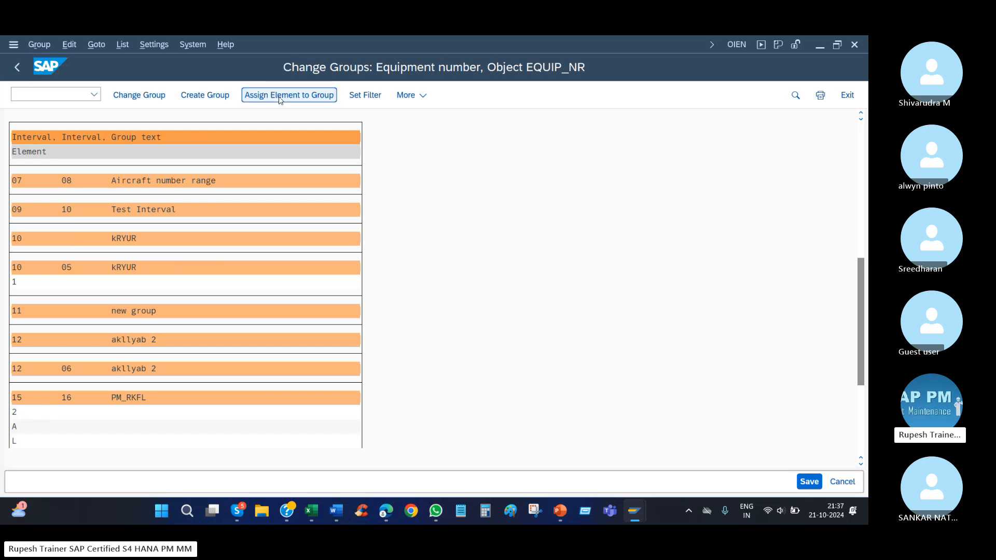
pyautogui.click(270, 349)
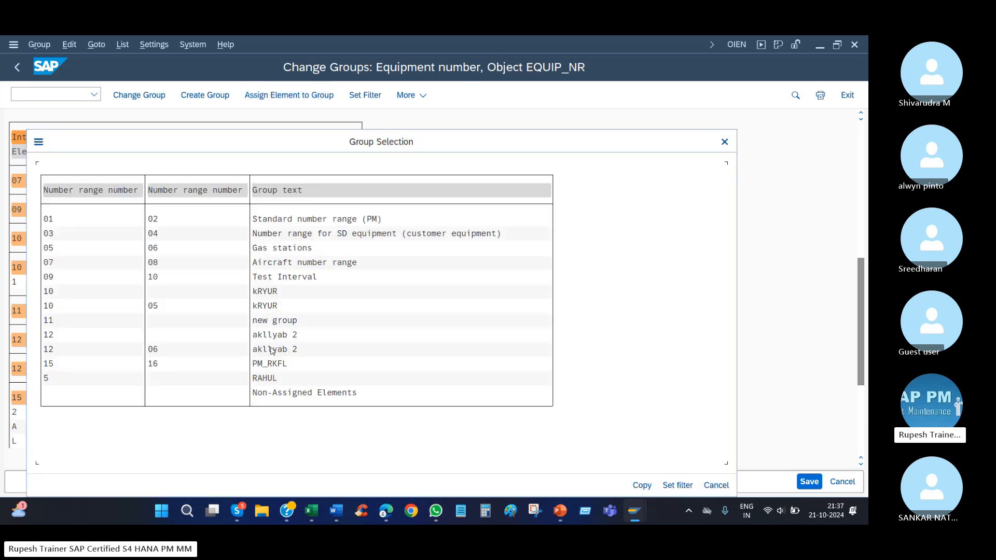
pyautogui.click(151, 350)
pyautogui.click(154, 352)
pyautogui.click(642, 484)
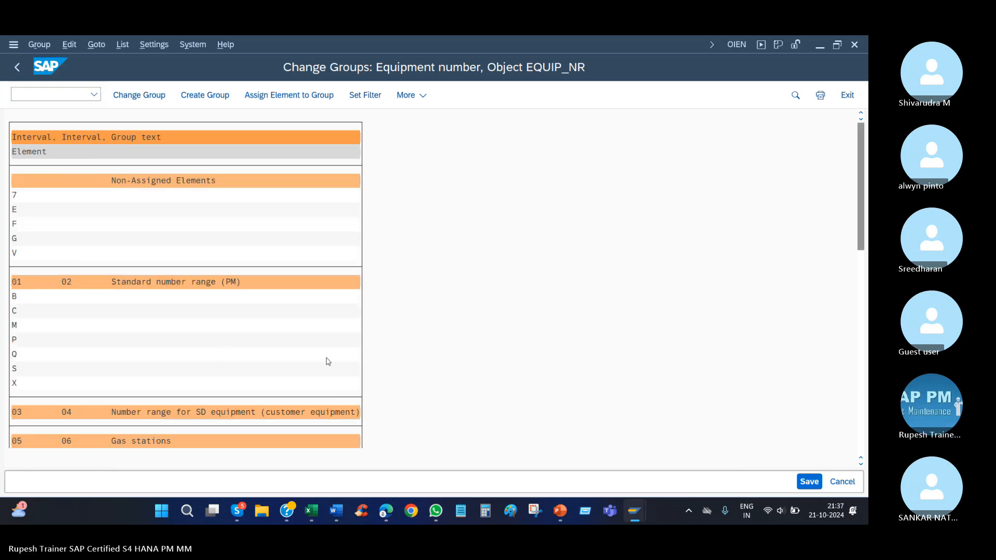
# Check category 2 under the 12/06 "akllyab 2" group, save the assignment, and open that group's intervals.
pyautogui.scroll(-1, 335, 362)
pyautogui.scroll(-3, 334, 358)
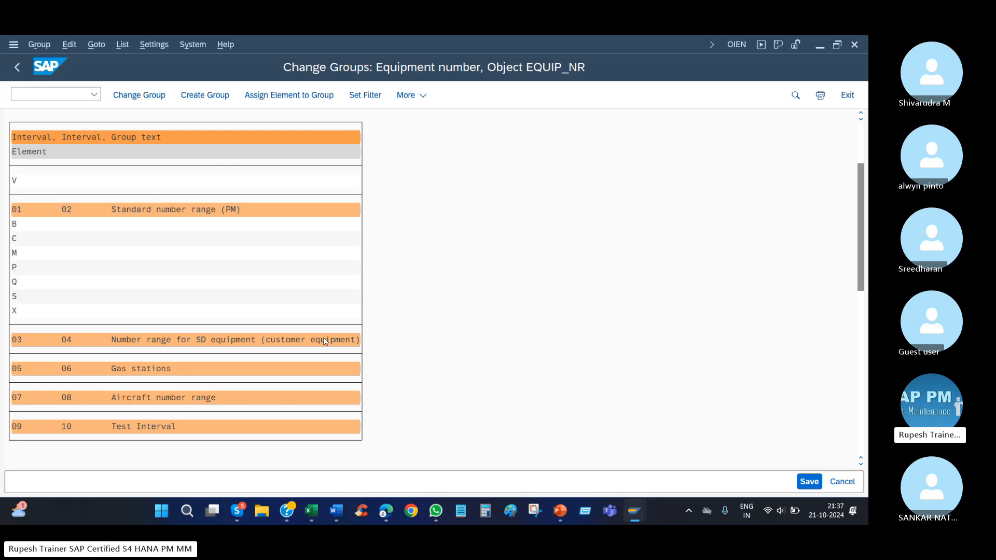
pyautogui.scroll(-5, 322, 336)
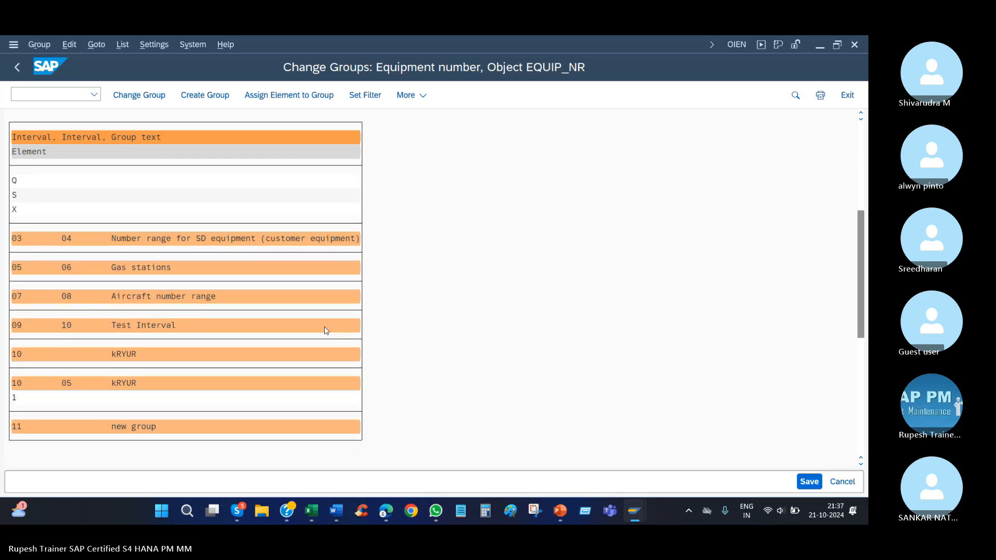
pyautogui.scroll(-2, 320, 324)
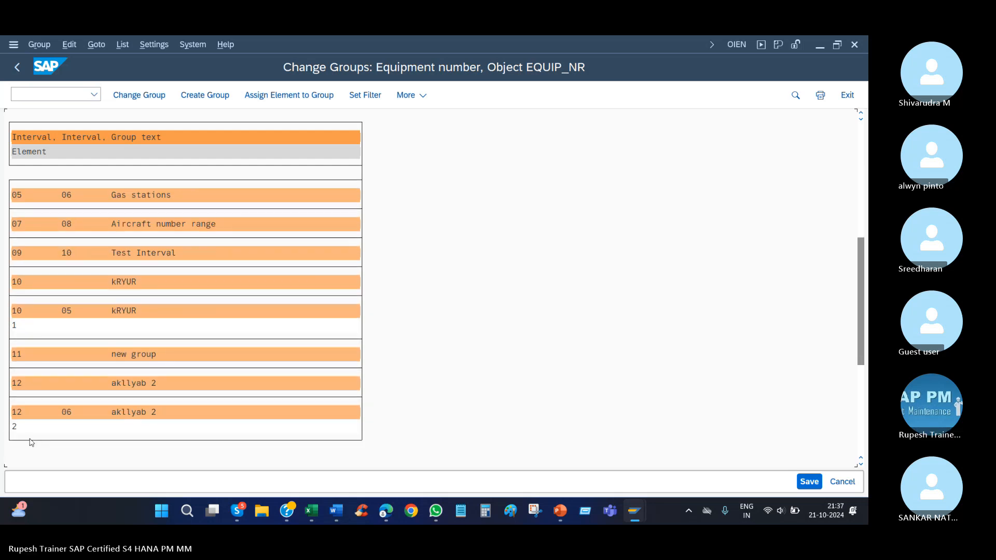
pyautogui.scroll(-2, 304, 349)
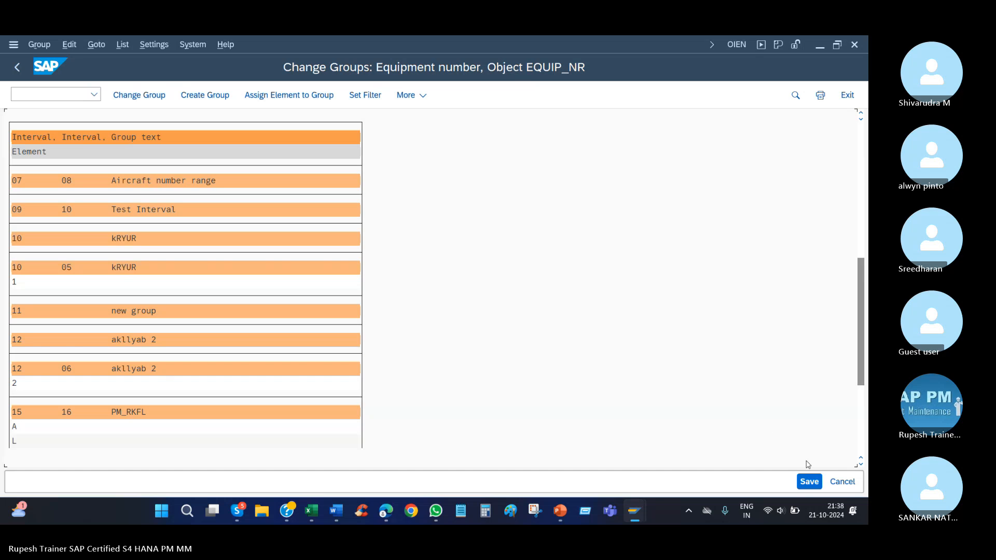
pyautogui.click(808, 481)
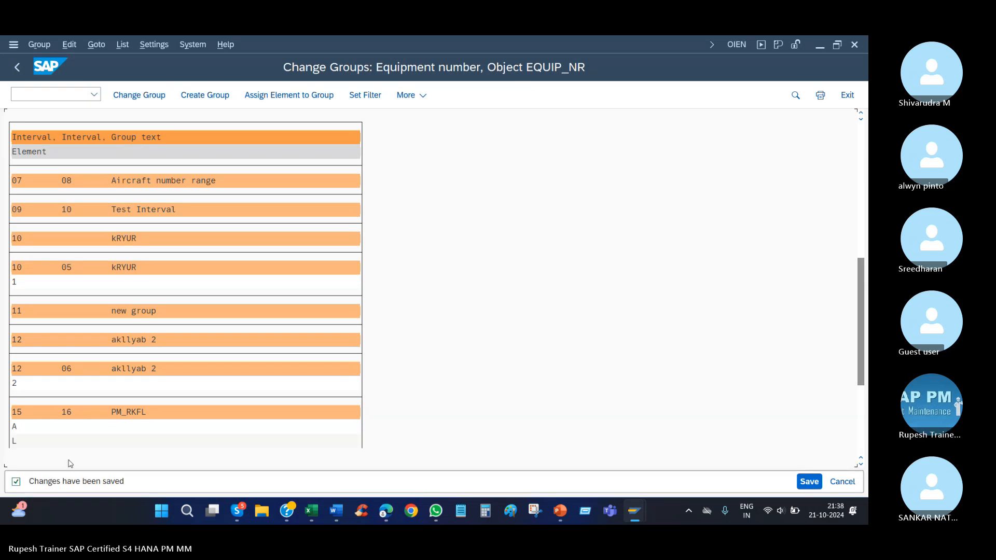
pyautogui.doubleClick(129, 369)
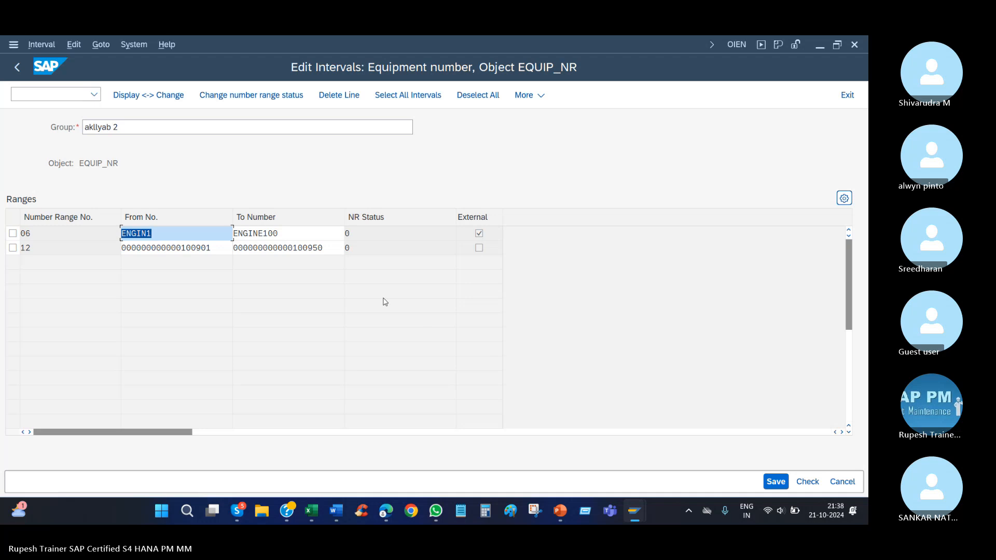
# In the Create Equipment session, create and save a category 2 equipment with description "hh" and internal numbering.
pyautogui.moveTo(632, 515)
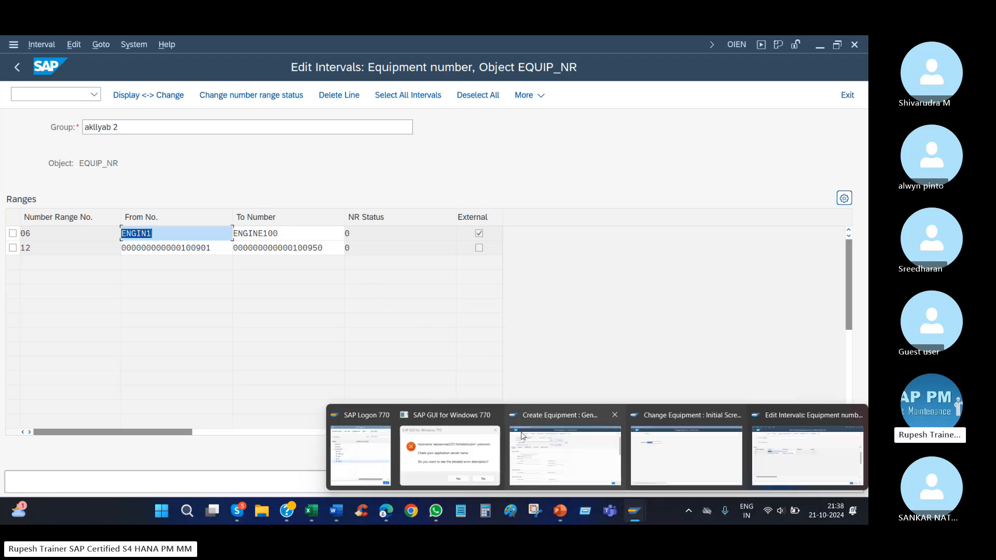
pyautogui.click(548, 448)
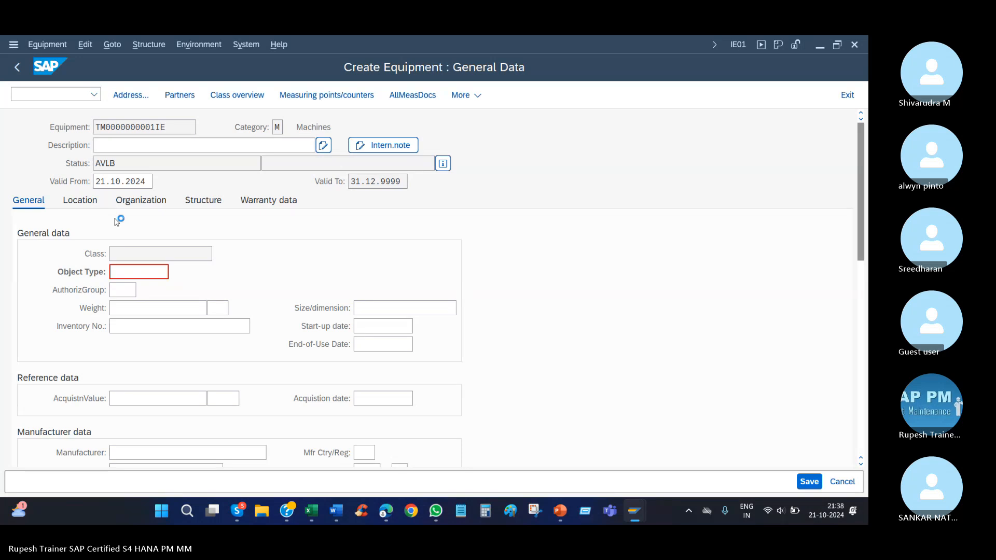
pyautogui.press('F3')
pyautogui.doubleClick(133, 200)
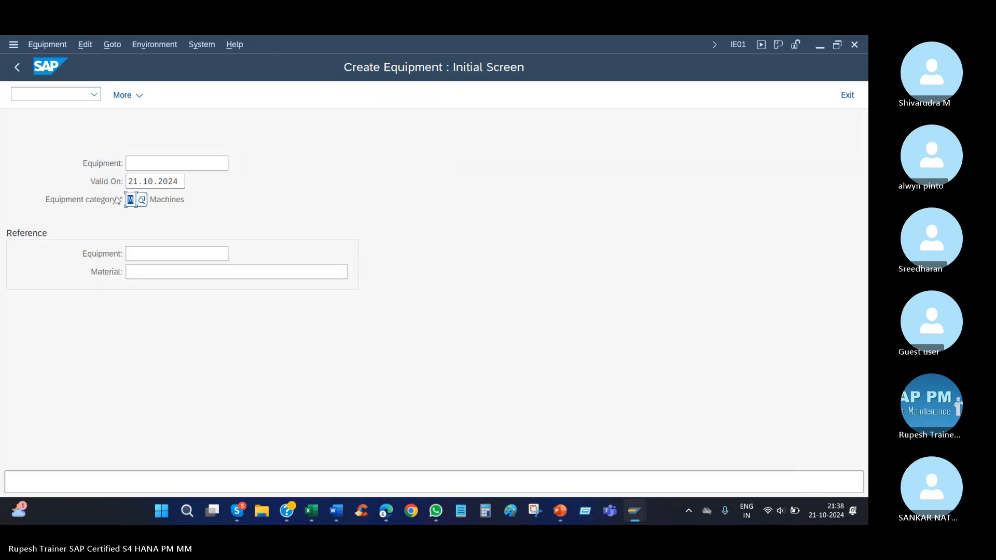
pyautogui.write('2')
pyautogui.press('Return')
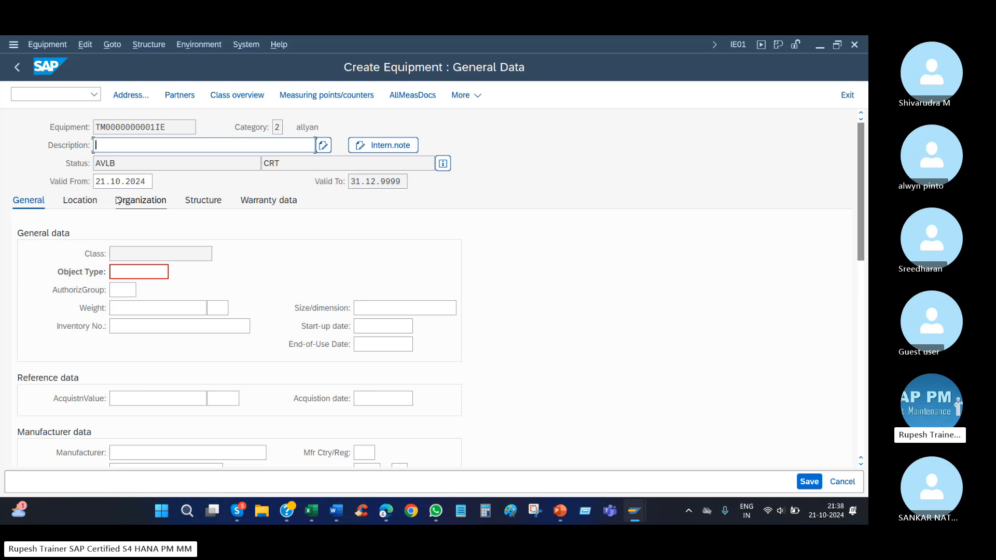
pyautogui.write('hh')
pyautogui.press('Return')
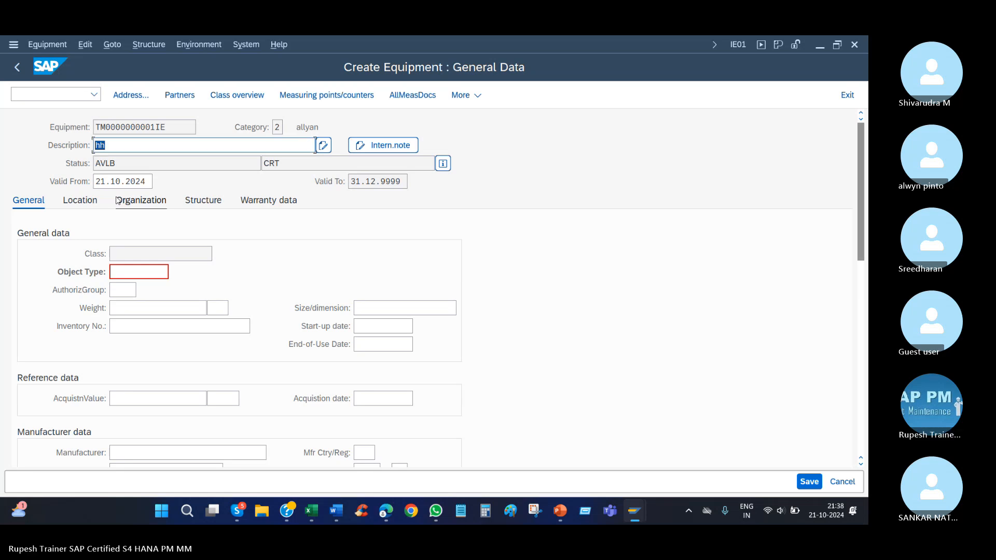
pyautogui.hotkey('ctrl', 's')
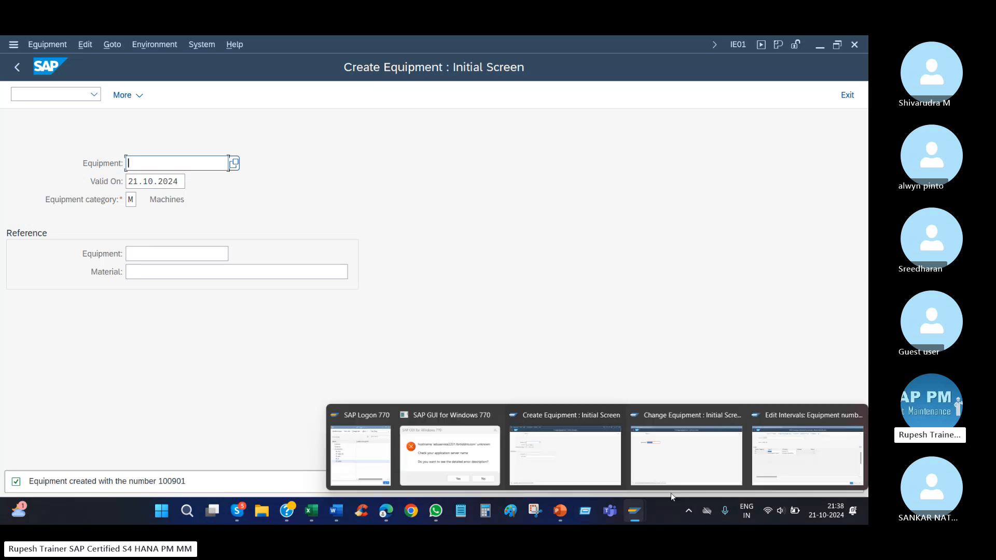
# Place the interval window beside the Create Equipment window and compare the new equipment number with the limits of intervals 12 and 06.
pyautogui.click(806, 452)
pyautogui.moveTo(215, 249); pyautogui.dragTo(182, 249)
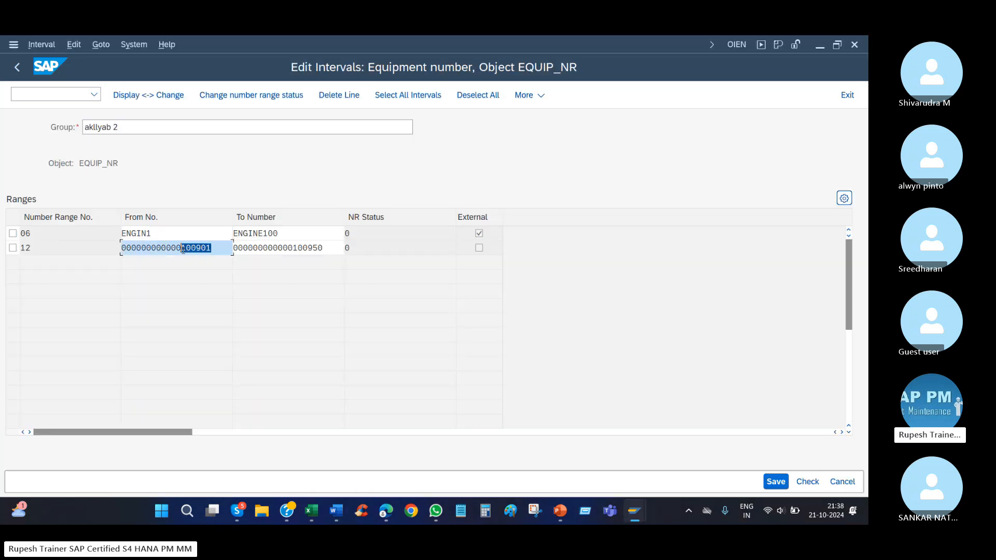
pyautogui.click(837, 46)
pyautogui.moveTo(231, 42); pyautogui.dragTo(600, 52)
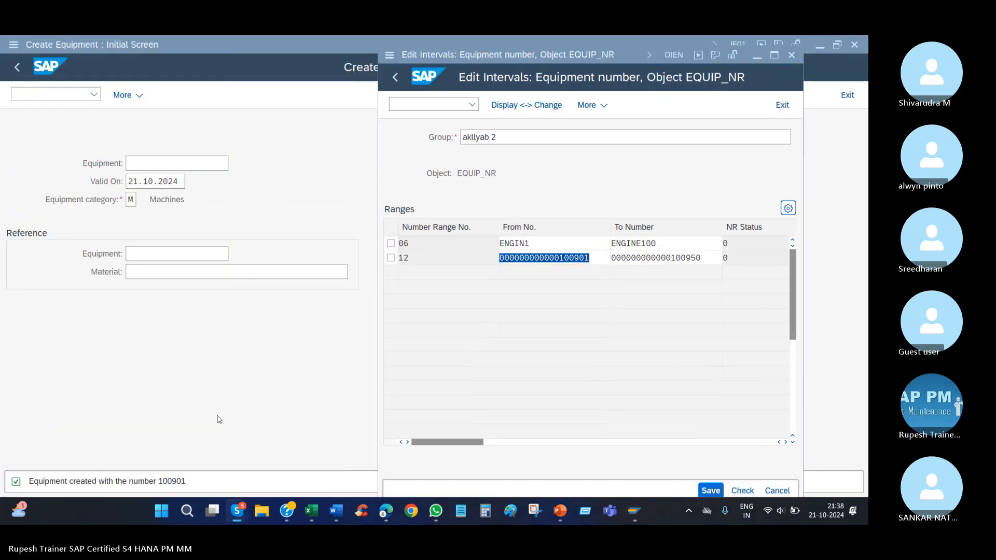
pyautogui.click(596, 255)
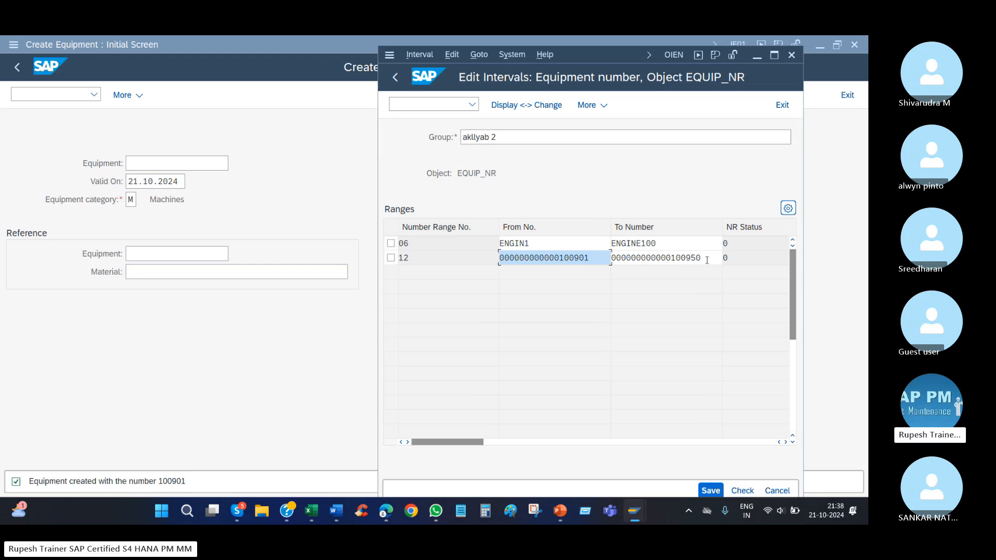
pyautogui.moveTo(707, 259); pyautogui.dragTo(686, 262)
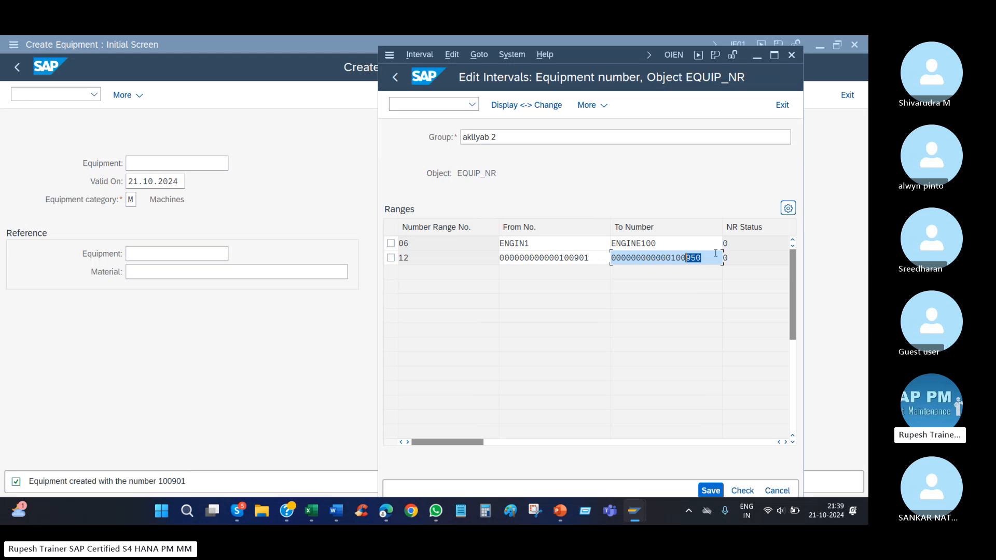
pyautogui.moveTo(701, 259); pyautogui.dragTo(659, 264)
pyautogui.moveTo(707, 261); pyautogui.dragTo(692, 258)
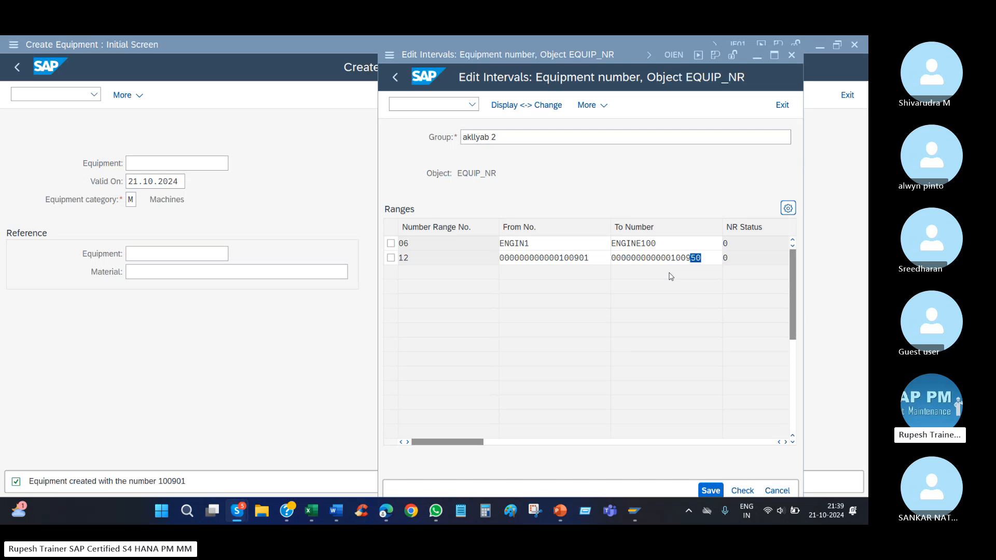
pyautogui.click(549, 243)
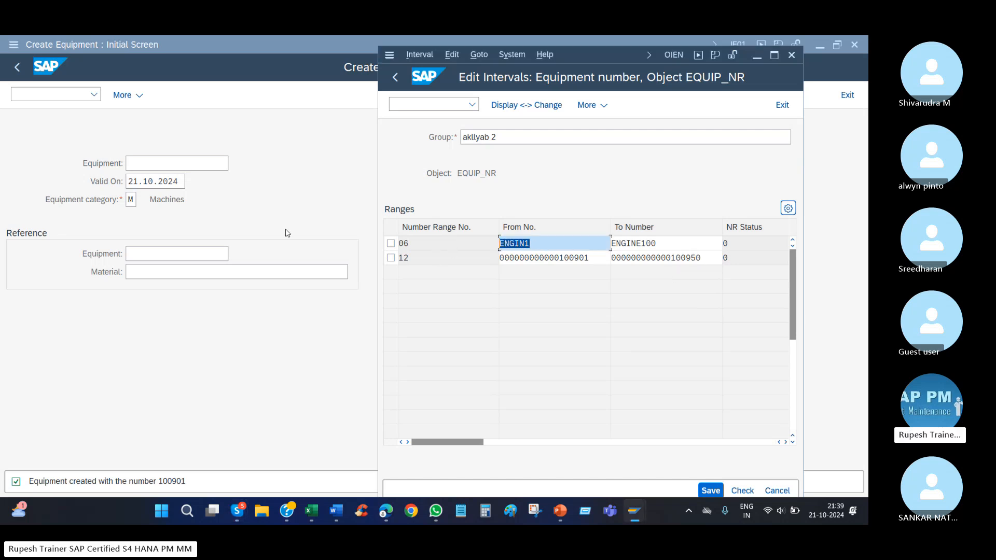
# Try to create a category 2 equipment with the external number engin1.
pyautogui.click(134, 215)
pyautogui.click(132, 200)
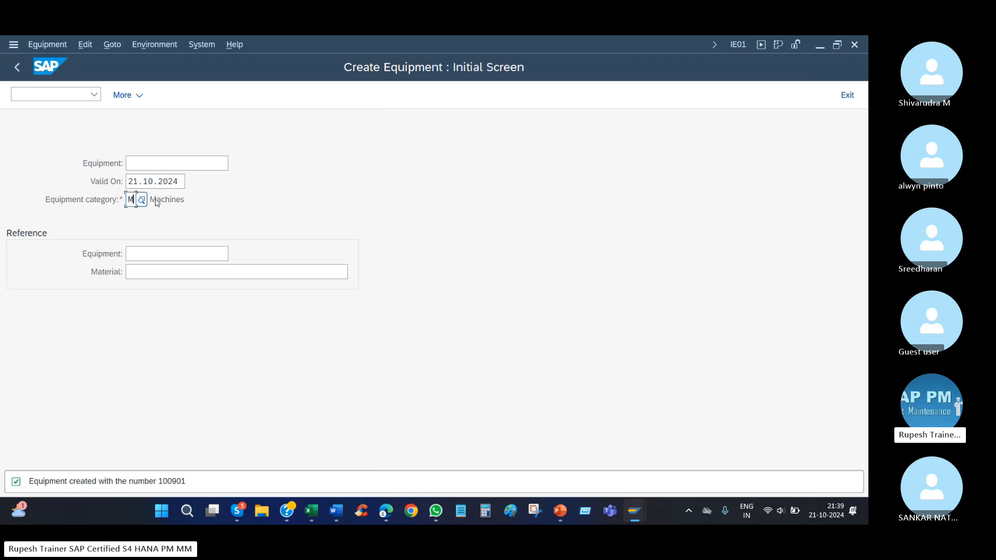
pyautogui.write('2')
pyautogui.press('Return')
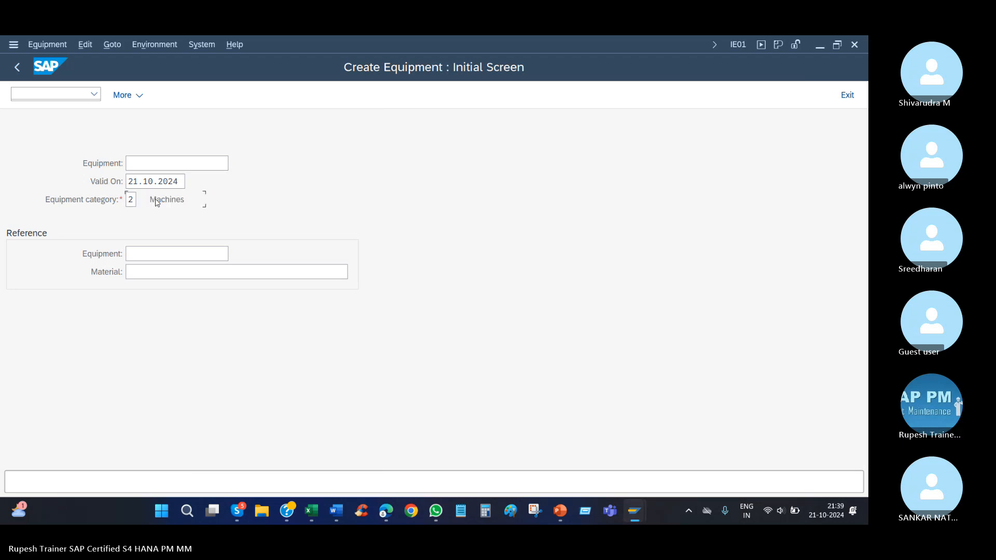
pyautogui.hotkey('shift', 'Tab')
pyautogui.hotkey('shift', 'Tab')
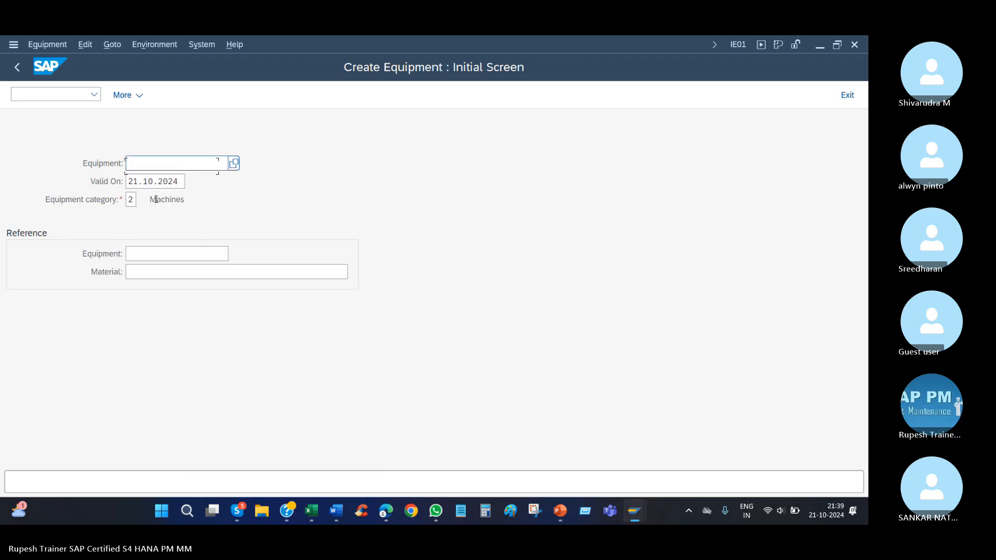
pyautogui.write('en')
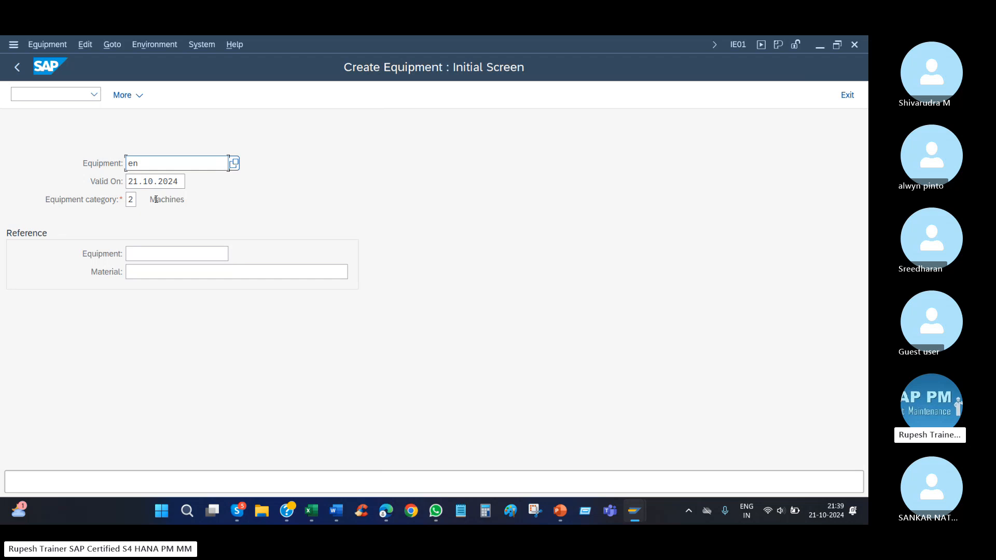
pyautogui.write('gin1')
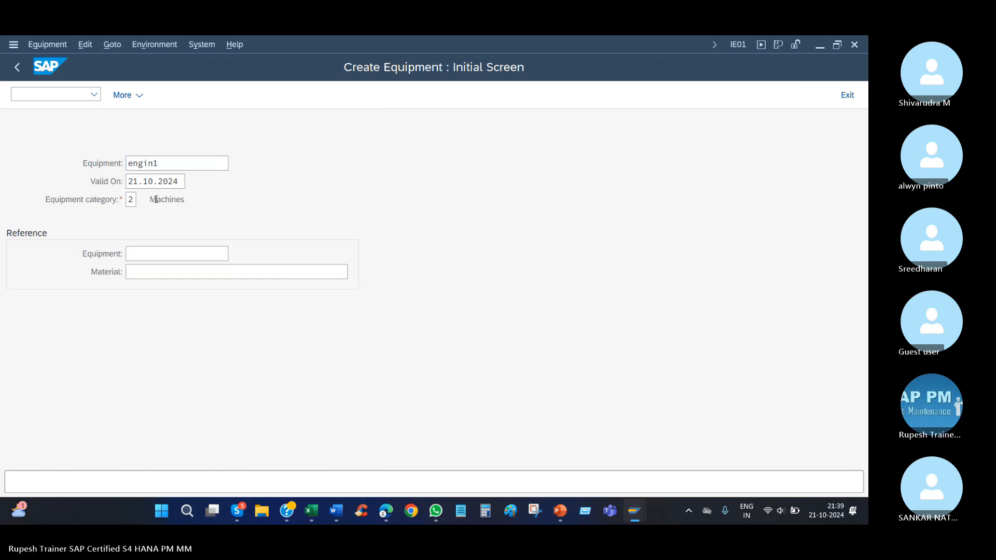
pyautogui.press('Return')
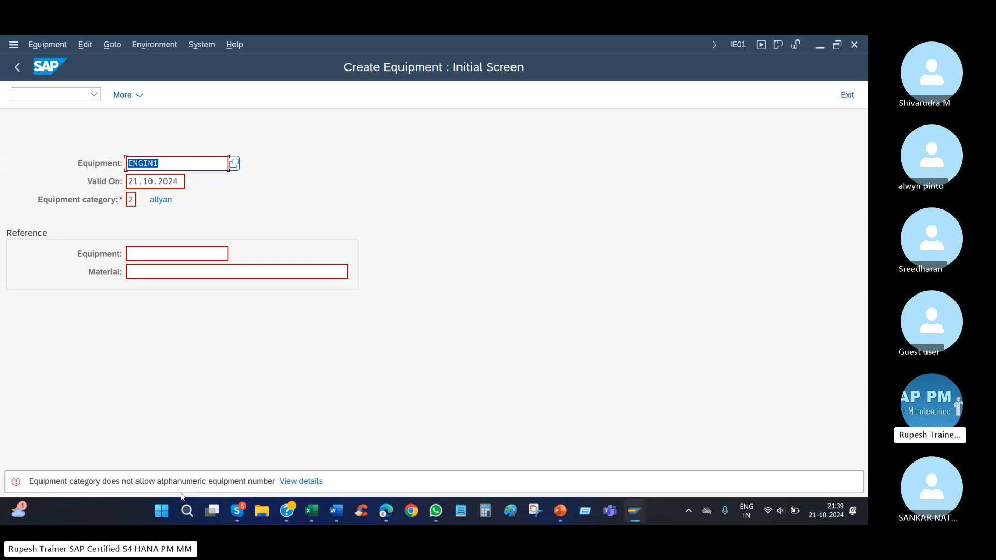
# Bring the Edit Intervals window forward and check the external interval 06 of group akllyab 2.
pyautogui.moveTo(639, 505)
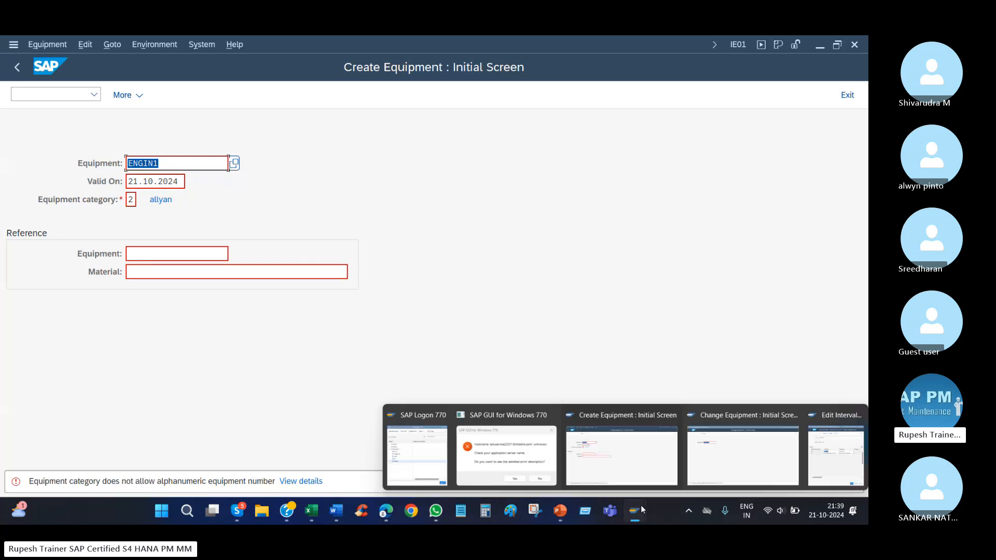
pyautogui.click(849, 452)
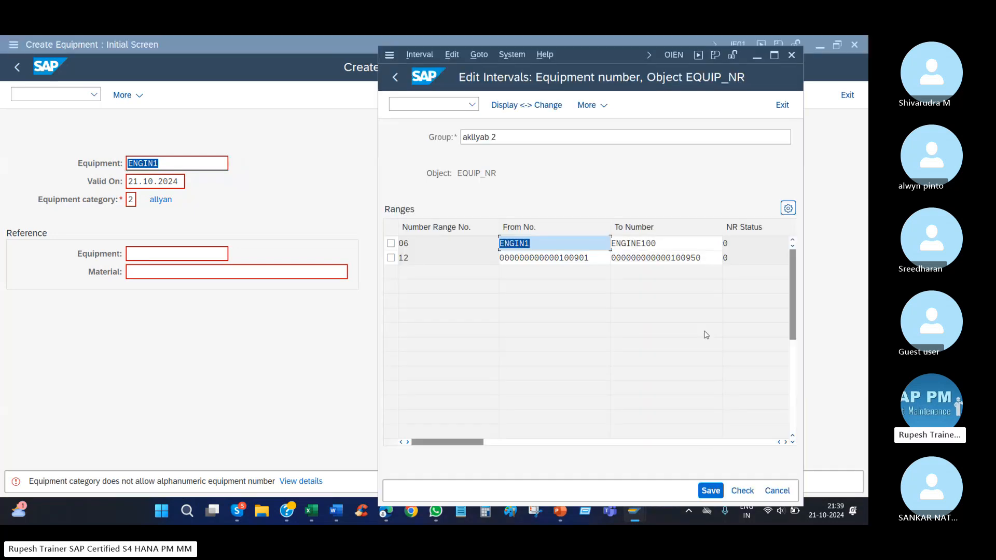
pyautogui.click(471, 242)
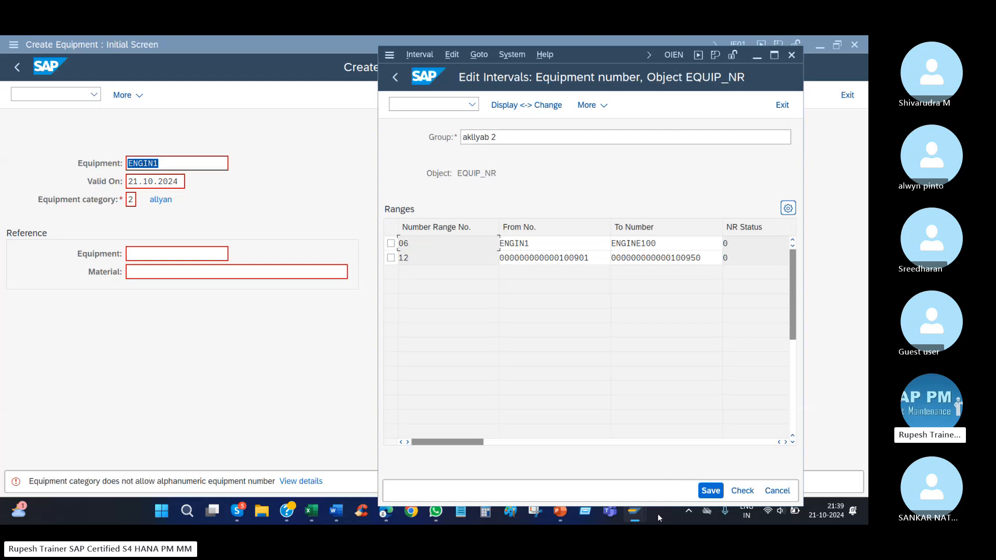
# Switch to the Change Equipment session and open the equipment number range maintenance with transaction OIEN.
pyautogui.moveTo(642, 517)
pyautogui.click(742, 452)
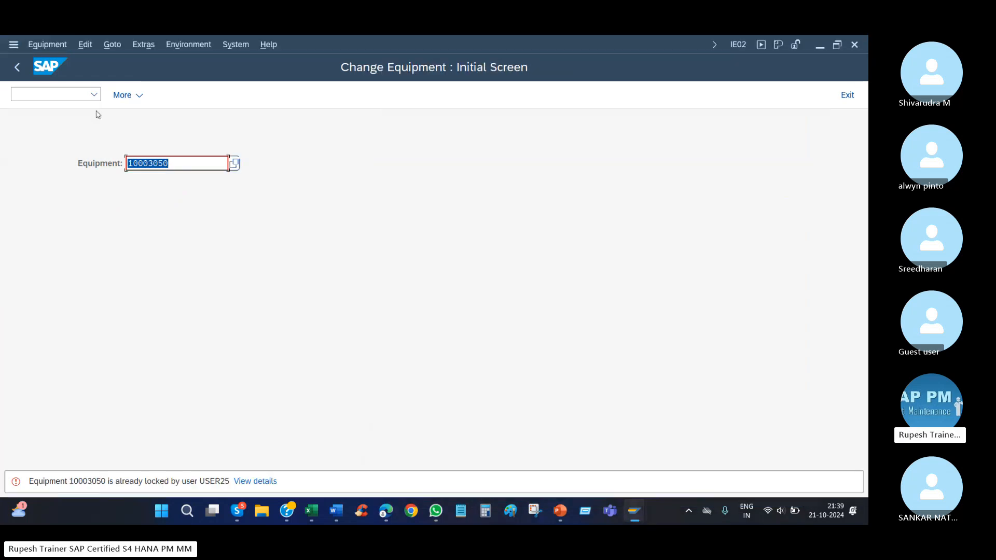
pyautogui.click(68, 95)
pyautogui.write('/noi')
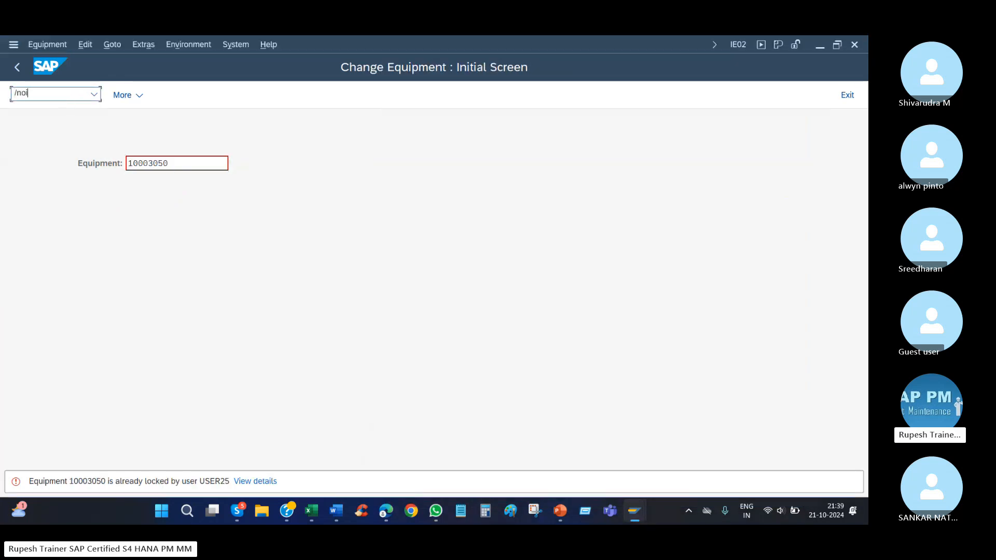
pyautogui.write('en')
pyautogui.press('Return')
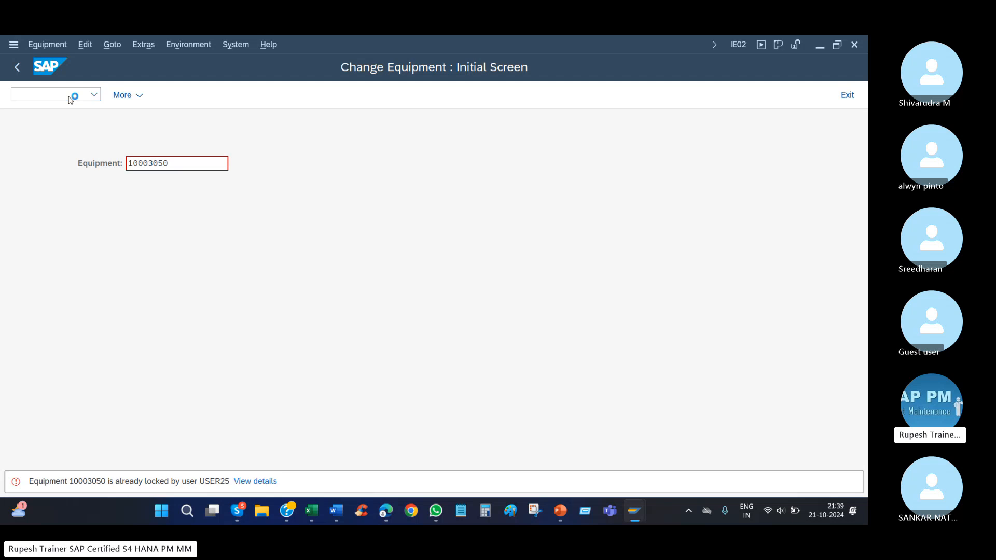
# Replace the number range screen with transaction SPRO and open the SAP Reference IMG.
pyautogui.click(54, 92)
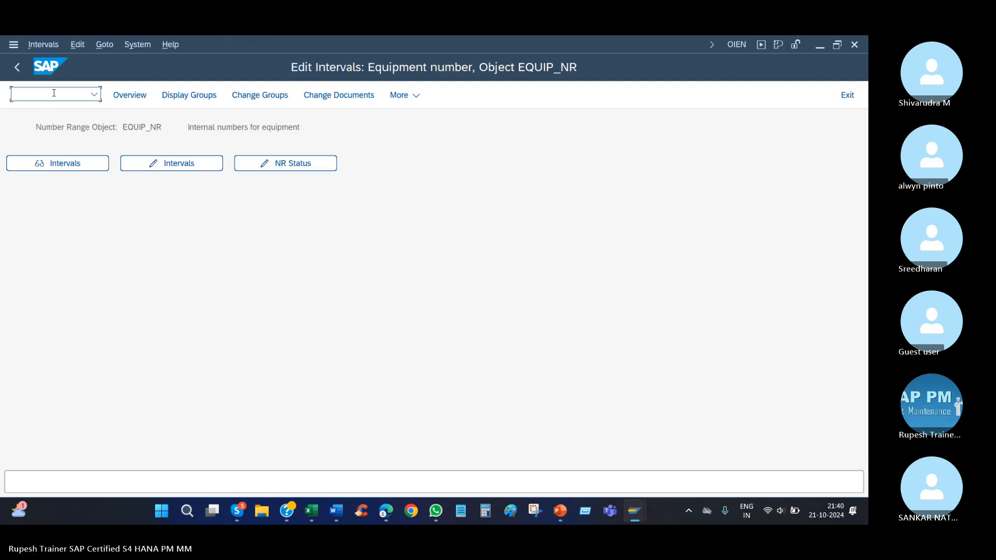
pyautogui.write('/')
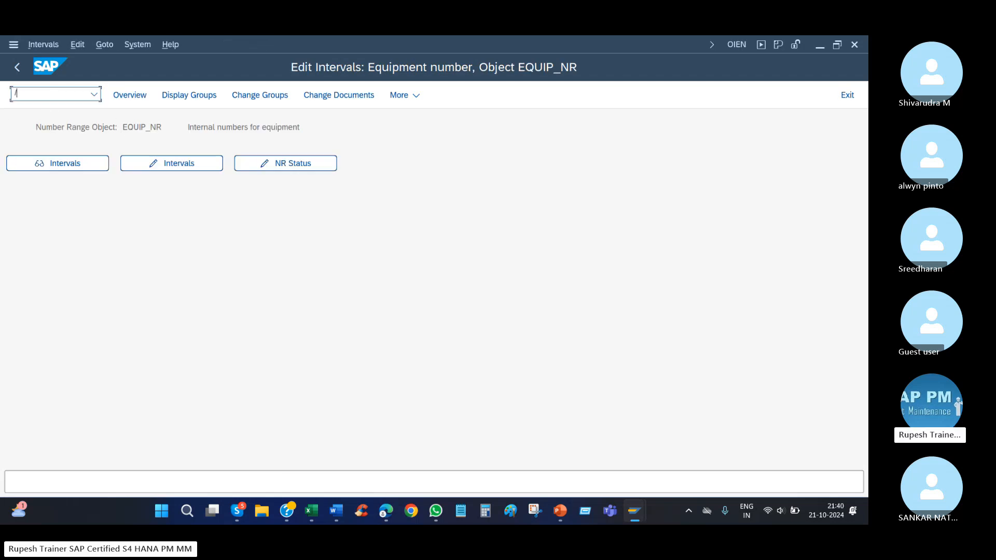
pyautogui.write('nspeo')
pyautogui.press('Return')
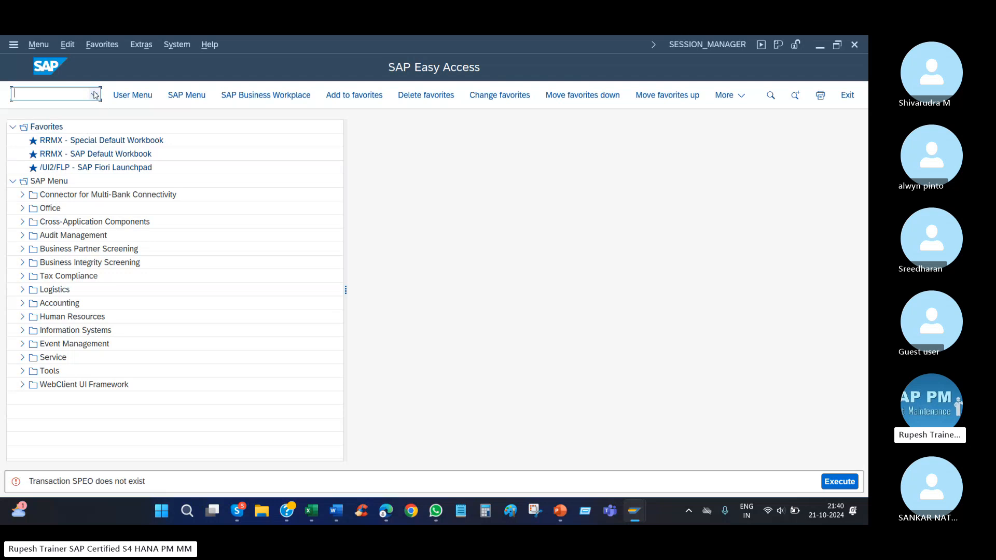
pyautogui.click(94, 94)
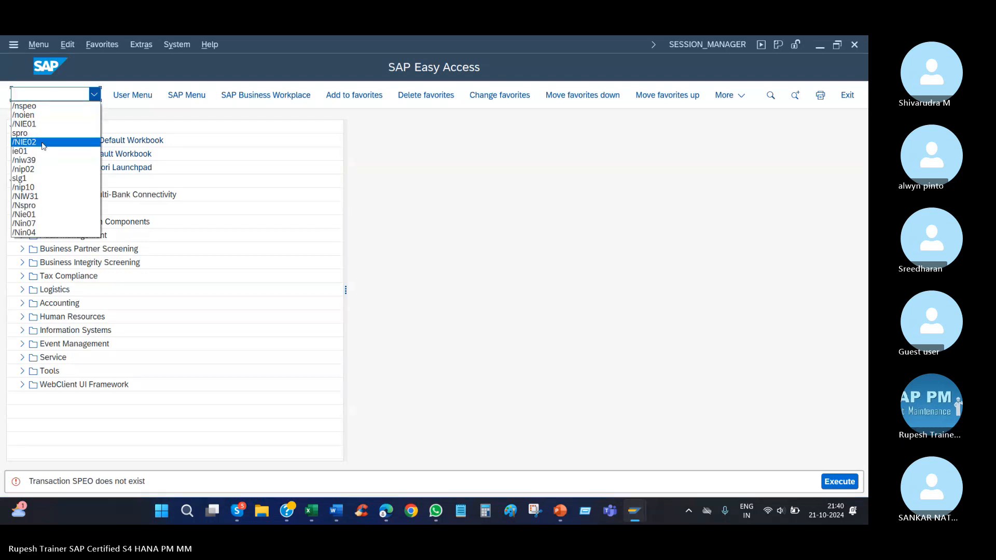
pyautogui.click(21, 133)
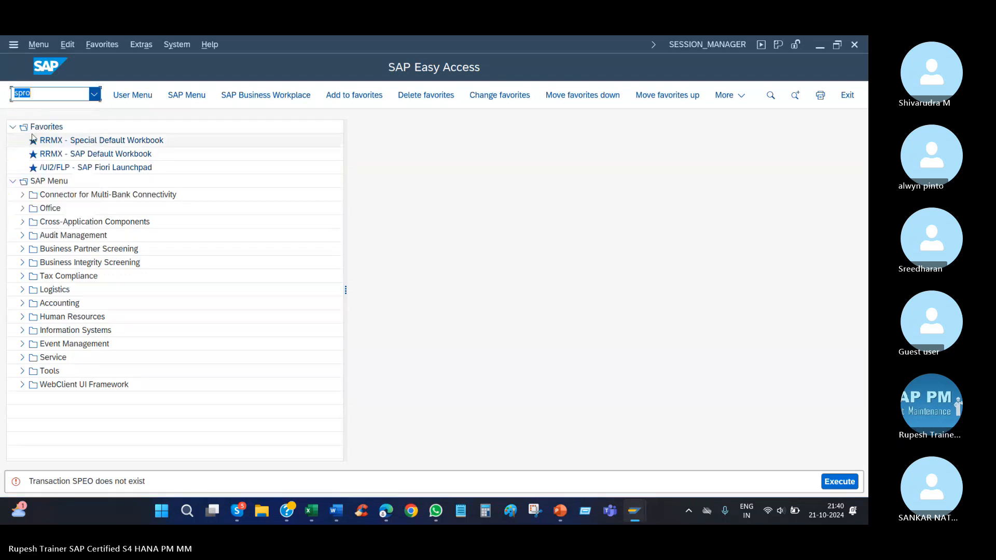
pyautogui.press('Return')
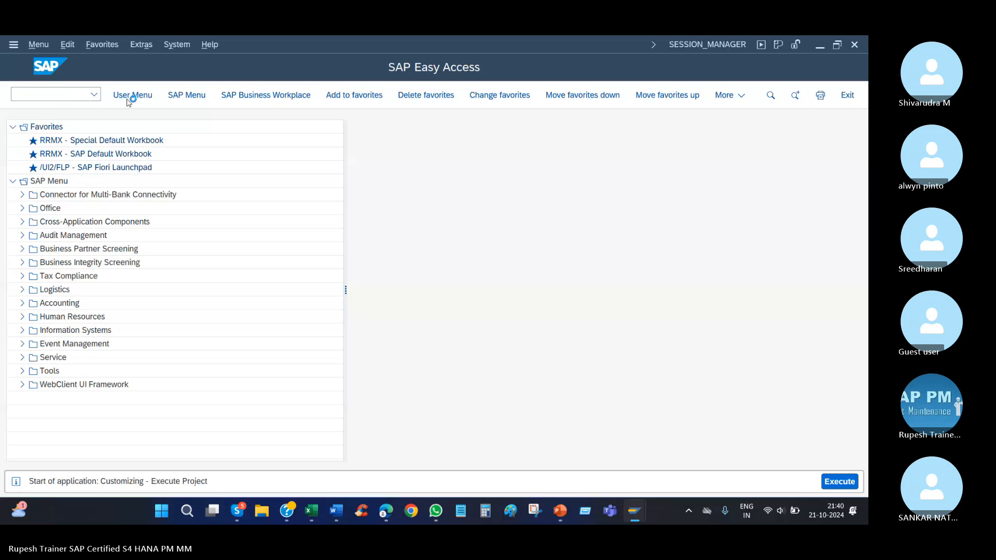
pyautogui.click(149, 95)
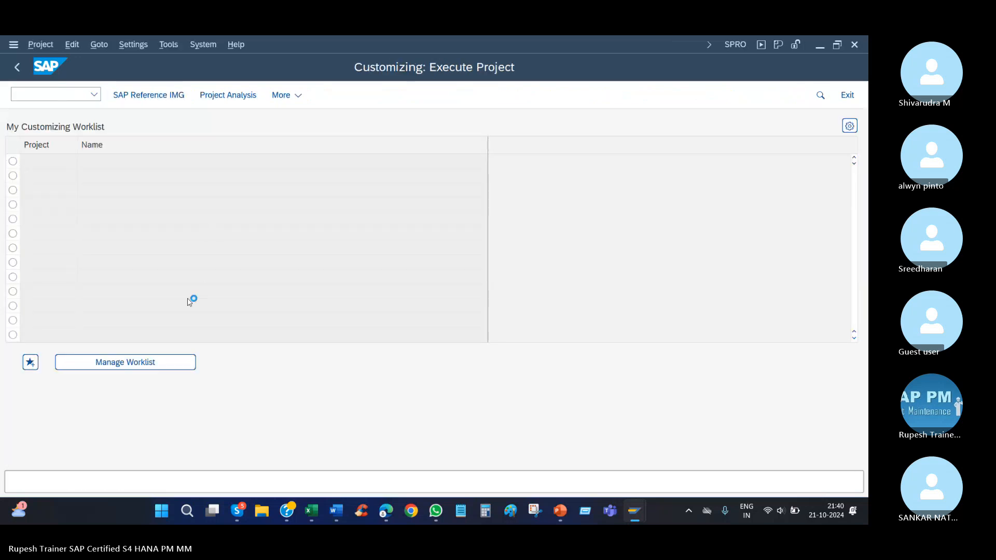
# In the IMG, expand Plant Maintenance and Customer Service, its Master Data node, and Technical Objects.
pyautogui.scroll(-4, 109, 363)
pyautogui.scroll(-1, 137, 393)
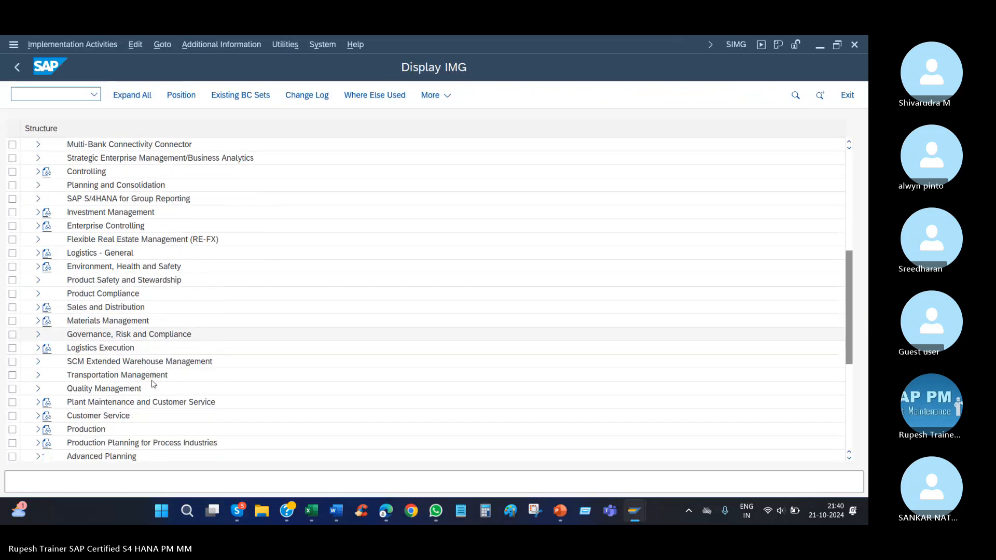
pyautogui.click(170, 394)
pyautogui.doubleClick(171, 398)
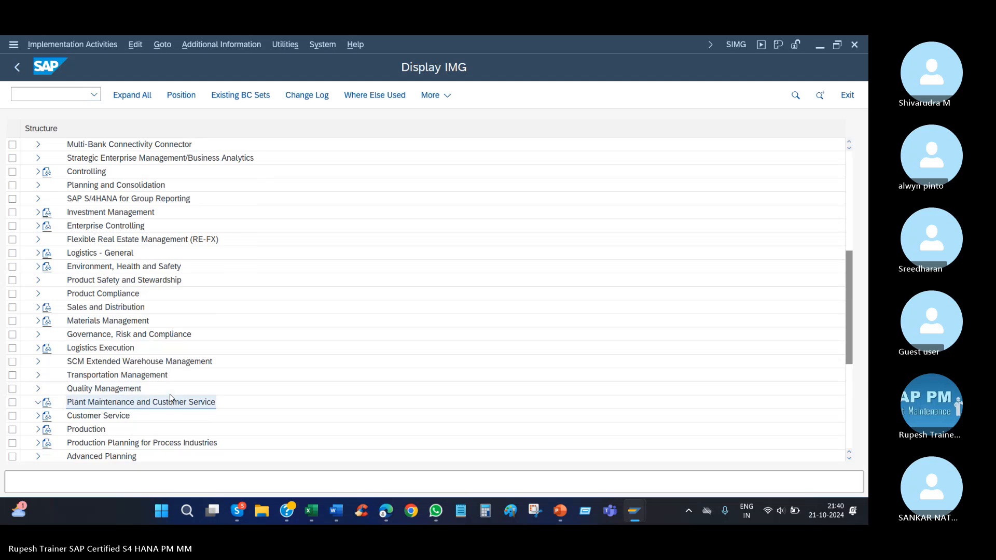
pyautogui.press('Right')
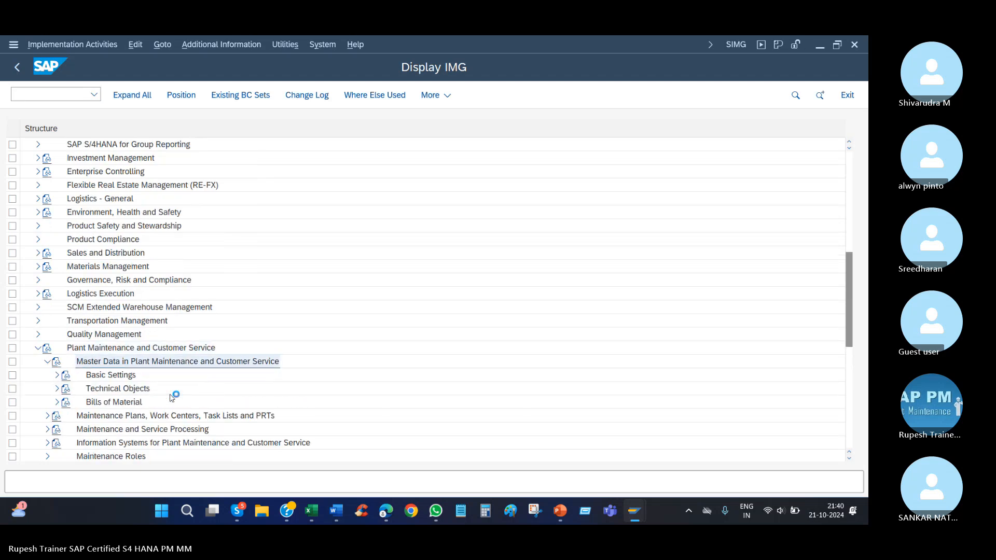
pyautogui.press('Down')
# Expand Equipment and Equipment Categories under Technical Objects, and open the equipment category maintenance activity.
pyautogui.press('Down')
pyautogui.press('Right')
pyautogui.press('Down')
pyautogui.press('Down')
pyautogui.press('Down')
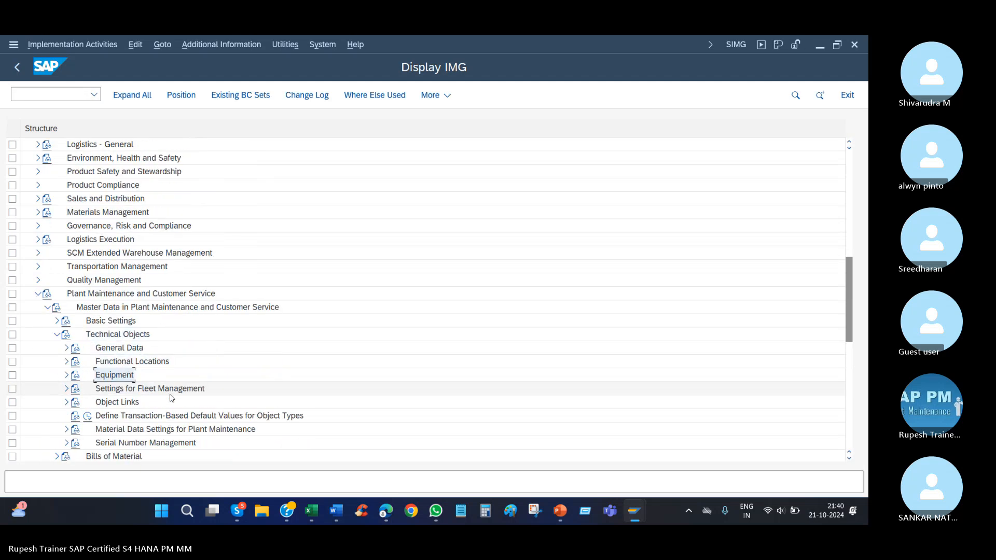
pyautogui.press('Right')
pyautogui.press('Down')
pyautogui.press('Right')
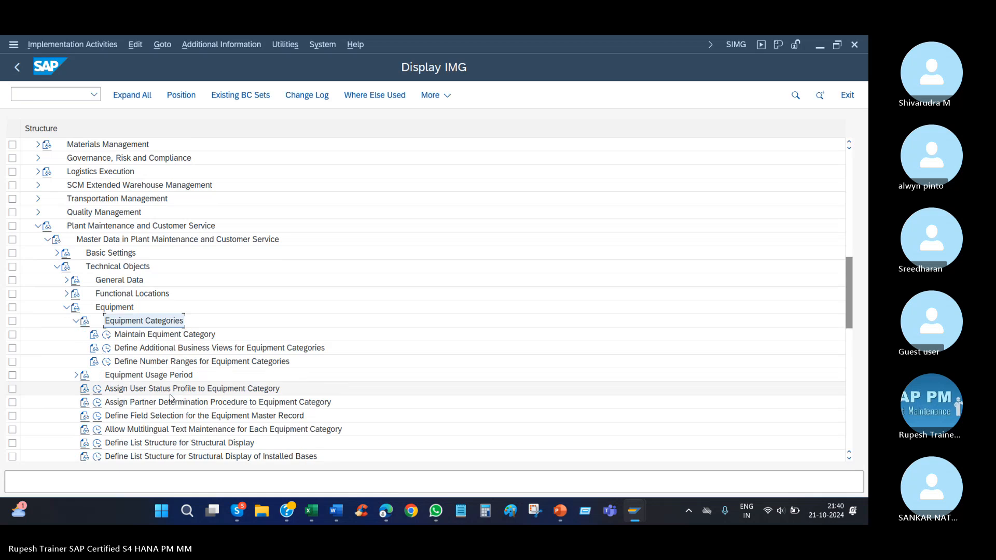
pyautogui.press('Down')
pyautogui.press('Return')
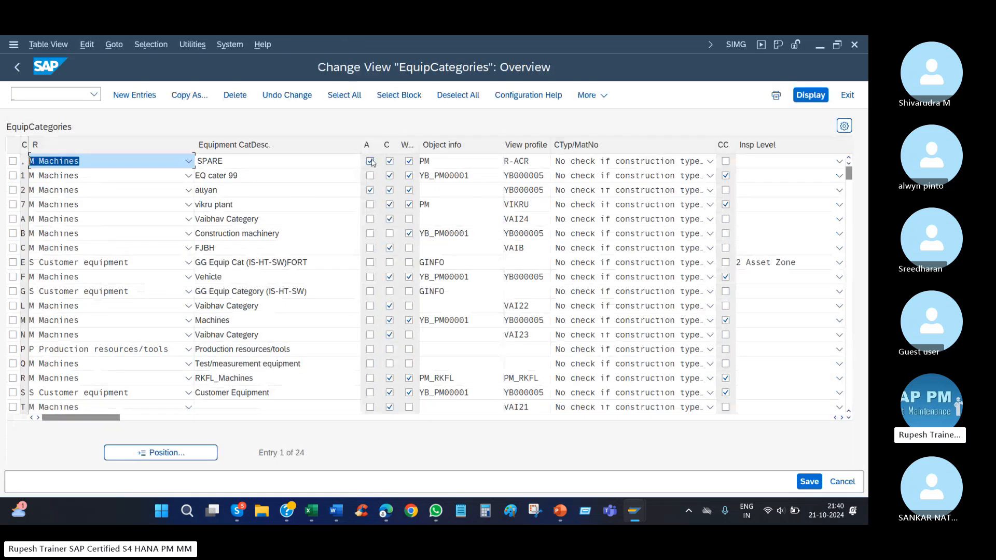
# Consult the help on category 2's "No alphanumeric no.s" indicator, then clear it and save the change to customizing request SBXK902909.
pyautogui.click(12, 190)
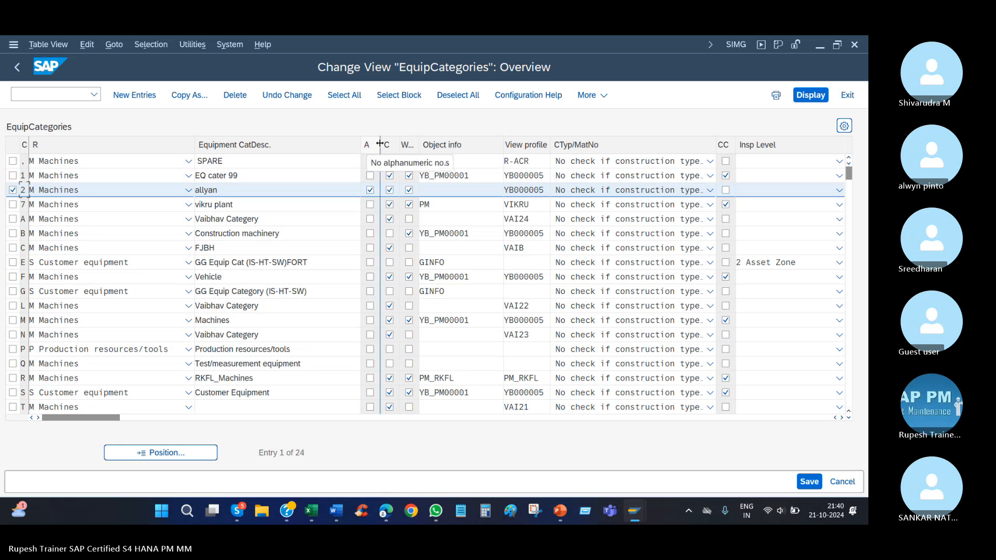
pyautogui.moveTo(381, 143); pyautogui.dragTo(456, 144)
pyautogui.click(407, 191)
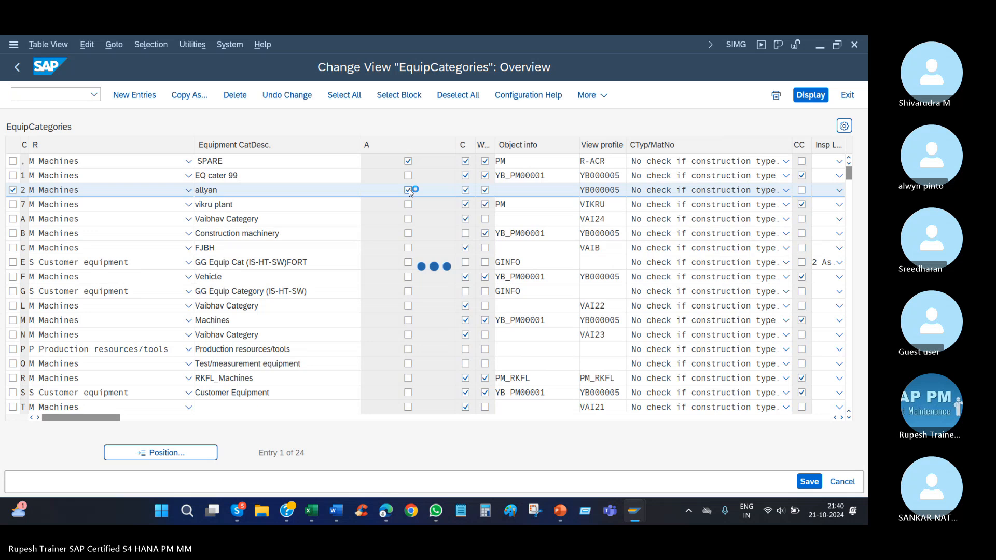
pyautogui.moveTo(245, 188); pyautogui.dragTo(273, 188)
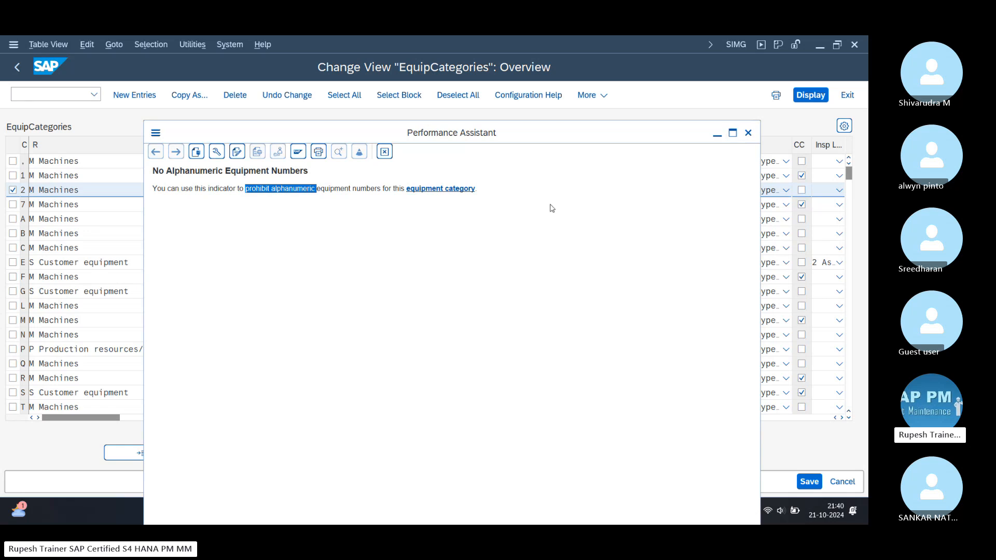
pyautogui.press('Escape')
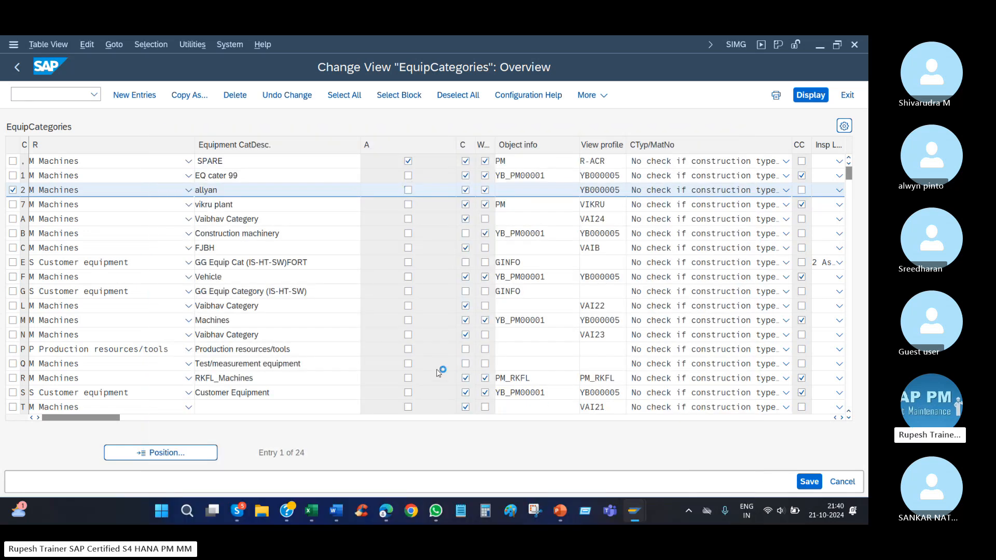
pyautogui.click(809, 481)
pyautogui.click(271, 299)
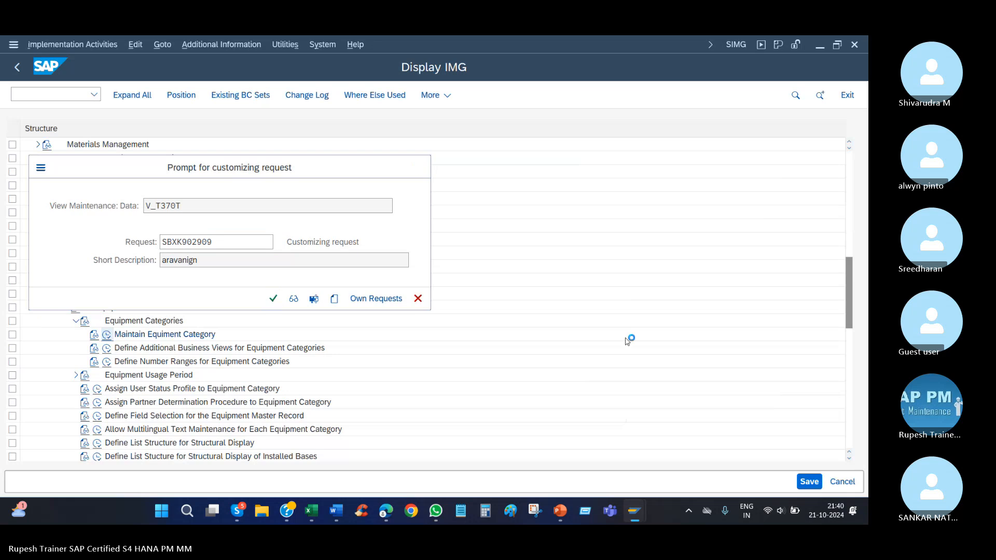
# Return to the Create Equipment session and restart transaction IE01 with a fresh initial screen.
pyautogui.moveTo(630, 494)
pyautogui.click(628, 467)
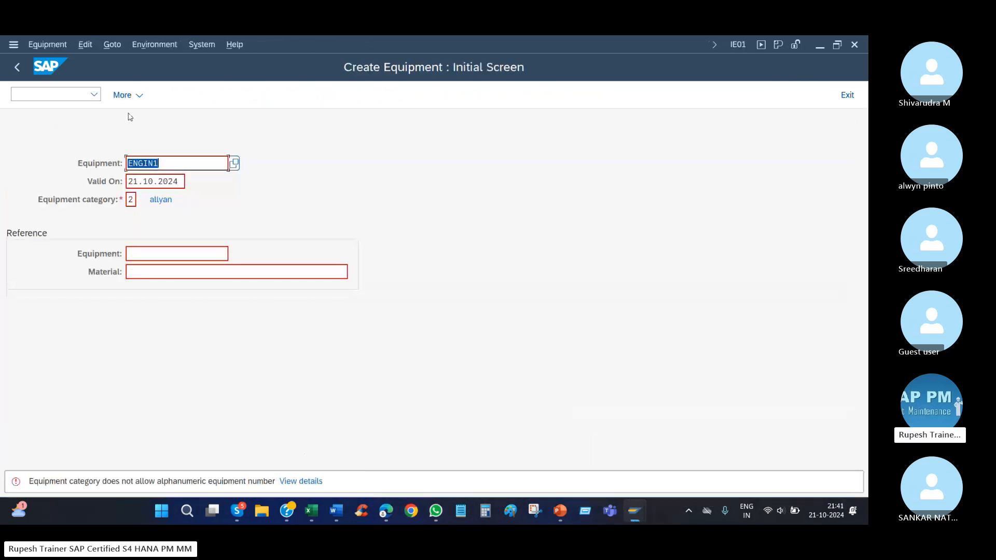
pyautogui.click(93, 94)
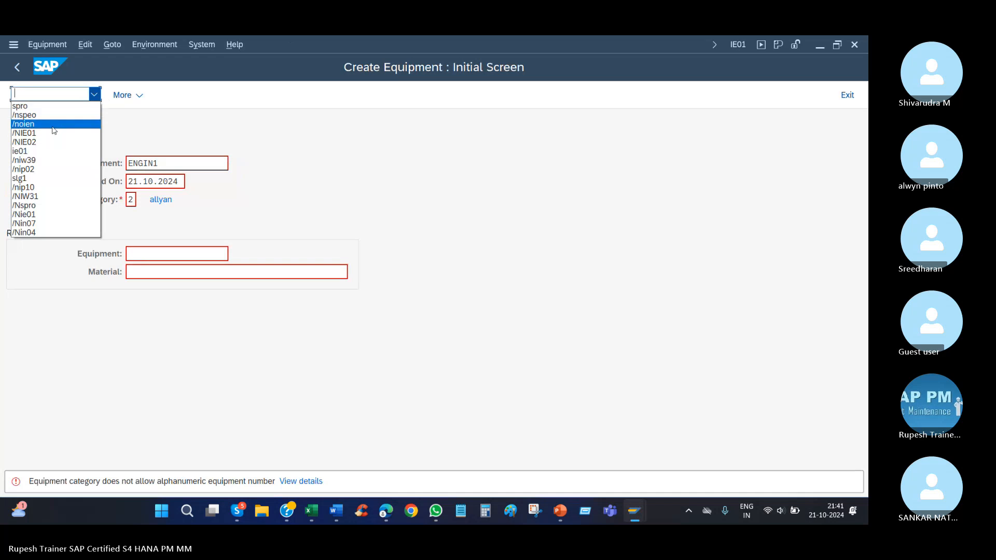
pyautogui.click(53, 132)
pyautogui.press('Return')
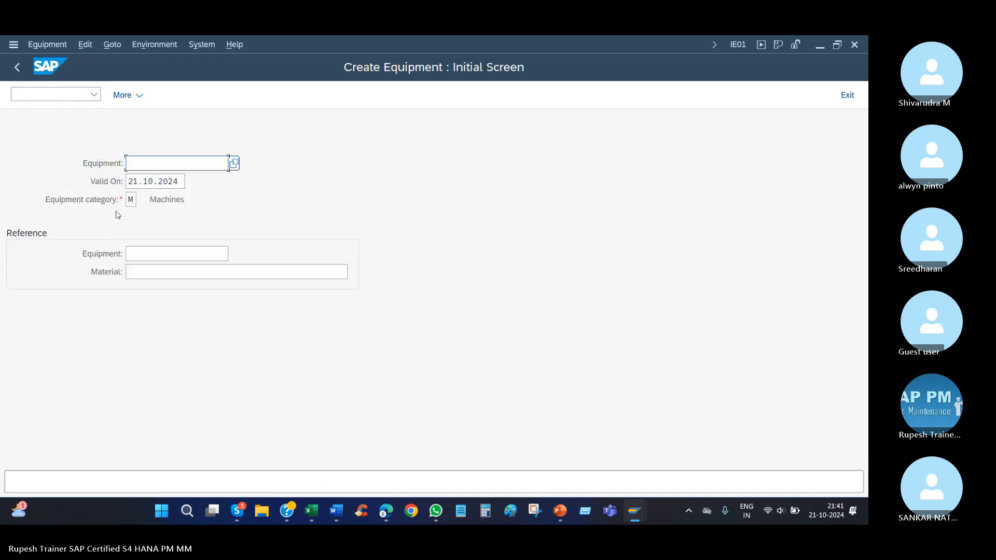
# Start creating an equipment with external number engin1 in category 2 and continue to its general data.
pyautogui.click(130, 199)
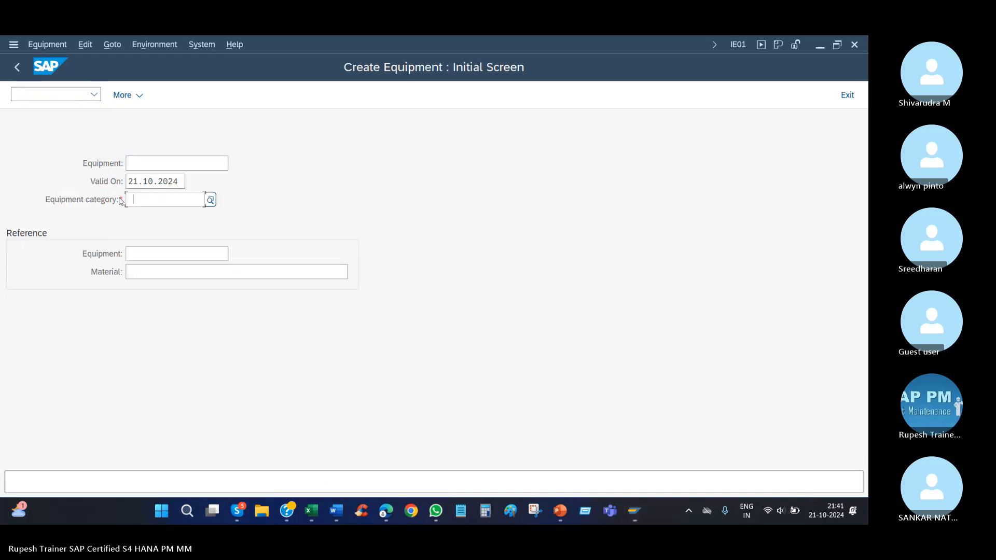
pyautogui.press('BackSpace')
pyautogui.press('Return')
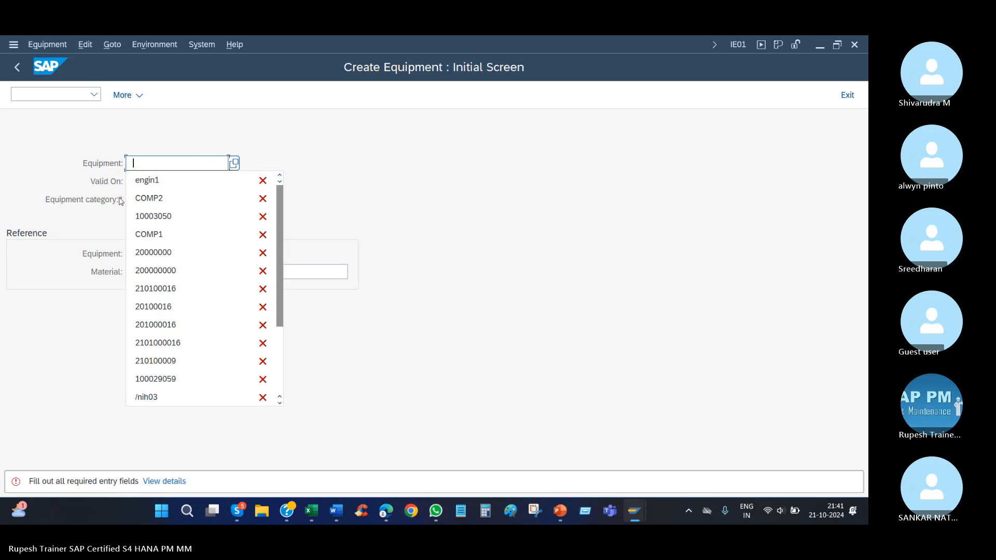
pyautogui.press('Down')
pyautogui.press('Return')
pyautogui.press('Tab')
pyautogui.press('Tab')
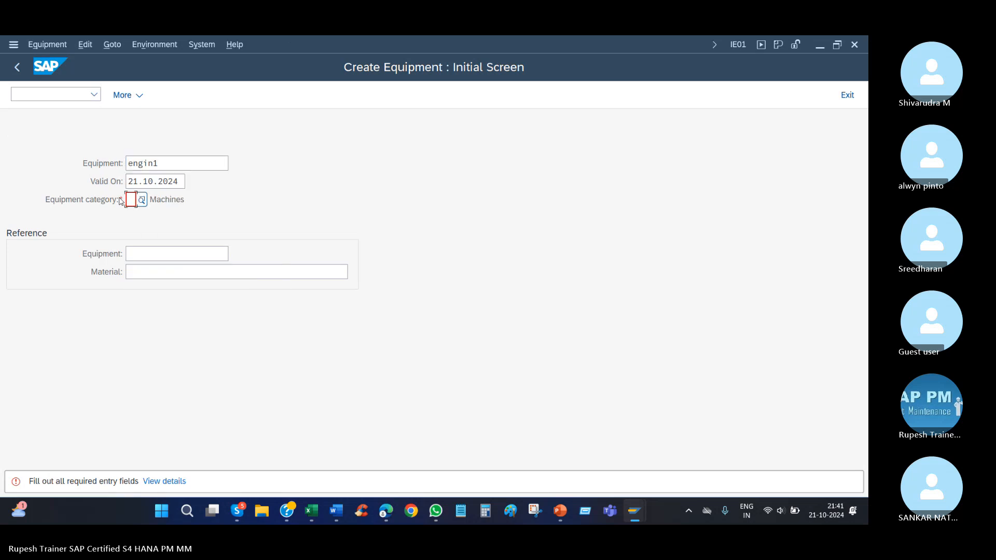
pyautogui.write('2')
pyautogui.press('Return')
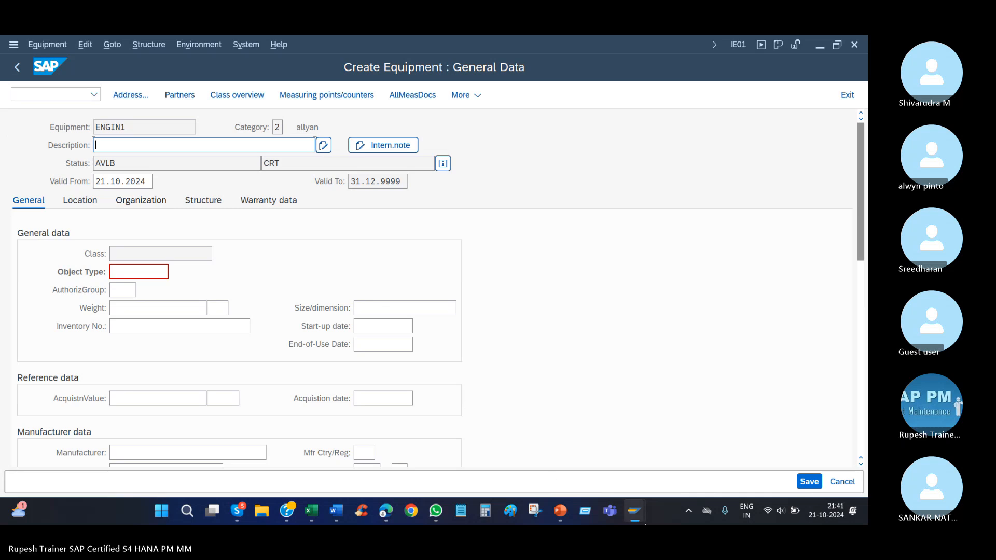
# Switch to the customizing session, leave the equipment category overview and return to the IMG structure.
pyautogui.moveTo(643, 516)
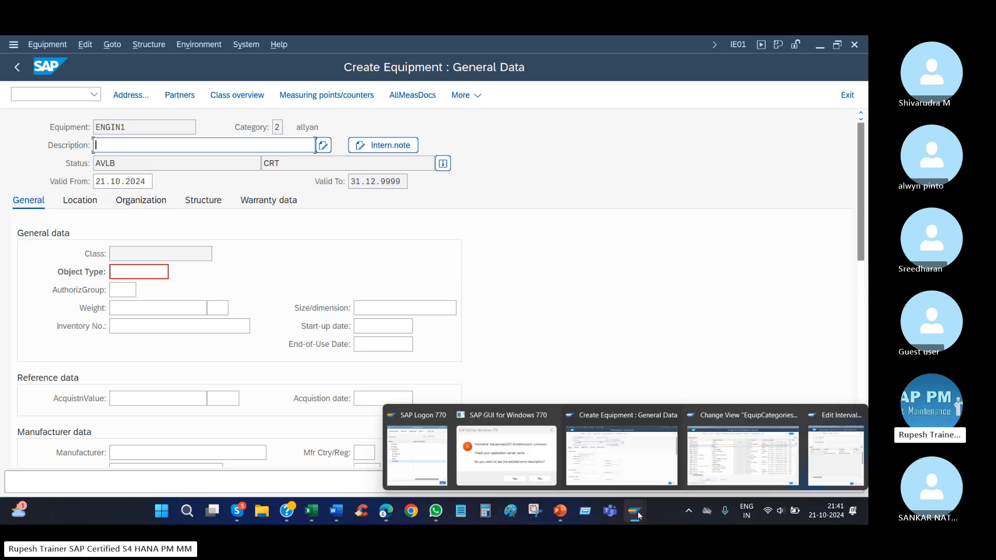
pyautogui.click(744, 447)
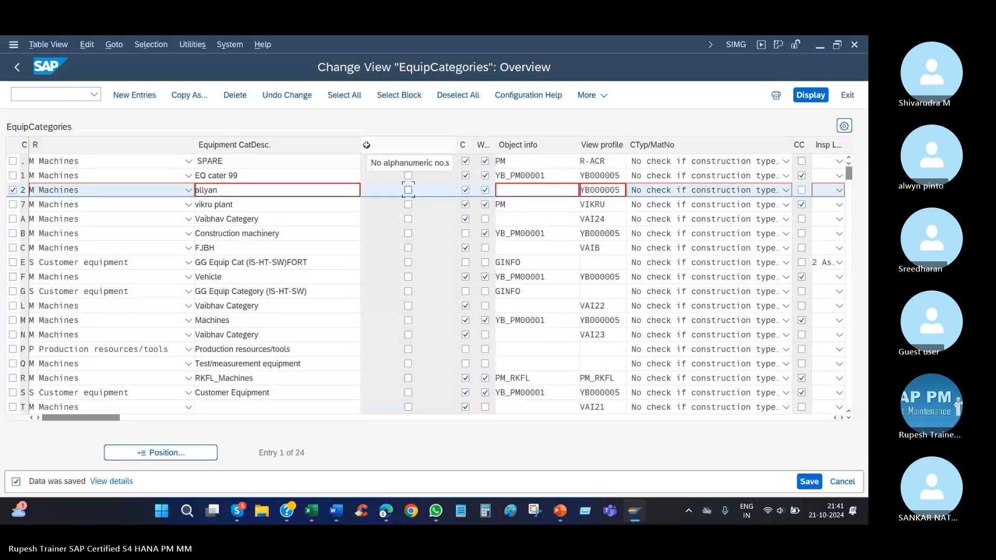
pyautogui.click(17, 67)
pyautogui.scroll(-5, 143, 328)
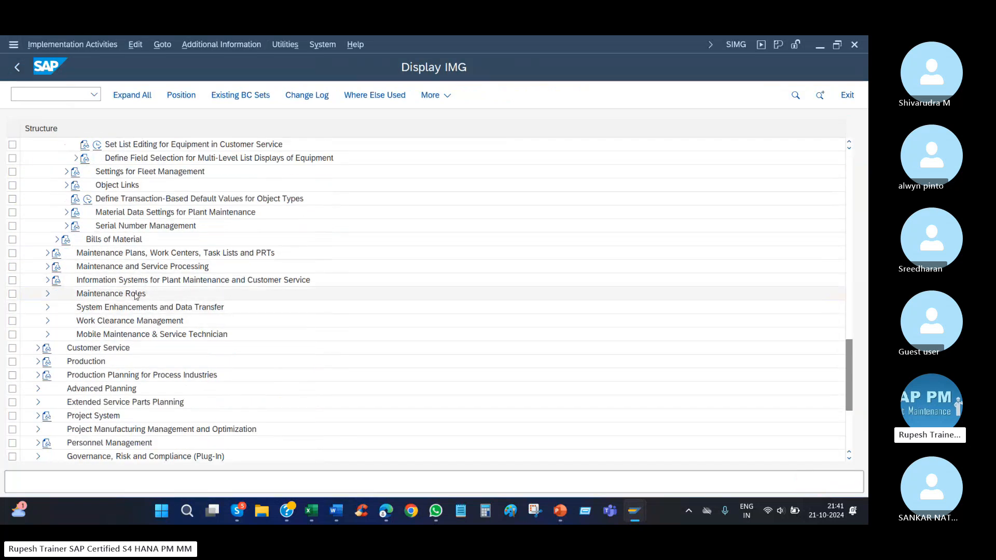
pyautogui.scroll(1, 139, 211)
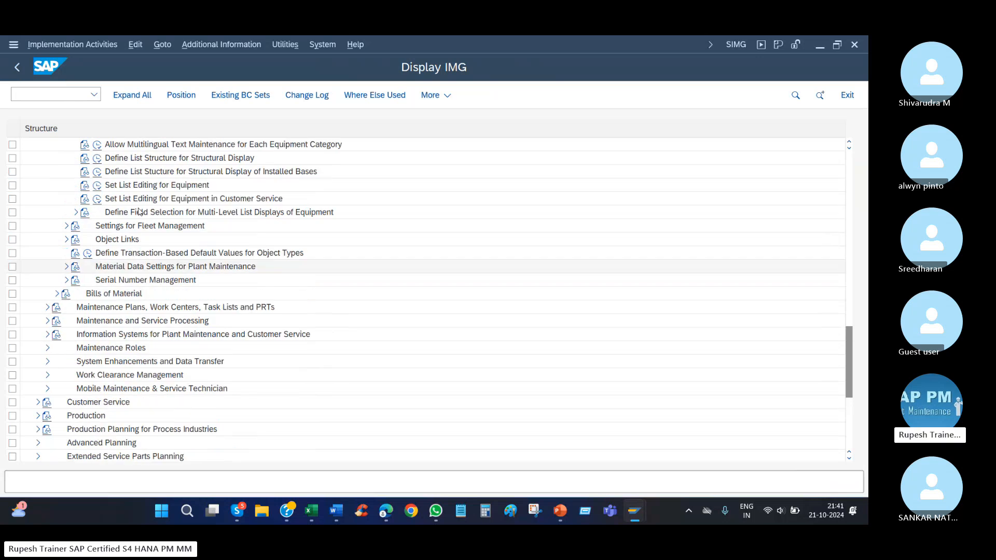
pyautogui.scroll(3, 139, 211)
pyautogui.scroll(-4, 153, 300)
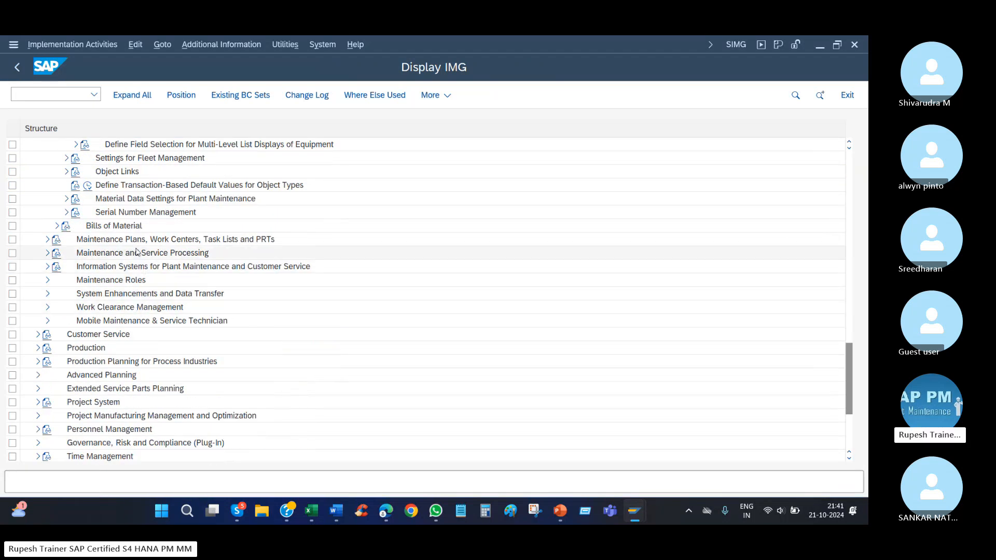
# Expand Maintenance and Service Processing, Maintenance and Service Orders, and Functions and Settings for Order Types in the IMG.
pyautogui.doubleClick(139, 253)
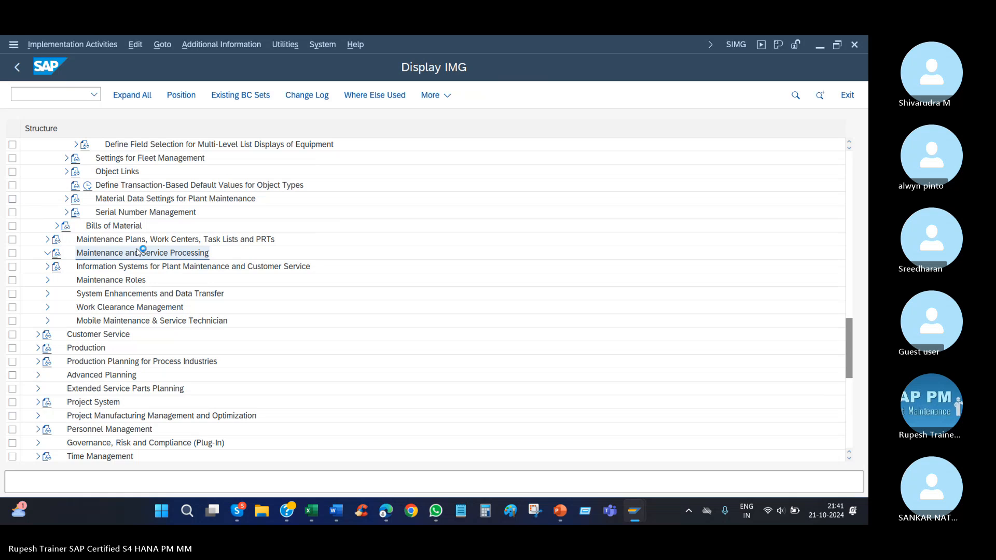
pyautogui.press('Down')
pyautogui.press('Down')
pyautogui.press('Down')
pyautogui.press('Right')
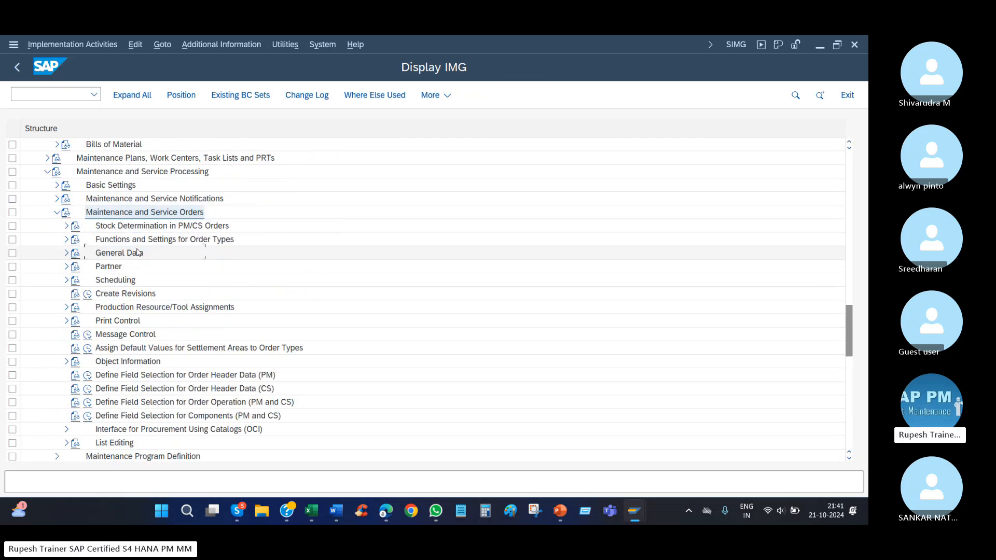
pyautogui.press('Down')
pyautogui.press('Down')
pyautogui.press('Right')
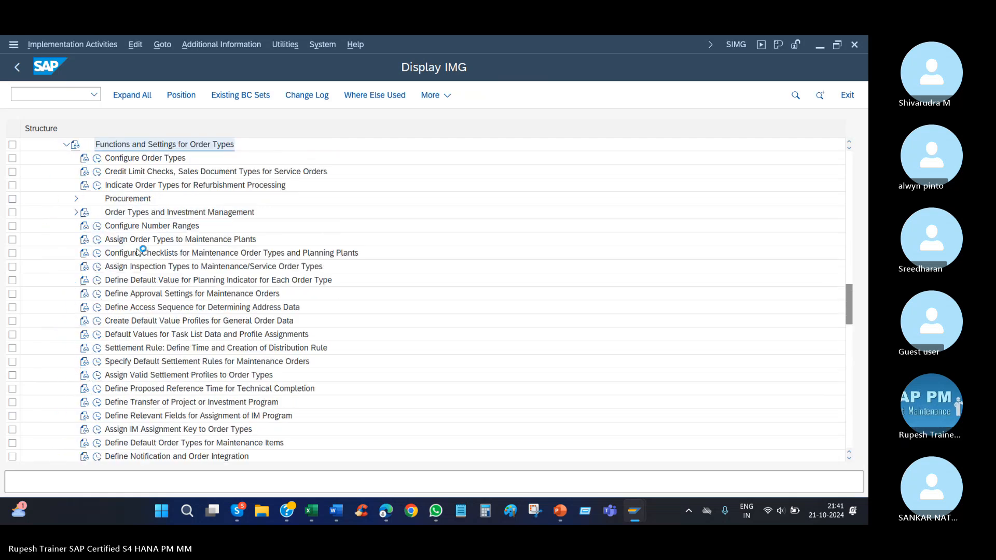
# Open the Configure Number Ranges activity for maintenance and service order types.
pyautogui.press('Down')
pyautogui.press('Down')
pyautogui.press('Down')
pyautogui.press('Down')
pyautogui.press('Down')
pyautogui.press('Down')
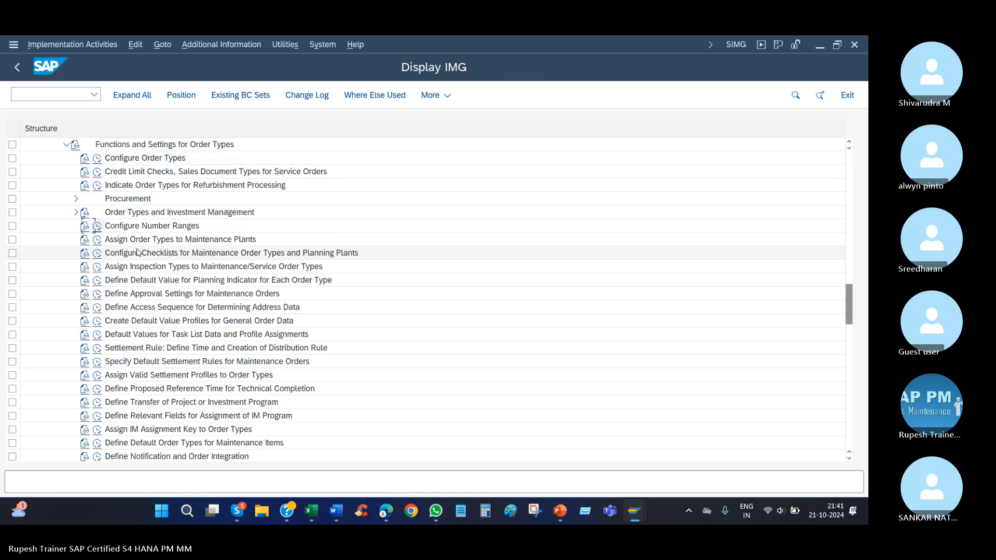
pyautogui.press('Return')
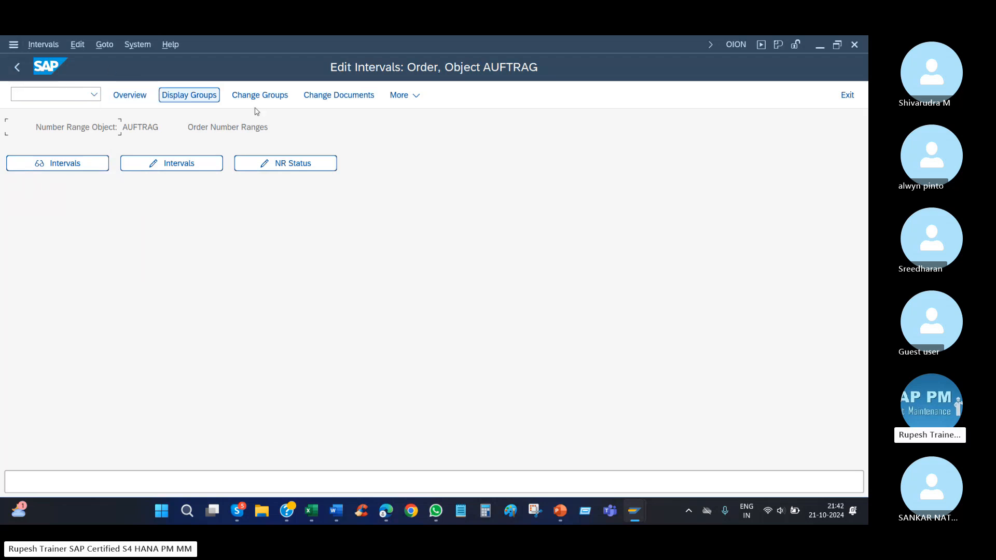
# Leave the order number ranges, view the details of maintenance order type IFS and return to the order types overview.
pyautogui.click(17, 67)
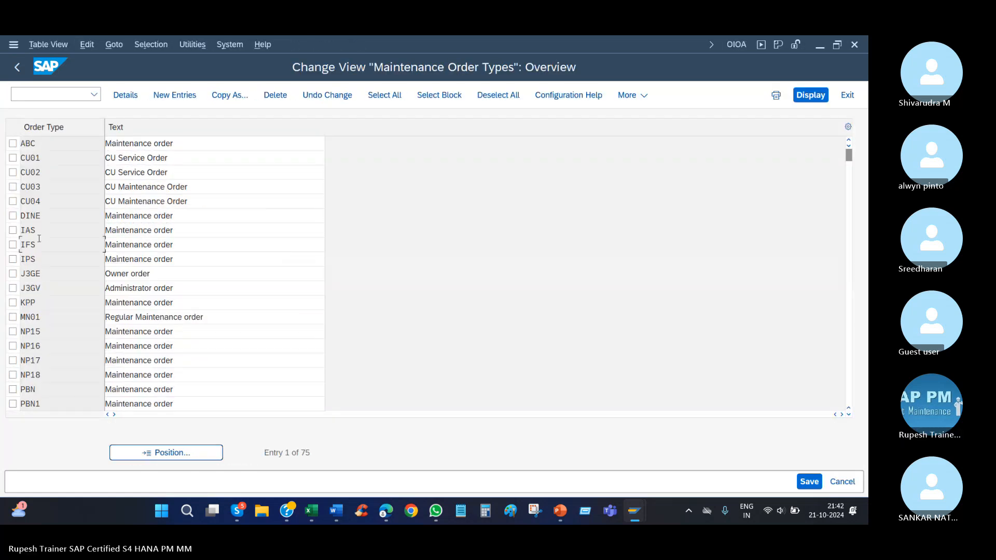
pyautogui.doubleClick(40, 241)
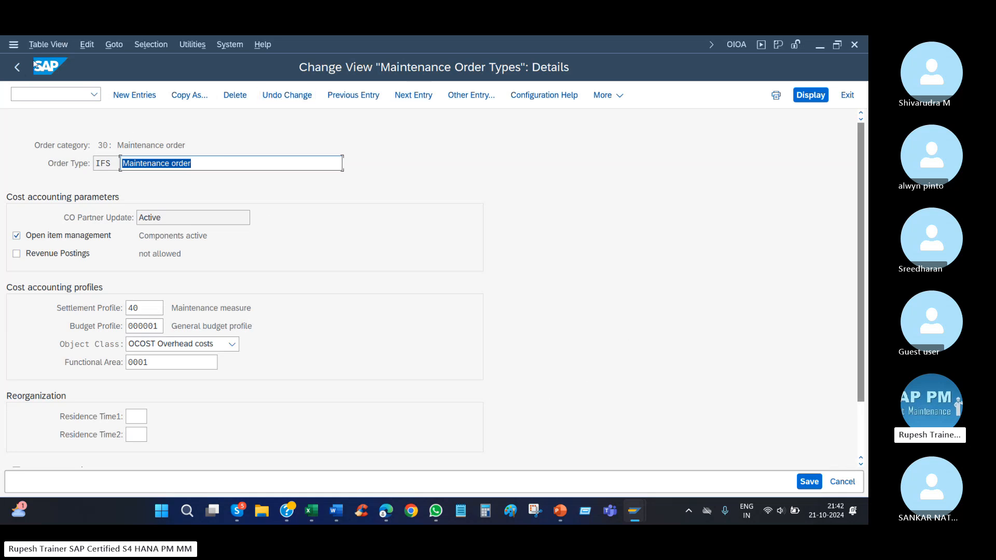
pyautogui.click(17, 67)
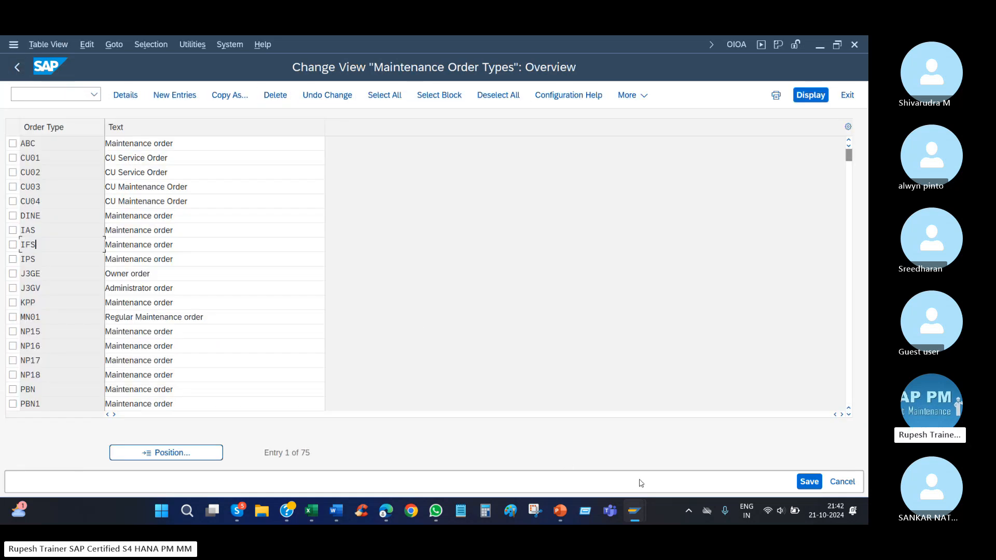
# Return to the Create Equipment session for ENGIN1 and look through its available functions, including the structure and object link options.
pyautogui.moveTo(632, 513)
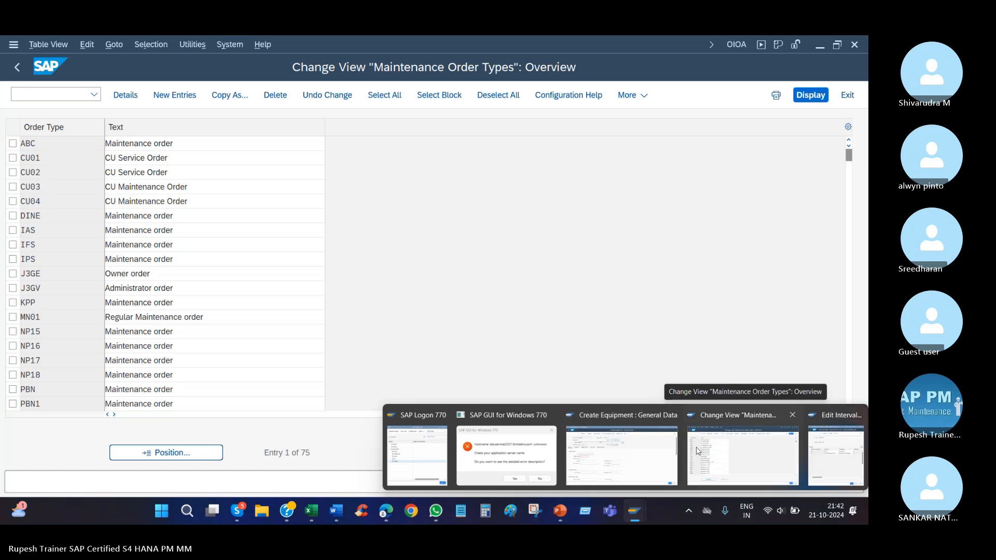
pyautogui.click(648, 454)
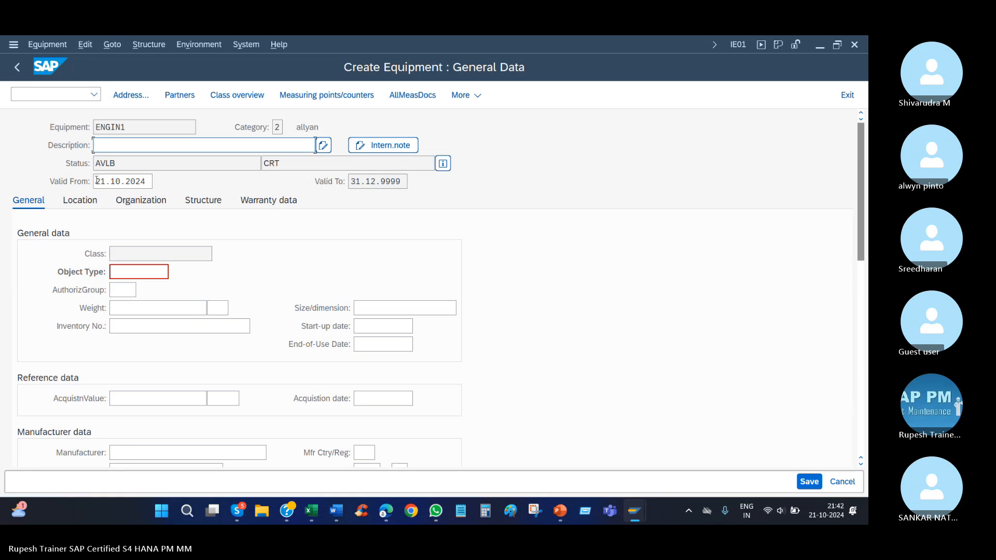
pyautogui.click(84, 45)
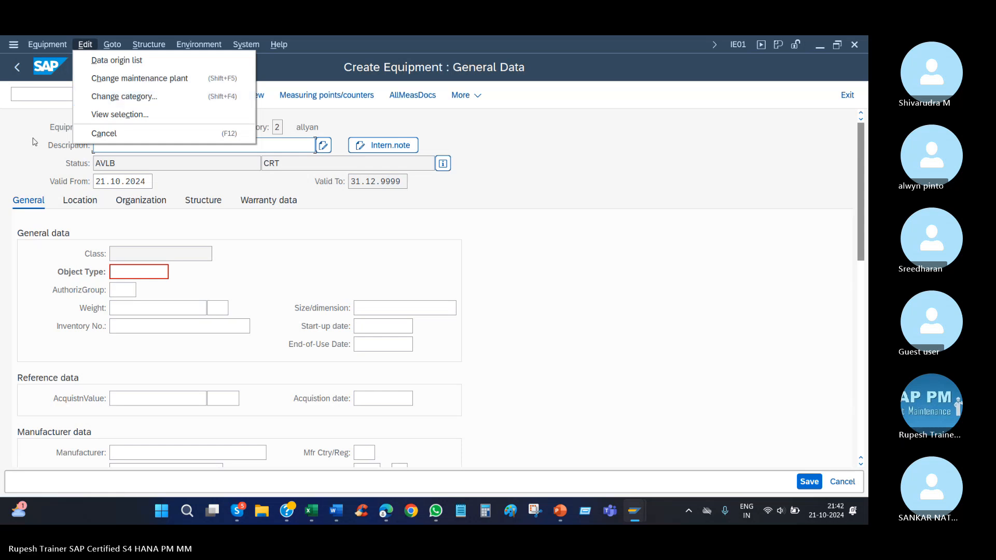
pyautogui.click(47, 44)
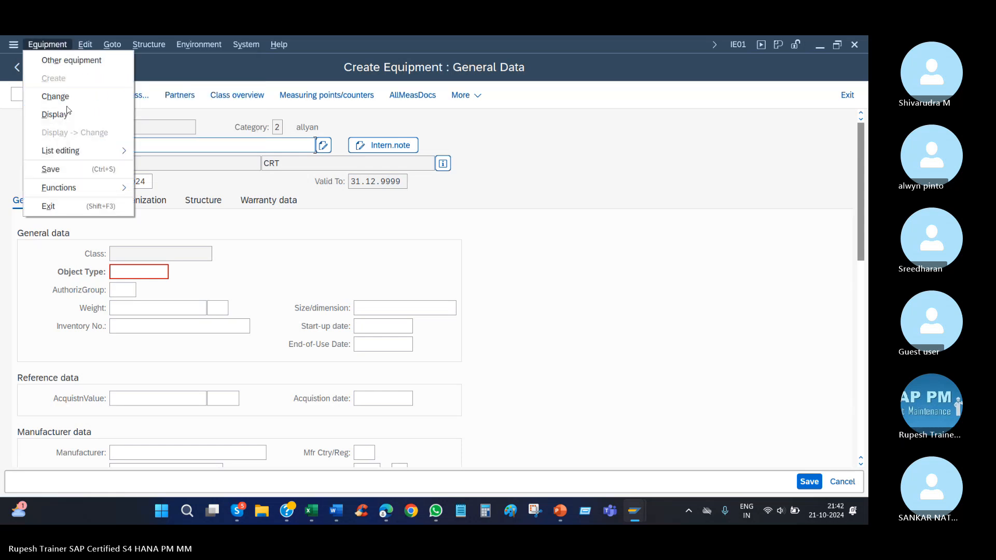
pyautogui.click(112, 44)
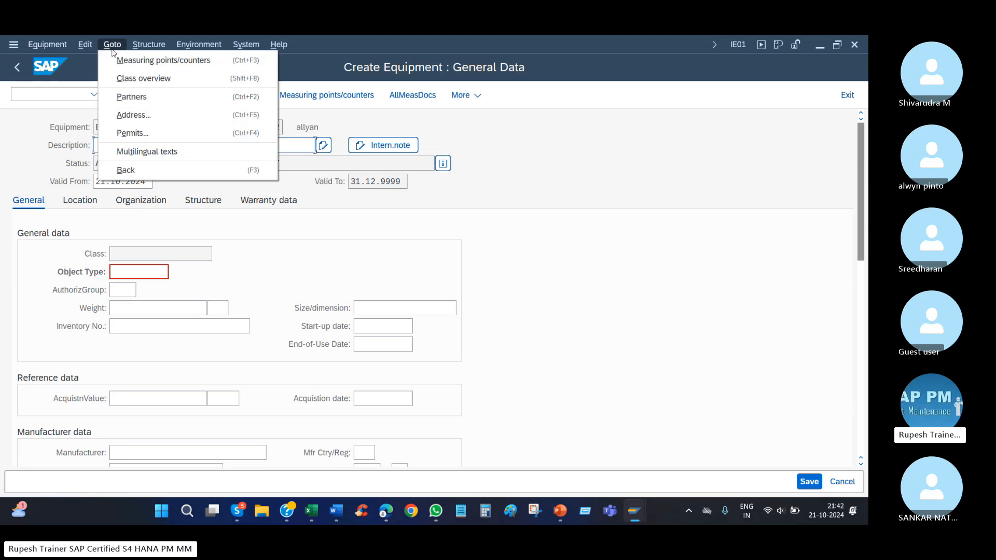
pyautogui.click(149, 45)
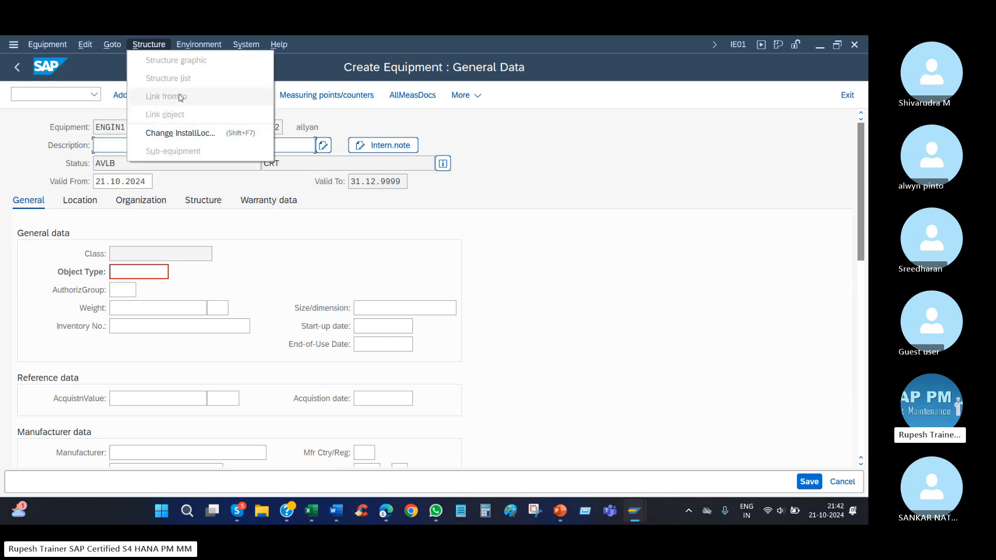
pyautogui.click(188, 45)
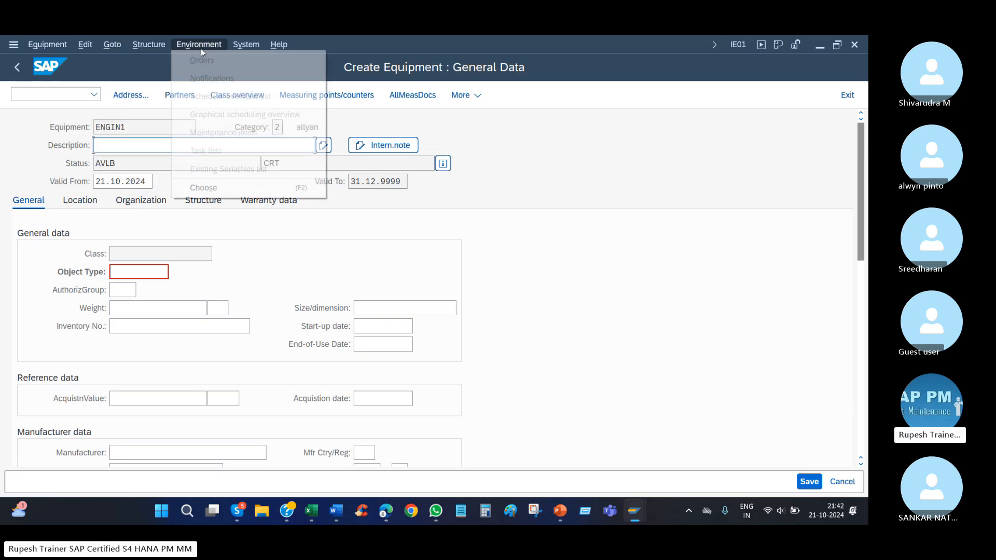
pyautogui.click(149, 45)
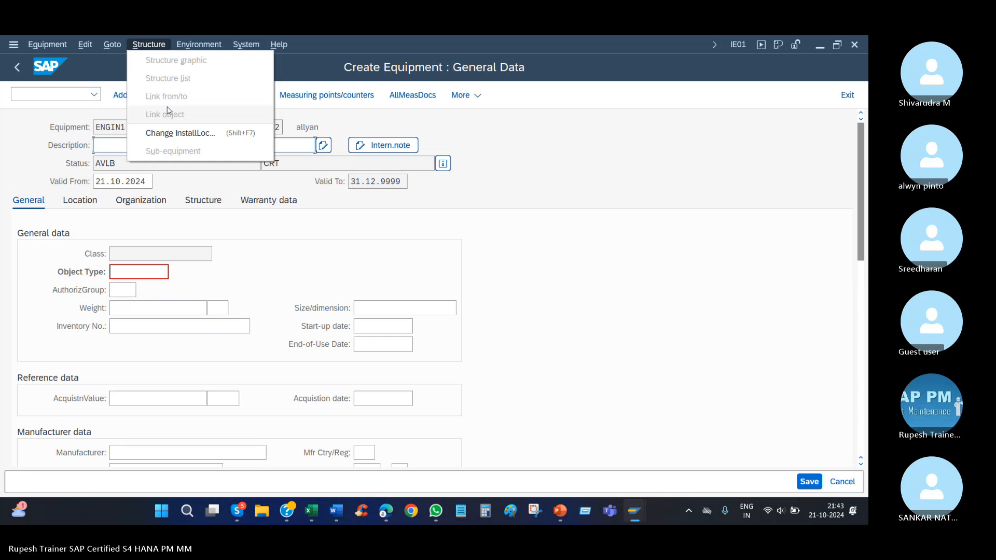
pyautogui.click(149, 44)
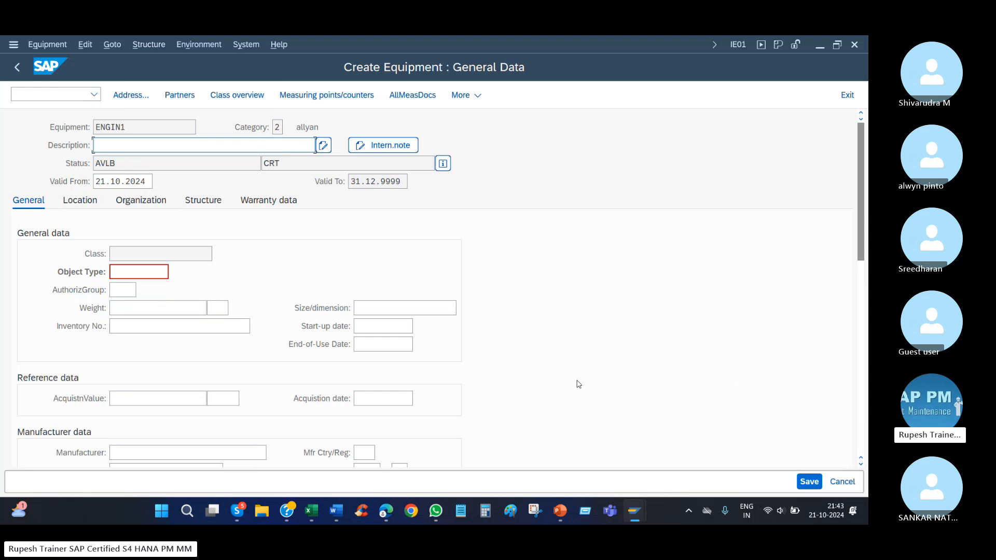
pyautogui.click(150, 45)
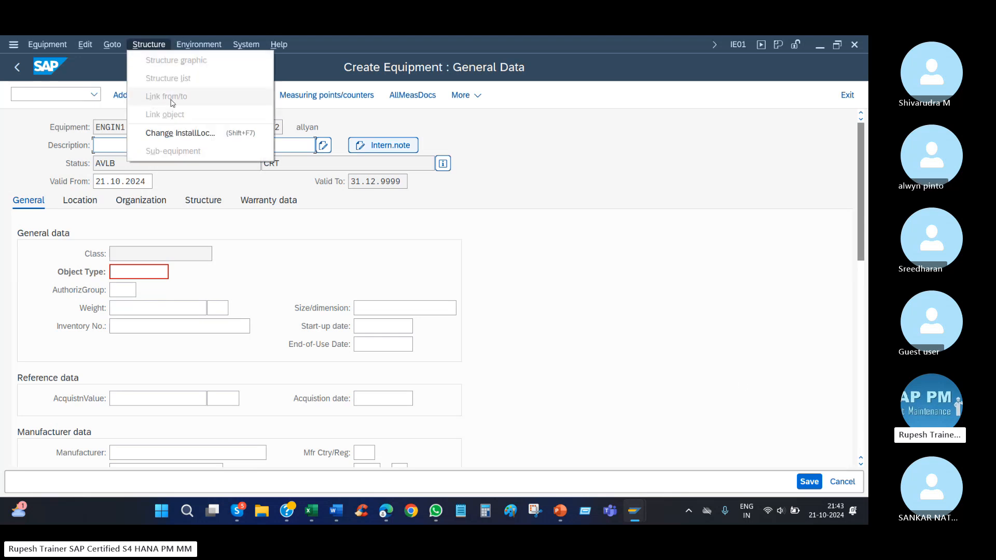
pyautogui.click(599, 257)
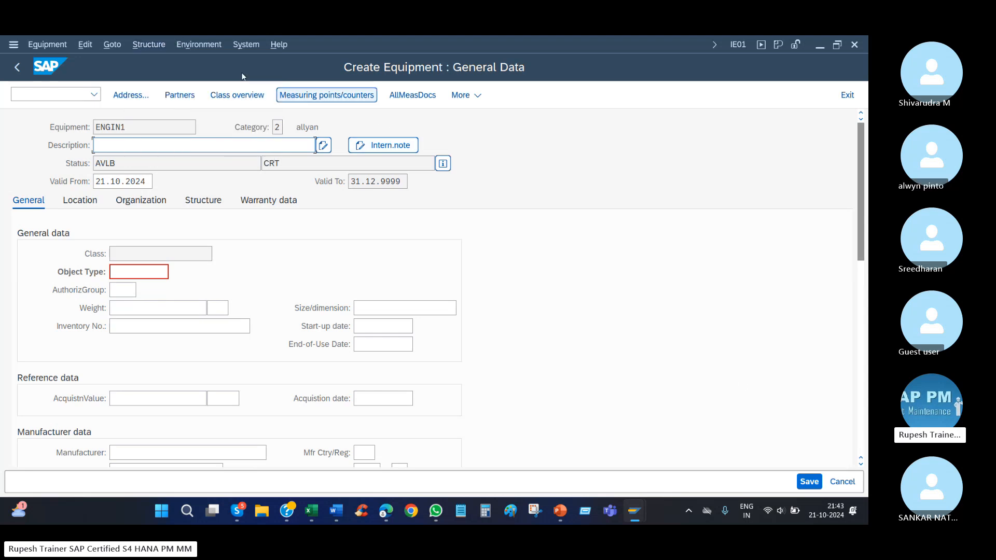
# Open an additional session and start transaction IN07 to create an object link for equipment.
pyautogui.click(246, 45)
pyautogui.click(507, 178)
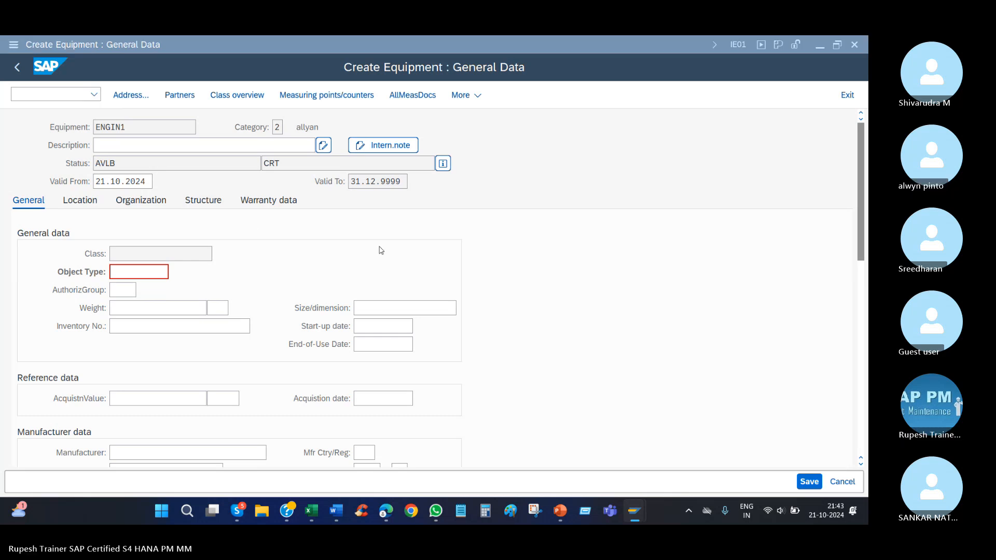
pyautogui.write('in0')
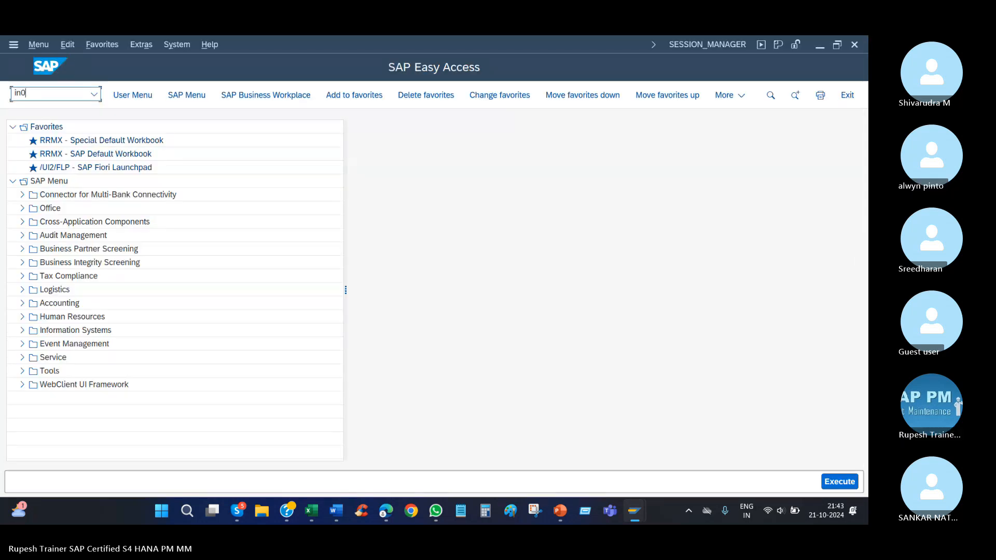
pyautogui.write('7')
pyautogui.press('Return')
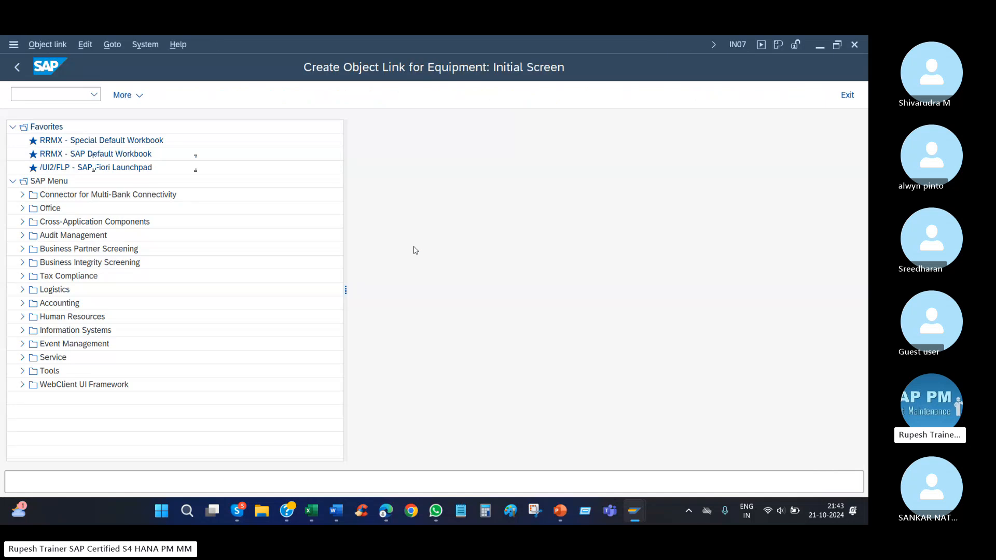
# Show the current transaction code, then continue to the object link data with category M Technical system - standard.
pyautogui.click(737, 44)
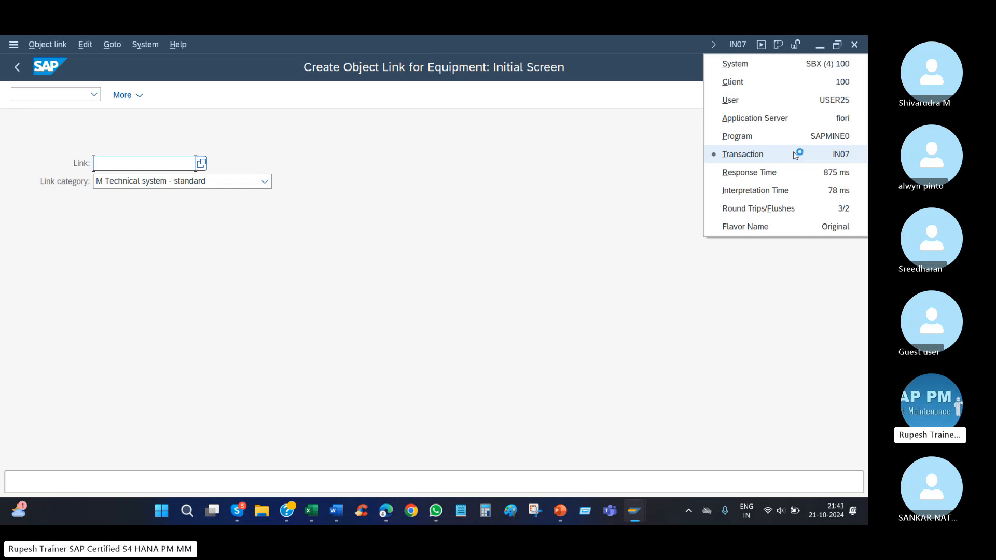
pyautogui.click(325, 224)
pyautogui.press('Return')
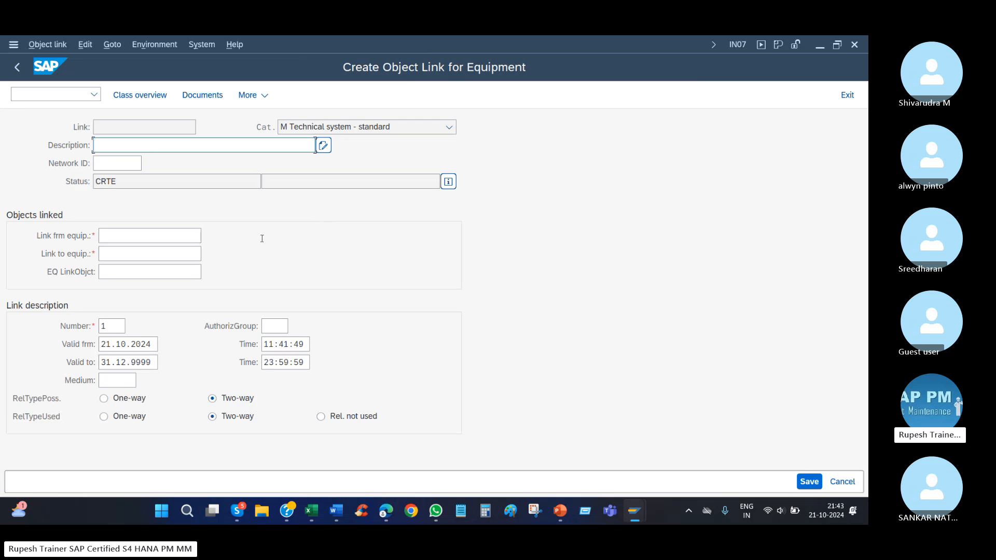
# Describe the object link as "high temperature line" and confirm the entry.
pyautogui.click(166, 257)
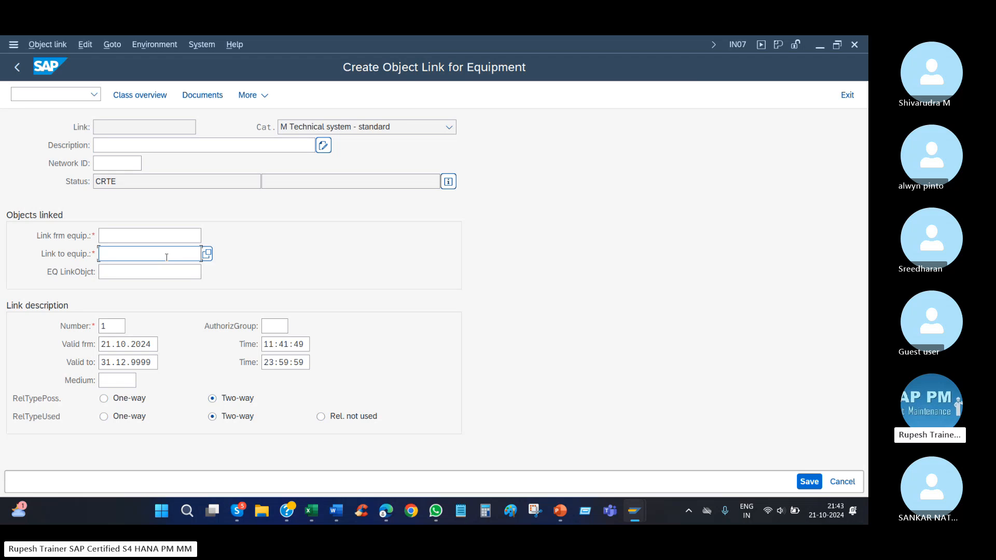
pyautogui.click(152, 143)
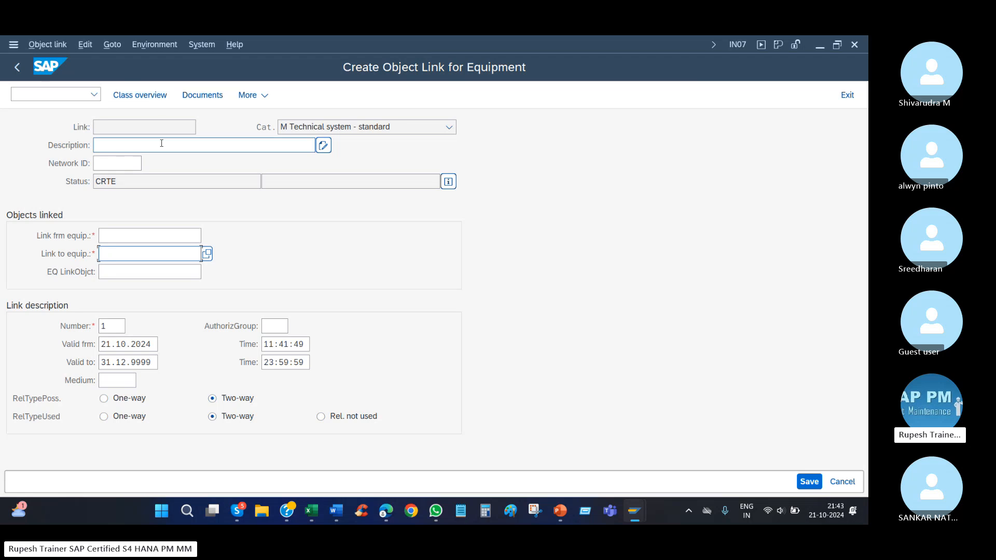
pyautogui.write('high temperat')
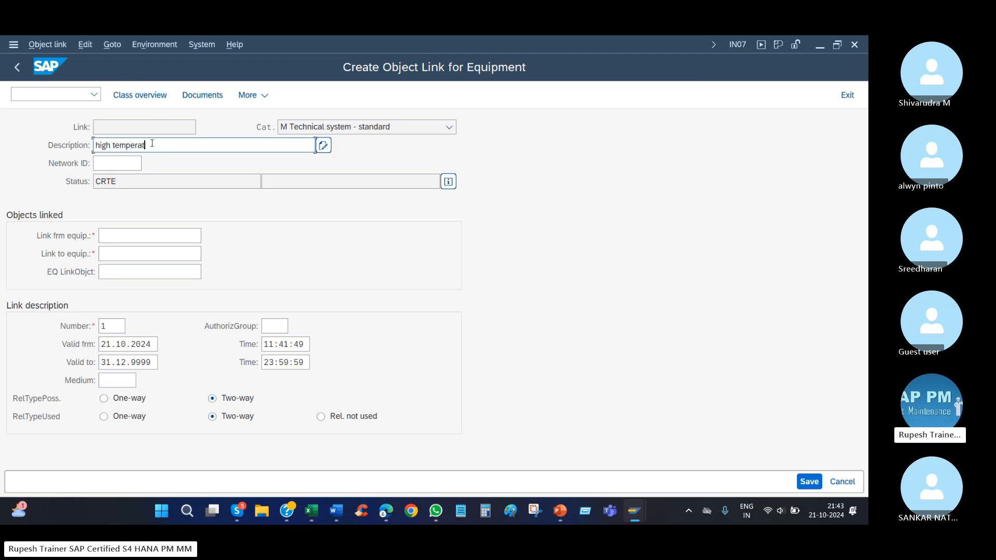
pyautogui.write('ure line')
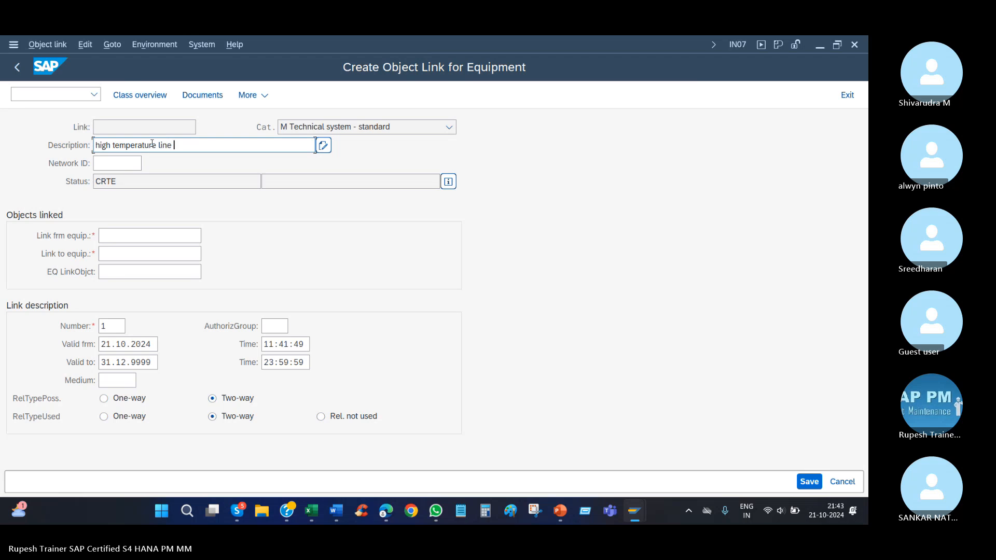
pyautogui.press('Return')
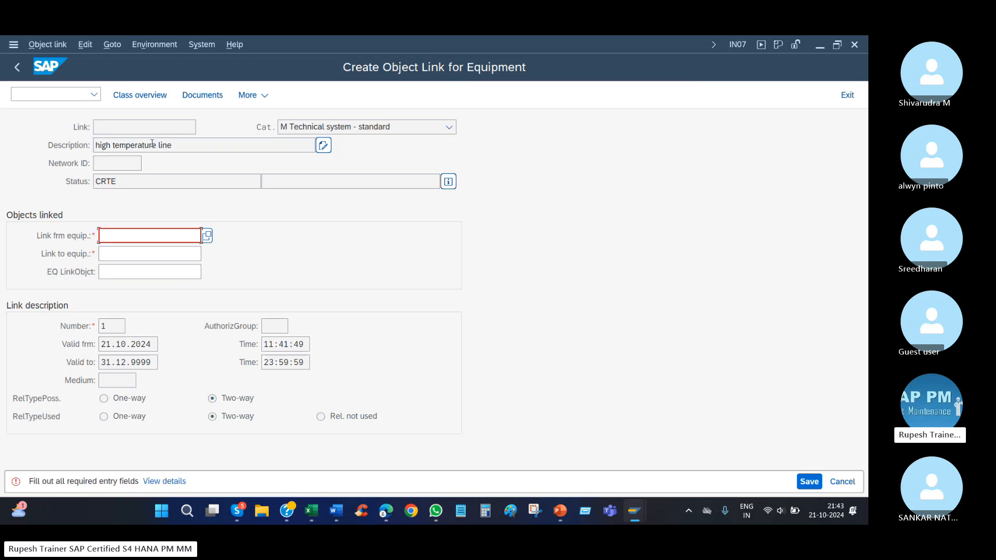
# Search equipment of maintenance plant 1010 and select 210100015 as the link-from equipment.
pyautogui.click(183, 236)
pyautogui.click(207, 235)
pyautogui.click(269, 340)
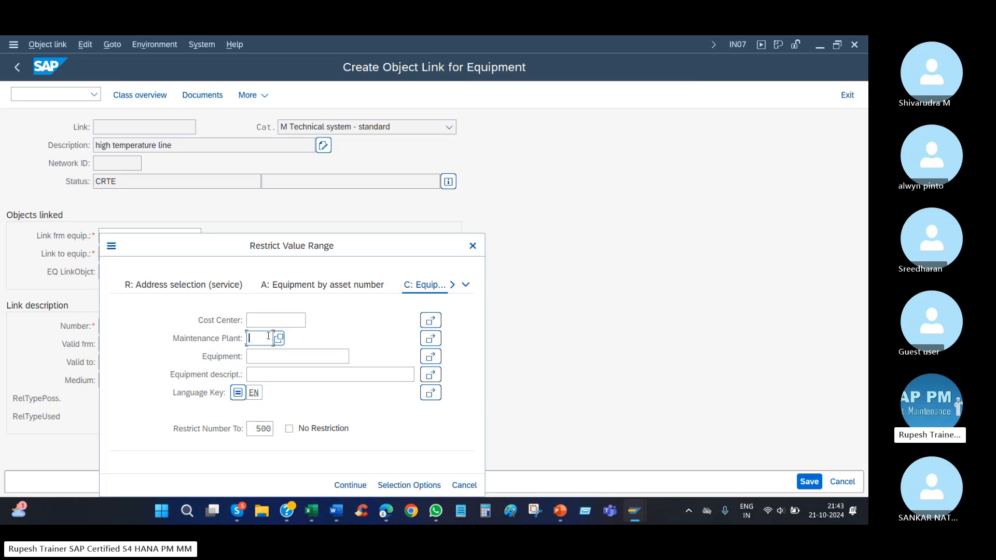
pyautogui.write('1010')
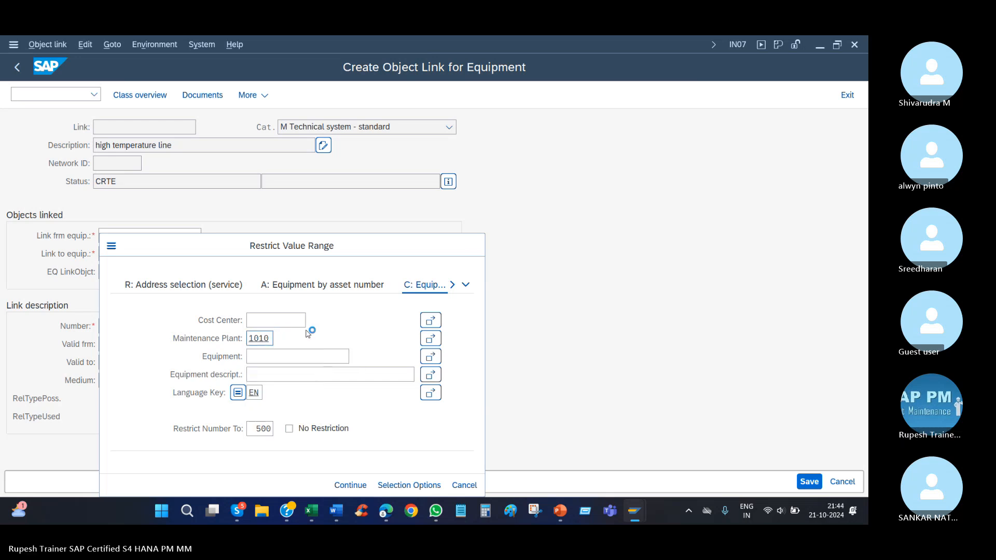
pyautogui.click(350, 485)
pyautogui.doubleClick(178, 344)
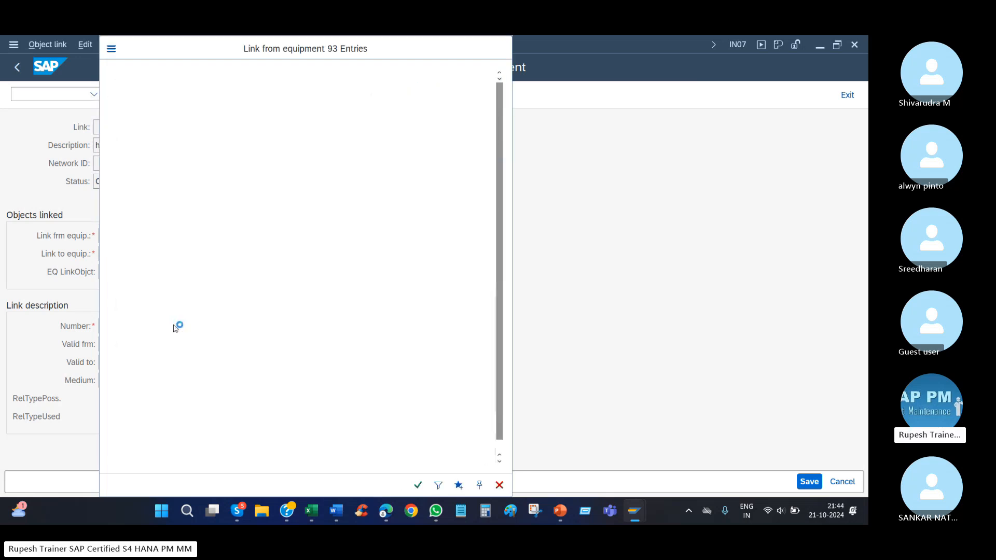
# Select 10002828 from maintenance plant 1710 as the link-to equipment and review both linked objects and the description.
pyautogui.click(207, 254)
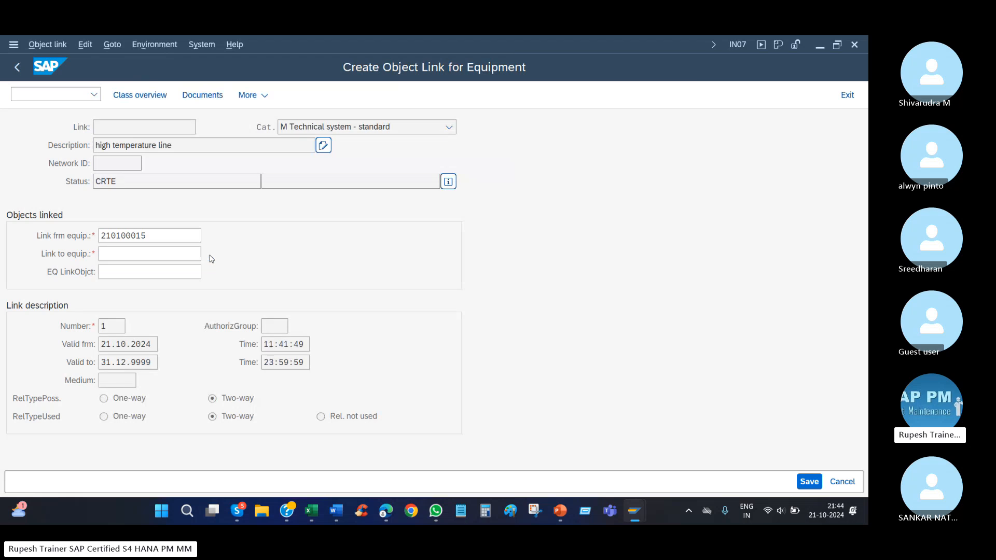
pyautogui.click(263, 337)
pyautogui.write('1710')
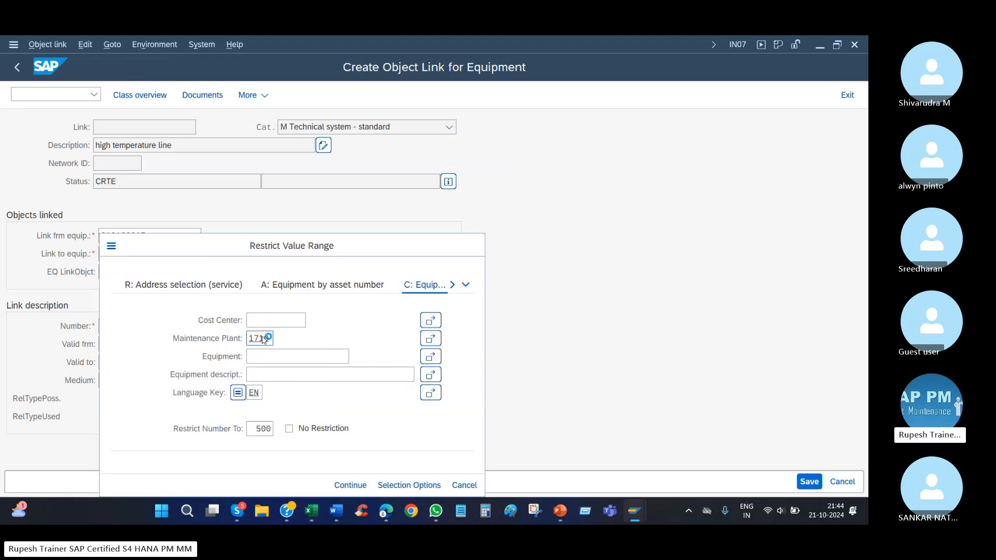
pyautogui.press('Return')
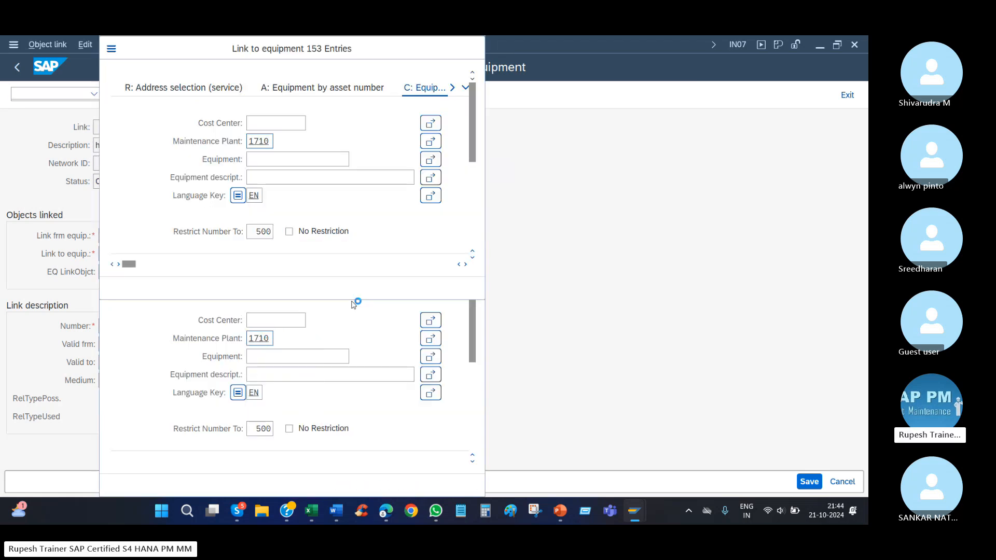
pyautogui.doubleClick(260, 366)
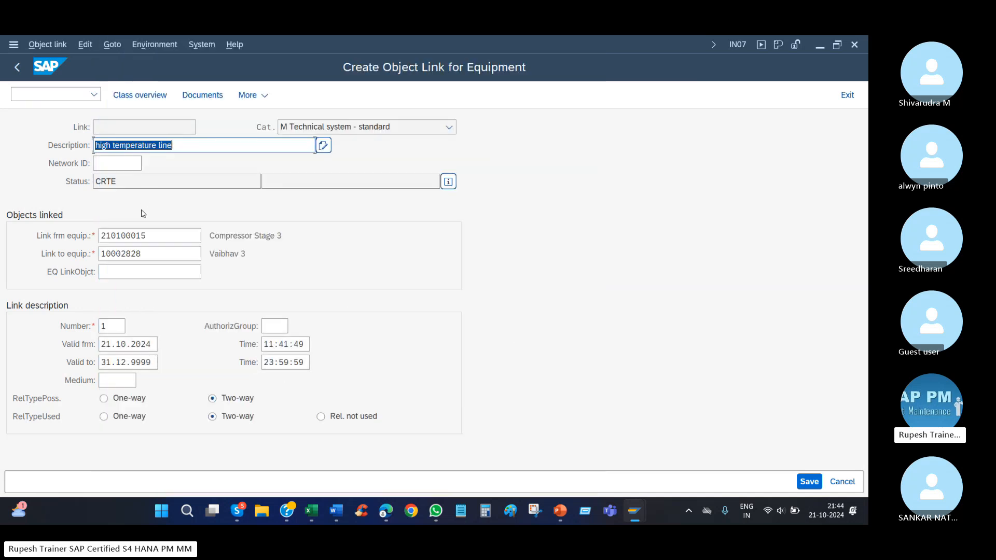
pyautogui.moveTo(200, 235); pyautogui.dragTo(74, 234)
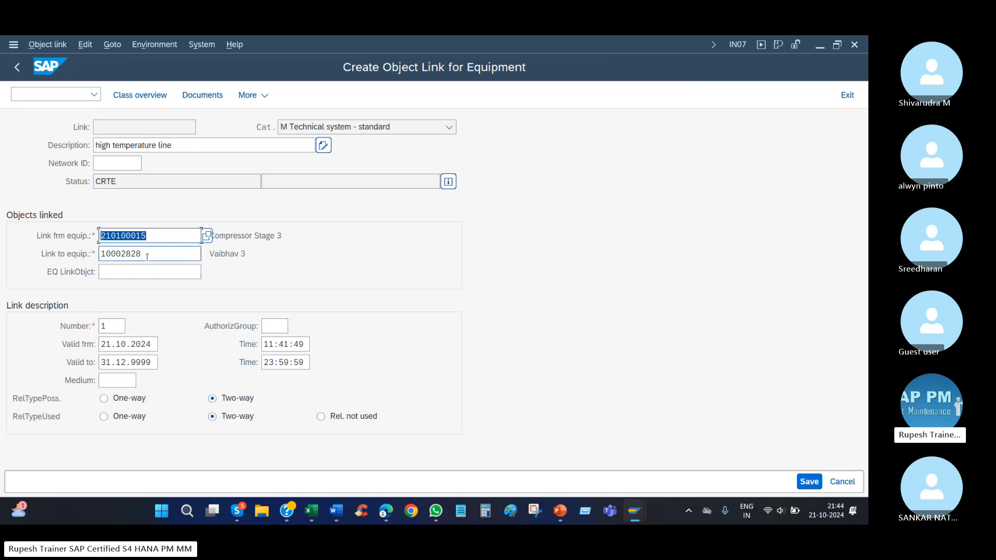
pyautogui.moveTo(200, 253); pyautogui.dragTo(72, 258)
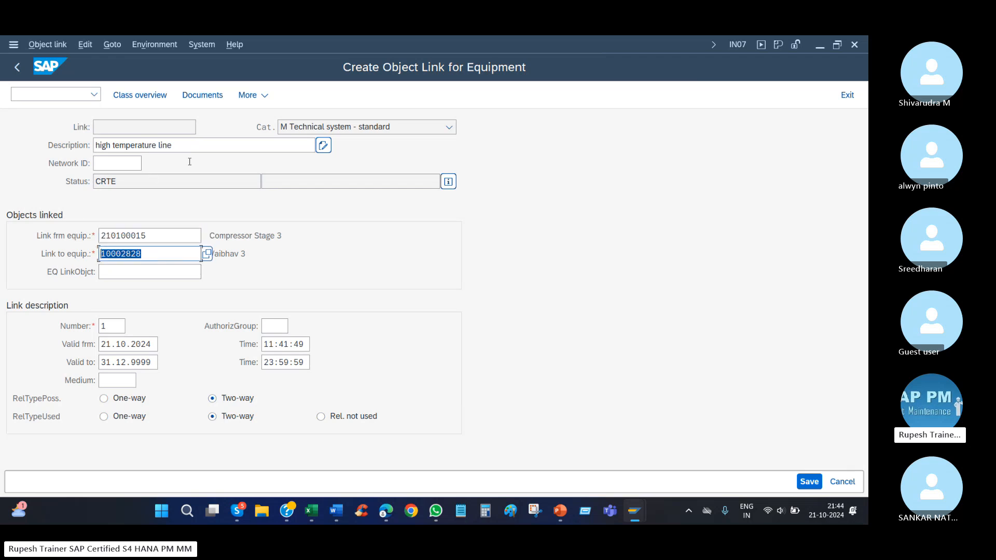
pyautogui.moveTo(313, 146); pyautogui.dragTo(2, 151)
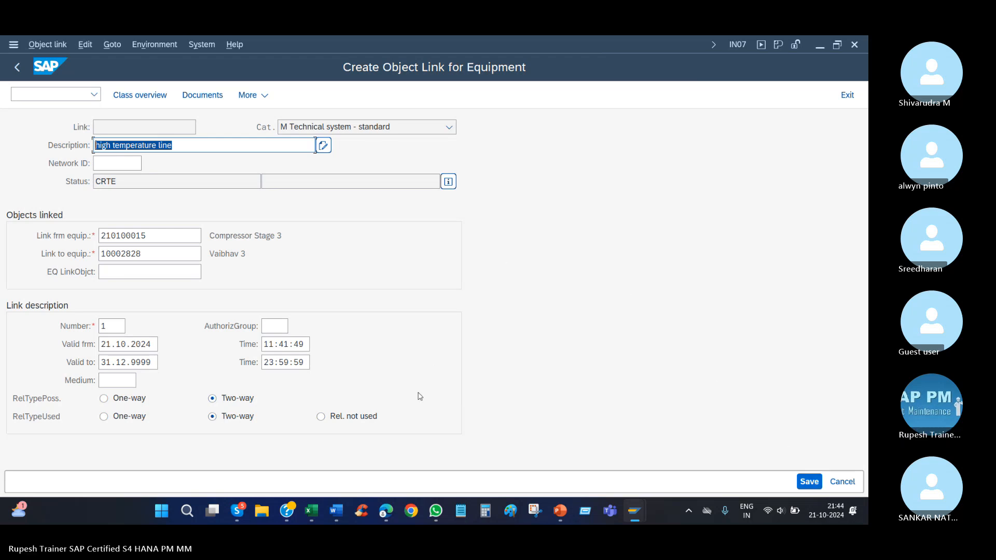
# Check the equipment number in the Create Equipment session and enter ENGIN1 as the link-to equipment of the object link.
pyautogui.moveTo(635, 514)
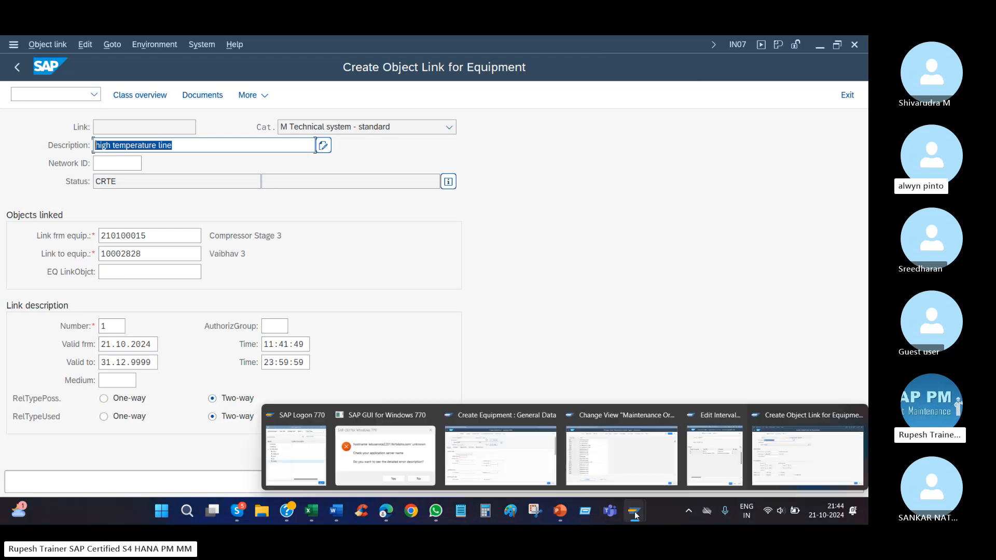
pyautogui.click(500, 451)
pyautogui.doubleClick(139, 128)
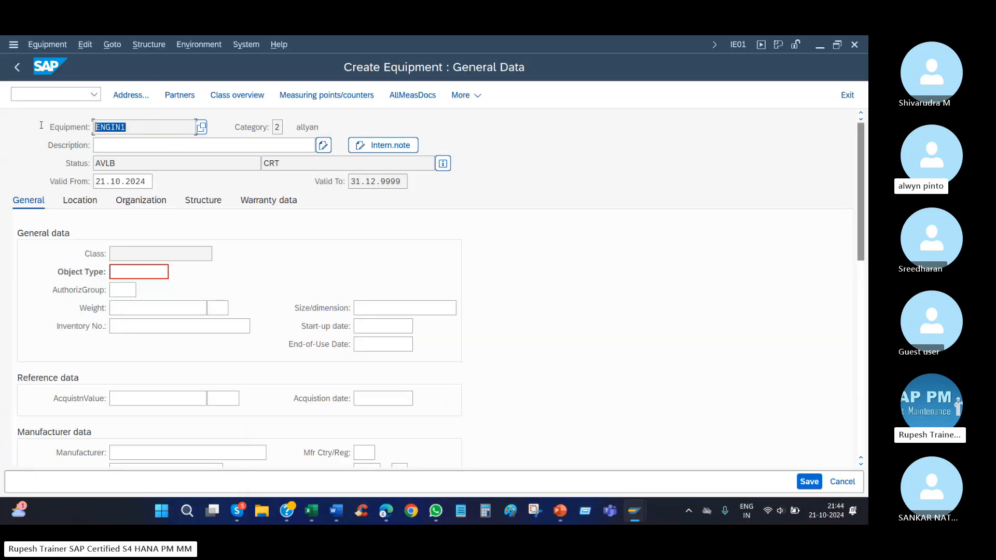
pyautogui.moveTo(633, 514)
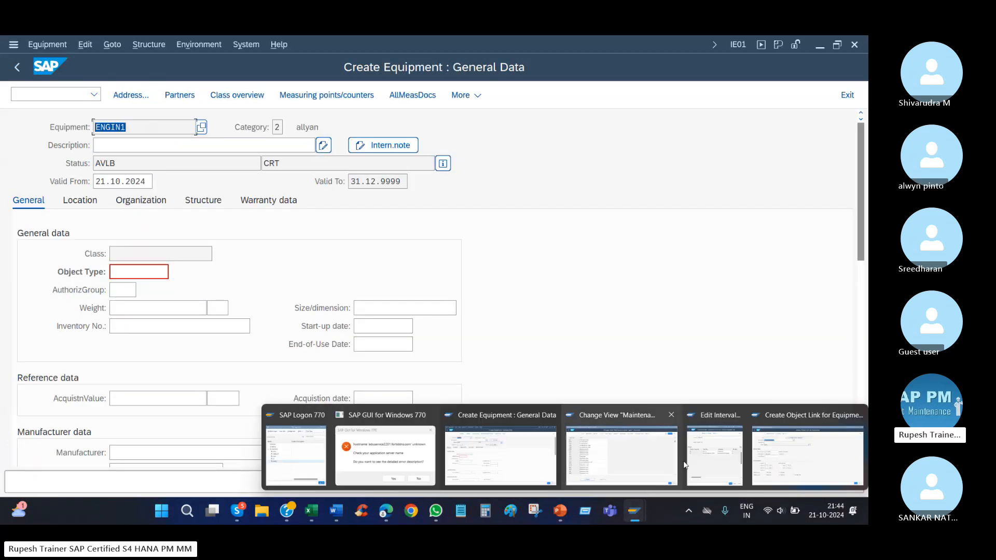
pyautogui.click(807, 455)
pyautogui.moveTo(147, 254); pyautogui.dragTo(47, 268)
pyautogui.write('eng')
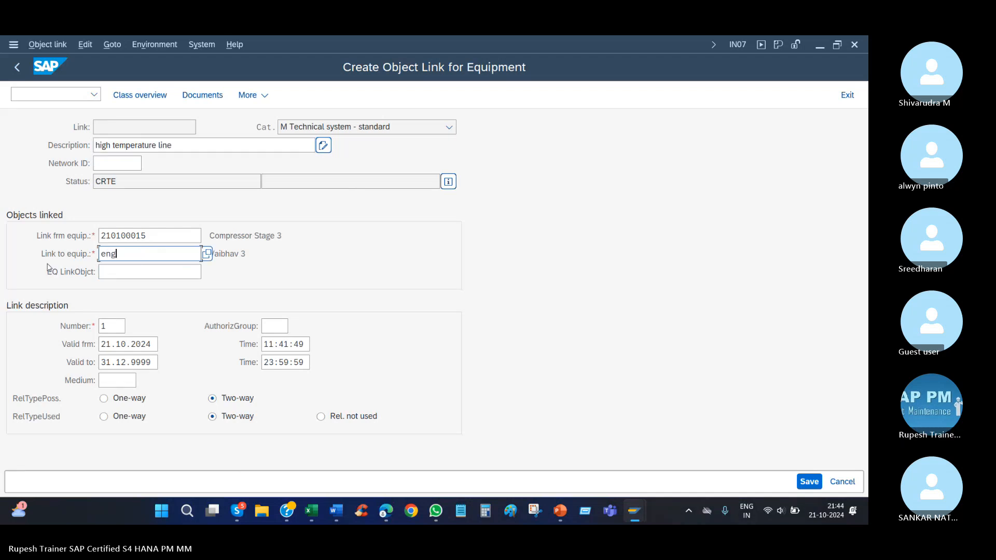
pyautogui.write('in1')
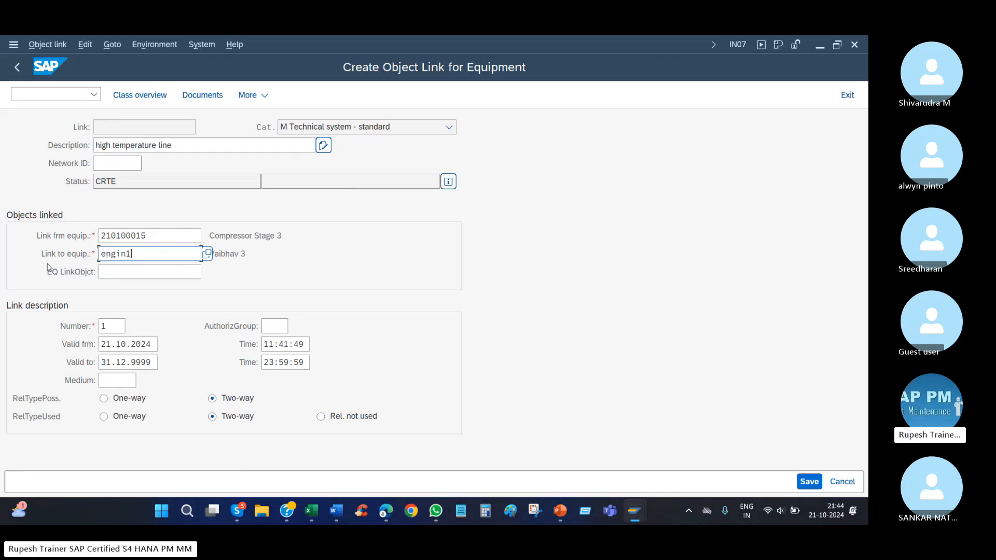
pyautogui.press('Return')
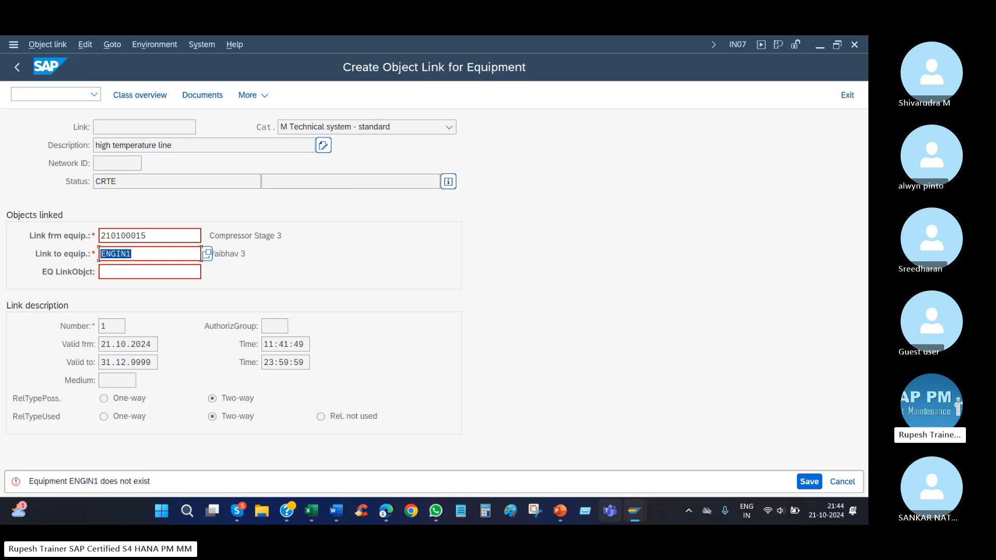
# Return to the Create Equipment session and save equipment ENGIN1.
pyautogui.moveTo(634, 511)
pyautogui.click(511, 456)
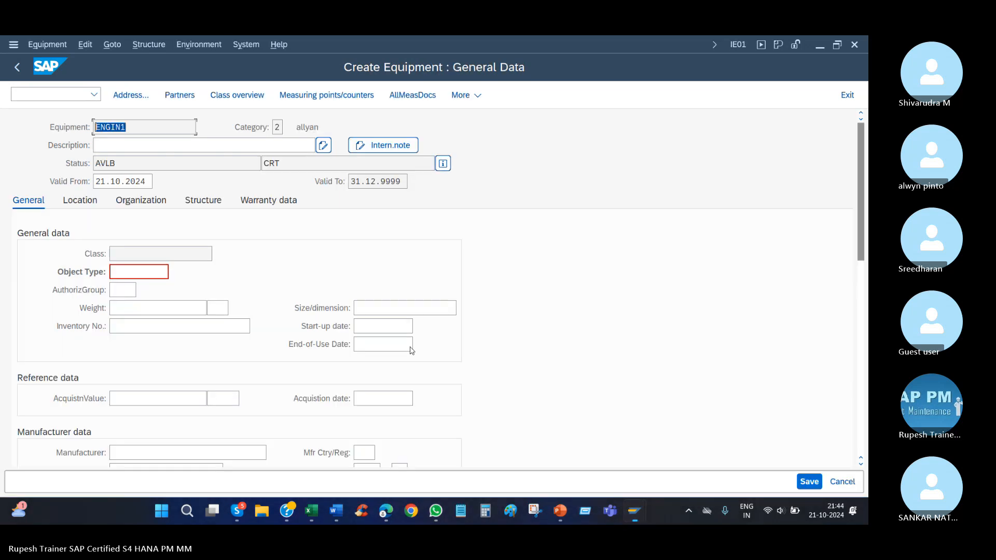
pyautogui.click(809, 480)
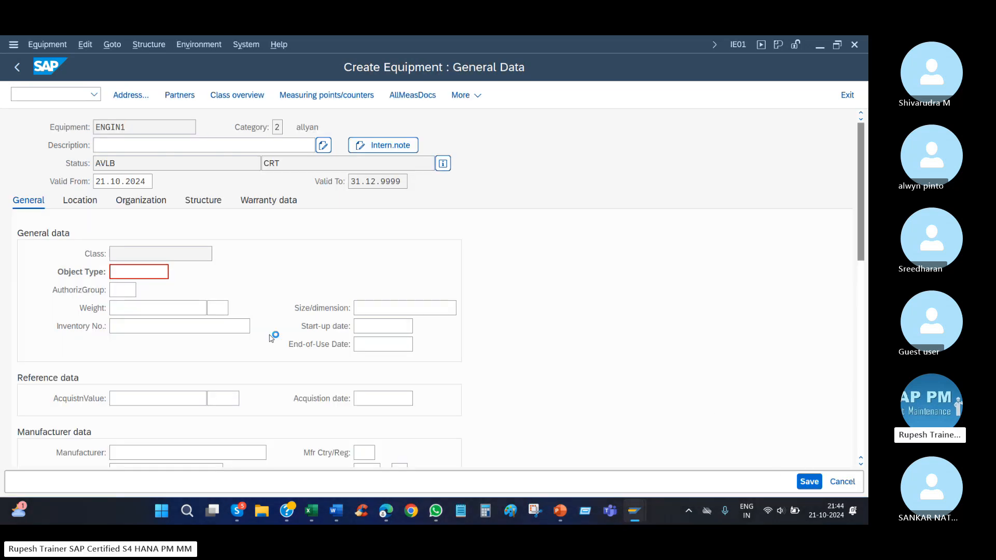
# Return to the object link session, validate the link from 210100015 to ENGIN1, and save it.
pyautogui.moveTo(638, 513)
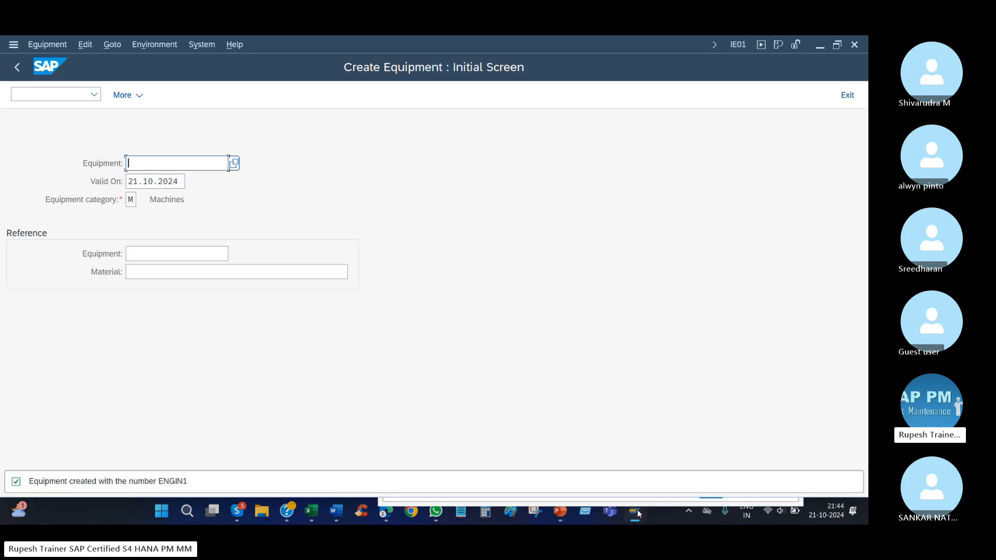
pyautogui.click(810, 455)
pyautogui.press('Return')
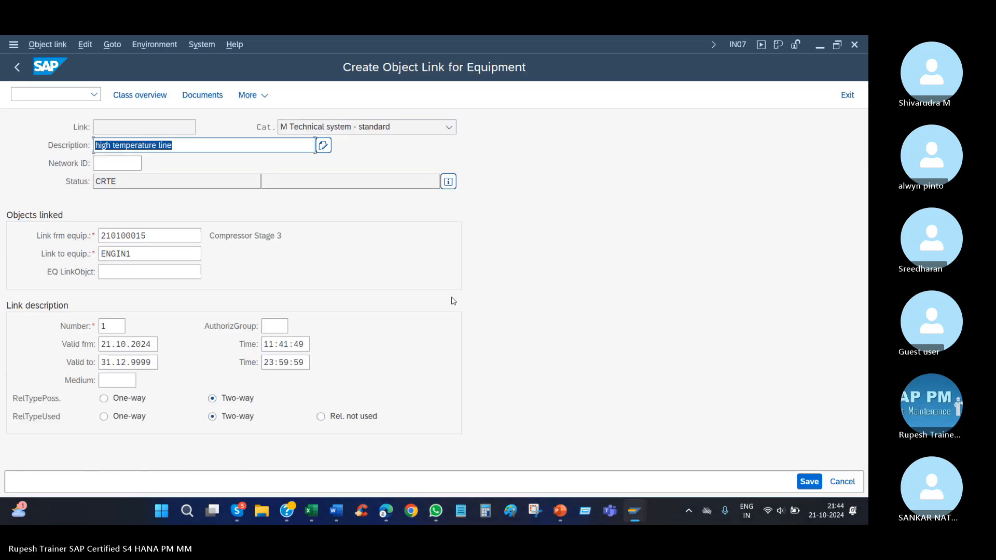
pyautogui.rightClick(386, 260)
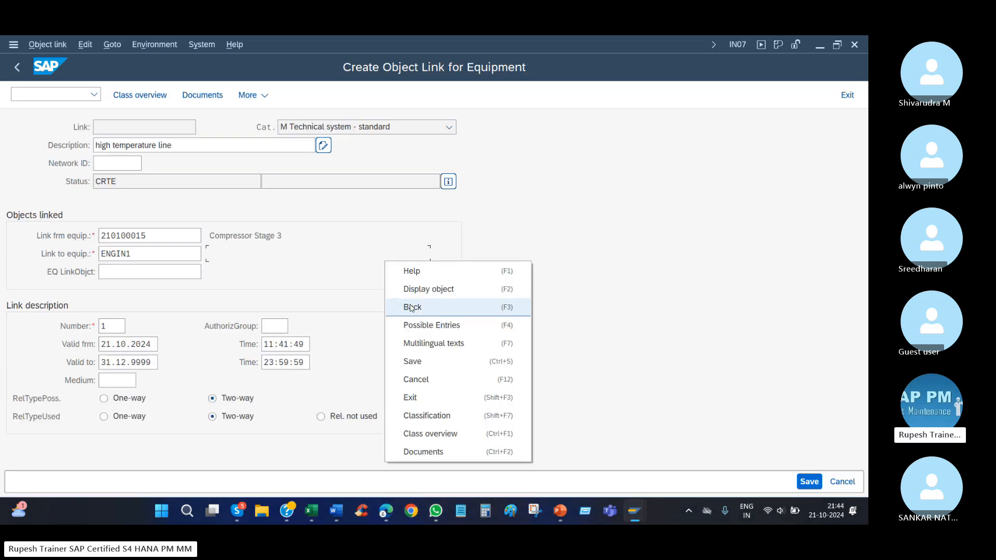
pyautogui.click(452, 361)
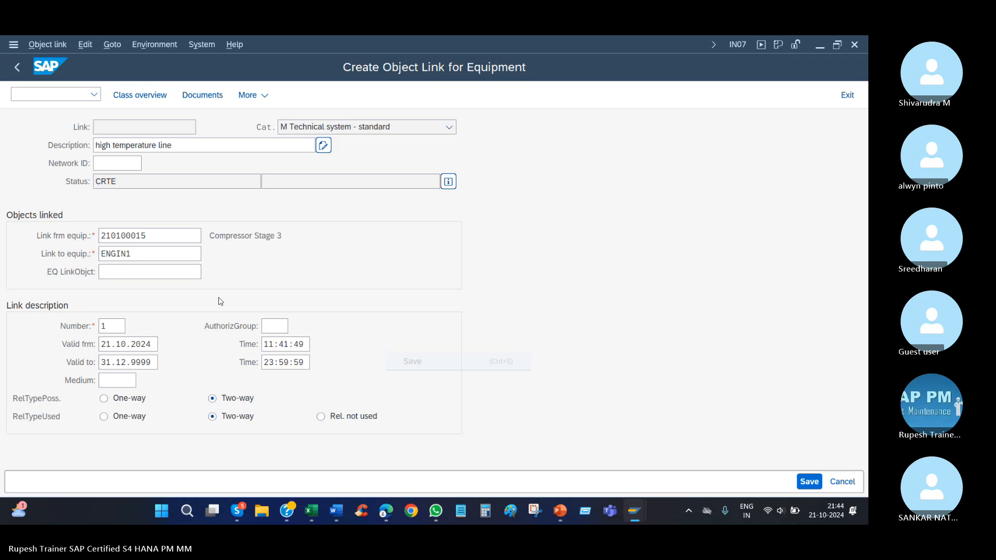
# Switch to the equipment session and open ENGIN1 in change mode.
pyautogui.moveTo(631, 511)
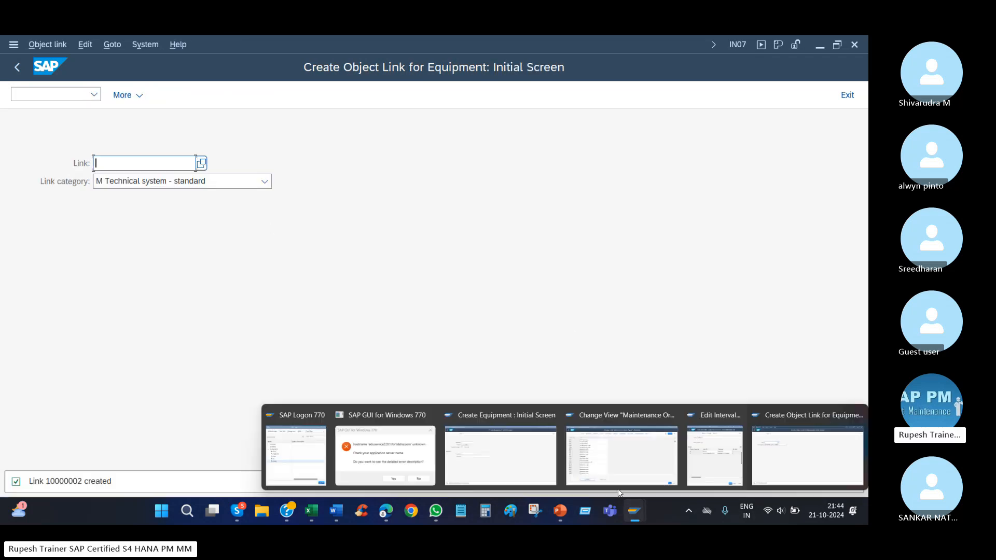
pyautogui.click(496, 454)
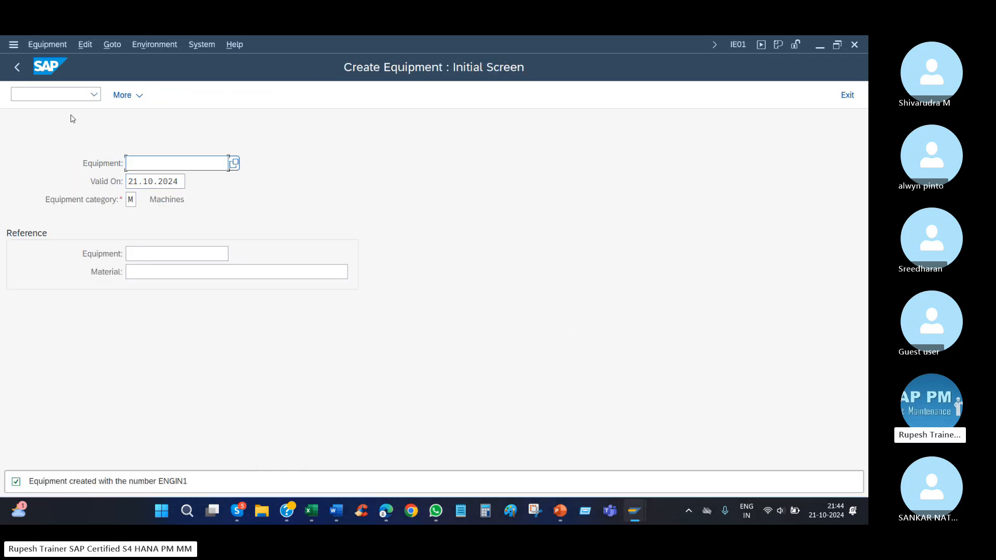
pyautogui.click(45, 48)
pyautogui.click(55, 97)
pyautogui.press('Return')
# Request the link objects of ENGIN1 and set its required authorization group to 3000.
pyautogui.click(194, 45)
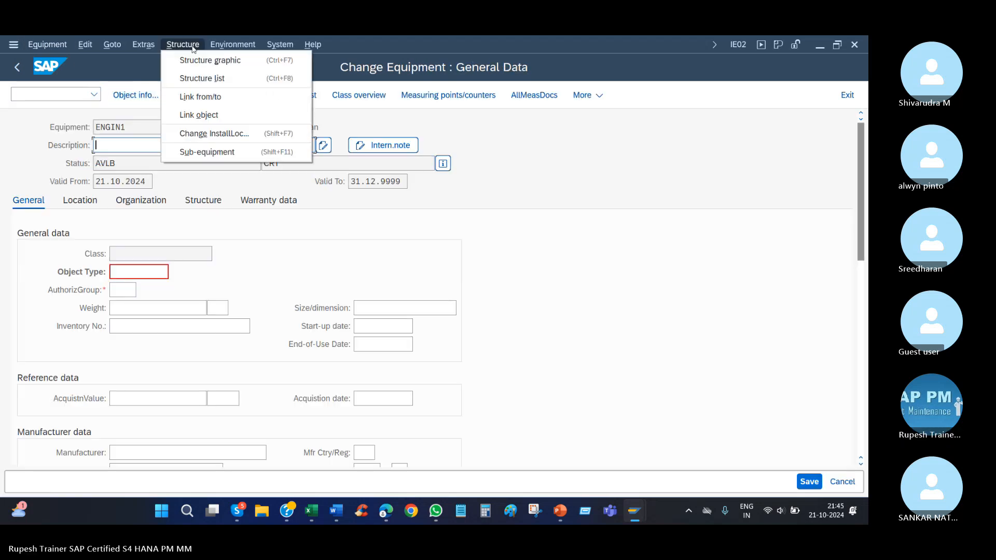
pyautogui.click(238, 117)
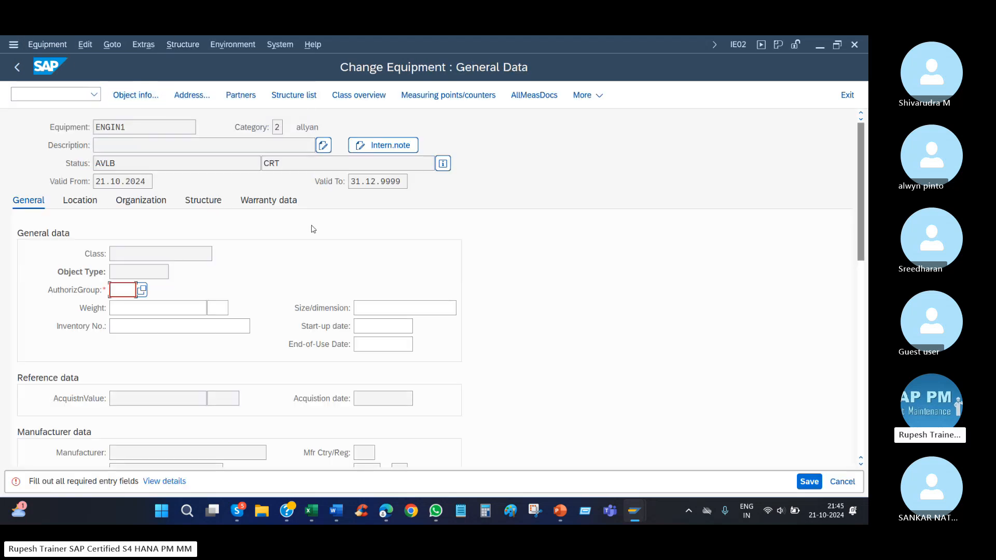
pyautogui.write('3000')
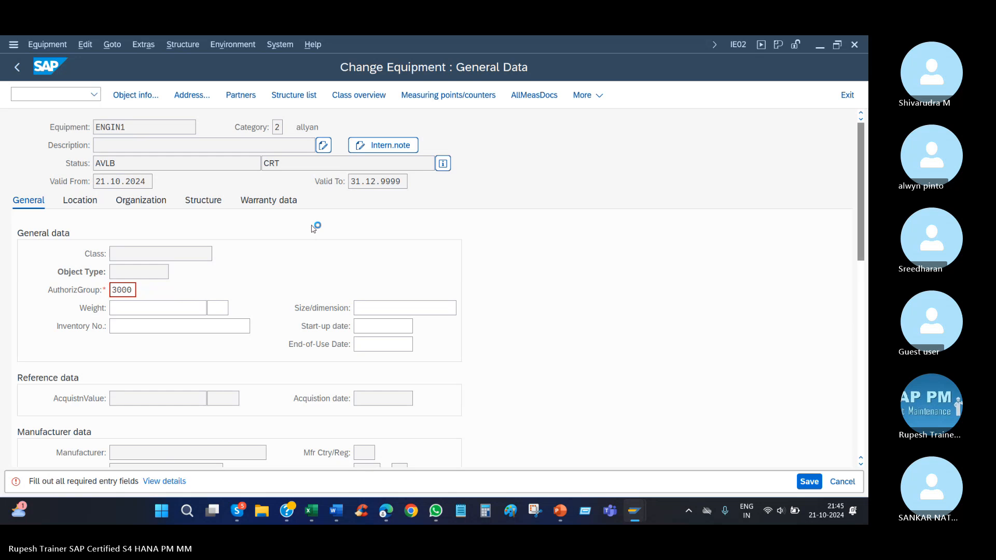
pyautogui.press('Return')
# Display ENGIN1's link objects and link from/to list to check the linked equipment, and return to its general data.
pyautogui.click(182, 45)
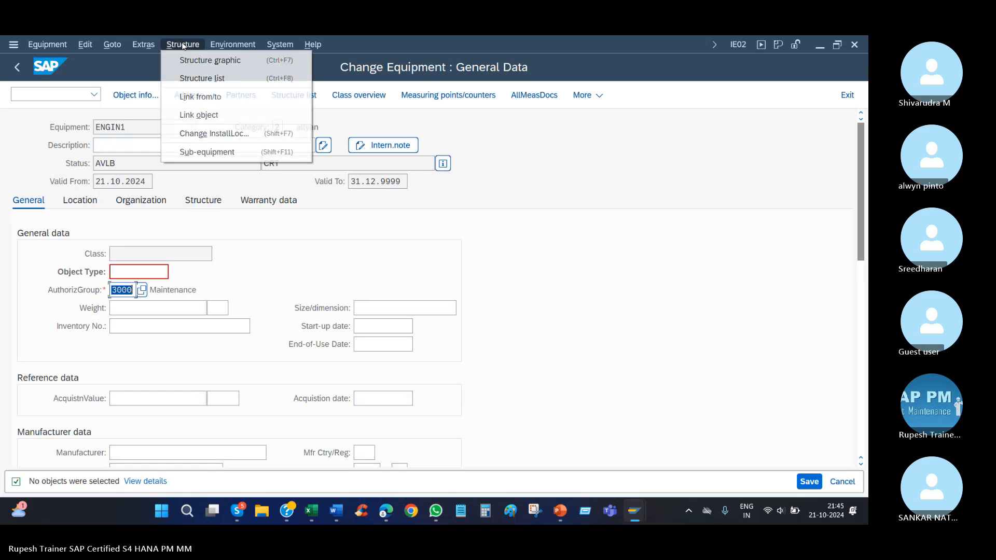
pyautogui.click(223, 115)
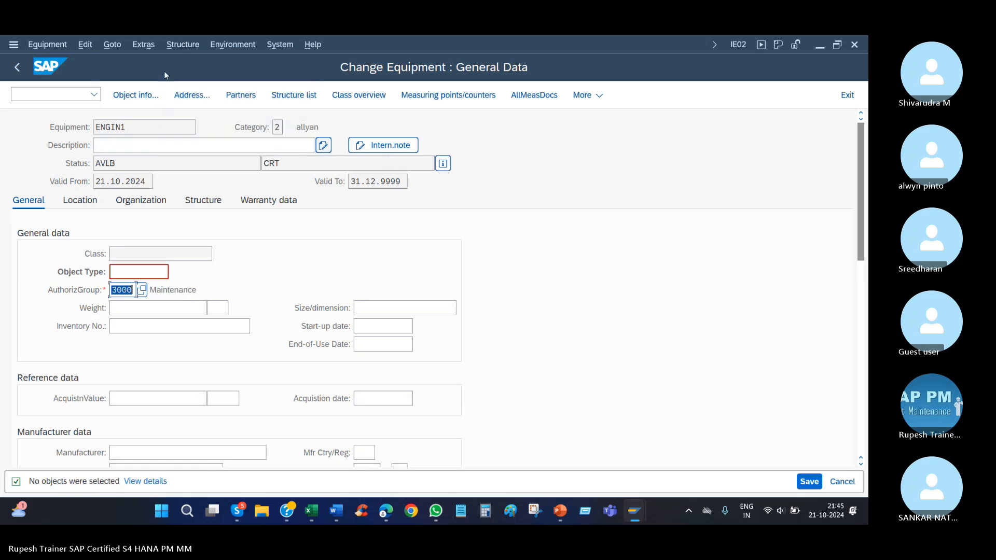
pyautogui.click(187, 44)
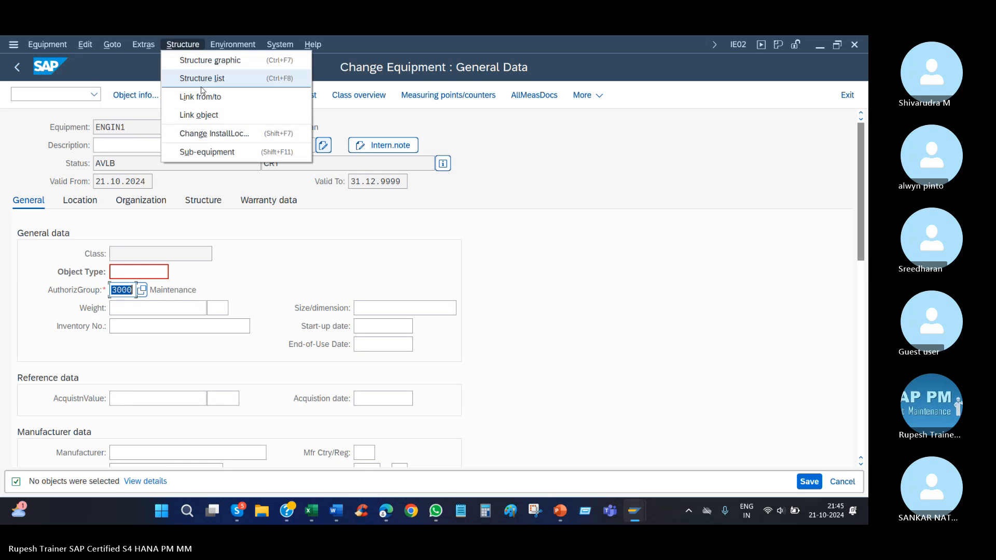
pyautogui.click(208, 97)
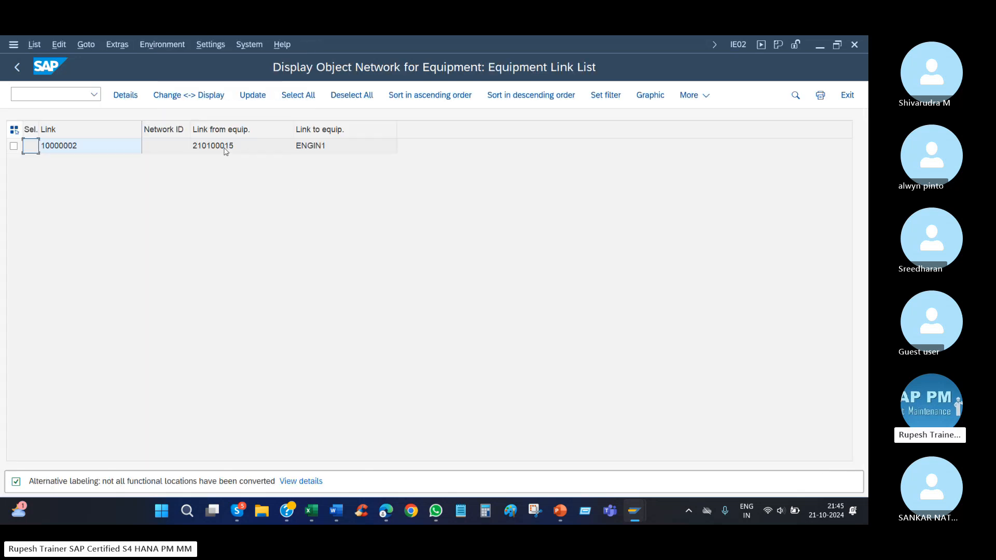
pyautogui.click(225, 147)
pyautogui.click(302, 148)
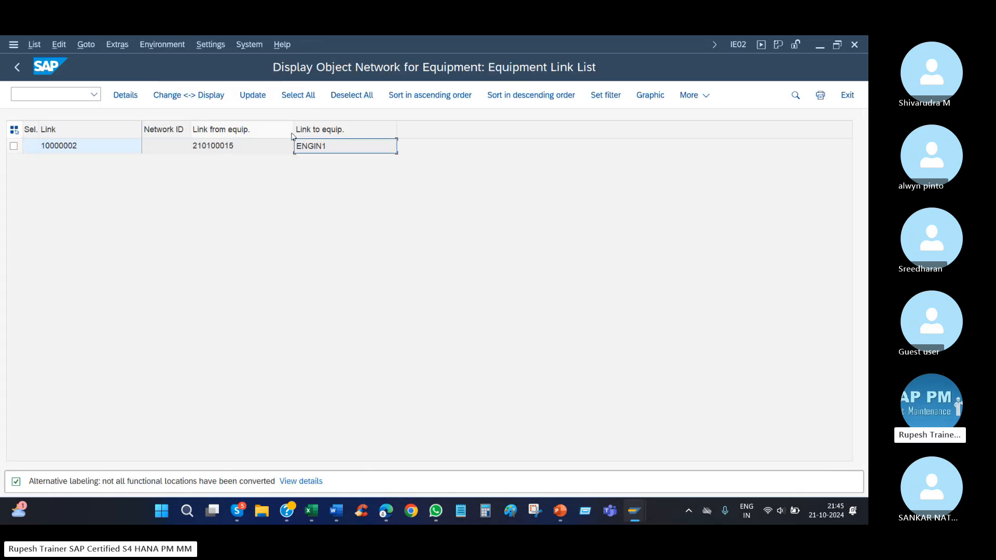
pyautogui.click(17, 67)
pyautogui.click(149, 130)
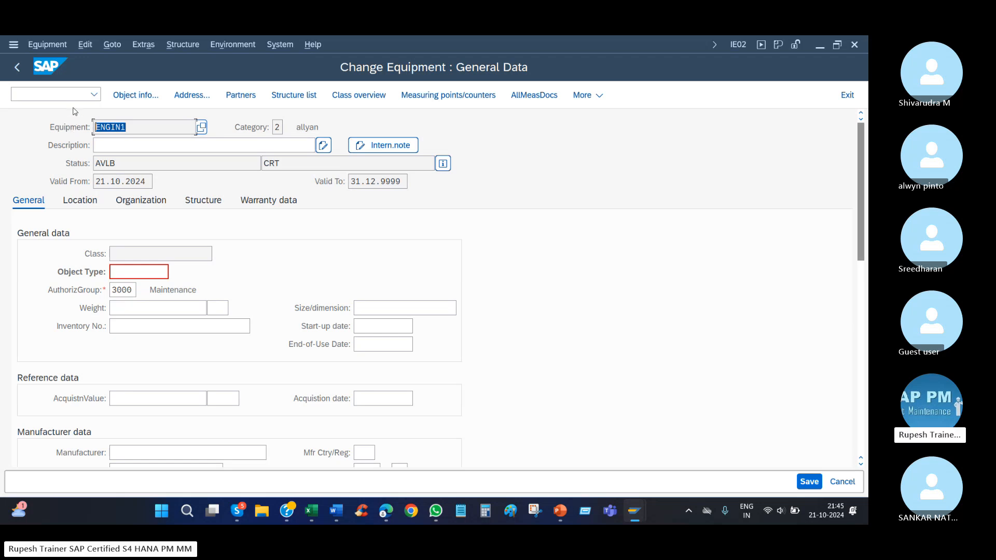
# Display ENGIN1's link from/to list, return to its general data, and request its structure list.
pyautogui.click(191, 43)
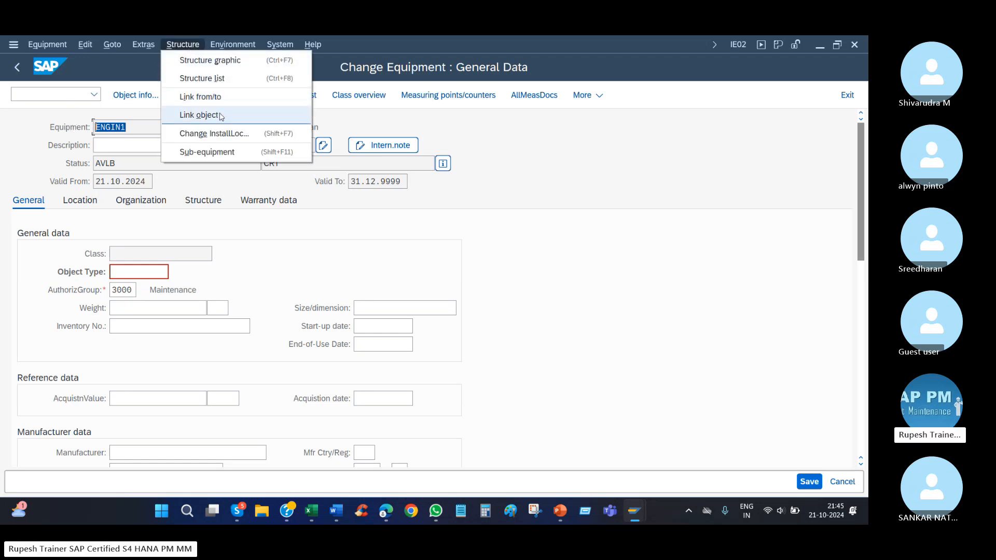
pyautogui.click(226, 98)
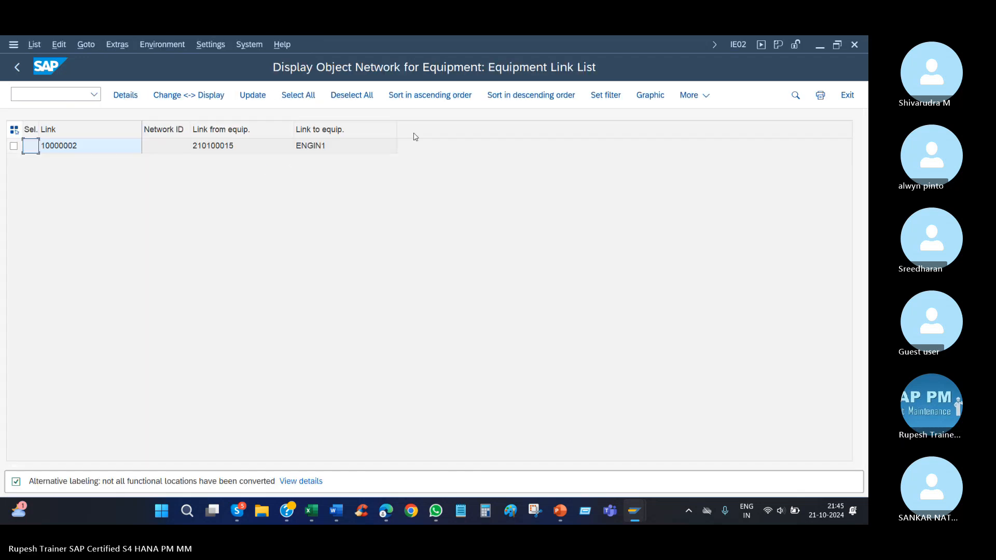
pyautogui.click(21, 68)
pyautogui.click(182, 45)
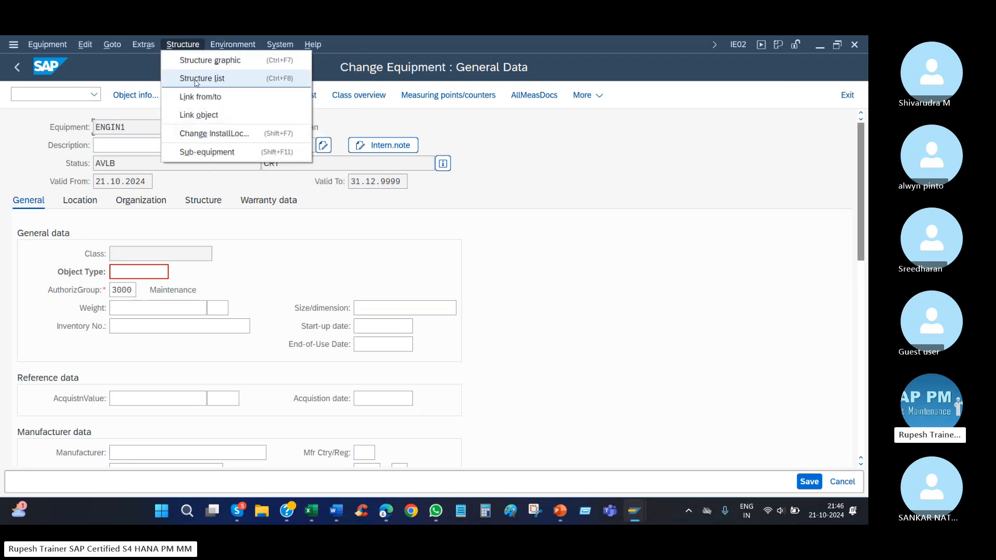
pyautogui.click(212, 79)
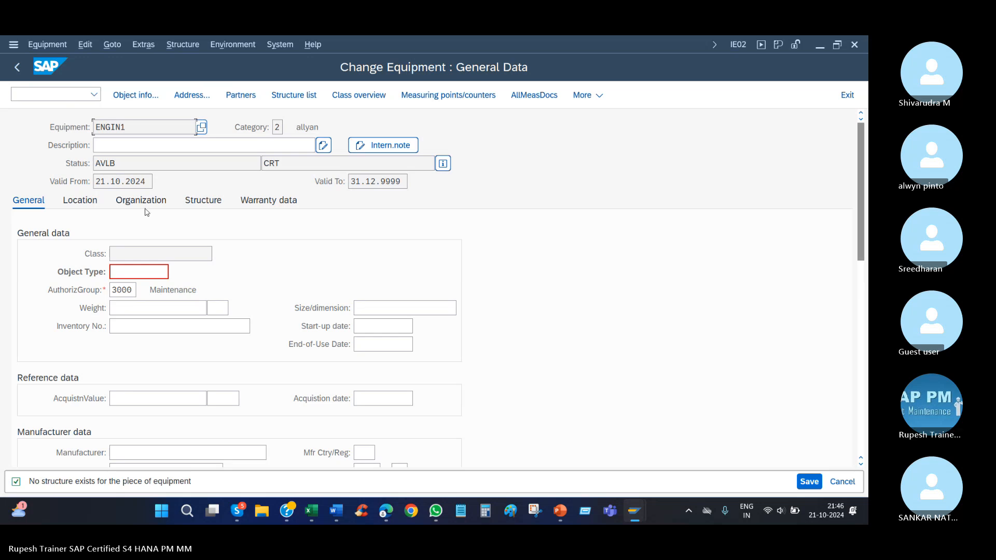
# Try to install ENGIN1 at functional location ROO2-C-C-100-CDU1 from its structure data.
pyautogui.click(202, 201)
pyautogui.click(447, 254)
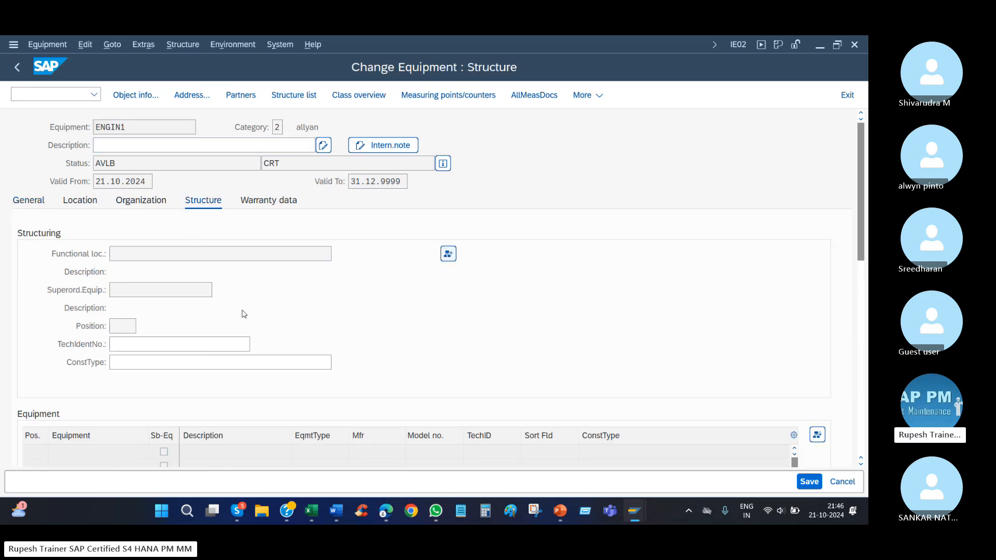
pyautogui.press('Down')
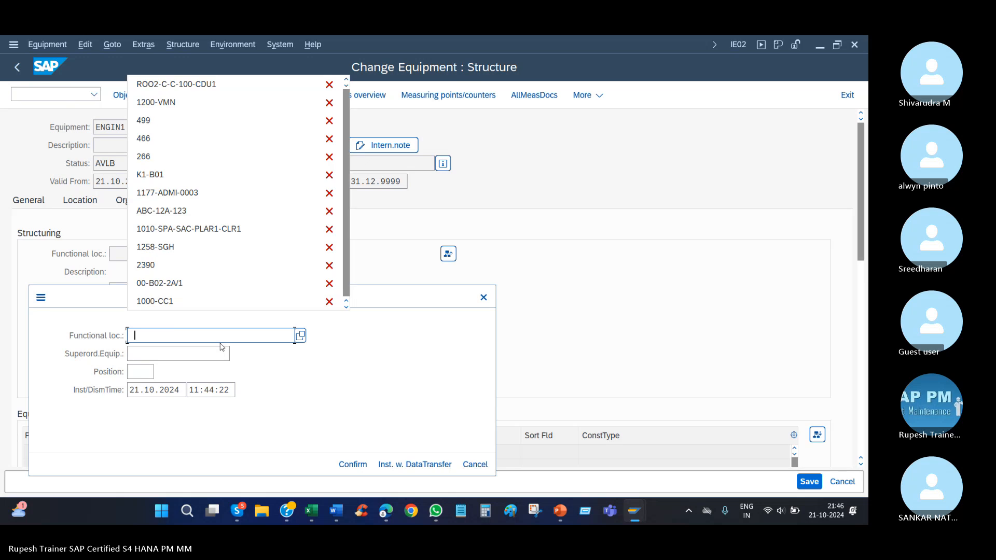
pyautogui.press('Down')
pyautogui.press('Return')
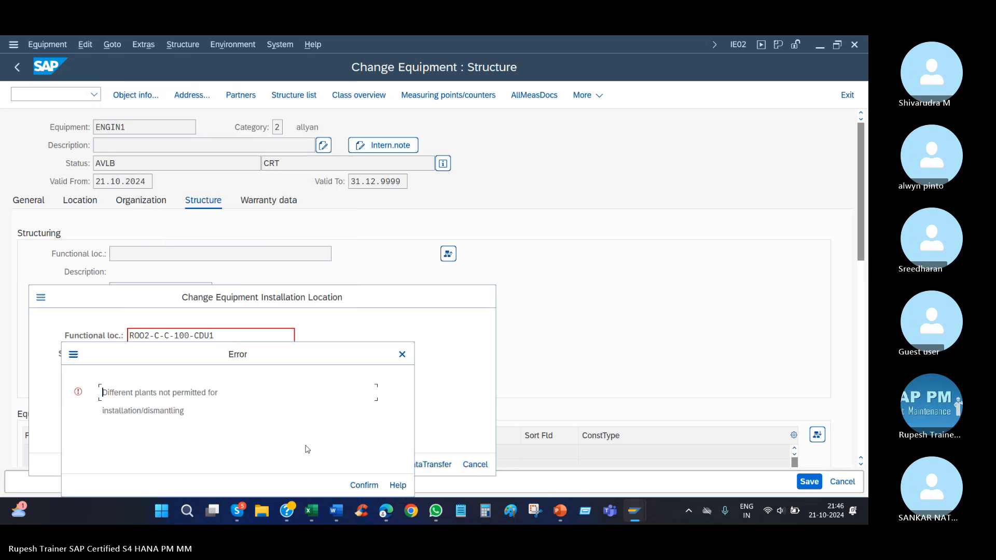
pyautogui.press('Return')
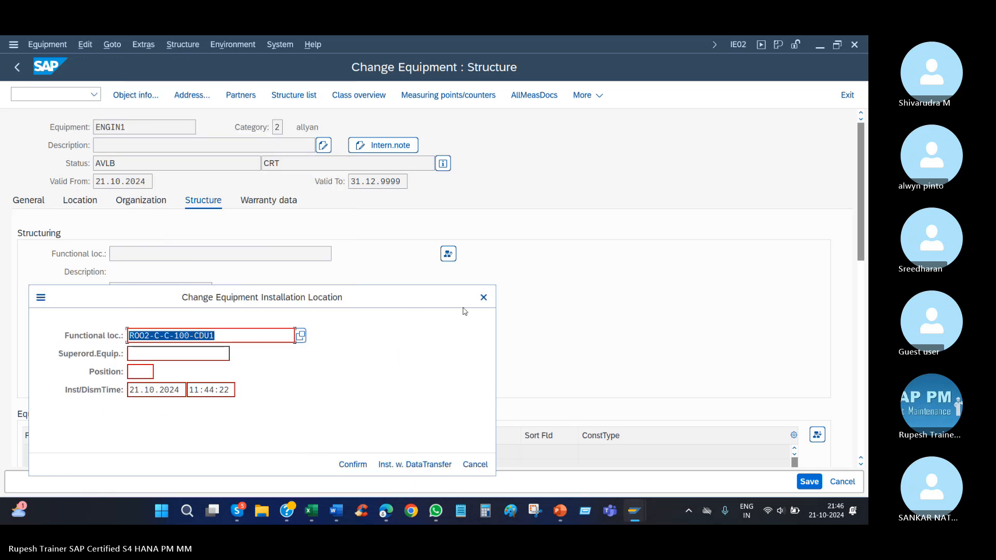
pyautogui.press('Escape')
# Set ENGIN1's maintenance plant to 1010 in its location data.
pyautogui.click(81, 200)
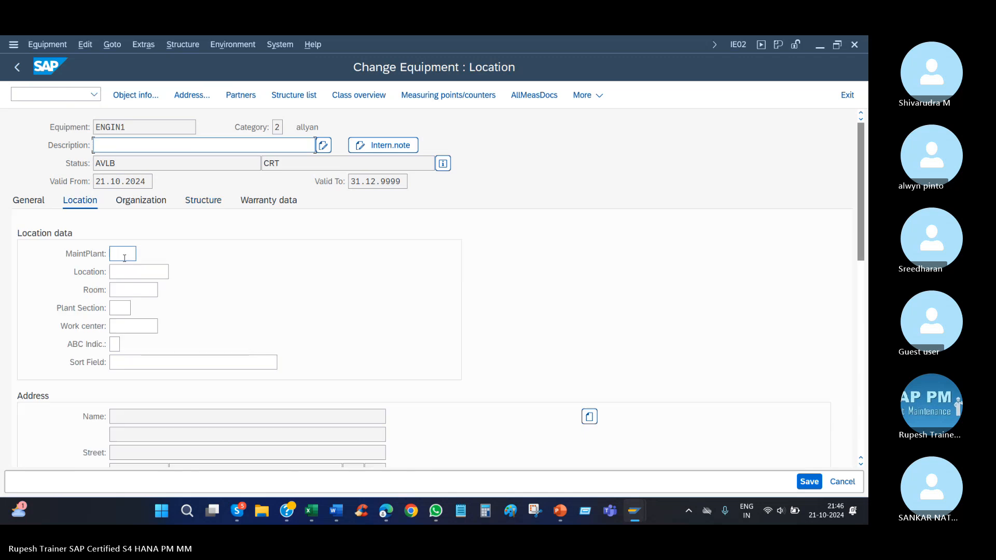
pyautogui.click(124, 254)
pyautogui.write('1010')
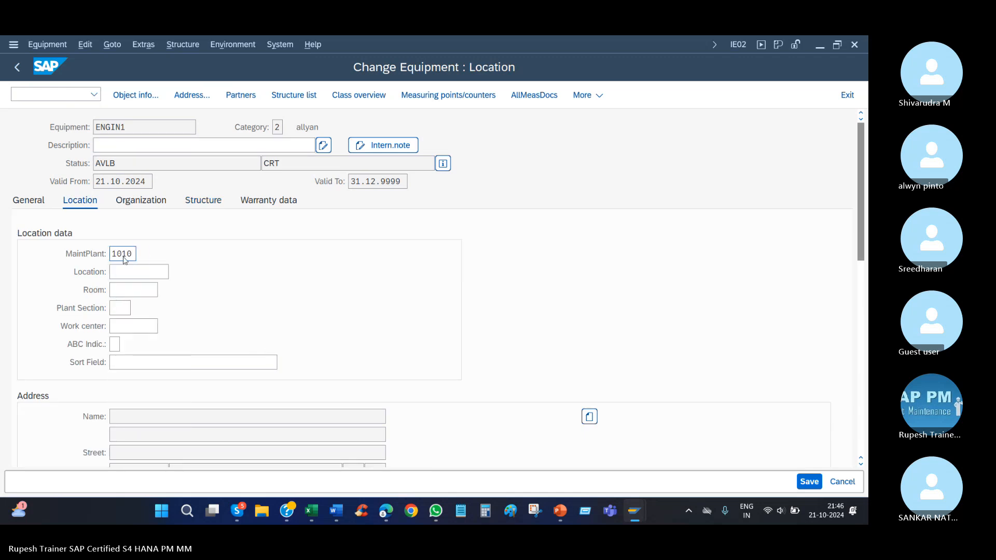
pyautogui.press('Return')
# Install ENGIN1 at functional location ROO2-C-C-100-CDU1 and save the equipment.
pyautogui.click(202, 201)
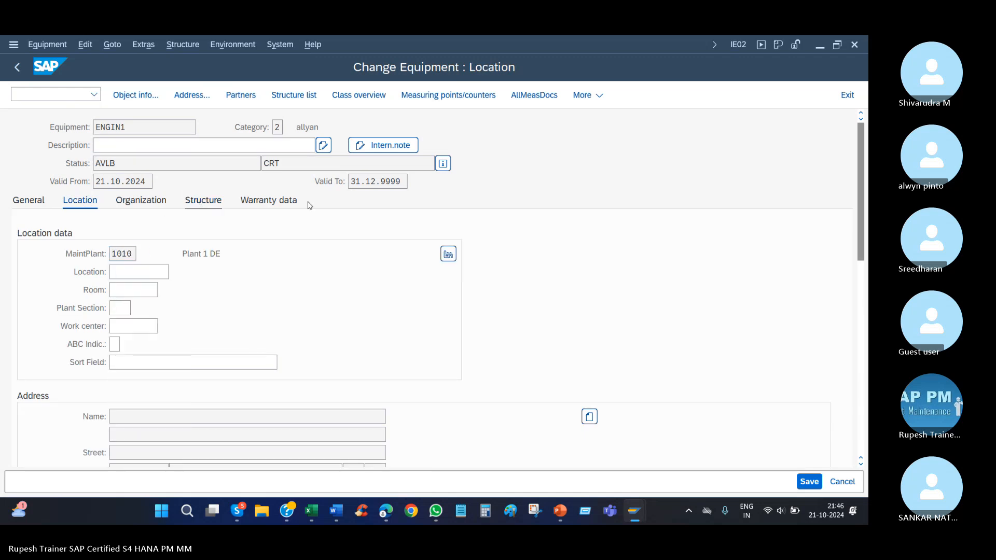
pyautogui.click(447, 254)
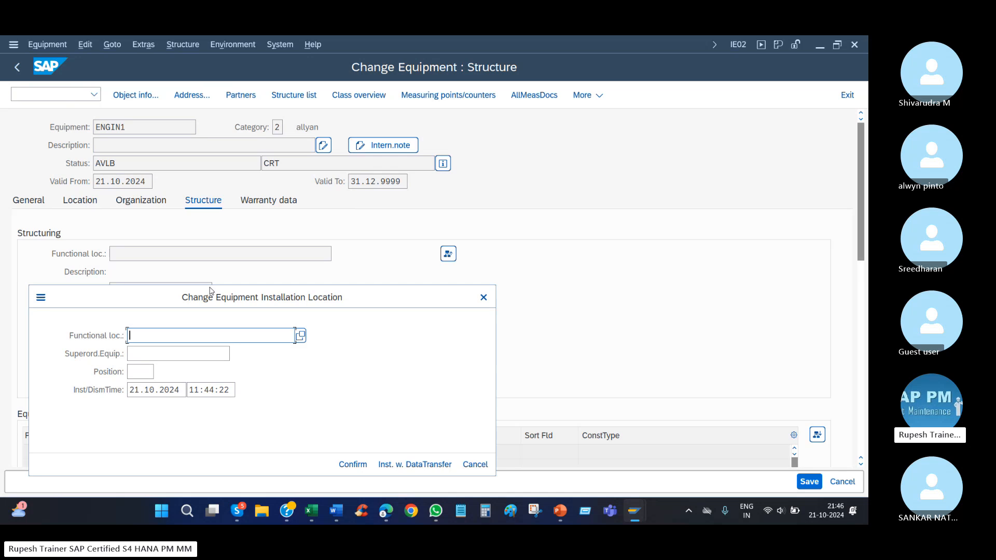
pyautogui.press('Down')
pyautogui.press('Down')
pyautogui.press('Return')
pyautogui.press('Return')
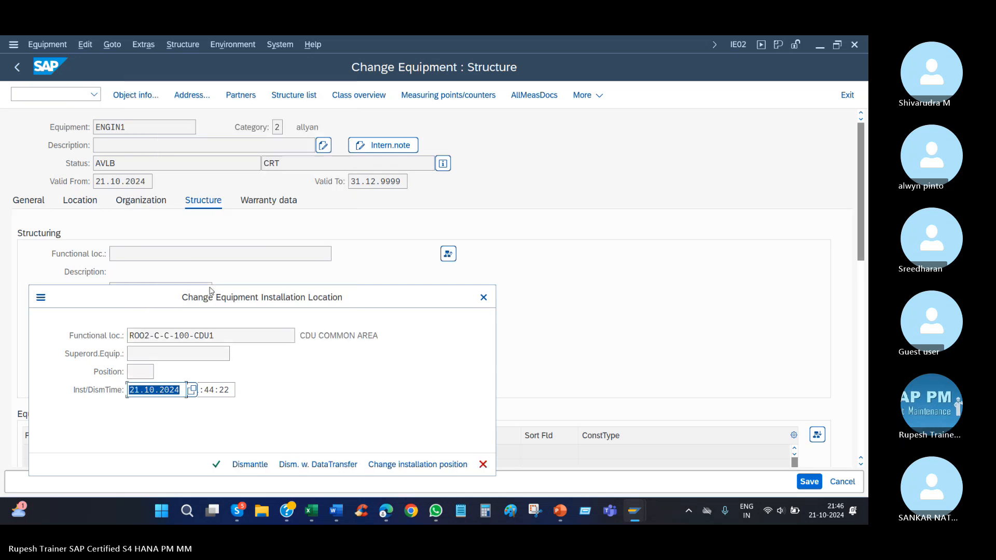
pyautogui.click(216, 465)
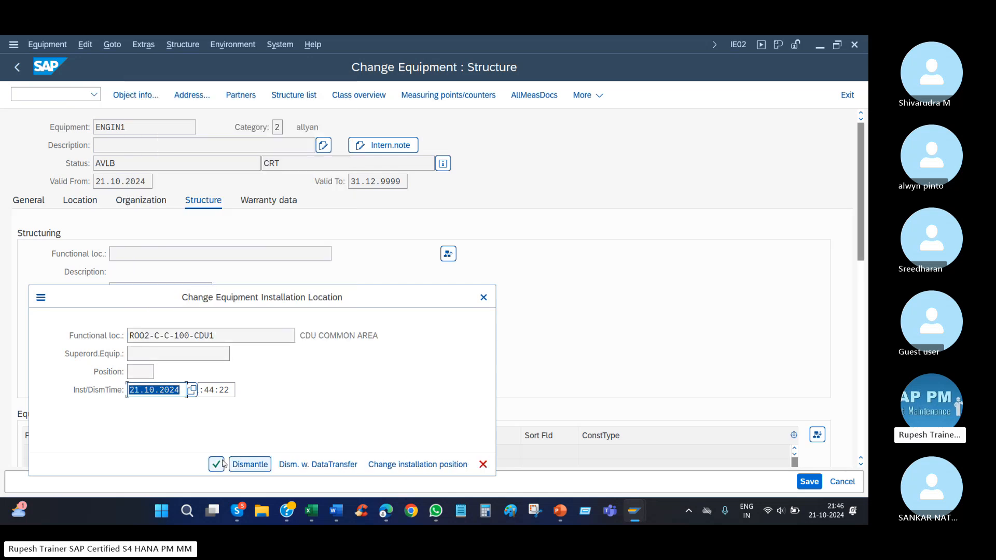
pyautogui.click(808, 481)
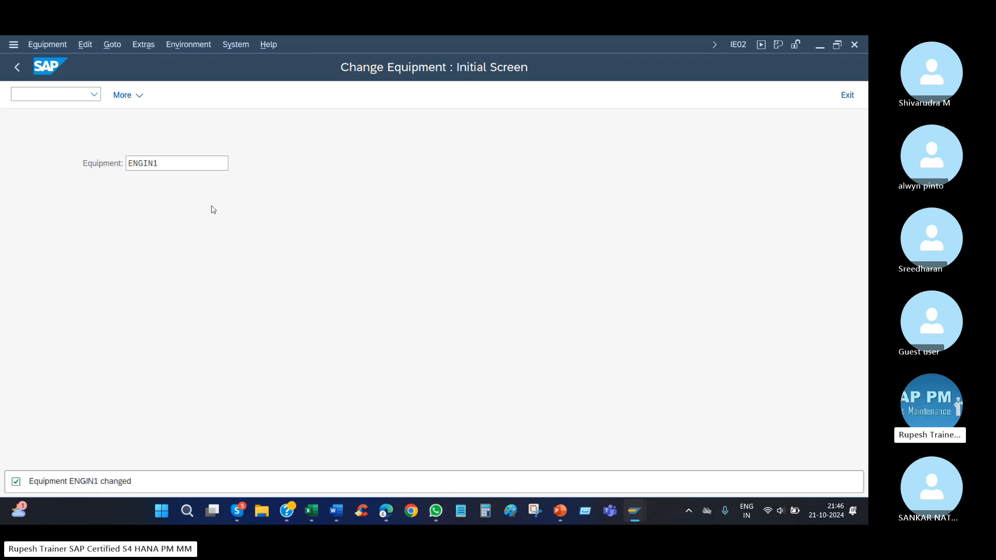
# Reopen ENGIN1 and display its structure graphic expanded upwards, and close the graphic.
pyautogui.press('Return')
pyautogui.click(233, 44)
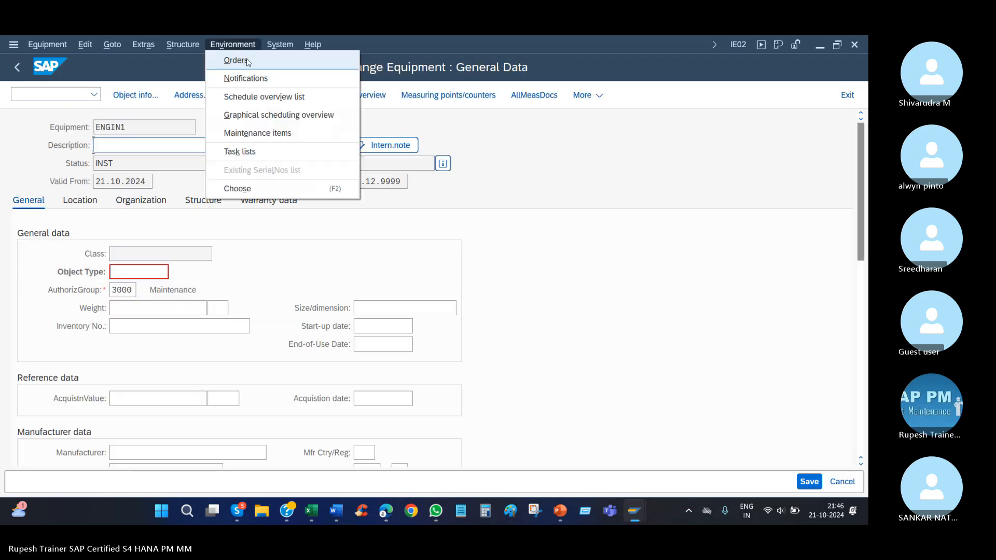
pyautogui.click(183, 44)
pyautogui.click(186, 60)
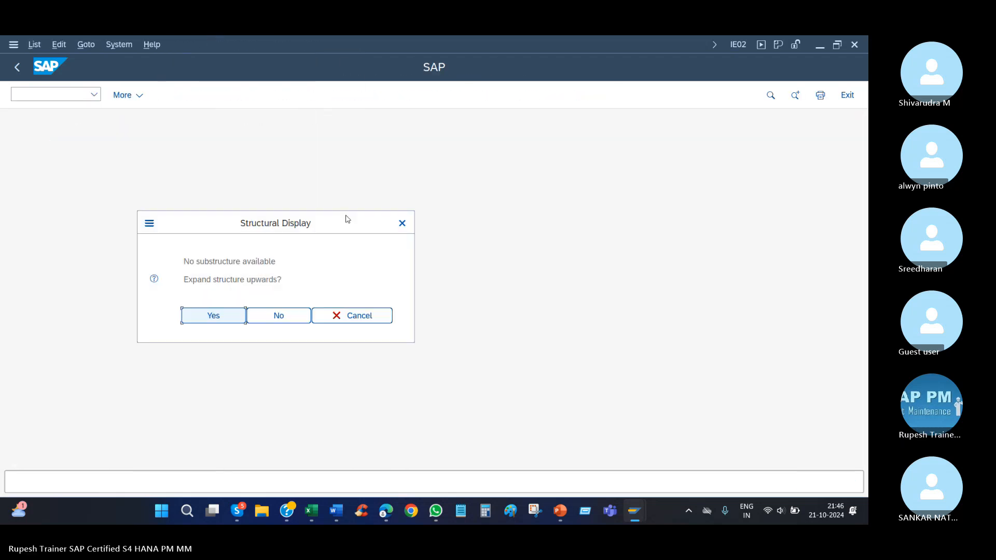
pyautogui.click(218, 318)
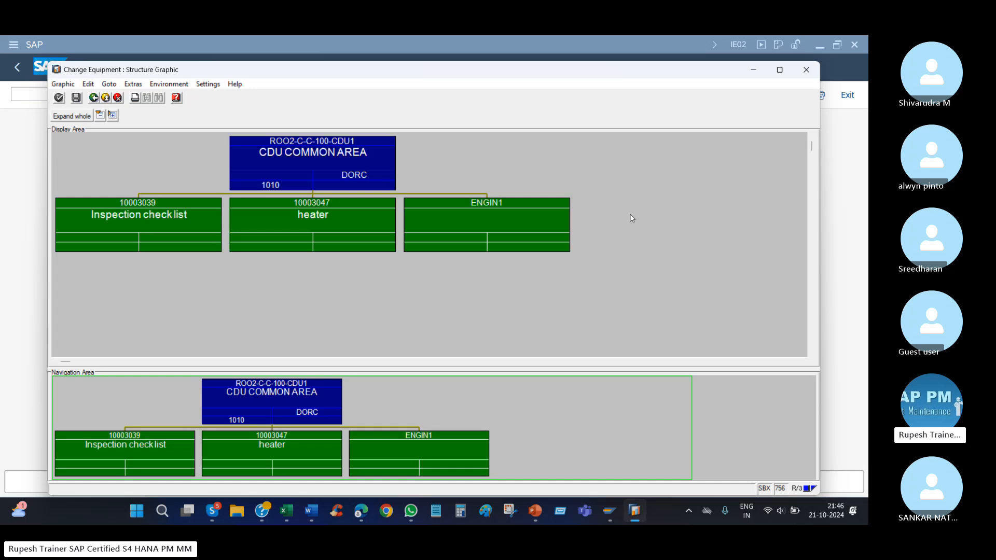
pyautogui.click(806, 69)
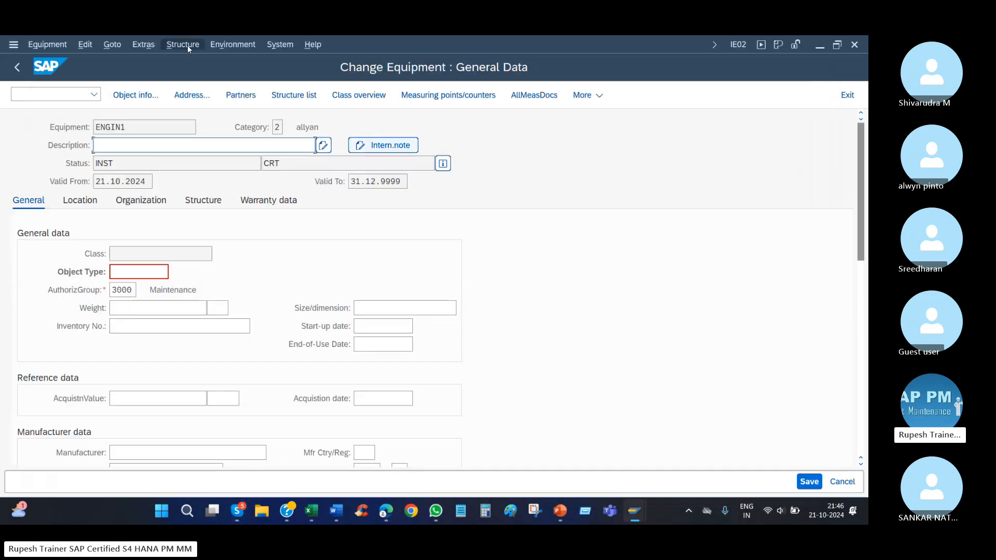
# Display ENGIN1's structure list and open ENGIN1 from it to return to the general data.
pyautogui.click(191, 44)
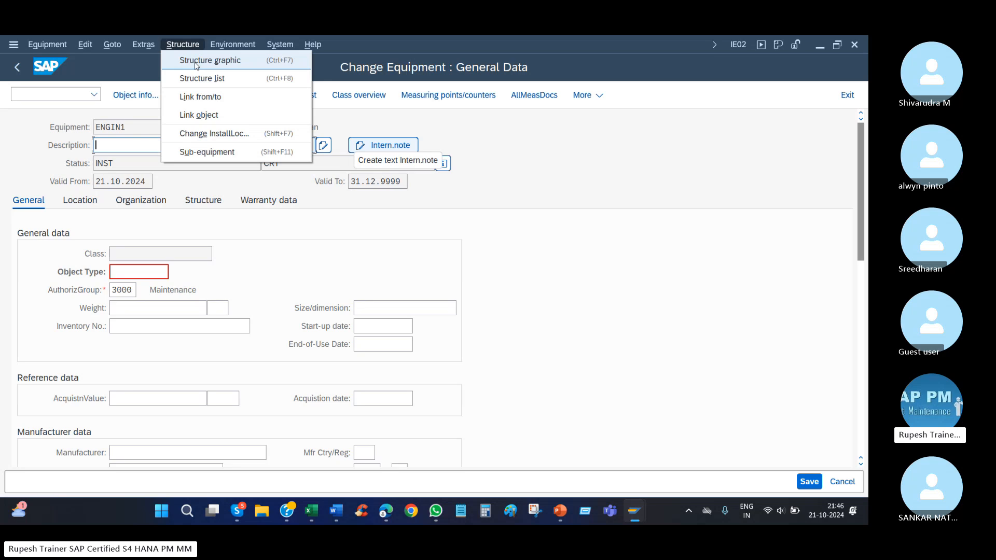
pyautogui.click(227, 79)
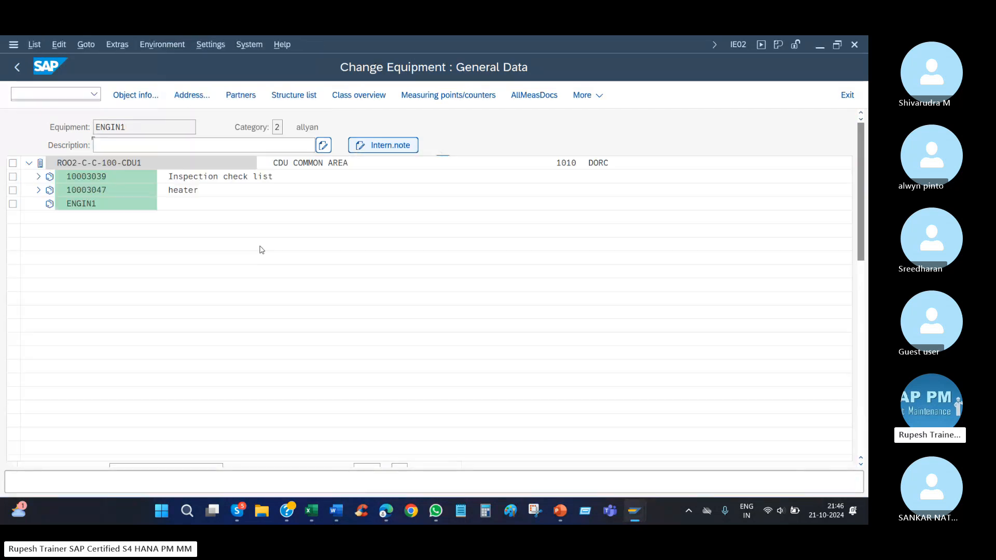
pyautogui.doubleClick(79, 201)
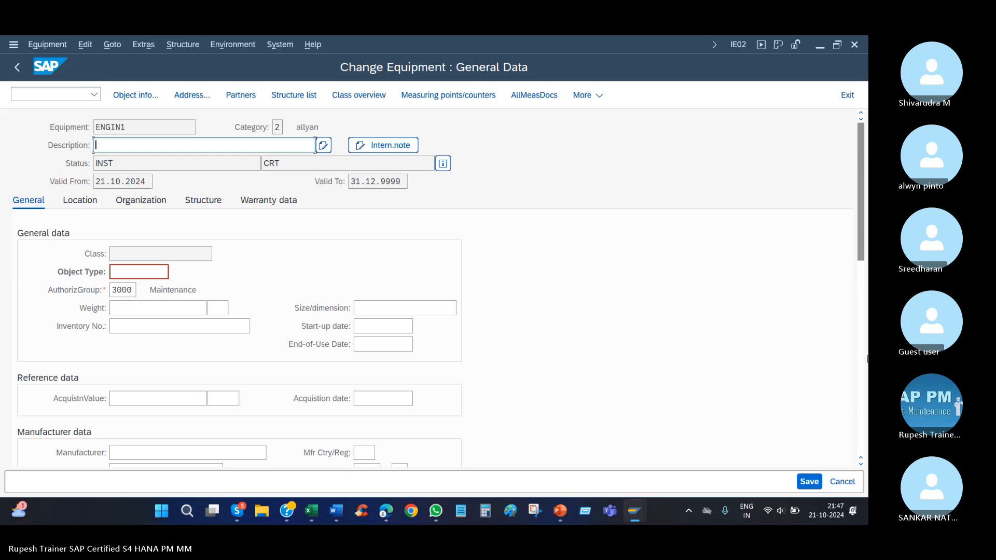
pyautogui.click(853, 359)
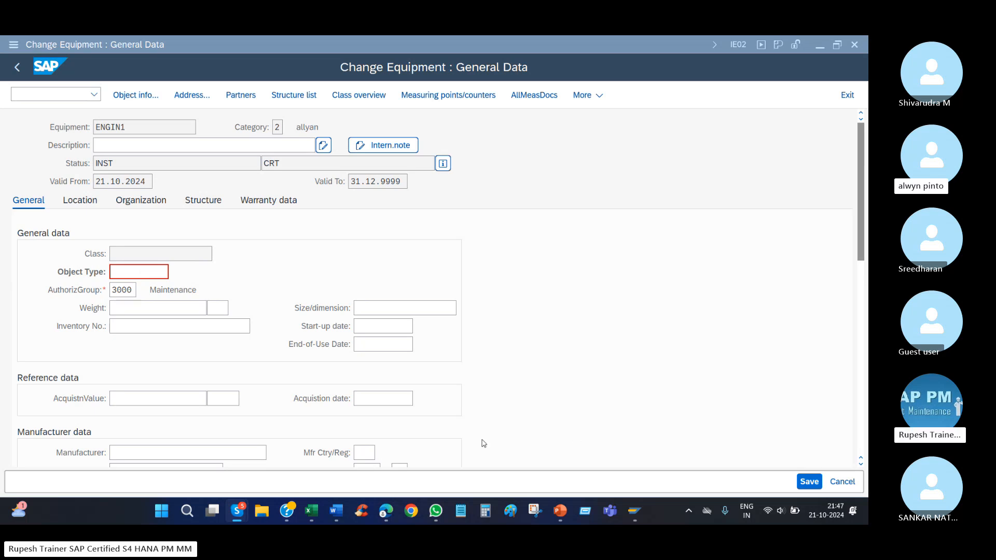
# Check the number range notes in the SAP PM (2) workbook in Excel, and return to ENGIN1 in SAP to check its equipment category.
pyautogui.moveTo(430, 502)
pyautogui.moveTo(310, 513)
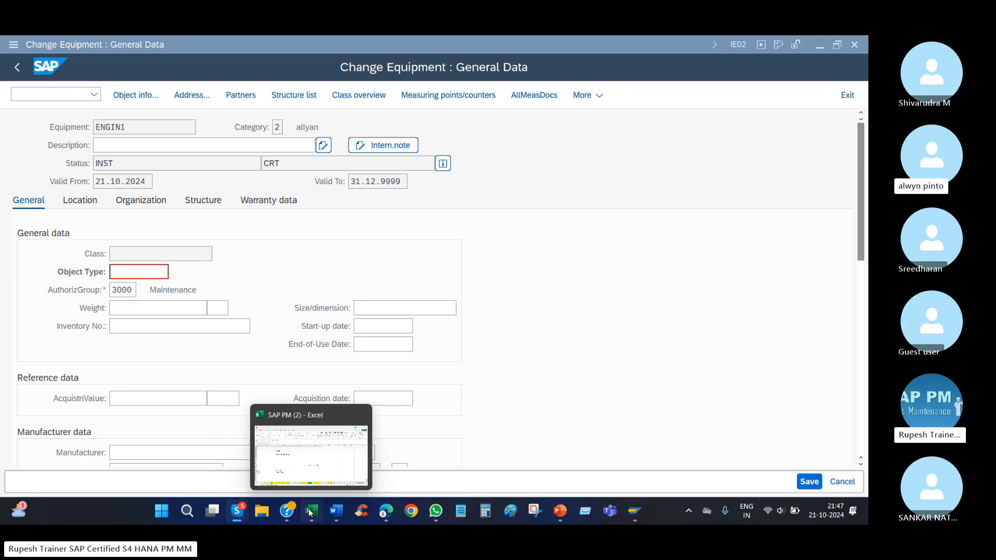
pyautogui.click(318, 432)
pyautogui.scroll(-2, 350, 376)
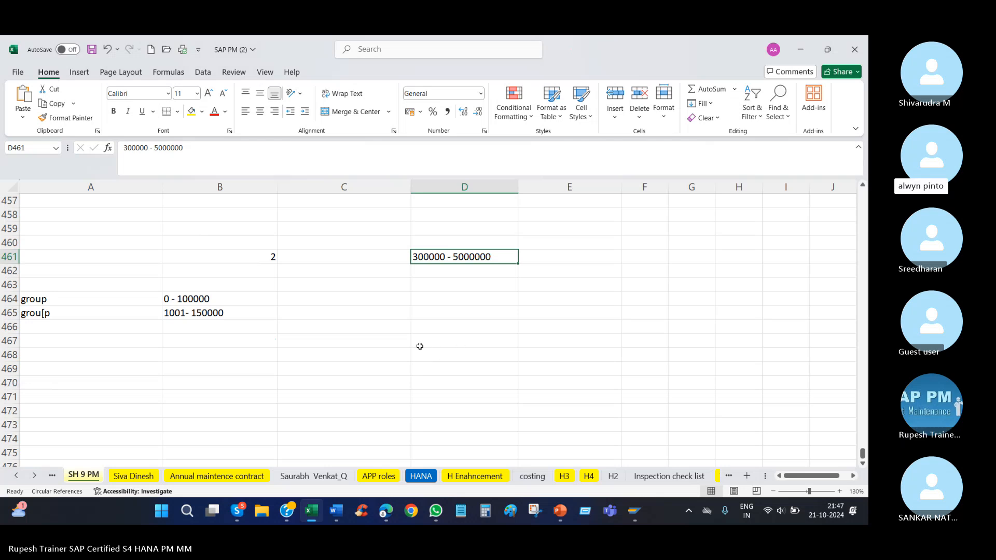
pyautogui.moveTo(635, 512)
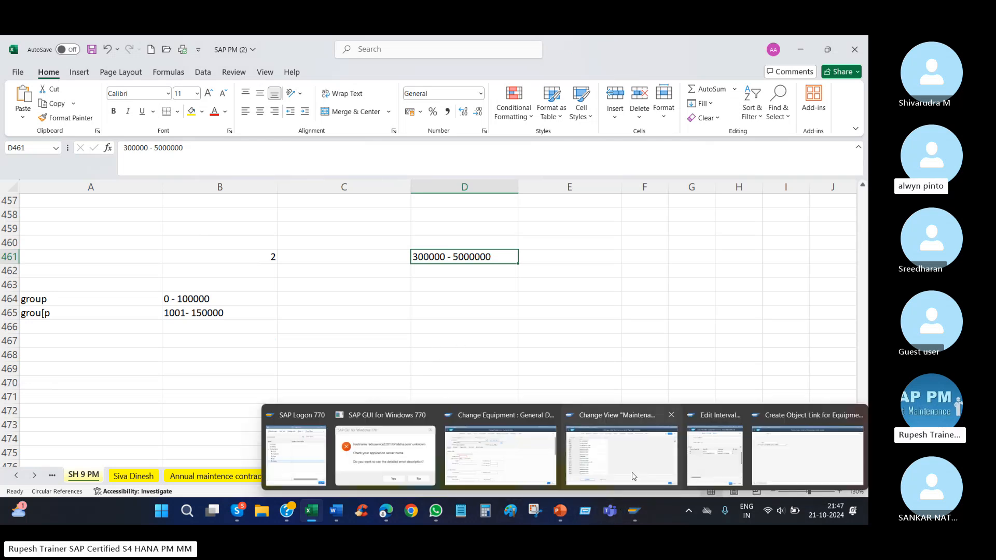
pyautogui.click(467, 456)
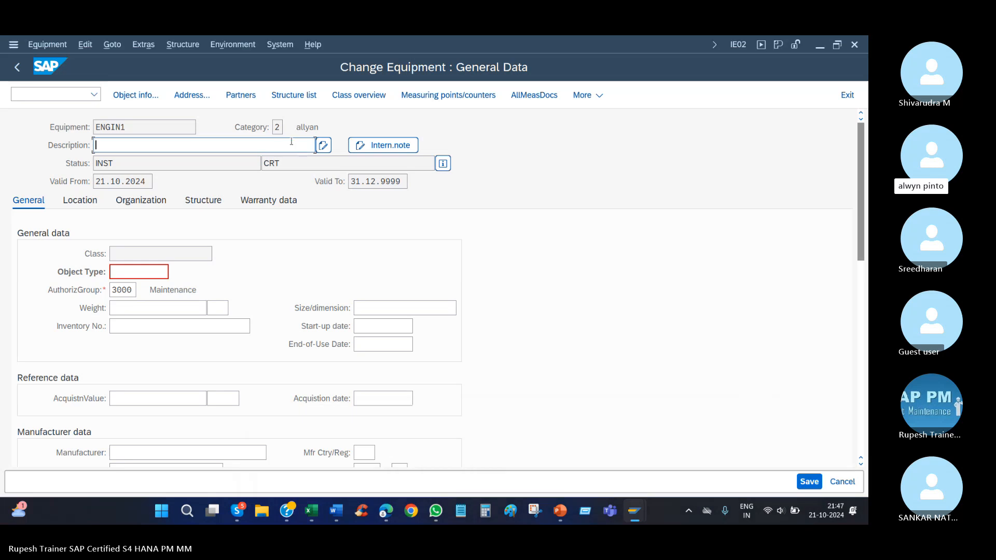
pyautogui.click(277, 127)
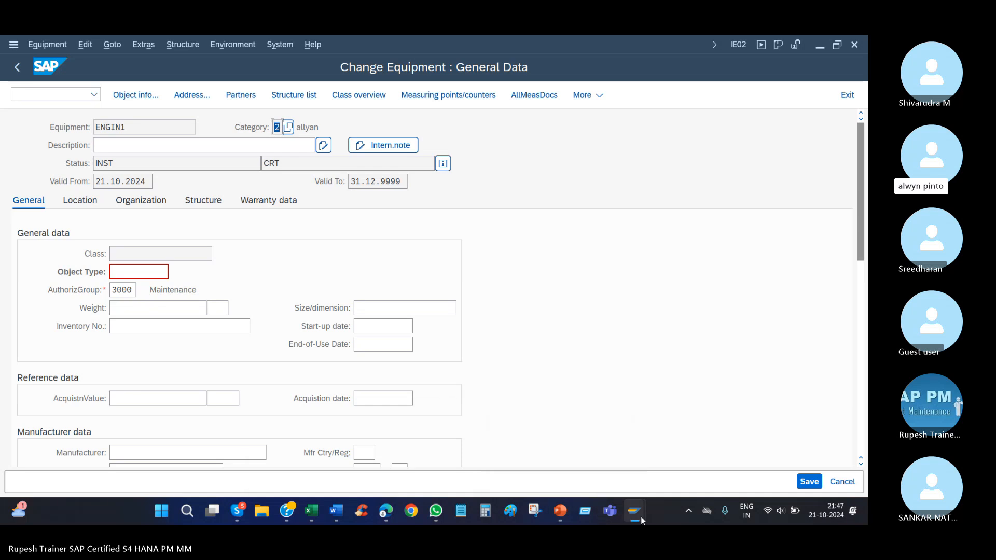
# Switch to the equipment number range session, maximize it, leave group akllyab 2, and display the full interval list for EQUIP_NR.
pyautogui.moveTo(636, 510)
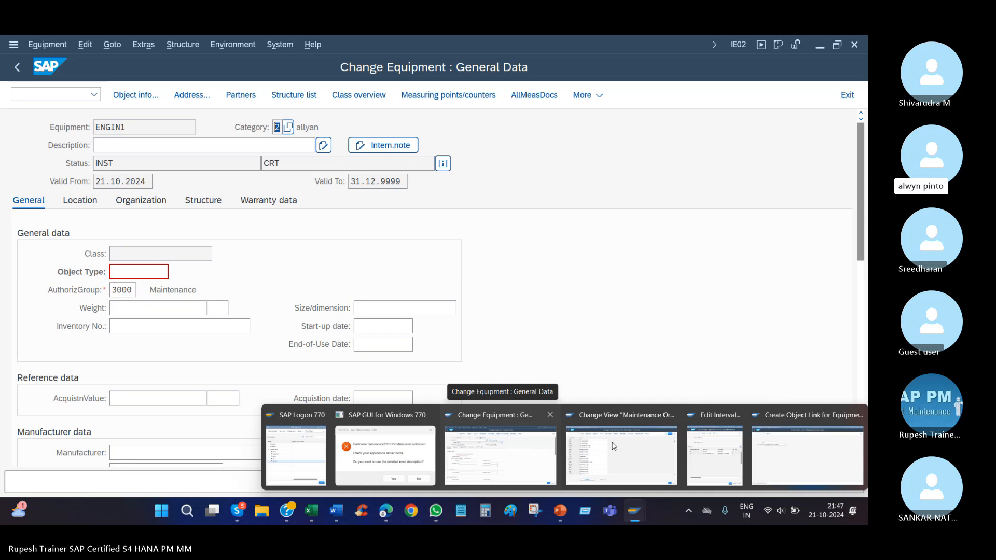
pyautogui.click(715, 456)
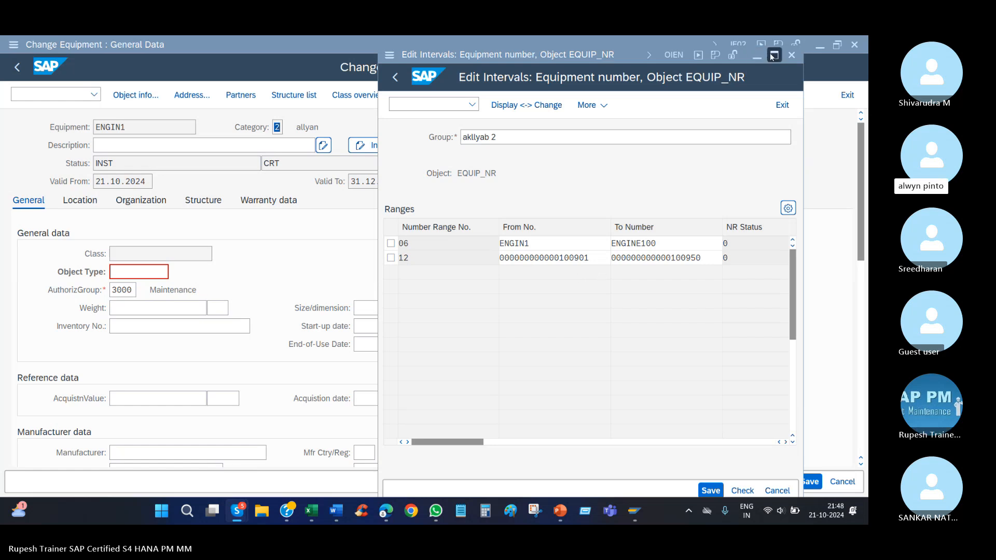
pyautogui.moveTo(772, 57)
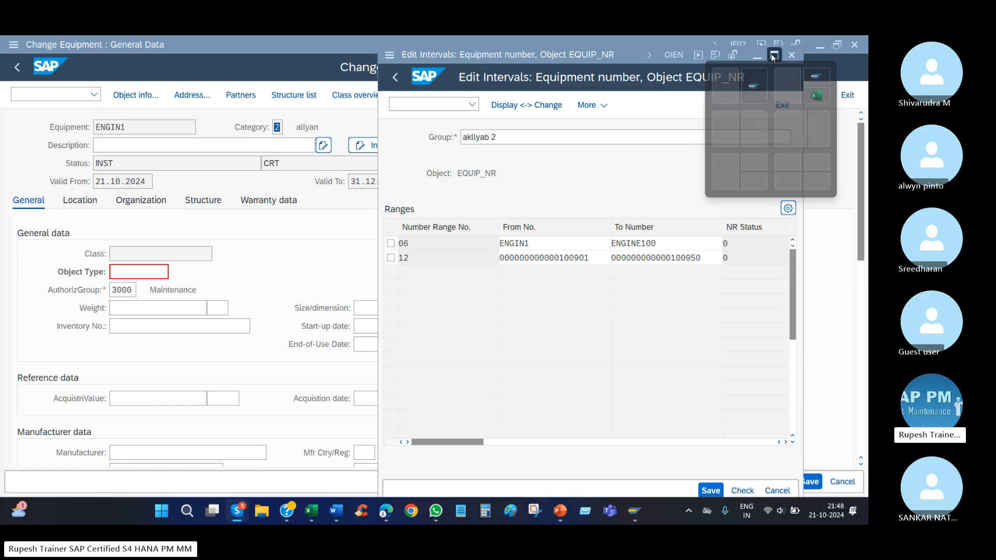
pyautogui.click(772, 57)
pyautogui.click(18, 67)
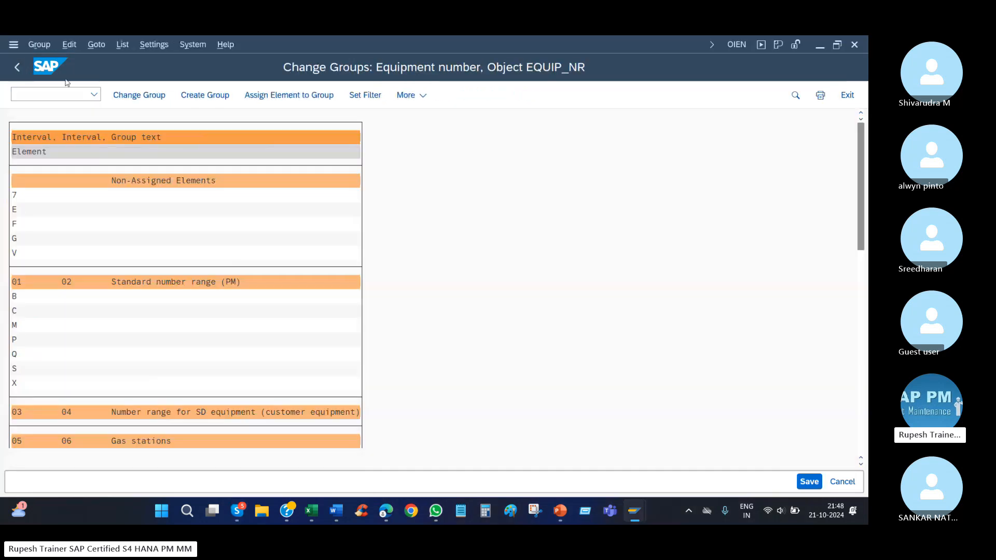
pyautogui.click(285, 169)
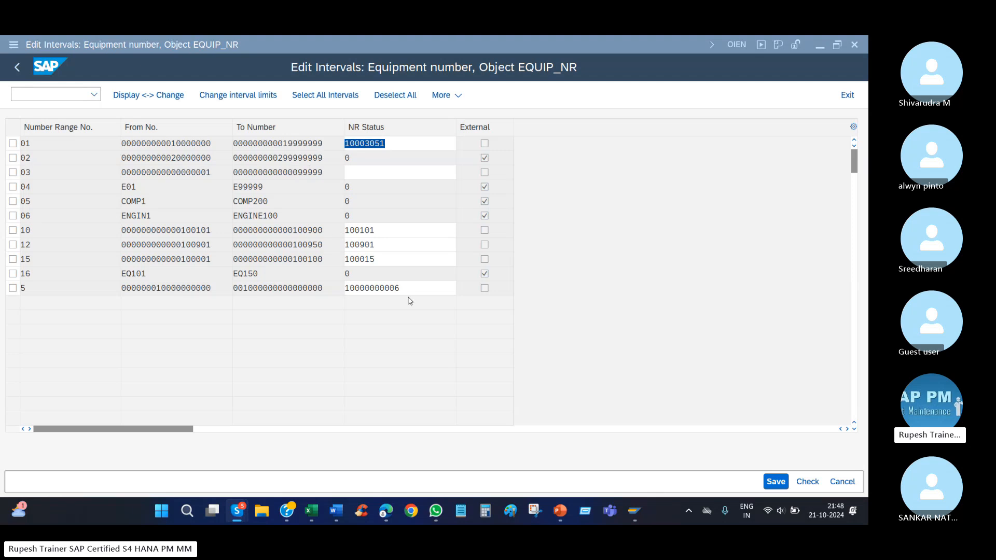
# Check the Number ranges document in Word, and return to the EQUIP_NR intervals in SAP to examine the number status of interval 5.
pyautogui.click(336, 511)
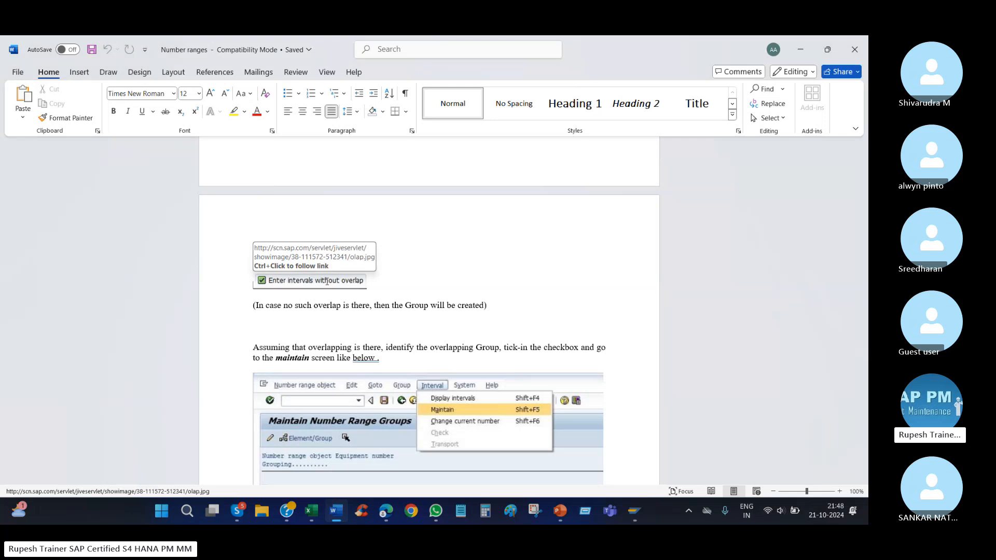
pyautogui.click(634, 505)
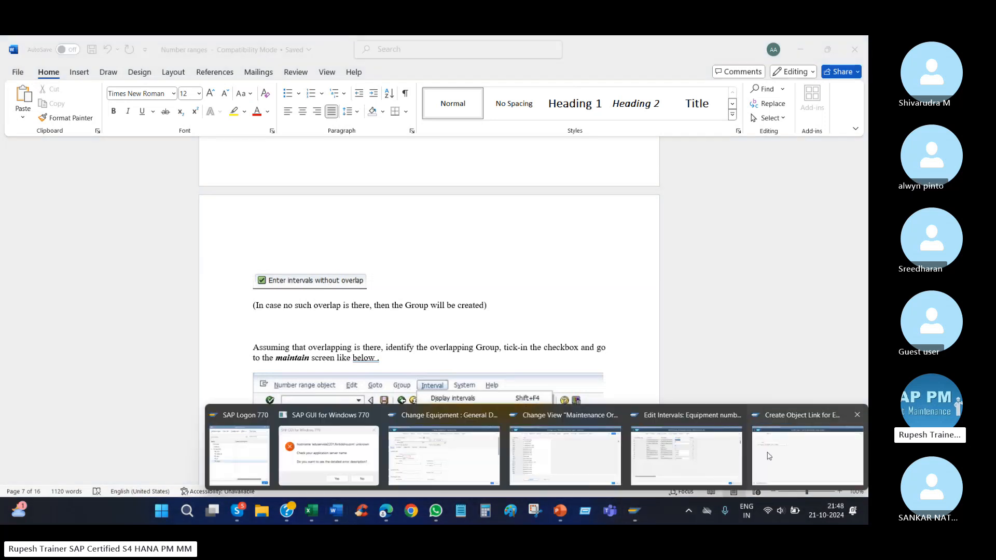
pyautogui.click(686, 454)
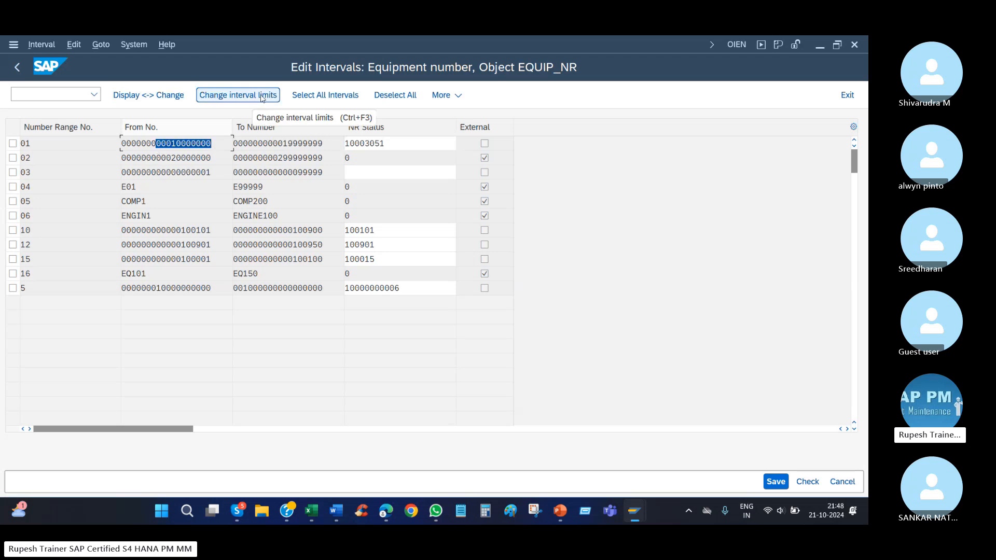
pyautogui.click(102, 45)
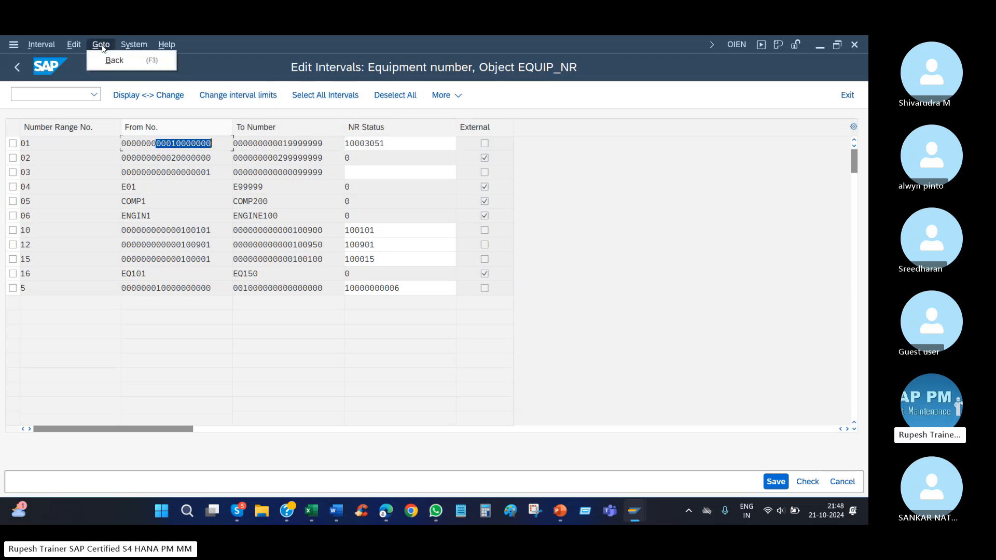
pyautogui.moveTo(36, 47)
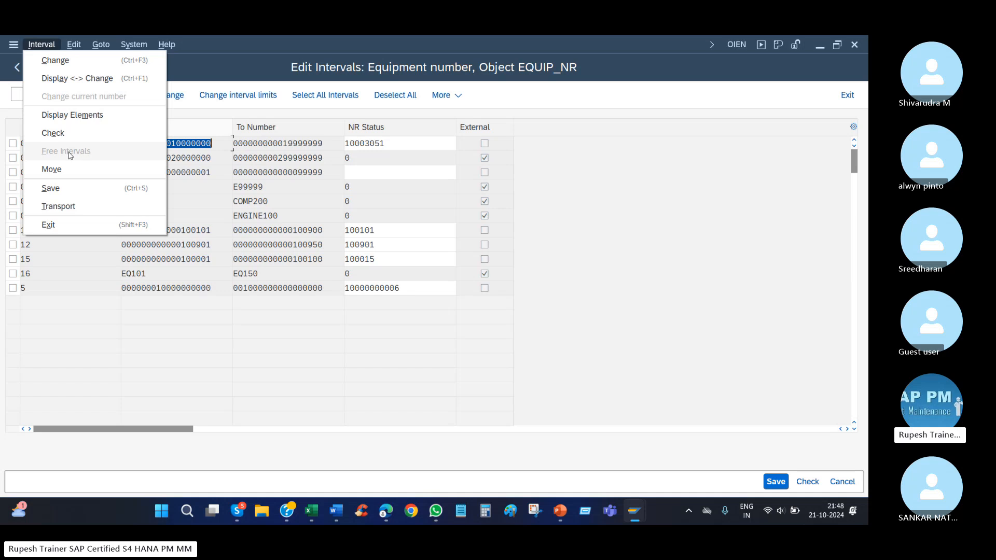
pyautogui.click(296, 419)
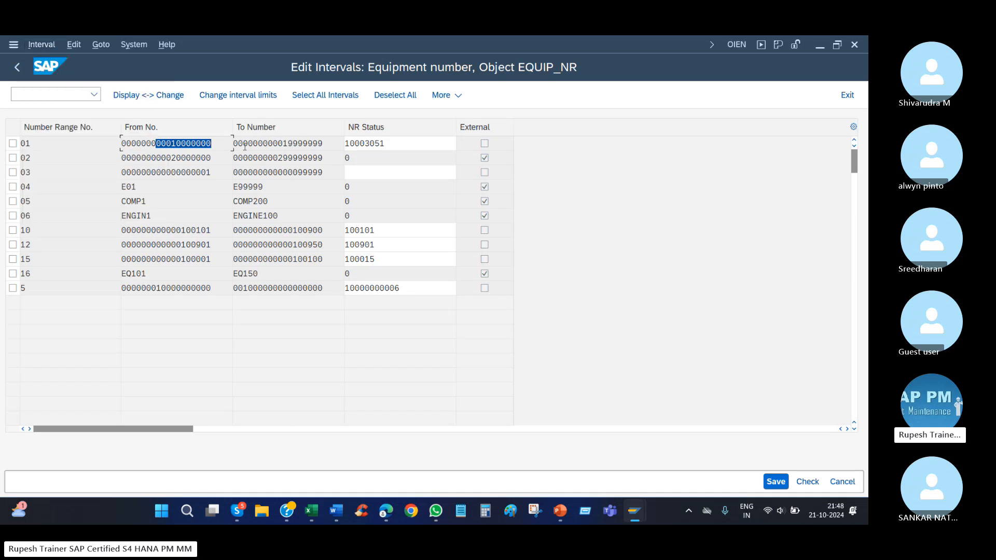
pyautogui.click(410, 293)
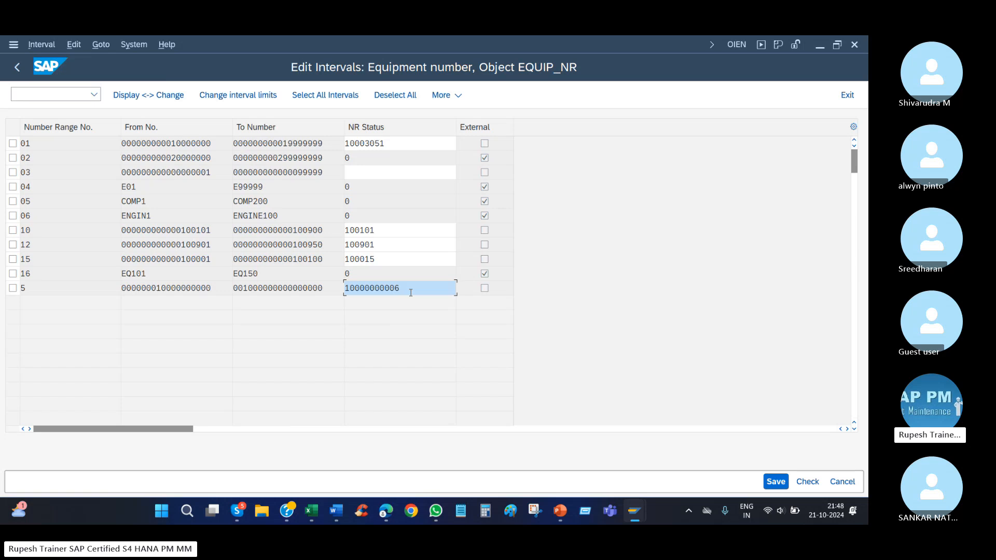
# Leave the interval list, open the EQUIP_NR groups for changing, and start a new group named kfjfgh.
pyautogui.click(17, 67)
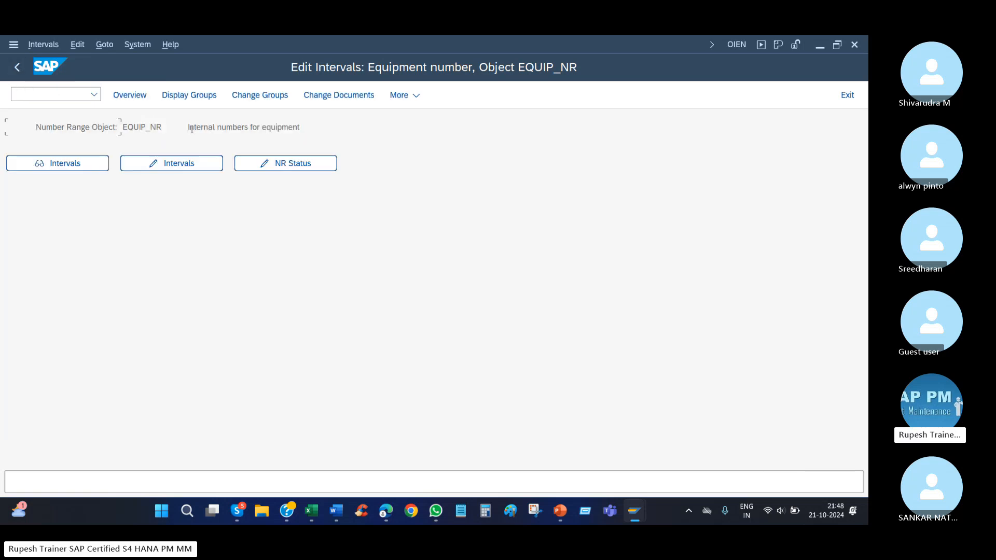
pyautogui.click(266, 97)
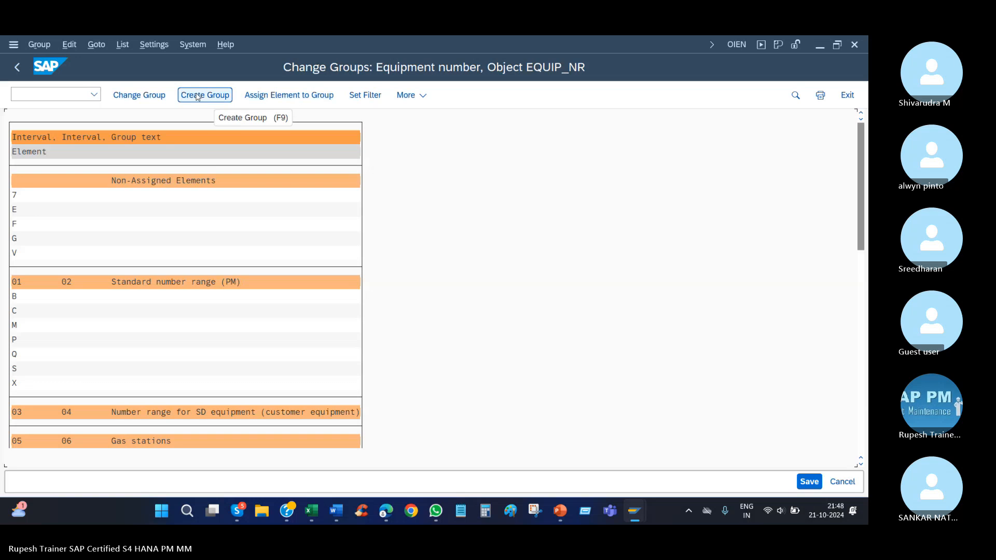
pyautogui.click(197, 96)
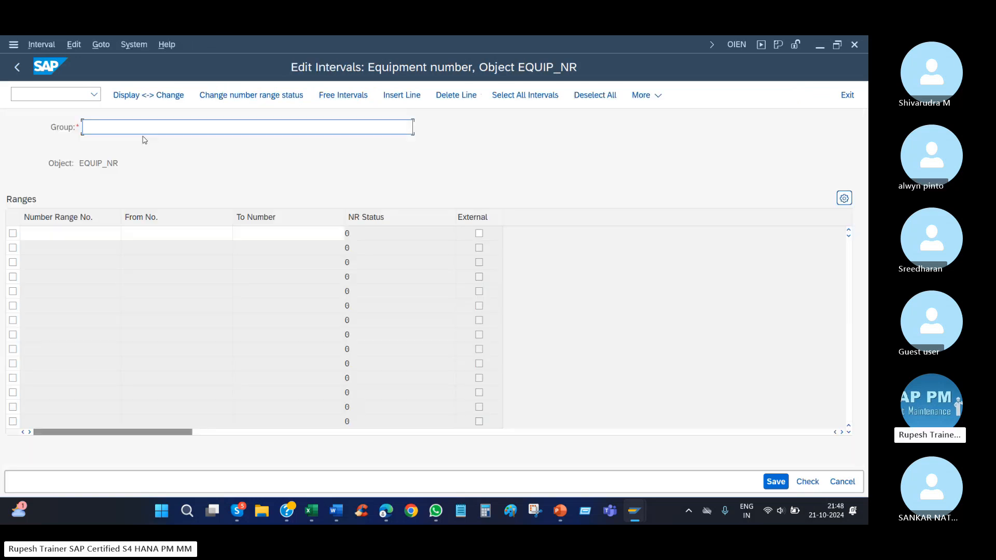
pyautogui.write('kfjfgh')
# Enter an internal number range for group kfjfgh from 100990 to 10100.
pyautogui.click(146, 237)
pyautogui.write('1')
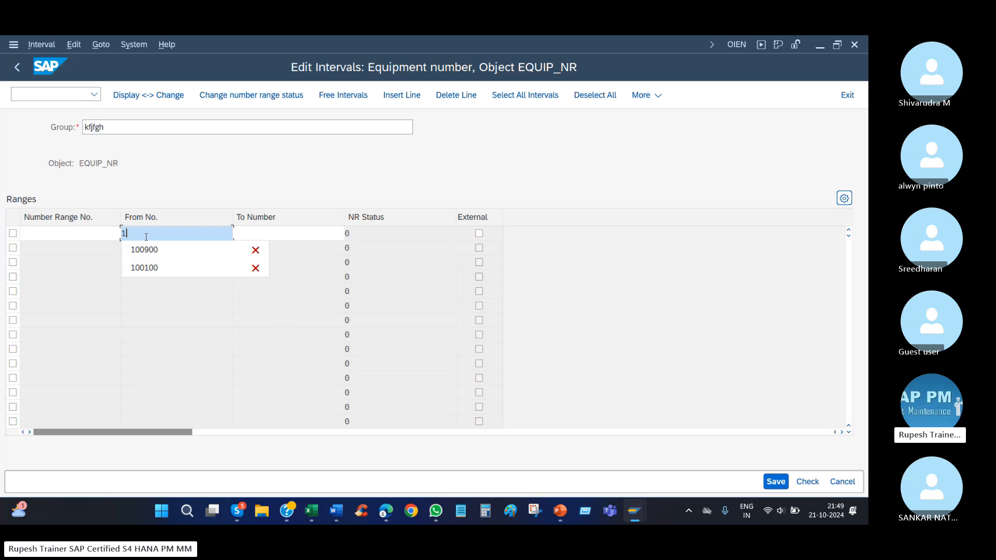
pyautogui.write('00990')
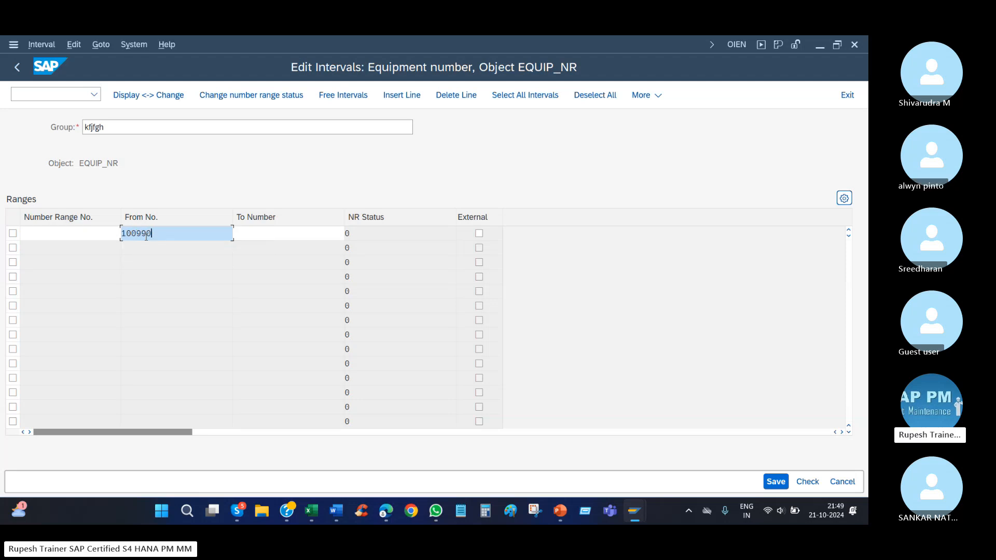
pyautogui.press('Tab')
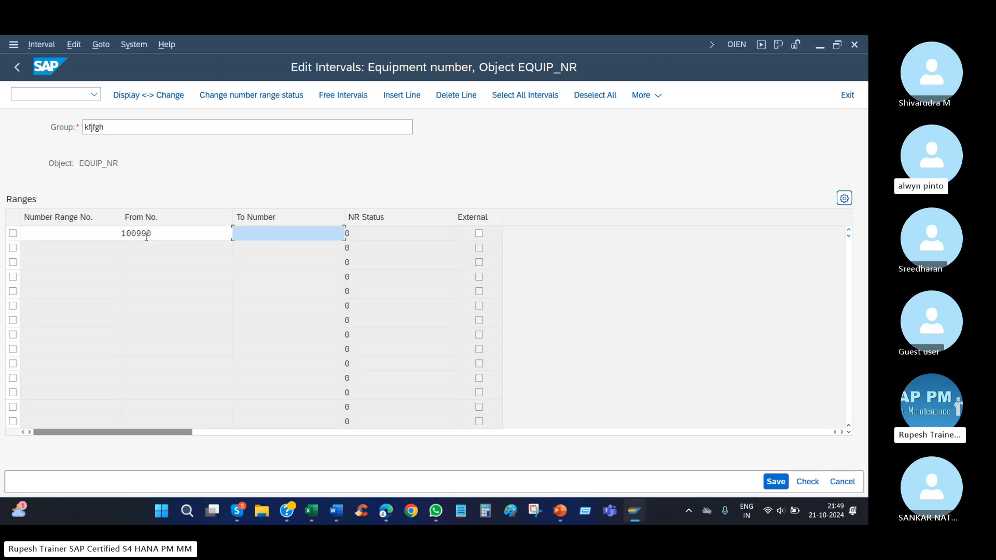
pyautogui.write('1')
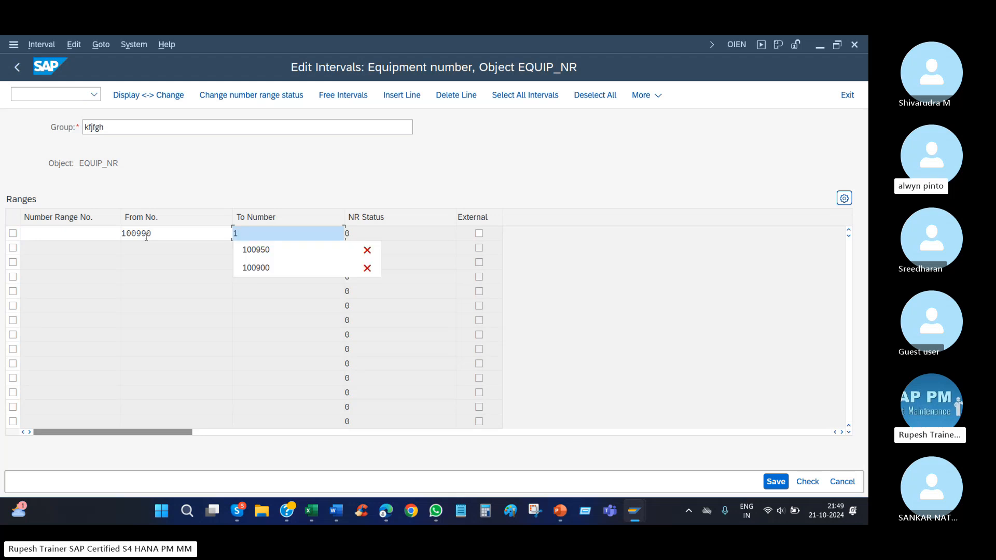
pyautogui.write('0')
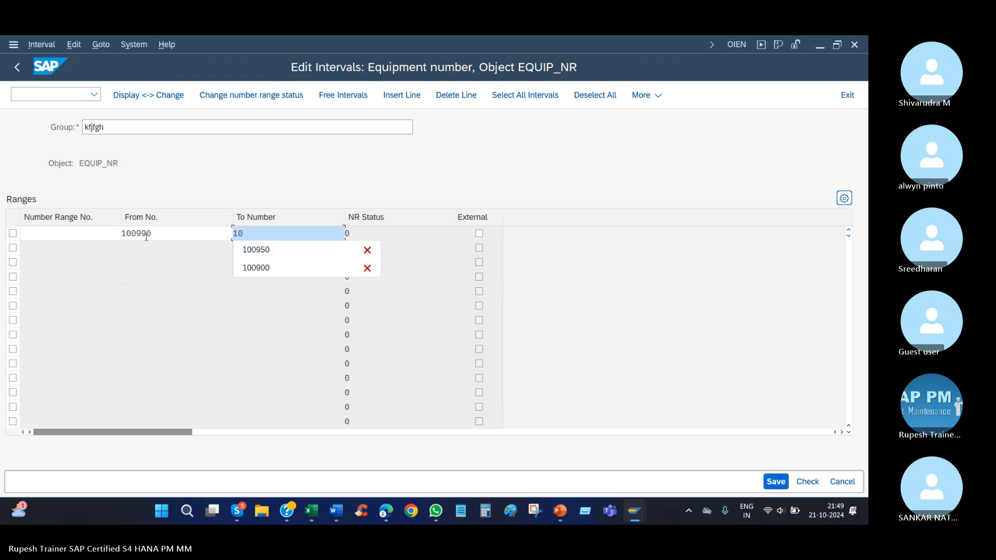
pyautogui.write('10')
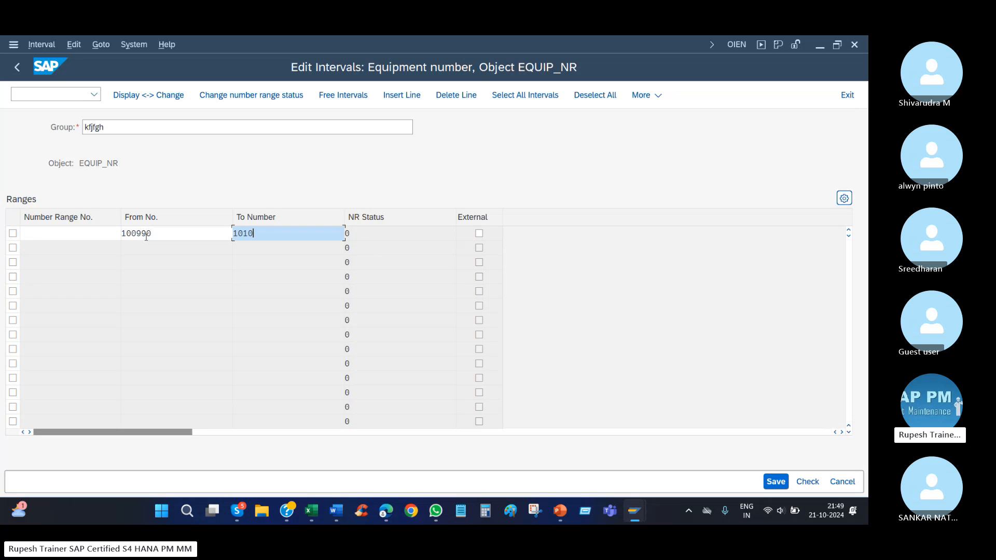
pyautogui.write('0')
pyautogui.press('Return')
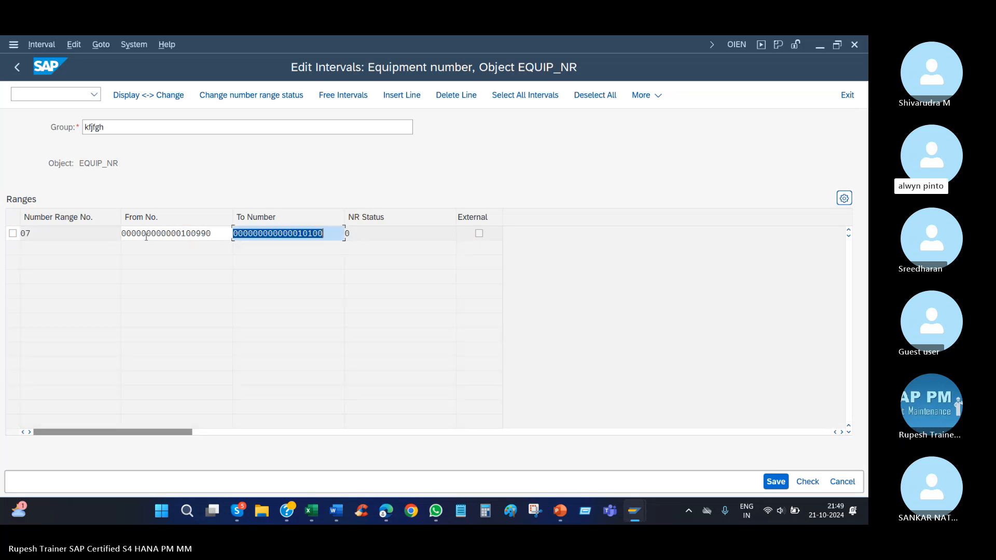
pyautogui.click(177, 233)
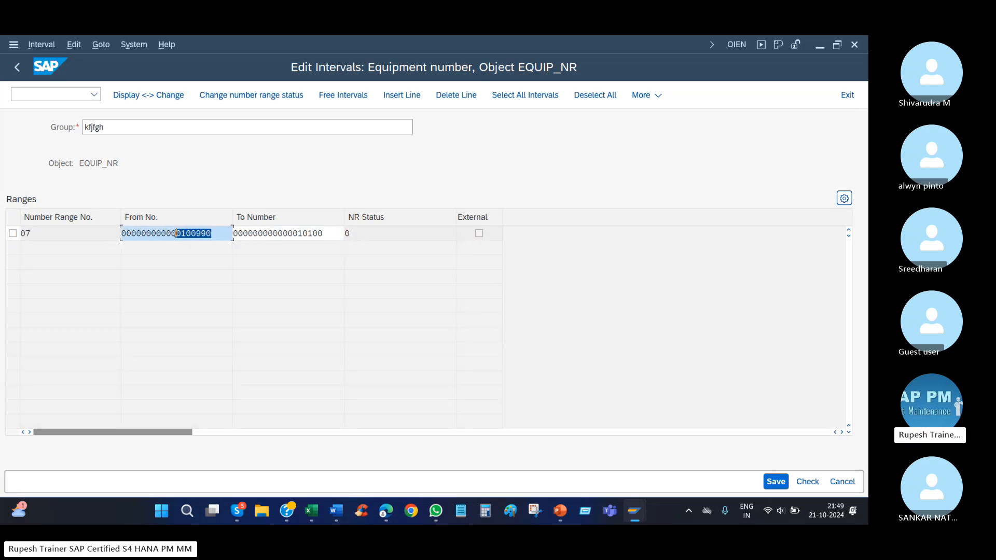
pyautogui.moveTo(224, 230); pyautogui.dragTo(156, 233)
pyautogui.moveTo(330, 236); pyautogui.dragTo(267, 233)
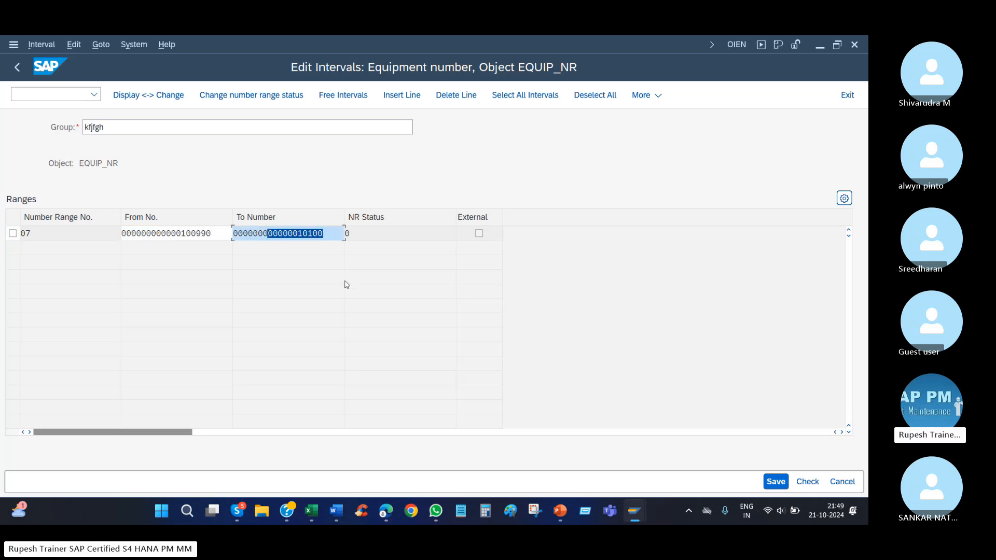
# Insert a second, external interval into the group, running from MIL1 to MILL 2.
pyautogui.click(415, 100)
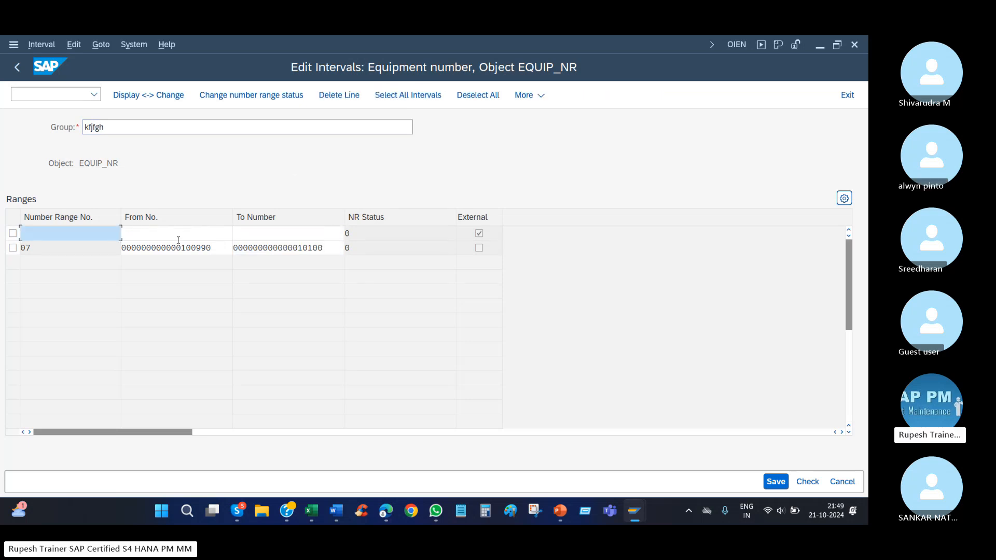
pyautogui.click(169, 230)
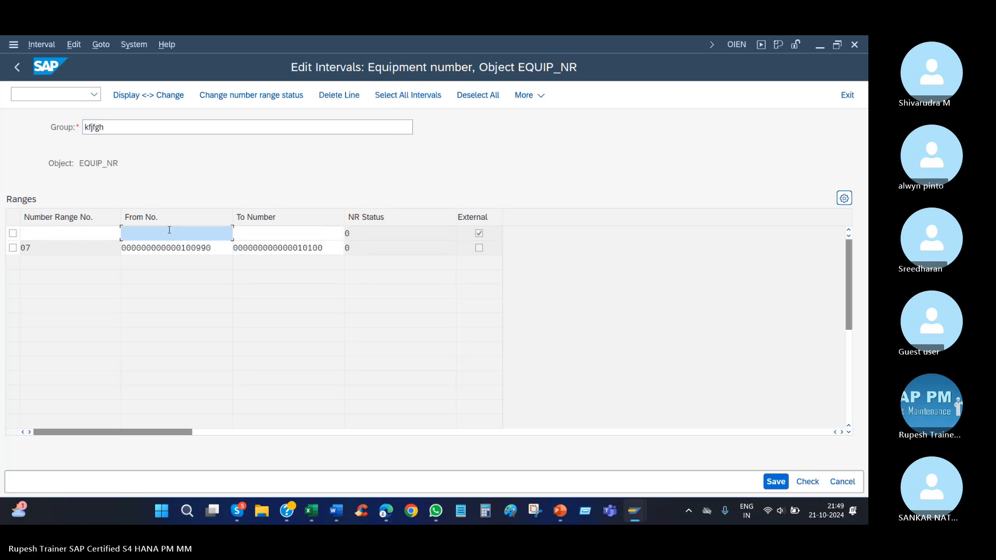
pyautogui.write('mil1')
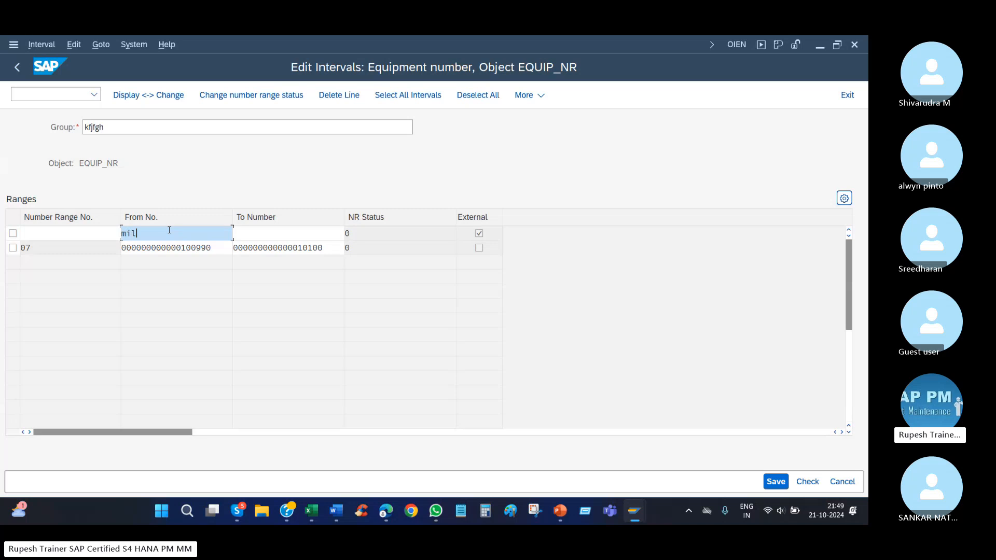
pyautogui.press('Tab')
pyautogui.write('mill')
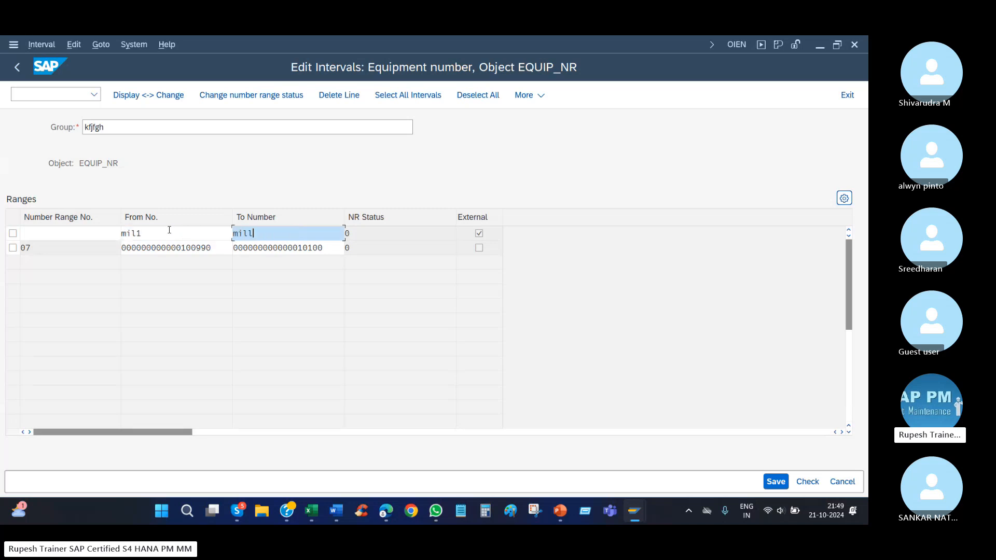
pyautogui.write(' 2')
pyautogui.press('Return')
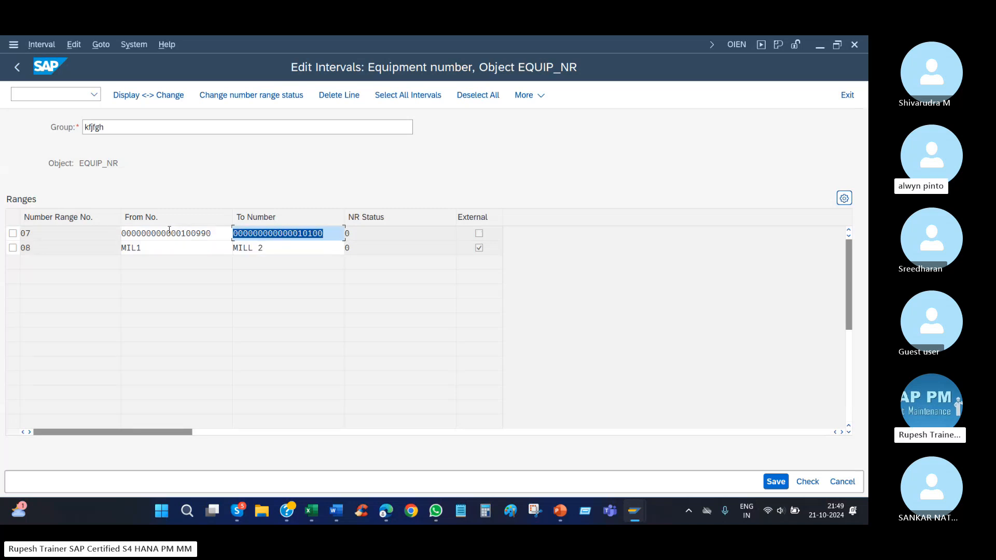
# Review the new group's name and the limits of its internal and external intervals.
pyautogui.click(126, 127)
pyautogui.doubleClick(126, 127)
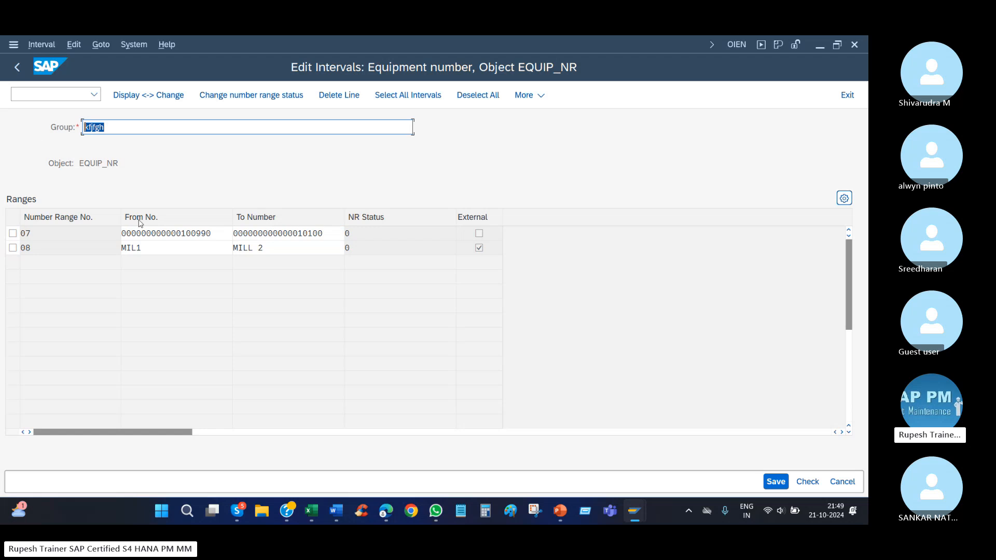
pyautogui.click(156, 251)
pyautogui.press('Up')
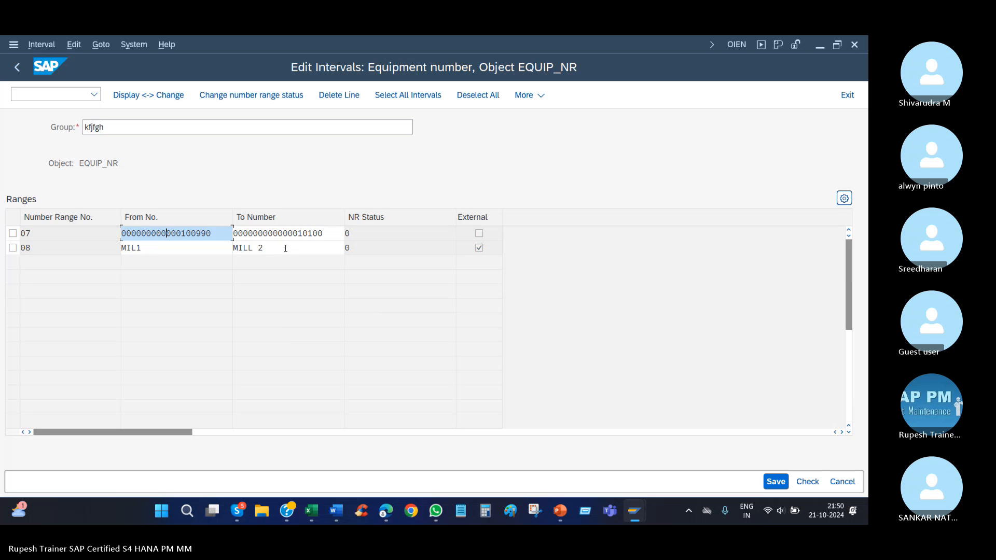
pyautogui.moveTo(216, 232); pyautogui.dragTo(71, 235)
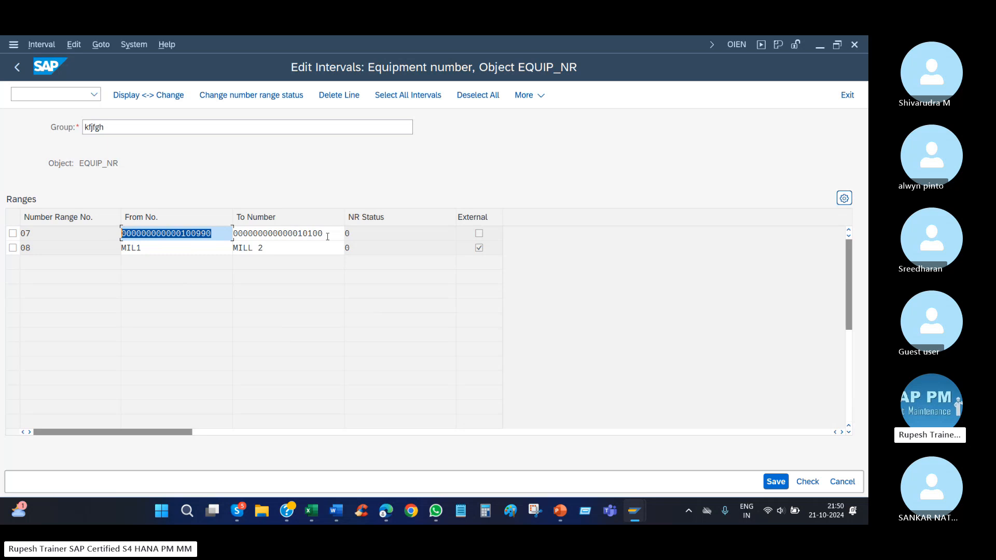
pyautogui.press('Tab')
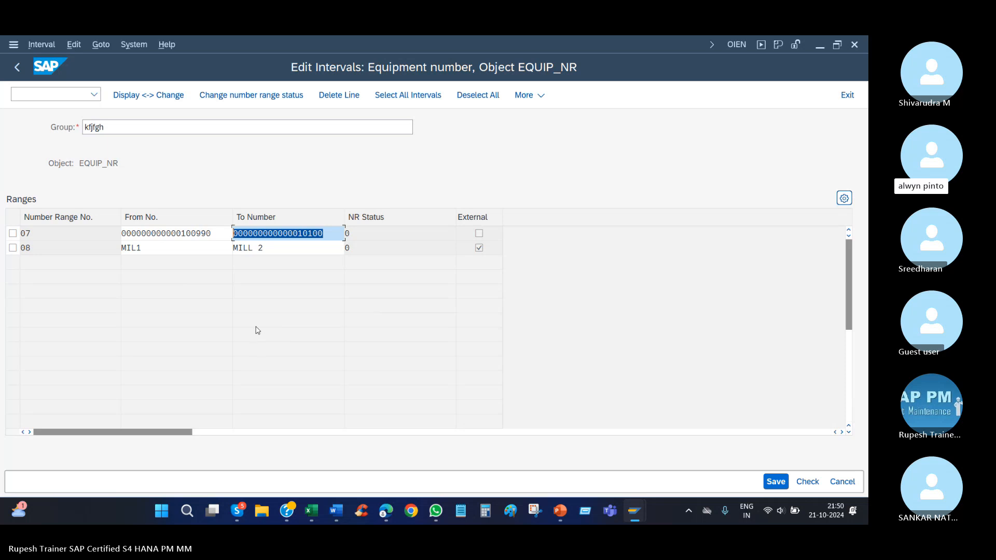
pyautogui.click(121, 130)
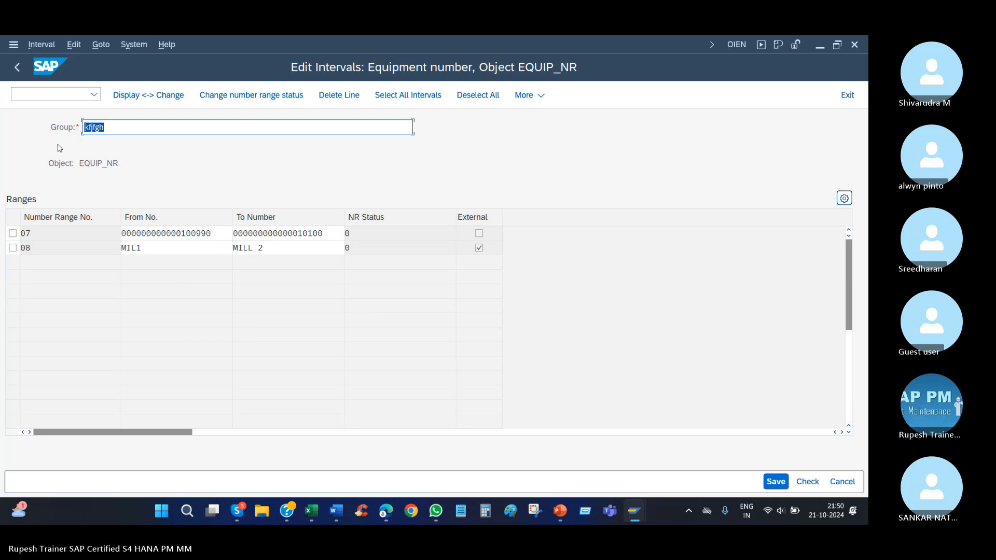
# Check the category 2 and group range notes in the SAP PM (2) workbook in Excel, and return to the new group in SAP.
pyautogui.click(318, 510)
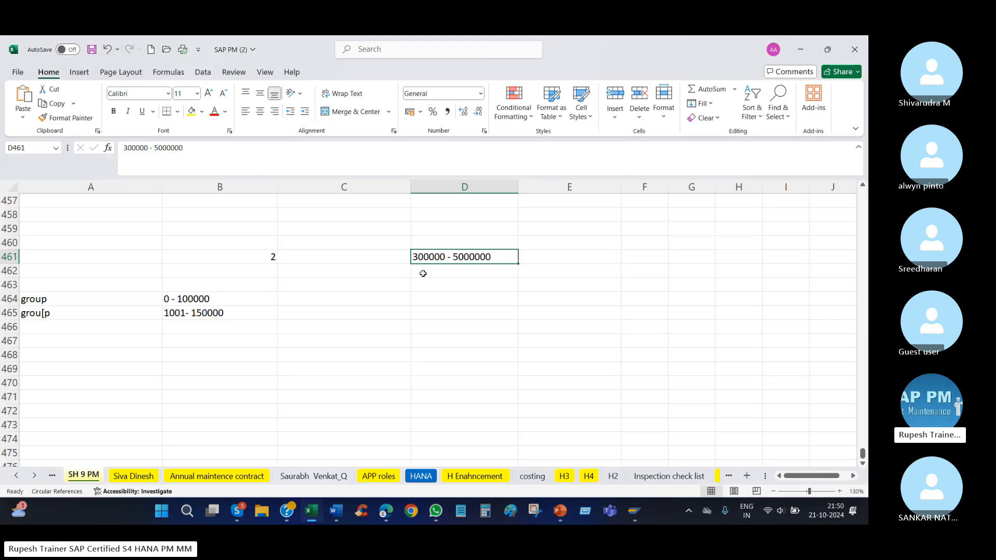
pyautogui.scroll(1, 343, 280)
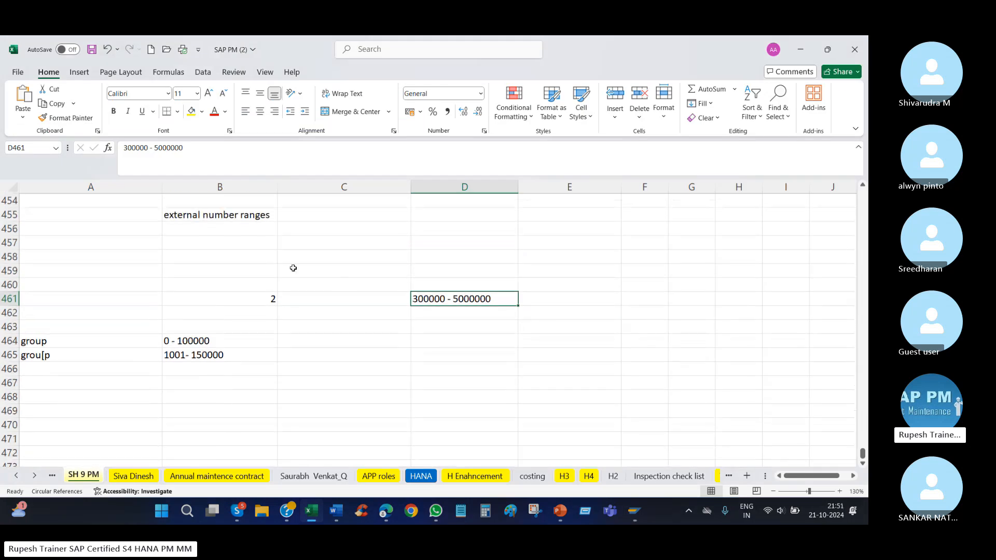
pyautogui.click(238, 299)
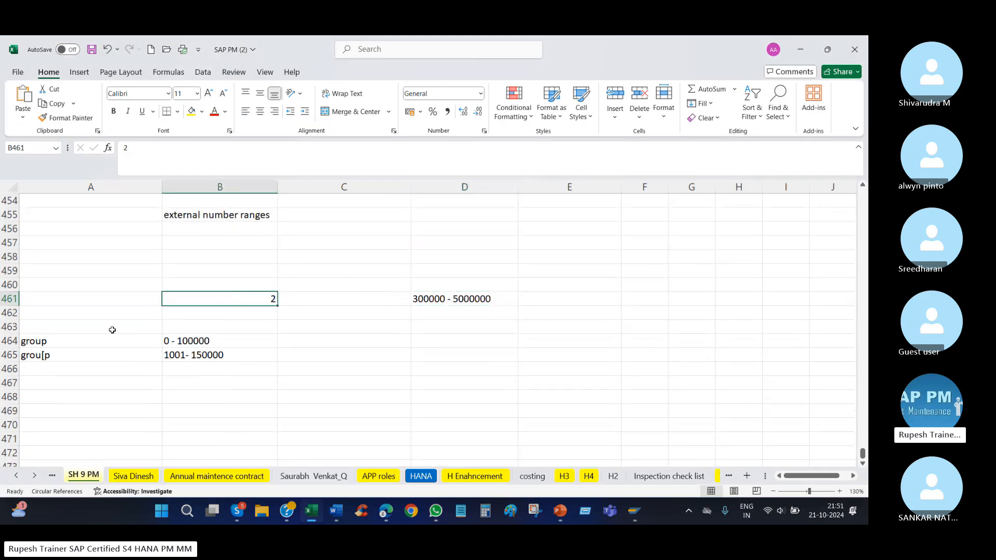
pyautogui.moveTo(57, 342); pyautogui.dragTo(43, 356)
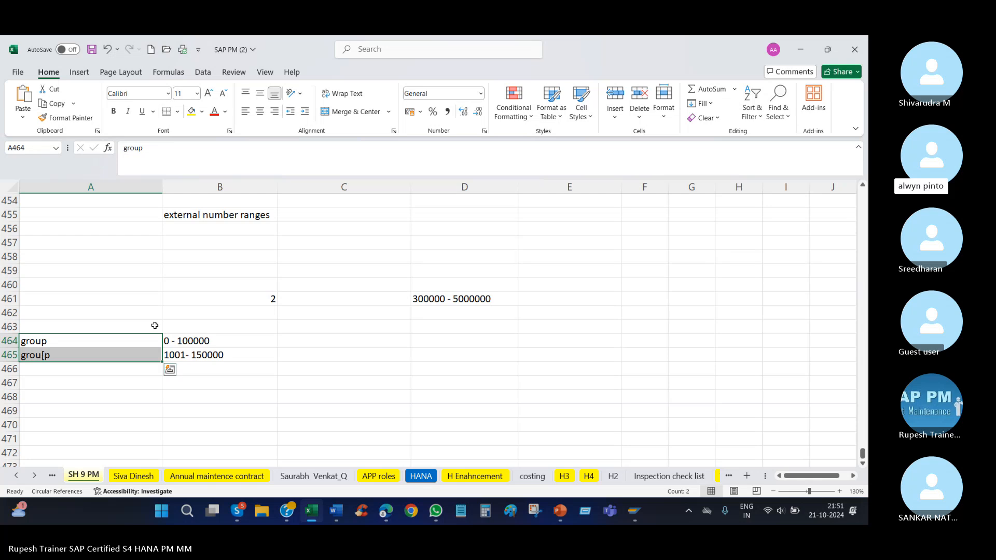
pyautogui.click(56, 340)
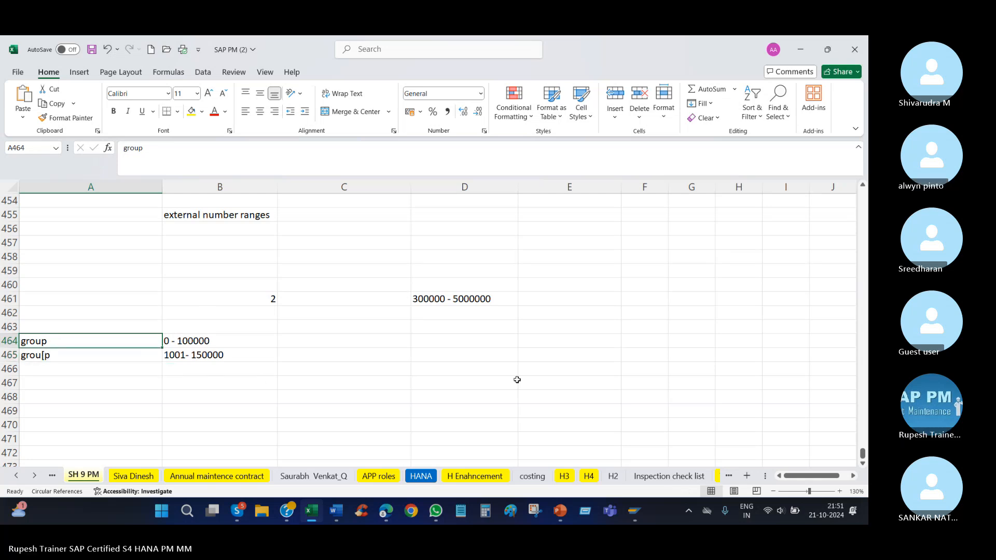
pyautogui.click(634, 511)
pyautogui.click(712, 452)
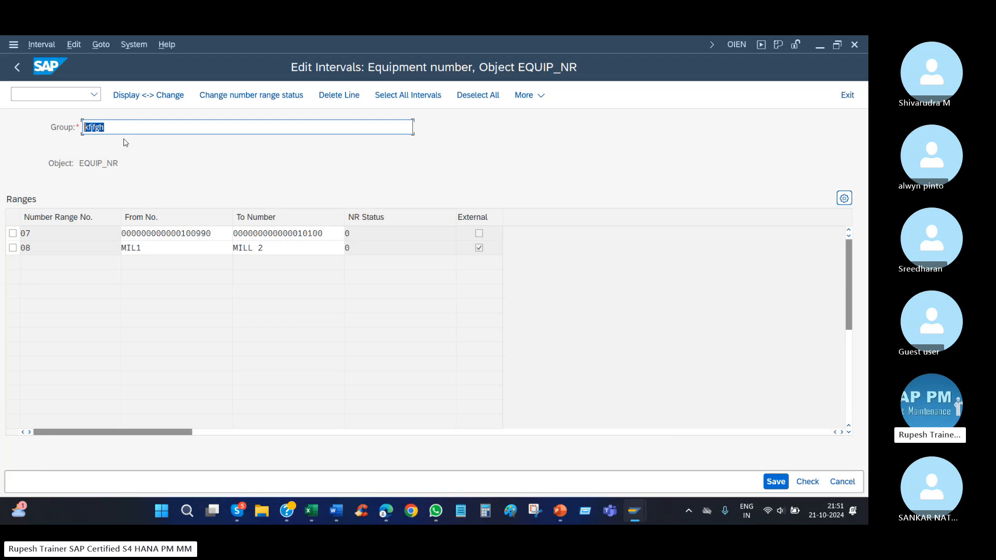
# Try to save group kfjfgh with its internal and external intervals.
pyautogui.click(775, 481)
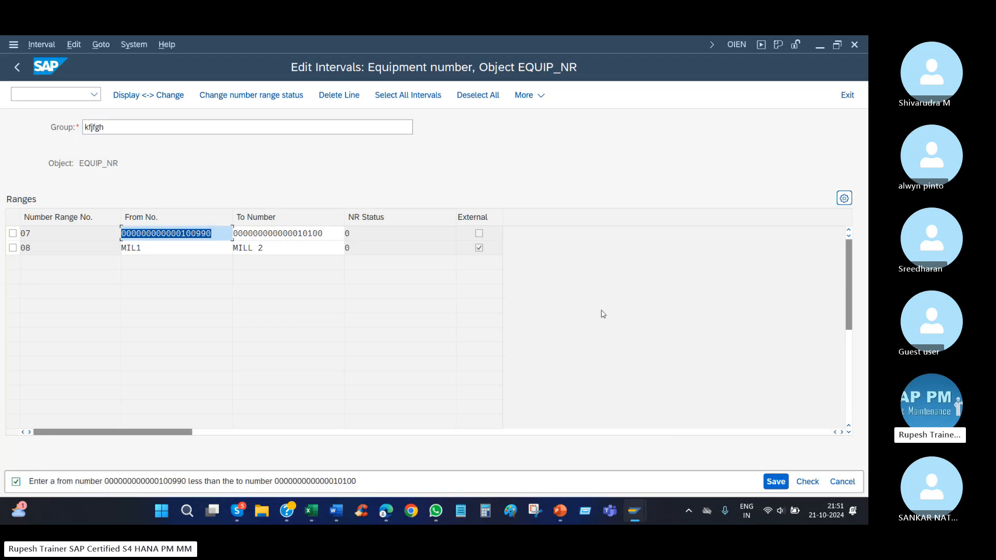
pyautogui.click(307, 339)
pyautogui.rightClick(511, 164)
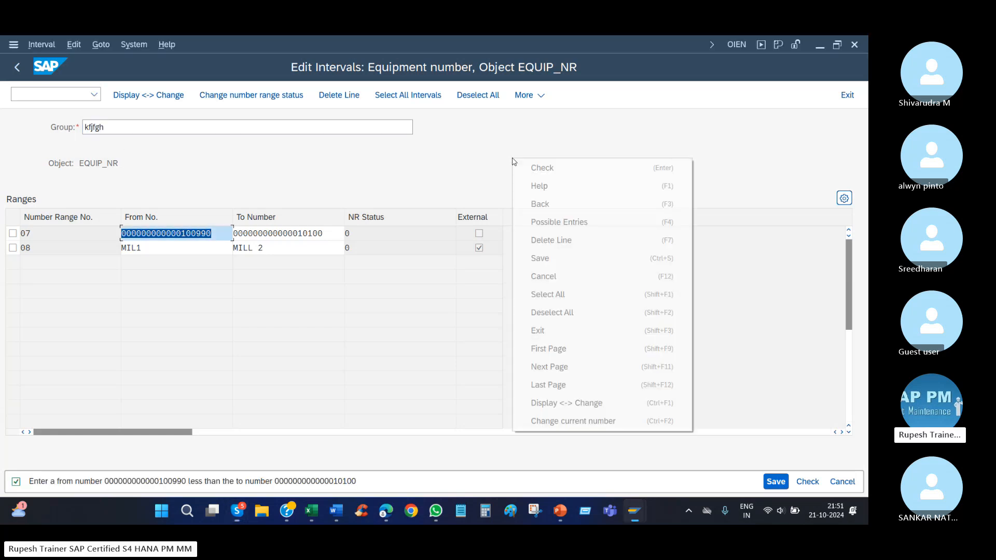
# Rename the group as rain and try to save it while leaving interval editing.
pyautogui.click(29, 134)
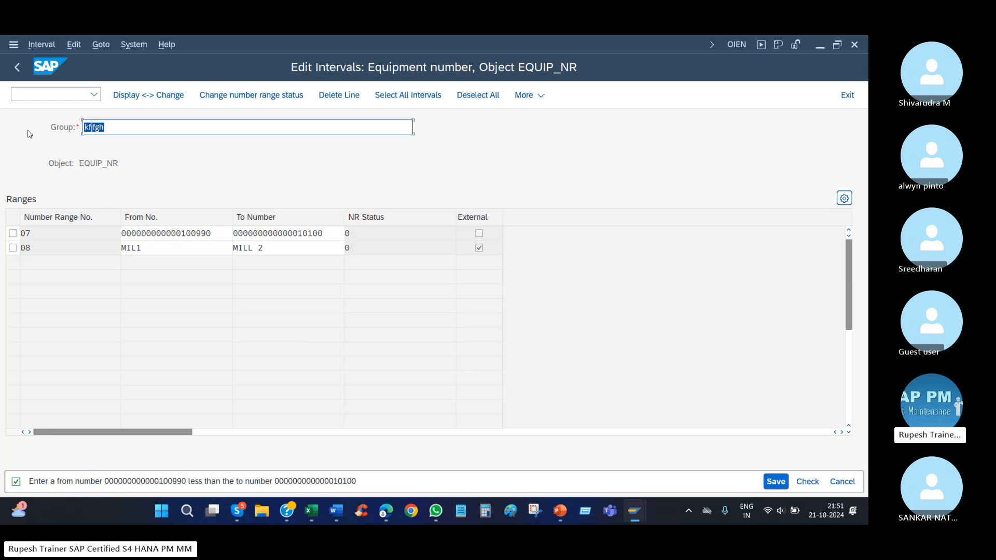
pyautogui.write('rain')
pyautogui.press('Tab')
pyautogui.press('Tab')
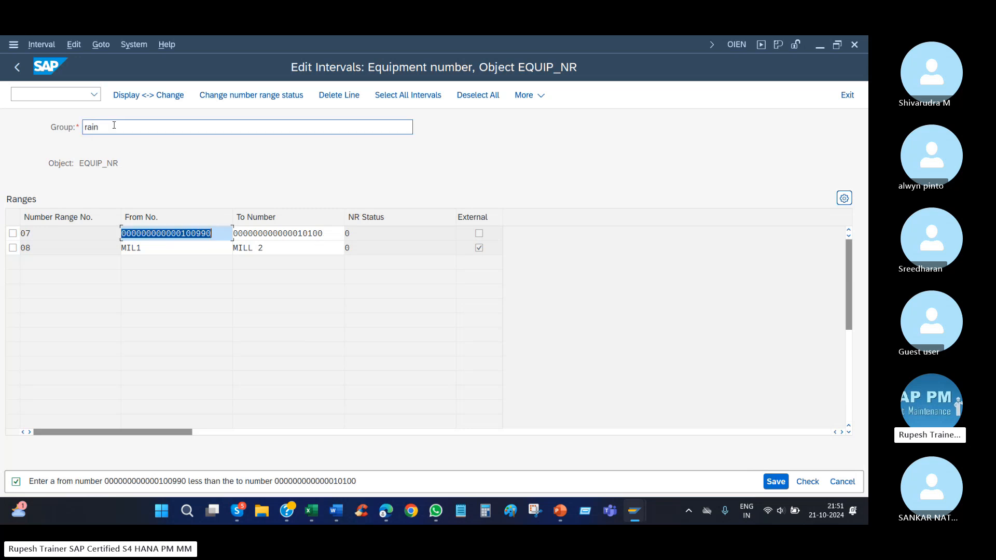
pyautogui.rightClick(498, 167)
pyautogui.click(553, 212)
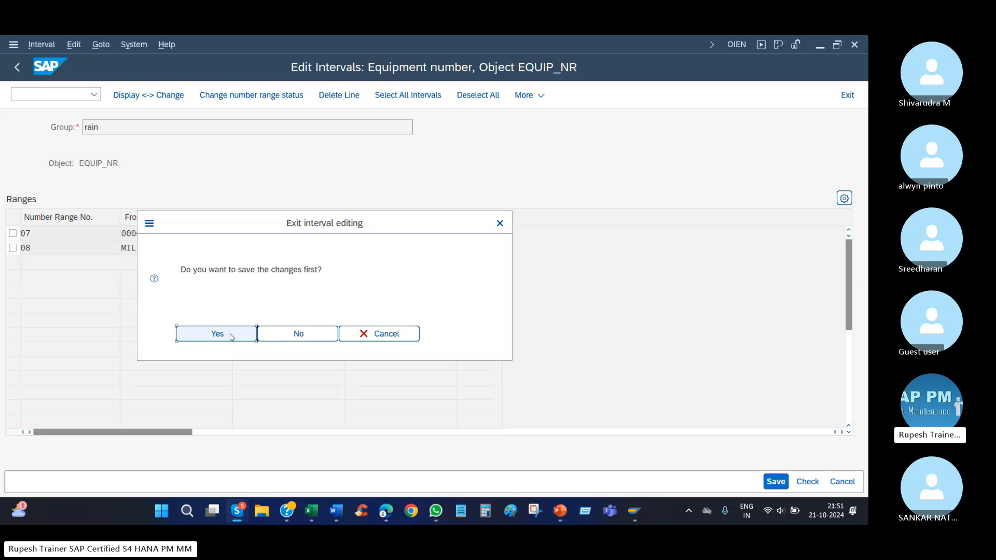
pyautogui.click(231, 337)
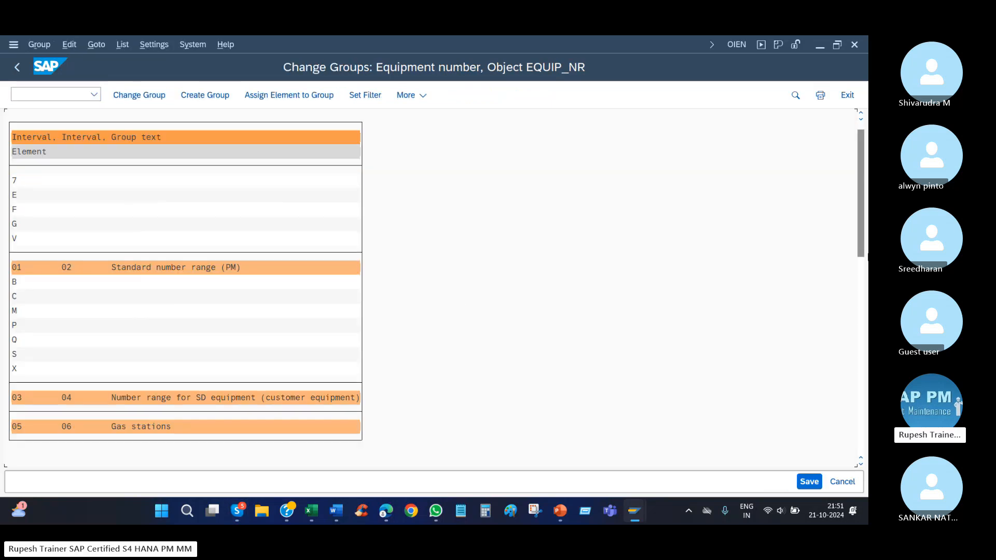
# Look through the full list of equipment number range groups for the rain group.
pyautogui.moveTo(863, 236); pyautogui.dragTo(864, 433)
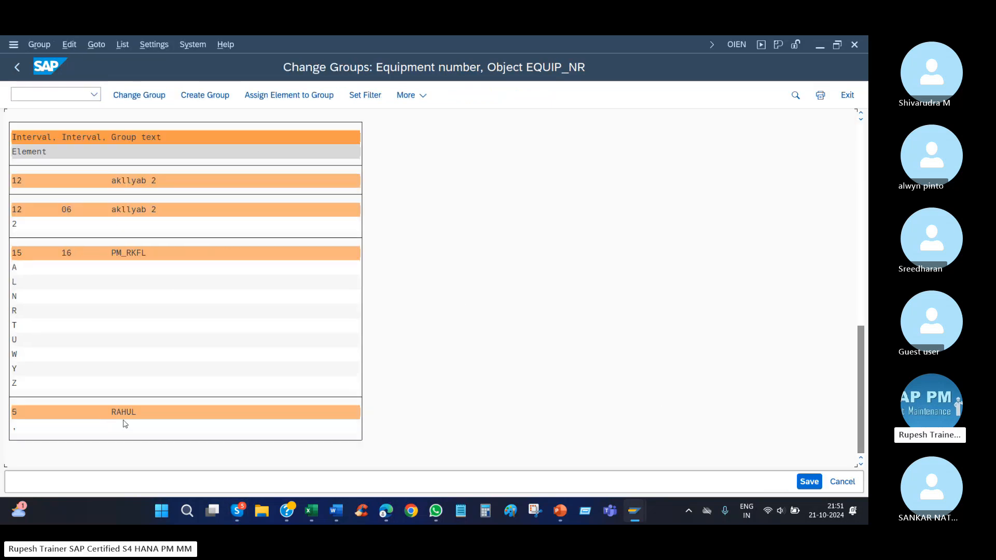
pyautogui.scroll(6, 152, 368)
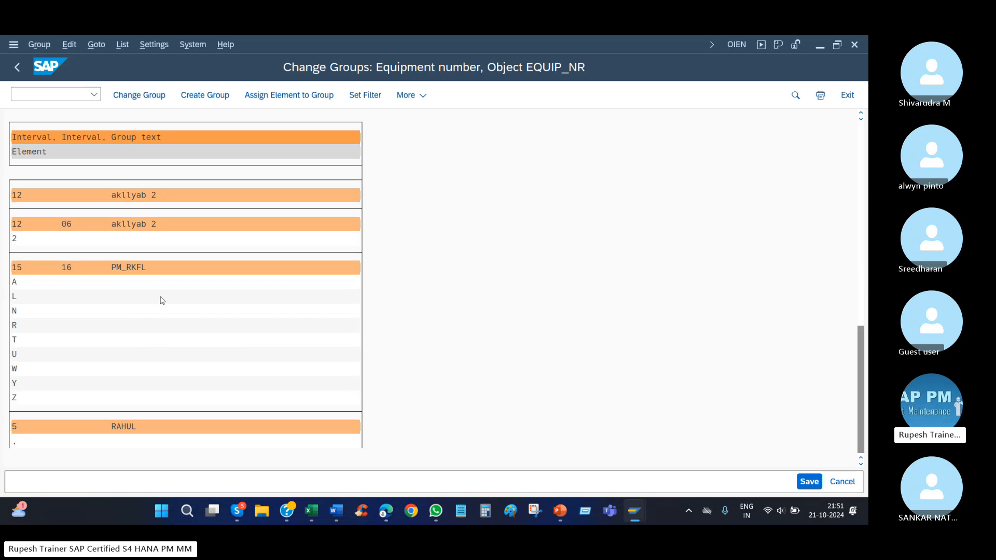
pyautogui.scroll(3, 155, 321)
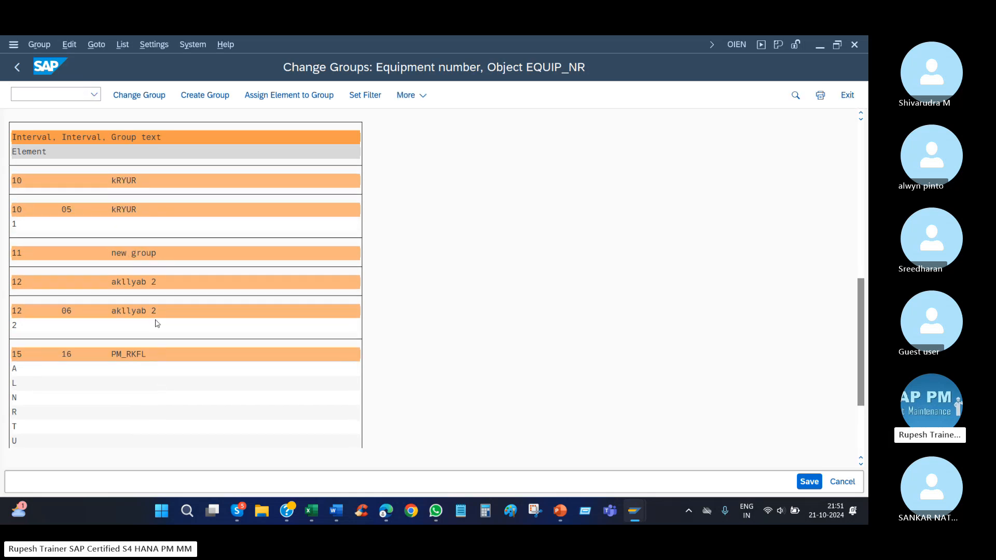
pyautogui.scroll(3, 154, 323)
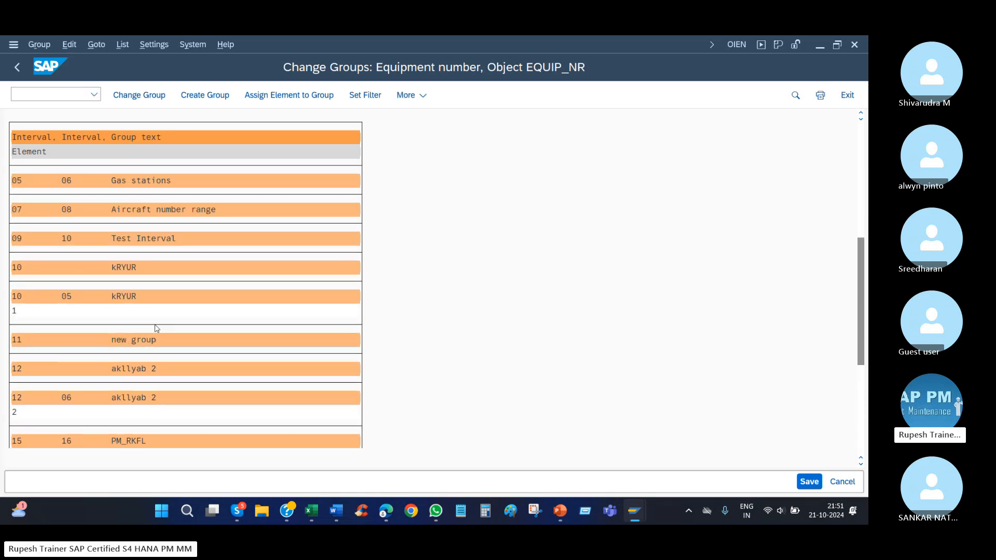
pyautogui.scroll(5, 156, 329)
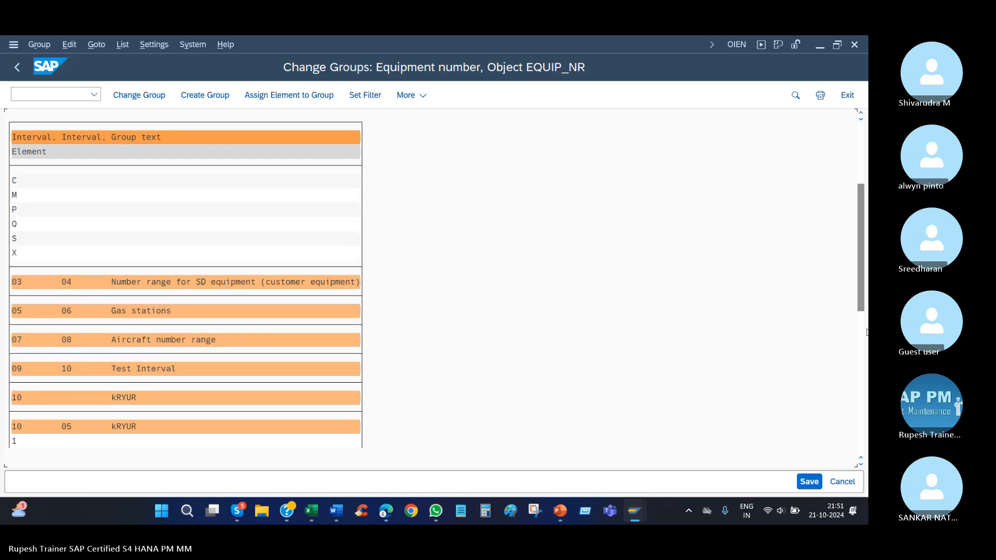
pyautogui.click(860, 384)
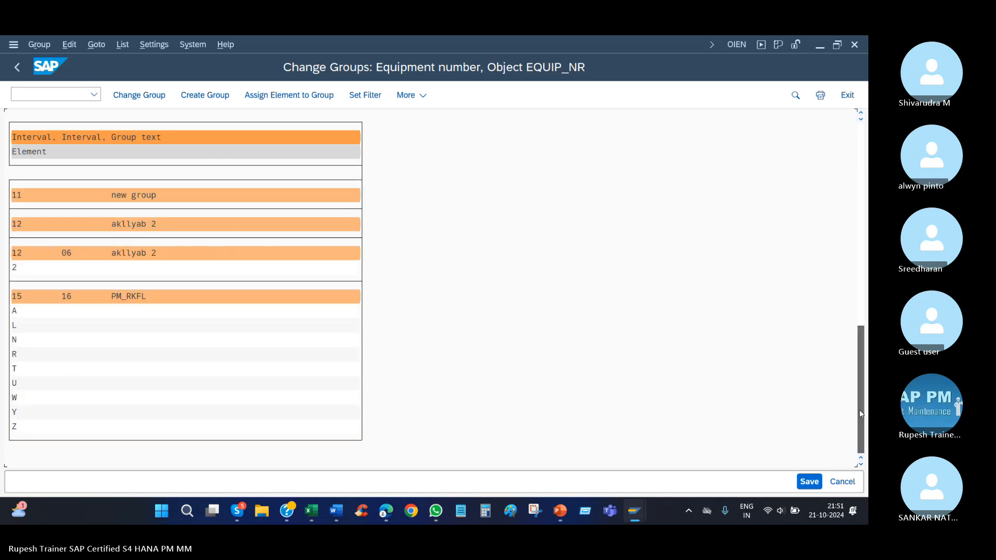
pyautogui.scroll(-1, 92, 288)
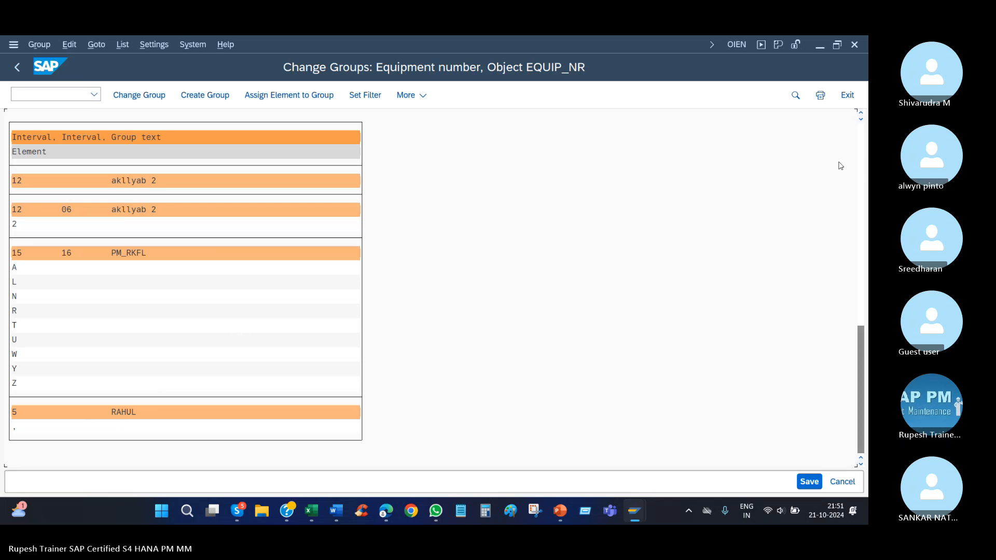
pyautogui.click(861, 157)
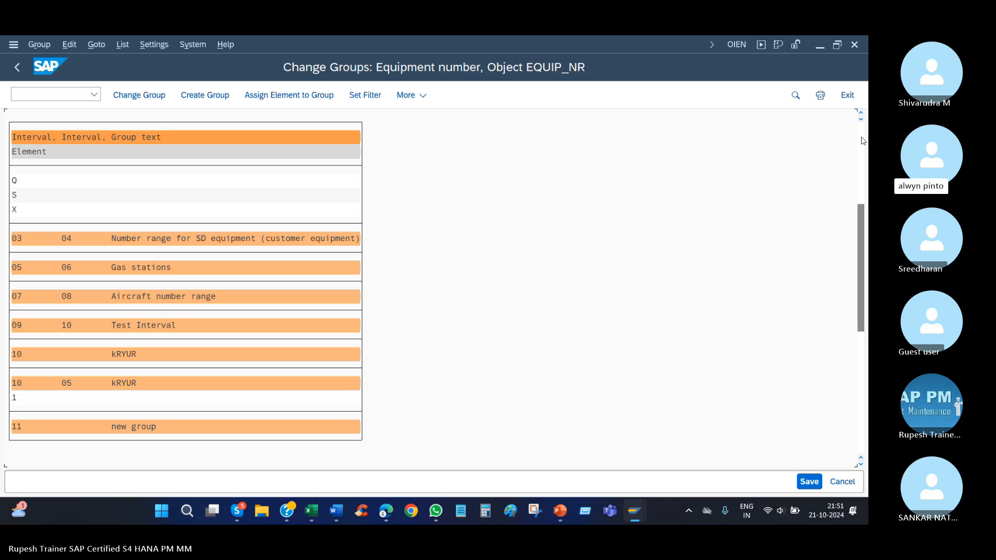
pyautogui.click(862, 141)
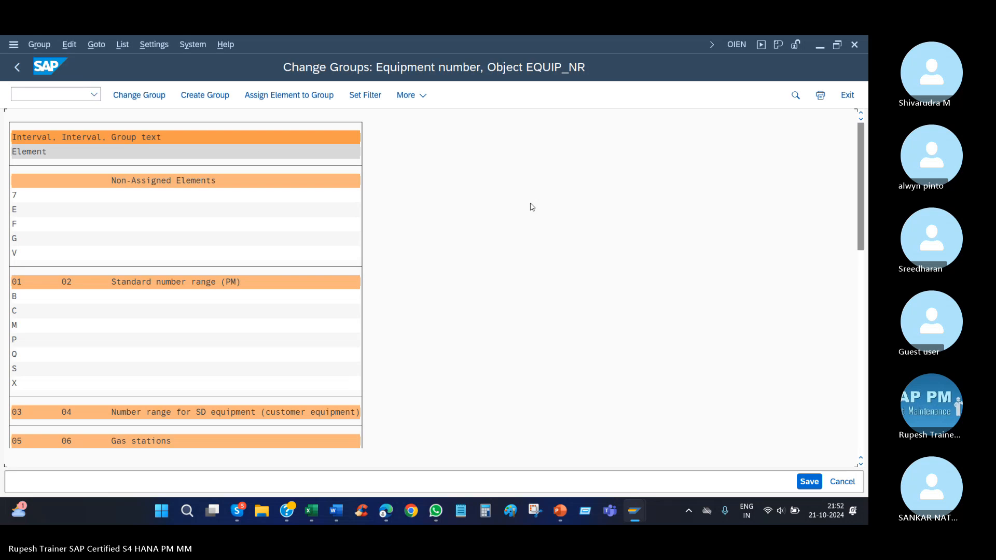
# Search the group list for rain, and close the search.
pyautogui.hotkey('ctrl', 'f')
pyautogui.write('rain')
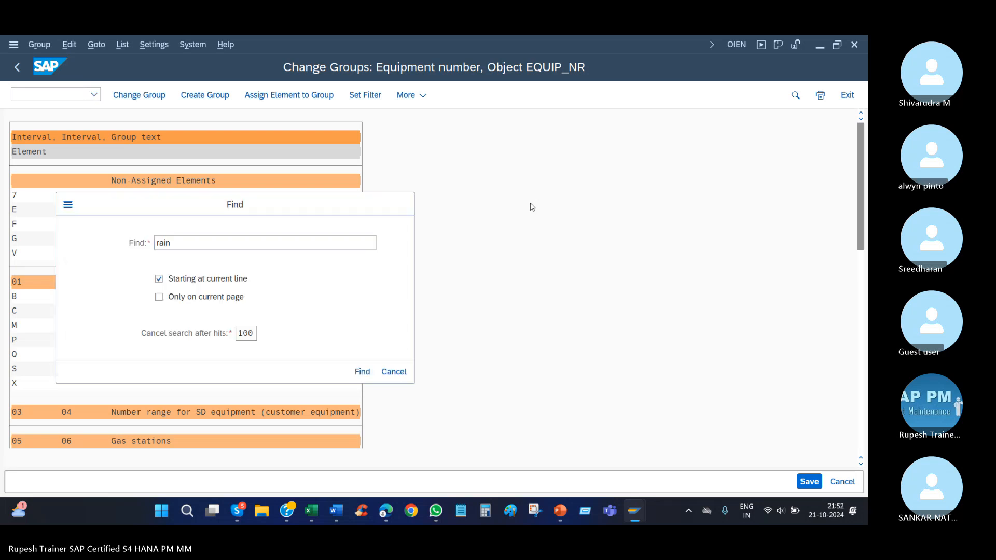
pyautogui.press('Return')
pyautogui.press('Return')
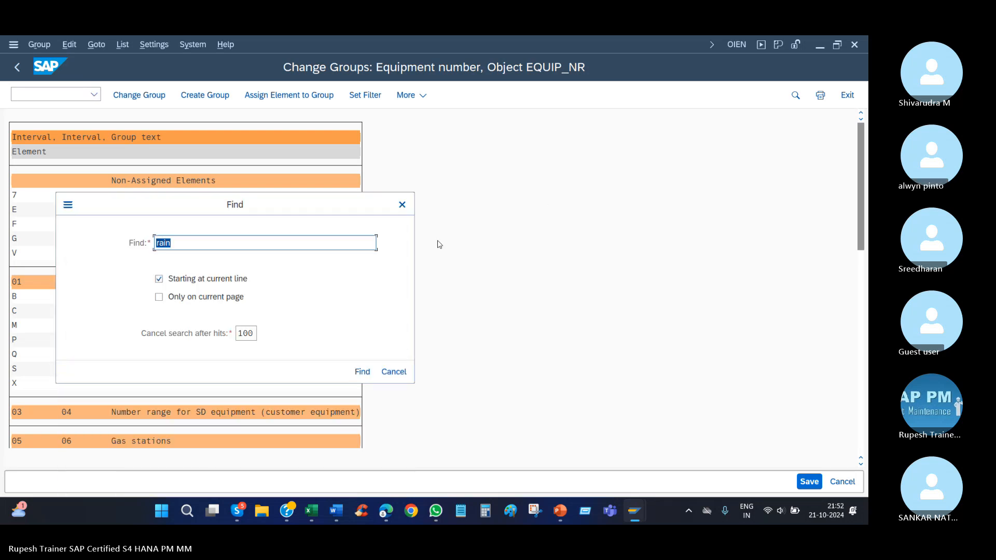
pyautogui.click(402, 204)
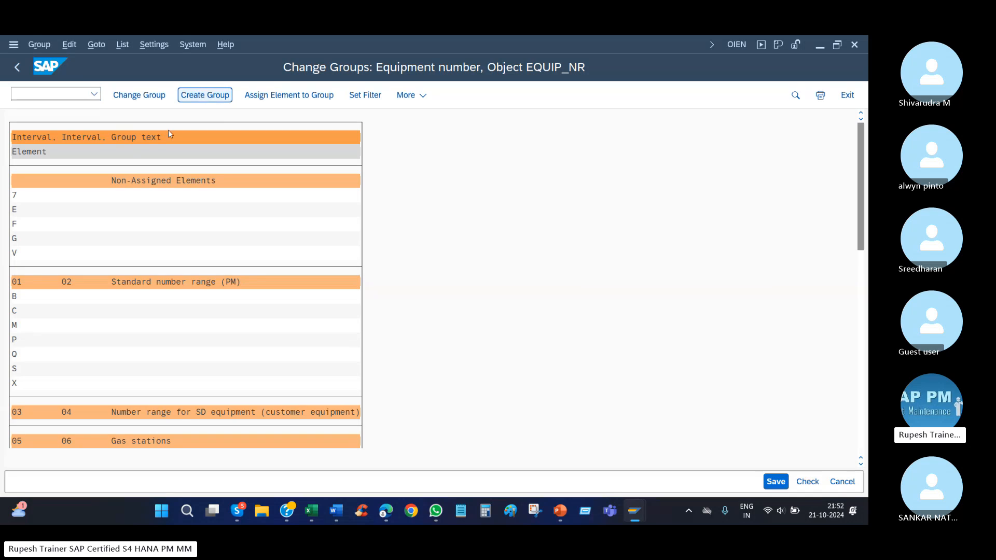
# Start creating another number range group and name it rain1.
pyautogui.press('Return')
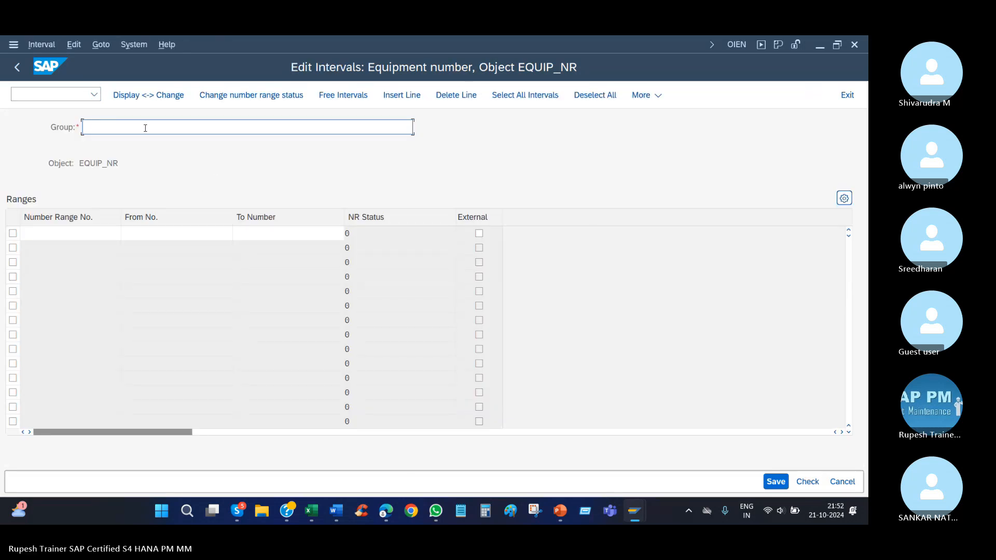
pyautogui.write('\\\\raim')
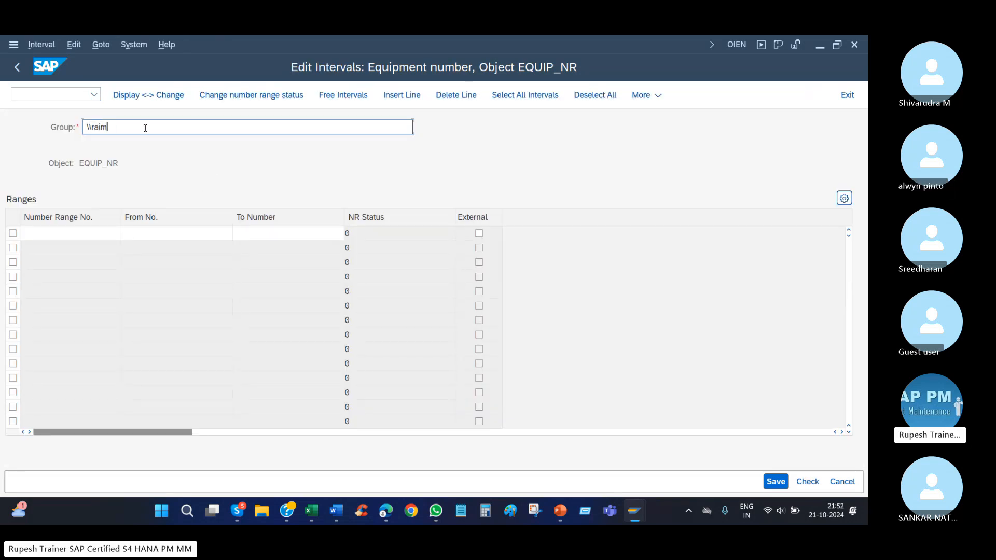
pyautogui.press('BackSpace')
pyautogui.press('BackSpace')
pyautogui.press('BackSpace')
pyautogui.press('BackSpace')
pyautogui.press('BackSpace')
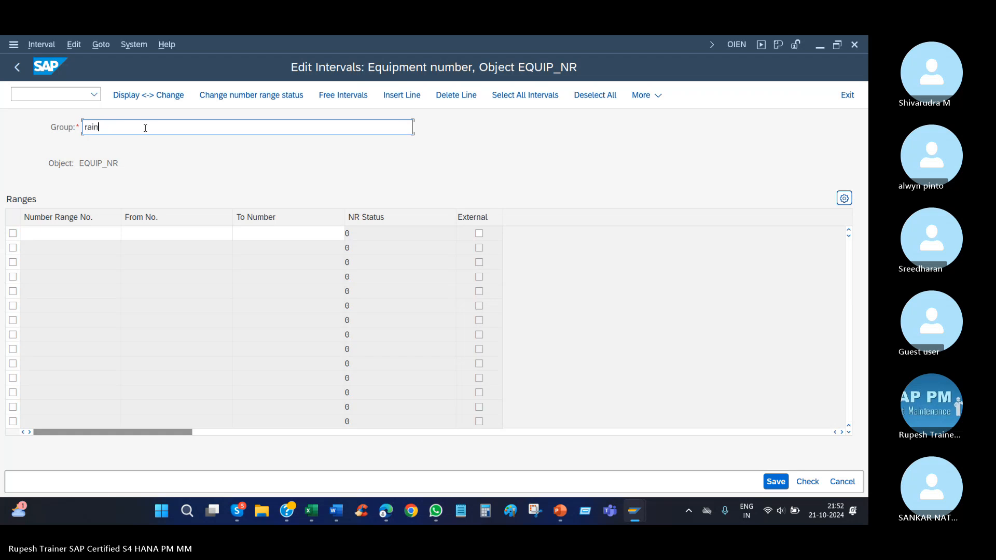
# Enter an internal number range for group rain1 from 110000 to 110010.
pyautogui.press('Tab')
pyautogui.press('Tab')
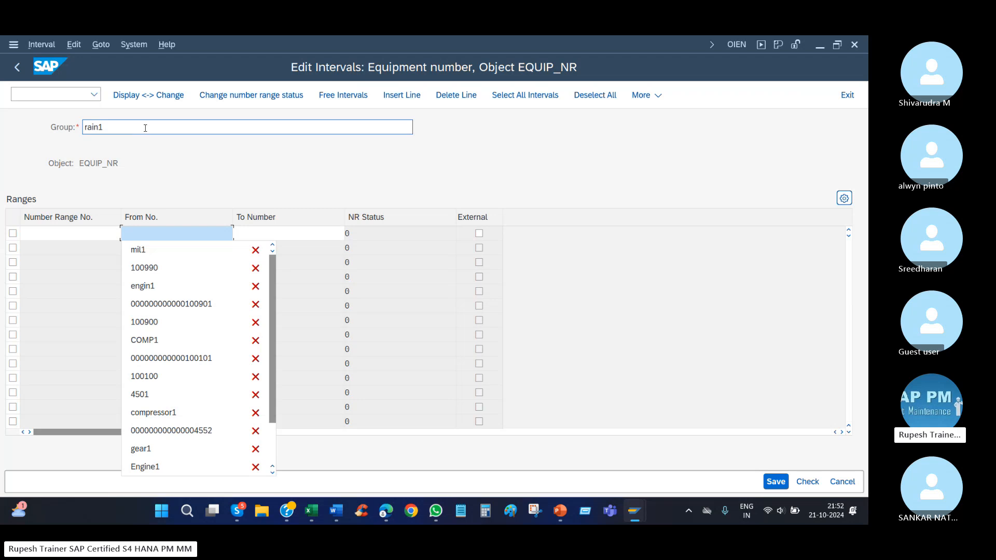
pyautogui.press('Down')
pyautogui.press('Down')
pyautogui.press('Down')
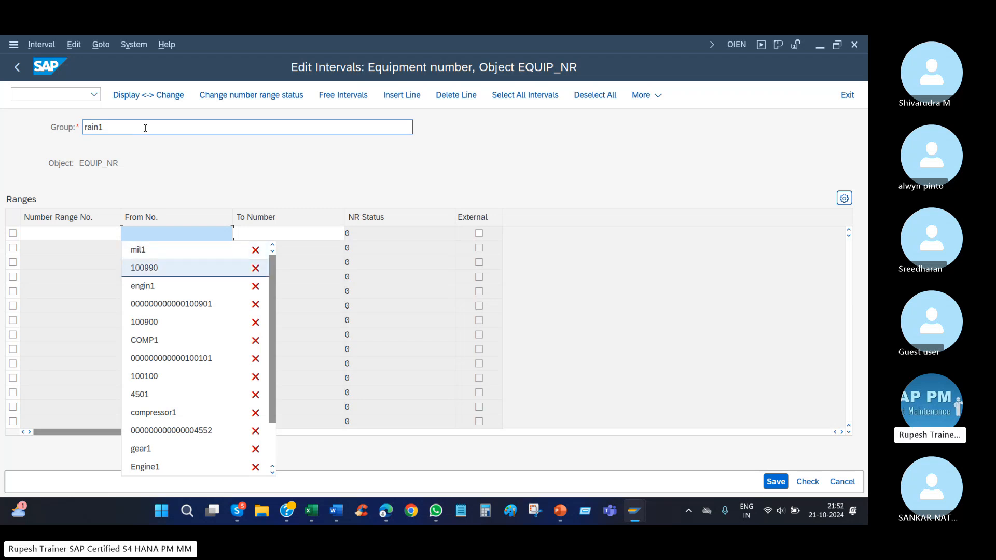
pyautogui.press('Return')
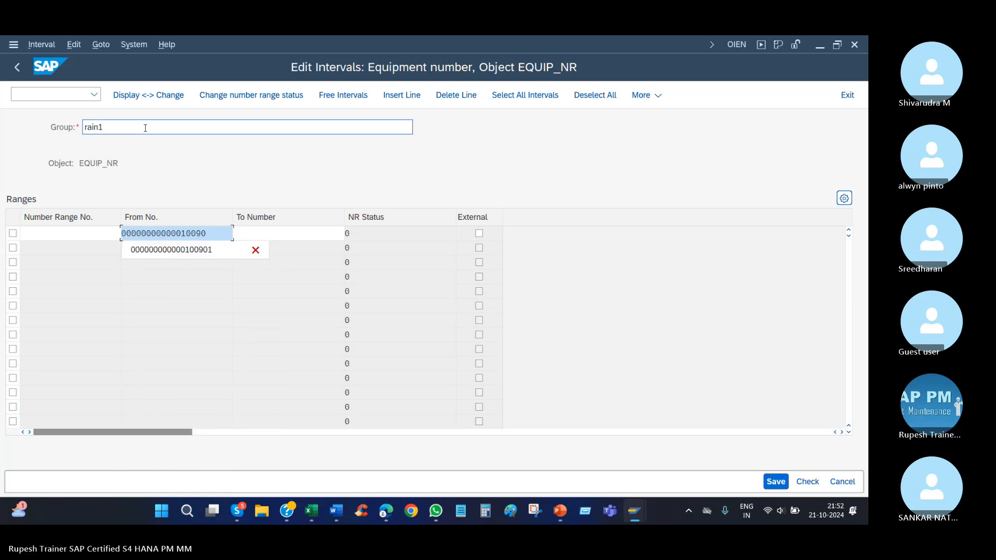
pyautogui.press('BackSpace')
pyautogui.press('BackSpace')
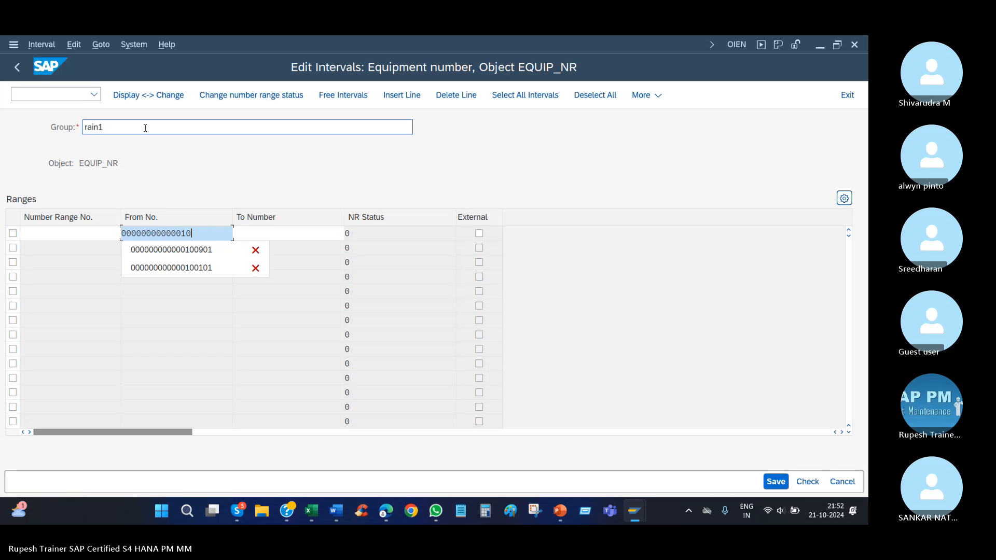
pyautogui.write('1')
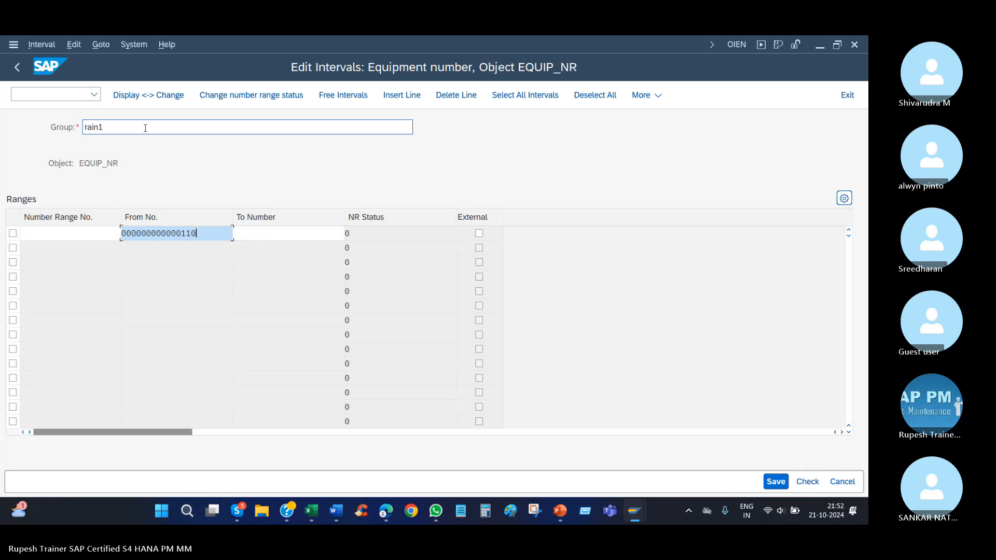
pyautogui.write('0000')
pyautogui.press('Tab')
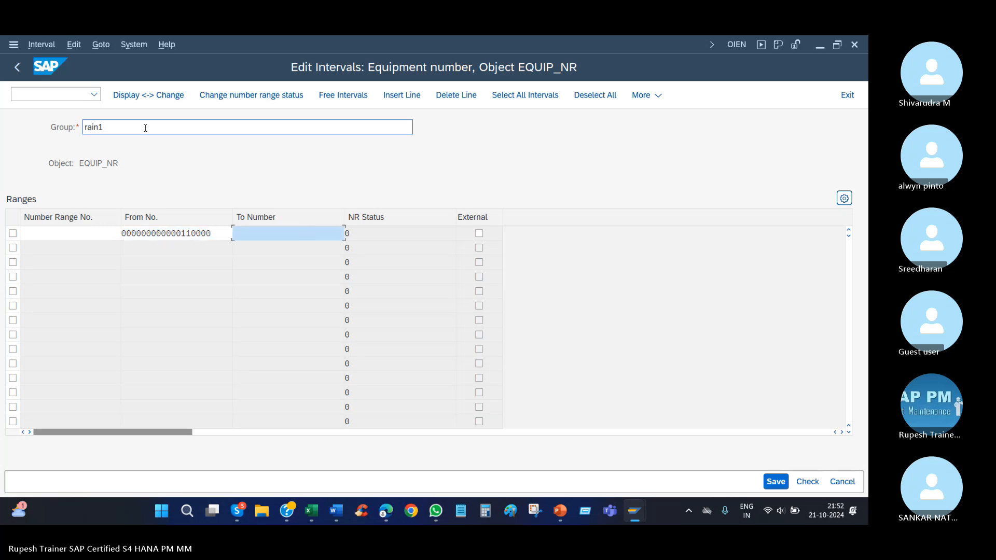
pyautogui.write('110010')
pyautogui.press('Return')
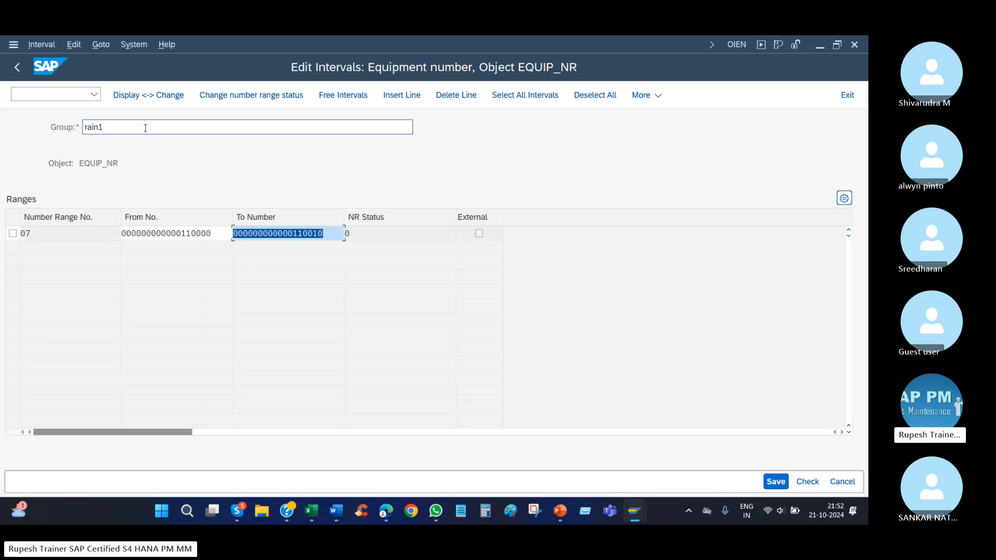
# Save group rain1 and return to the list of groups.
pyautogui.click(479, 234)
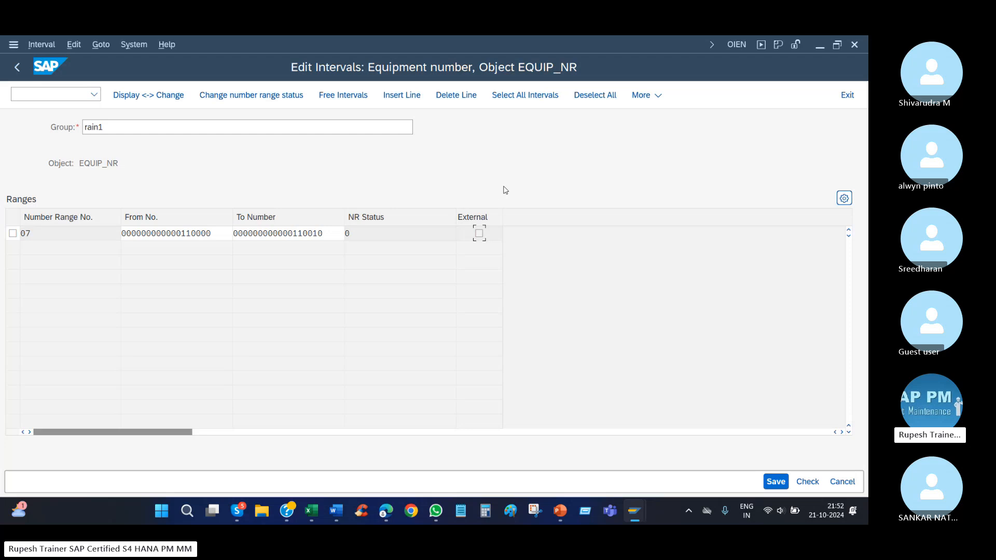
pyautogui.click(777, 482)
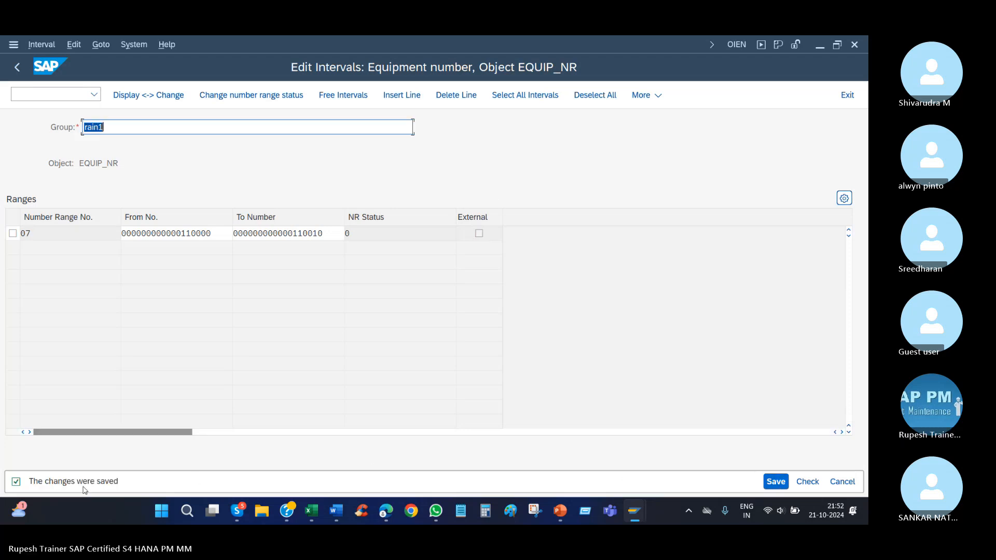
pyautogui.press('F3')
# Check the group list for rain1 and compare it with the neighbouring groups and their intervals.
pyautogui.scroll(-4, 176, 324)
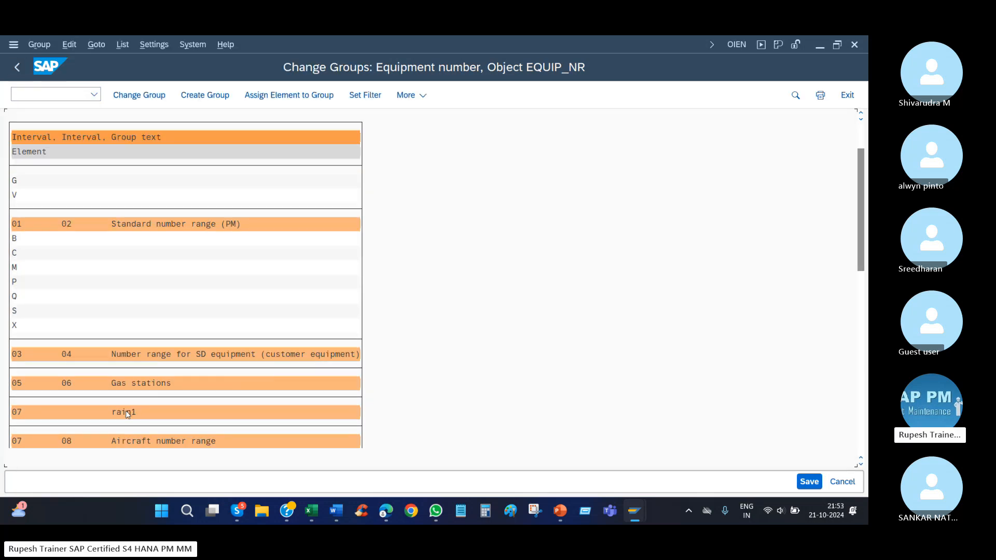
pyautogui.scroll(4, 299, 228)
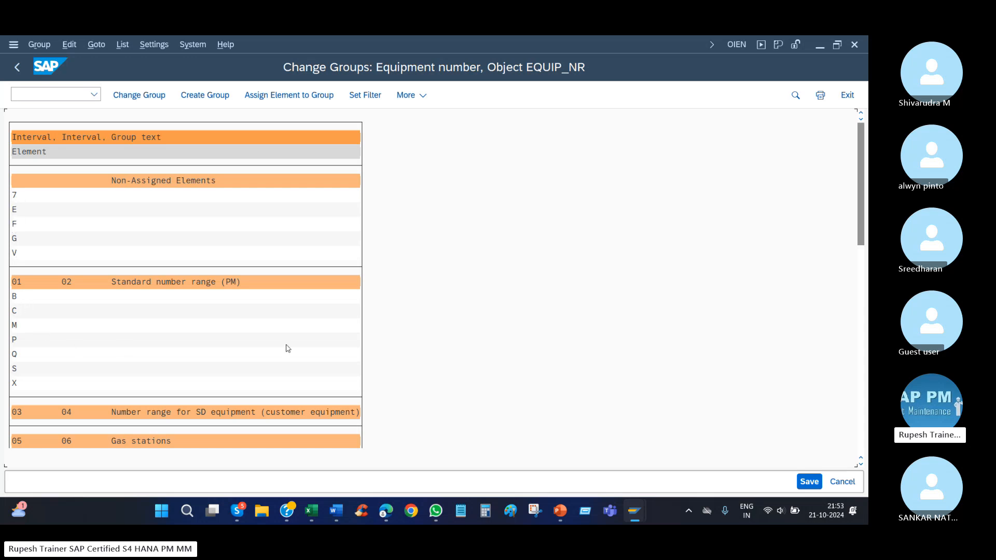
pyautogui.scroll(-4, 54, 369)
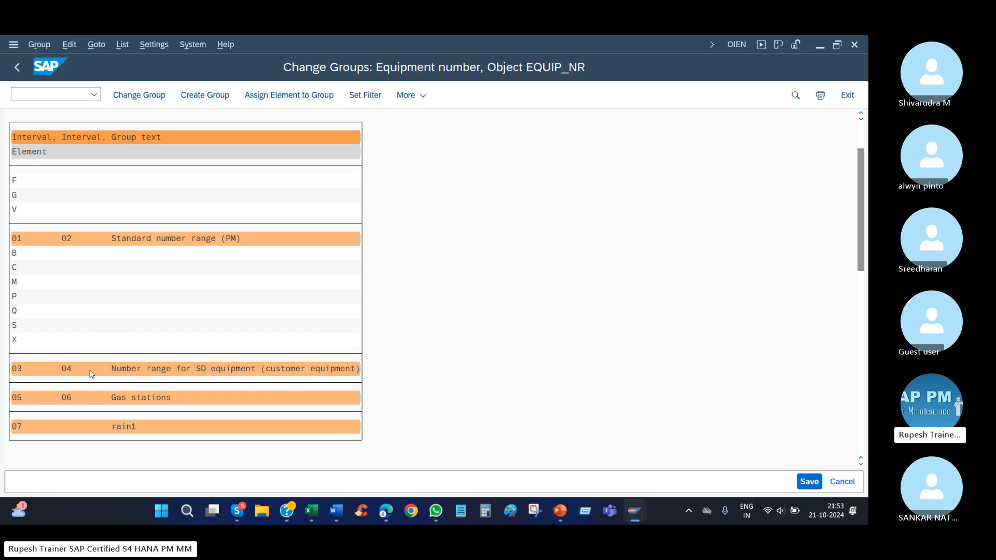
pyautogui.scroll(-7, 114, 395)
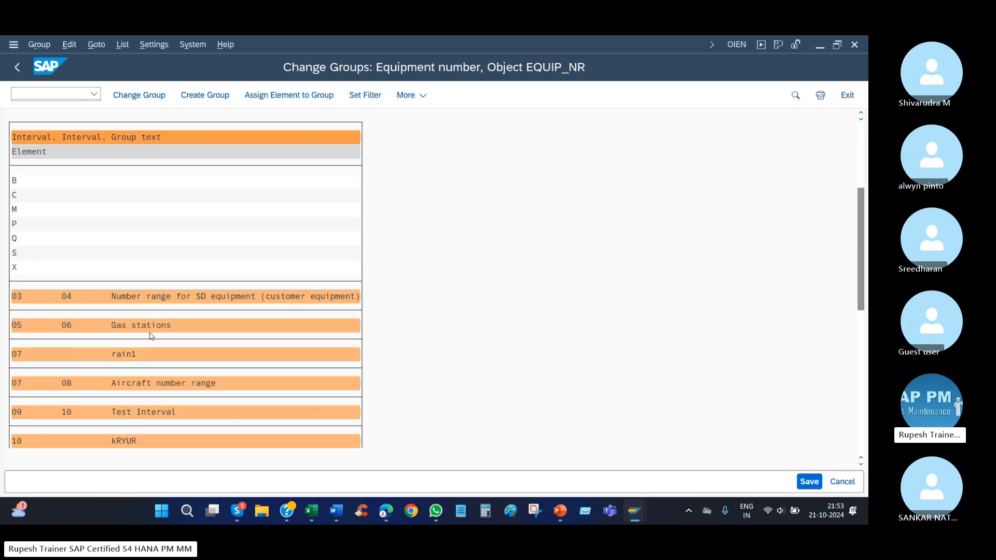
pyautogui.scroll(-5, 184, 374)
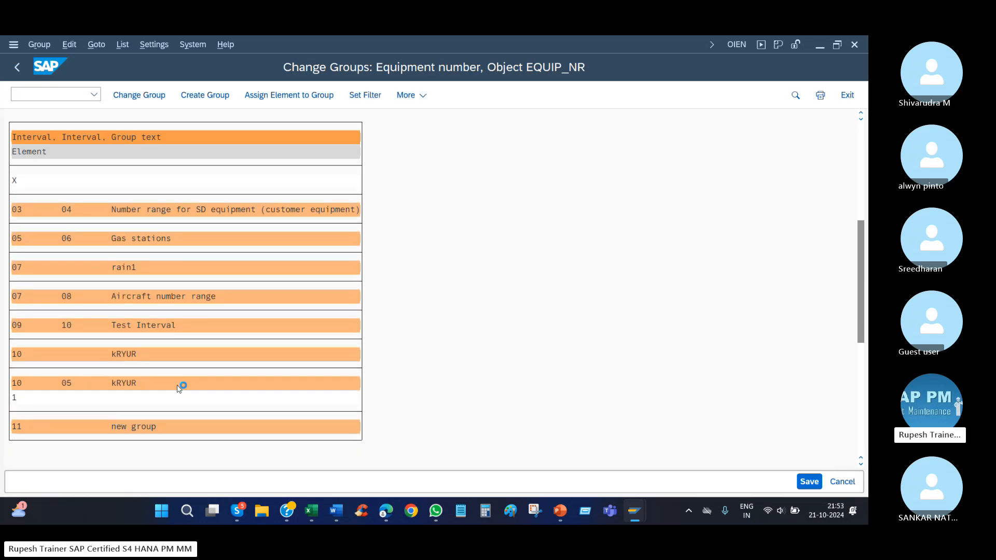
# Reassign element 1 from the kRYUR group with intervals 10 and 05 to Non-Assigned Elements.
pyautogui.click(16, 369)
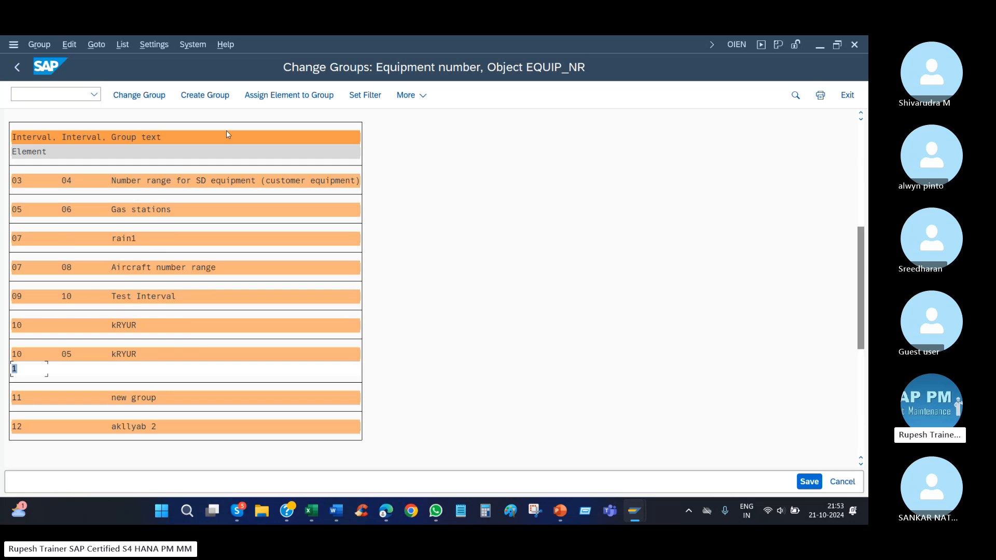
pyautogui.click(270, 96)
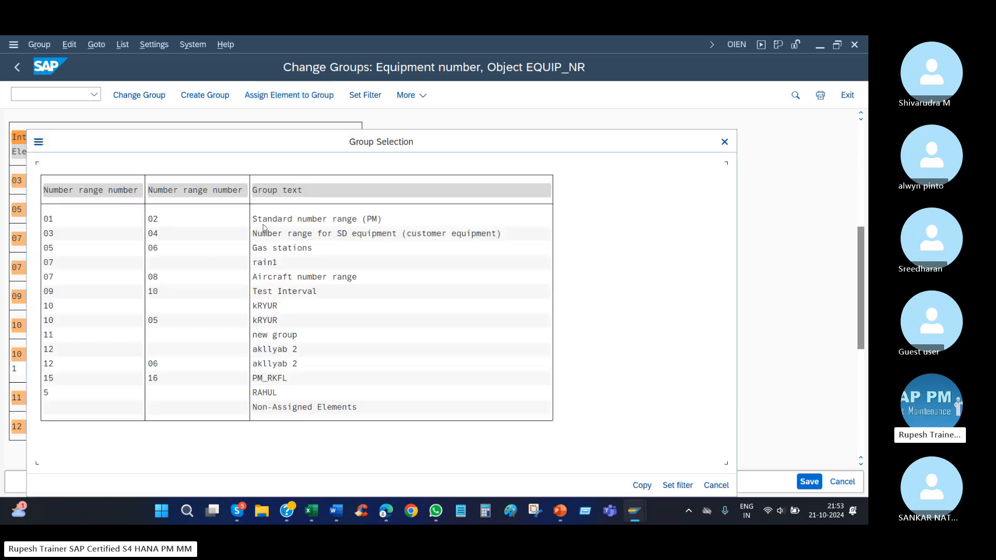
pyautogui.click(155, 220)
pyautogui.click(642, 485)
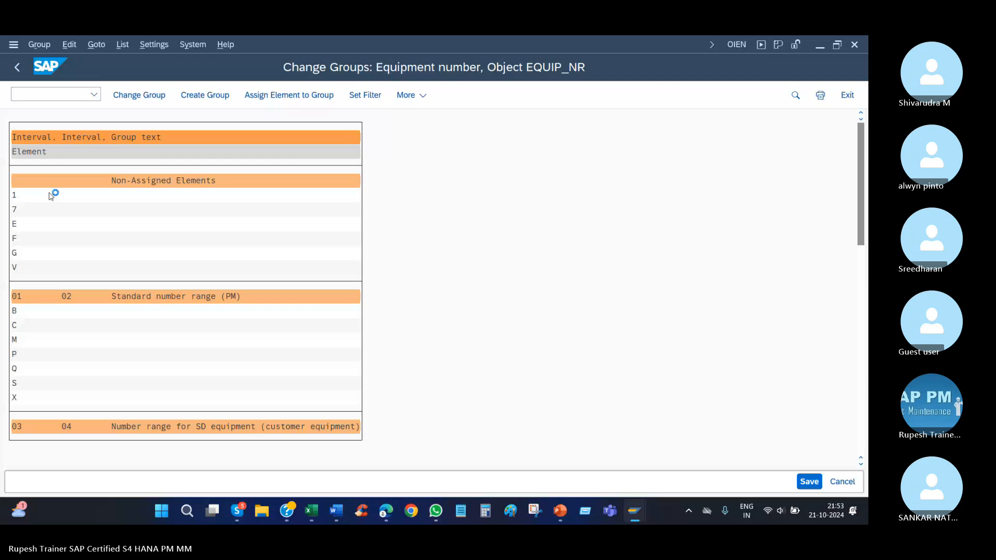
# Assign the non-assigned element 1 to group rain1 and check the assignment in the group list.
pyautogui.click(14, 199)
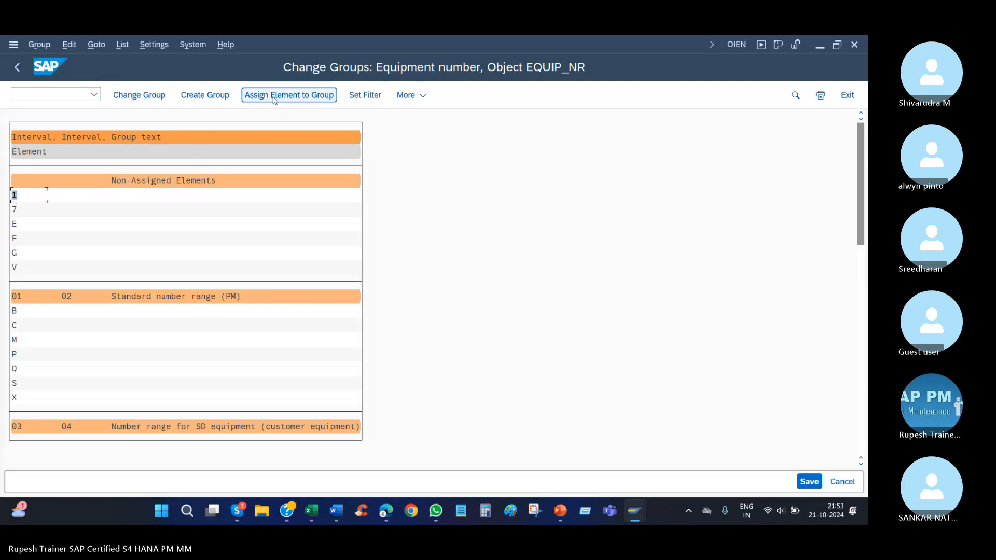
pyautogui.click(289, 95)
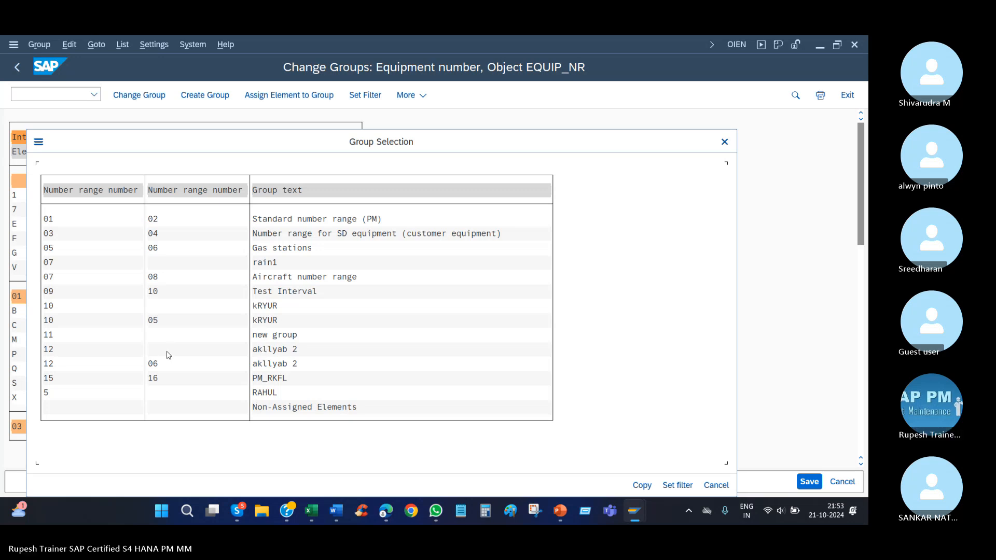
pyautogui.click(265, 263)
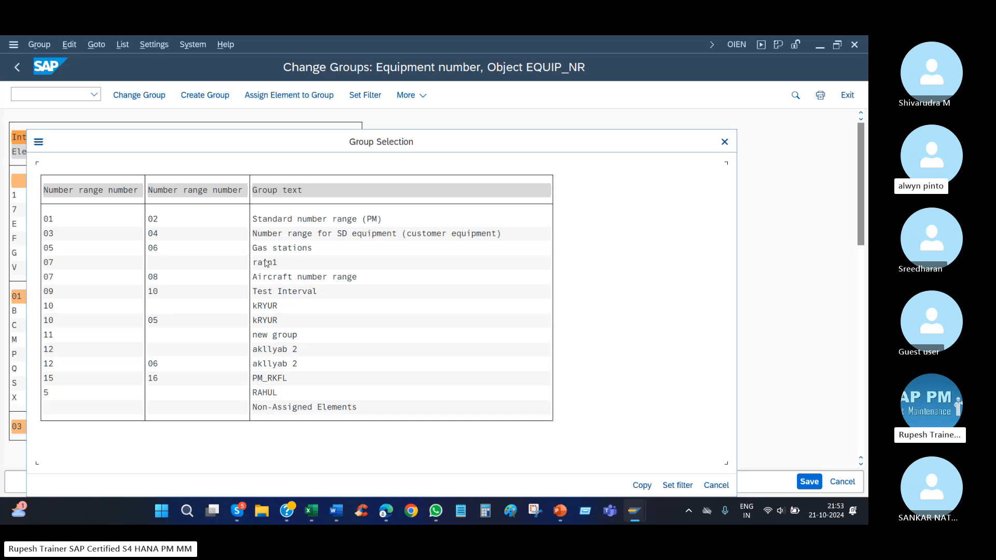
pyautogui.click(154, 263)
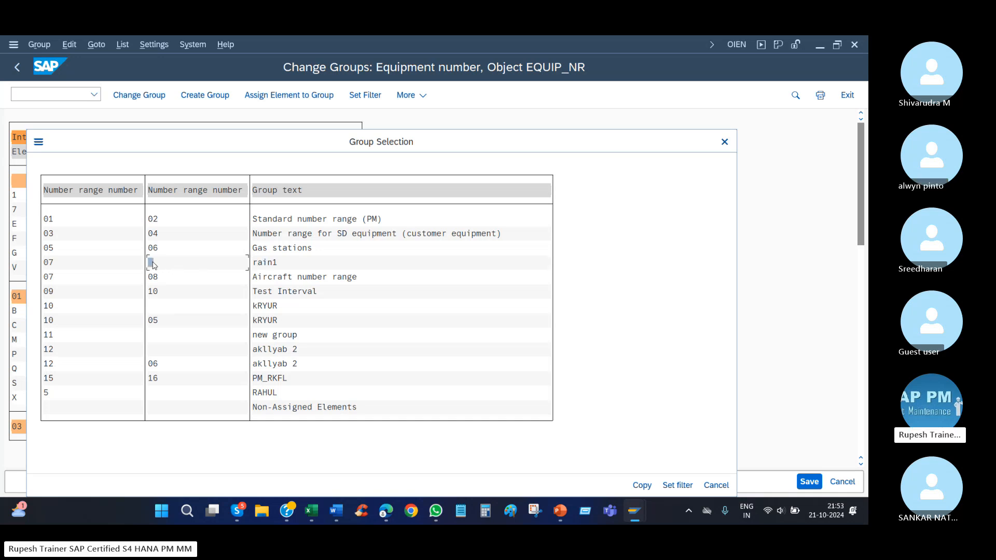
pyautogui.click(642, 485)
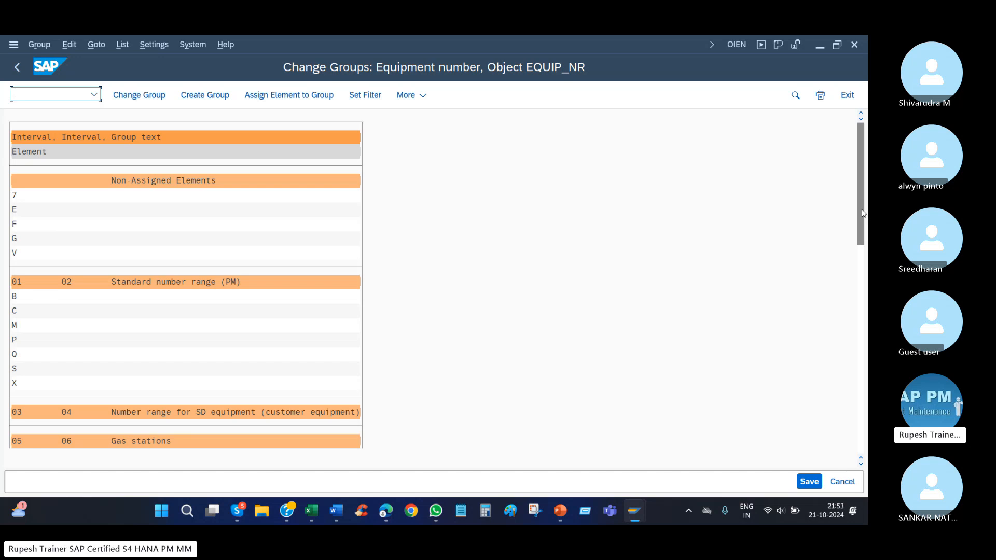
pyautogui.moveTo(861, 220); pyautogui.dragTo(862, 414)
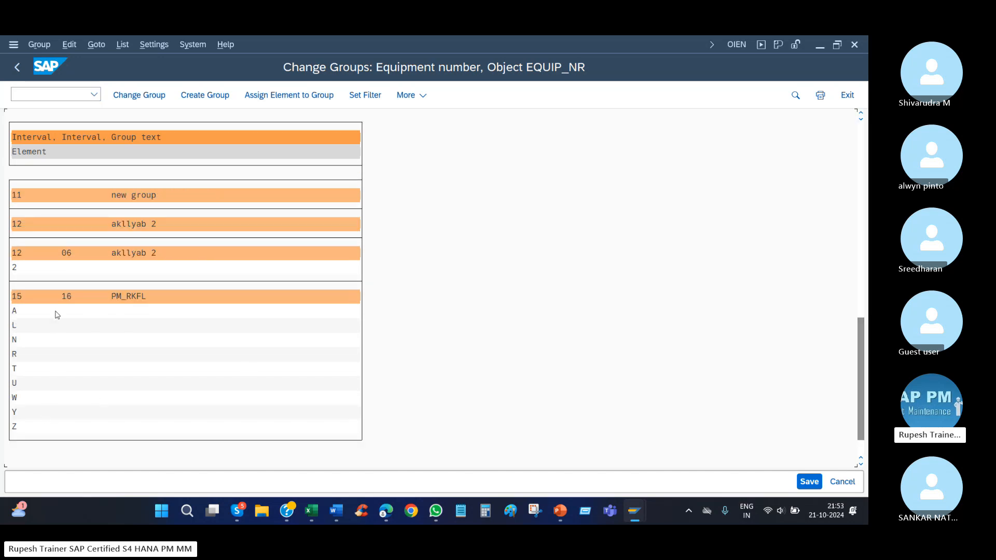
pyautogui.scroll(4, 193, 259)
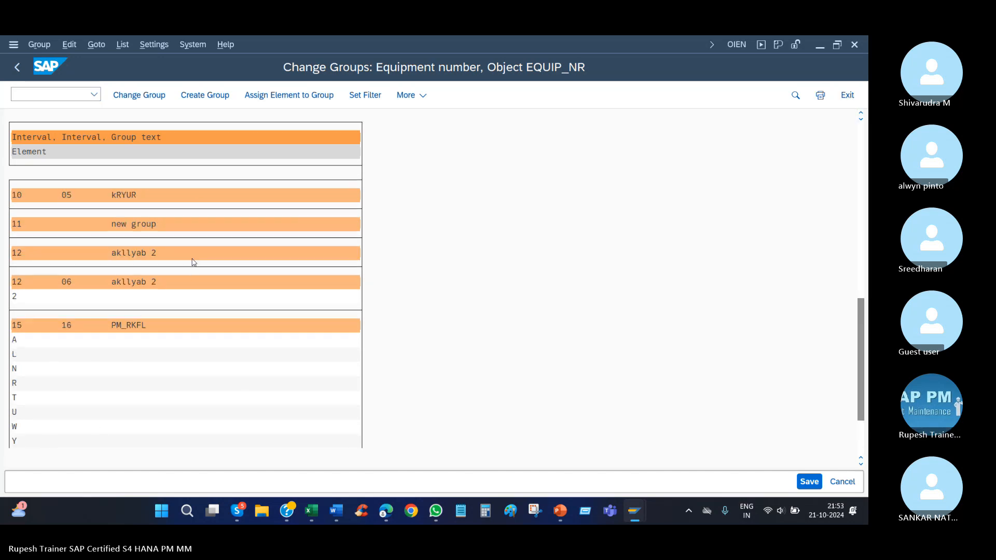
pyautogui.scroll(5, 185, 311)
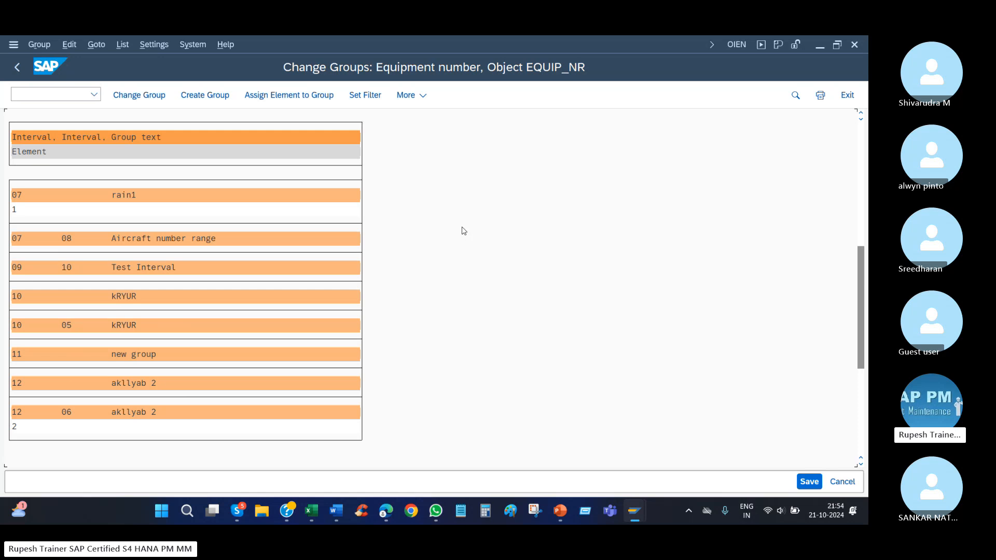
# Switch to the Number ranges document in Word, review the Demo group creation example, and return to SAP.
pyautogui.click(336, 510)
pyautogui.scroll(-15, 376, 377)
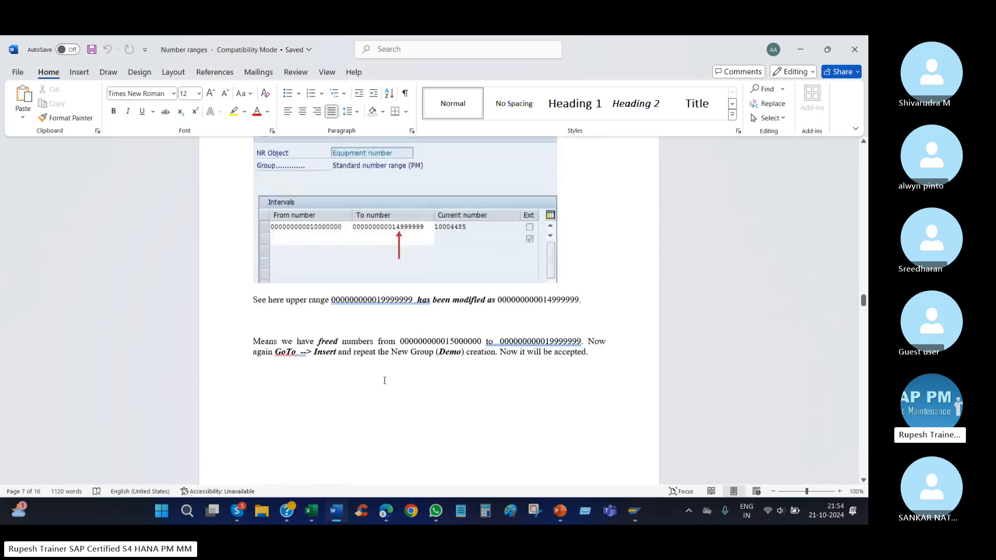
pyautogui.scroll(-10, 393, 374)
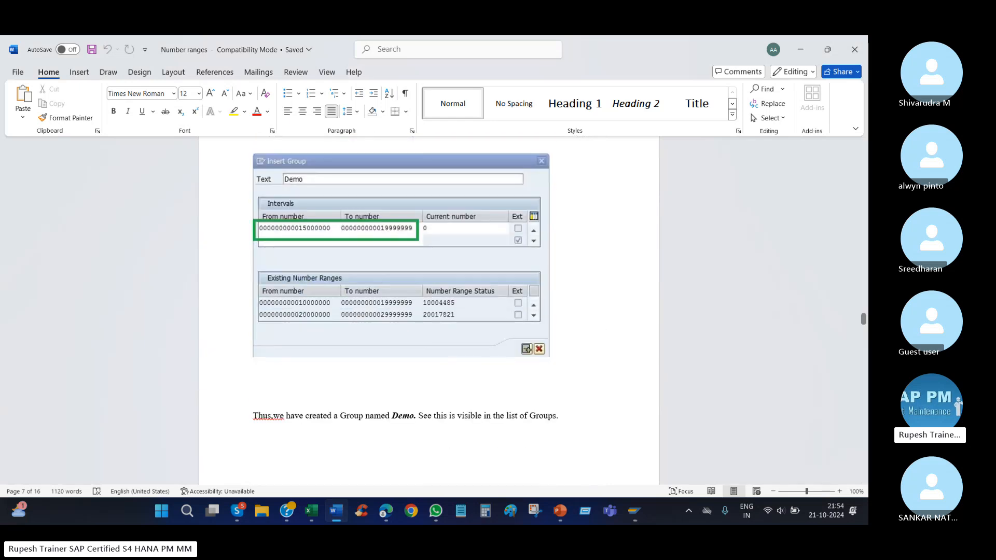
pyautogui.click(800, 50)
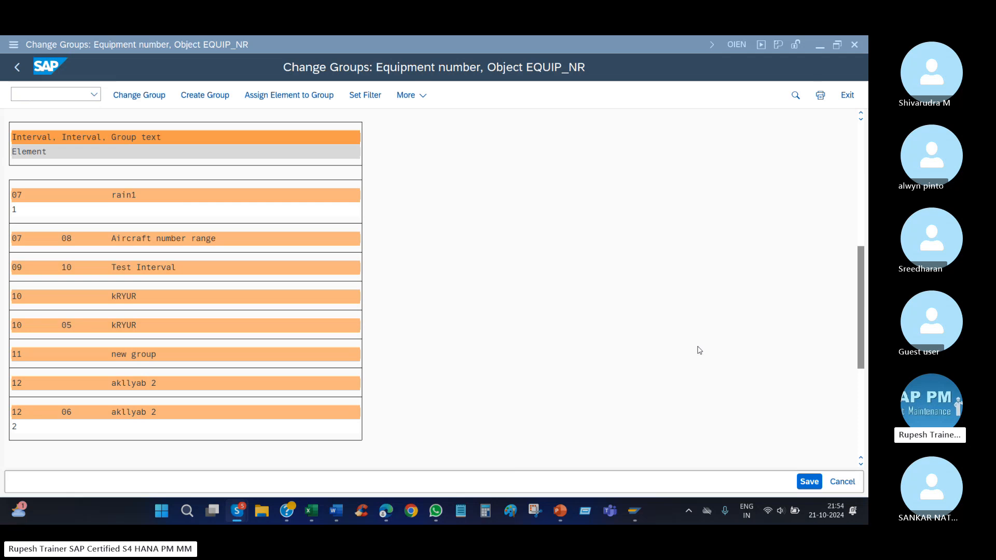
# Save the equipment number group assignments and switch to the Skype call window.
pyautogui.click(811, 483)
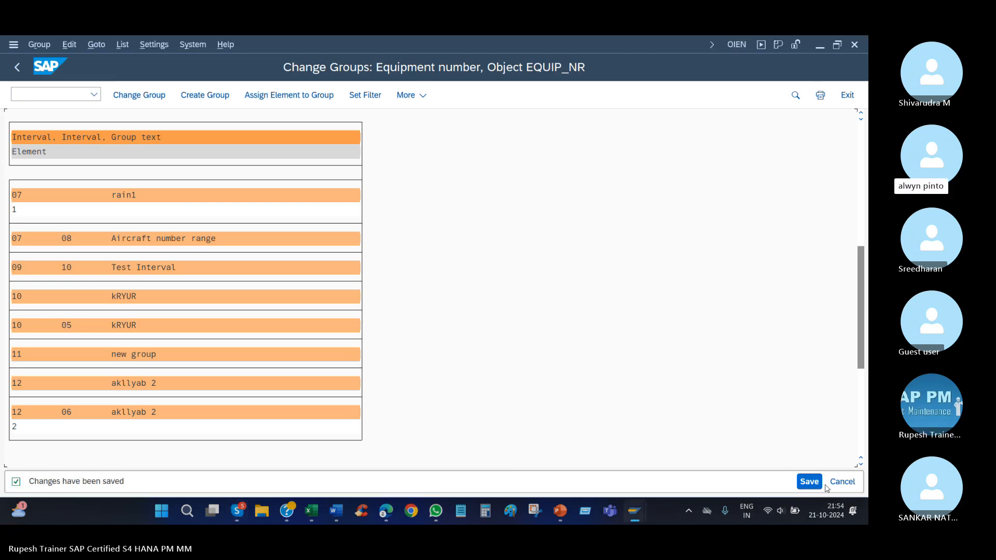
pyautogui.click(812, 483)
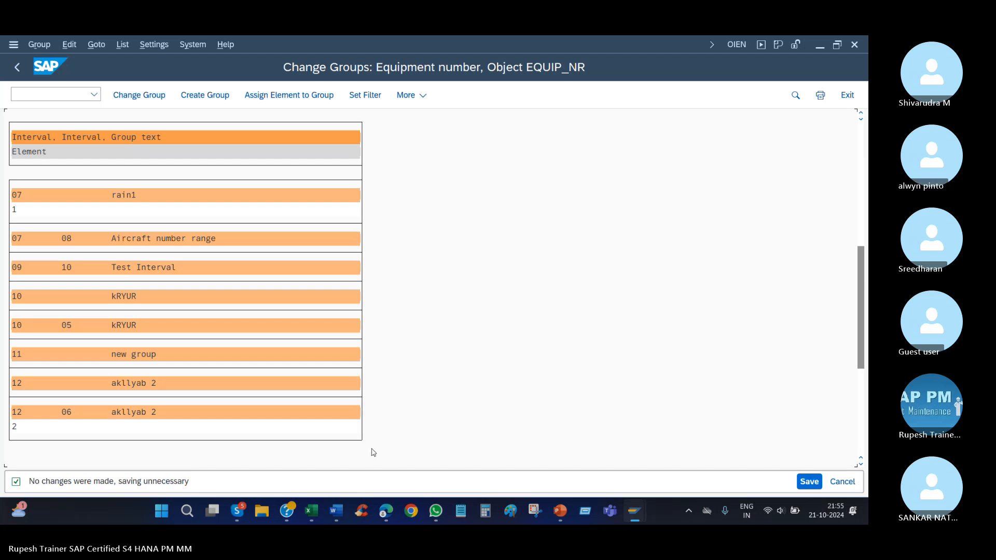
pyautogui.moveTo(230, 513)
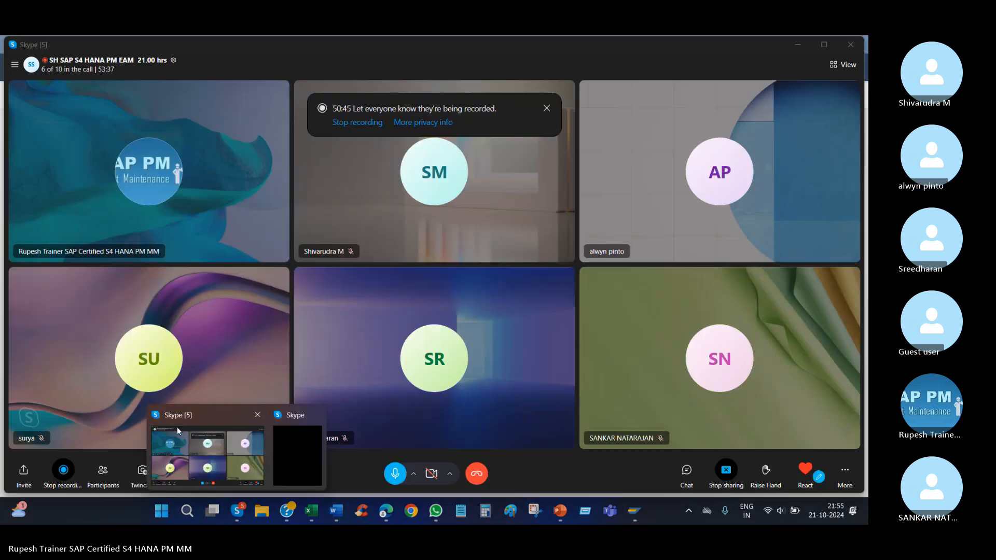
pyautogui.click(177, 427)
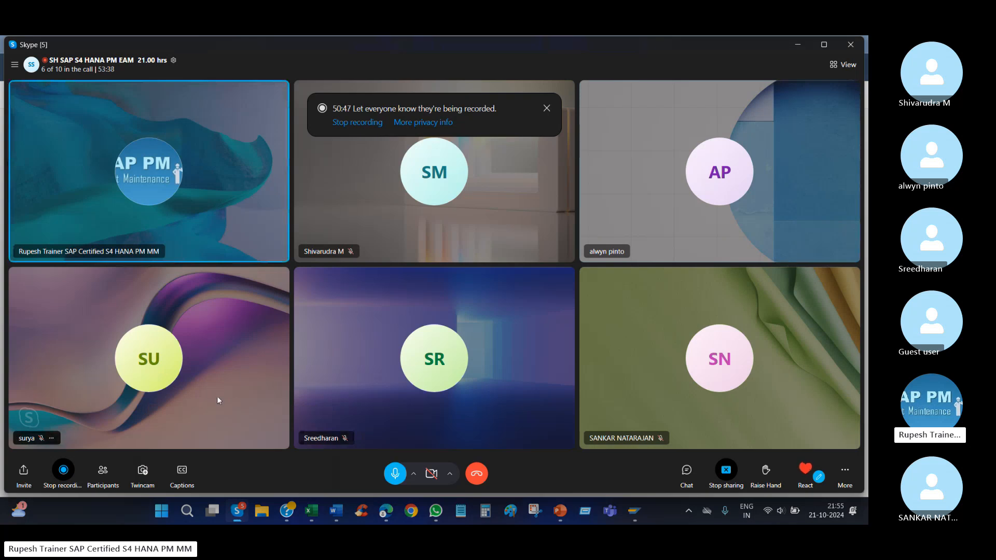